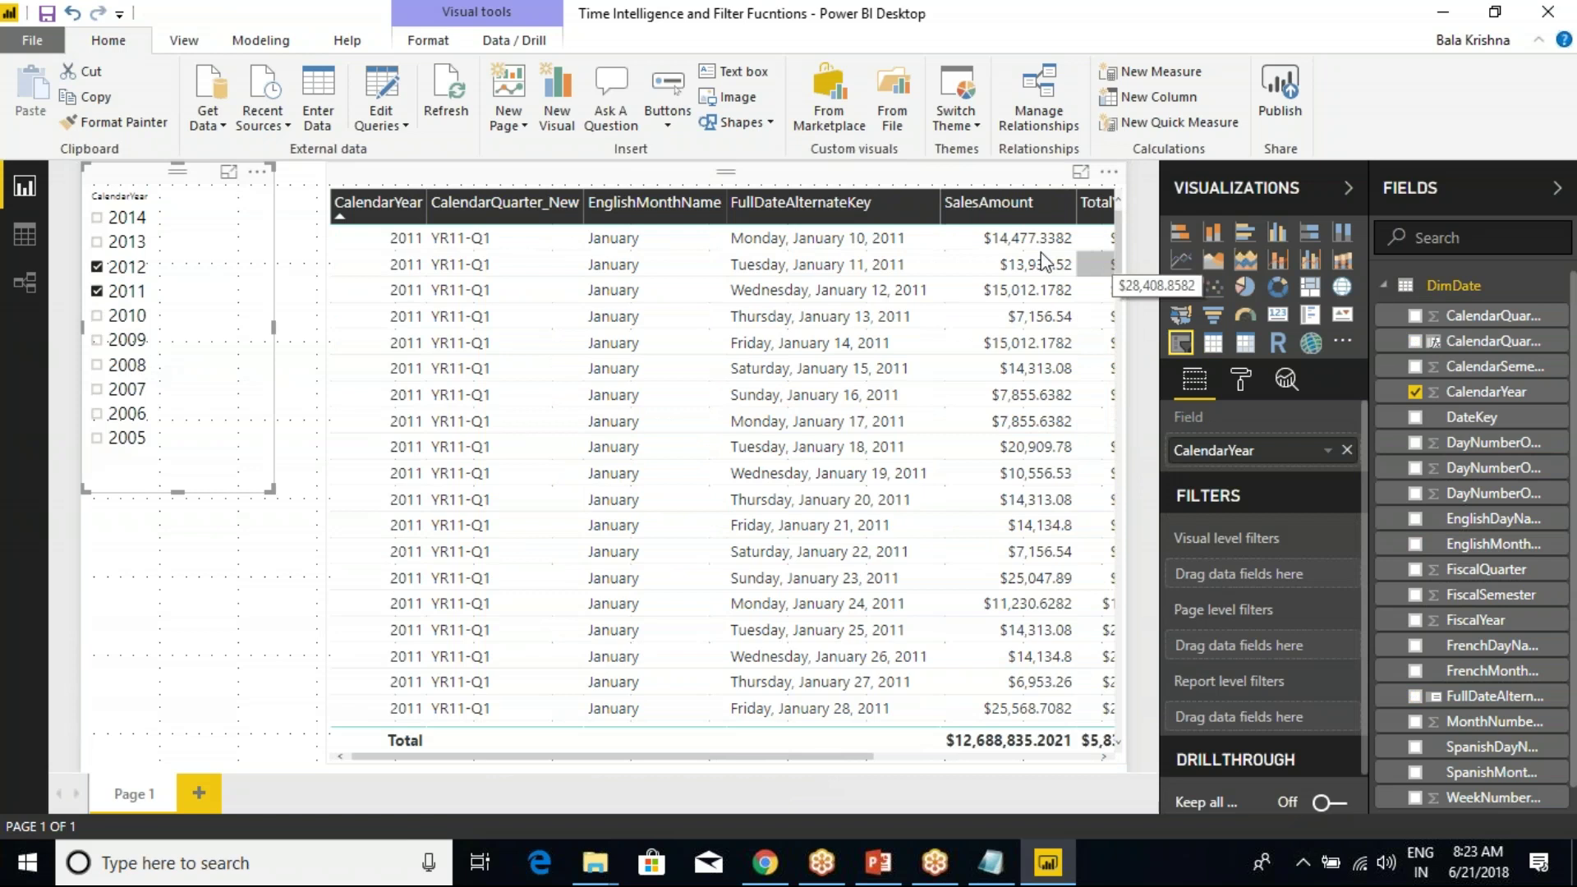
Widen the sales table visual toward the CalendarYear slicer so that more of the TotalYTD column shows.
{"action": "left_click", "coordinate": [401, 263]}
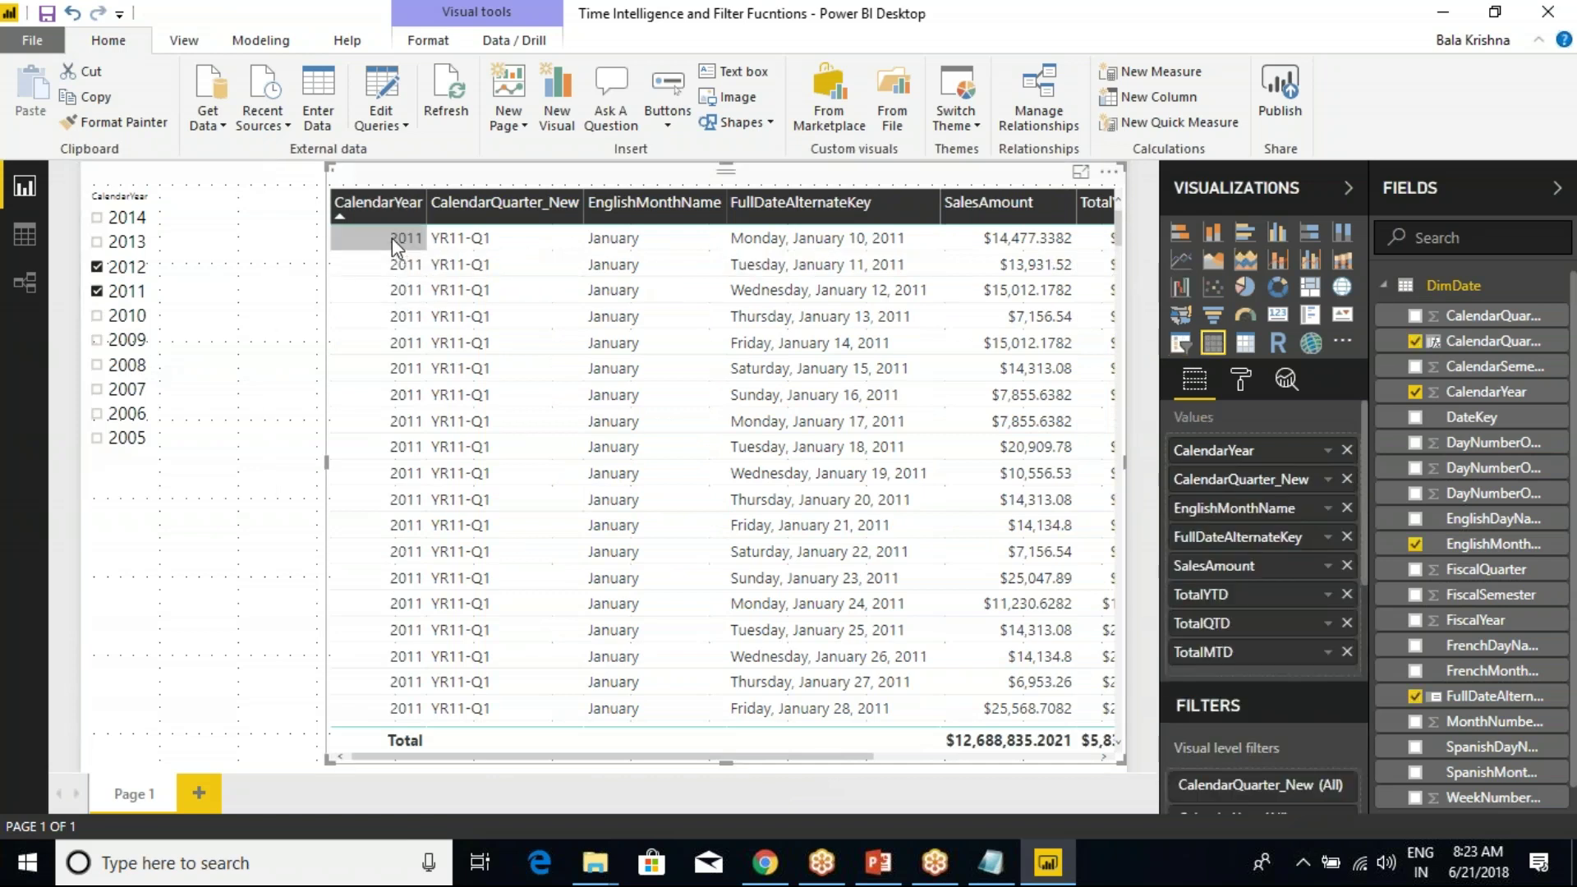
{"action": "left_click", "coordinate": [379, 215]}
{"action": "left_click", "coordinate": [372, 218]}
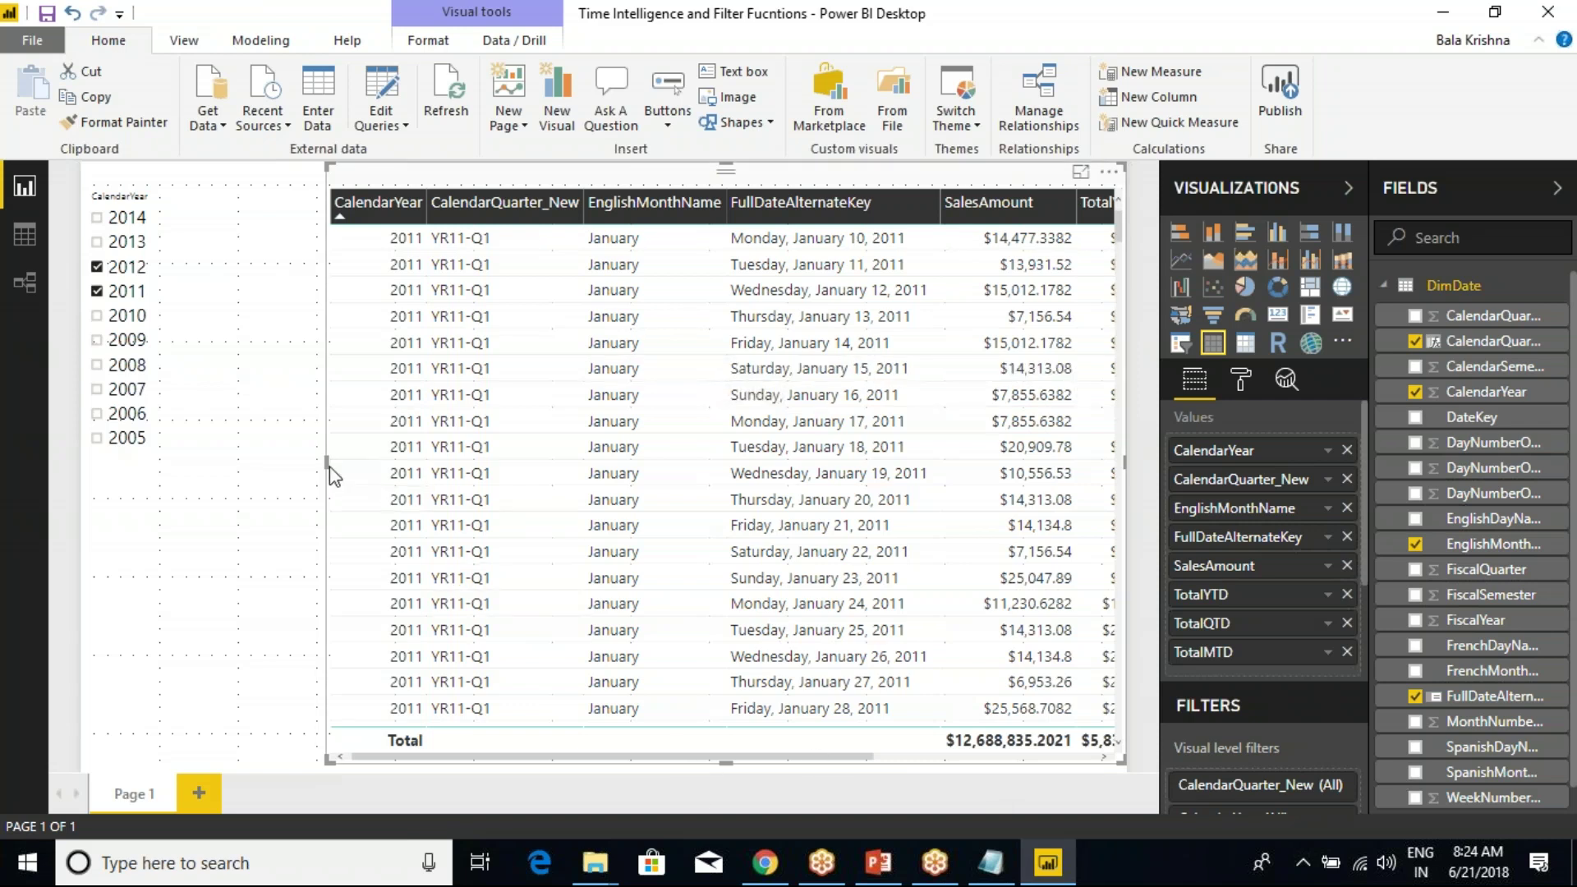
{"action": "left_click_drag", "start_coordinate": [327, 472], "coordinate": [265, 472]}
Narrow the CalendarYear slicer to fit beside the table and turn on its border.
{"action": "left_click", "coordinate": [122, 177]}
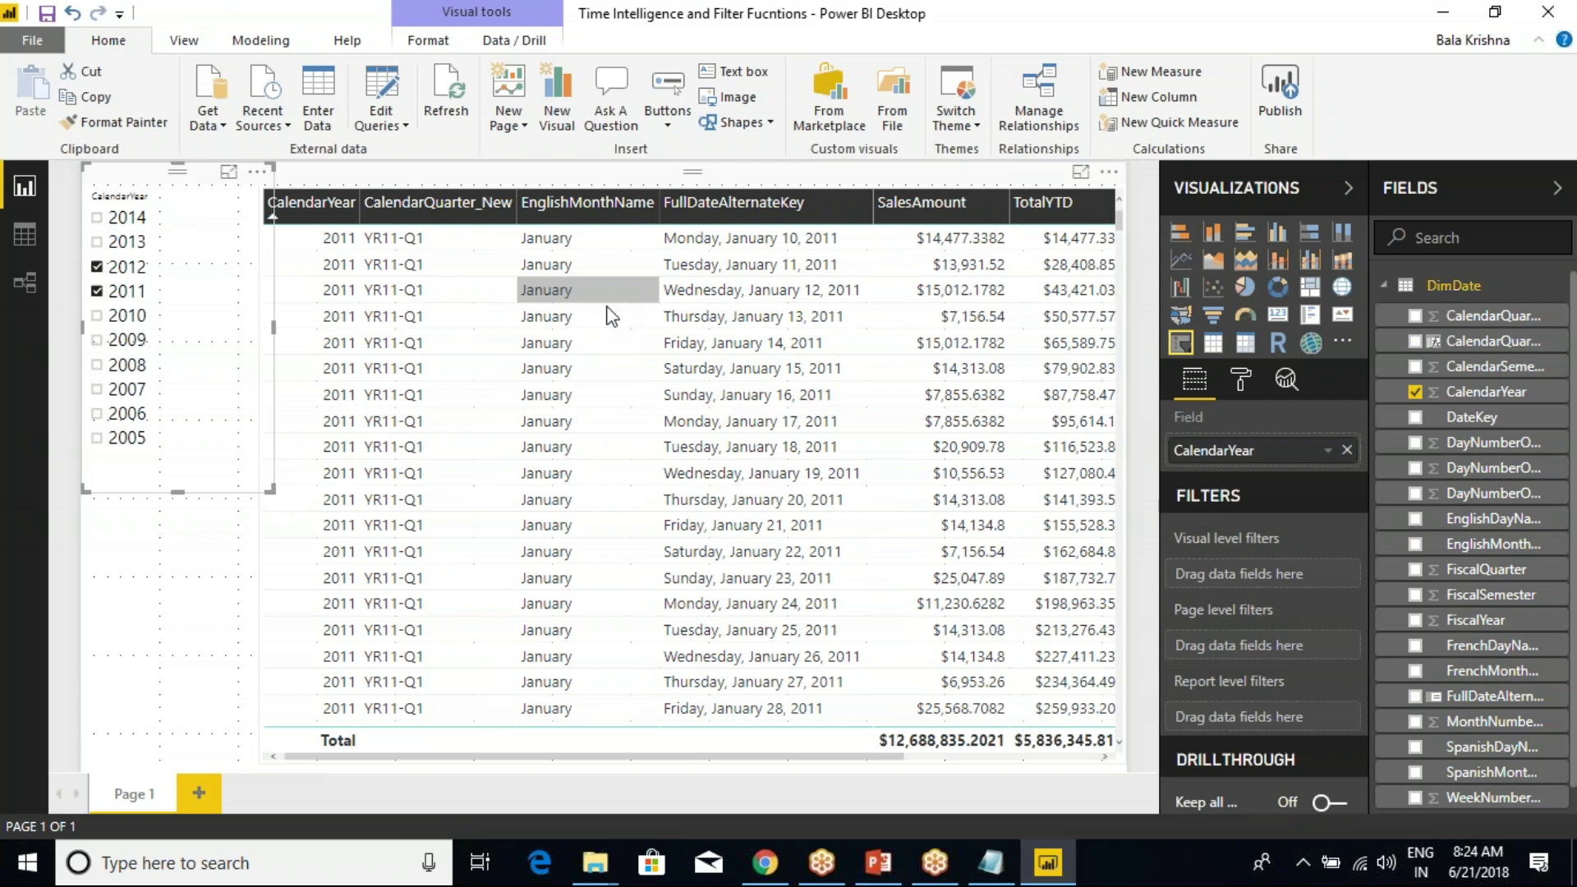
{"action": "left_click_drag", "start_coordinate": [273, 339], "coordinate": [231, 341]}
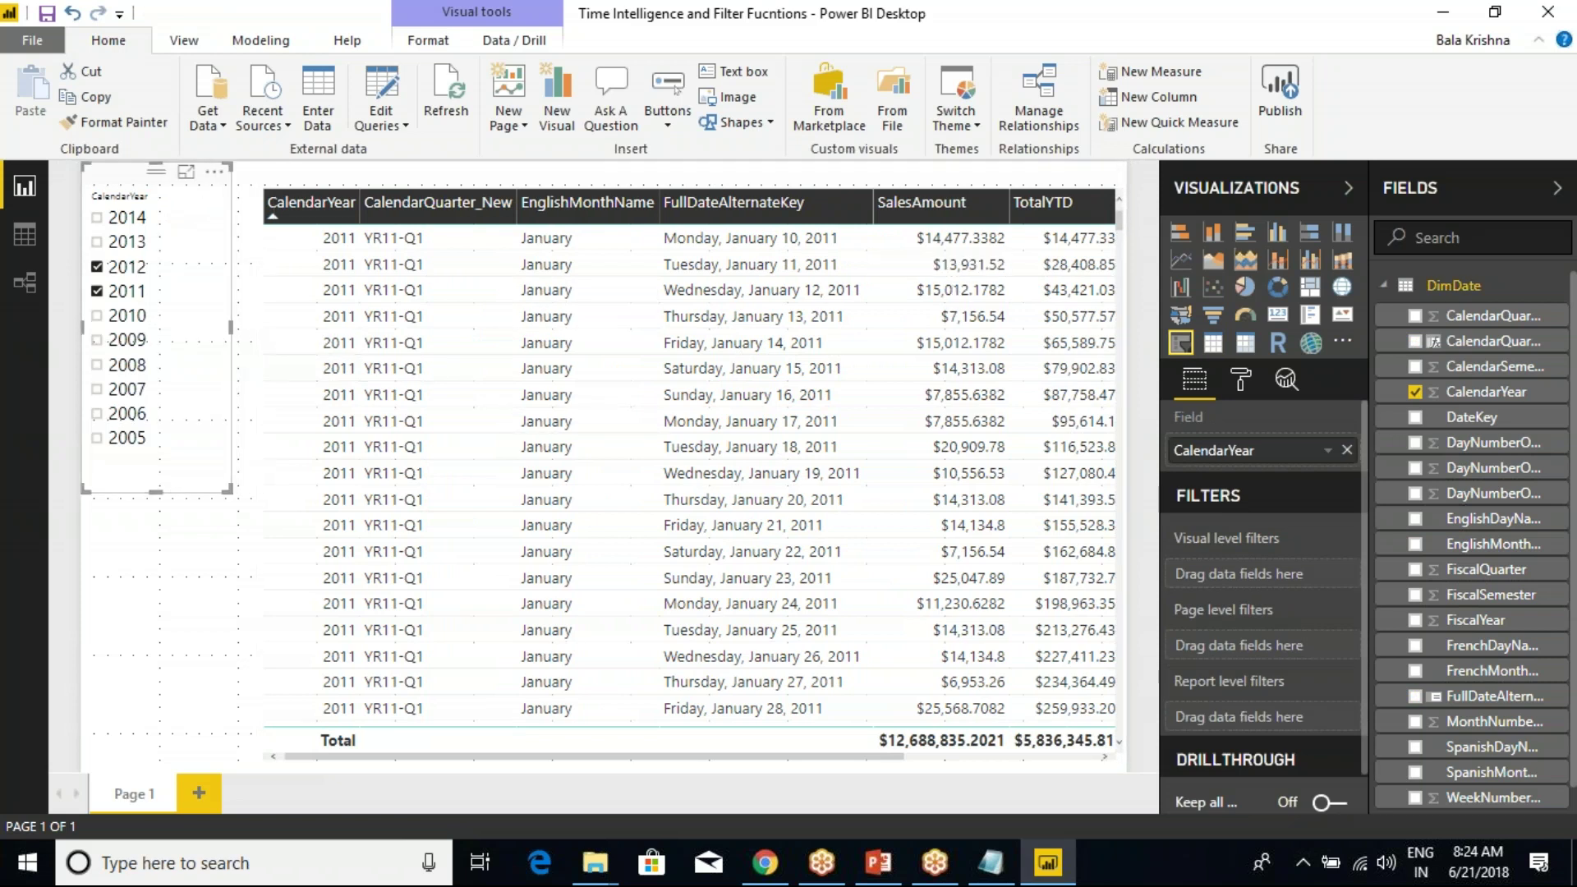
{"action": "left_click", "coordinate": [1240, 379]}
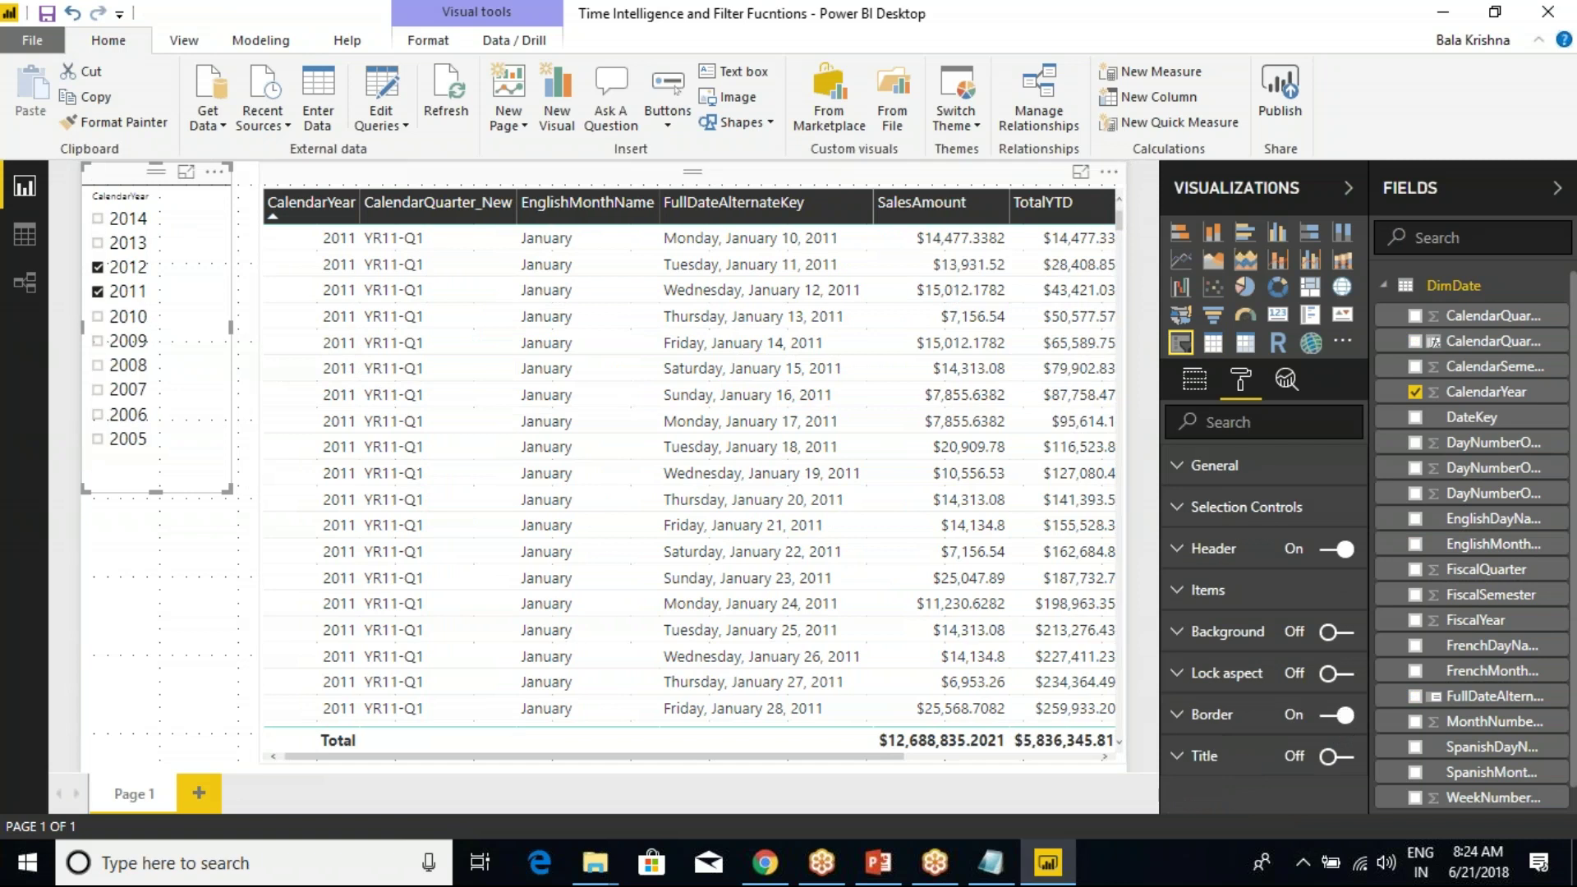
Export the sales table's data to the Desktop as a CSV file named data.
{"action": "left_click", "coordinate": [823, 189]}
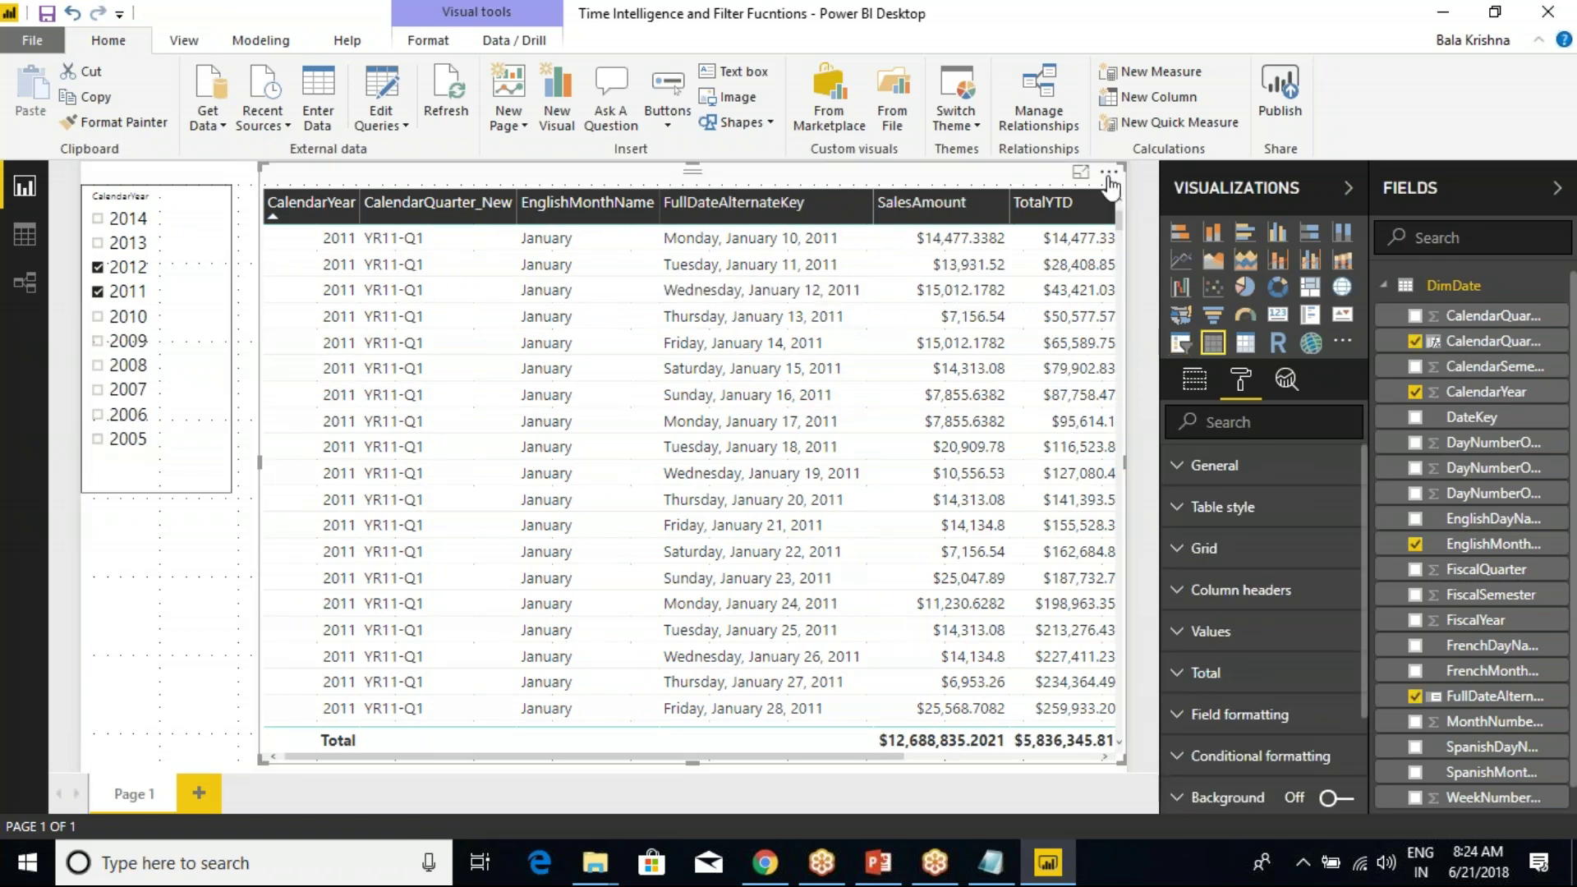
{"action": "left_click", "coordinate": [1109, 172]}
{"action": "left_click", "coordinate": [1187, 205]}
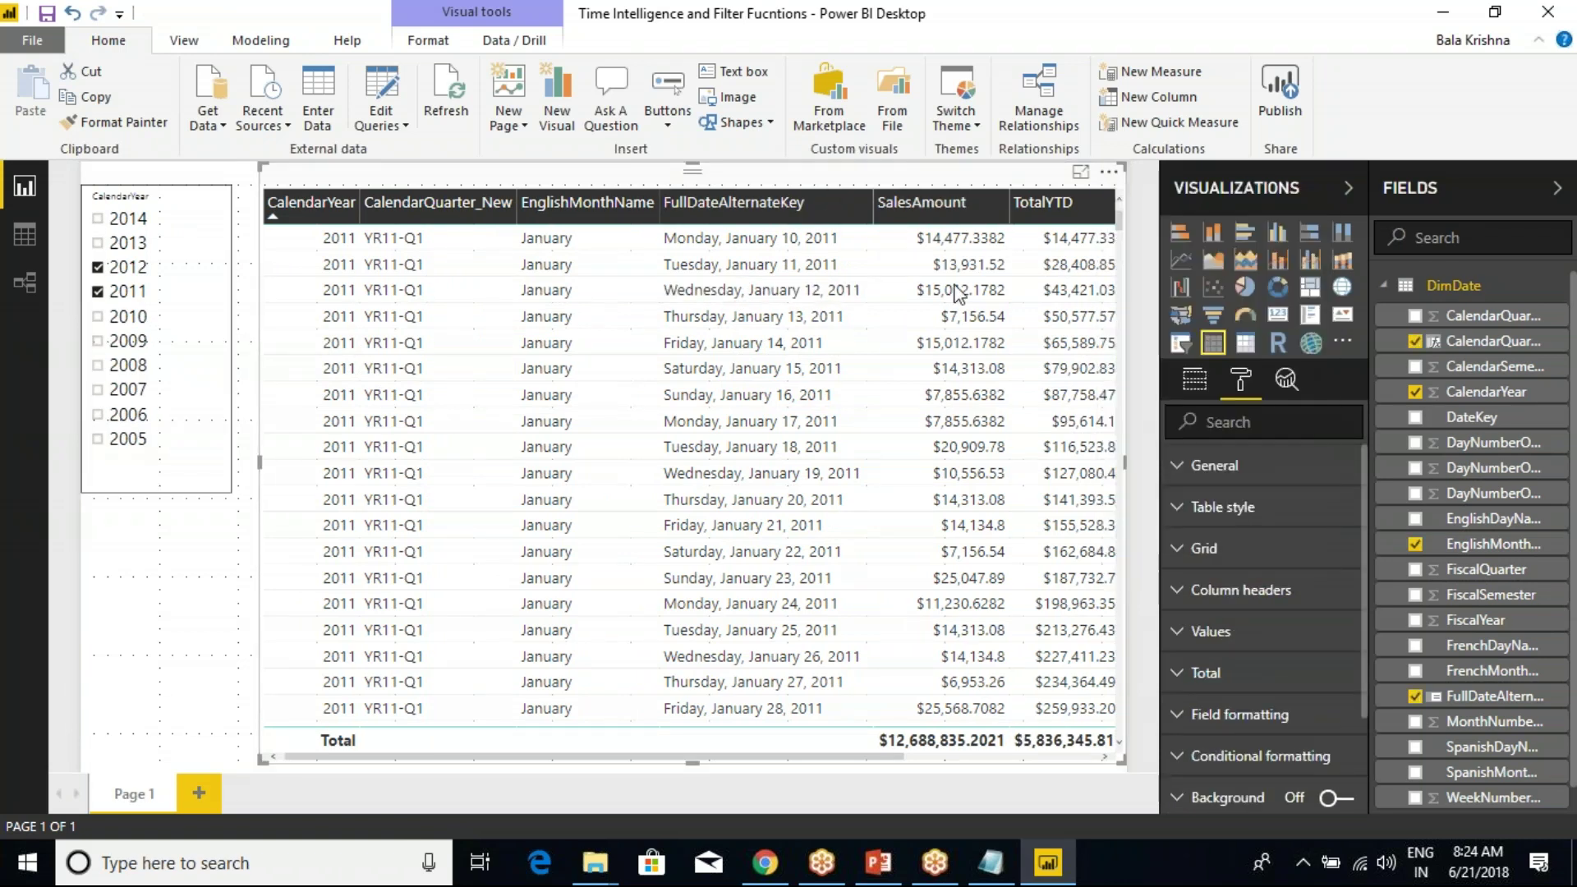
{"action": "left_click", "coordinate": [399, 654]}
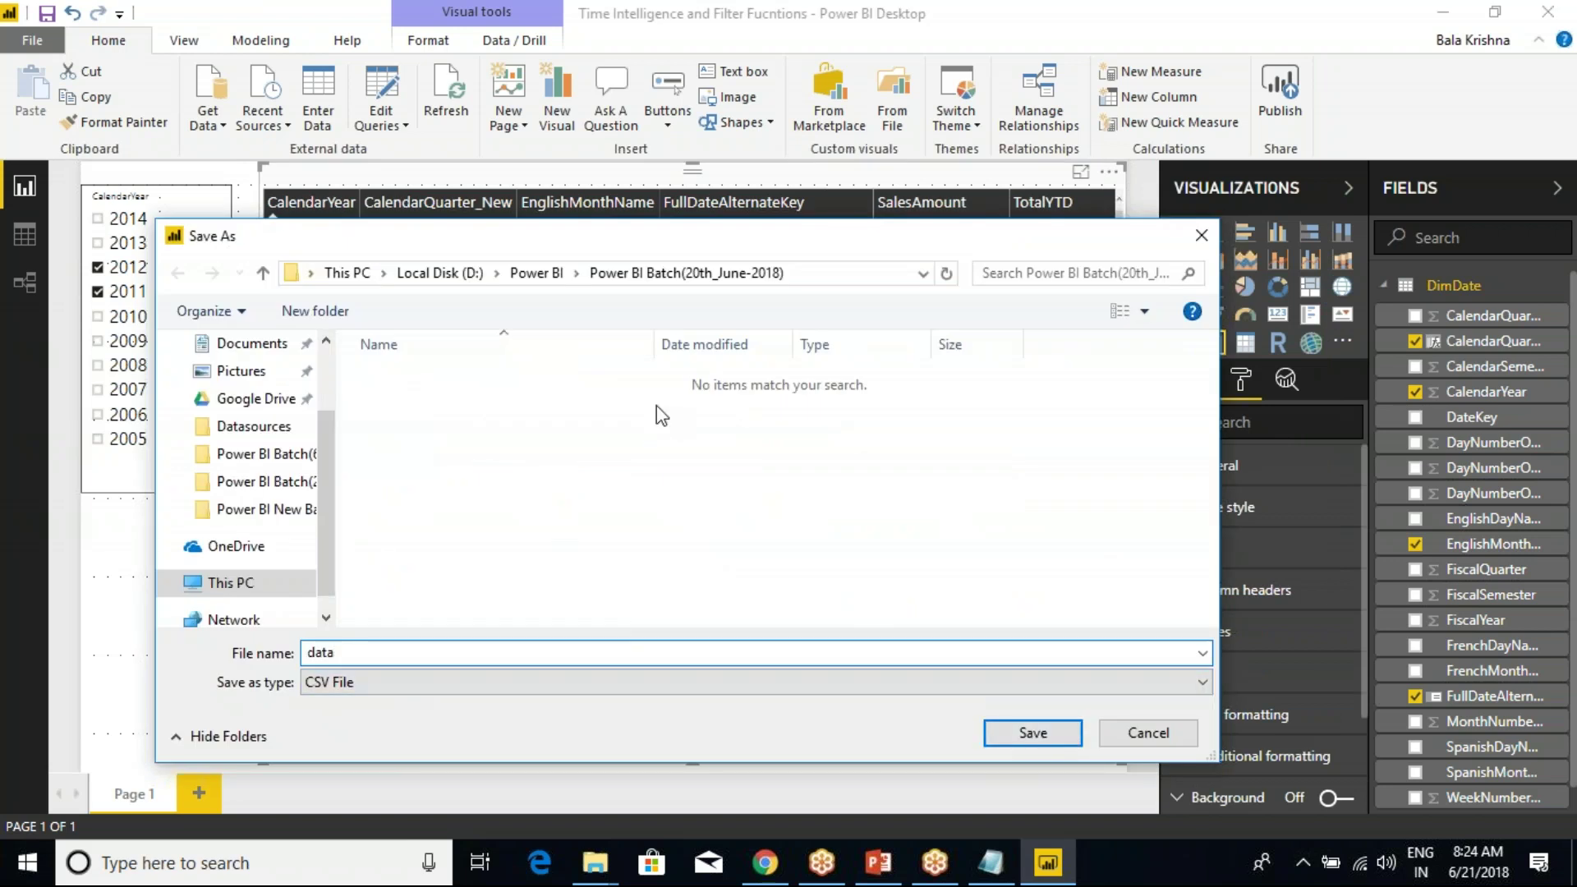
{"action": "scroll", "coordinate": [285, 419], "scroll_direction": "up", "scroll_amount": 1}
{"action": "scroll", "coordinate": [285, 419], "scroll_direction": "up", "scroll_amount": 1}
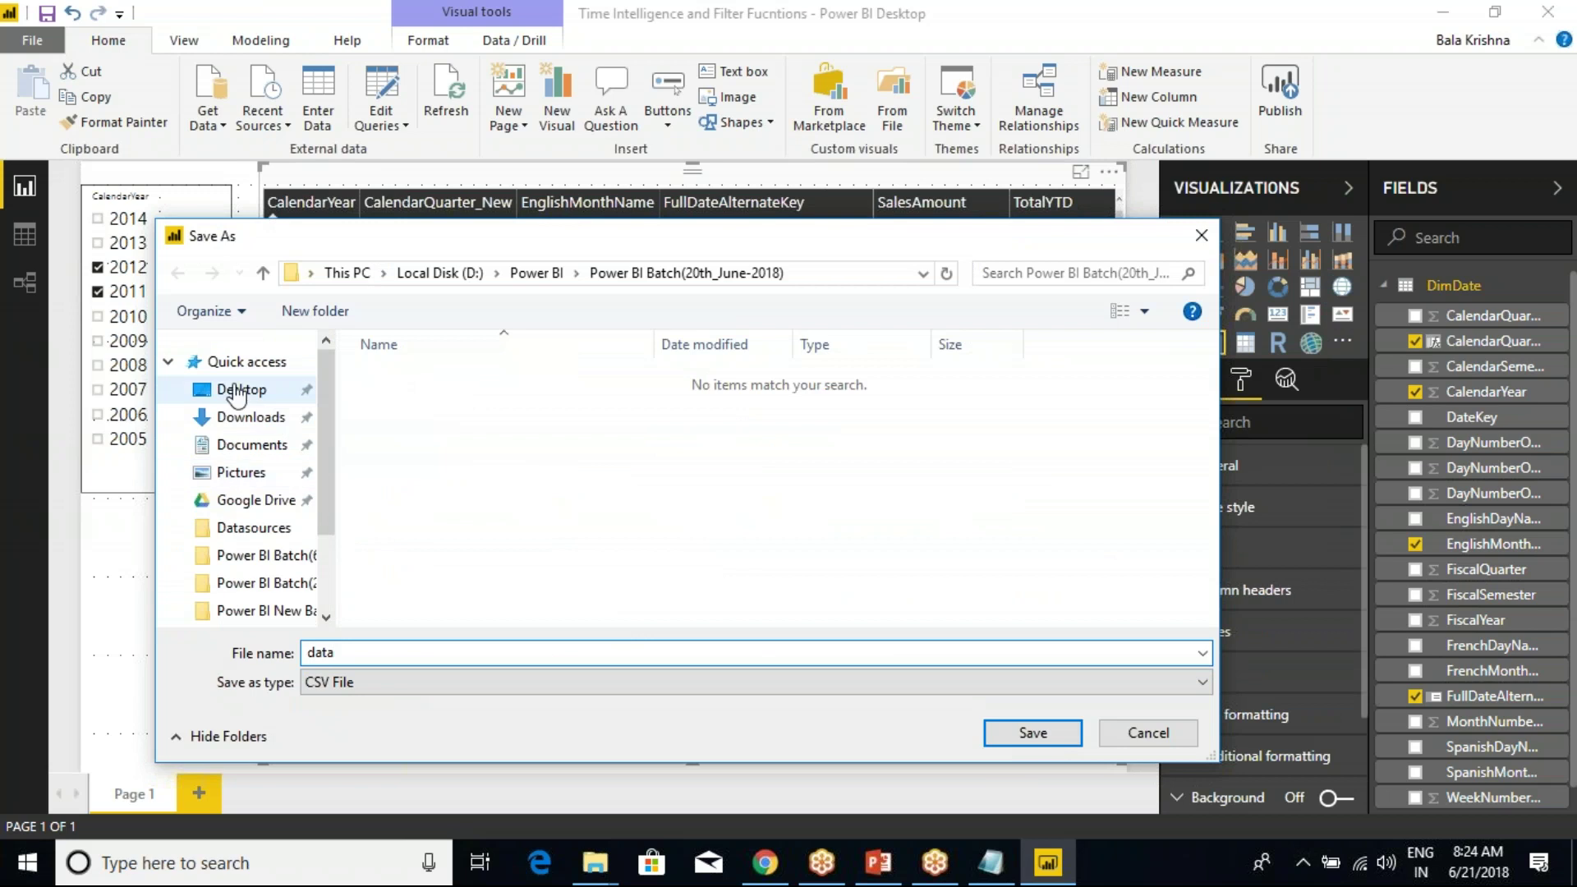
{"action": "left_click", "coordinate": [244, 391]}
{"action": "left_click", "coordinate": [1063, 749]}
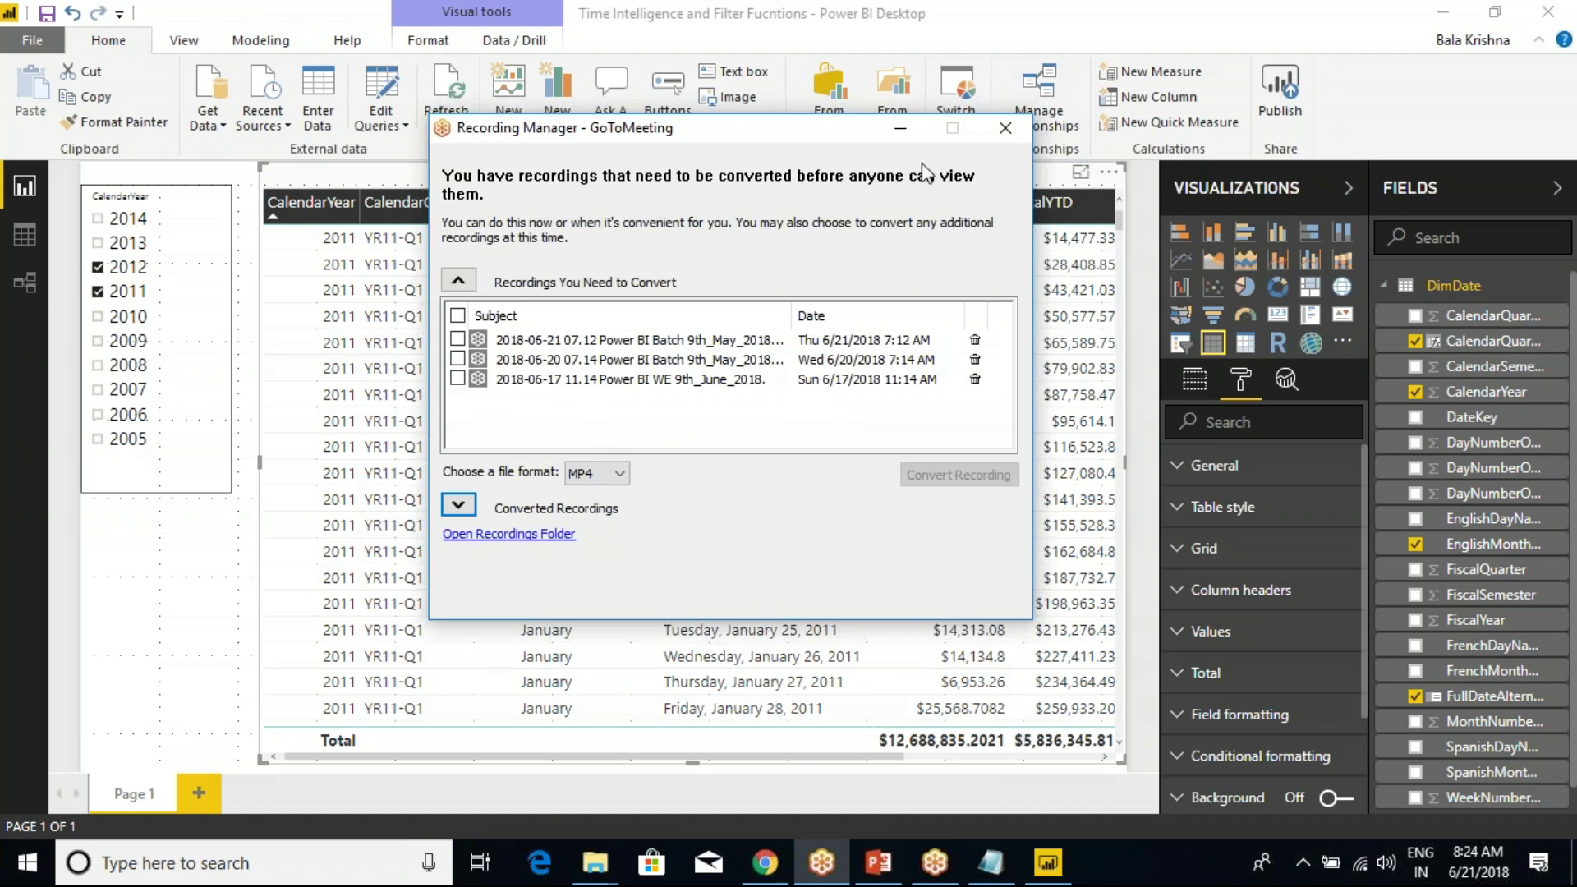
Dismiss the Recording Manager window and open the exported data file from the desktop in Excel.
{"action": "left_click", "coordinate": [1006, 127]}
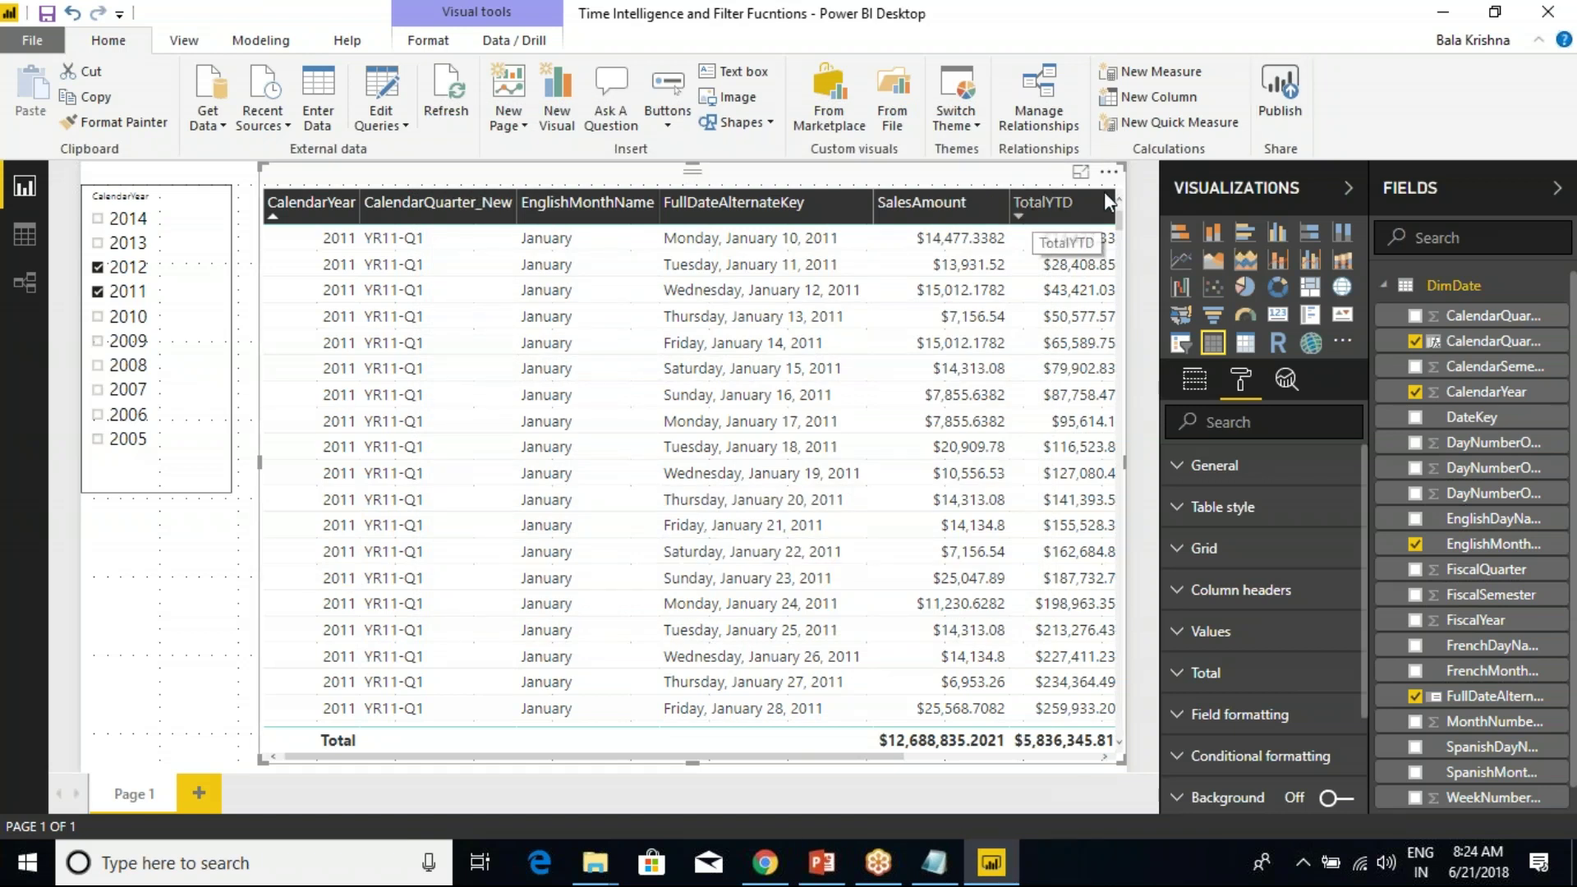
{"action": "key", "text": "super+d"}
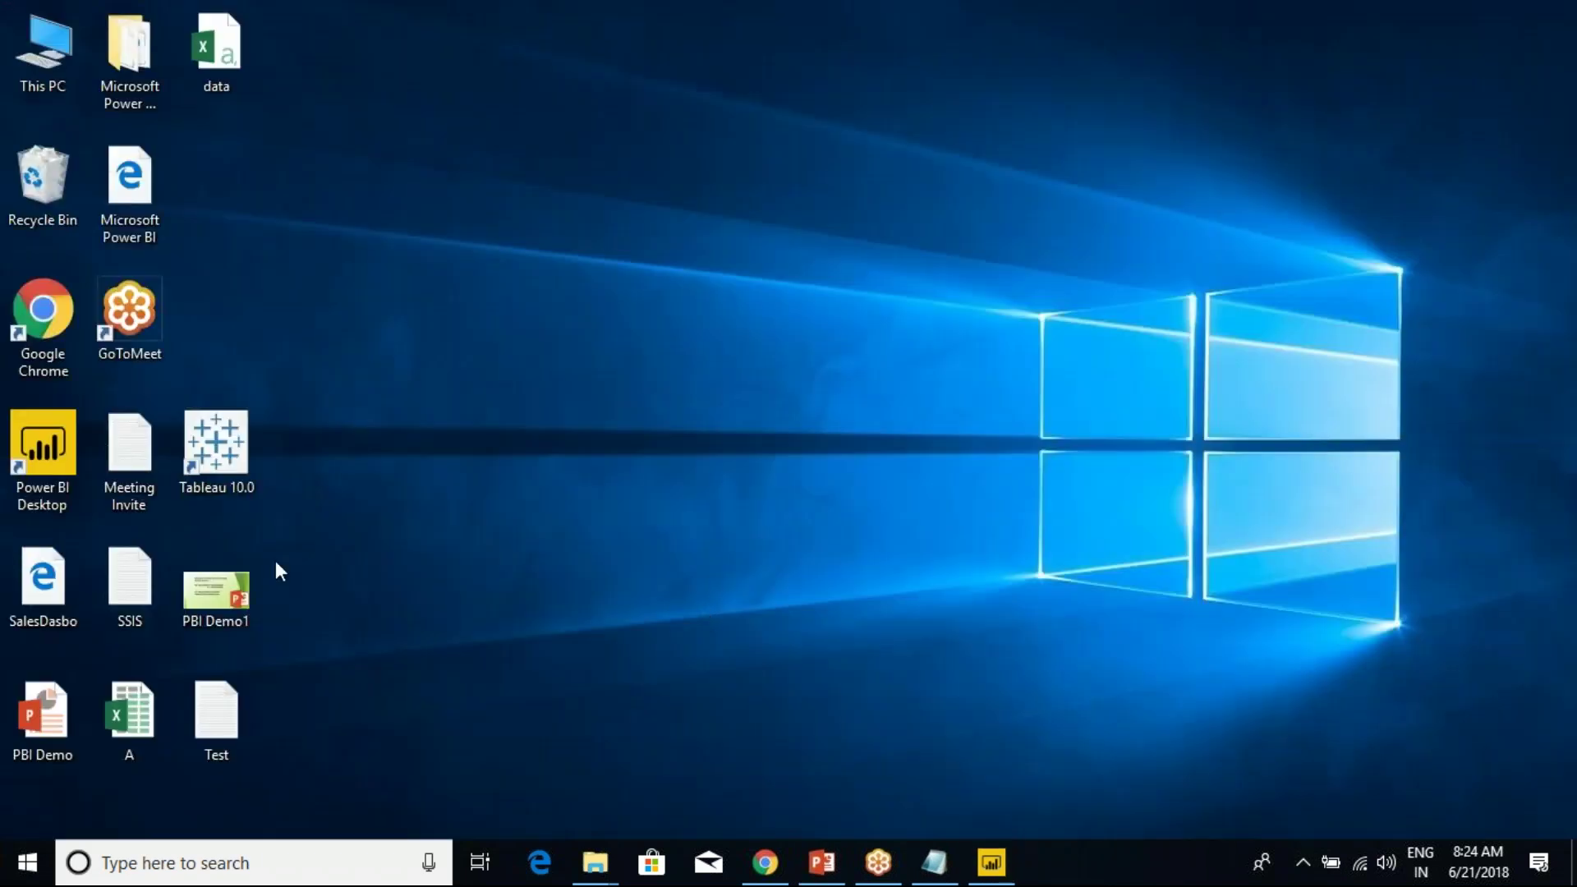
{"action": "right_click", "coordinate": [218, 57]}
{"action": "left_click", "coordinate": [247, 67]}
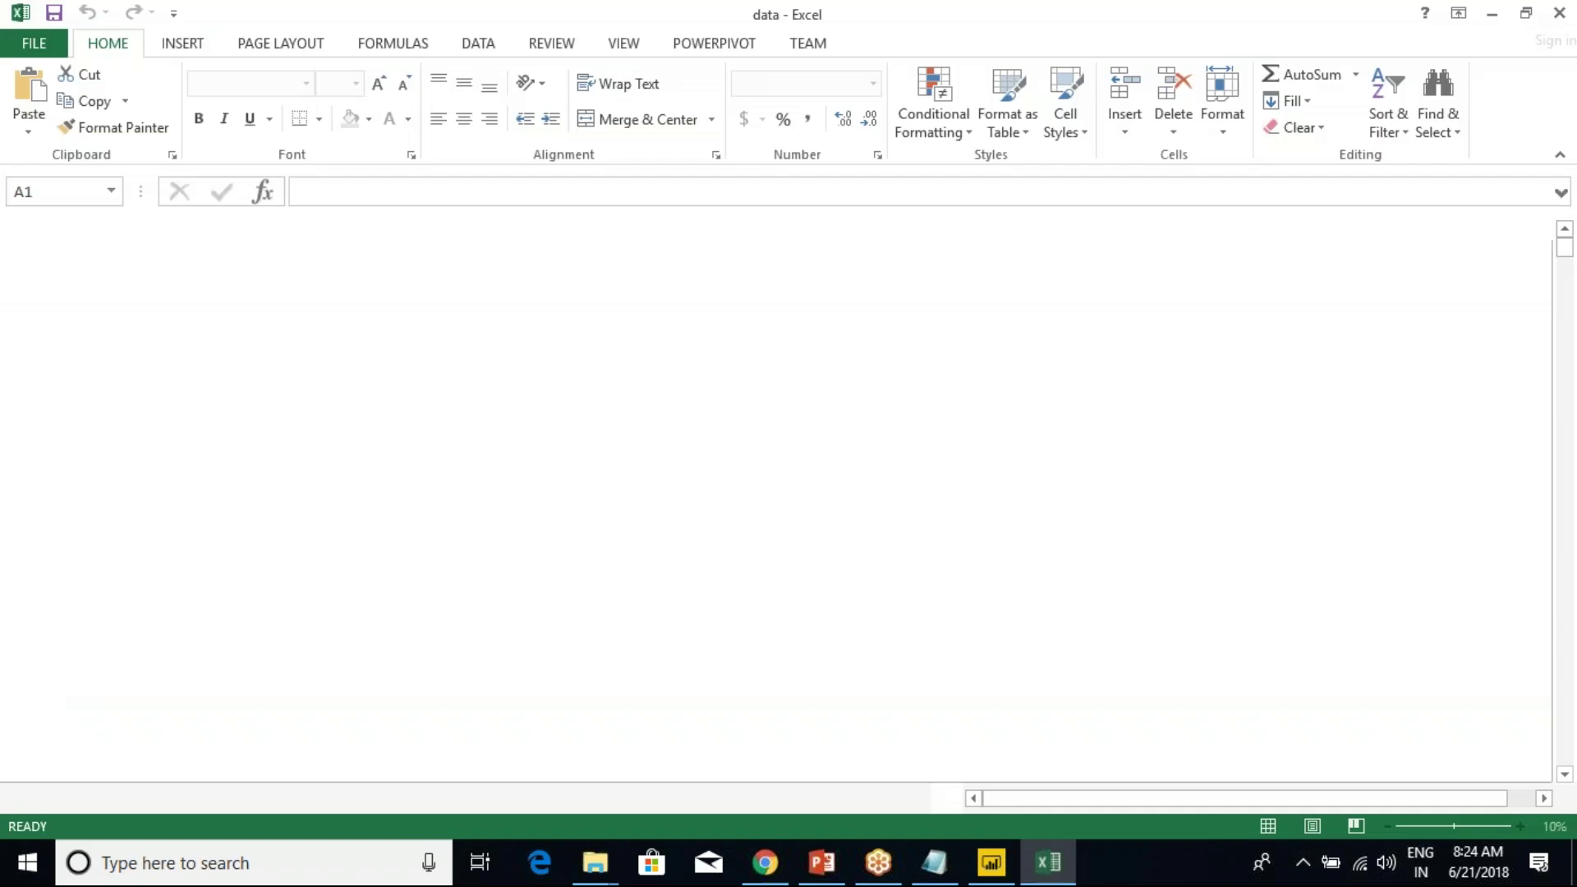
Autofit all column widths on the data sheet to their contents.
{"action": "left_click", "coordinate": [15, 226]}
{"action": "double_click", "coordinate": [104, 228]}
{"action": "left_click", "coordinate": [218, 321]}
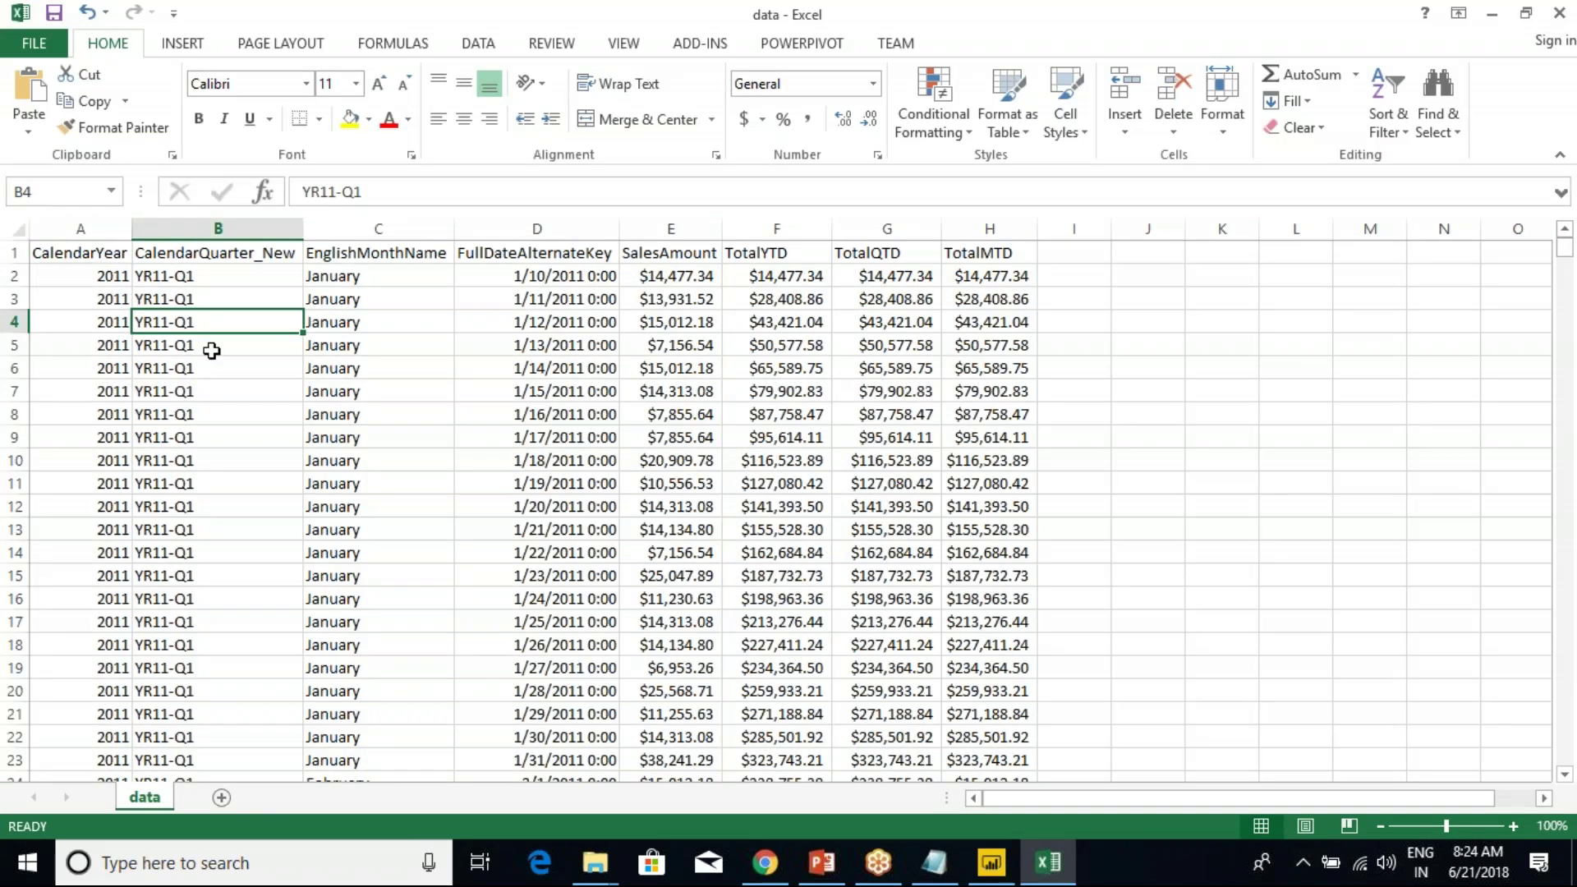
Apply all borders to the whole exported data range, from A1 to H723.
{"action": "left_click", "coordinate": [82, 254]}
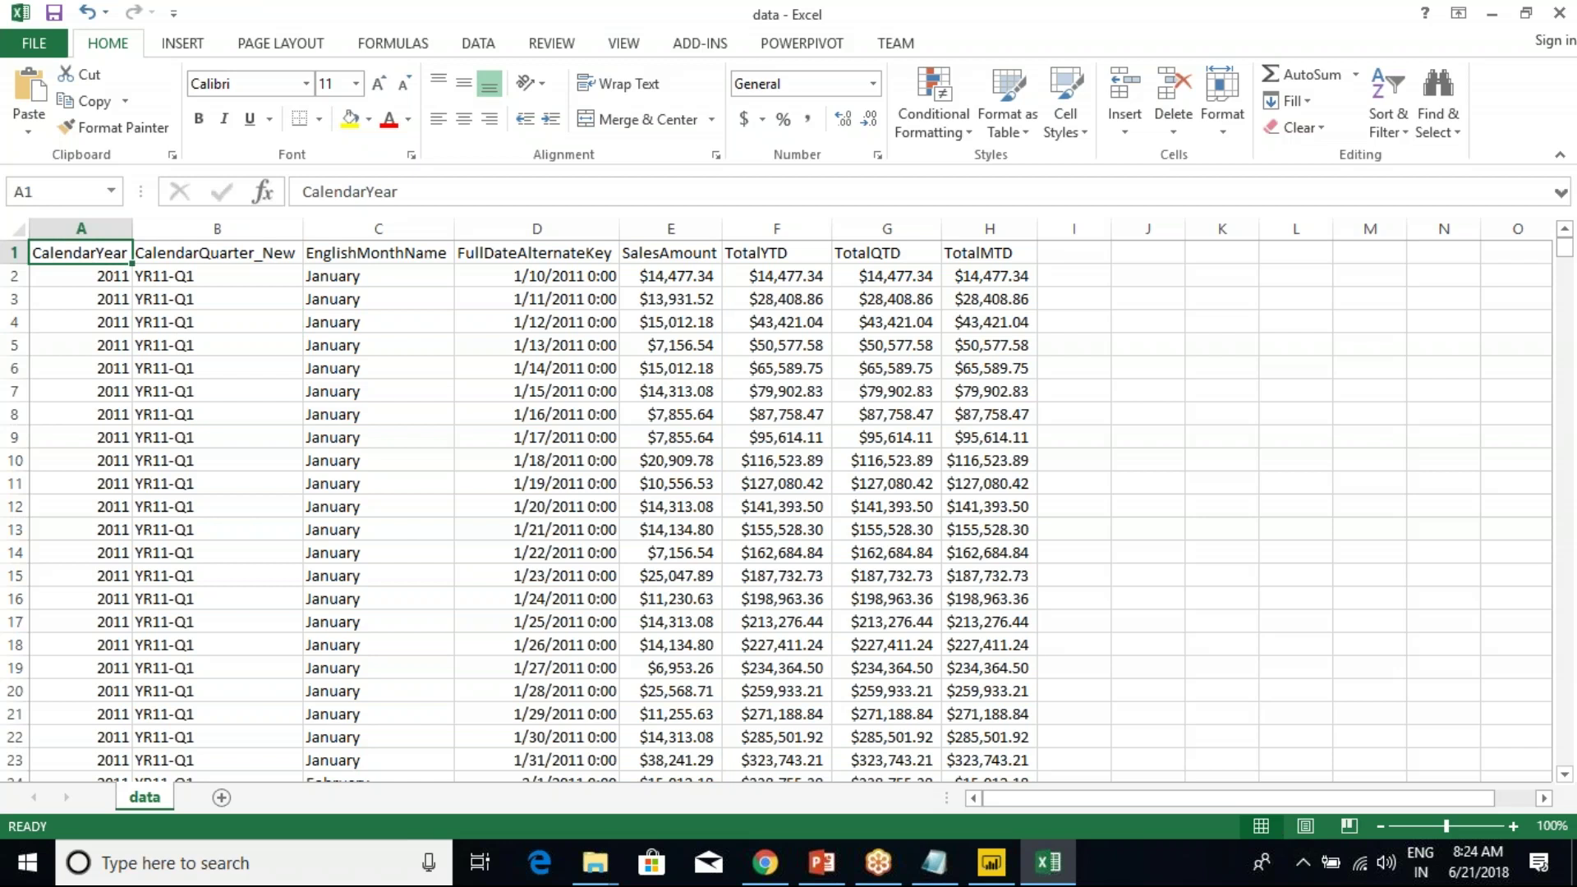
{"action": "key", "text": "ctrl+shift+End"}
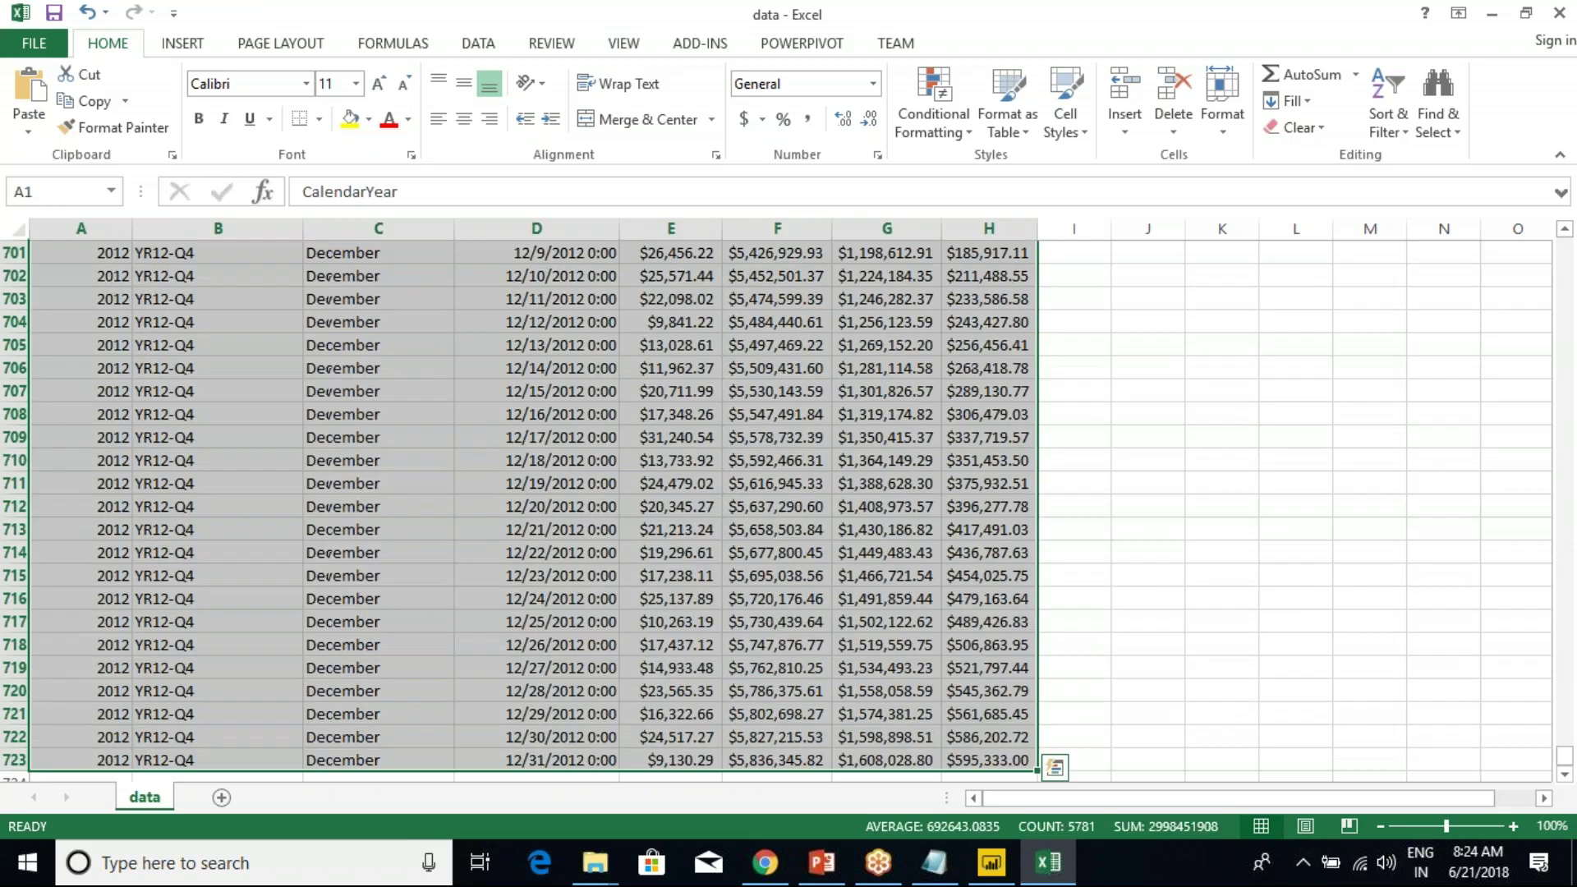
{"action": "left_click", "coordinate": [319, 119]}
{"action": "left_click", "coordinate": [351, 325]}
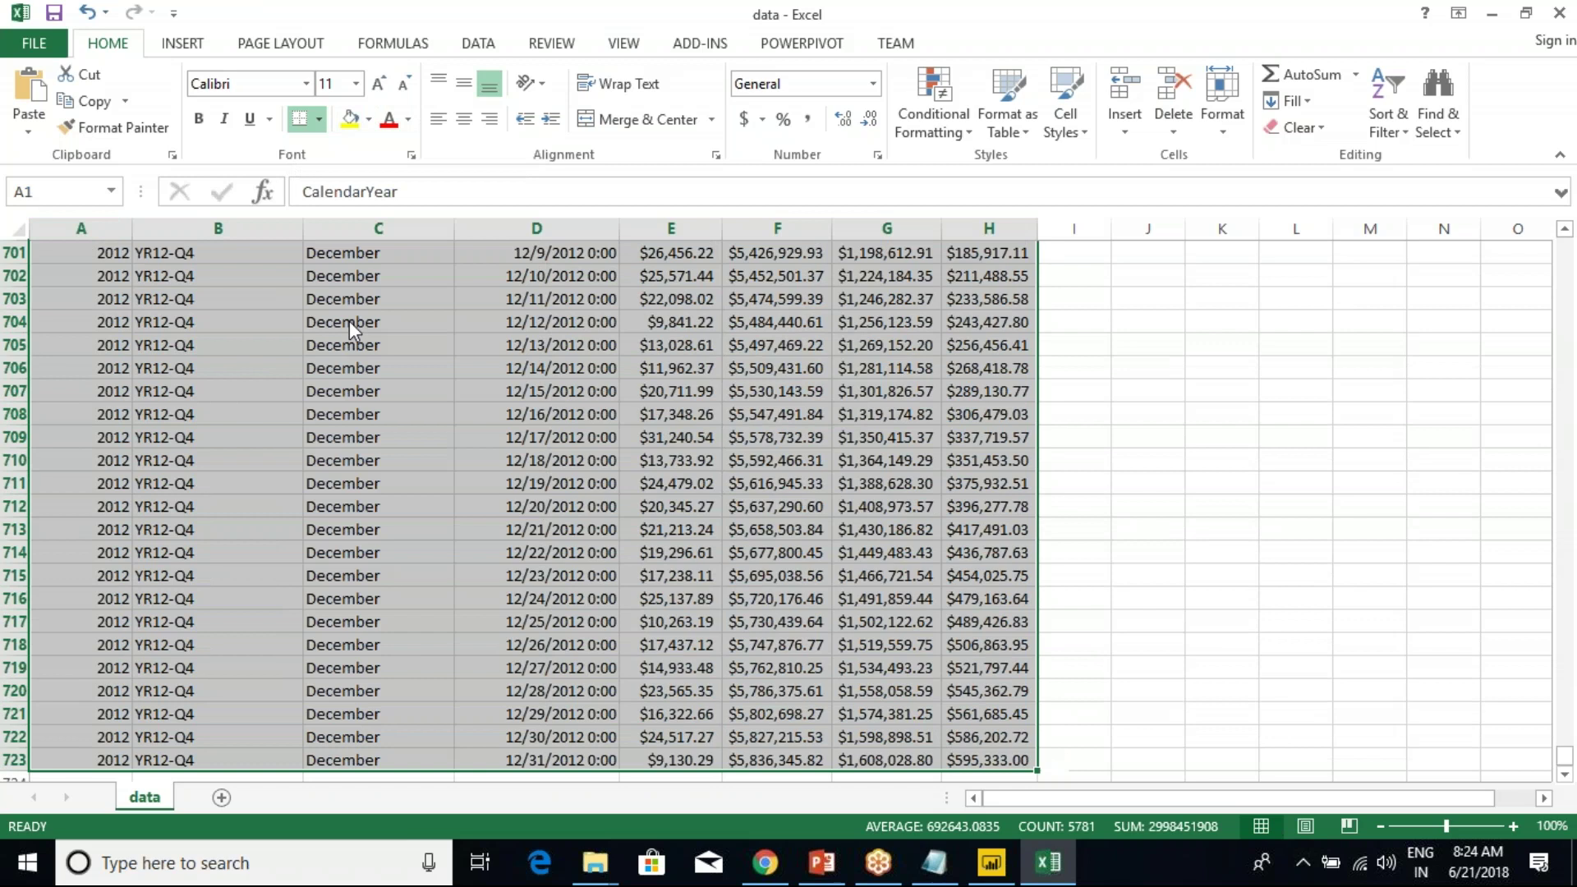
{"action": "key", "text": "ctrl+BackSpace"}
{"action": "left_click", "coordinate": [352, 326]}
Make the header row from CalendarYear to TotalMTD bold and add filters to it.
{"action": "left_click", "coordinate": [81, 252]}
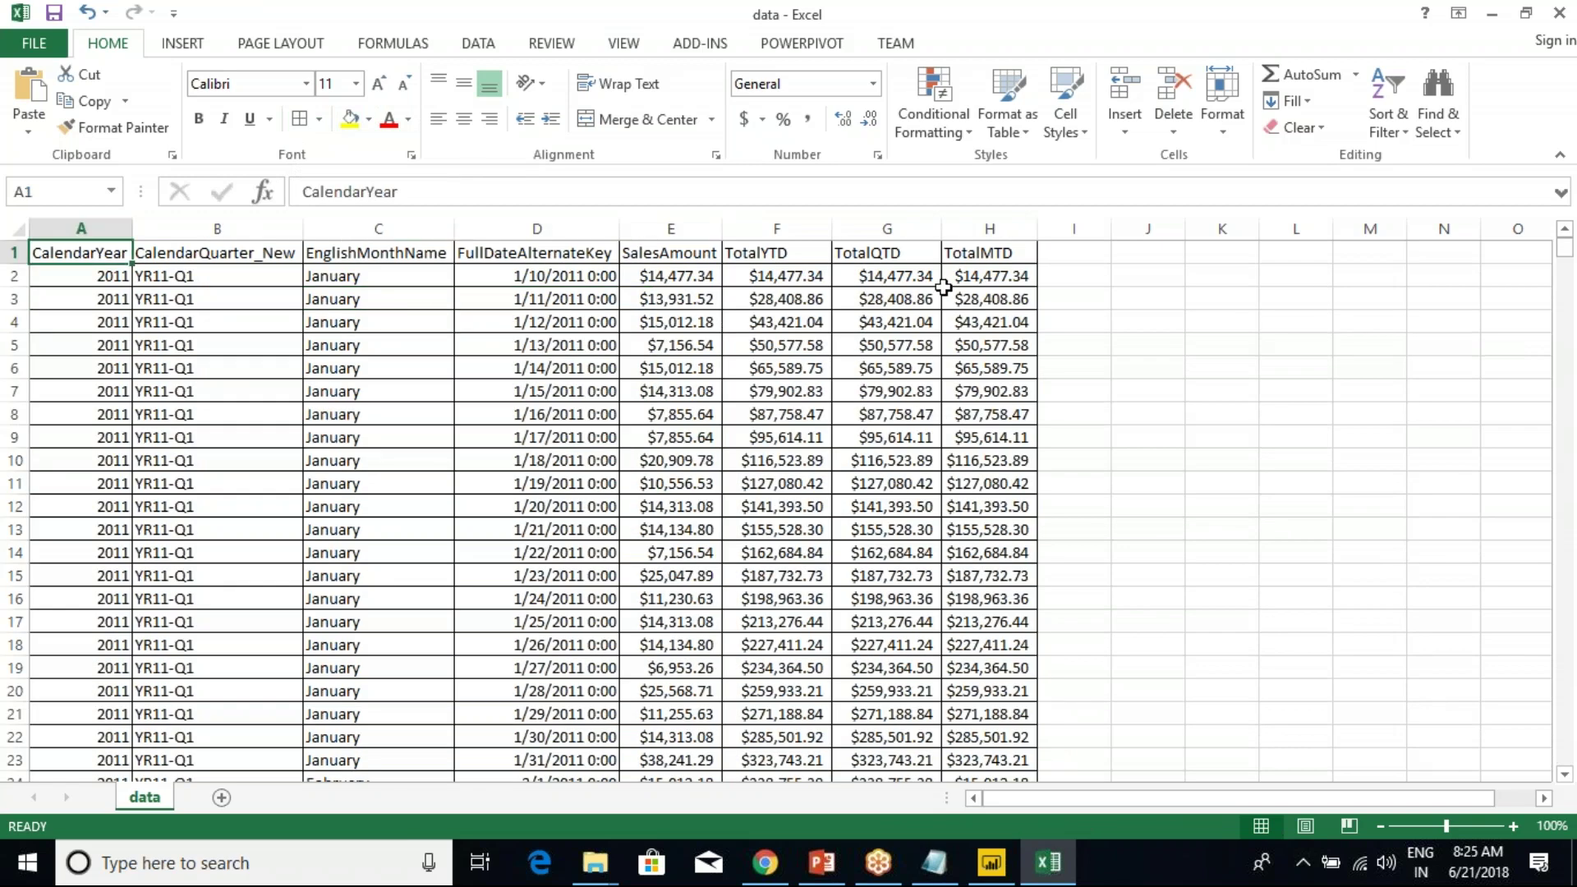
{"action": "left_click", "coordinate": [978, 253], "text": "shift"}
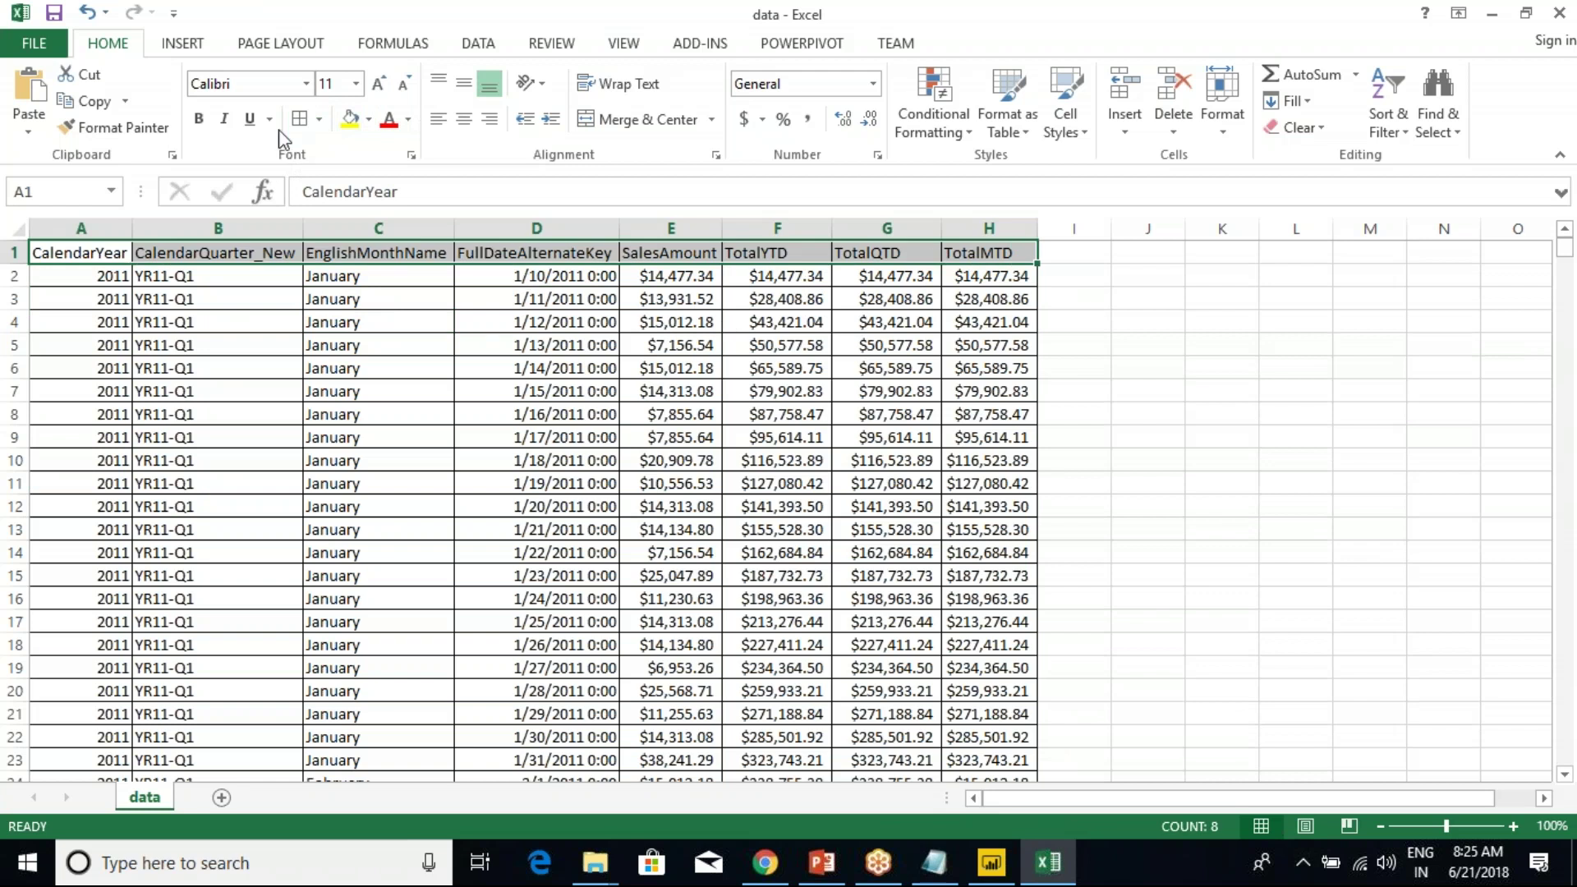
{"action": "key", "text": "ctrl+b"}
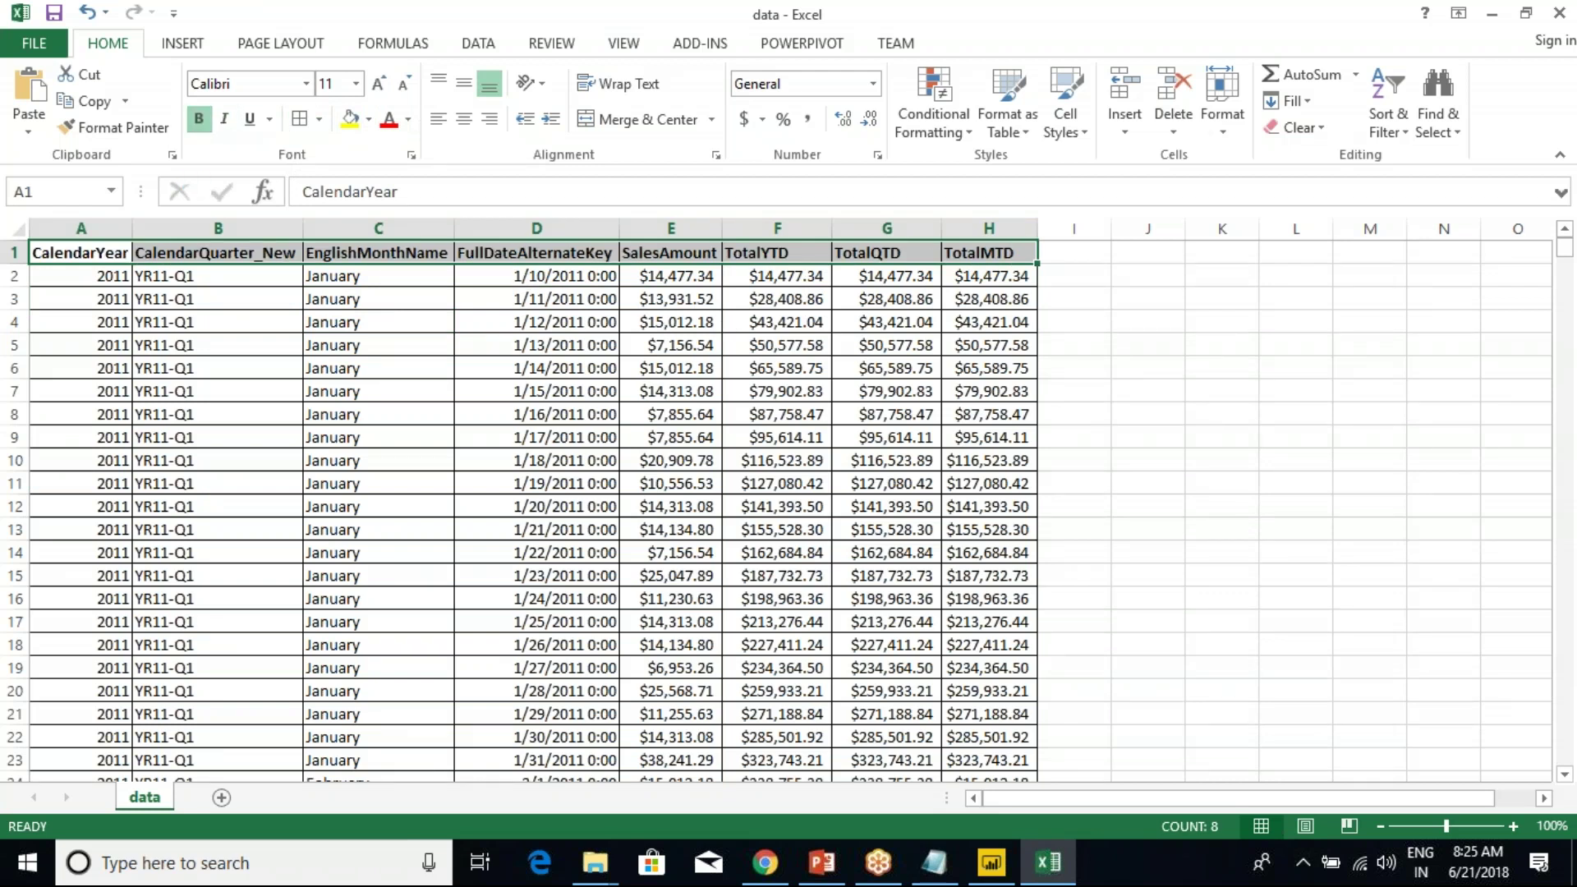
{"action": "key", "text": "ctrl+shift+l"}
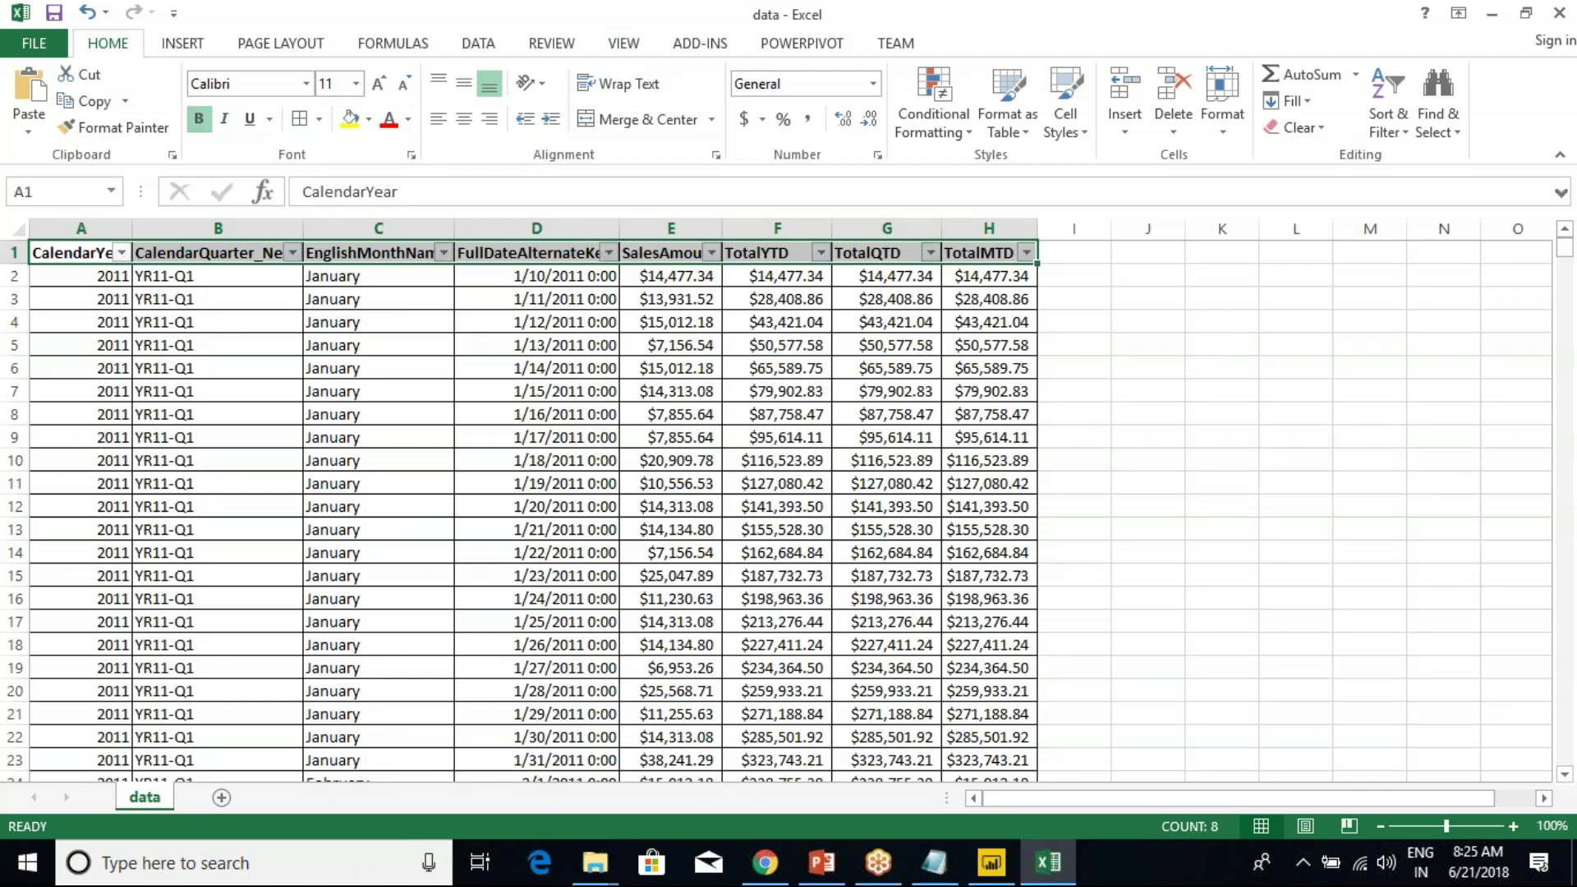
Autofit all columns again so the header names fit beside their filter arrows.
{"action": "left_click", "coordinate": [16, 230]}
{"action": "double_click", "coordinate": [133, 228]}
{"action": "left_click", "coordinate": [74, 299]}
Fill the header cells A1 to H1 with yellow.
{"action": "left_click_drag", "start_coordinate": [17, 264], "coordinate": [1092, 261]}
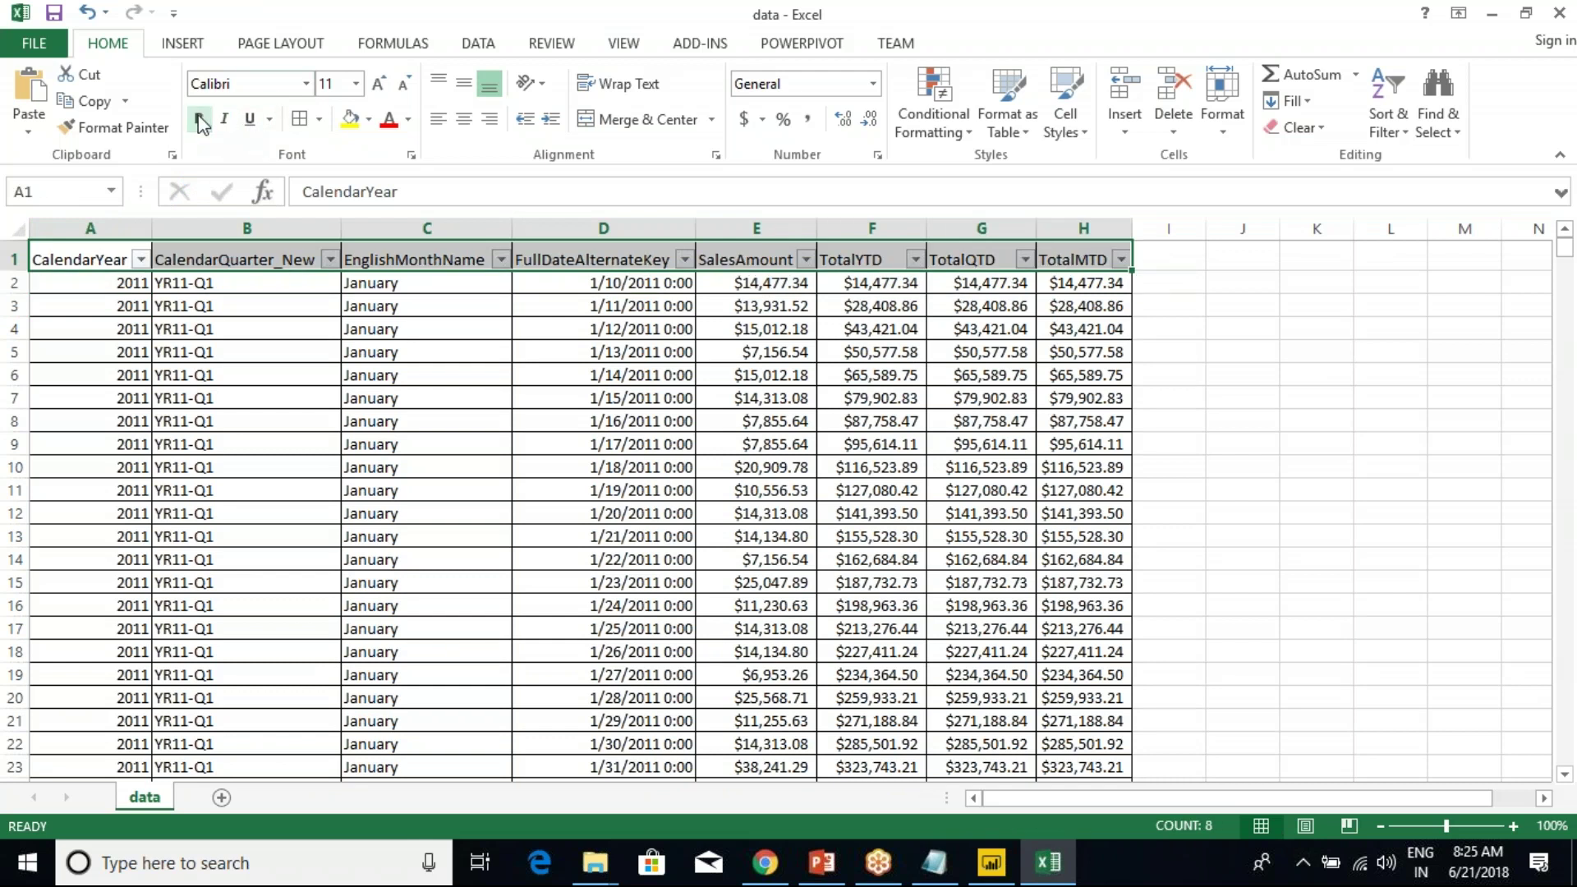
{"action": "left_click", "coordinate": [351, 119]}
{"action": "left_click", "coordinate": [369, 328]}
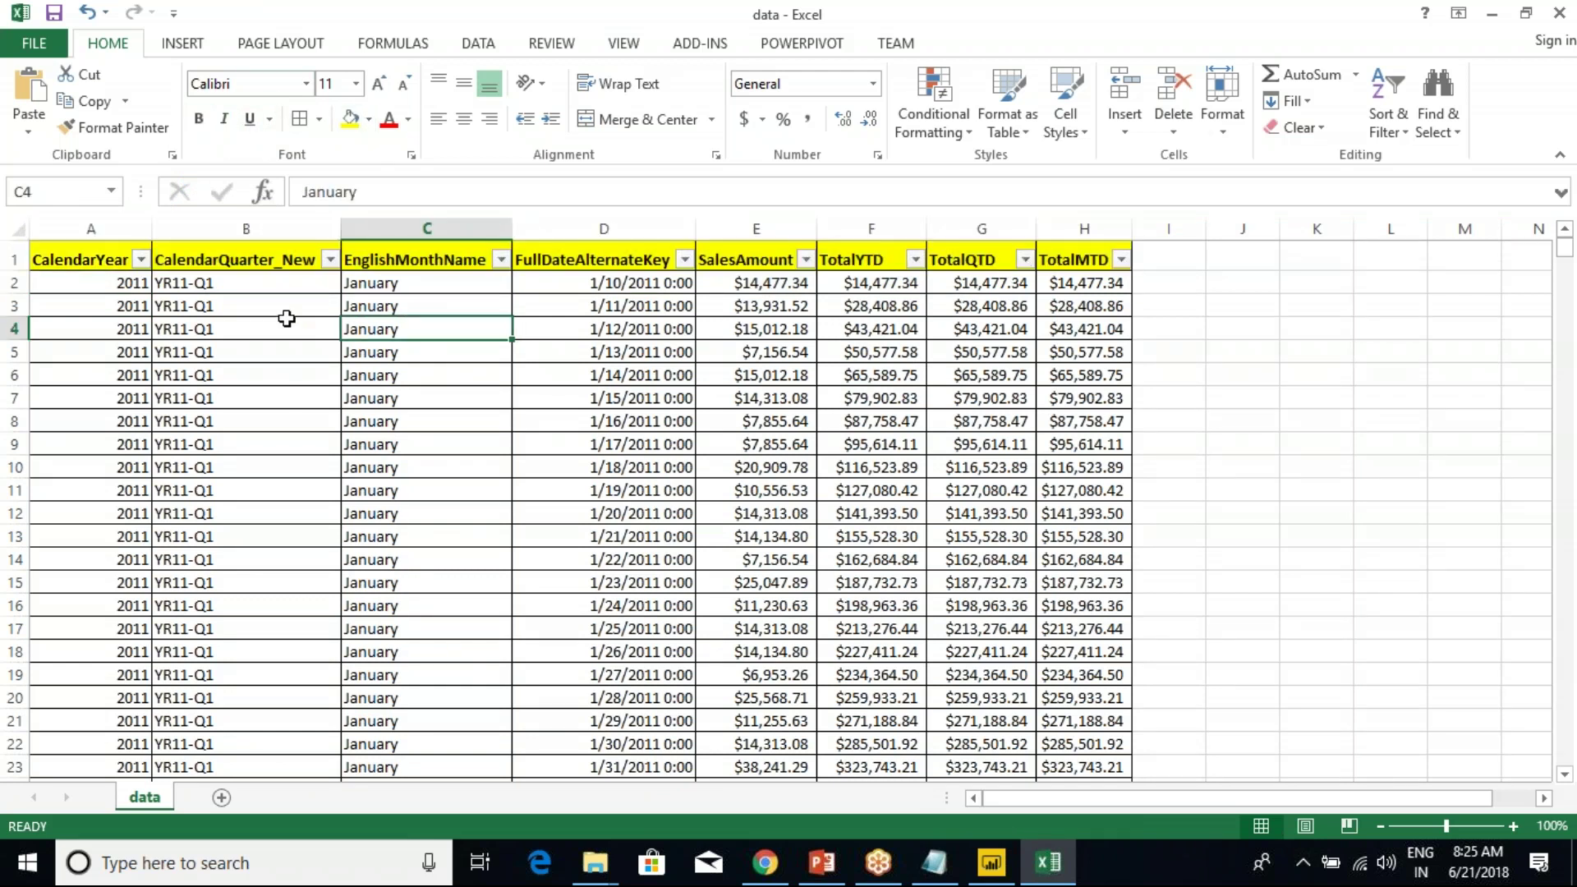
Examine the filter values of the CalendarYear, CalendarQuarter_New, EnglishMonthName and FullDateAlternateKey columns without changing any filter.
{"action": "left_click", "coordinate": [142, 259]}
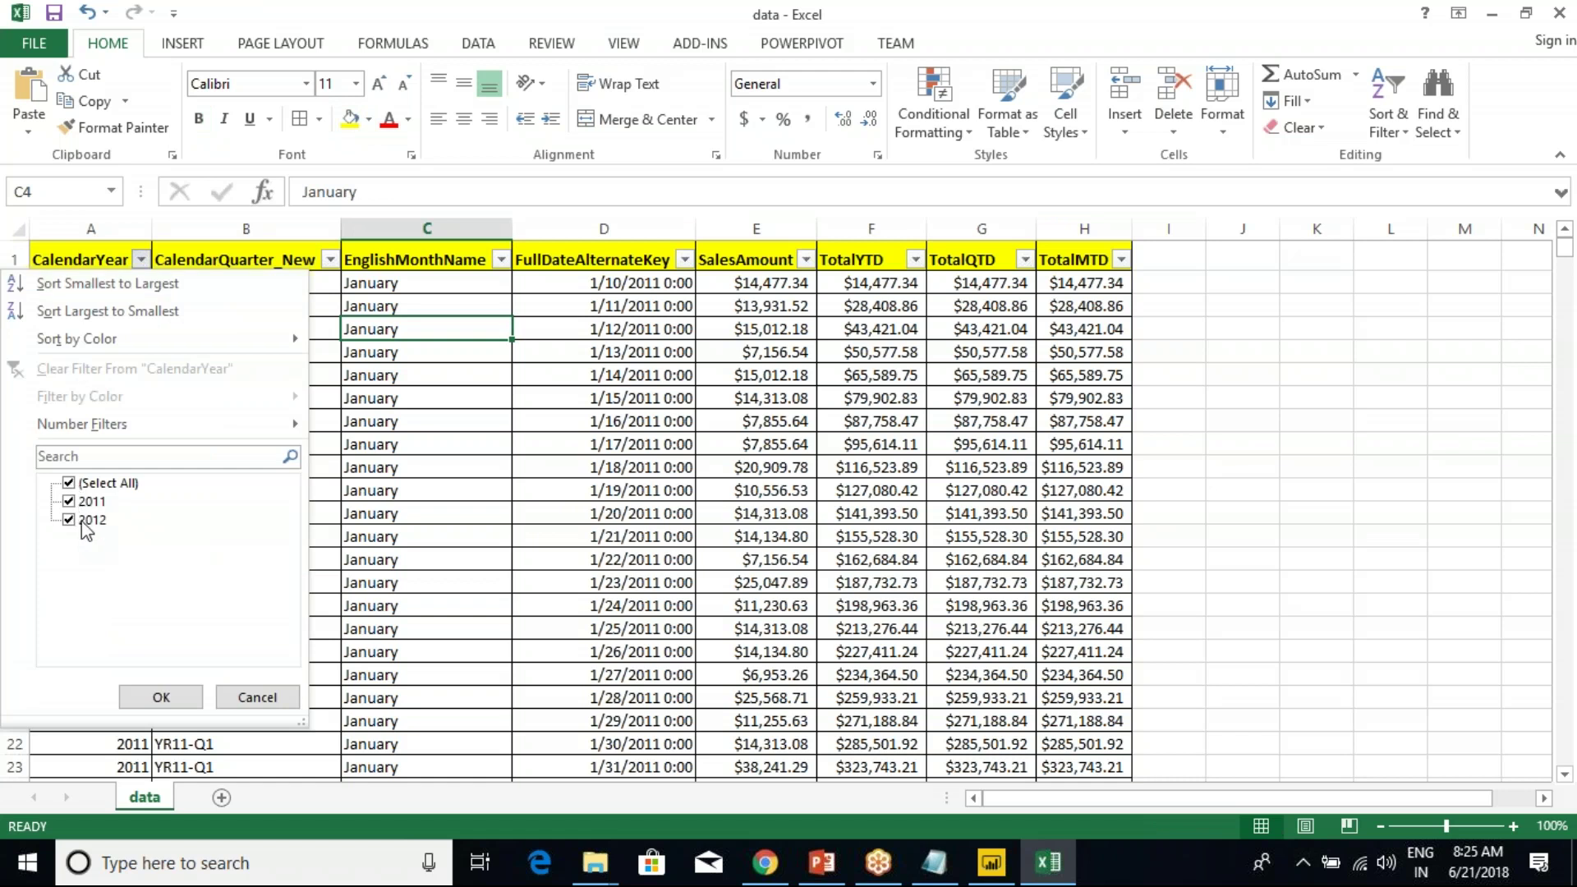
{"action": "left_click", "coordinate": [257, 697]}
{"action": "left_click", "coordinate": [330, 260]}
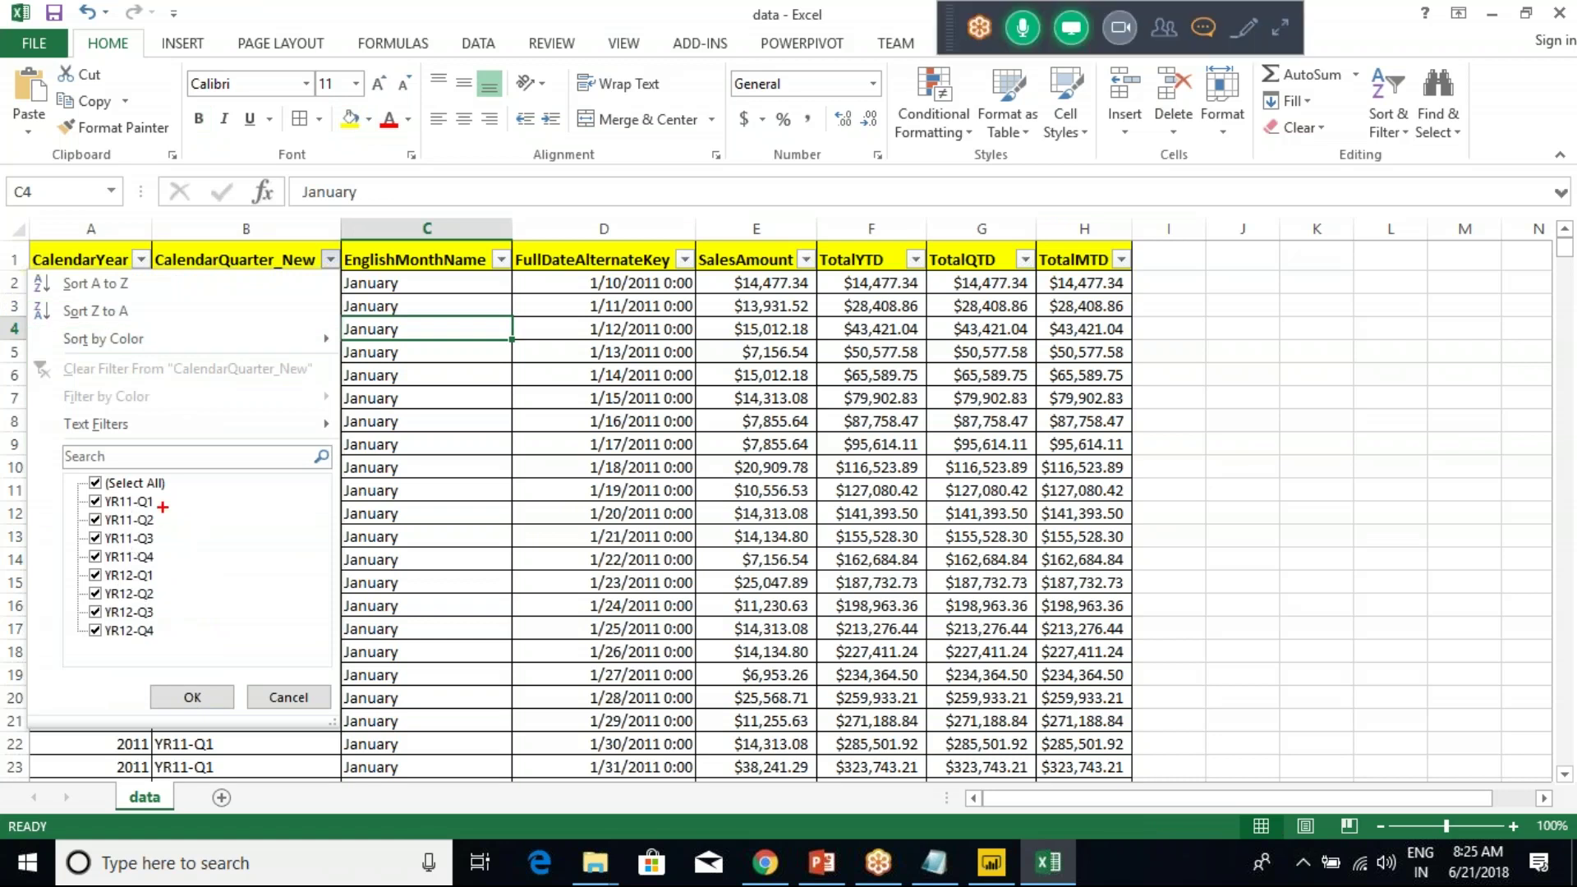
{"action": "left_click_drag", "start_coordinate": [173, 542], "coordinate": [177, 621]}
{"action": "key", "text": "Escape"}
{"action": "left_click", "coordinate": [426, 306]}
{"action": "left_click", "coordinate": [501, 260]}
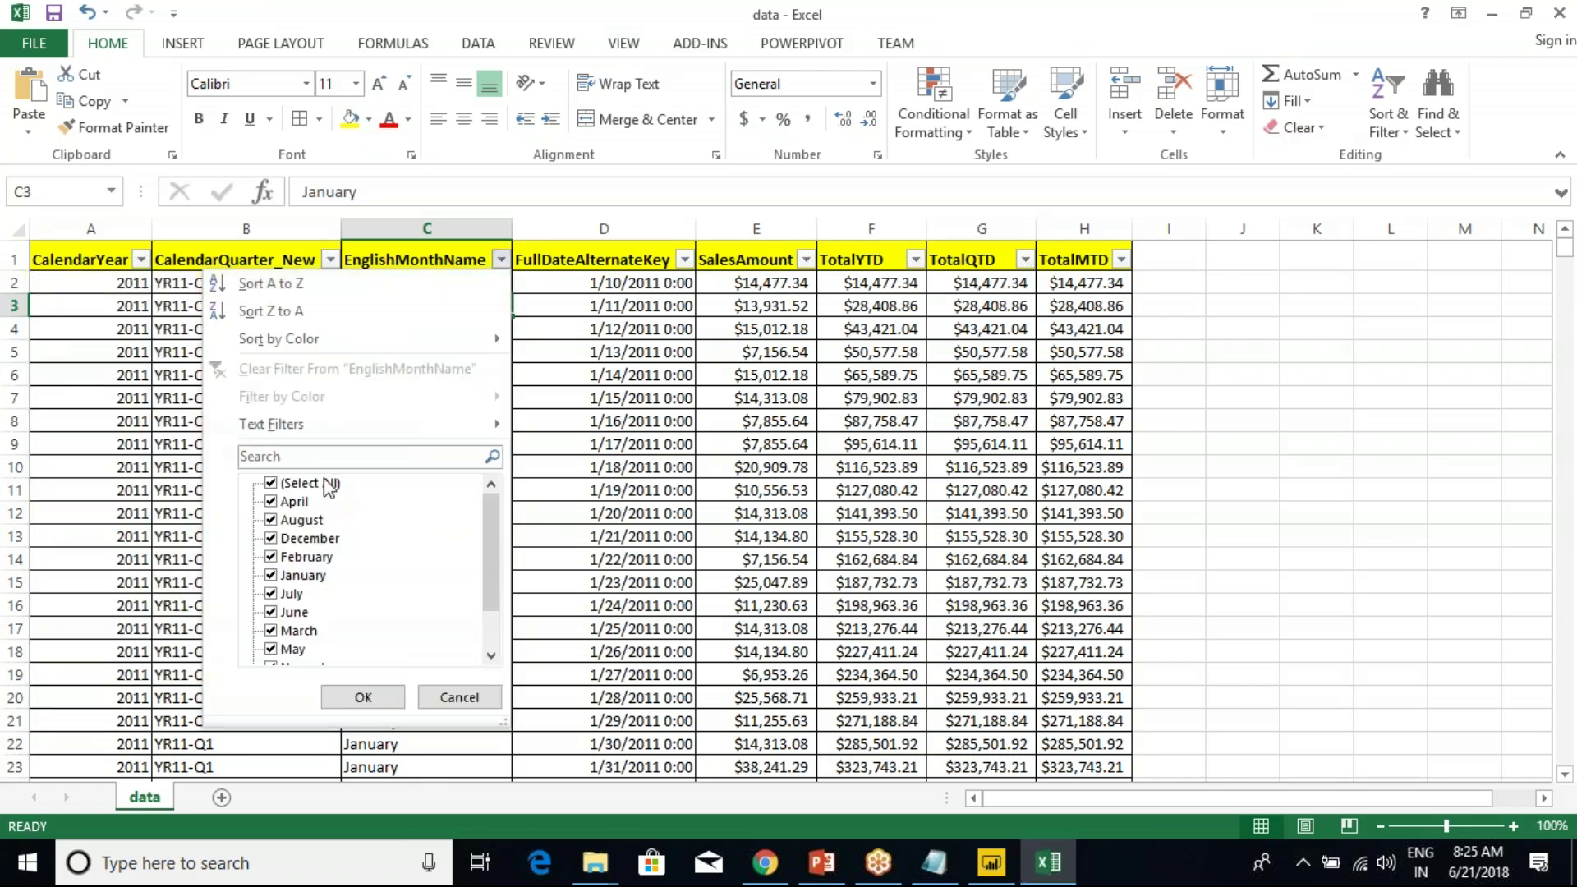
{"action": "left_click_drag", "start_coordinate": [493, 546], "coordinate": [488, 506]}
{"action": "left_click", "coordinate": [501, 259]}
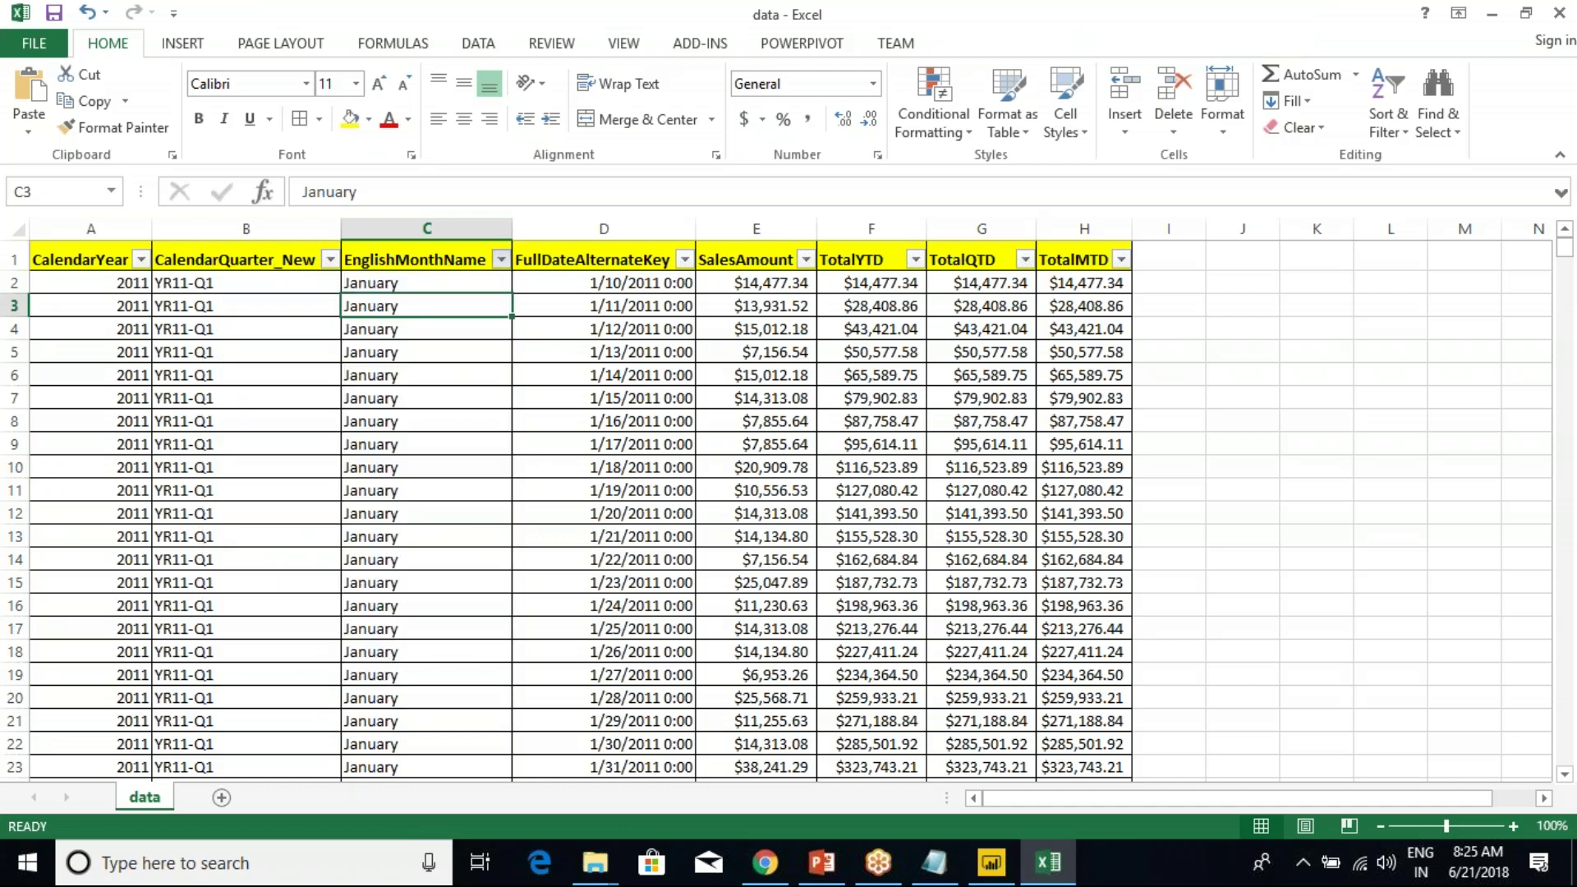
{"action": "left_click", "coordinate": [684, 259]}
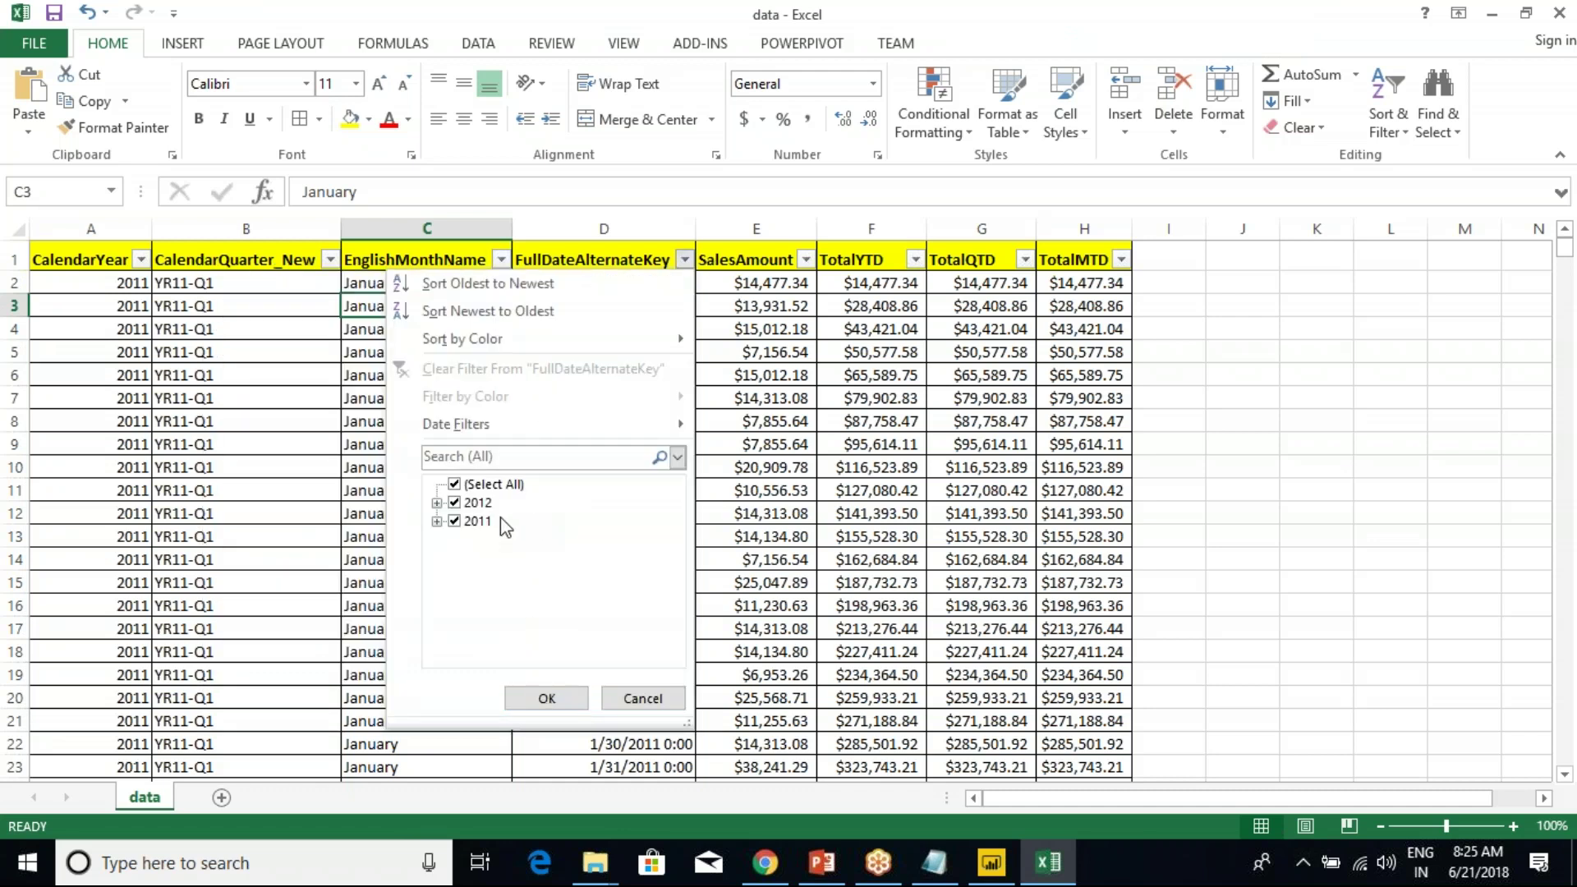
{"action": "left_click", "coordinate": [546, 698]}
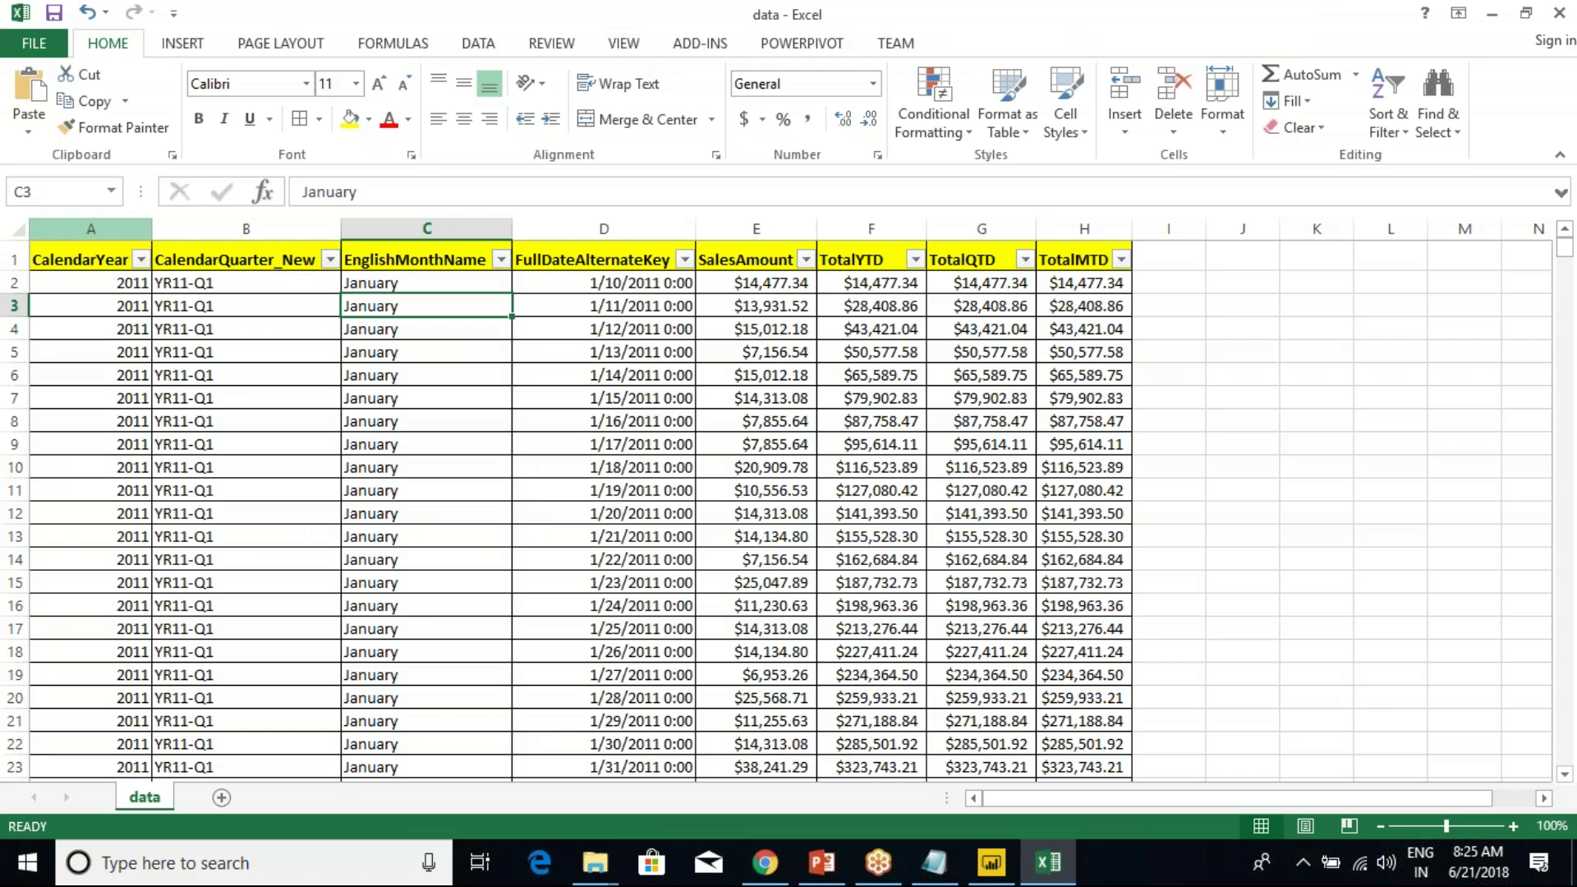
Check the number of filled cells in the CalendarYear column.
{"action": "left_click", "coordinate": [90, 228]}
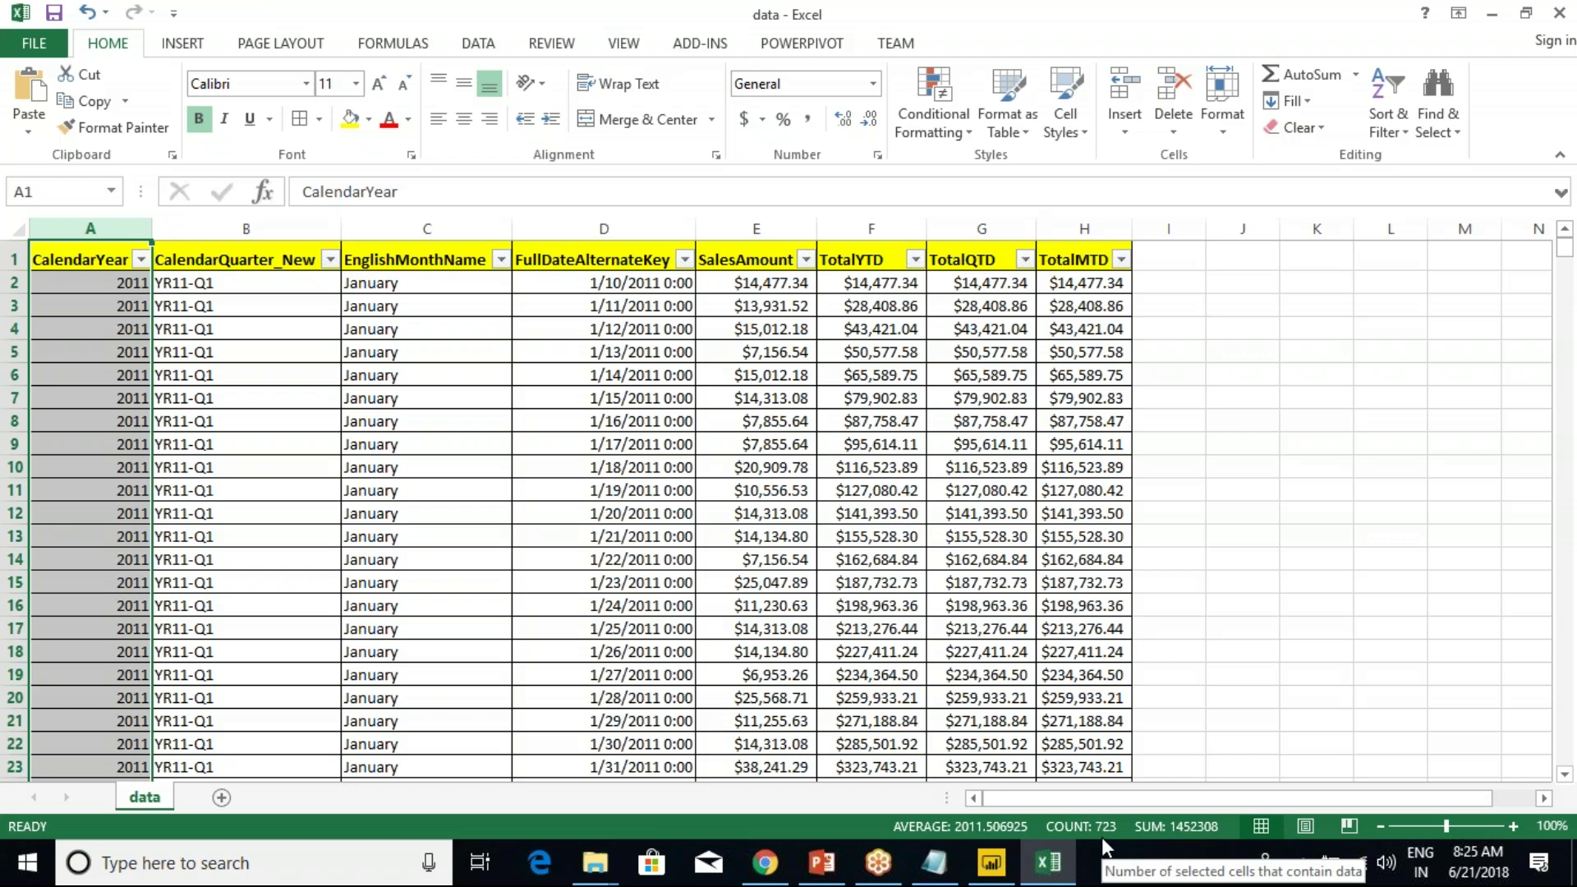
{"action": "left_click", "coordinate": [640, 467]}
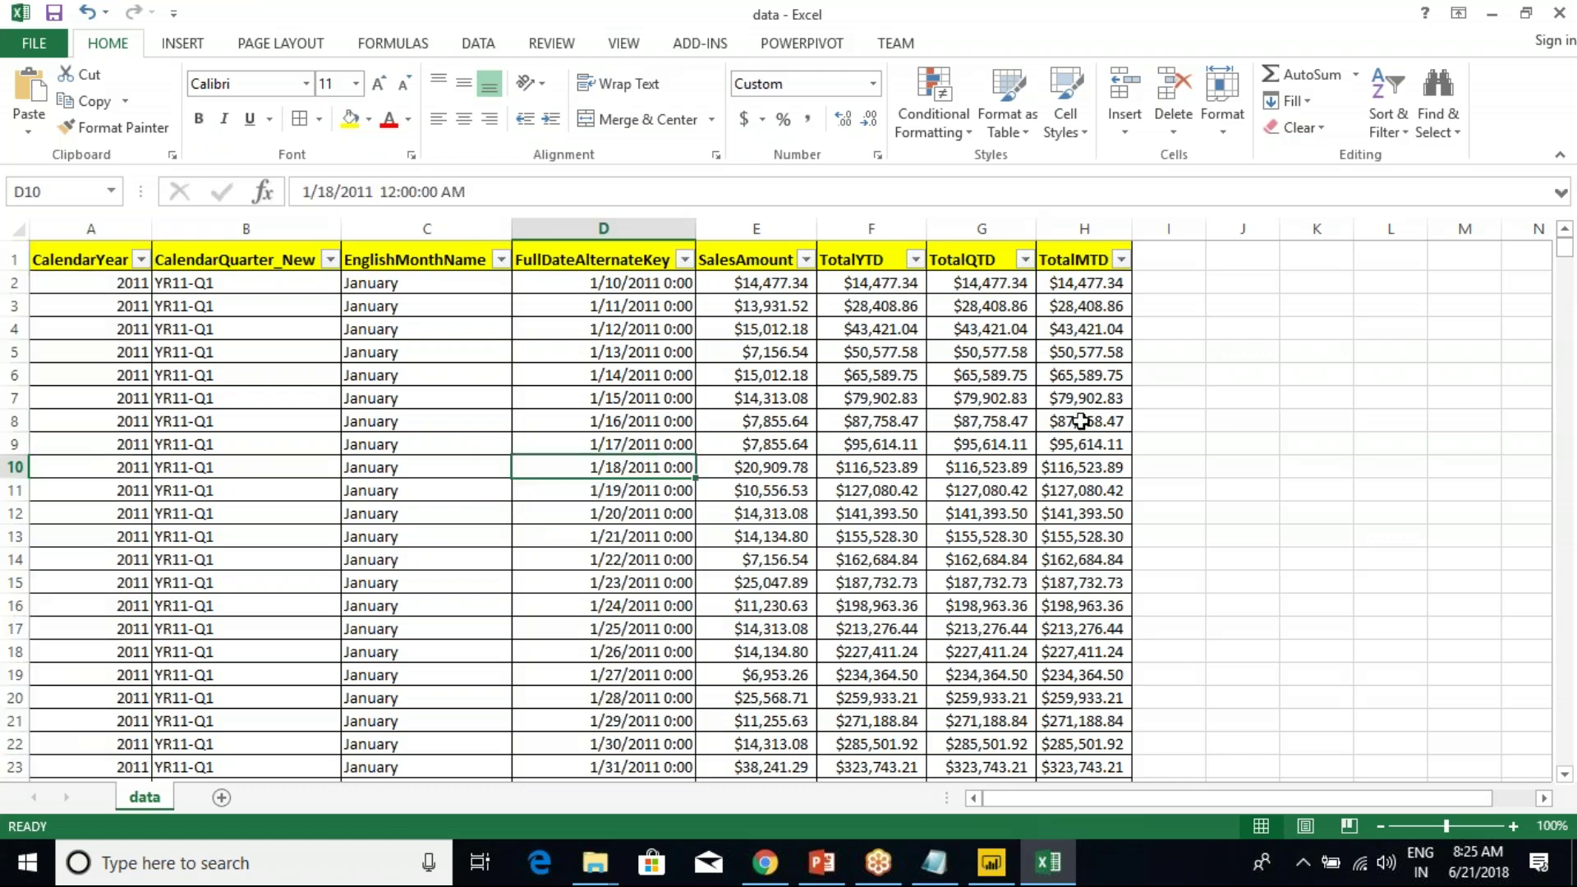
Widen the TotalYTD, TotalQTD and TotalMTD columns.
{"action": "left_click_drag", "start_coordinate": [926, 229], "coordinate": [965, 229]}
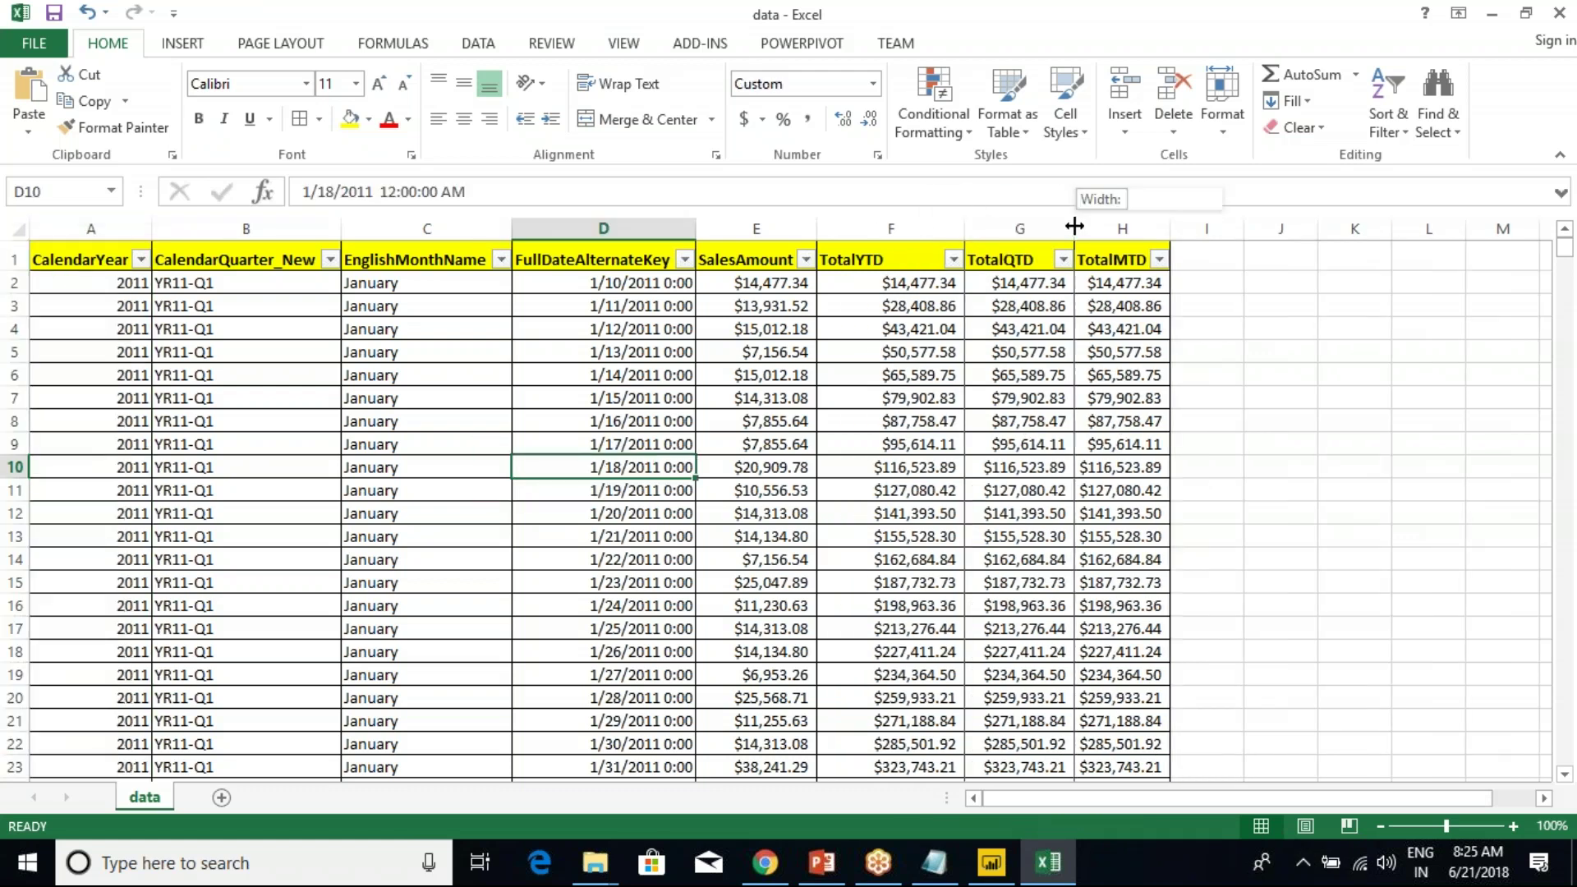
{"action": "left_click_drag", "start_coordinate": [1075, 228], "coordinate": [1098, 228]}
{"action": "left_click_drag", "start_coordinate": [1194, 228], "coordinate": [1214, 229]}
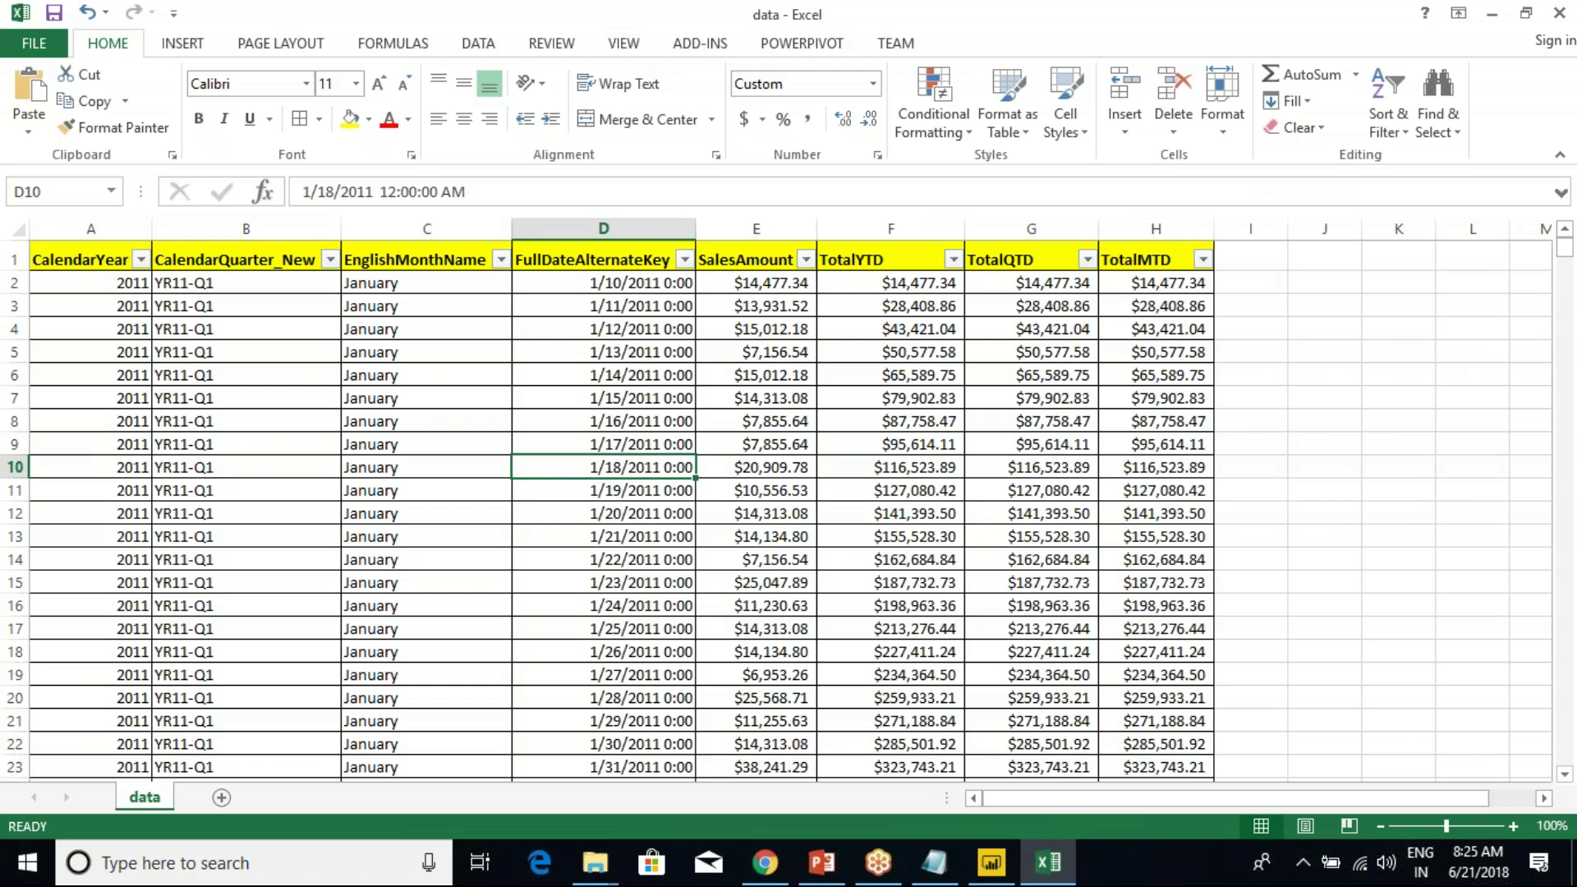
Compare the first data row's values under TotalYTD, TotalQTD and TotalMTD.
{"action": "left_click", "coordinate": [913, 282]}
{"action": "left_click", "coordinate": [1028, 283]}
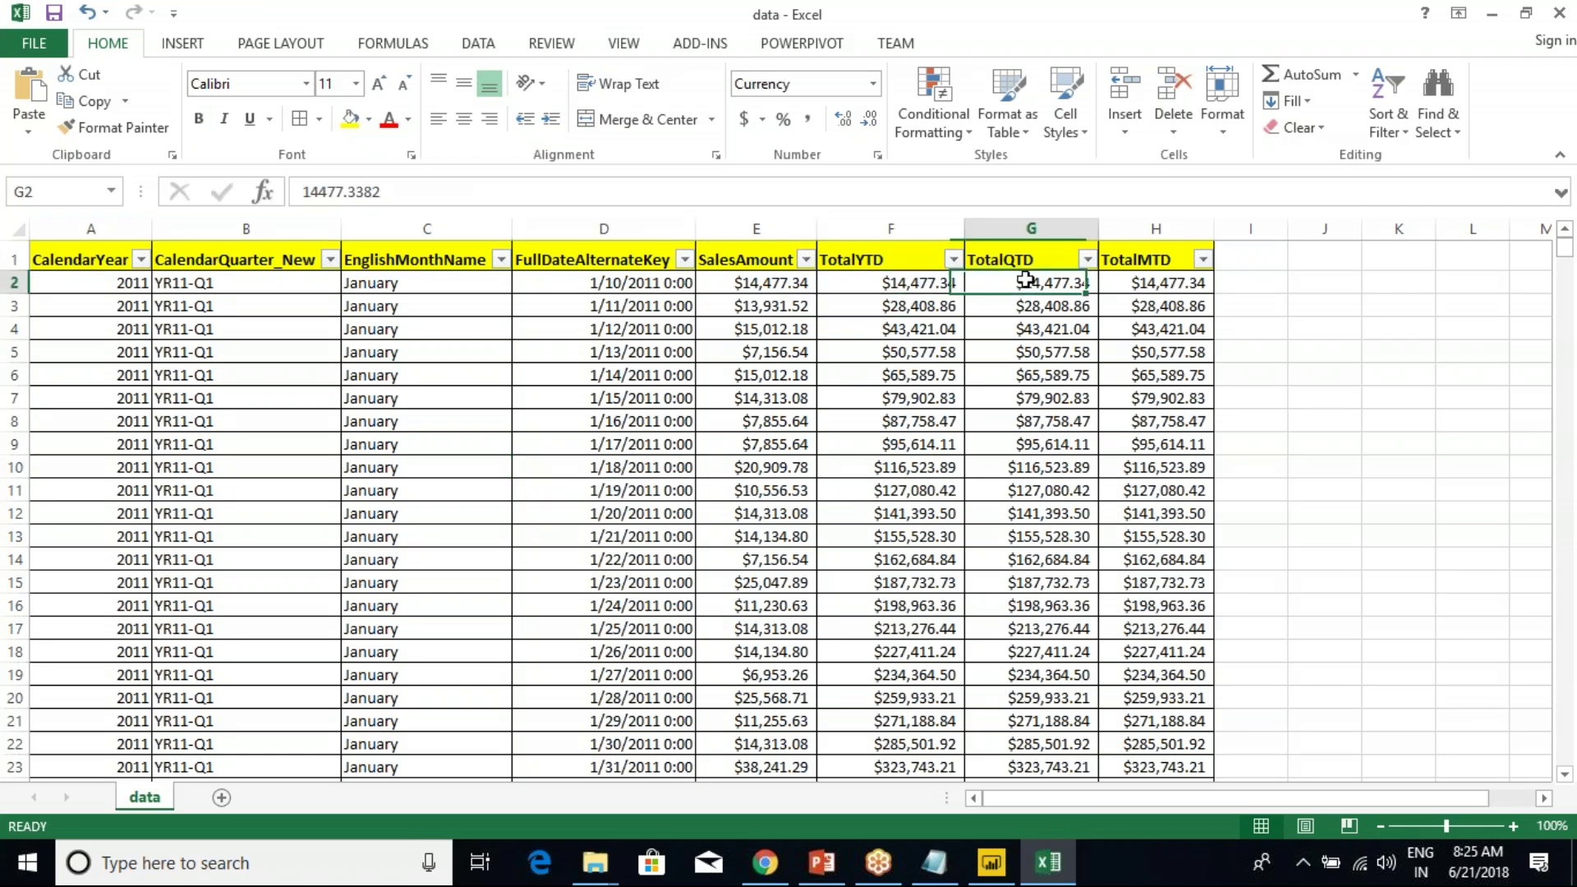
{"action": "left_click", "coordinate": [1136, 286]}
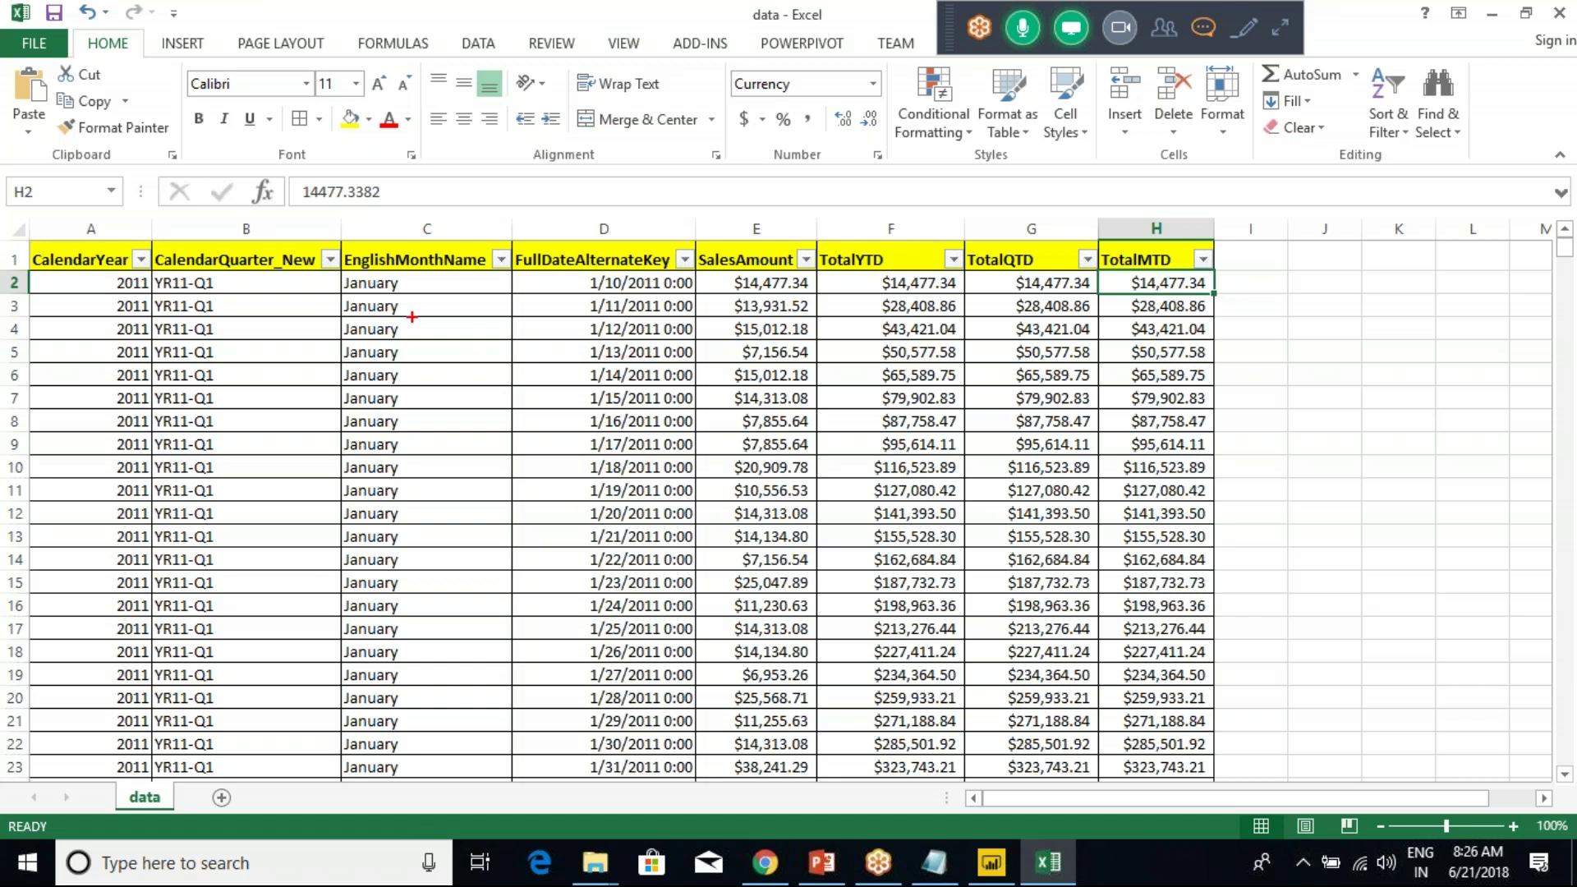
Mark the January rows and compare the first SalesAmount values with the TotalYTD running totals beside them.
{"action": "mouse_move", "coordinate": [330, 268]}
{"action": "left_mouse_down"}
{"action": "mouse_move", "coordinate": [427, 411]}
{"action": "mouse_move", "coordinate": [458, 768]}
{"action": "left_mouse_up"}
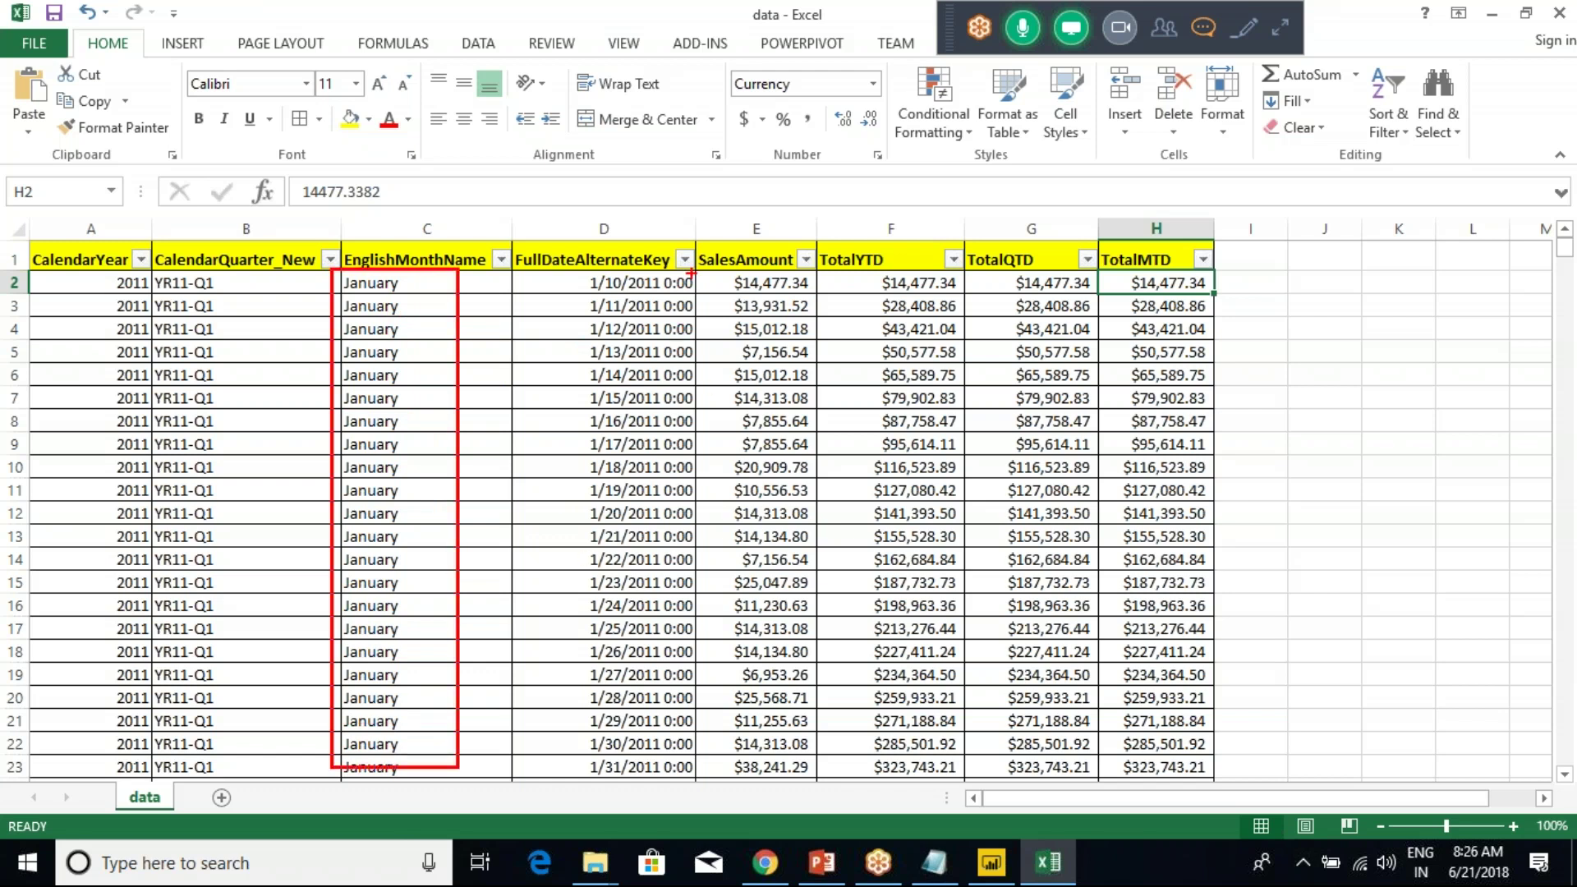
{"action": "mouse_move", "coordinate": [692, 271]}
{"action": "left_mouse_down"}
{"action": "mouse_move", "coordinate": [784, 293]}
{"action": "mouse_move", "coordinate": [872, 279]}
{"action": "mouse_move", "coordinate": [971, 292]}
{"action": "left_mouse_up"}
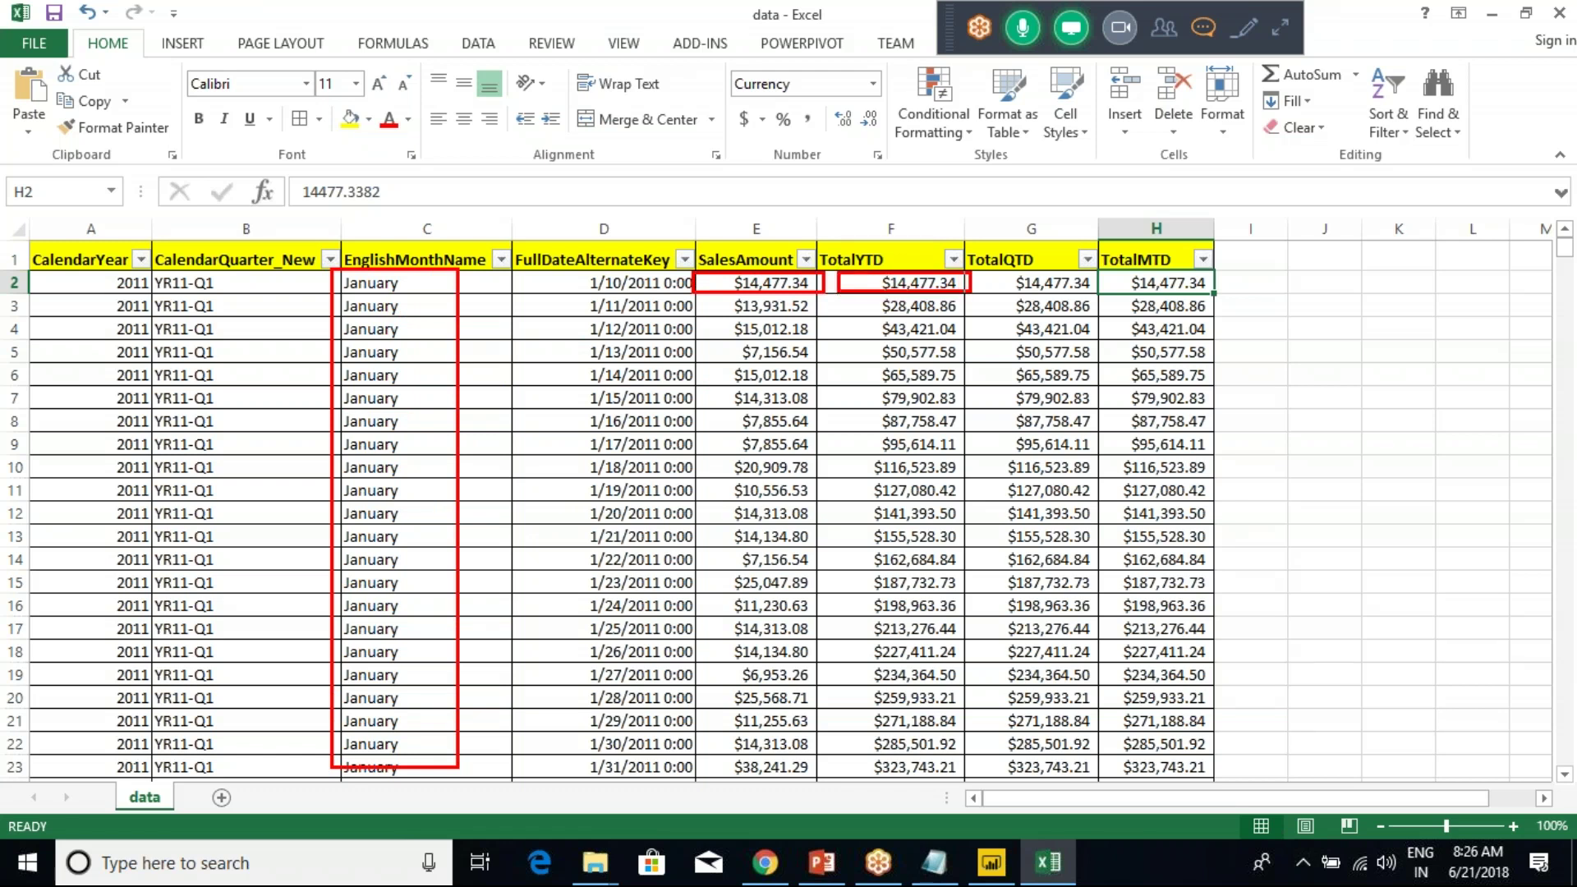
{"action": "key", "text": "Escape"}
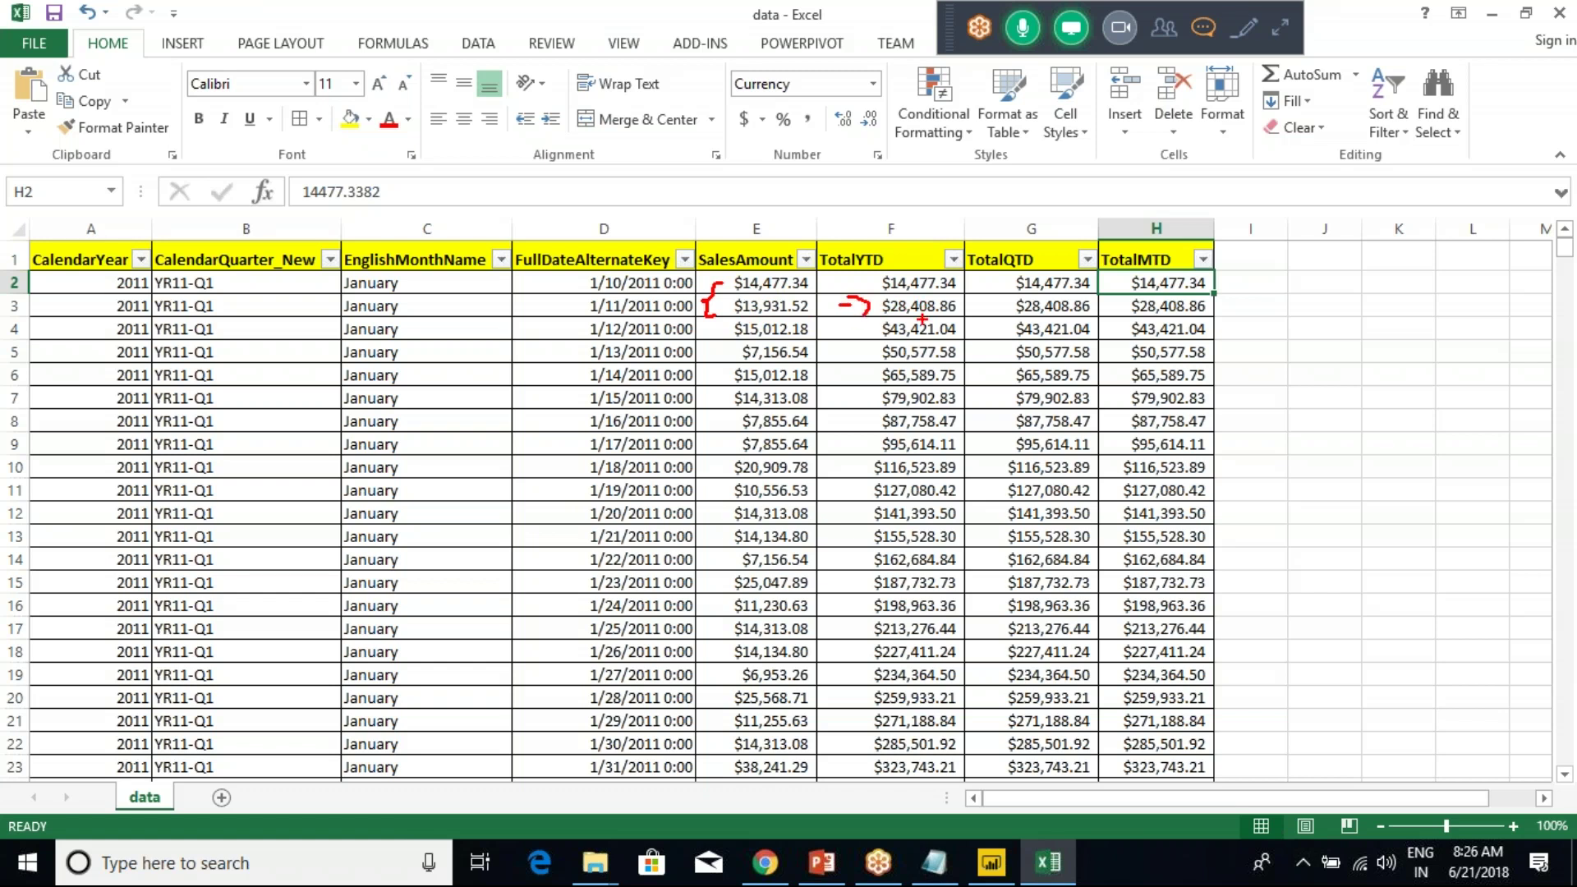
{"action": "left_click_drag", "start_coordinate": [780, 328], "coordinate": [848, 309]}
{"action": "key", "text": "Escape"}
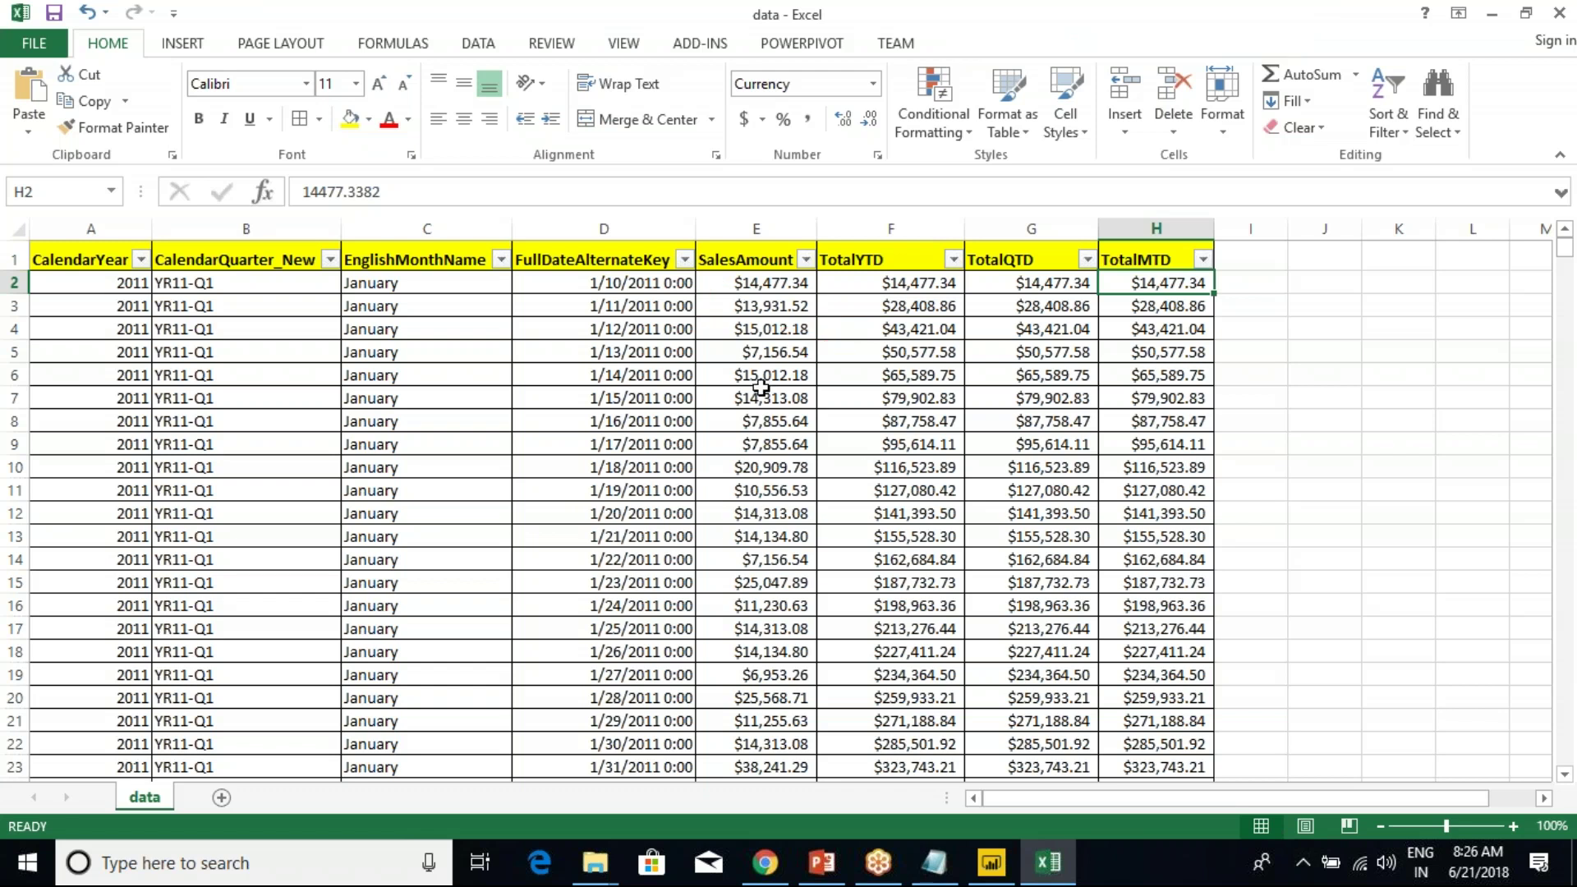
Check the sums of SalesAmount cells E2:E3 and E2:E14 against the TotalYTD values on the last row of each range.
{"action": "left_click_drag", "start_coordinate": [765, 284], "coordinate": [769, 301]}
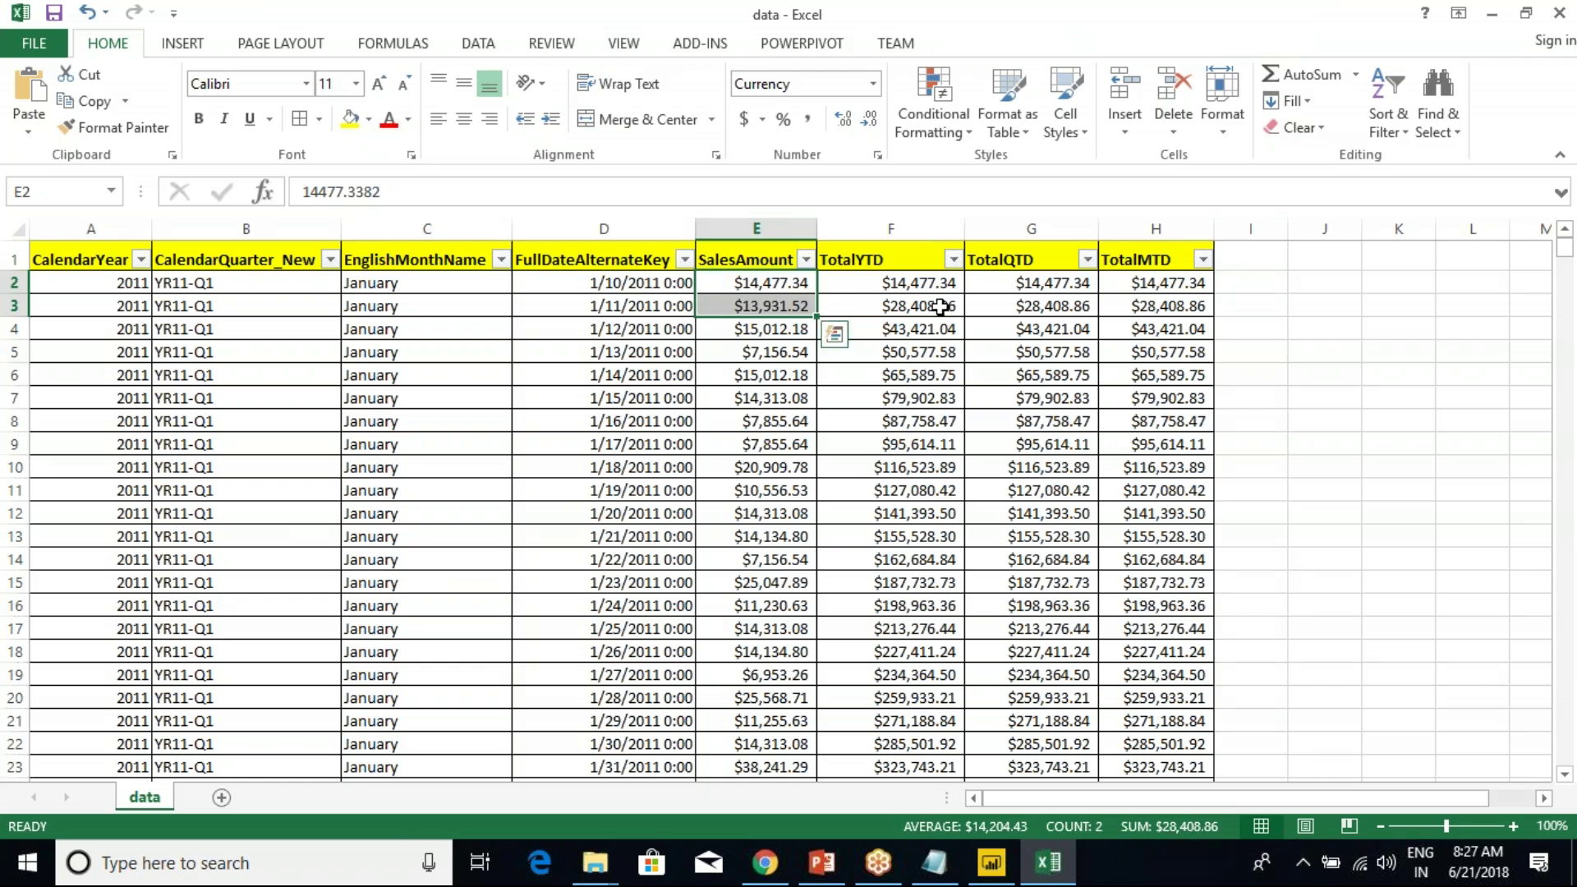
{"action": "left_click", "coordinate": [941, 308]}
{"action": "left_click_drag", "start_coordinate": [764, 283], "coordinate": [774, 554]}
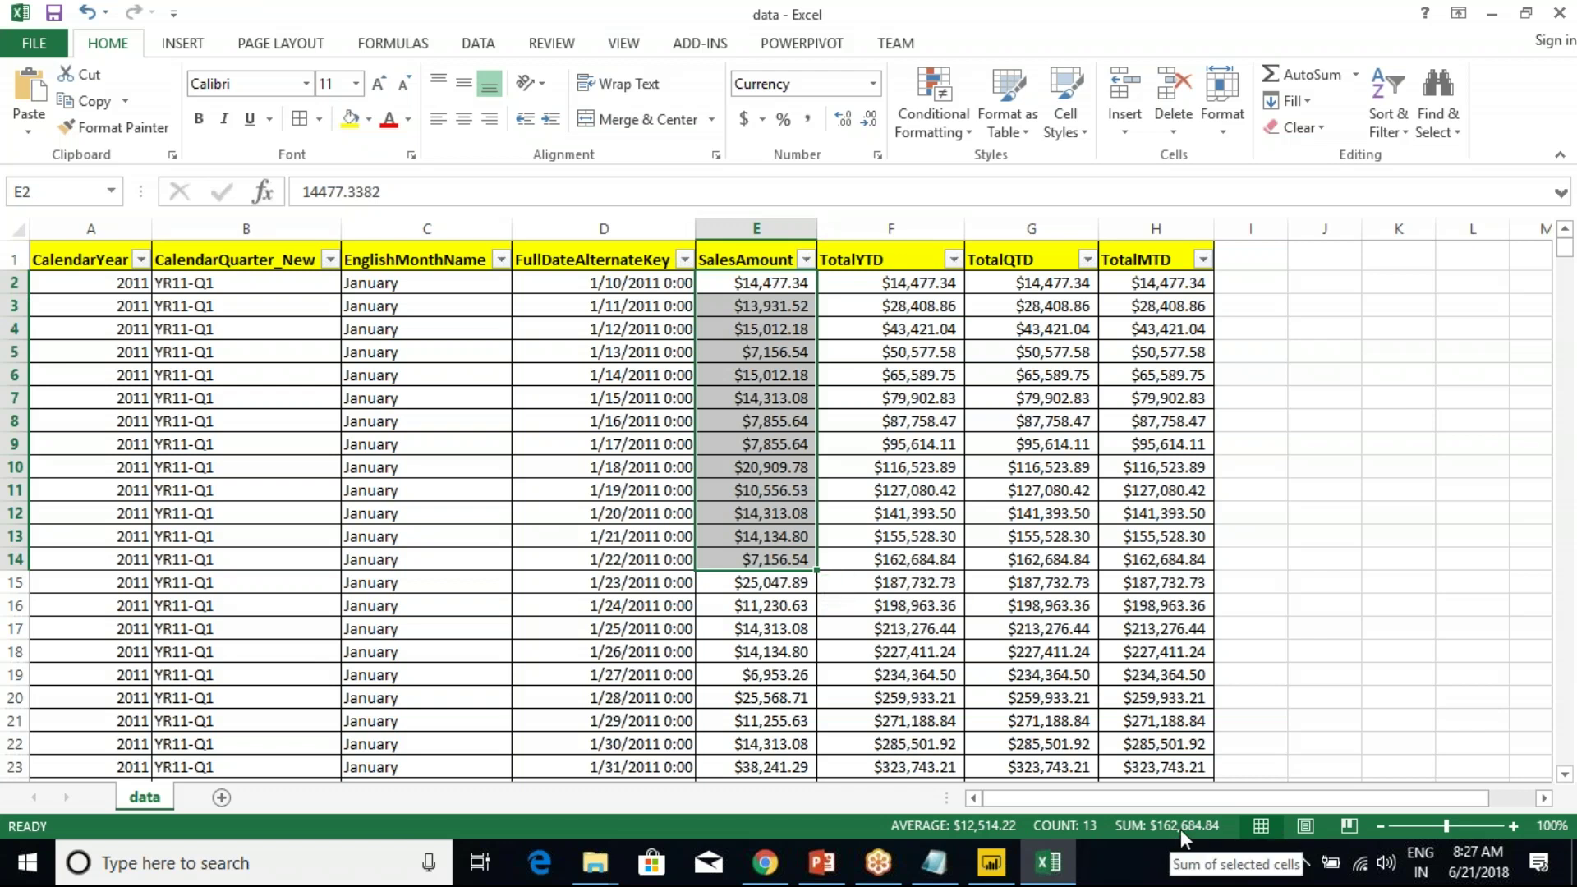
{"action": "left_click", "coordinate": [855, 398]}
Examine how the January TotalYTD values accumulate and compare the first two rows with TotalQTD.
{"action": "left_click_drag", "start_coordinate": [896, 289], "coordinate": [893, 750]}
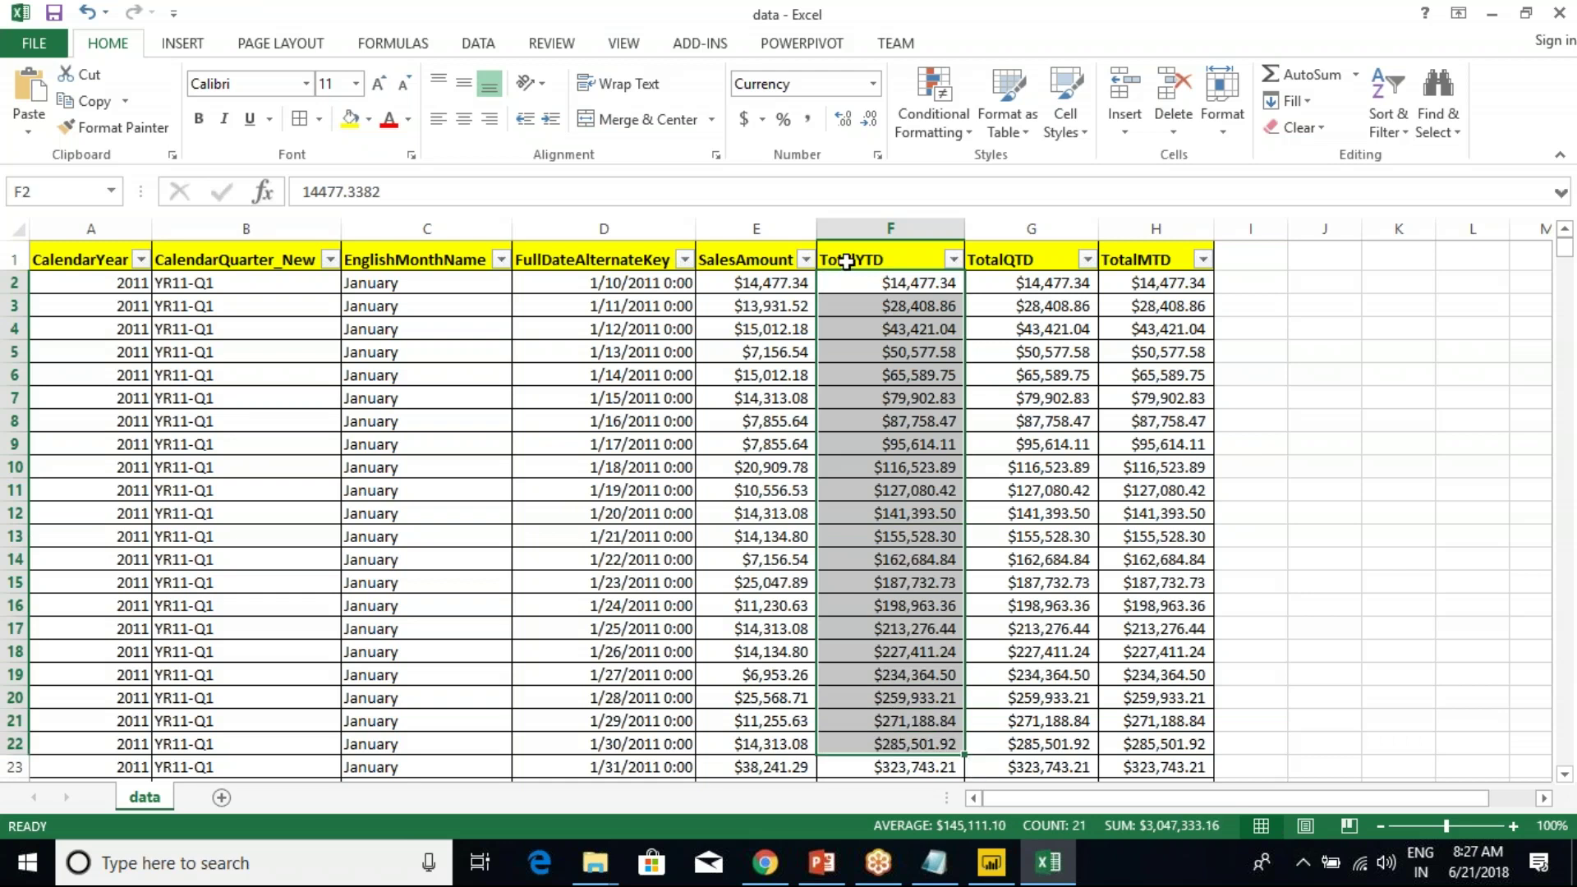
{"action": "left_click_drag", "start_coordinate": [867, 302], "coordinate": [886, 375]}
{"action": "left_click_drag", "start_coordinate": [883, 283], "coordinate": [899, 629]}
{"action": "left_click", "coordinate": [885, 283]}
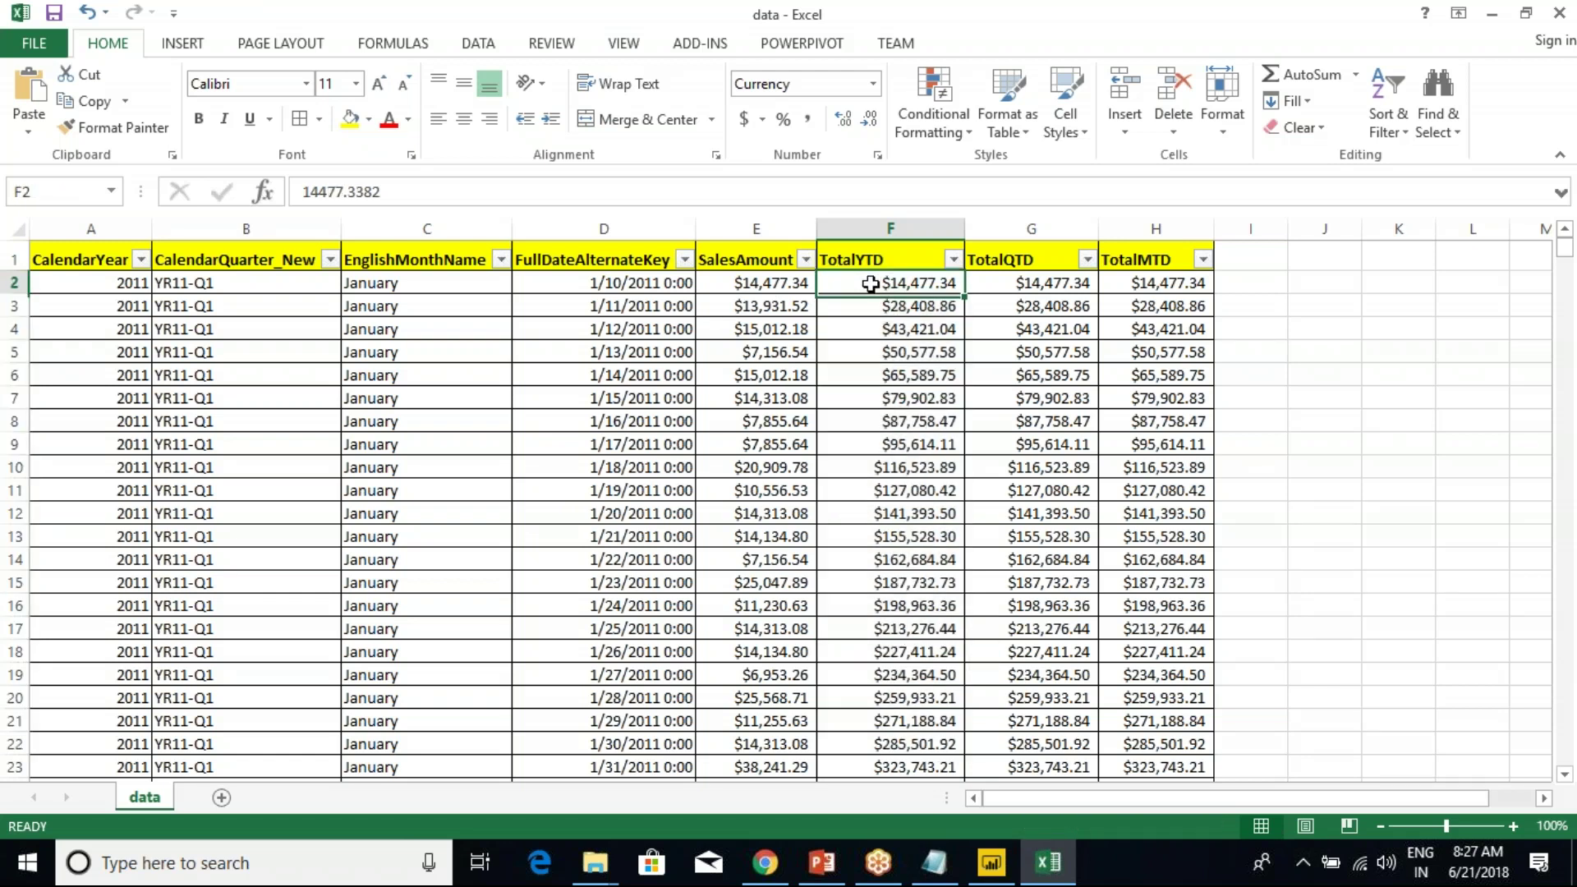
{"action": "left_click", "coordinate": [1019, 280]}
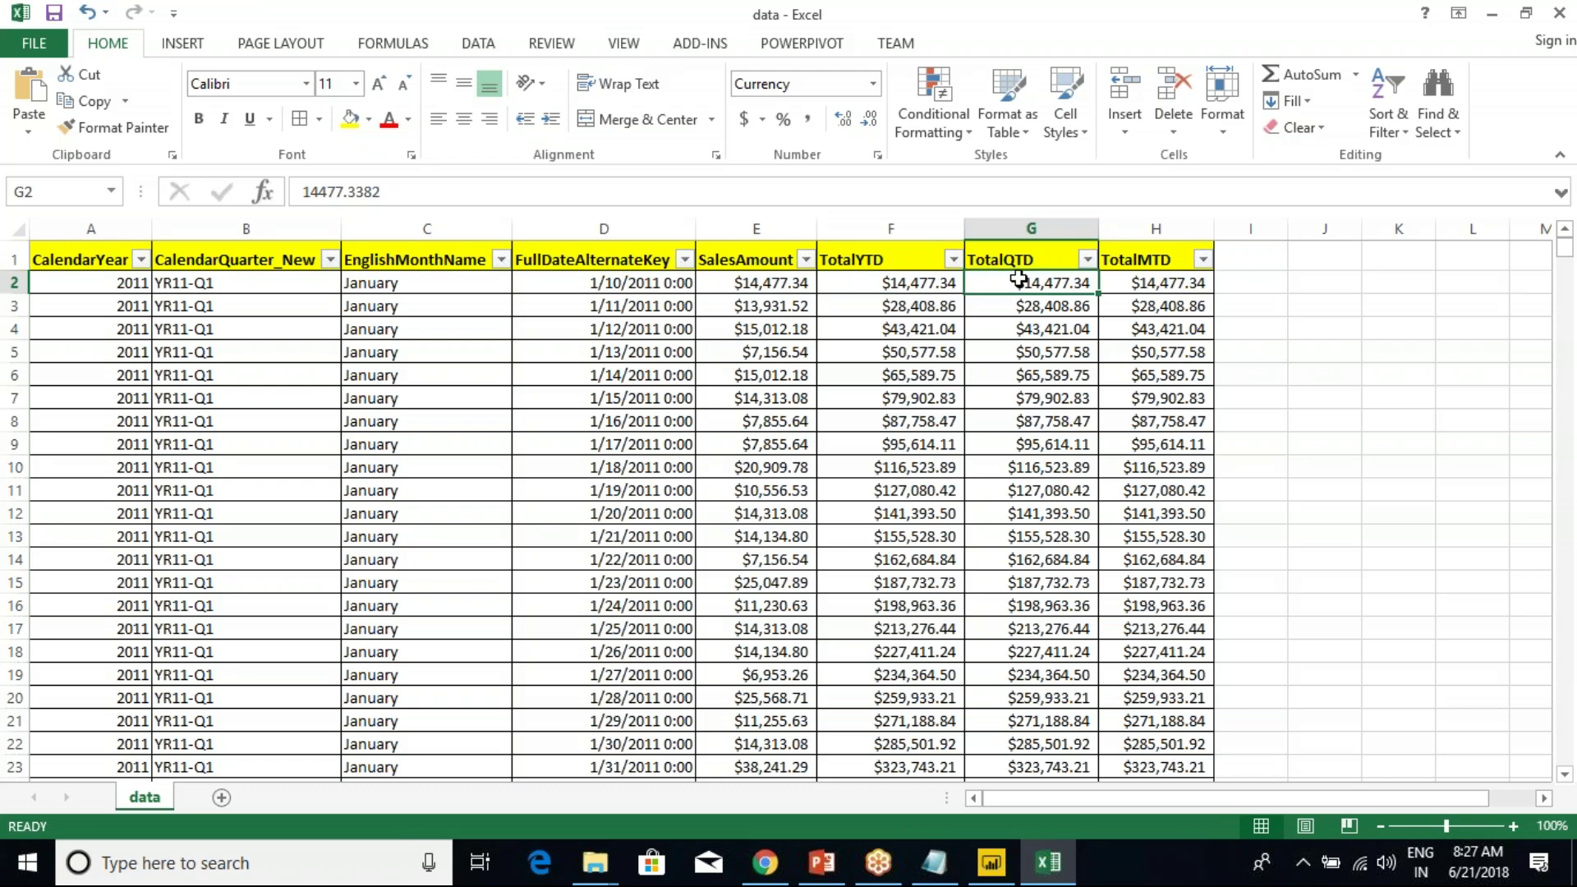
{"action": "left_click_drag", "start_coordinate": [891, 283], "coordinate": [1011, 307]}
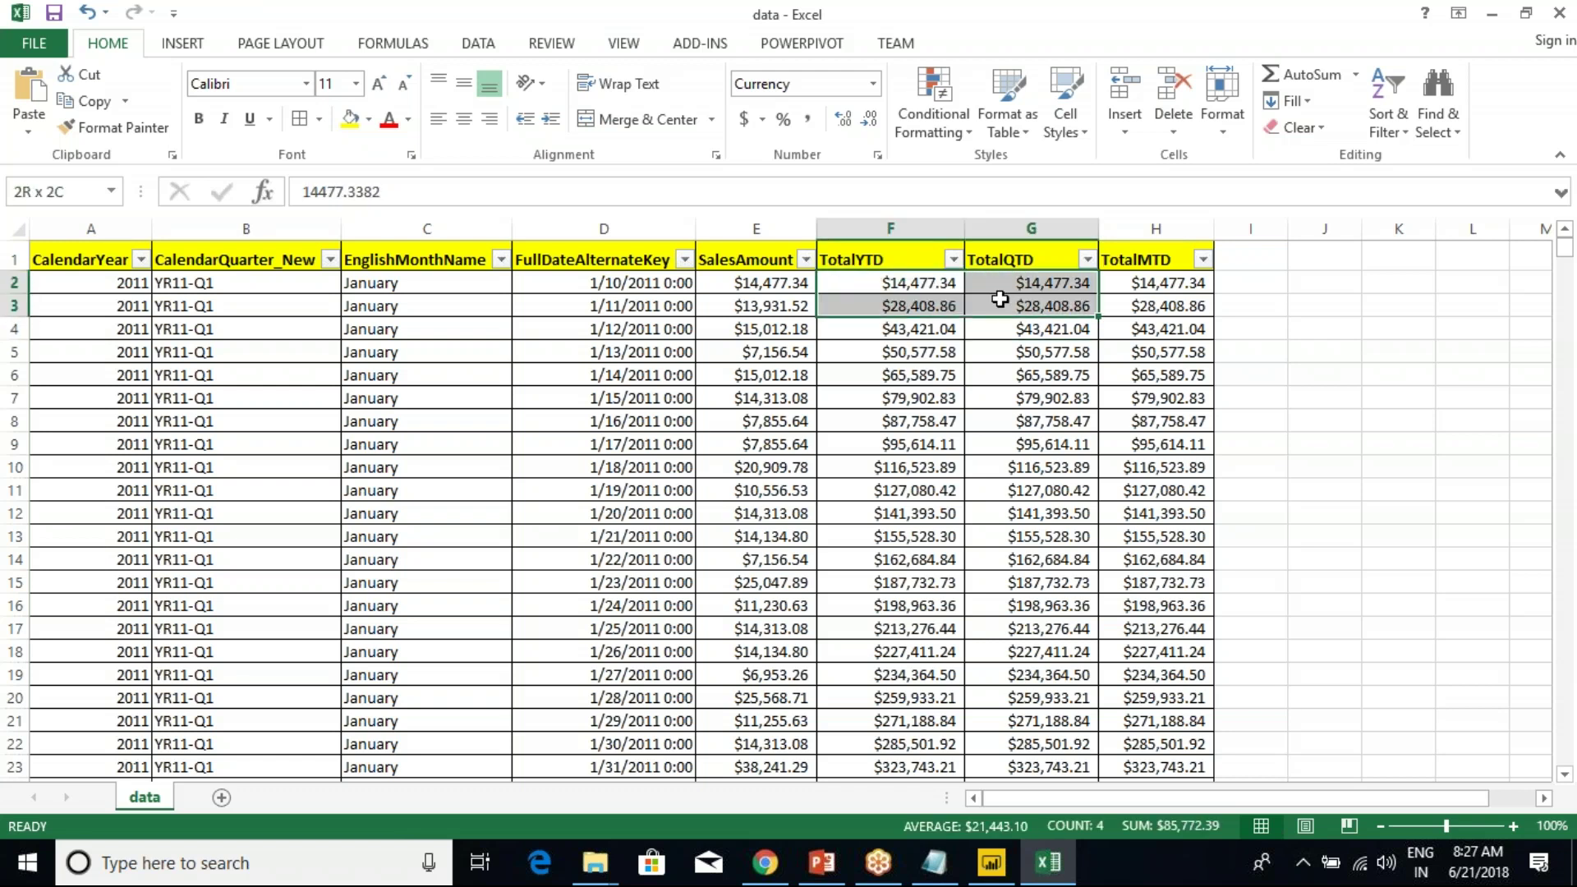
{"action": "left_click", "coordinate": [1002, 286]}
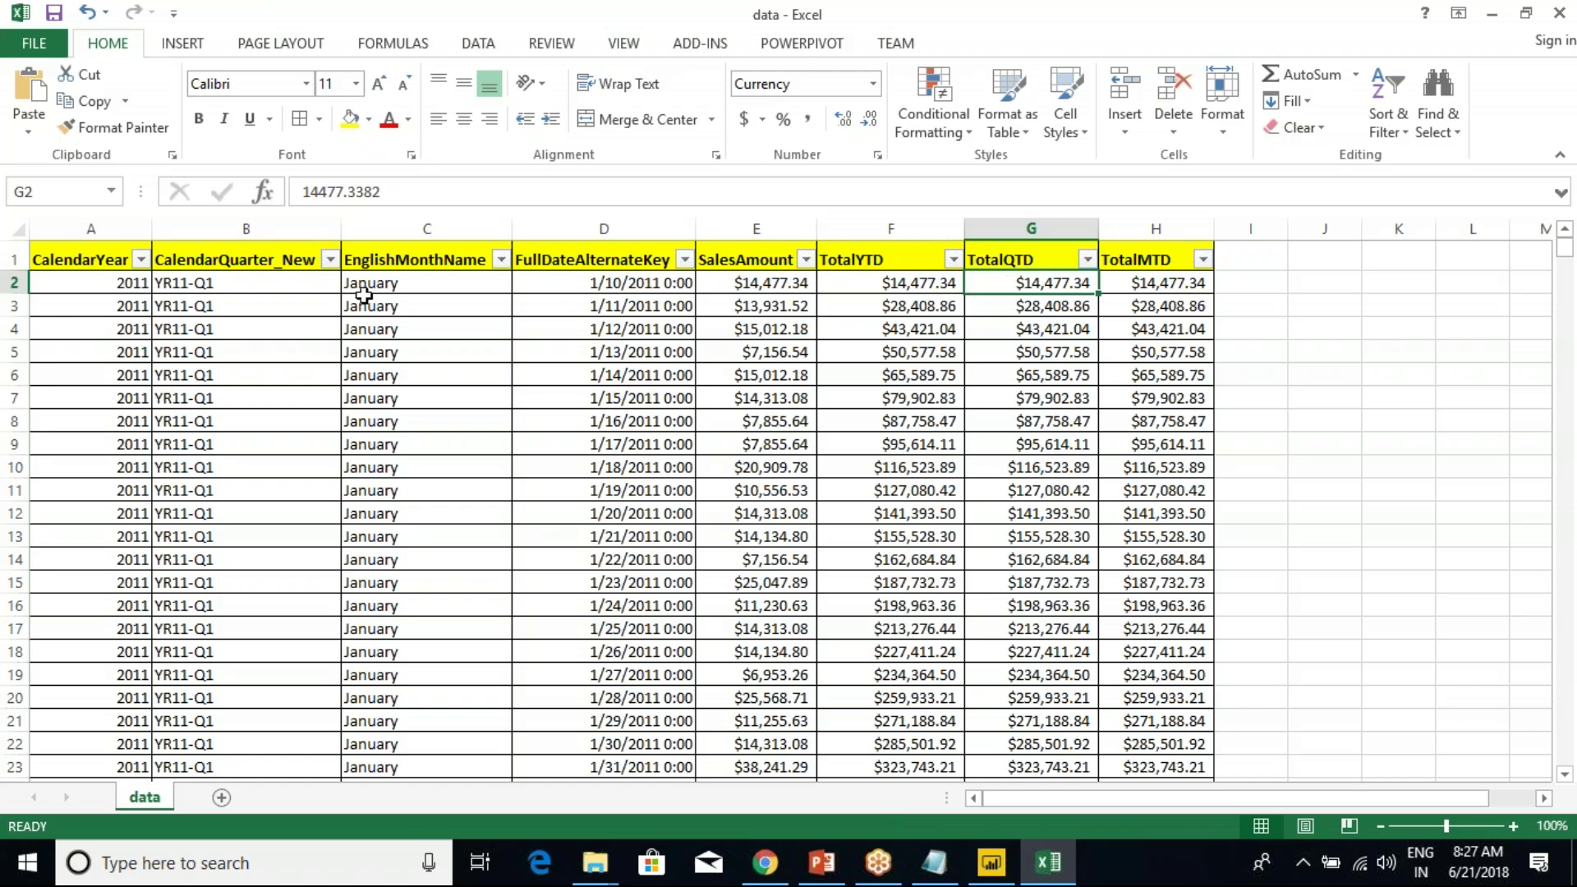
Fill the month and date cells C2:D2 of the first data row with light blue.
{"action": "left_click", "coordinate": [574, 278]}
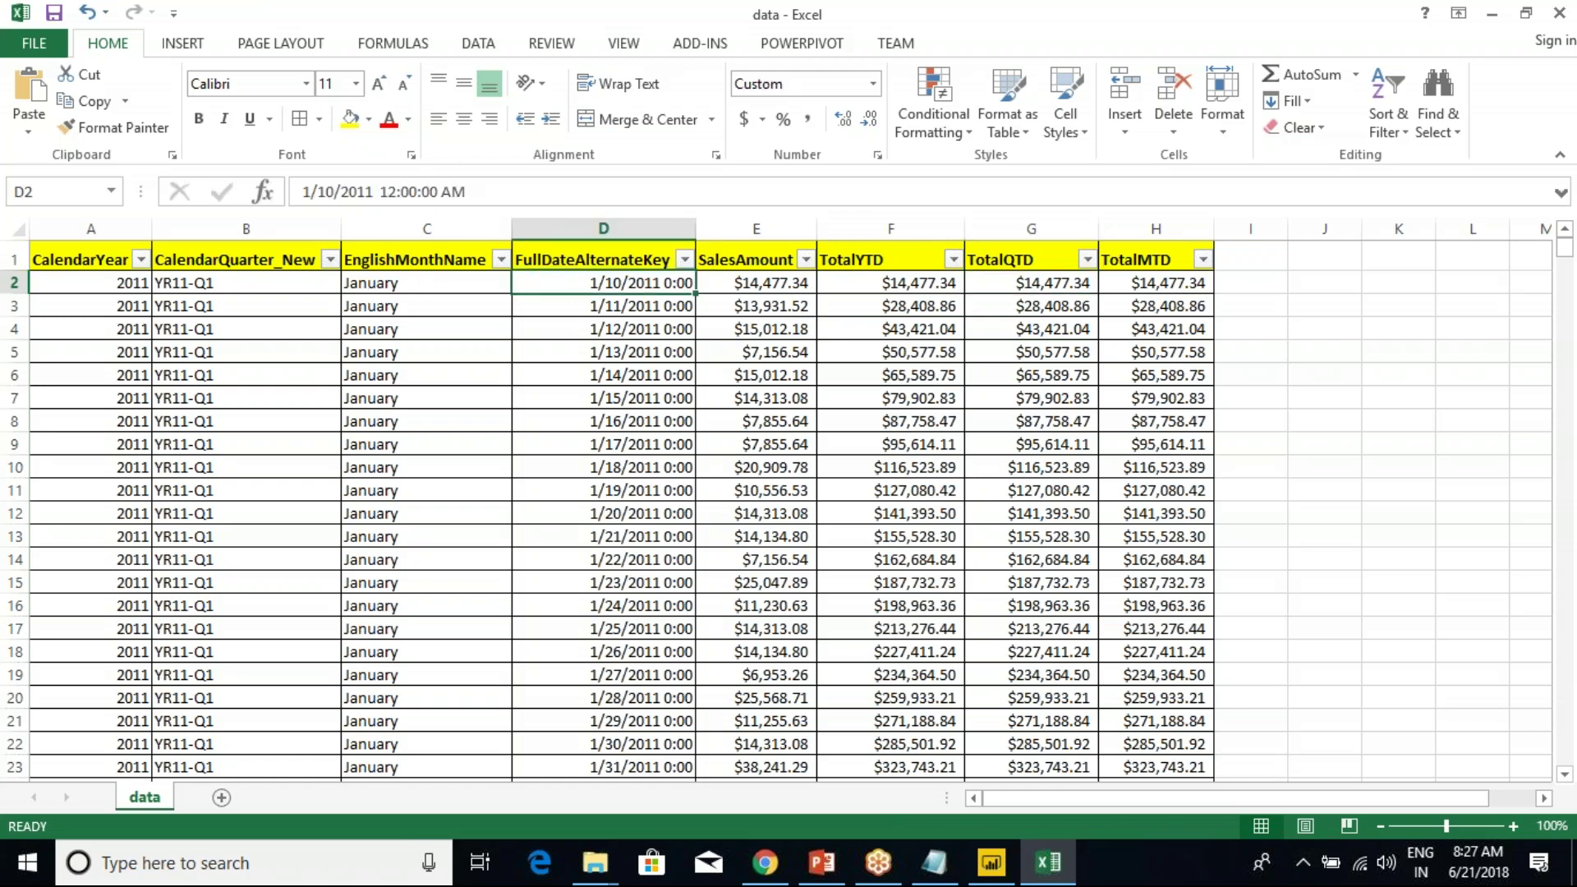
{"action": "left_click_drag", "start_coordinate": [485, 284], "coordinate": [538, 283]}
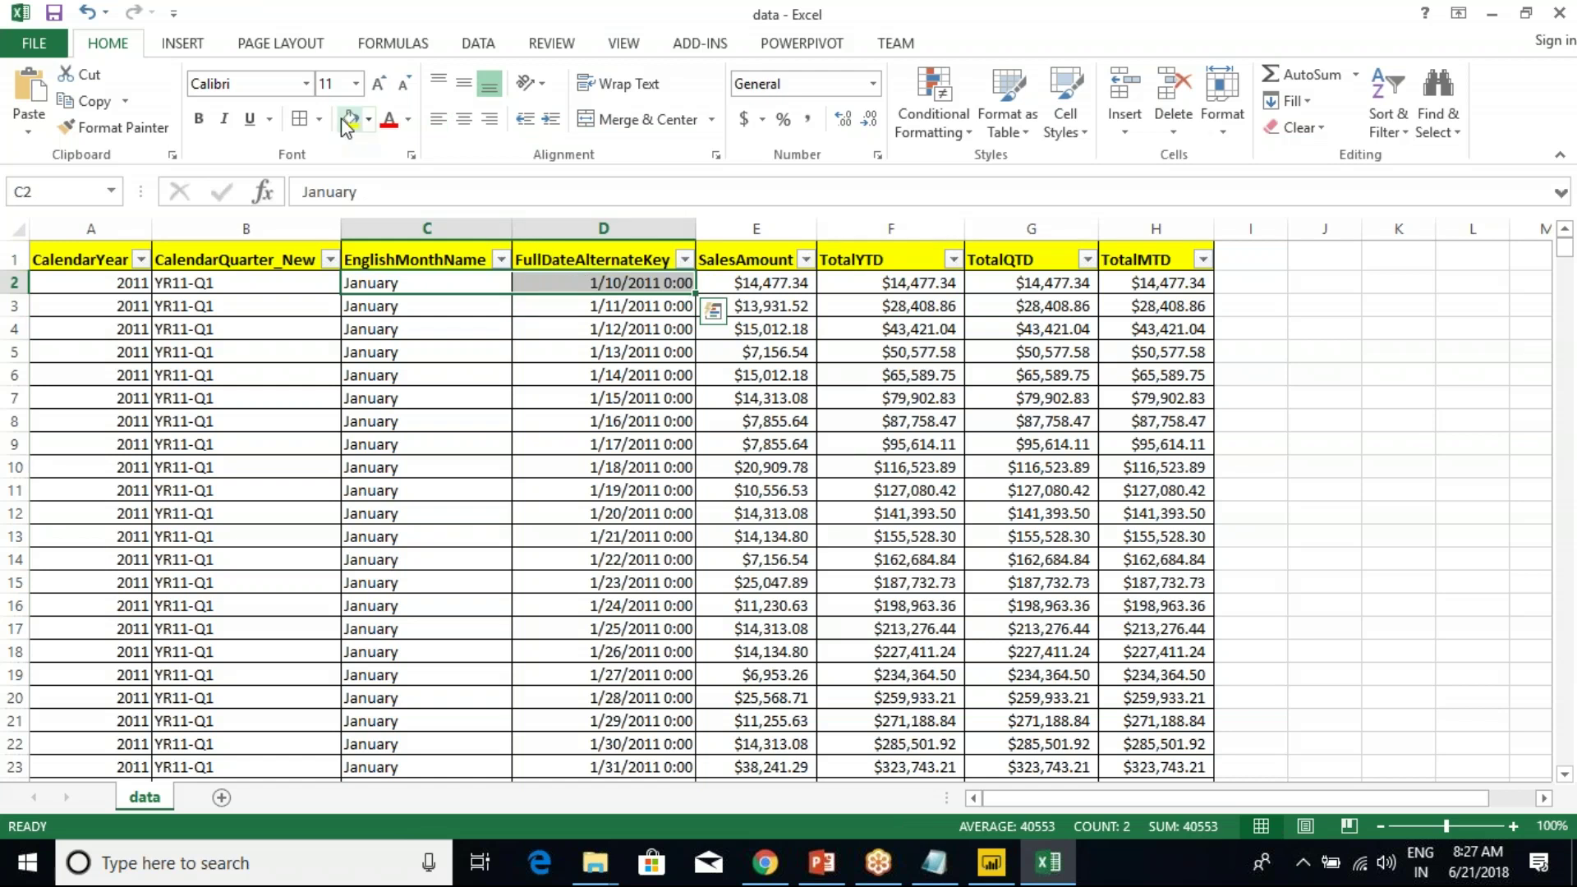
{"action": "left_click", "coordinate": [369, 121]}
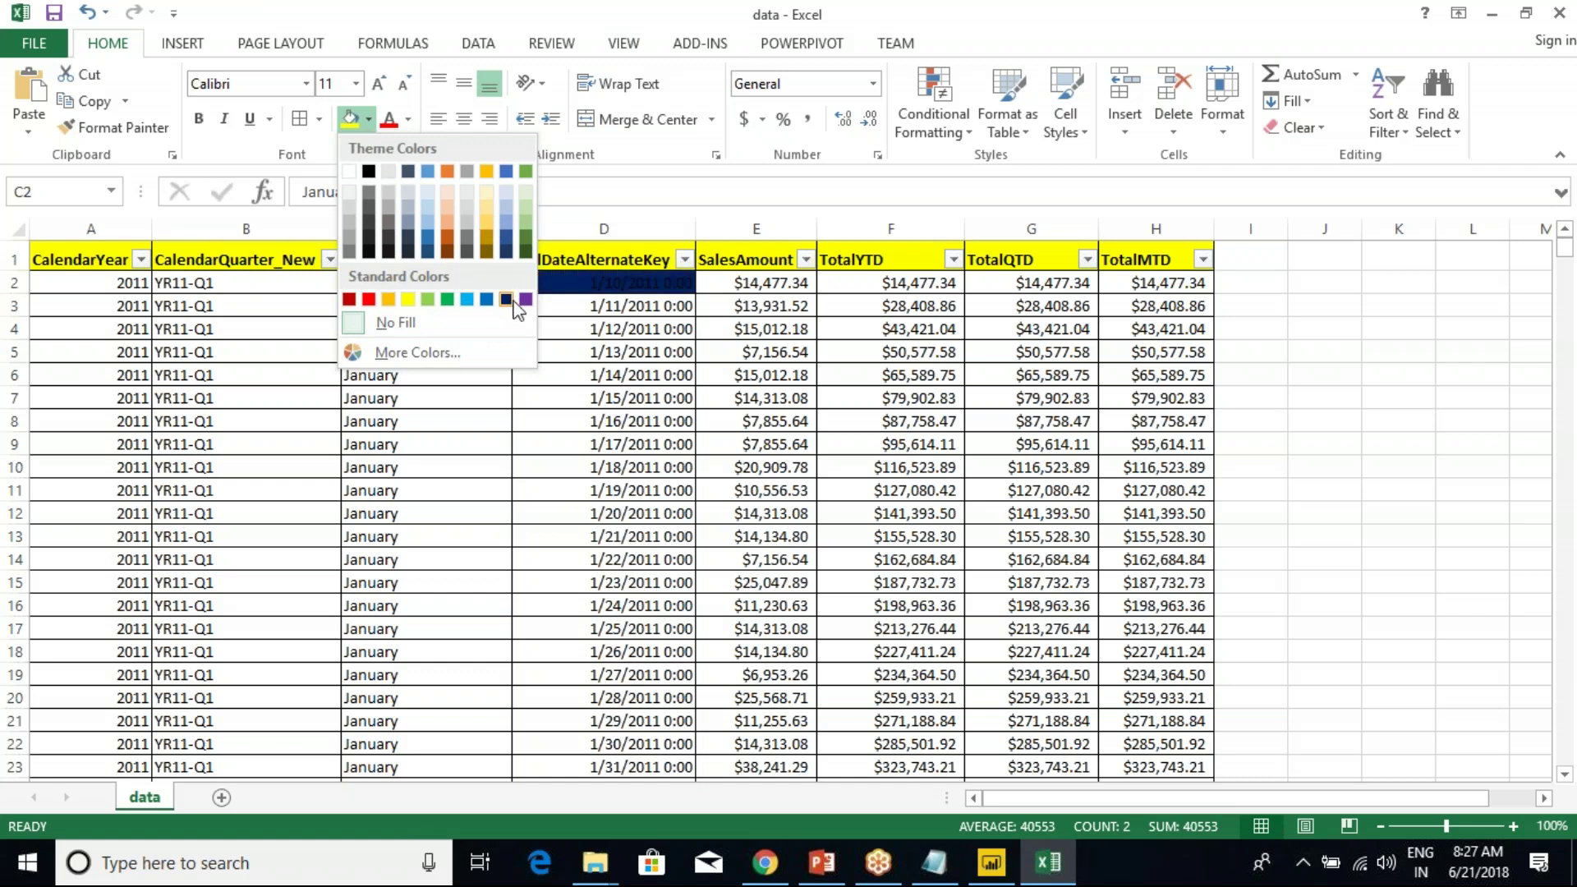
{"action": "left_click", "coordinate": [467, 299]}
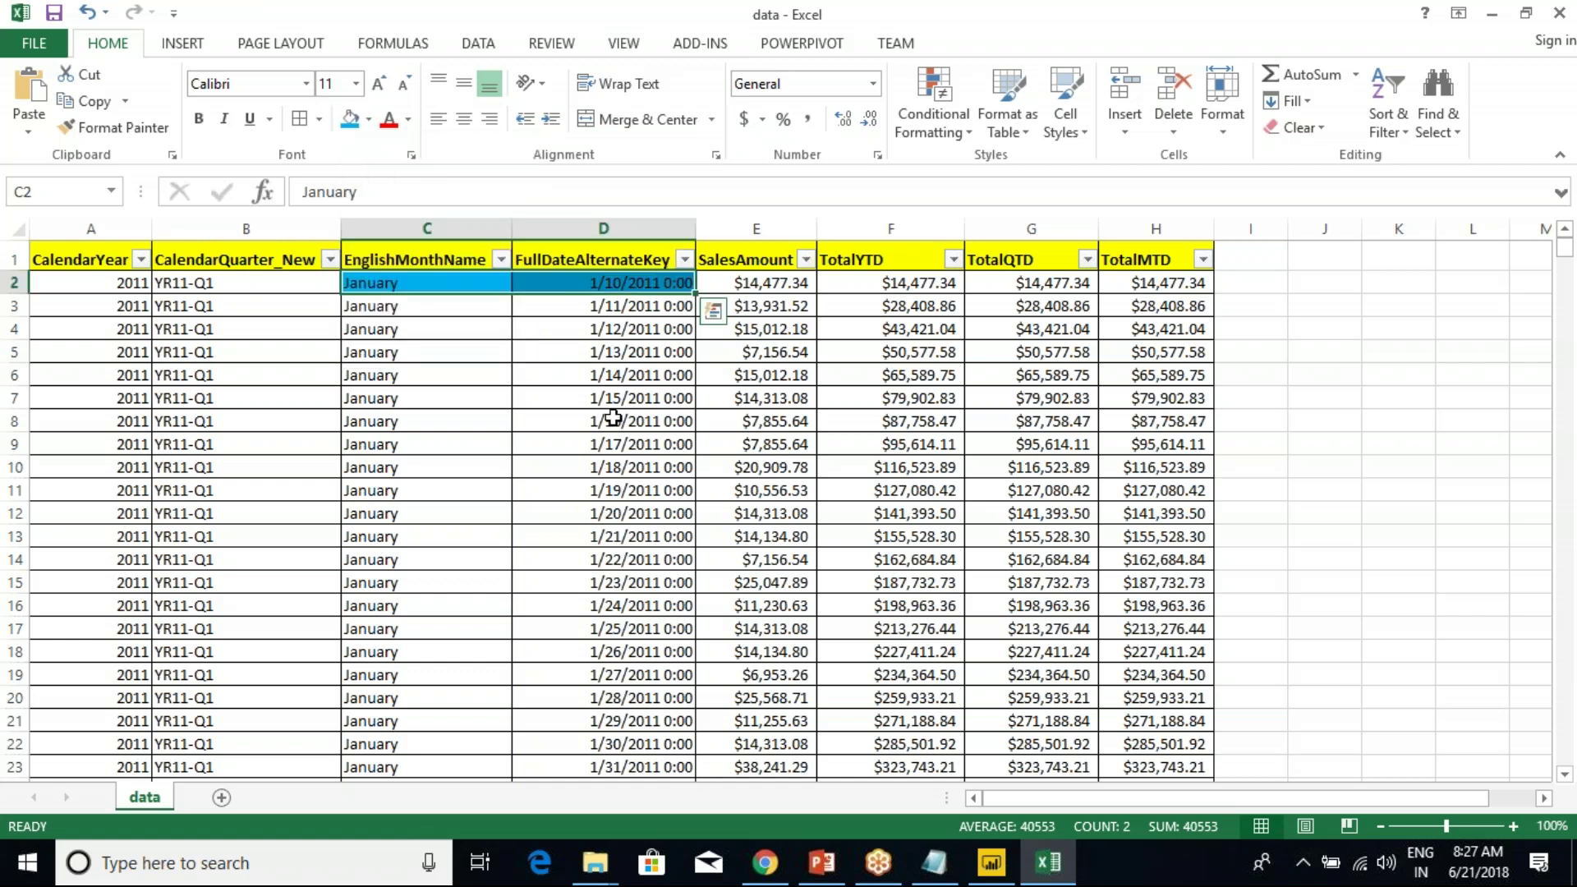
Fill the month and date cells C83:D83 for April 1, 2011 with the same light blue.
{"action": "scroll", "coordinate": [594, 468], "scroll_direction": "down", "scroll_amount": 5}
{"action": "scroll", "coordinate": [593, 474], "scroll_direction": "down", "scroll_amount": 16}
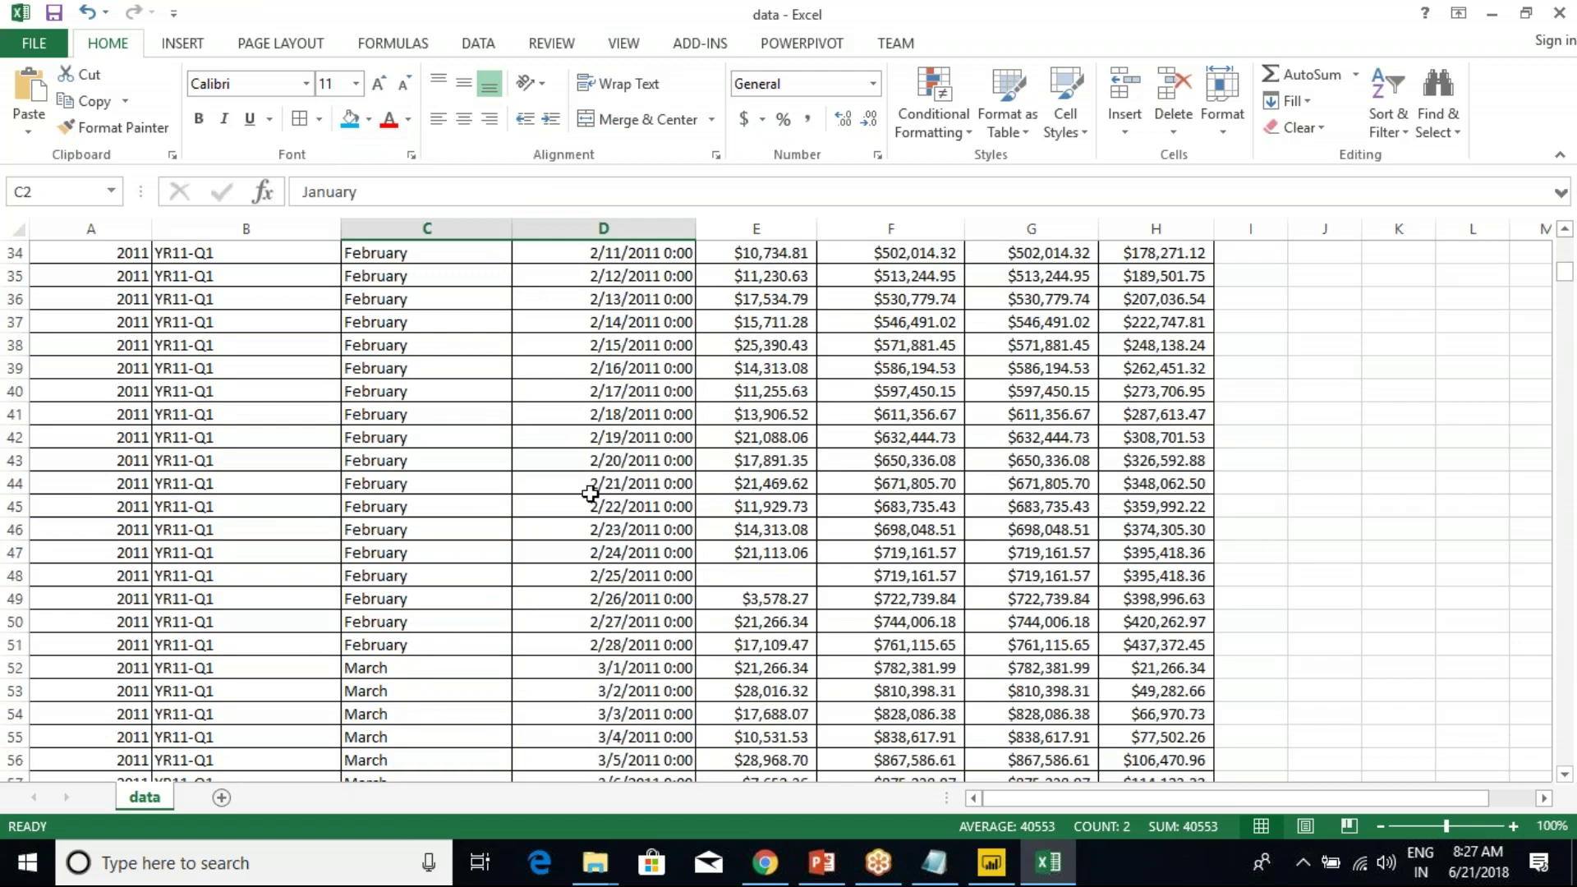
{"action": "scroll", "coordinate": [588, 501], "scroll_direction": "down", "scroll_amount": 2}
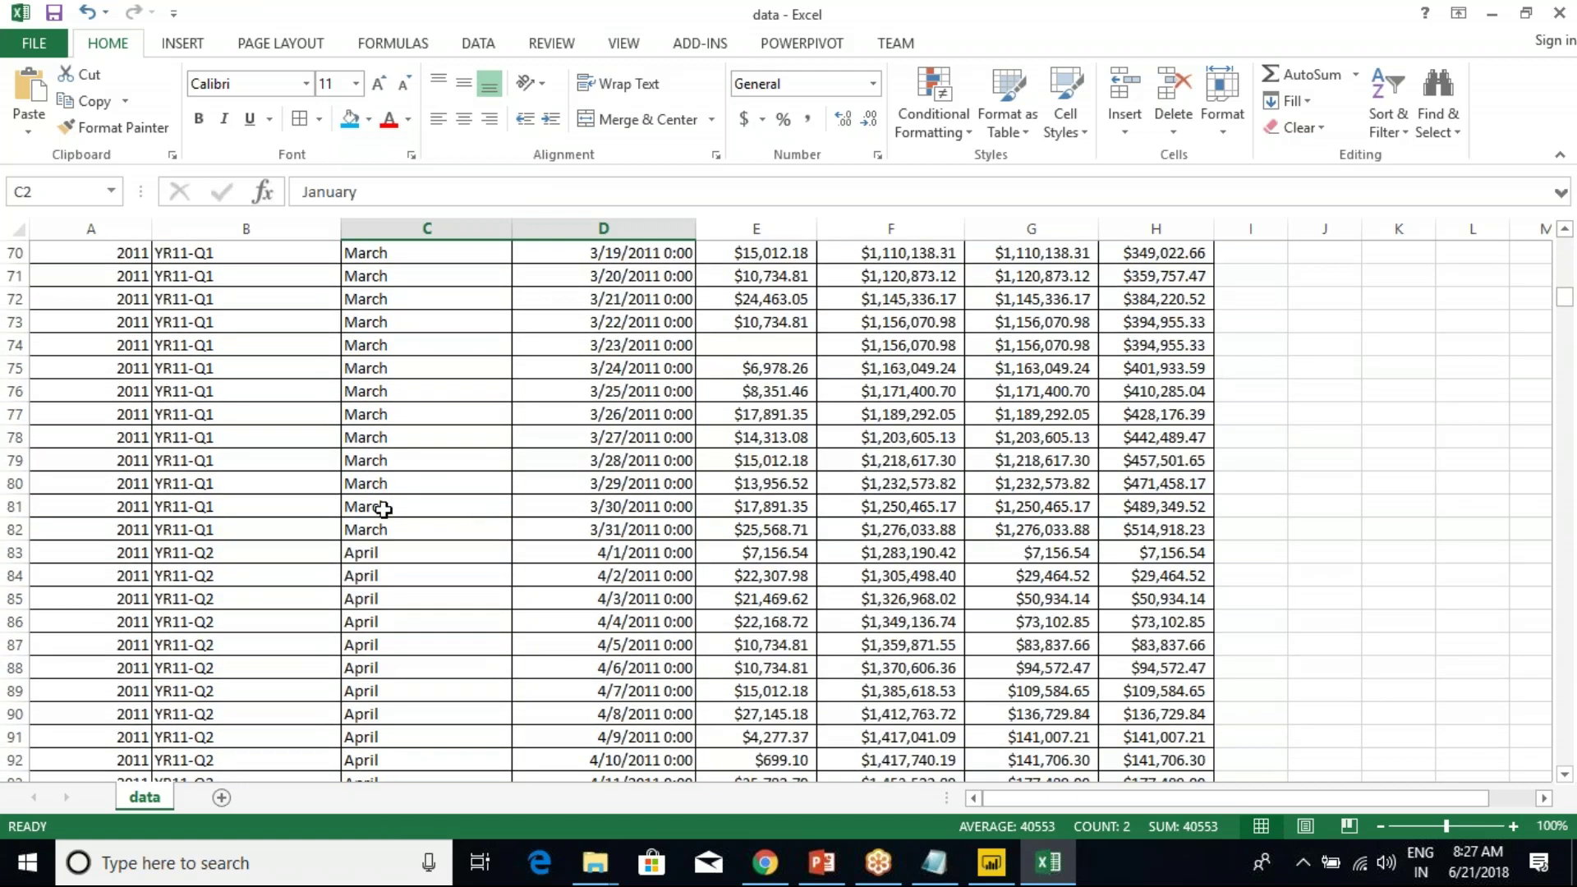
{"action": "left_click_drag", "start_coordinate": [370, 553], "coordinate": [554, 548]}
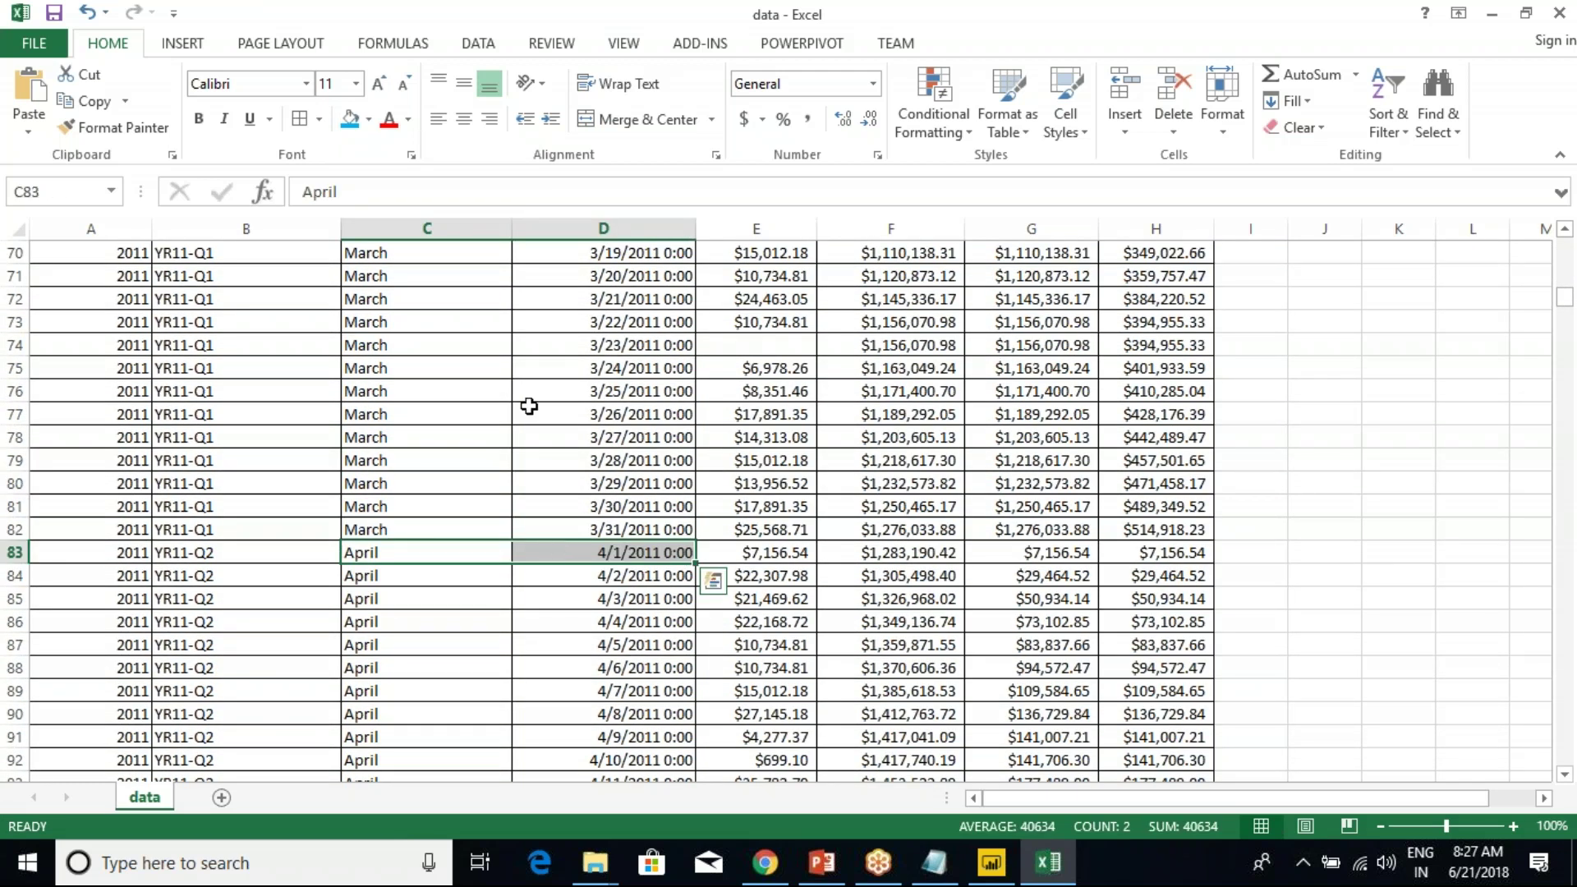
{"action": "left_click", "coordinate": [350, 121]}
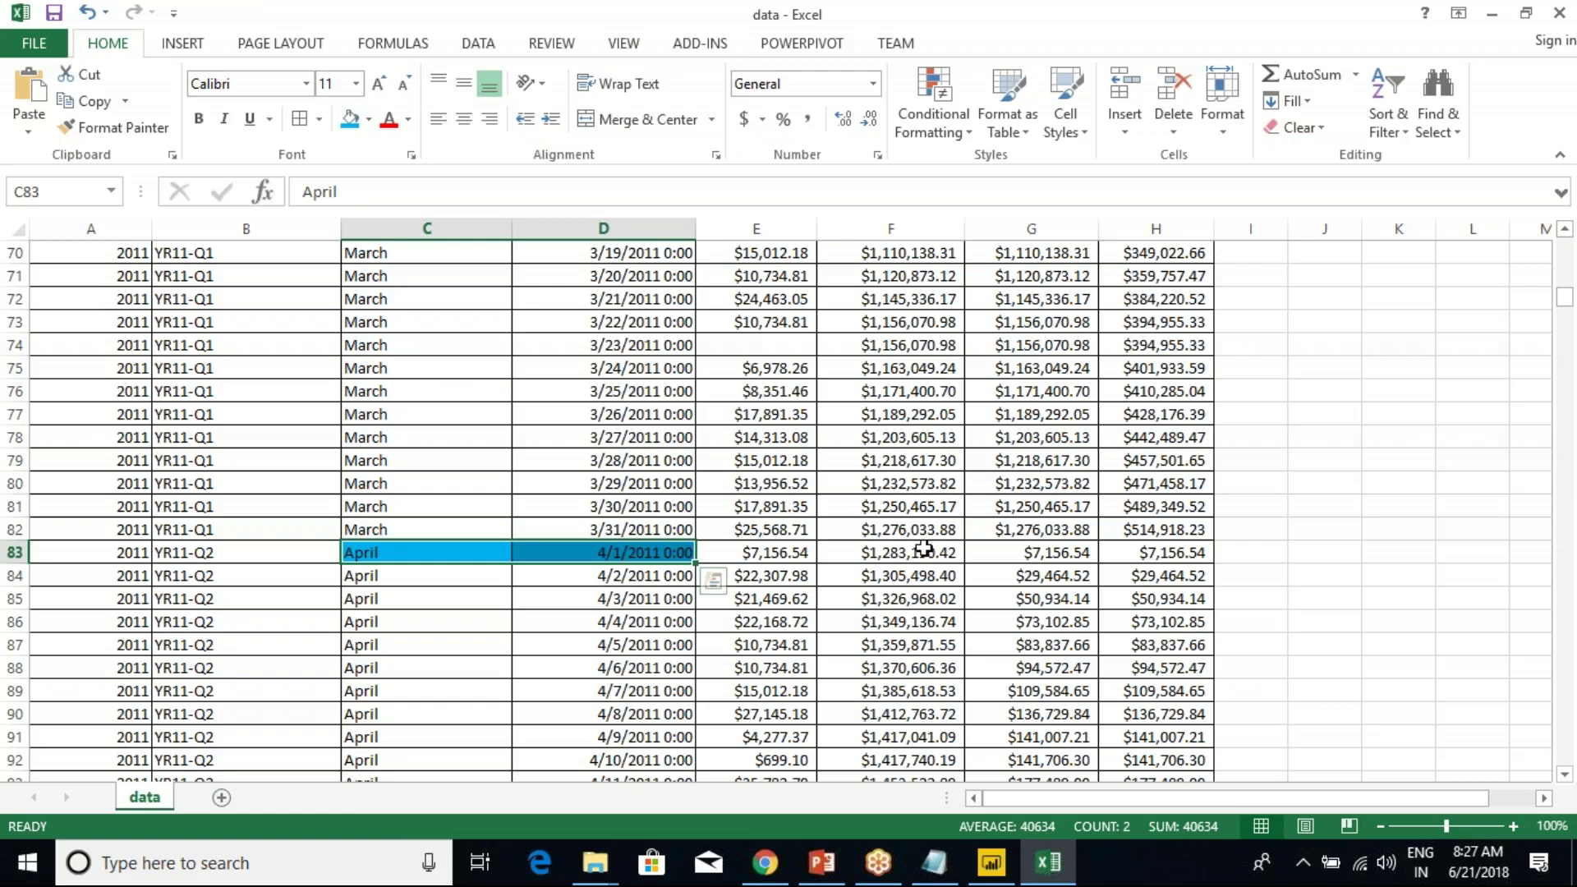
Freeze the top row of the data sheet so the column headers stay in view.
{"action": "scroll", "coordinate": [979, 579], "scroll_direction": "up", "scroll_amount": 6}
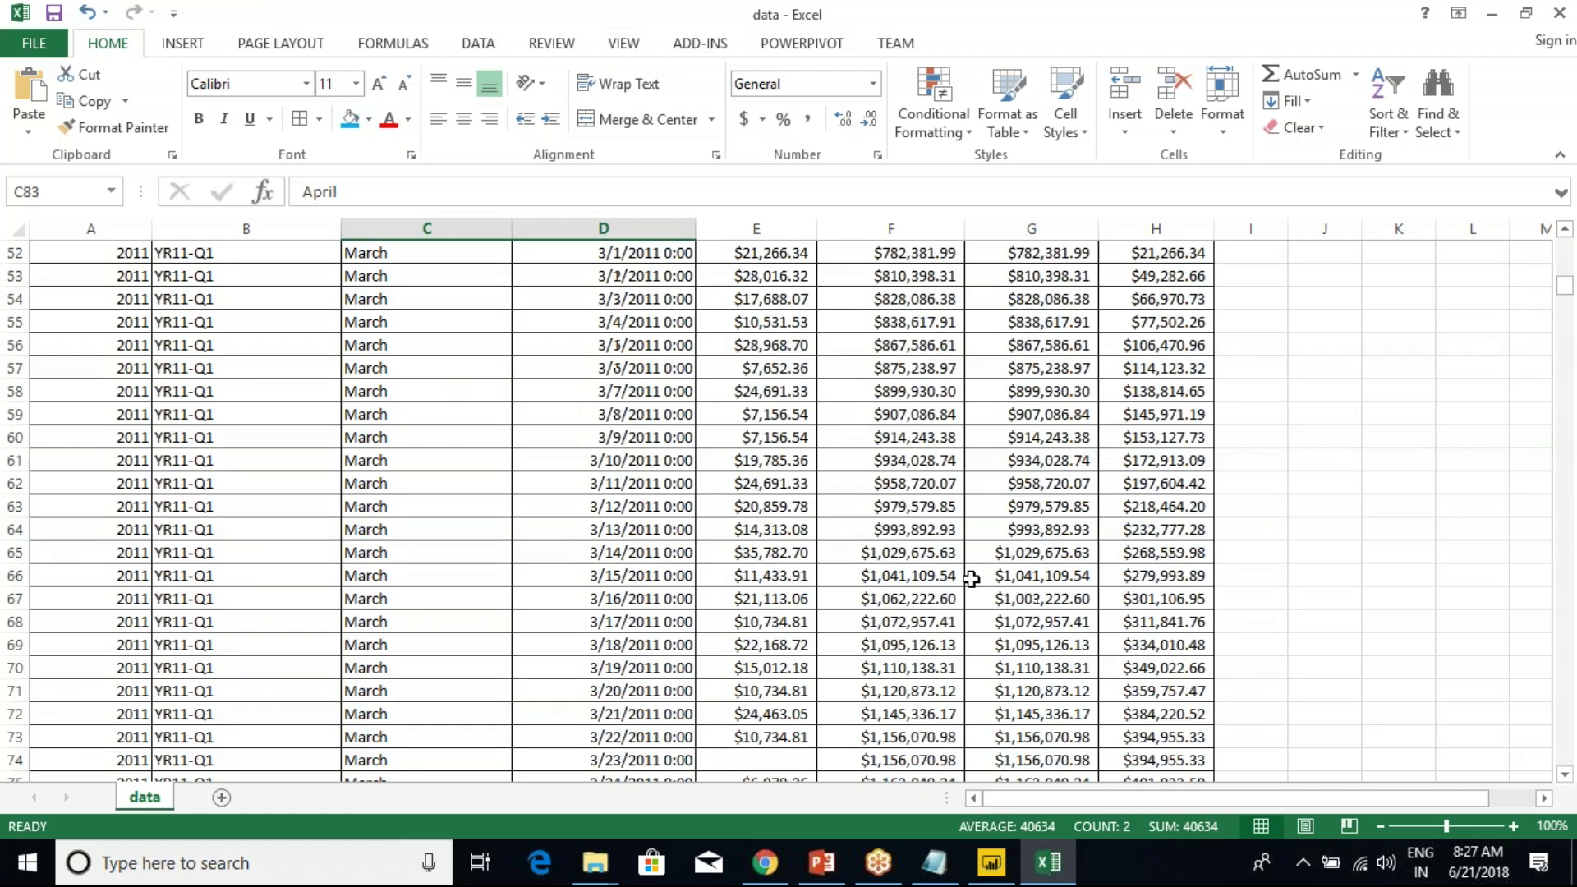
{"action": "left_click", "coordinate": [980, 579]}
{"action": "key", "text": "ctrl+Home"}
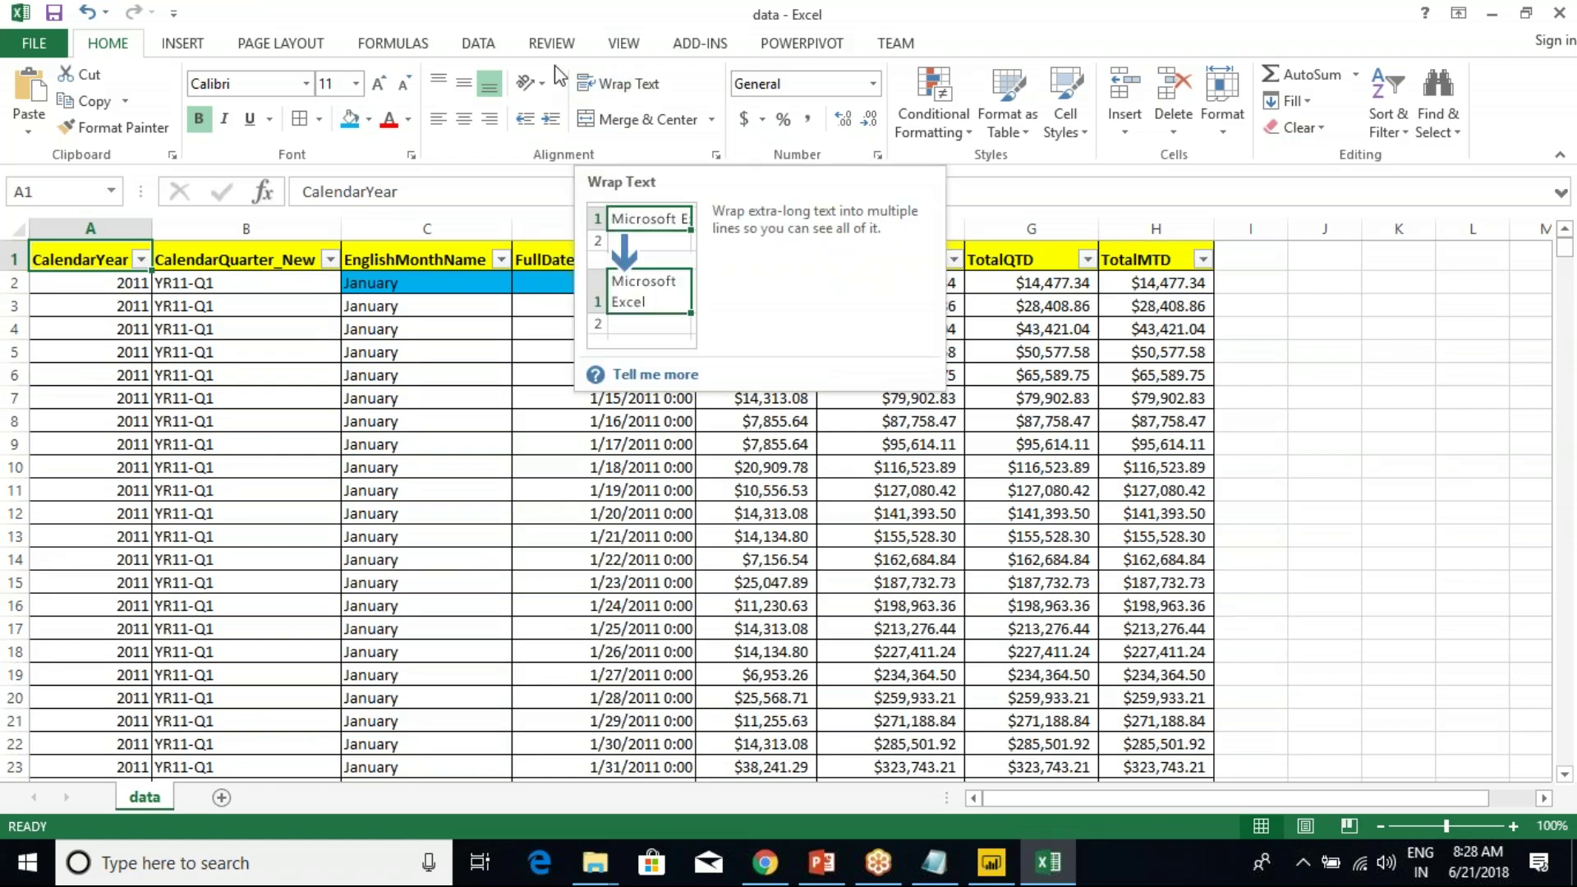
{"action": "left_click", "coordinate": [623, 43]}
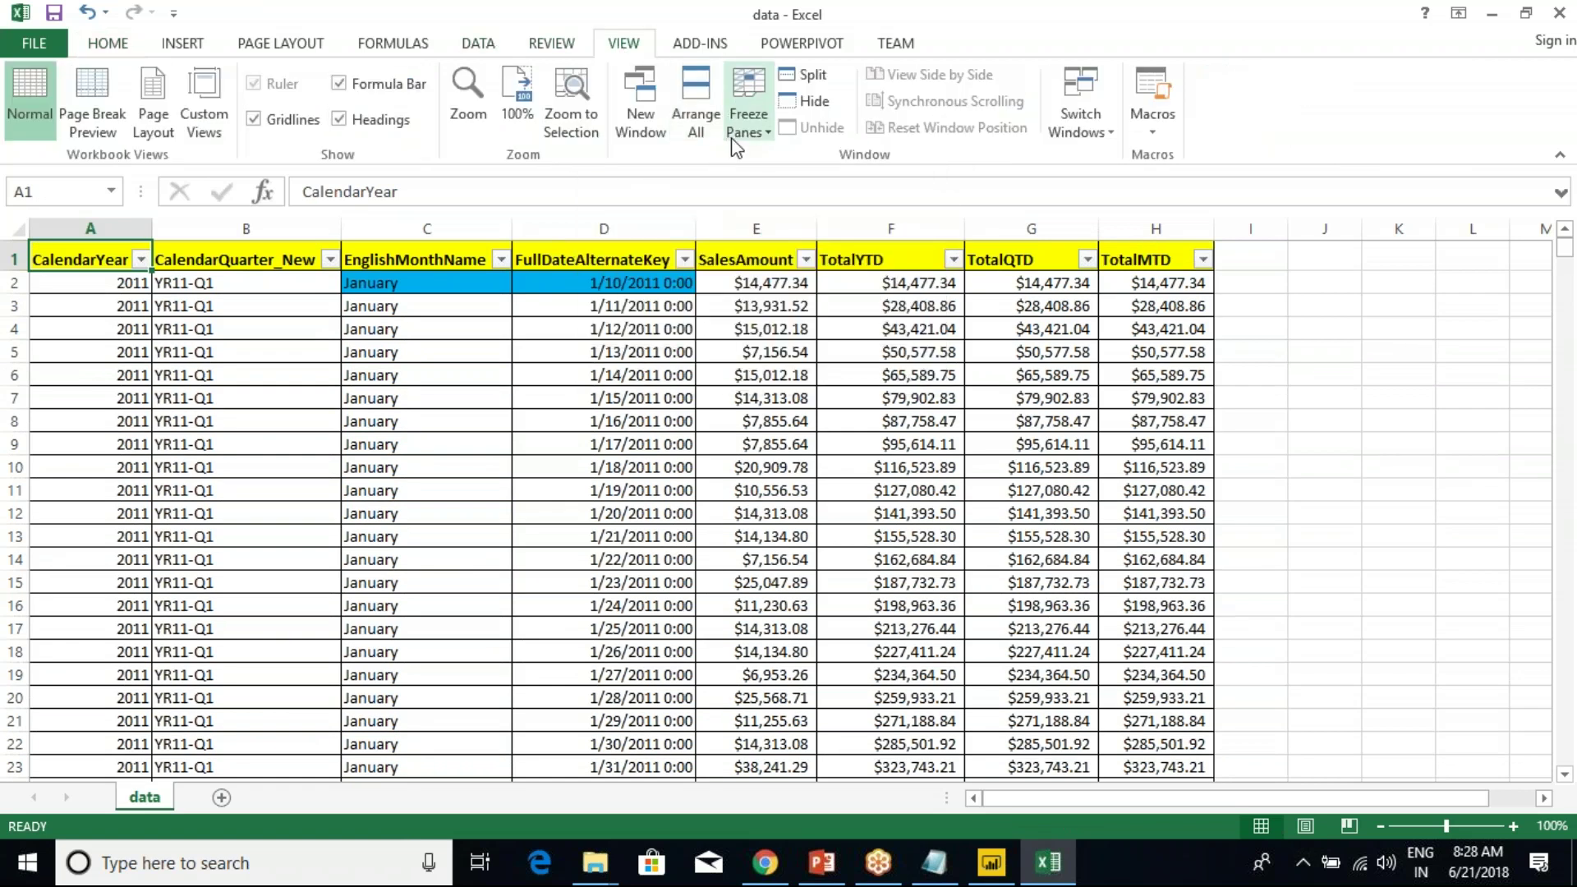
{"action": "left_click", "coordinate": [749, 107]}
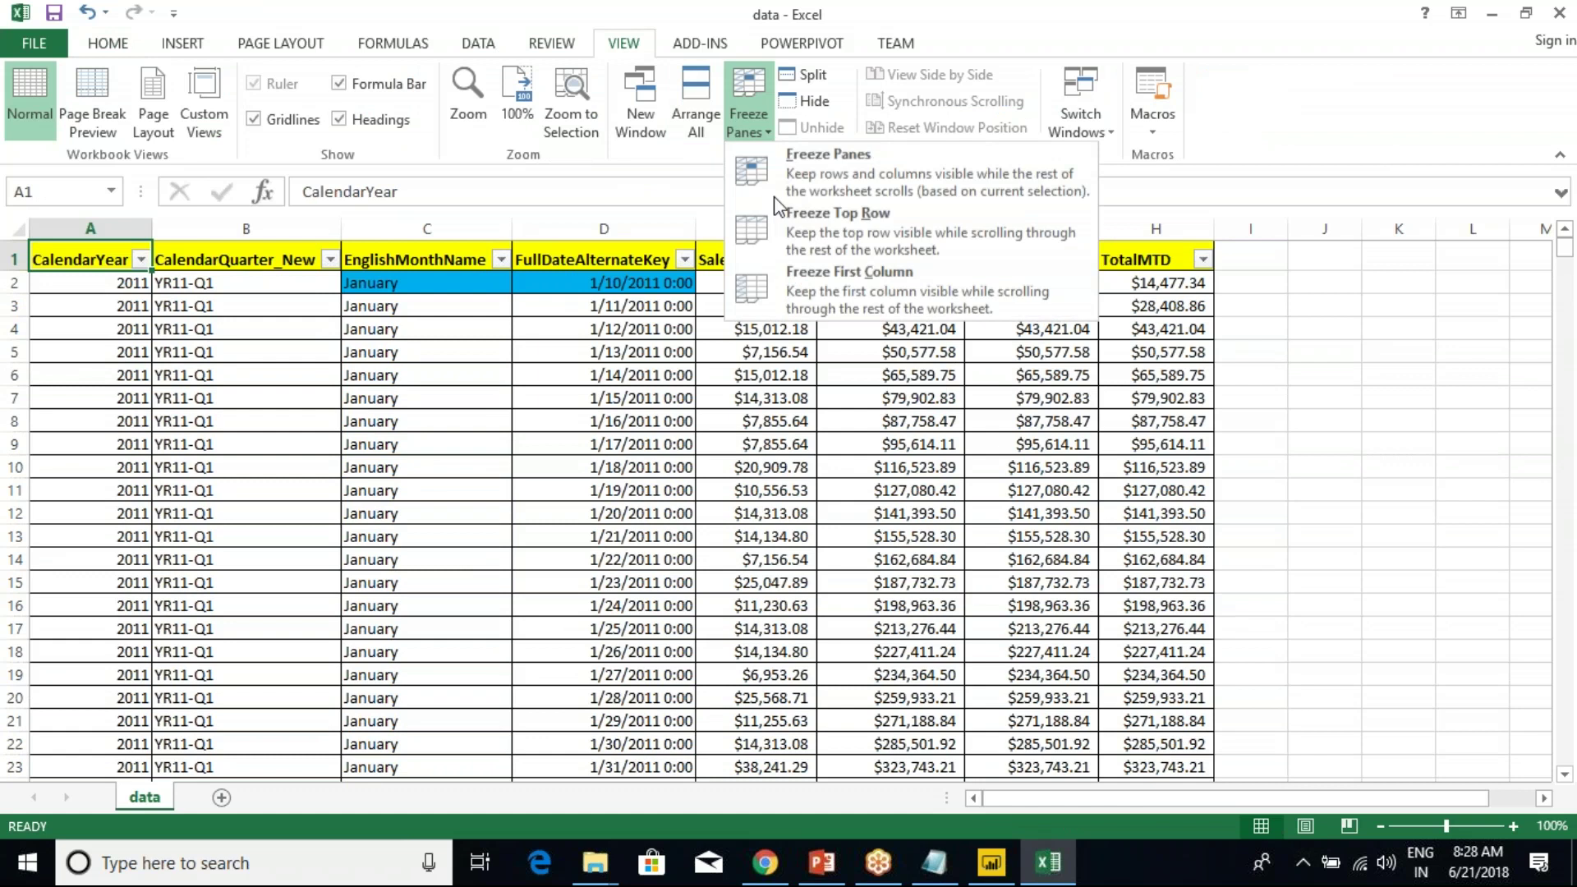
{"action": "left_click", "coordinate": [838, 213]}
Examine the TotalYTD values from the end of March 2011 in row 82 back up through the first quarter.
{"action": "left_click", "coordinate": [639, 311]}
{"action": "scroll", "coordinate": [639, 310], "scroll_direction": "down", "scroll_amount": 1}
{"action": "scroll", "coordinate": [760, 375], "scroll_direction": "down", "scroll_amount": 20}
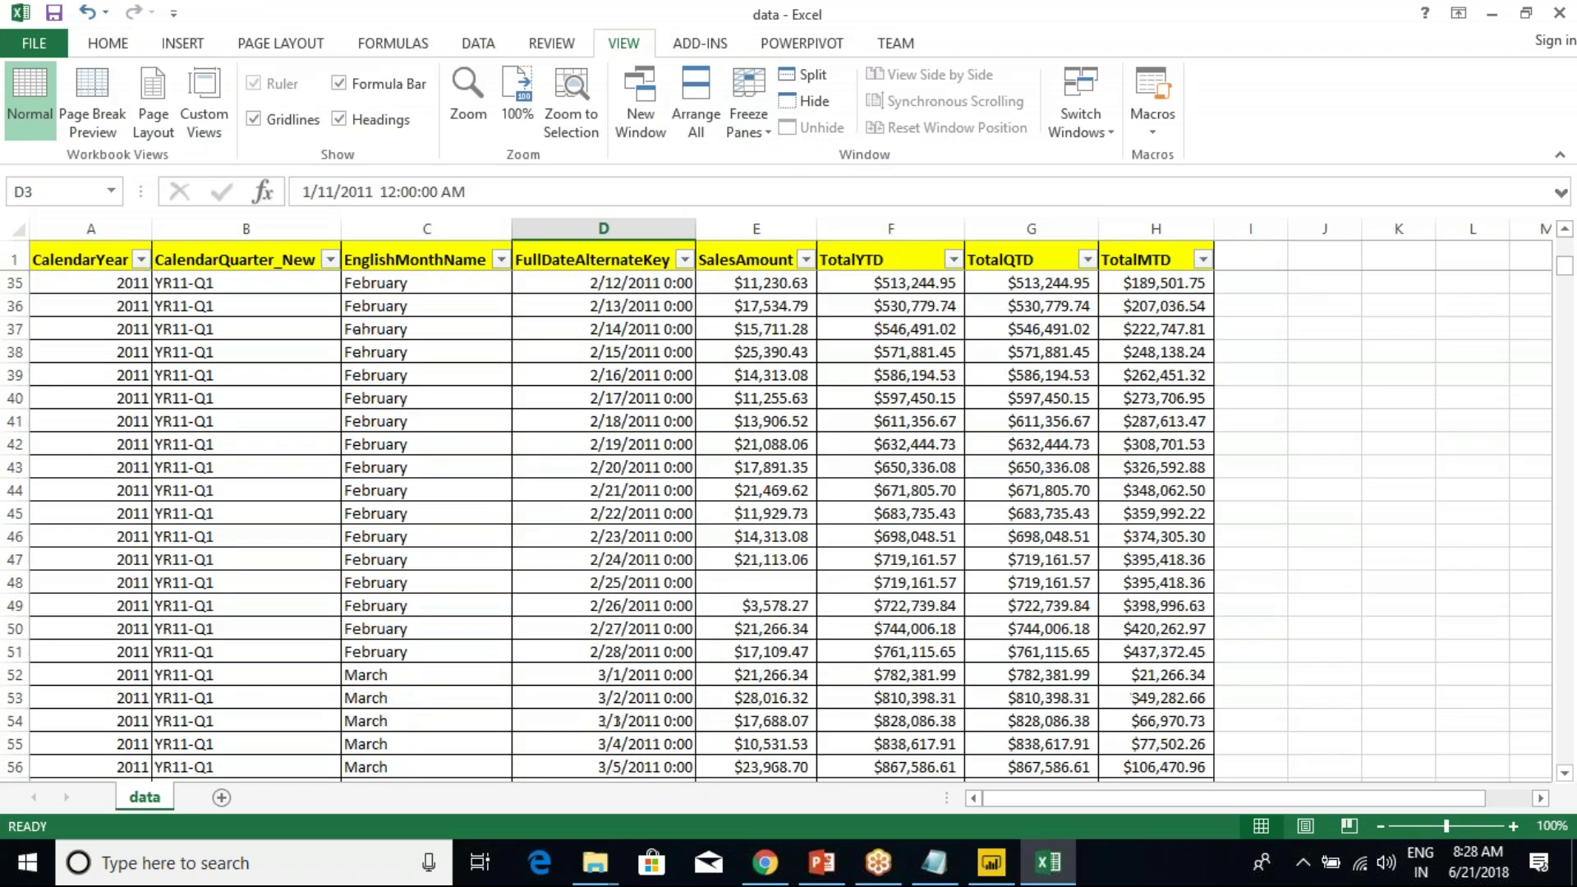
{"action": "scroll", "coordinate": [759, 376], "scroll_direction": "down", "scroll_amount": 2}
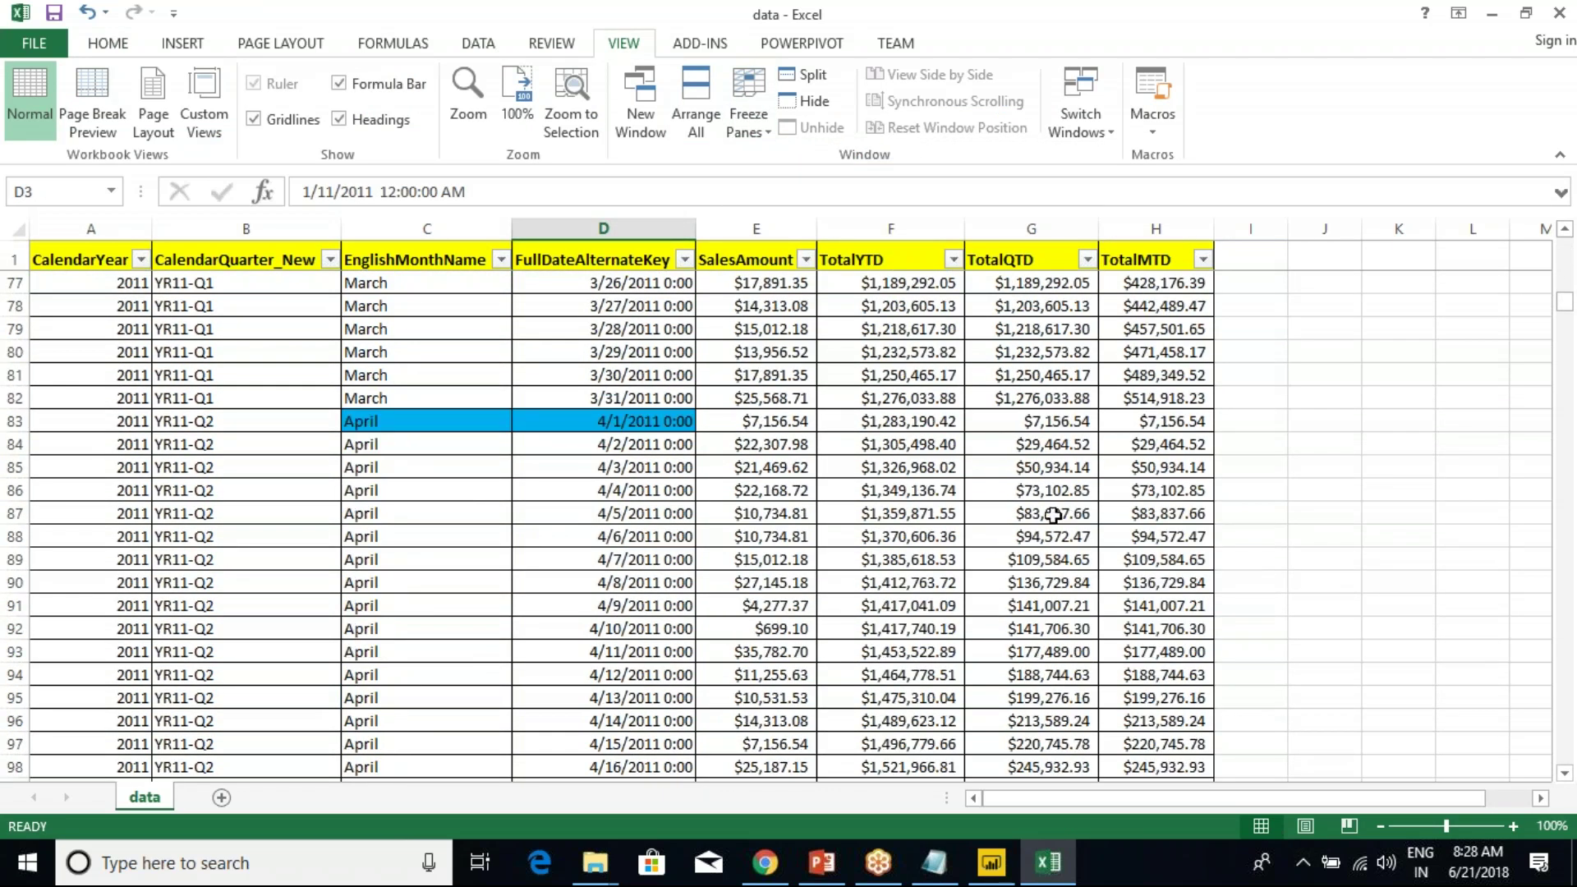
{"action": "left_click_drag", "start_coordinate": [866, 283], "coordinate": [875, 386]}
{"action": "left_click", "coordinate": [876, 396]}
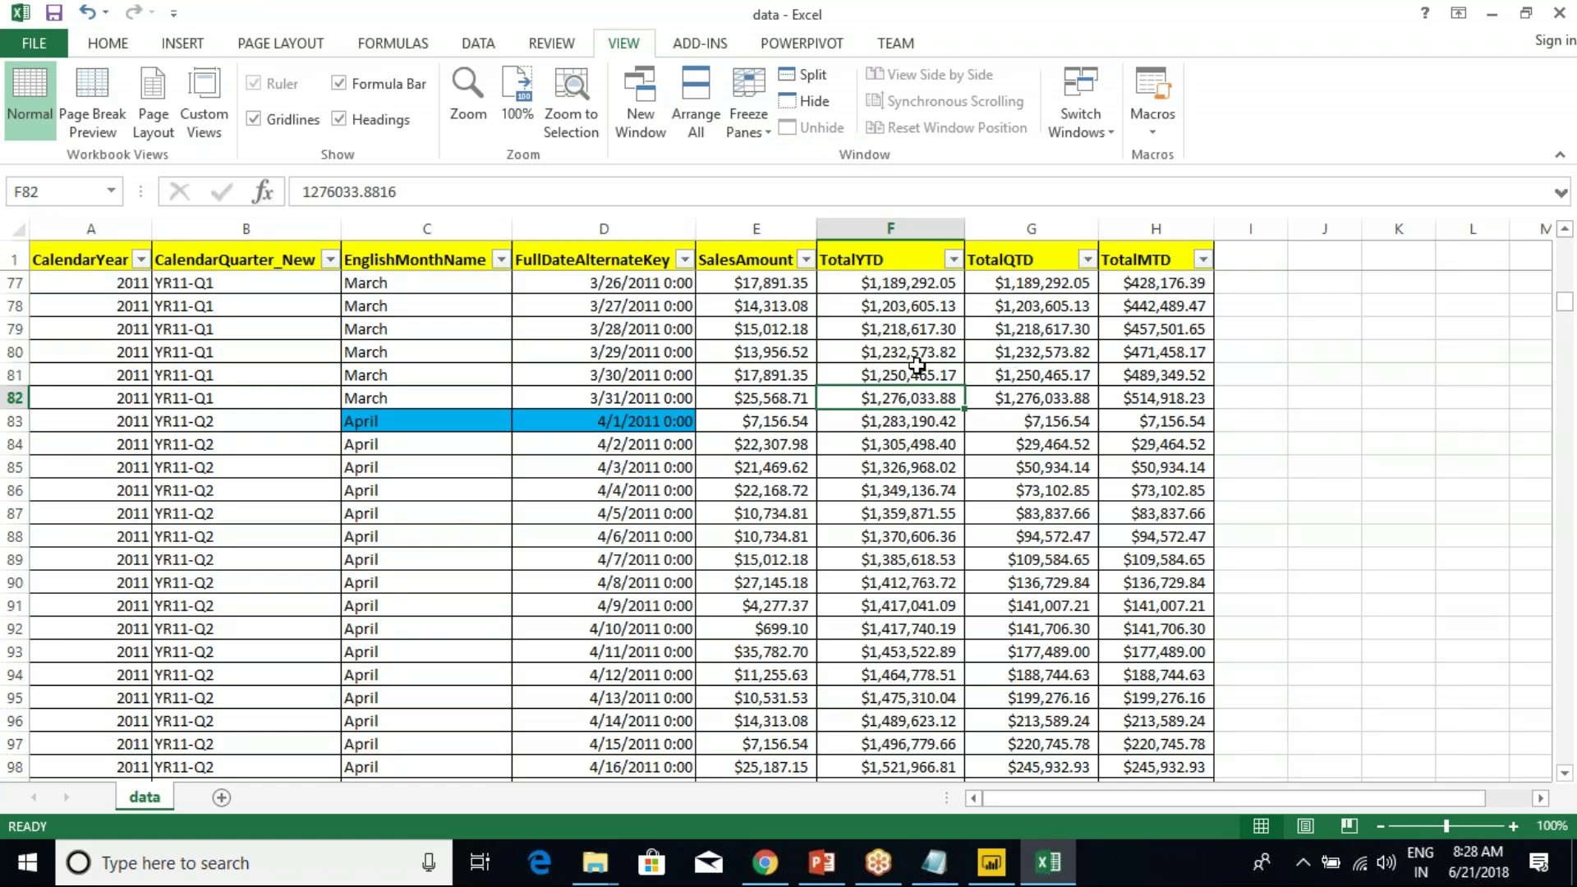
{"action": "key", "text": "ctrl+shift+Up"}
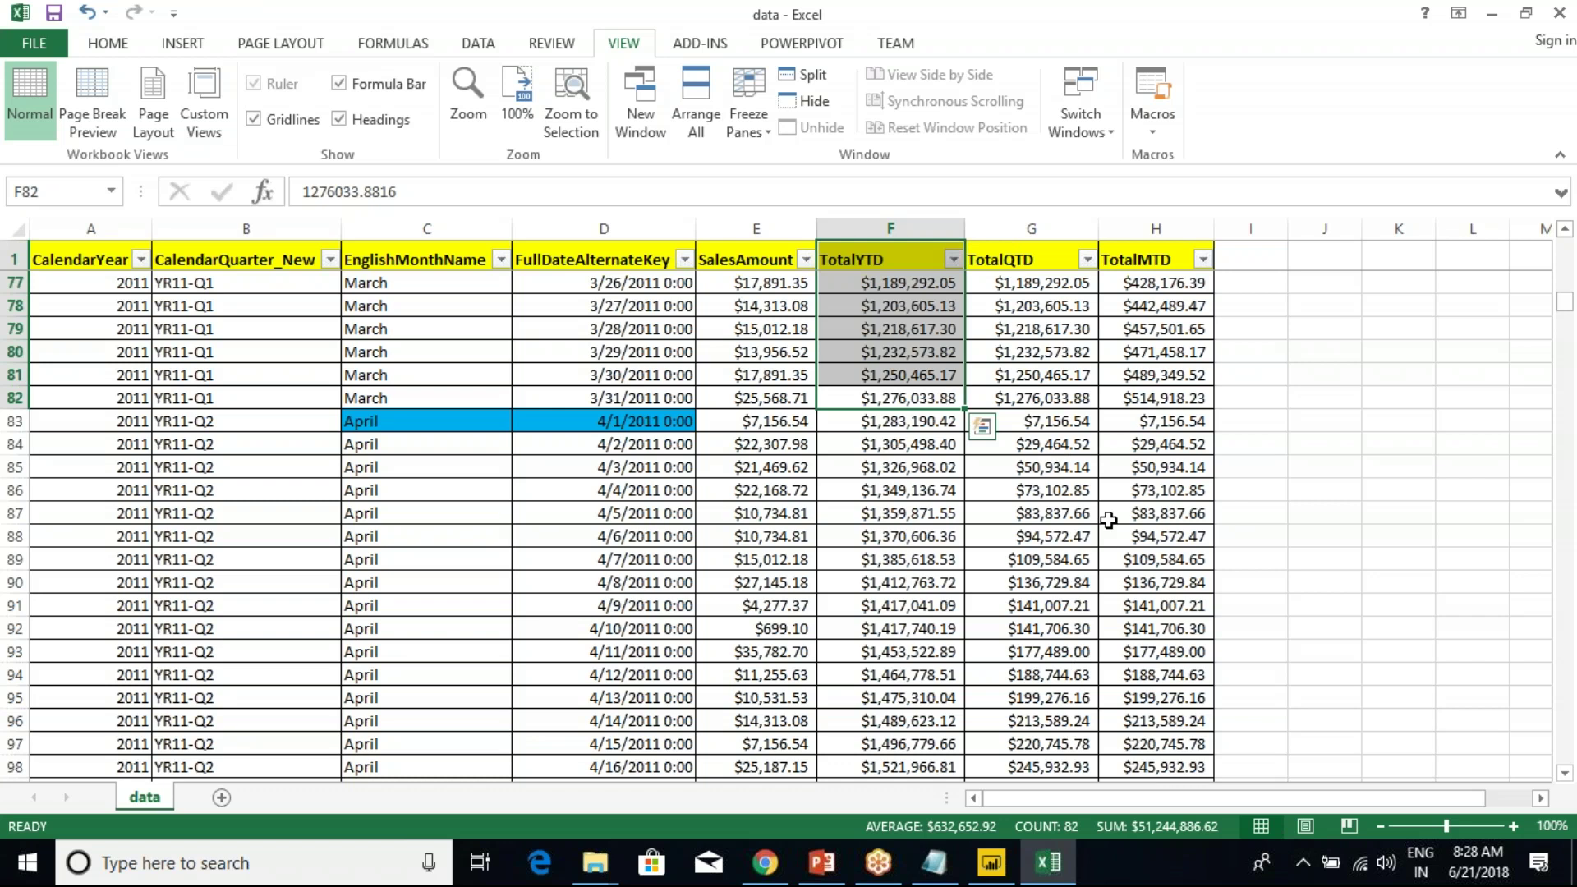
{"action": "scroll", "coordinate": [891, 325], "scroll_direction": "up", "scroll_amount": 1}
{"action": "scroll", "coordinate": [891, 325], "scroll_direction": "up", "scroll_amount": 3}
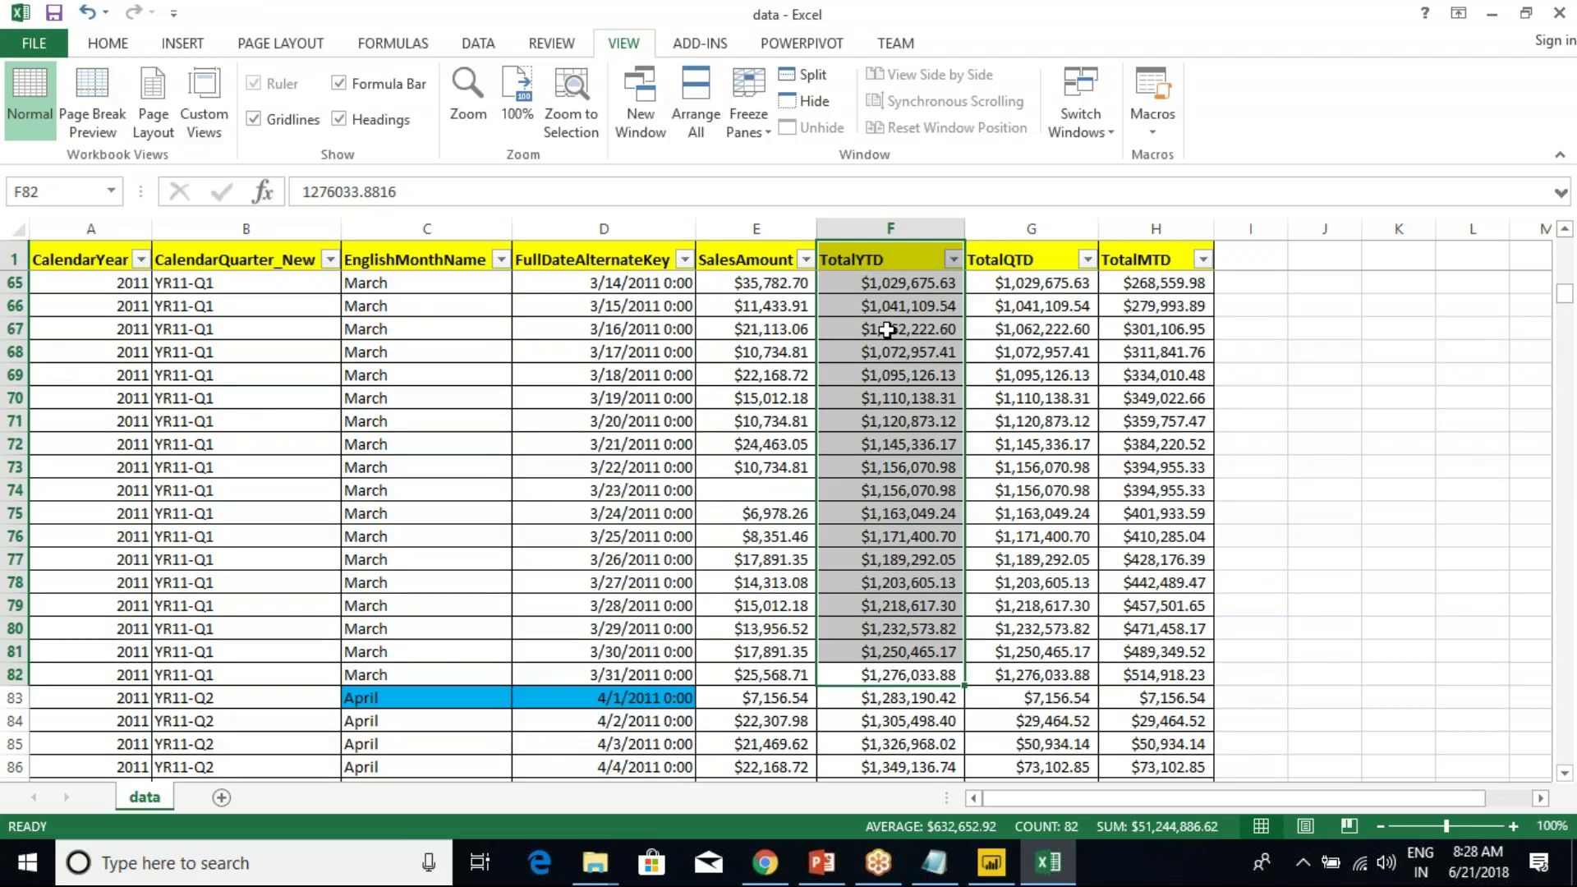
{"action": "left_click", "coordinate": [761, 654]}
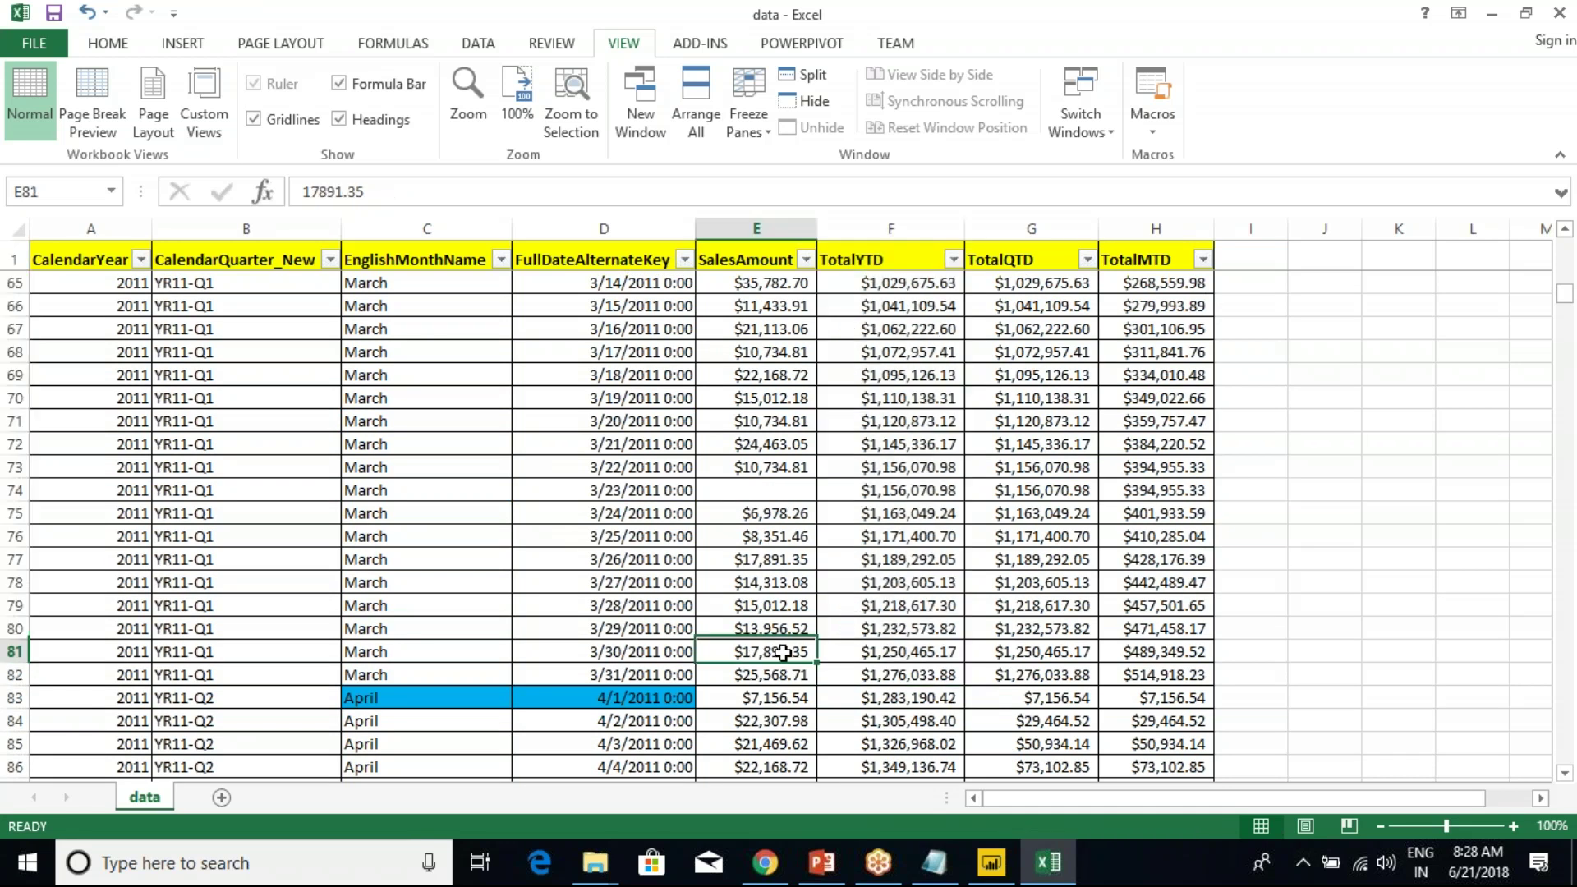
{"action": "key", "text": "ctrl+shift+Up"}
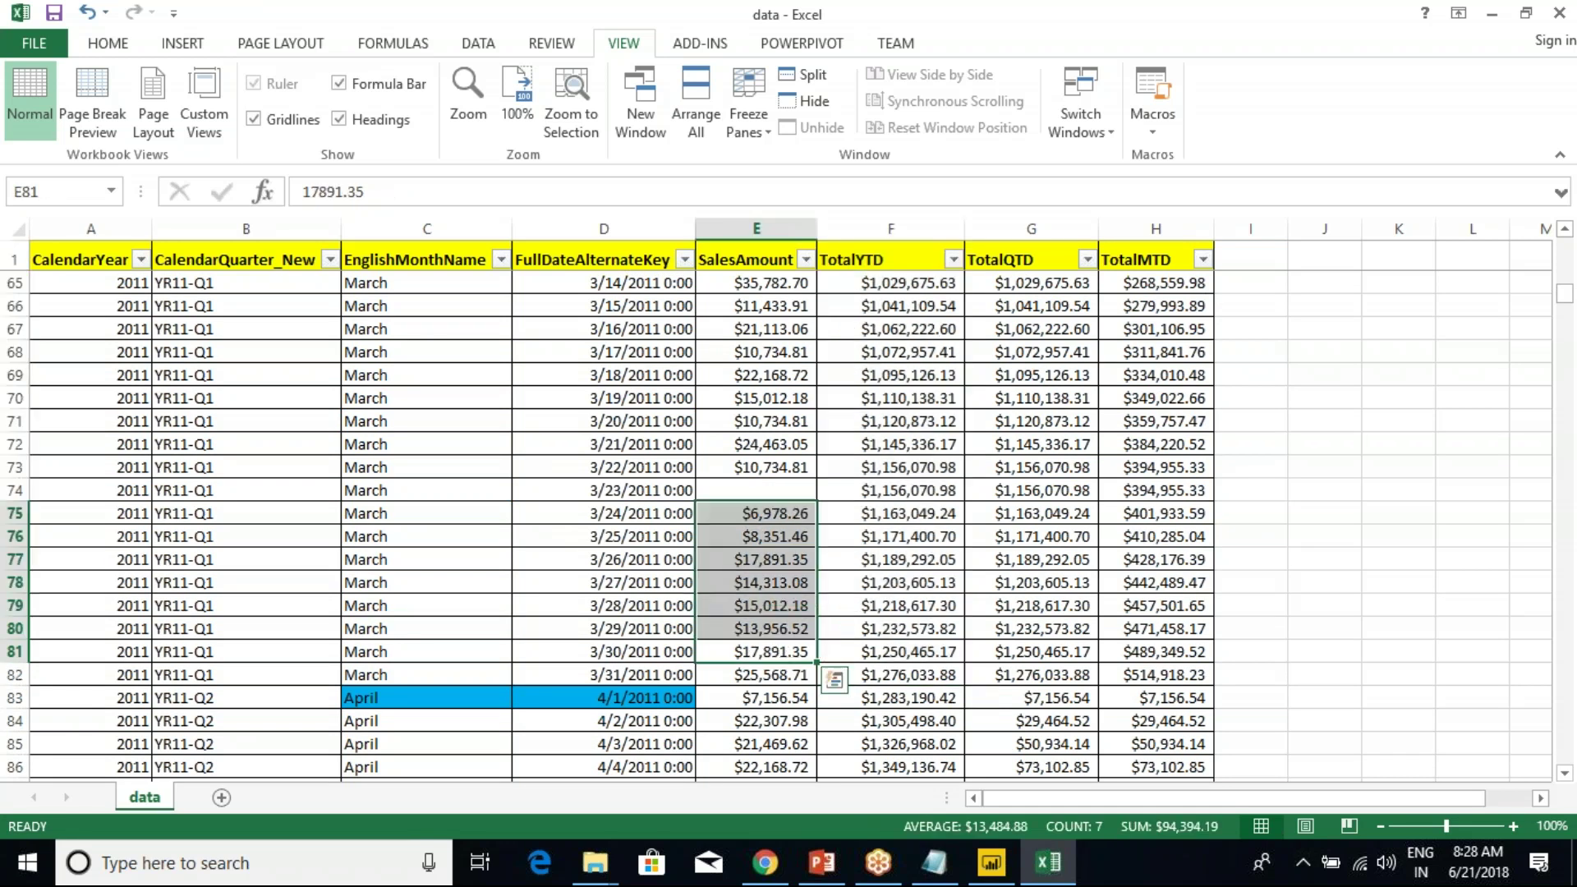
{"action": "left_click", "coordinate": [794, 538]}
{"action": "left_click", "coordinate": [756, 490]}
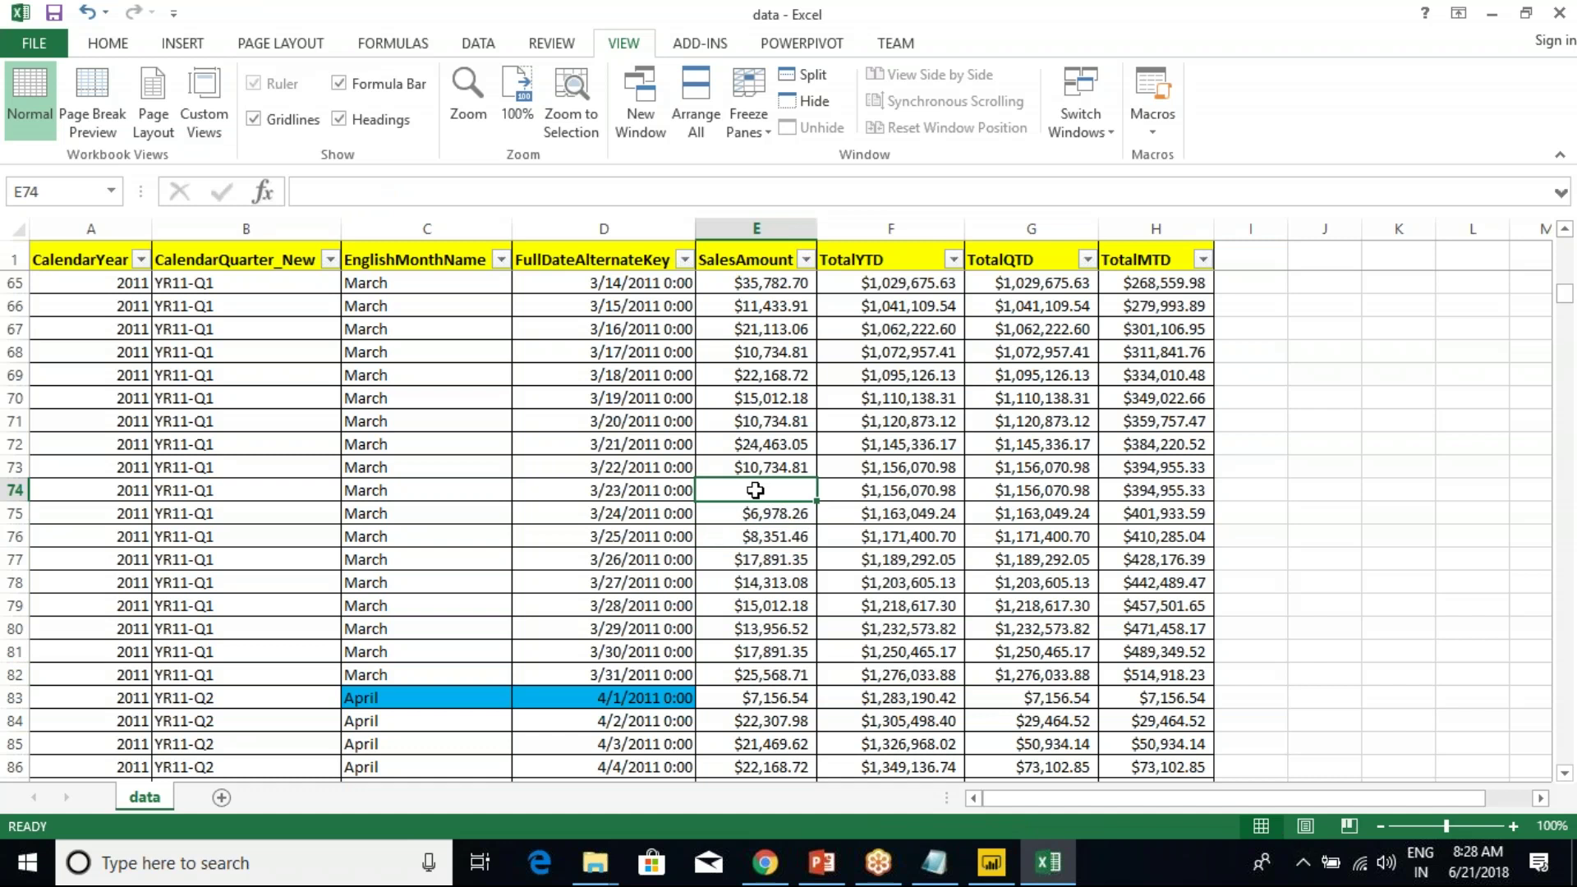
Sum the SalesAmount cells E2:E82 and compare the sum with the TotalQTD value for March 31, 2011, marking that value.
{"action": "left_click_drag", "start_coordinate": [777, 679], "coordinate": [764, 284]}
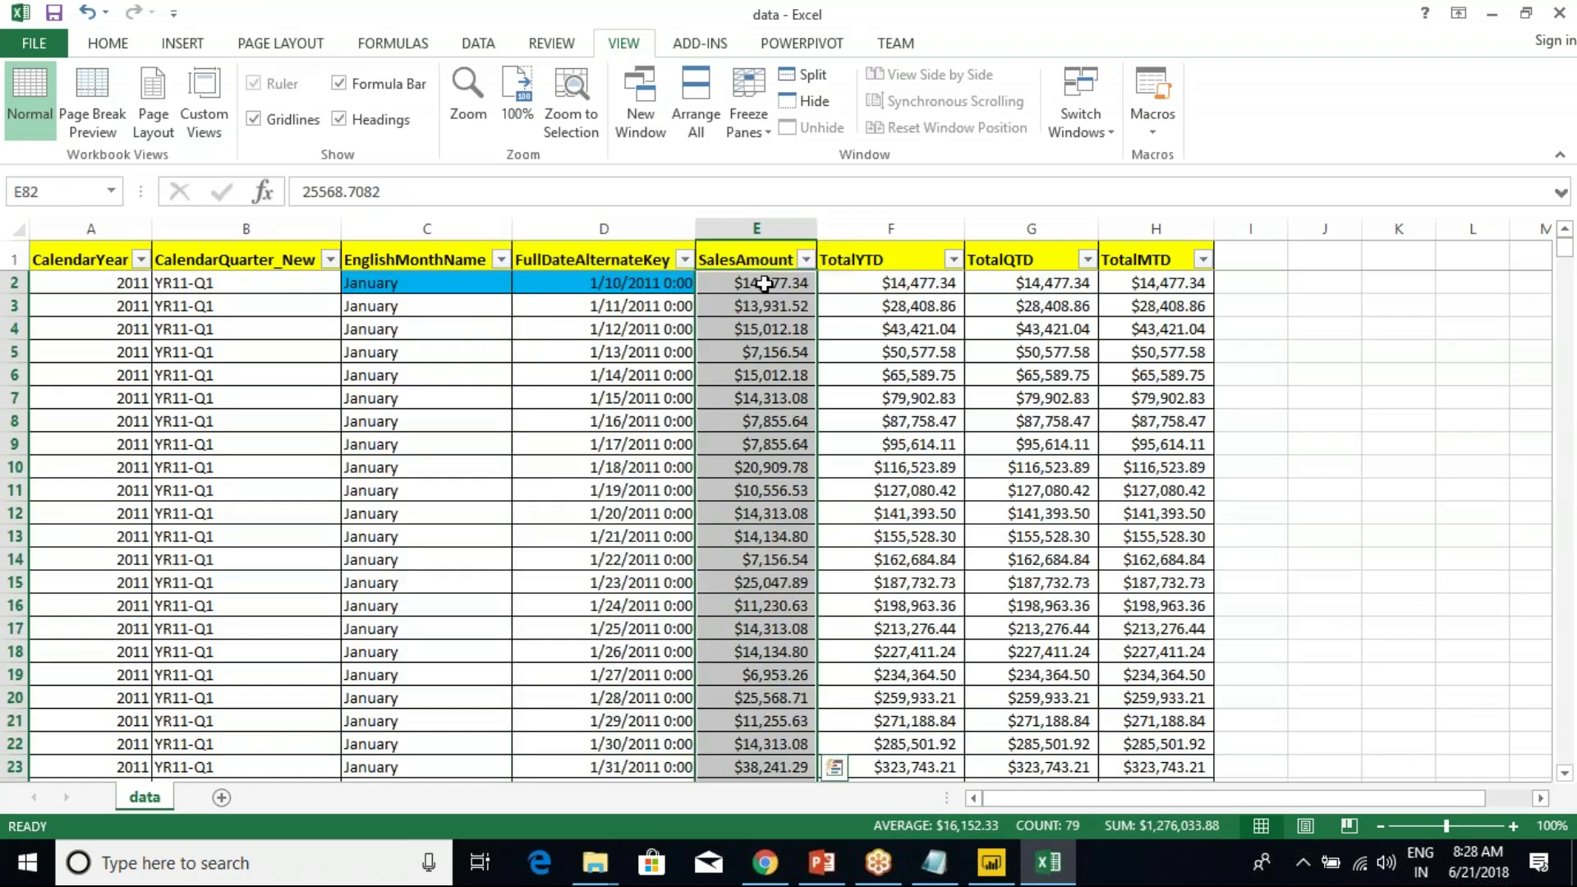
{"action": "scroll", "coordinate": [892, 359], "scroll_direction": "down", "scroll_amount": 5}
{"action": "scroll", "coordinate": [892, 359], "scroll_direction": "down", "scroll_amount": 13}
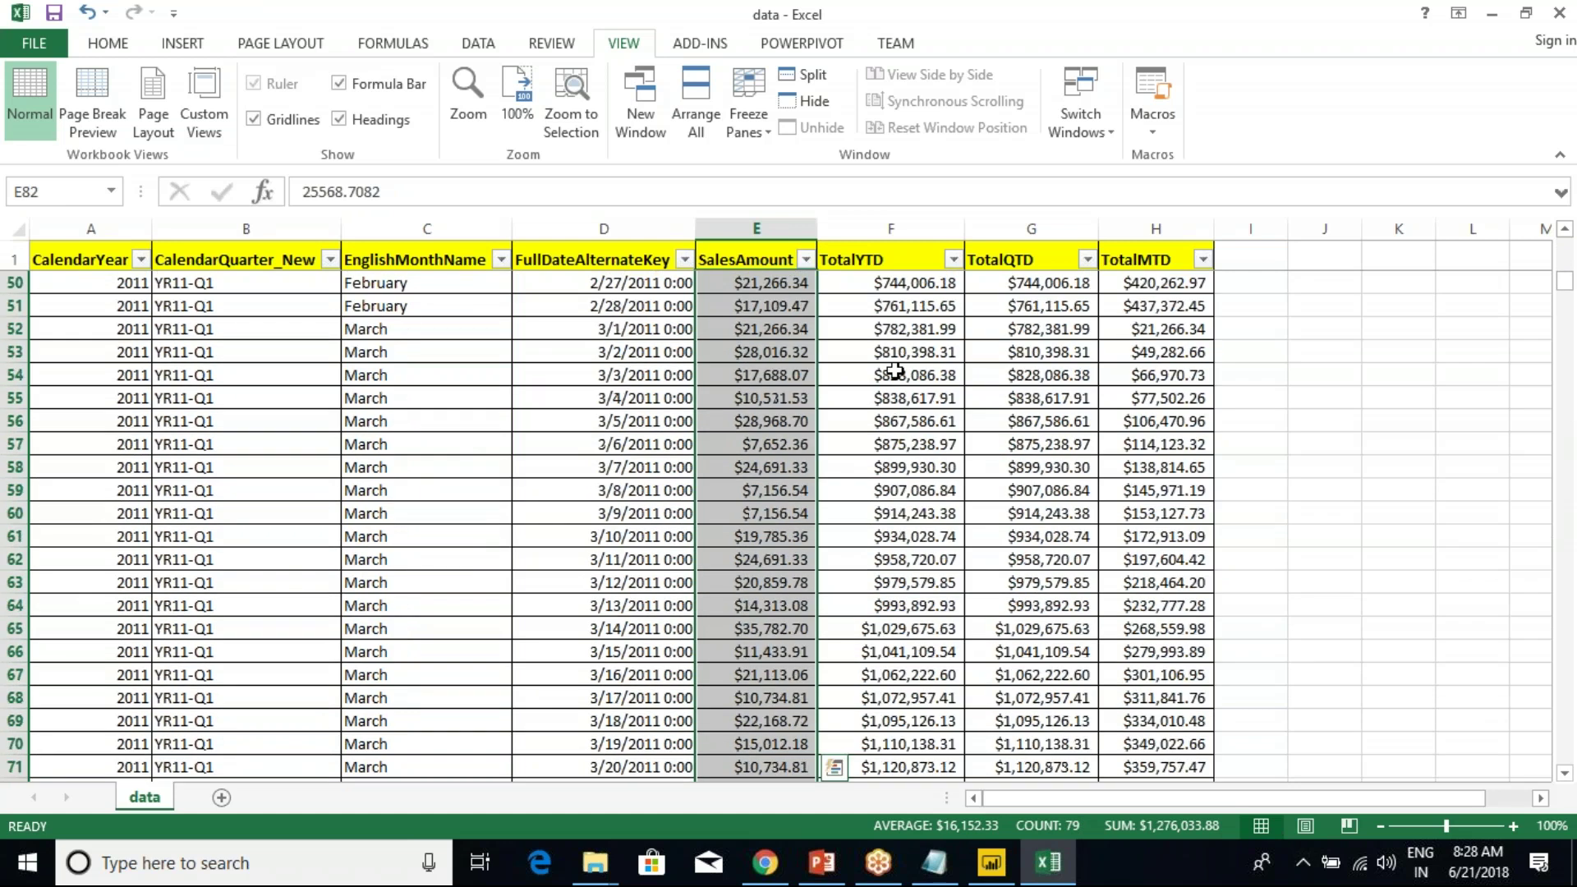
{"action": "scroll", "coordinate": [895, 371], "scroll_direction": "down", "scroll_amount": 6}
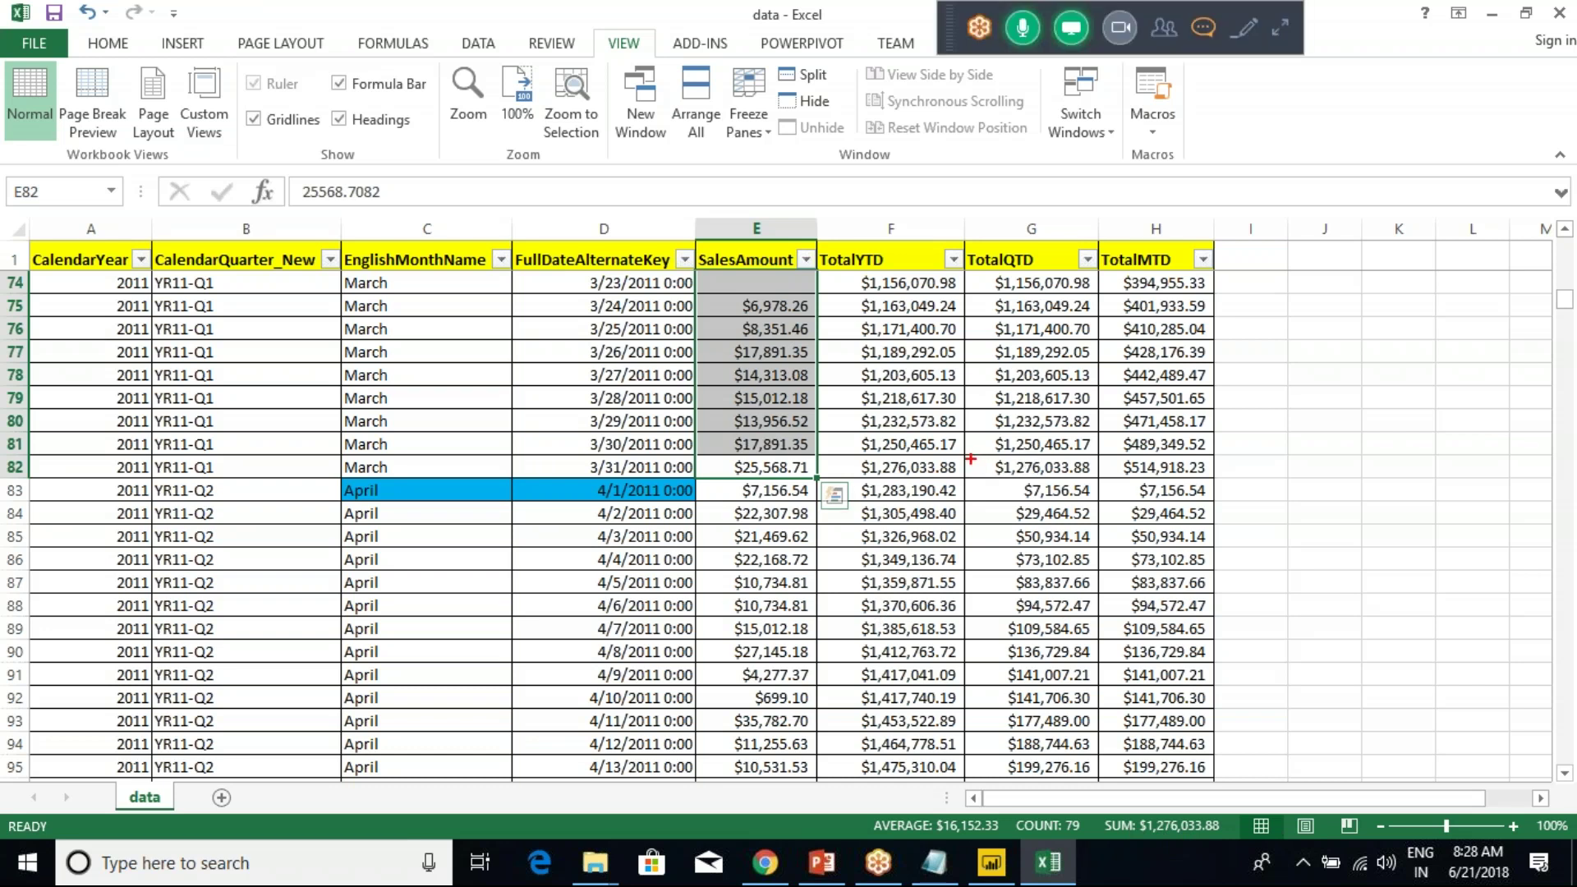
{"action": "left_click_drag", "start_coordinate": [964, 455], "coordinate": [1097, 479]}
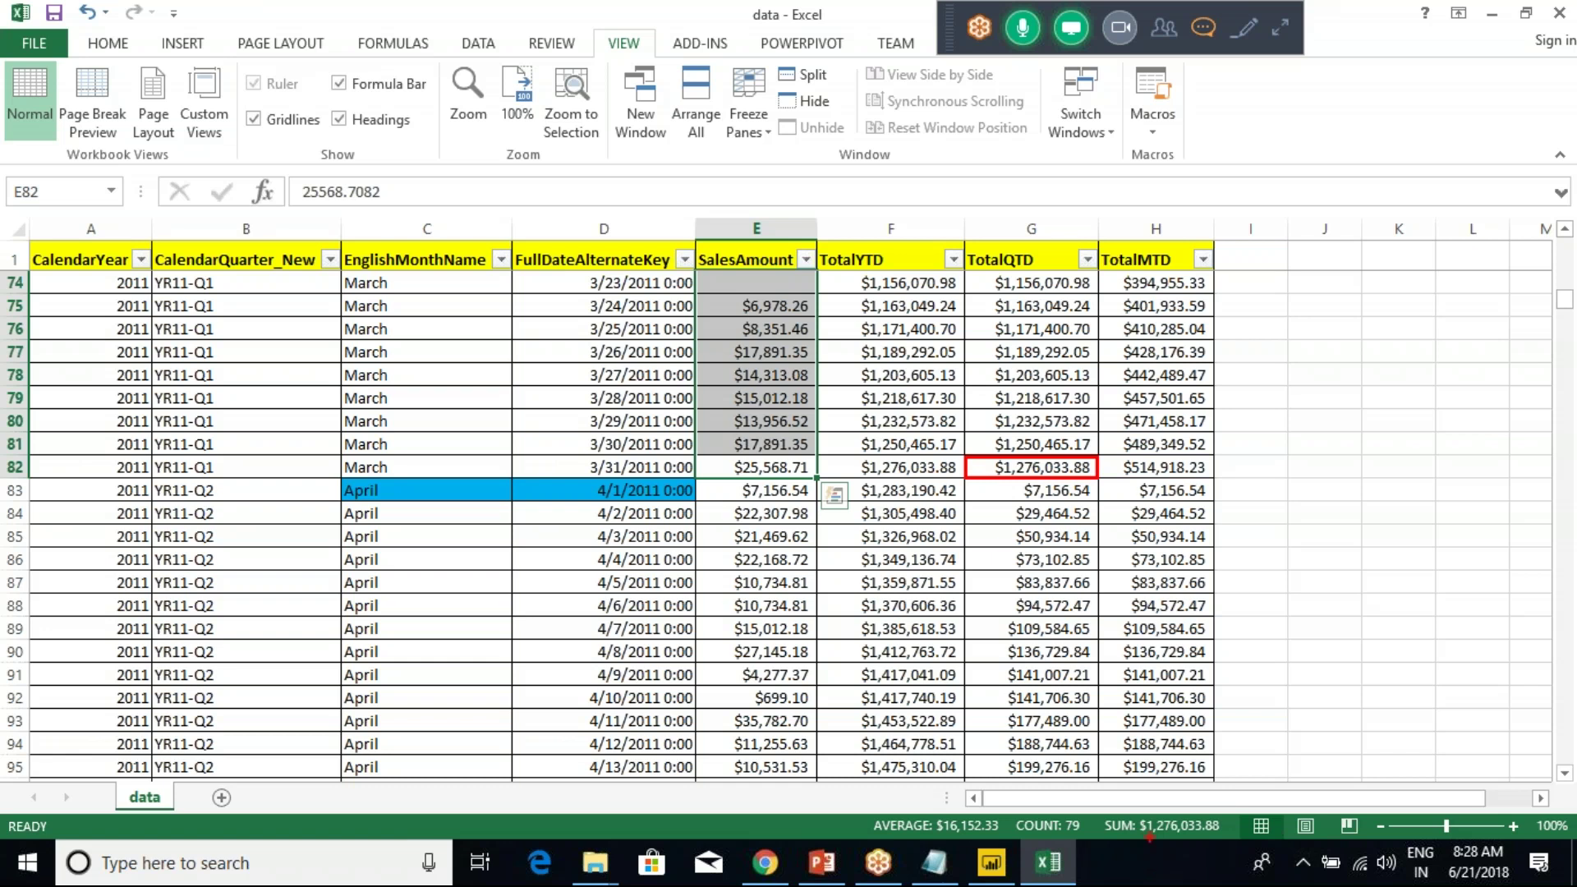
Mark the SalesAmount sum in the status bar and link it to the boxed March 31, 2011 TotalQTD value, circling the TotalQTD header.
{"action": "left_click_drag", "start_coordinate": [1126, 804], "coordinate": [1258, 861]}
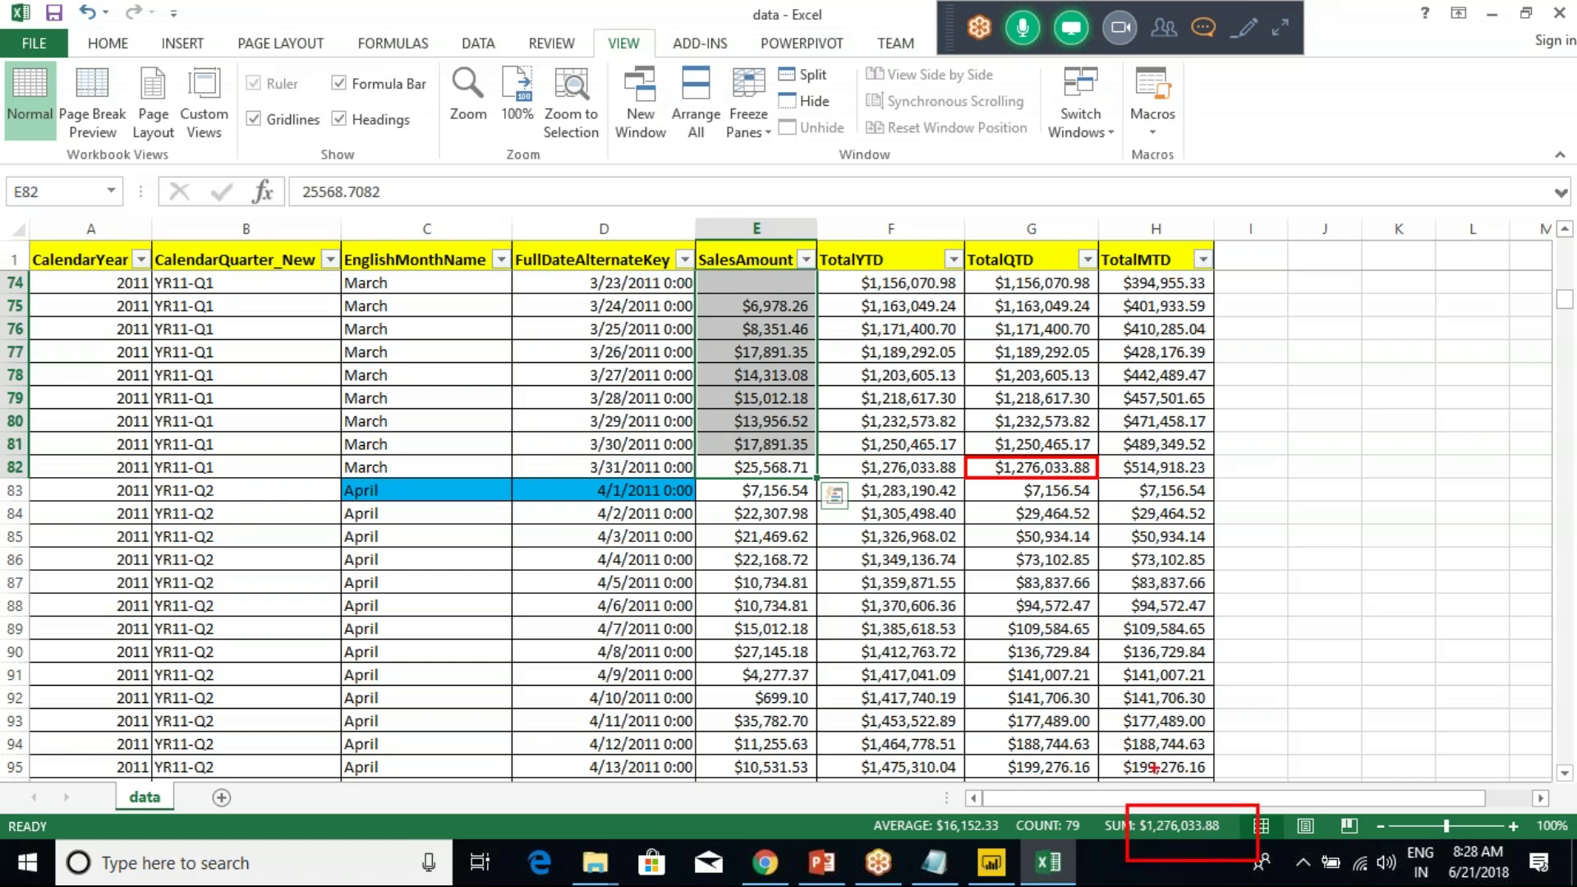
{"action": "mouse_move", "coordinate": [1097, 474]}
{"action": "left_mouse_down"}
{"action": "mouse_move", "coordinate": [1210, 533]}
{"action": "mouse_move", "coordinate": [1271, 777]}
{"action": "mouse_move", "coordinate": [1256, 800]}
{"action": "left_mouse_up"}
{"action": "mouse_move", "coordinate": [990, 228]}
{"action": "left_mouse_down"}
{"action": "mouse_move", "coordinate": [990, 281]}
{"action": "mouse_move", "coordinate": [1020, 246]}
{"action": "left_mouse_up"}
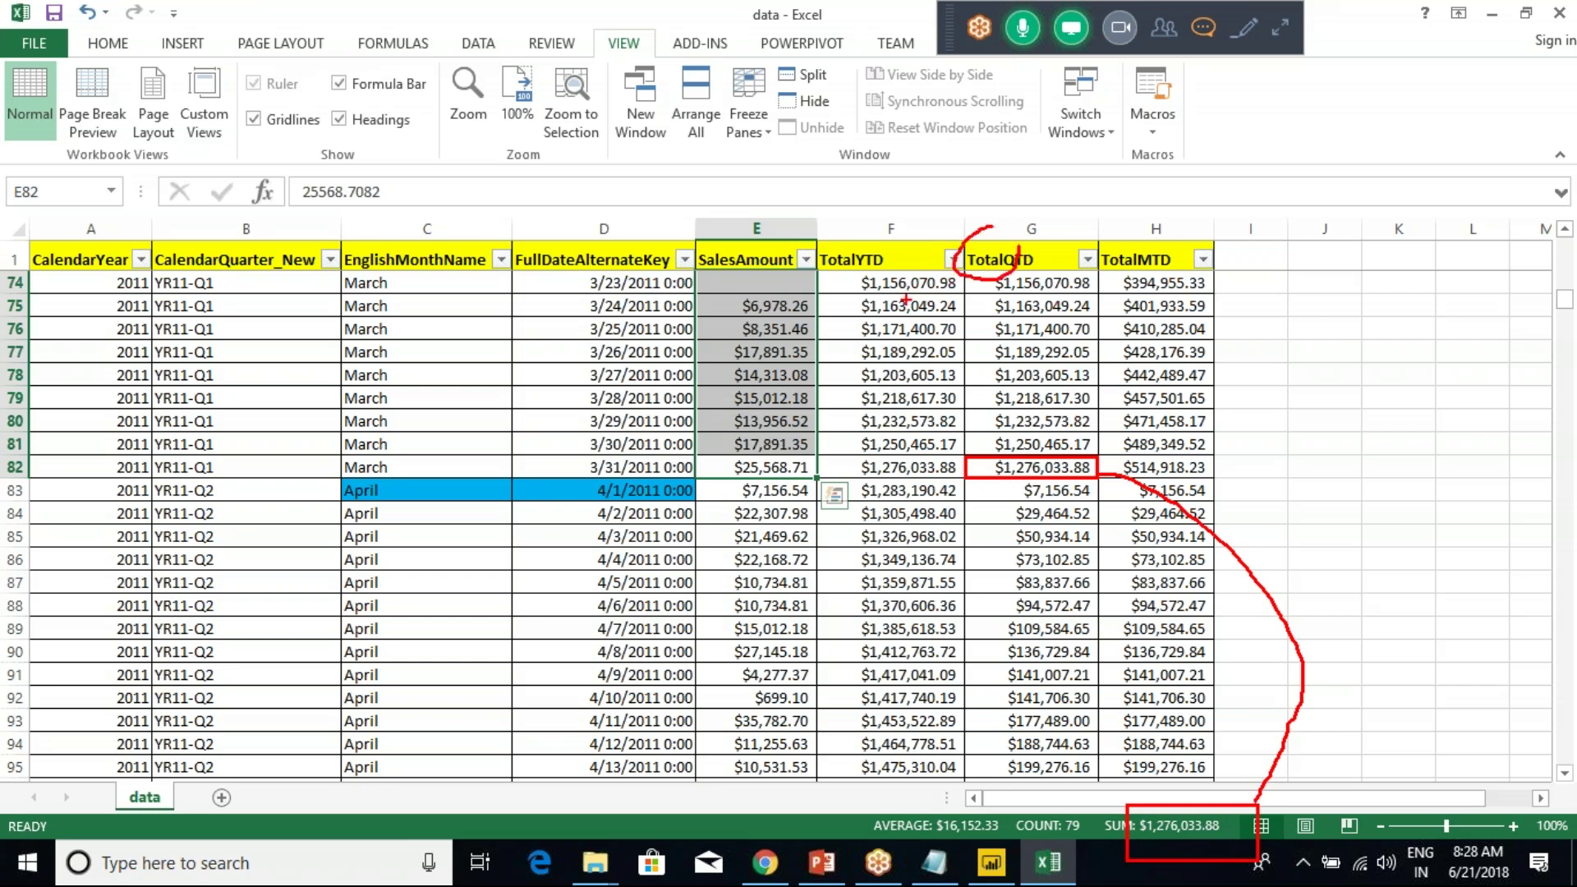
{"action": "left_click_drag", "start_coordinate": [688, 284], "coordinate": [694, 301]}
{"action": "left_click_drag", "start_coordinate": [930, 469], "coordinate": [1022, 467]}
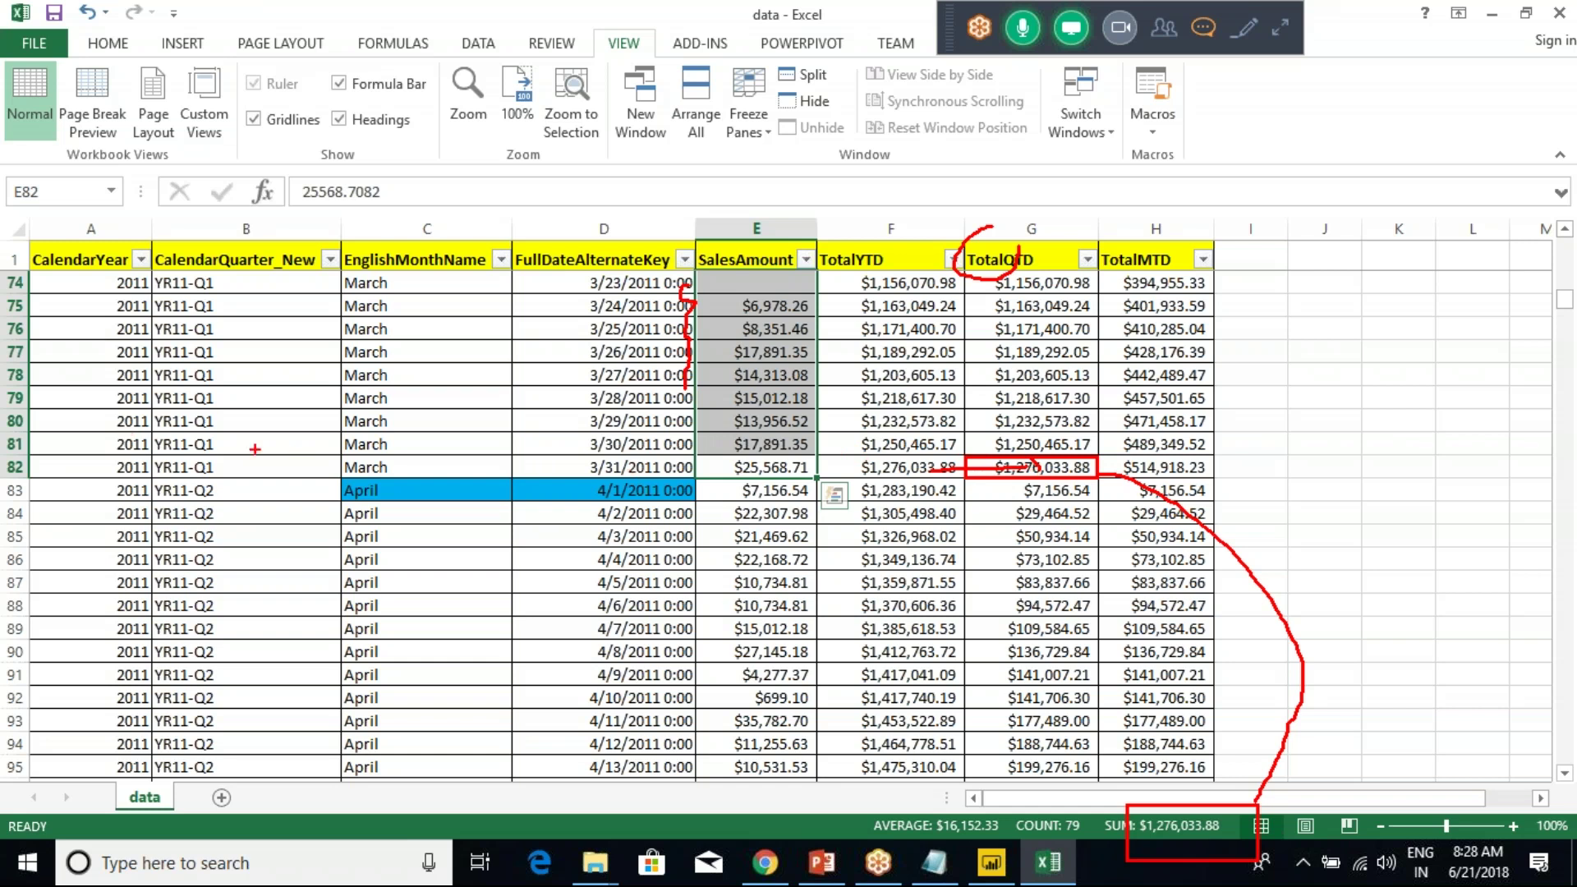
Underline the March 31 and April 1, 2011 dates, mark the April 1 SalesAmount and TotalQTD values, and erase all annotations.
{"action": "left_click_drag", "start_coordinate": [410, 471], "coordinate": [646, 467]}
{"action": "left_click_drag", "start_coordinate": [481, 499], "coordinate": [618, 494]}
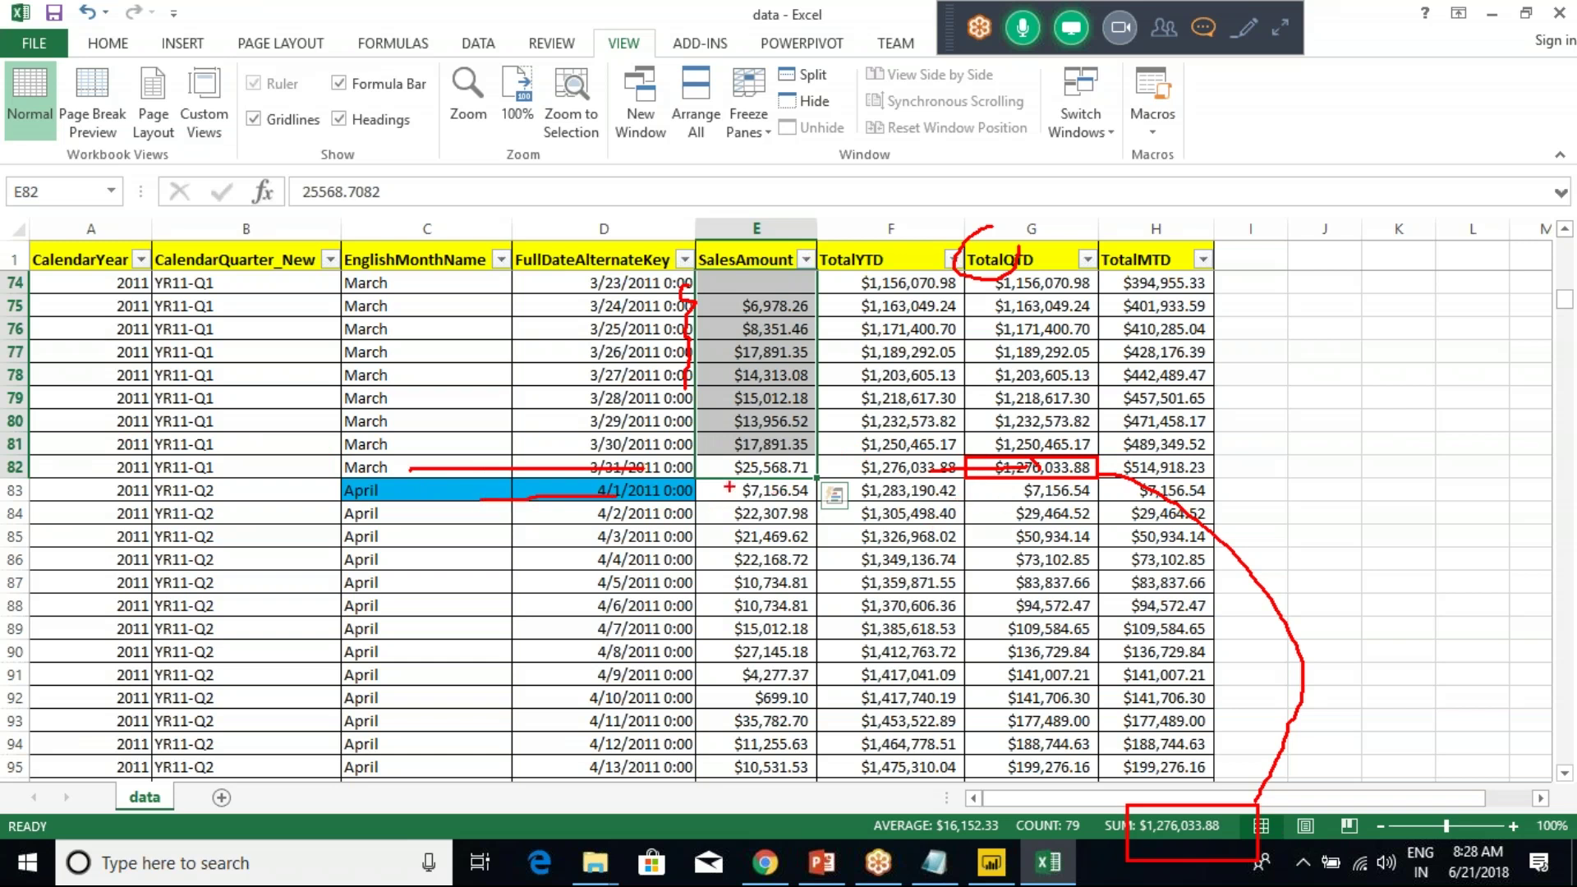
{"action": "left_click_drag", "start_coordinate": [816, 490], "coordinate": [715, 495]}
{"action": "left_click_drag", "start_coordinate": [972, 496], "coordinate": [1104, 490]}
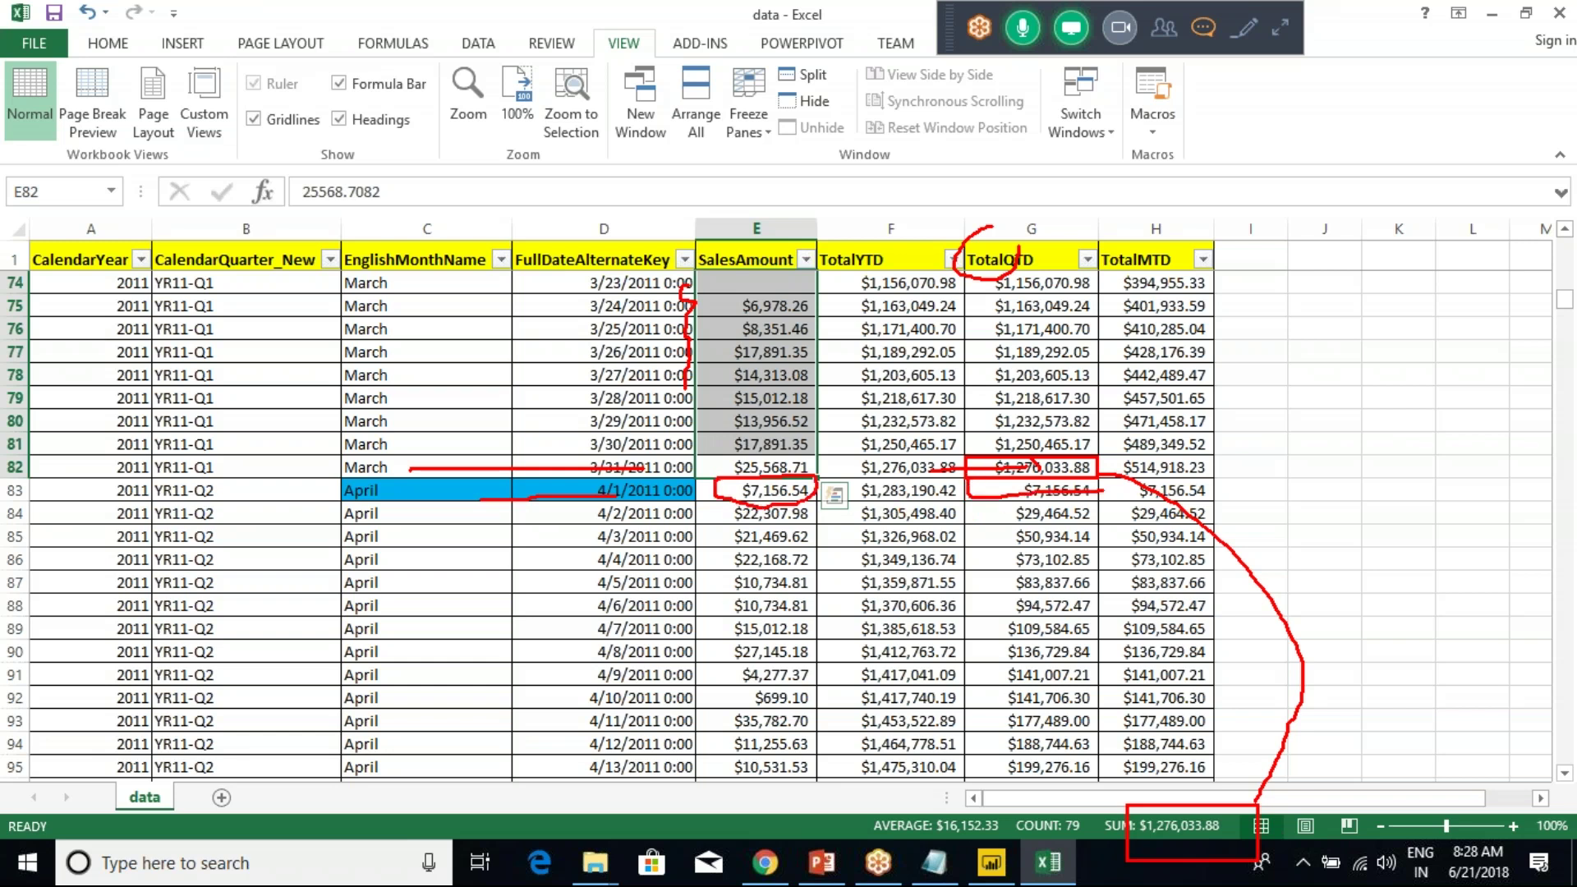
{"action": "key", "text": "ctrl+z"}
{"action": "key", "text": "e"}
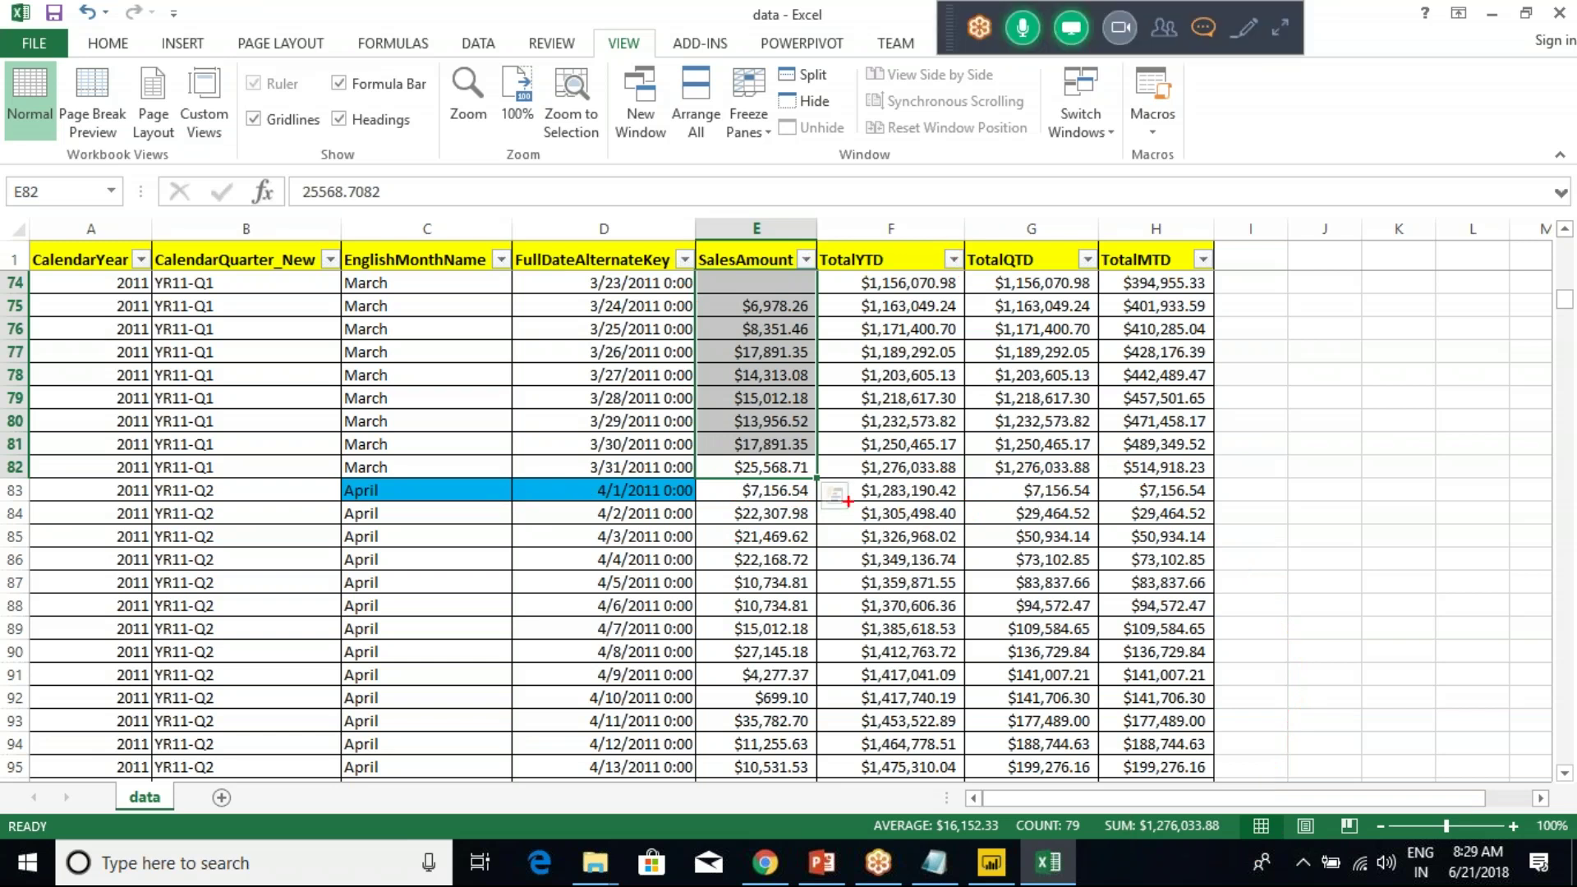
Box the April 1, 2011 SalesAmount and TotalQTD values and trace the quarter-to-date accumulation down the following April rows.
{"action": "left_click_drag", "start_coordinate": [699, 479], "coordinate": [813, 502]}
{"action": "left_click_drag", "start_coordinate": [972, 484], "coordinate": [1096, 493]}
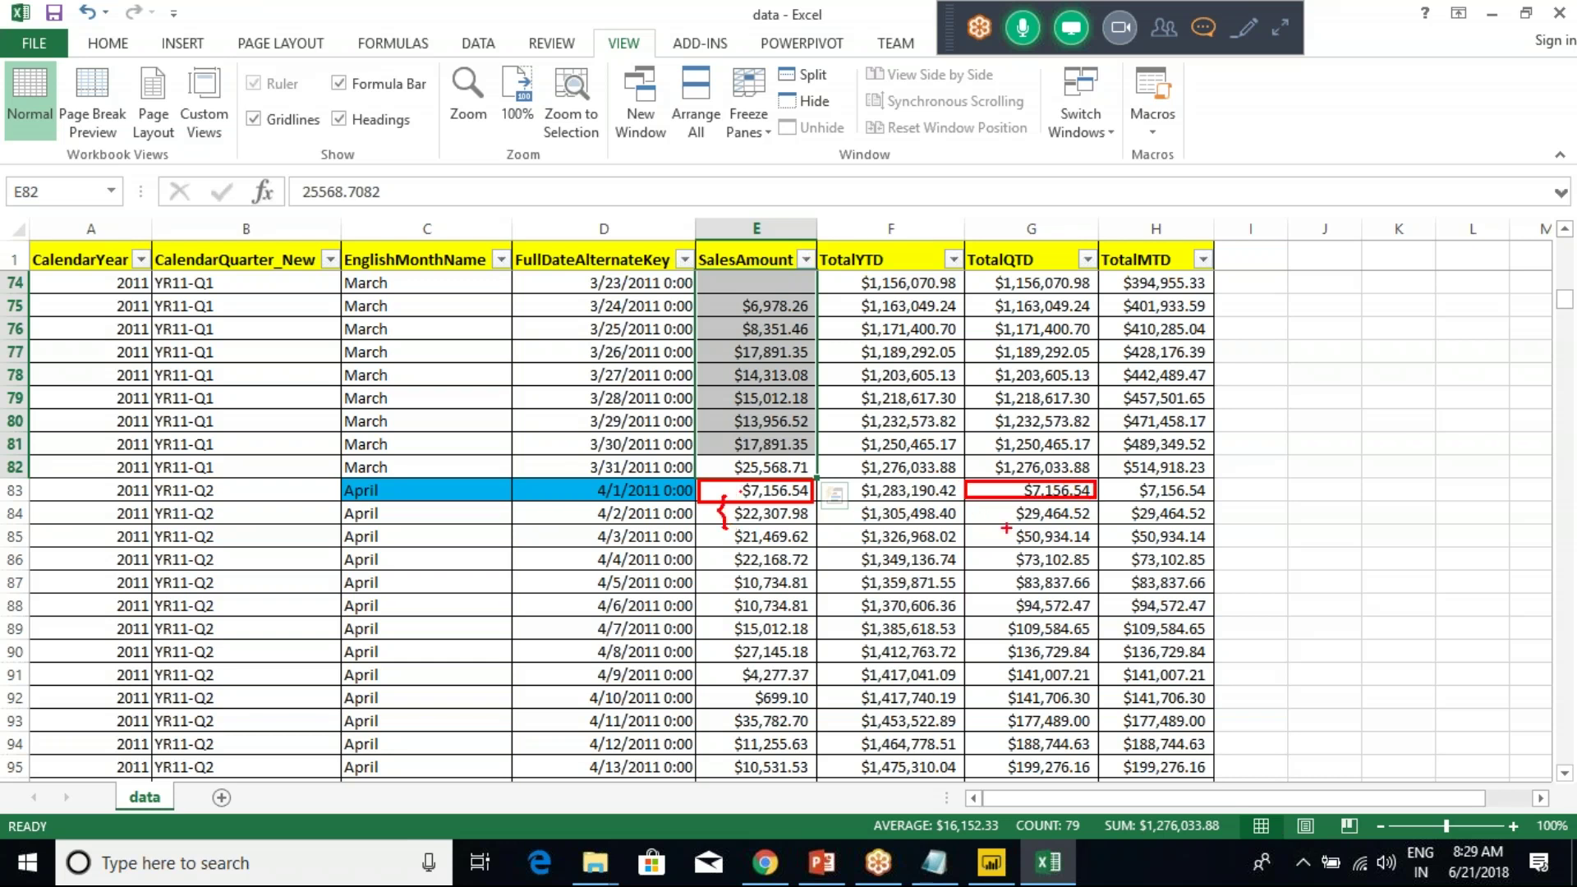
{"action": "left_click_drag", "start_coordinate": [1005, 511], "coordinate": [1111, 522]}
{"action": "mouse_move", "coordinate": [945, 505]}
{"action": "left_mouse_down"}
{"action": "mouse_move", "coordinate": [998, 594]}
{"action": "mouse_move", "coordinate": [984, 664]}
{"action": "left_mouse_up"}
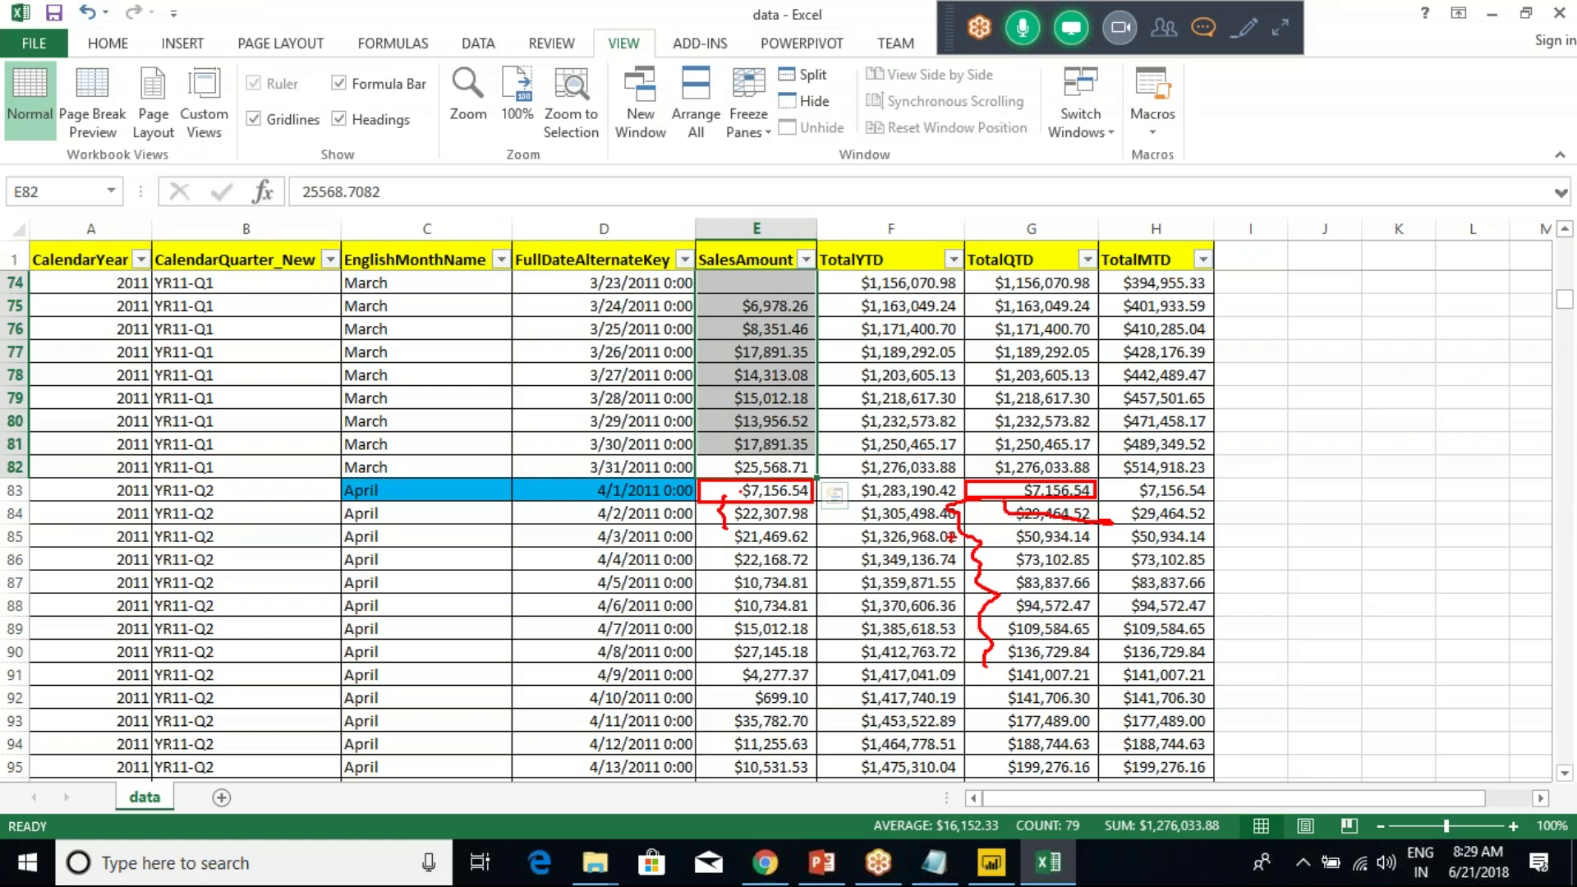
{"action": "key", "text": "Escape"}
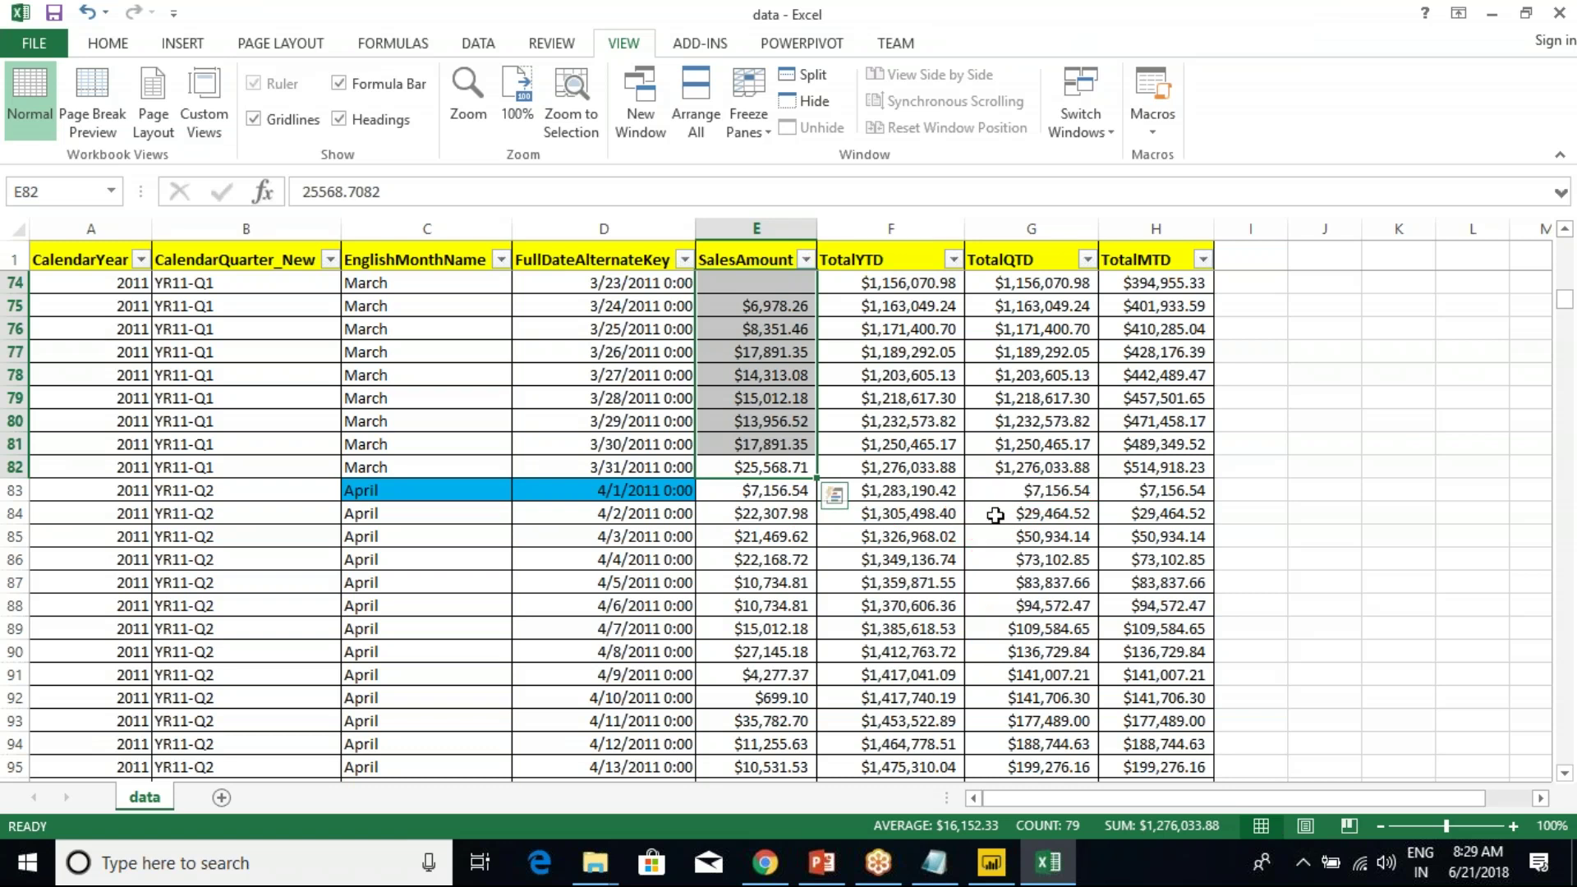
Examine how TotalMTD accumulates from cell H2 down through the January 2011 rows to the end of the month.
{"action": "left_click", "coordinate": [1017, 420]}
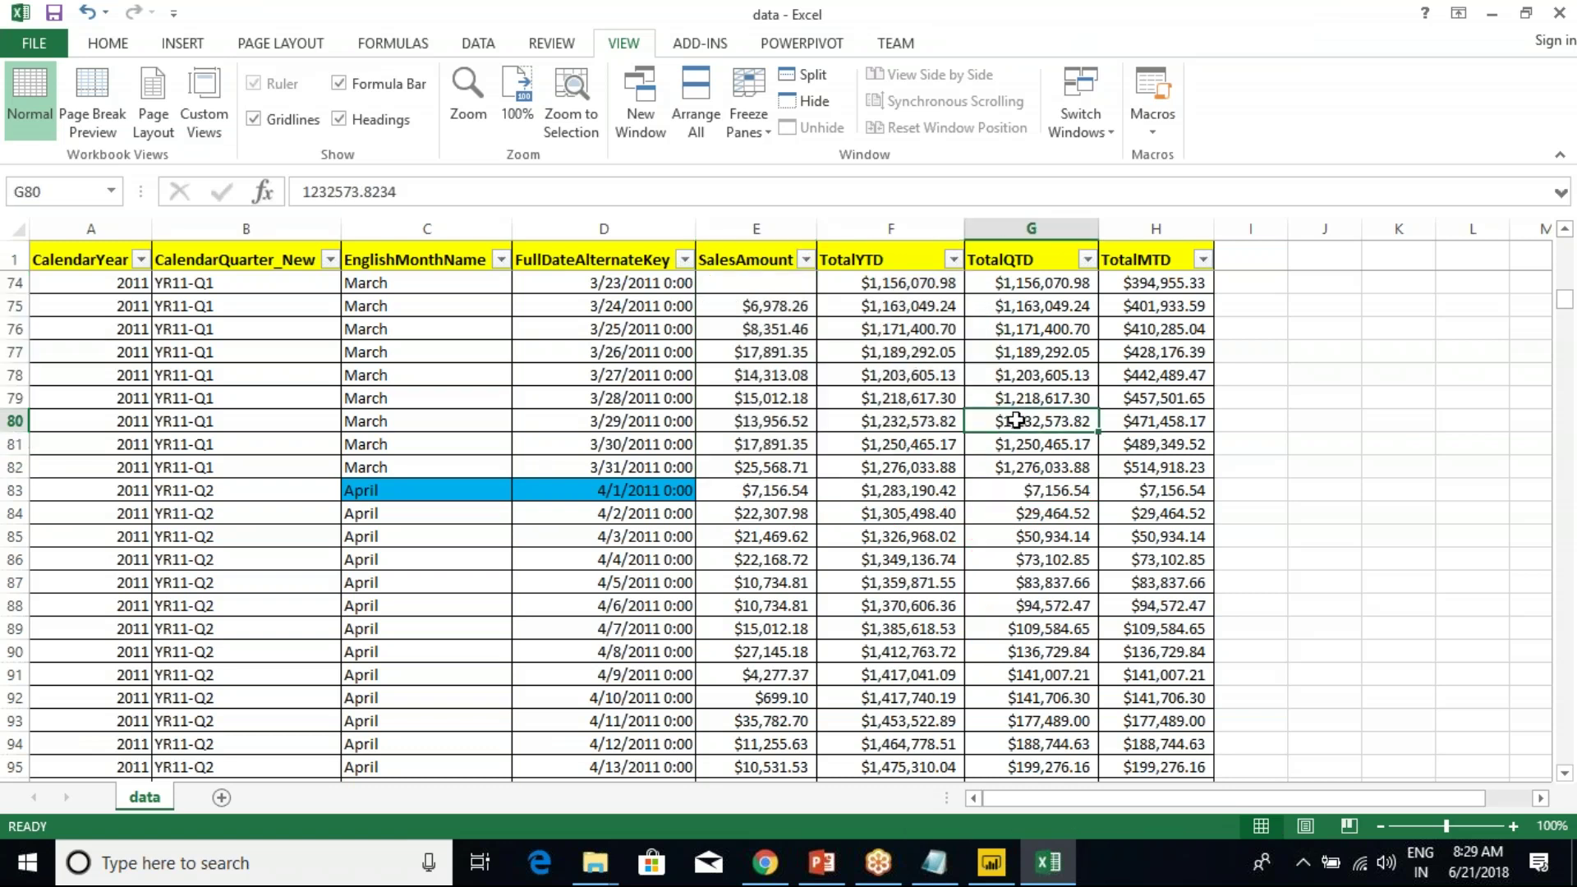
{"action": "key", "text": "ctrl+Home"}
{"action": "left_click", "coordinate": [1142, 282]}
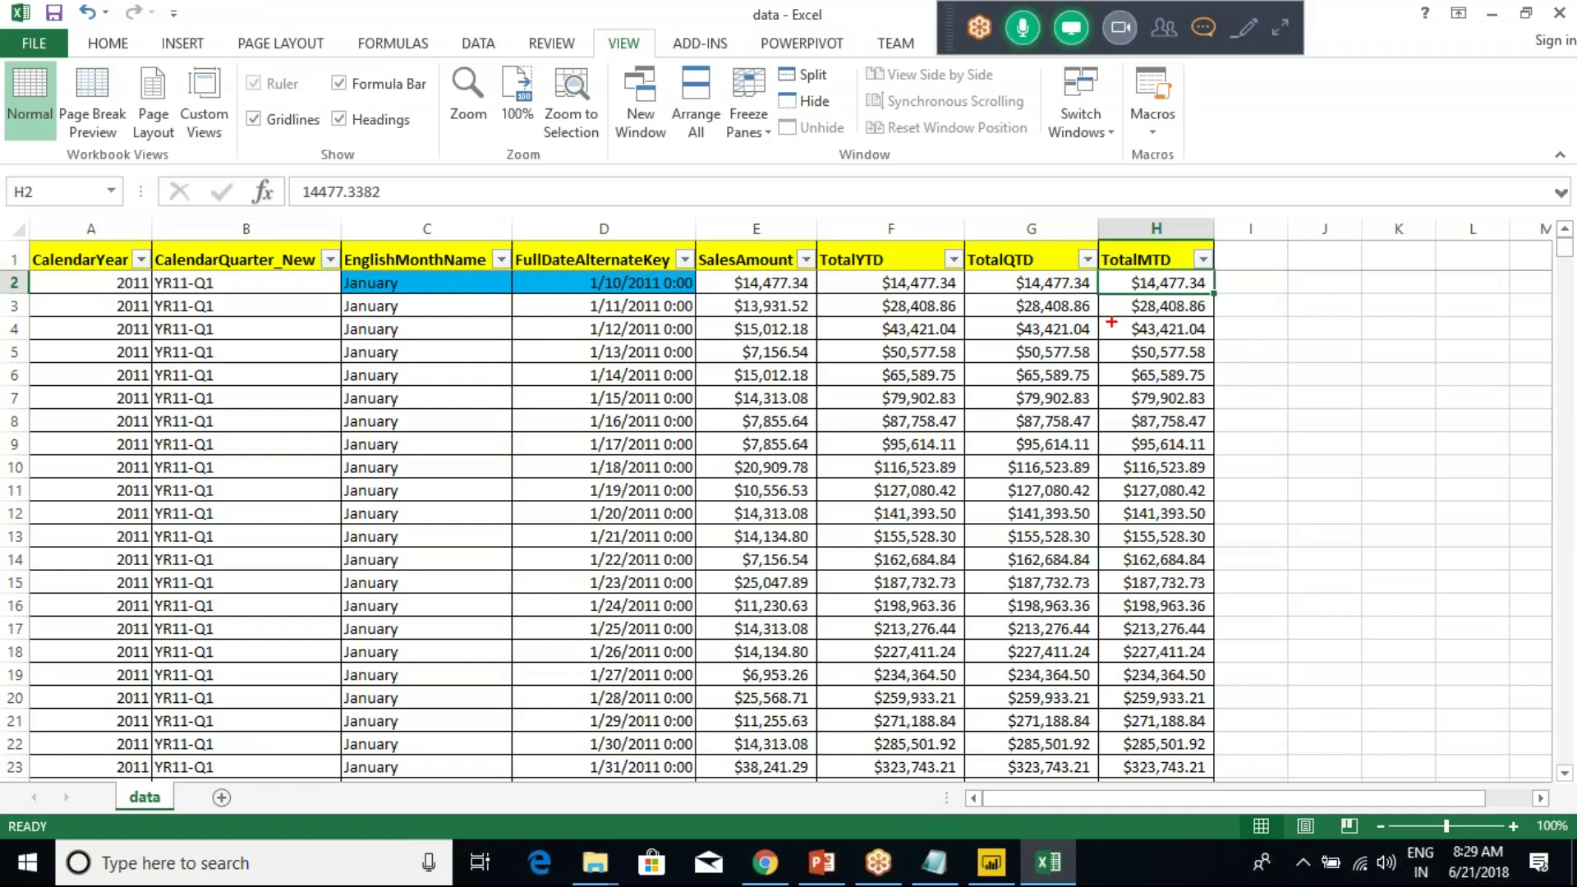
{"action": "mouse_move", "coordinate": [1101, 285]}
{"action": "left_mouse_down"}
{"action": "mouse_move", "coordinate": [1081, 316]}
{"action": "mouse_move", "coordinate": [1104, 358]}
{"action": "mouse_move", "coordinate": [1107, 450]}
{"action": "left_mouse_up"}
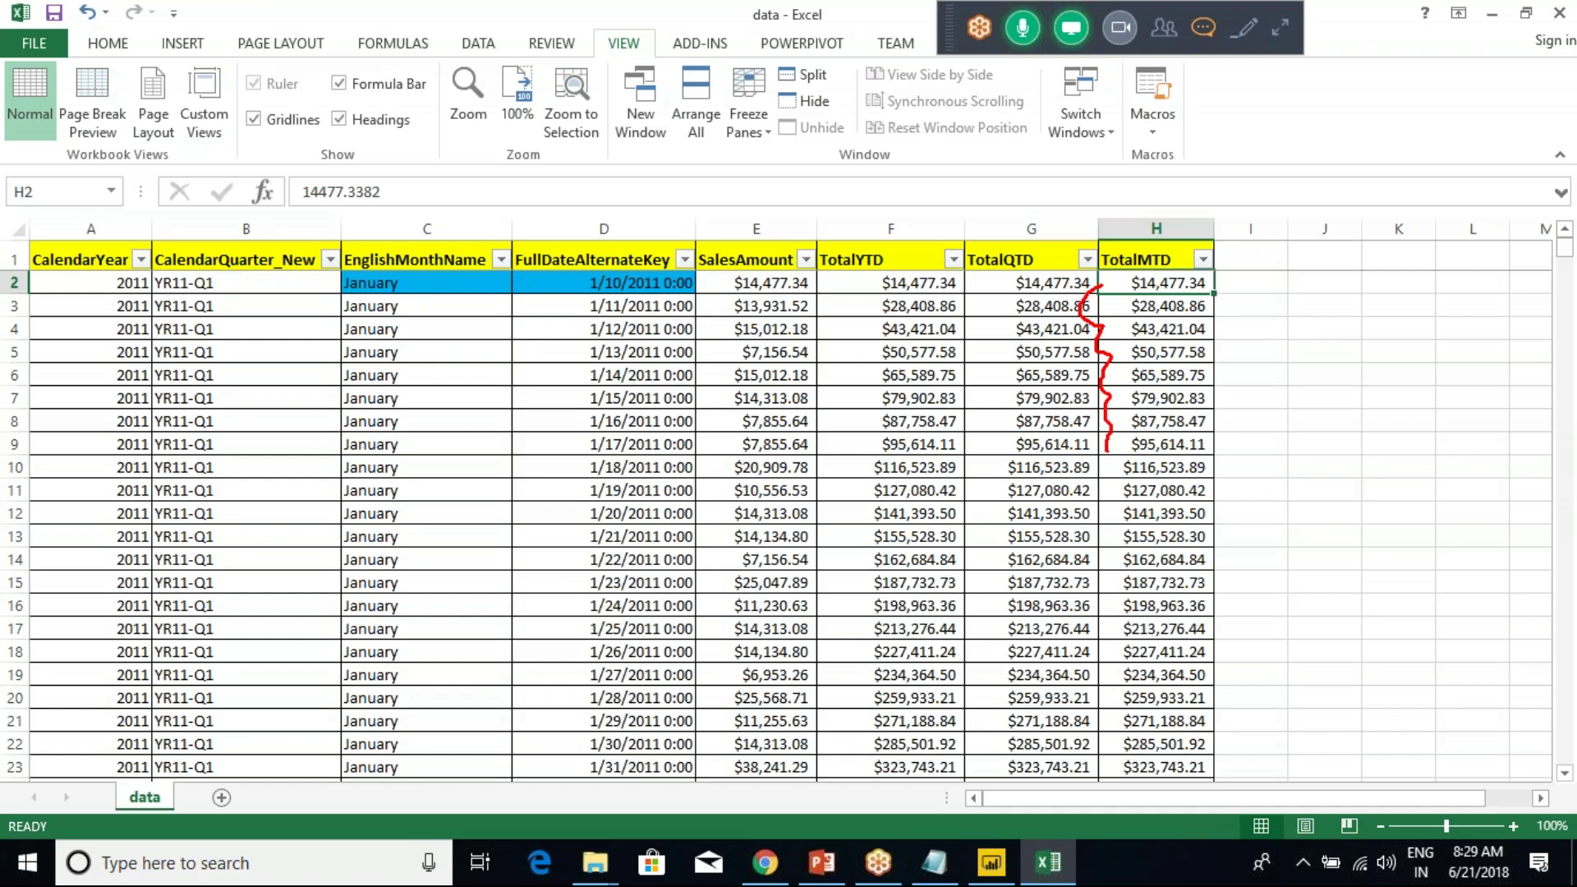
{"action": "scroll", "coordinate": [919, 399], "scroll_direction": "down", "scroll_amount": 4}
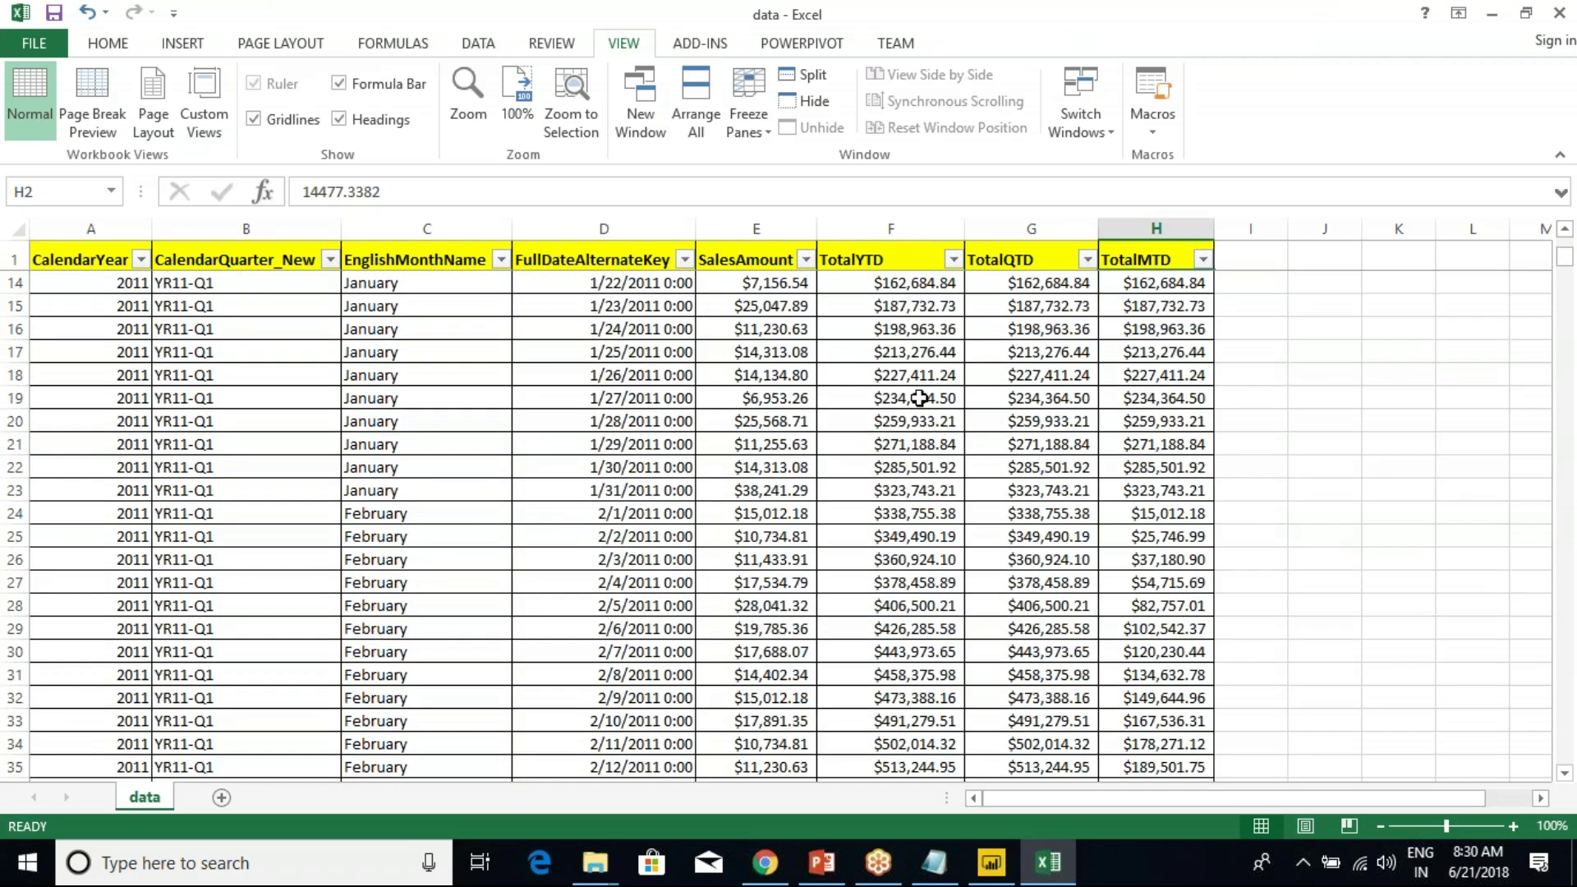
Select the January 31, 2011 cells C23:H23 and compare the February 1 SalesAmount with its TotalMTD value, marking both.
{"action": "left_click", "coordinate": [397, 495]}
{"action": "left_click_drag", "start_coordinate": [540, 494], "coordinate": [1136, 490]}
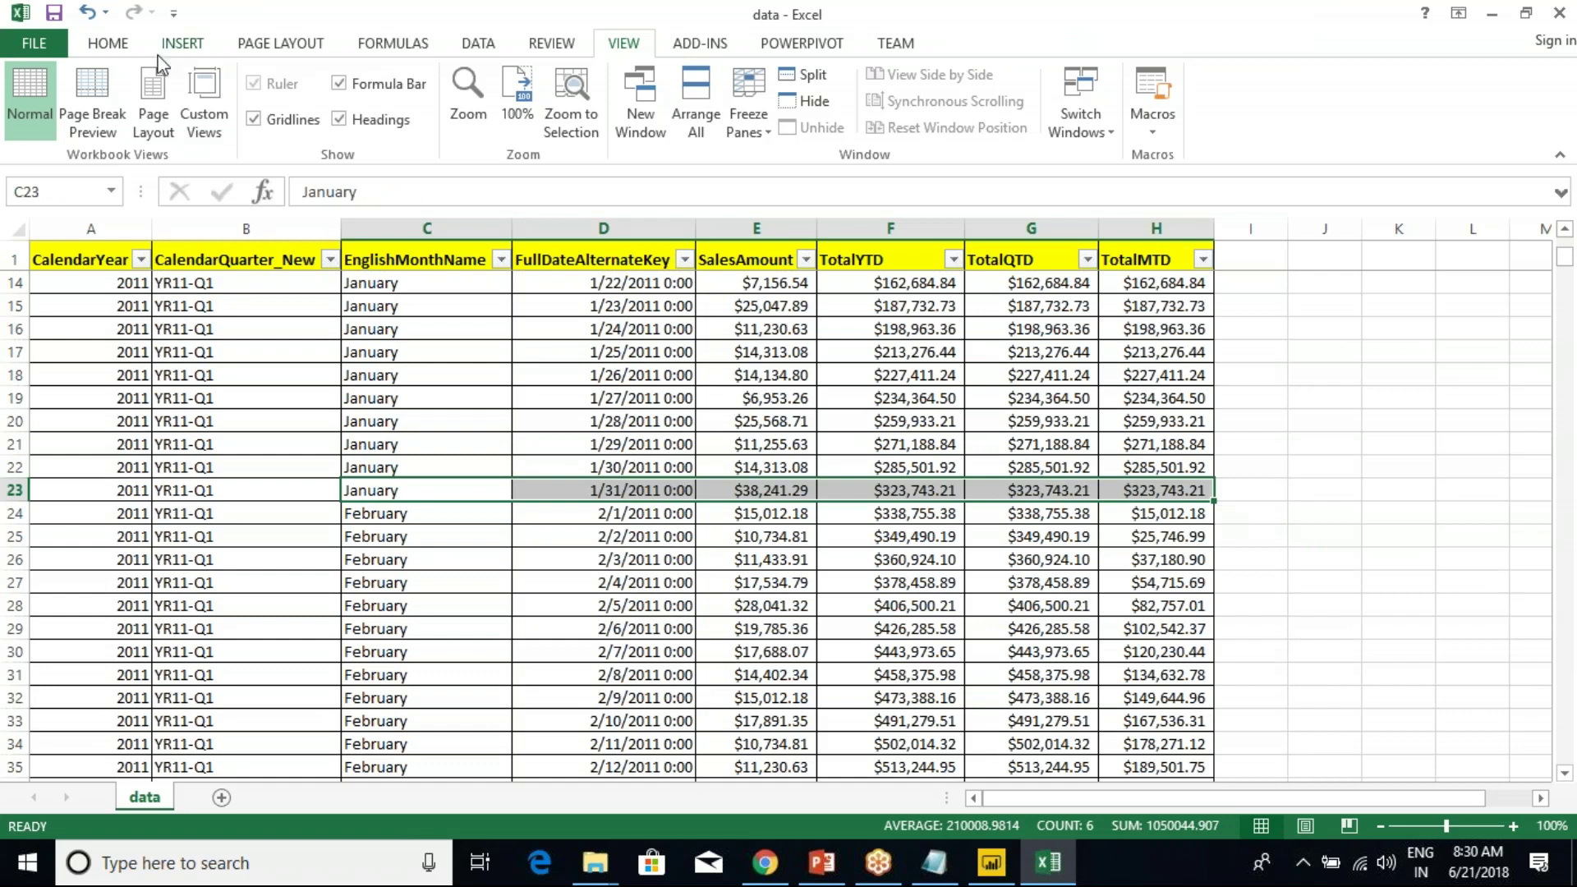
{"action": "left_click", "coordinate": [127, 45]}
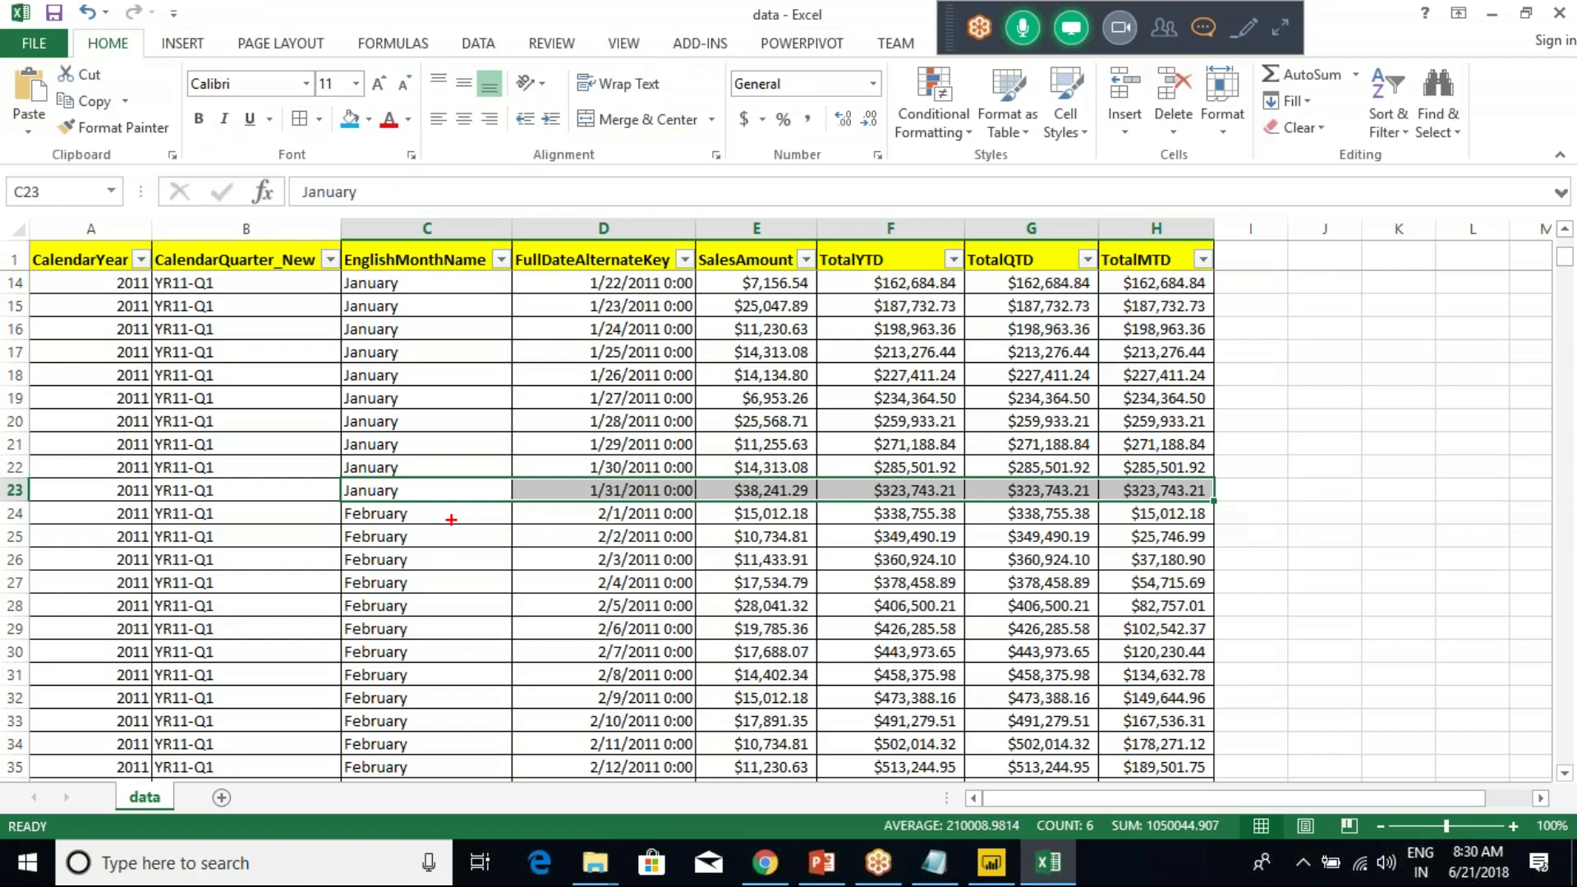
{"action": "left_click_drag", "start_coordinate": [440, 519], "coordinate": [587, 528]}
{"action": "mouse_move", "coordinate": [707, 500]}
{"action": "left_mouse_down"}
{"action": "mouse_move", "coordinate": [801, 528]}
{"action": "mouse_move", "coordinate": [826, 502]}
{"action": "mouse_move", "coordinate": [706, 503]}
{"action": "left_mouse_up"}
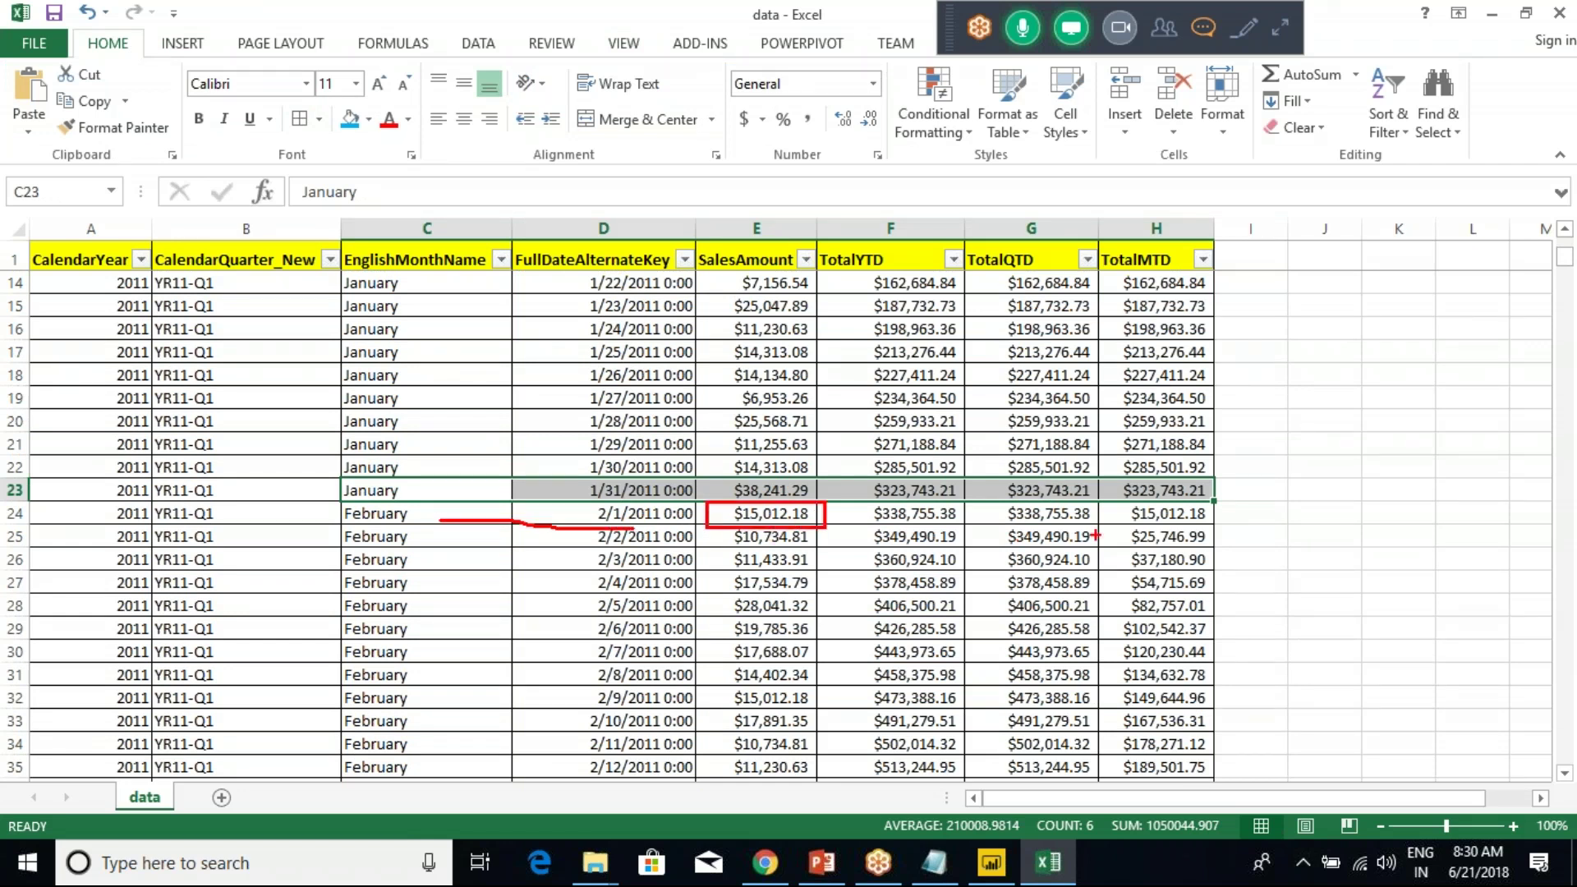
{"action": "mouse_move", "coordinate": [1099, 504]}
{"action": "left_mouse_down"}
{"action": "mouse_move", "coordinate": [1205, 527]}
{"action": "mouse_move", "coordinate": [1108, 505]}
{"action": "left_mouse_up"}
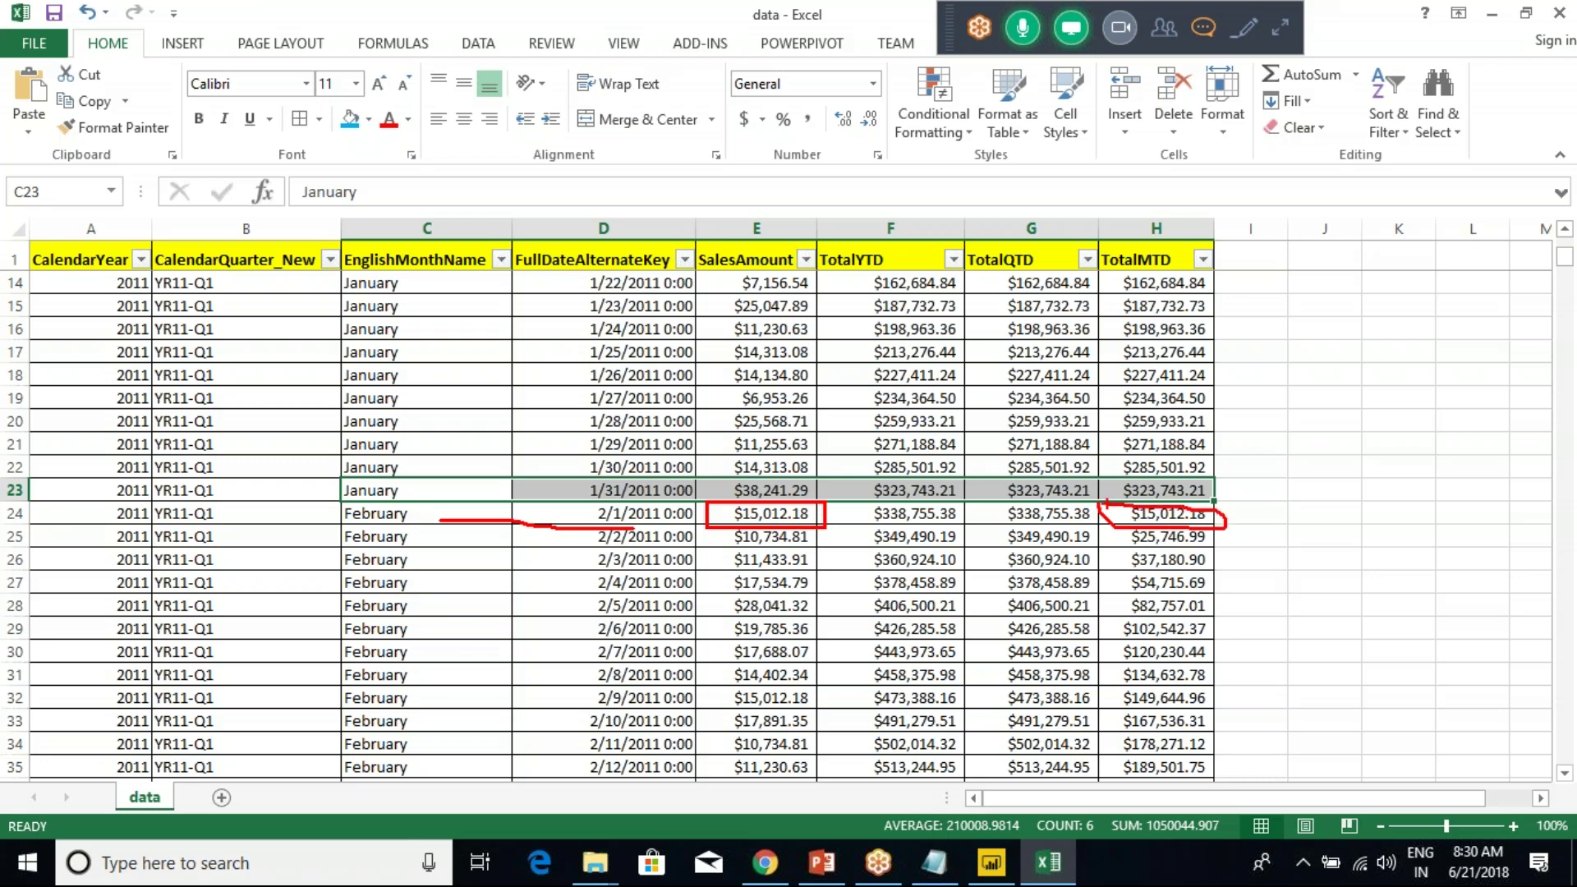
{"action": "left_click_drag", "start_coordinate": [830, 517], "coordinate": [1086, 505]}
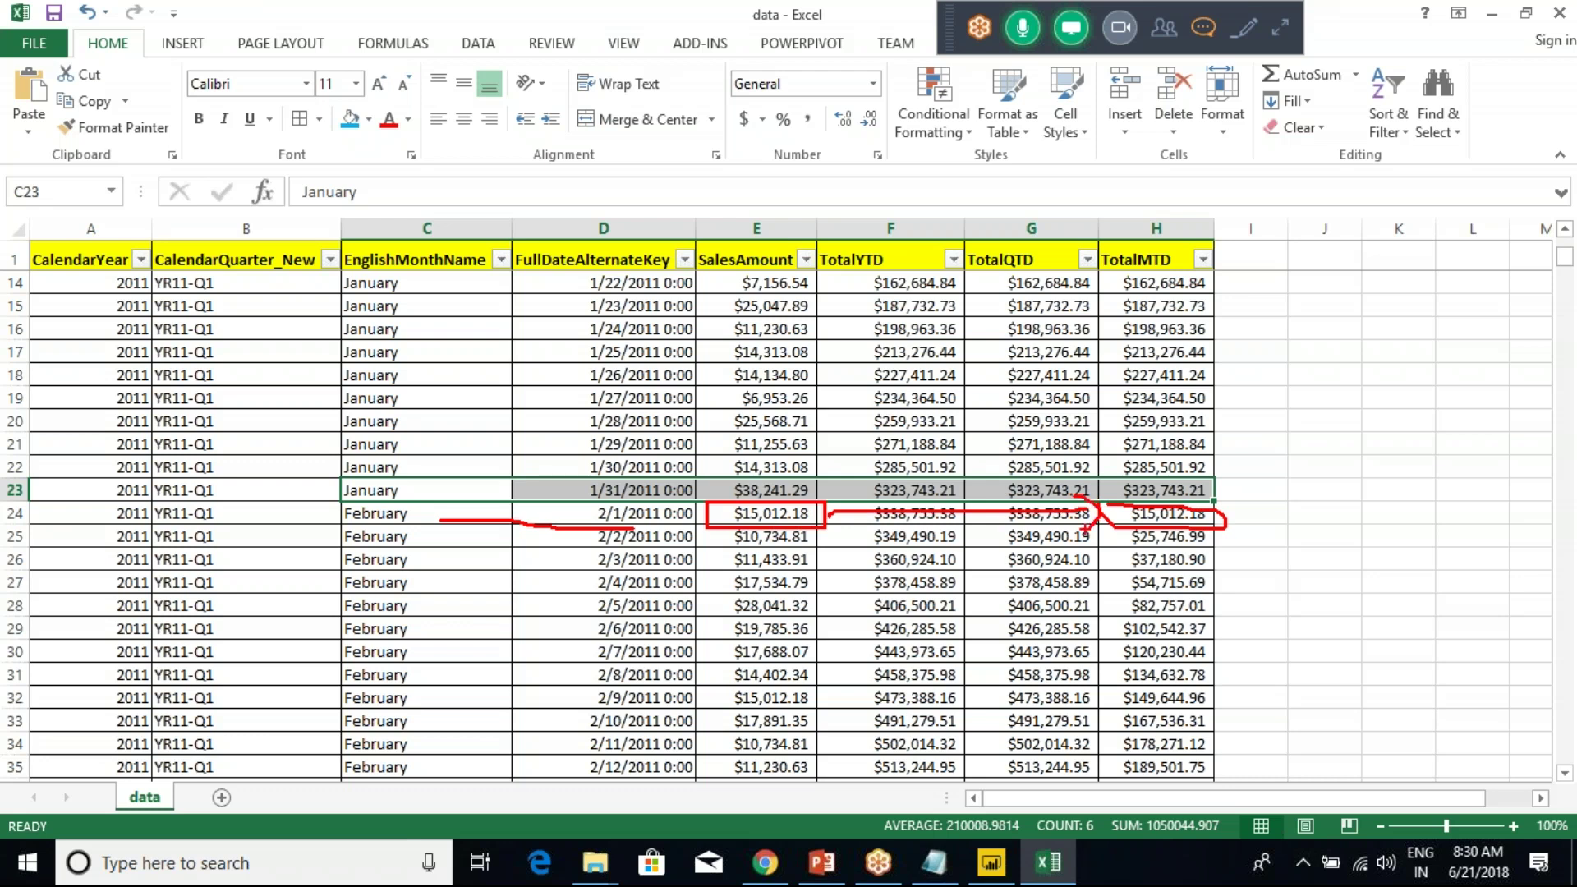
{"action": "key", "text": "Escape"}
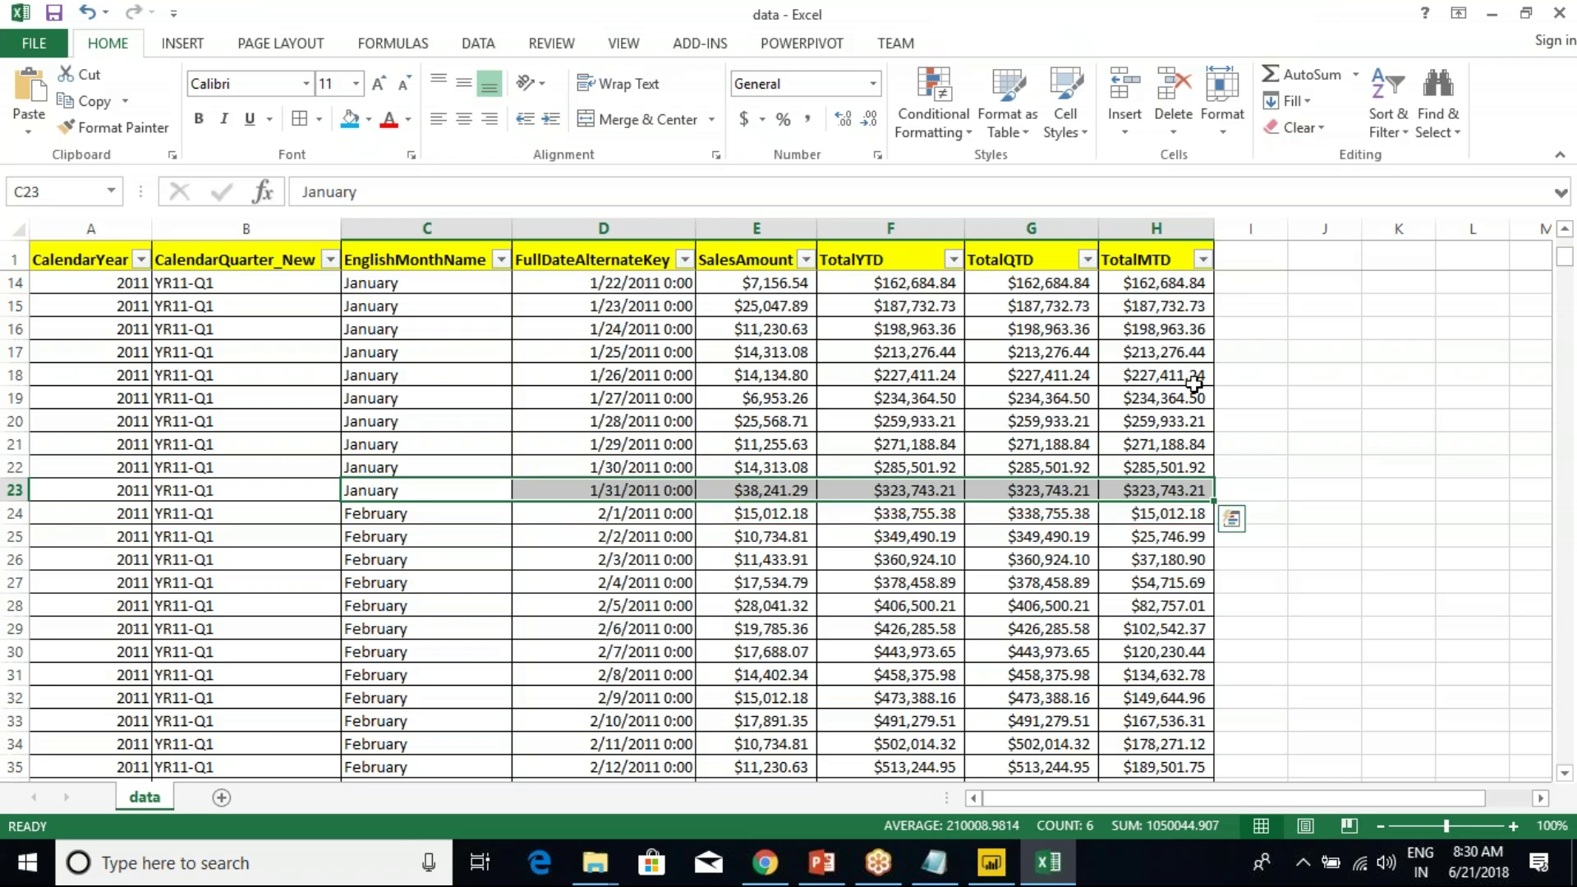
{"action": "left_click", "coordinate": [1167, 261]}
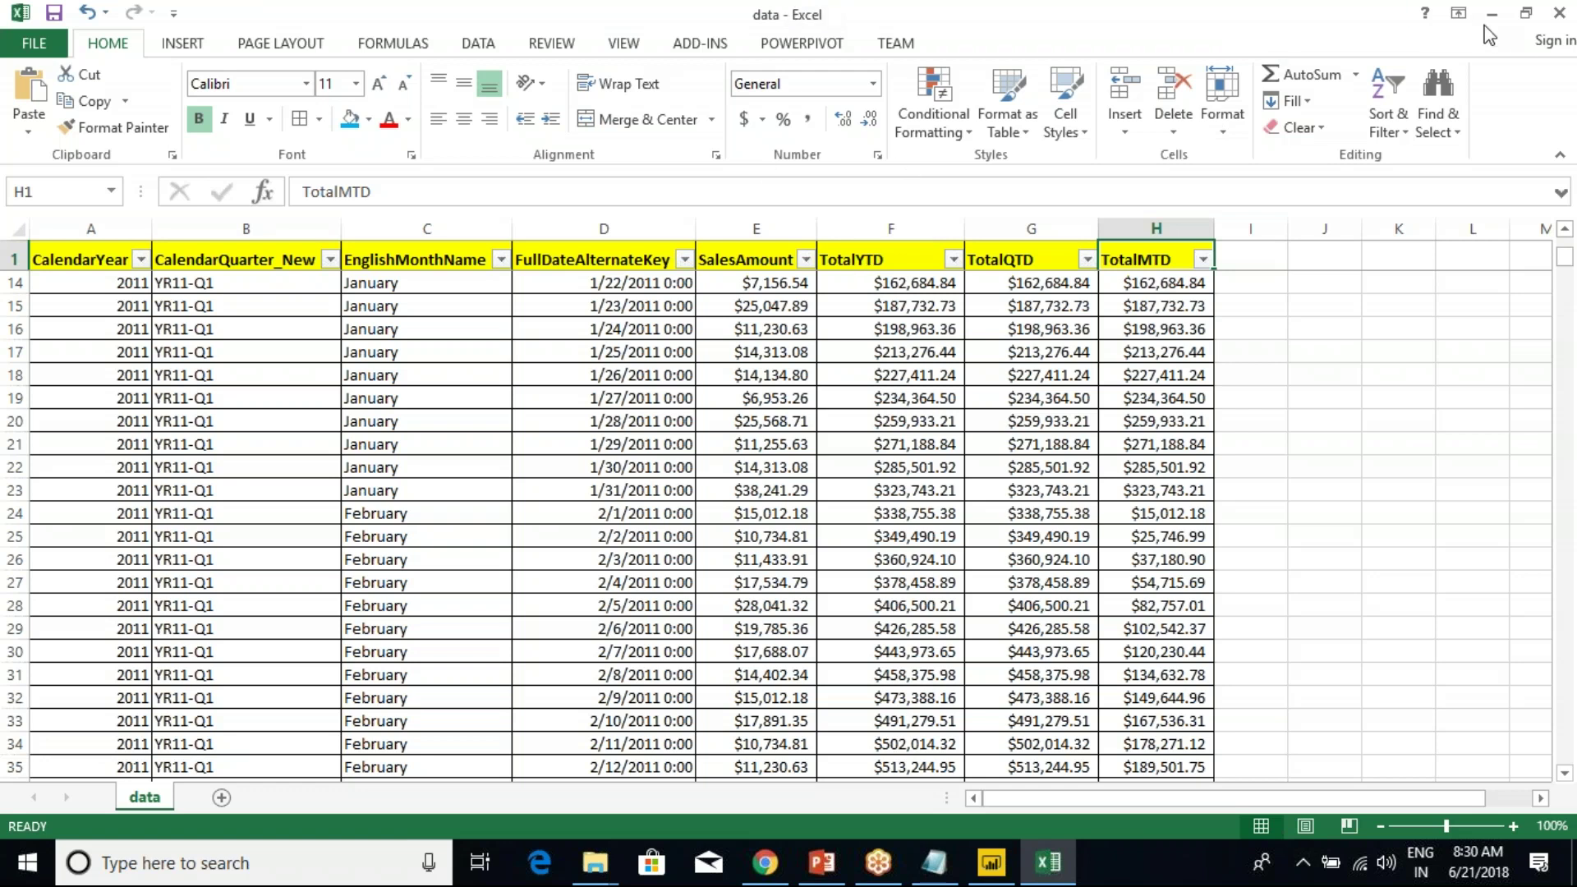
{"action": "left_click", "coordinate": [1144, 322]}
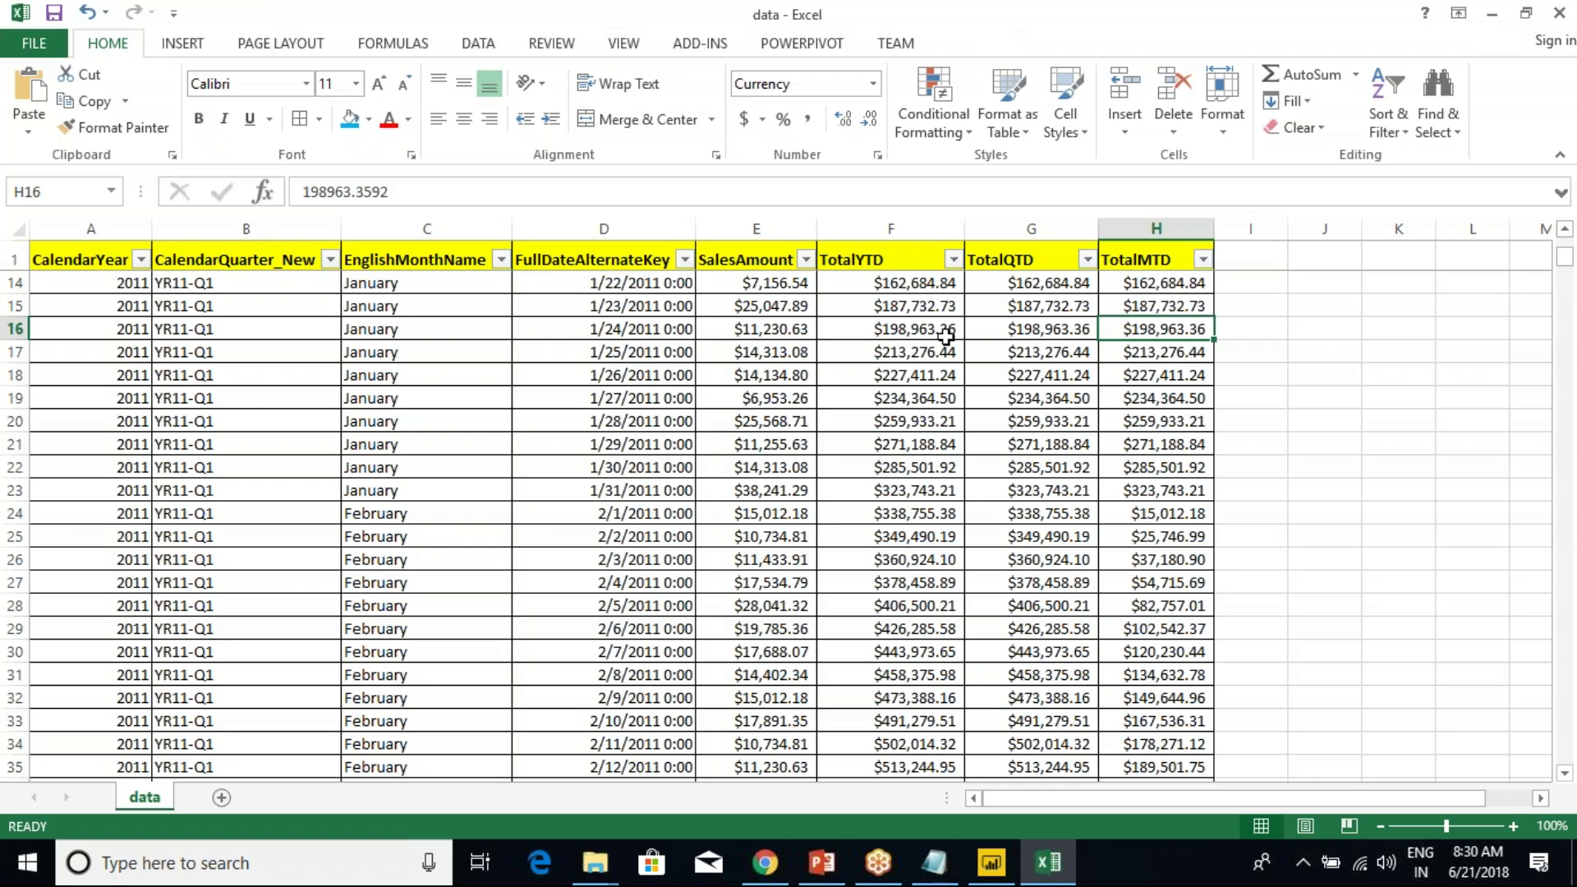
Check today's date on the system clock, look through the January to April 2011 rows and return to the first record.
{"action": "mouse_move", "coordinate": [1494, 875]}
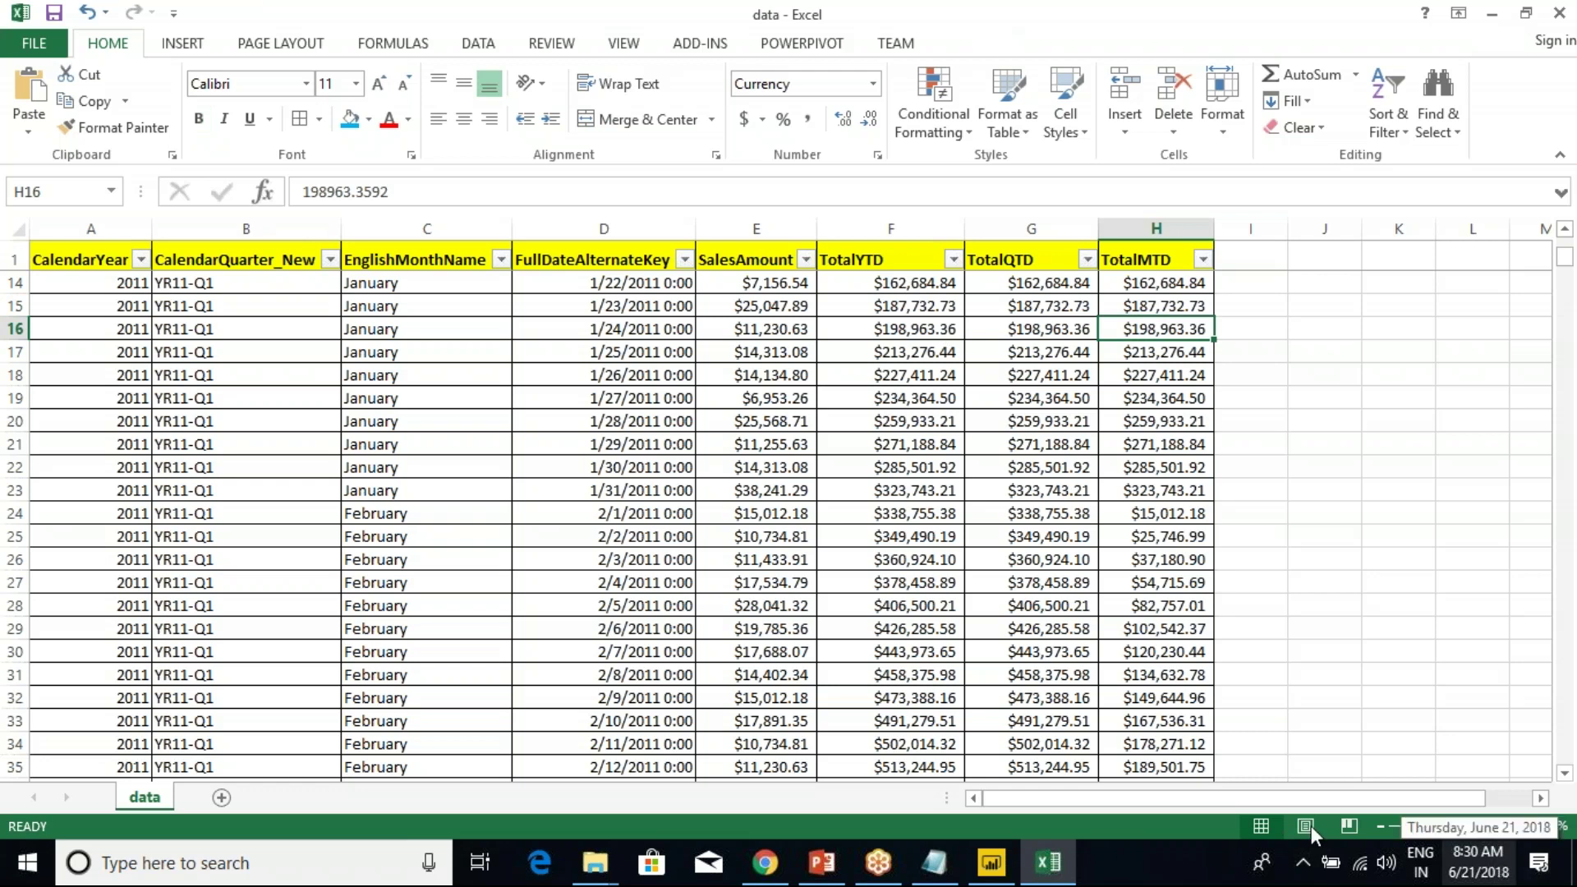
{"action": "left_click", "coordinate": [118, 416]}
{"action": "scroll", "coordinate": [118, 416], "scroll_direction": "down", "scroll_amount": 14}
{"action": "scroll", "coordinate": [117, 416], "scroll_direction": "down", "scroll_amount": 7}
{"action": "scroll", "coordinate": [118, 416], "scroll_direction": "up", "scroll_amount": 5}
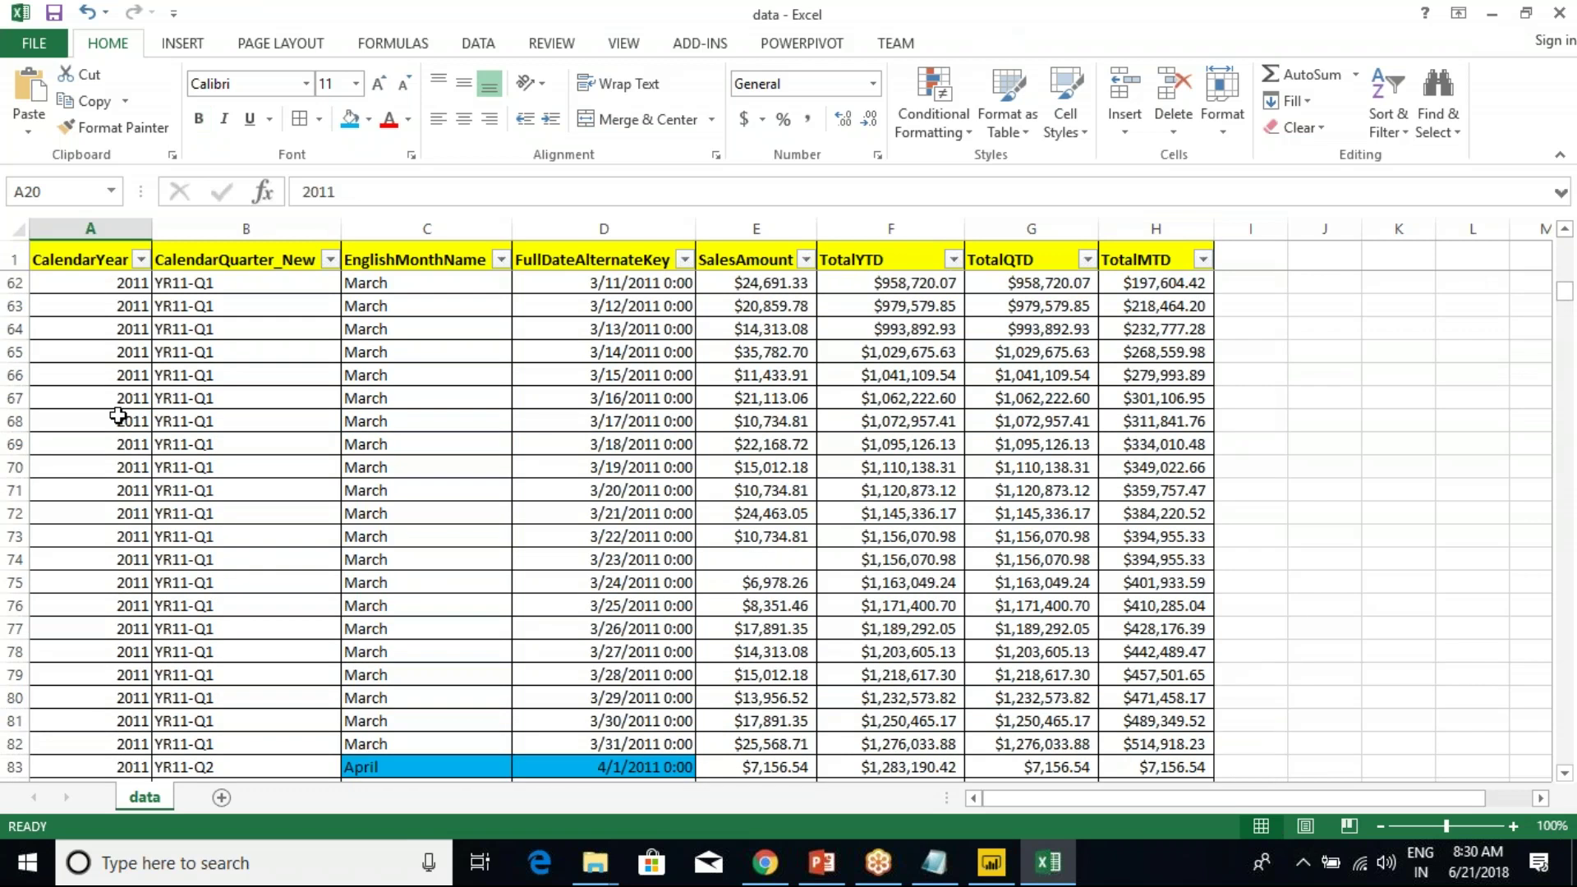
{"action": "scroll", "coordinate": [1002, 747], "scroll_direction": "up", "scroll_amount": 7}
{"action": "left_click", "coordinate": [928, 515]}
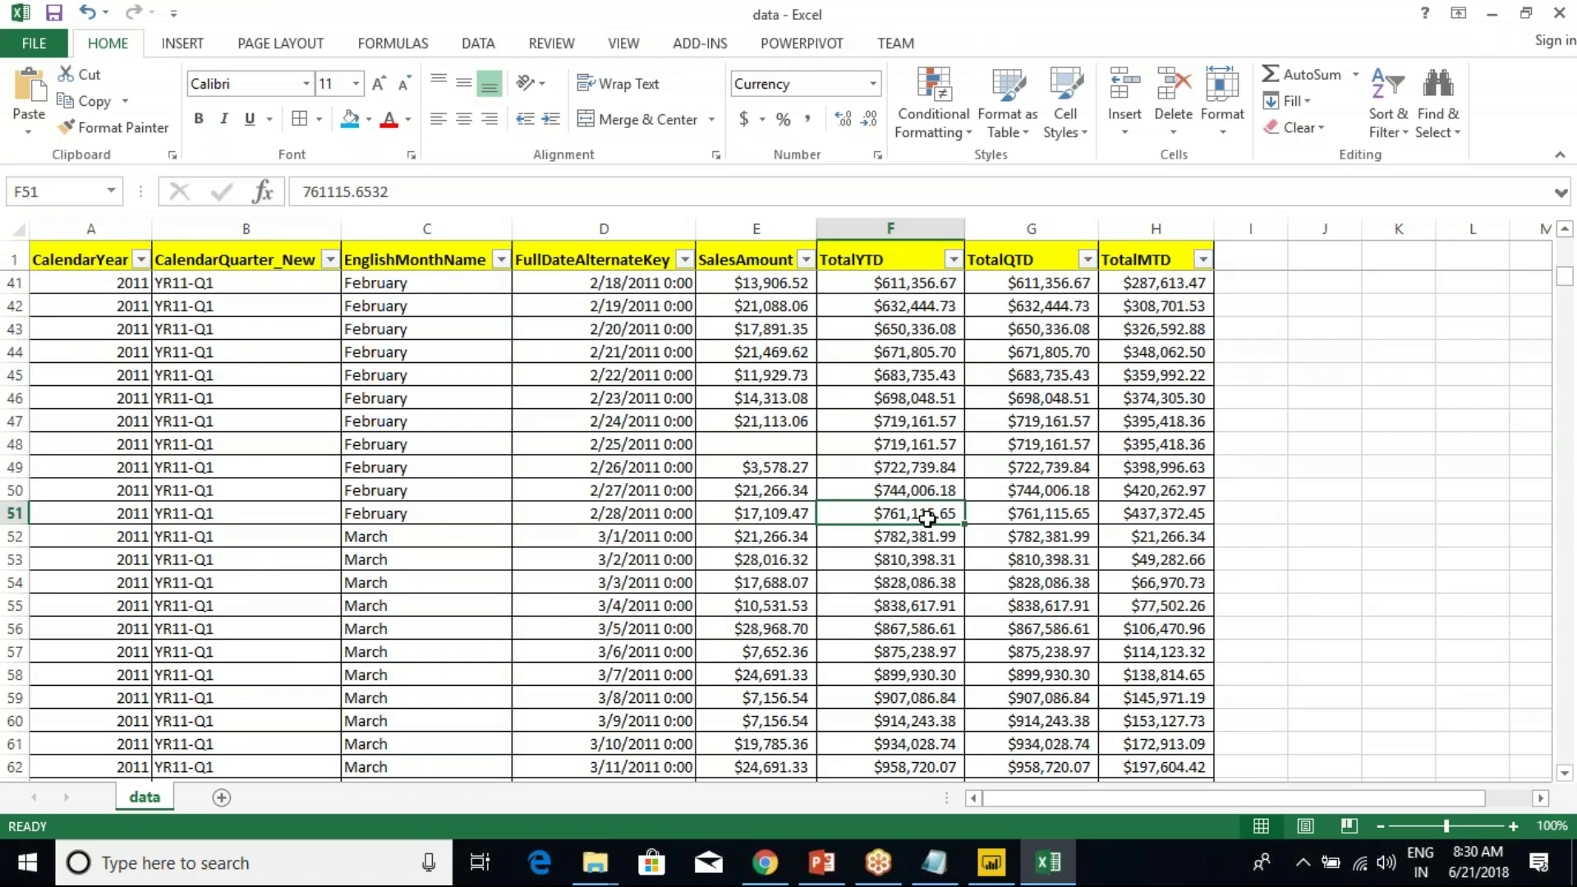
{"action": "key", "text": "ctrl+Home"}
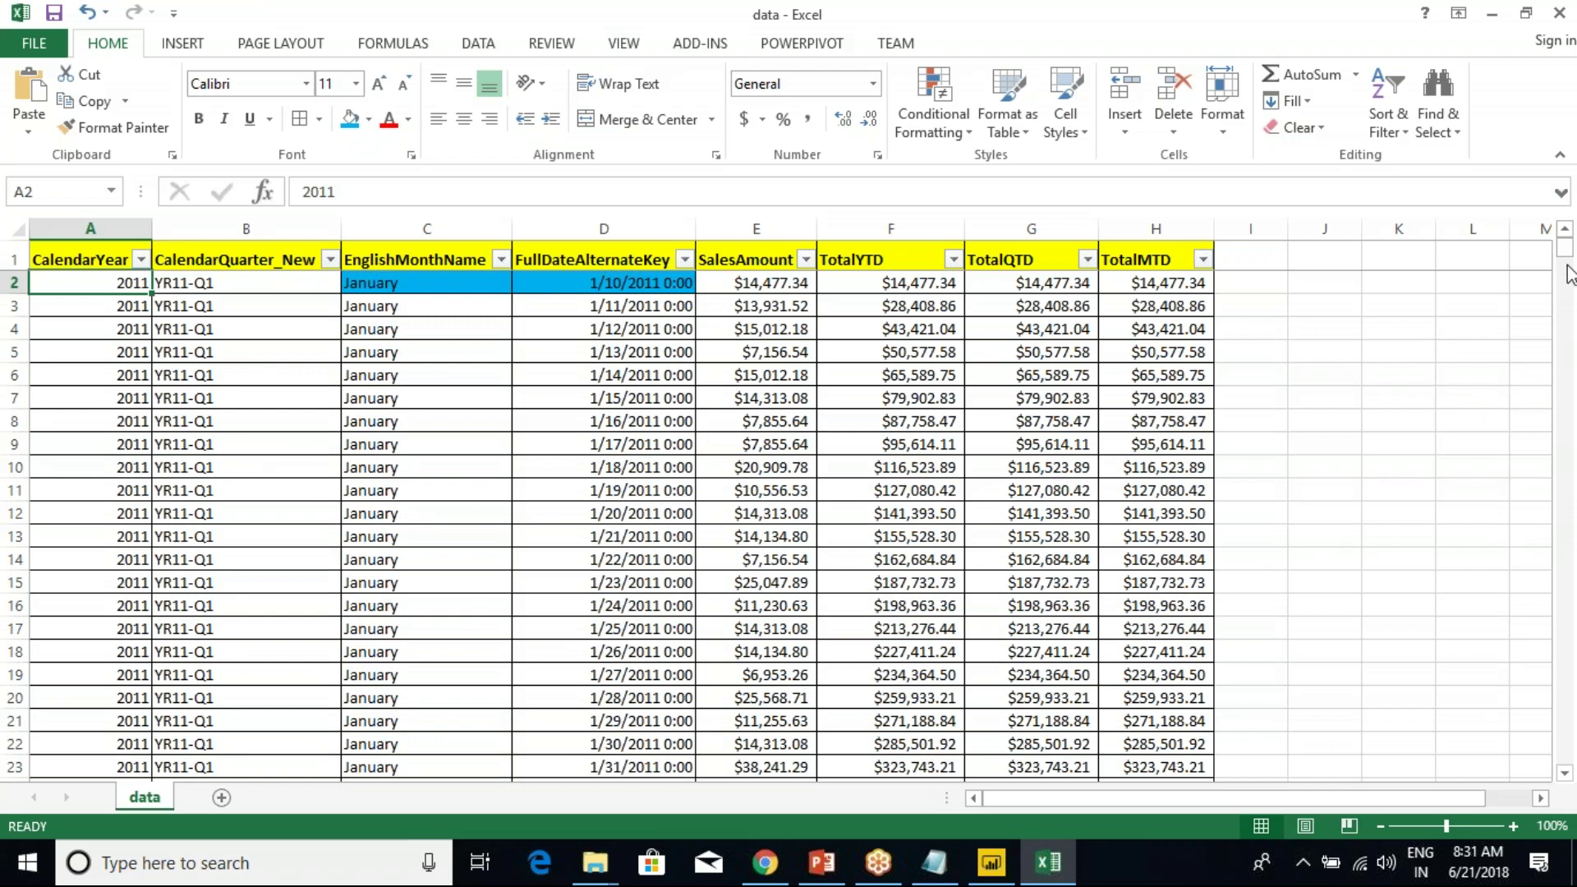
Find the June 21, 2011 row and select its quarter, month and date cells B164:D164.
{"action": "left_click_drag", "start_coordinate": [1562, 257], "coordinate": [1564, 376]}
{"action": "left_click", "coordinate": [398, 446]}
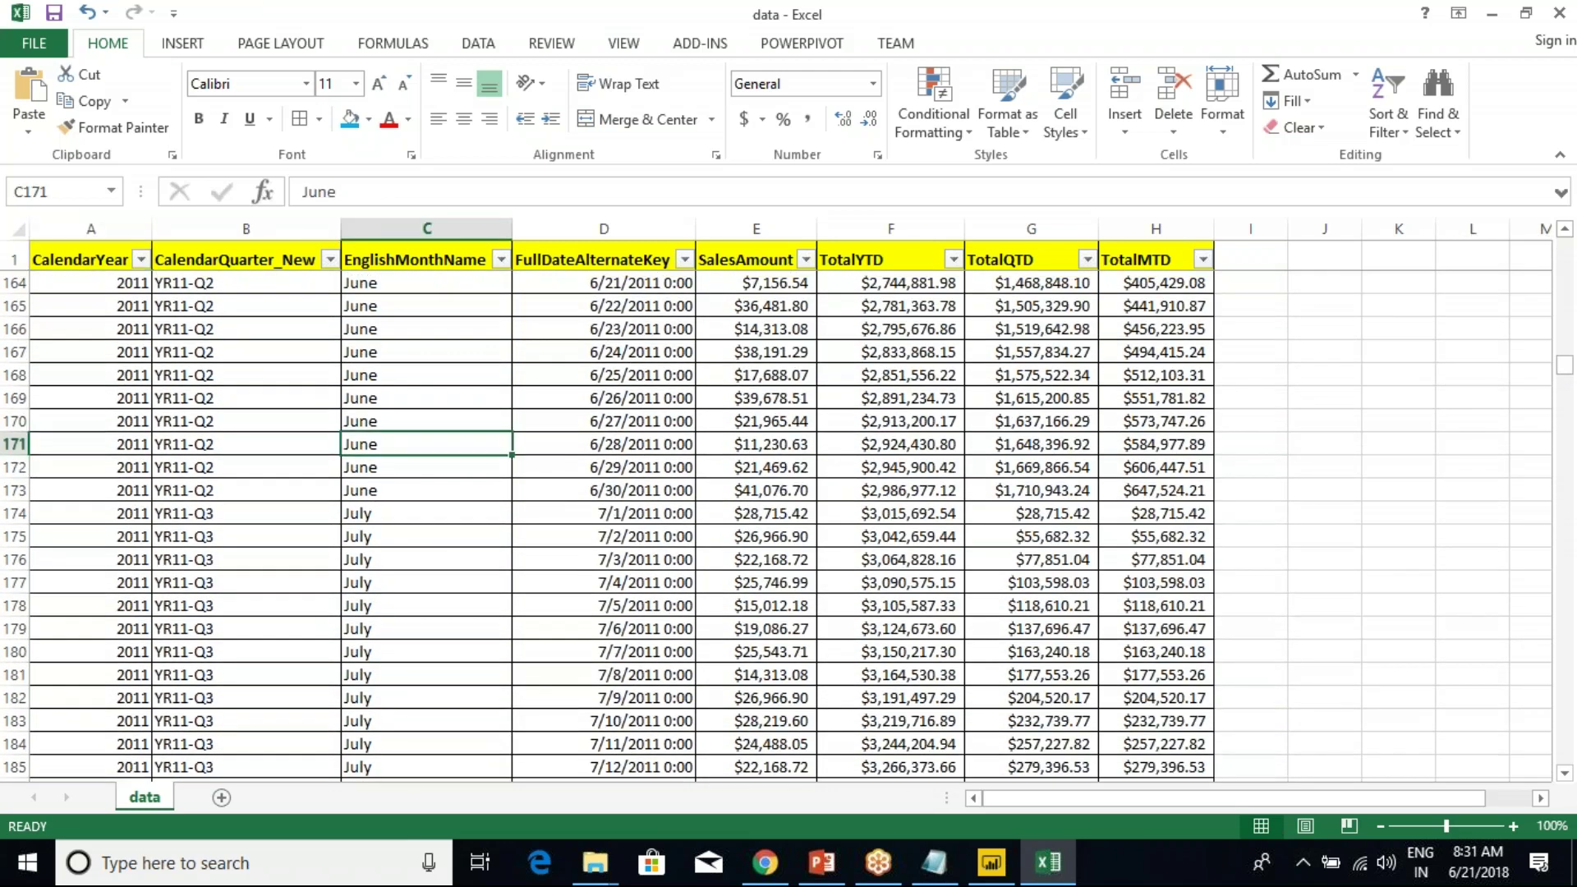
{"action": "scroll", "coordinate": [406, 500], "scroll_direction": "up", "scroll_amount": 5}
{"action": "scroll", "coordinate": [406, 500], "scroll_direction": "up", "scroll_amount": 5}
{"action": "scroll", "coordinate": [427, 561], "scroll_direction": "down", "scroll_amount": 3}
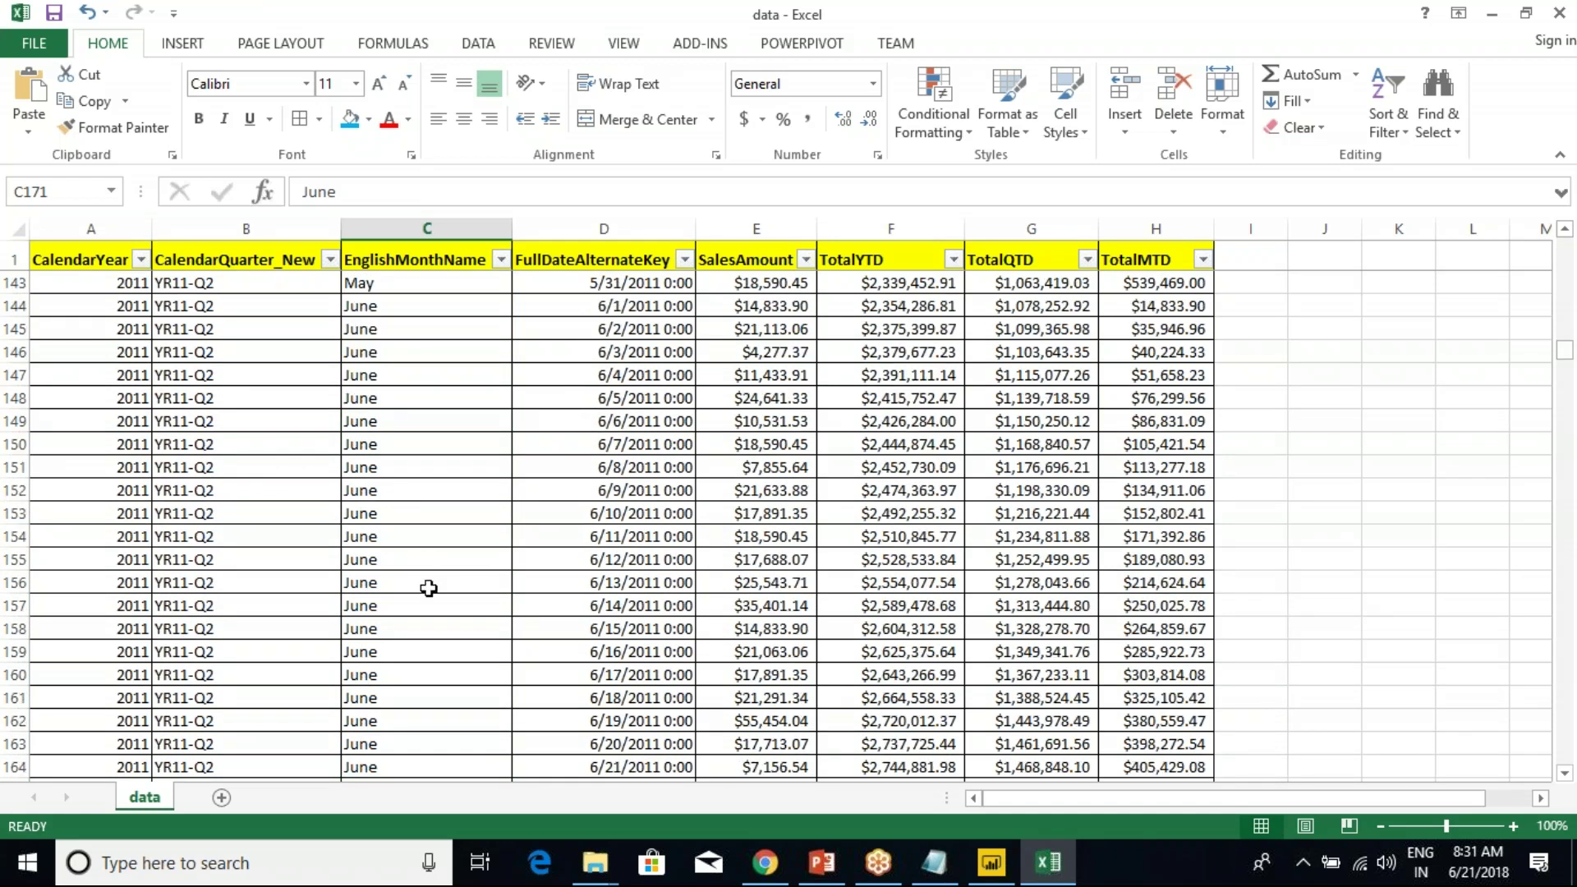
{"action": "left_click_drag", "start_coordinate": [317, 747], "coordinate": [628, 750]}
{"action": "left_click_drag", "start_coordinate": [328, 772], "coordinate": [585, 754]}
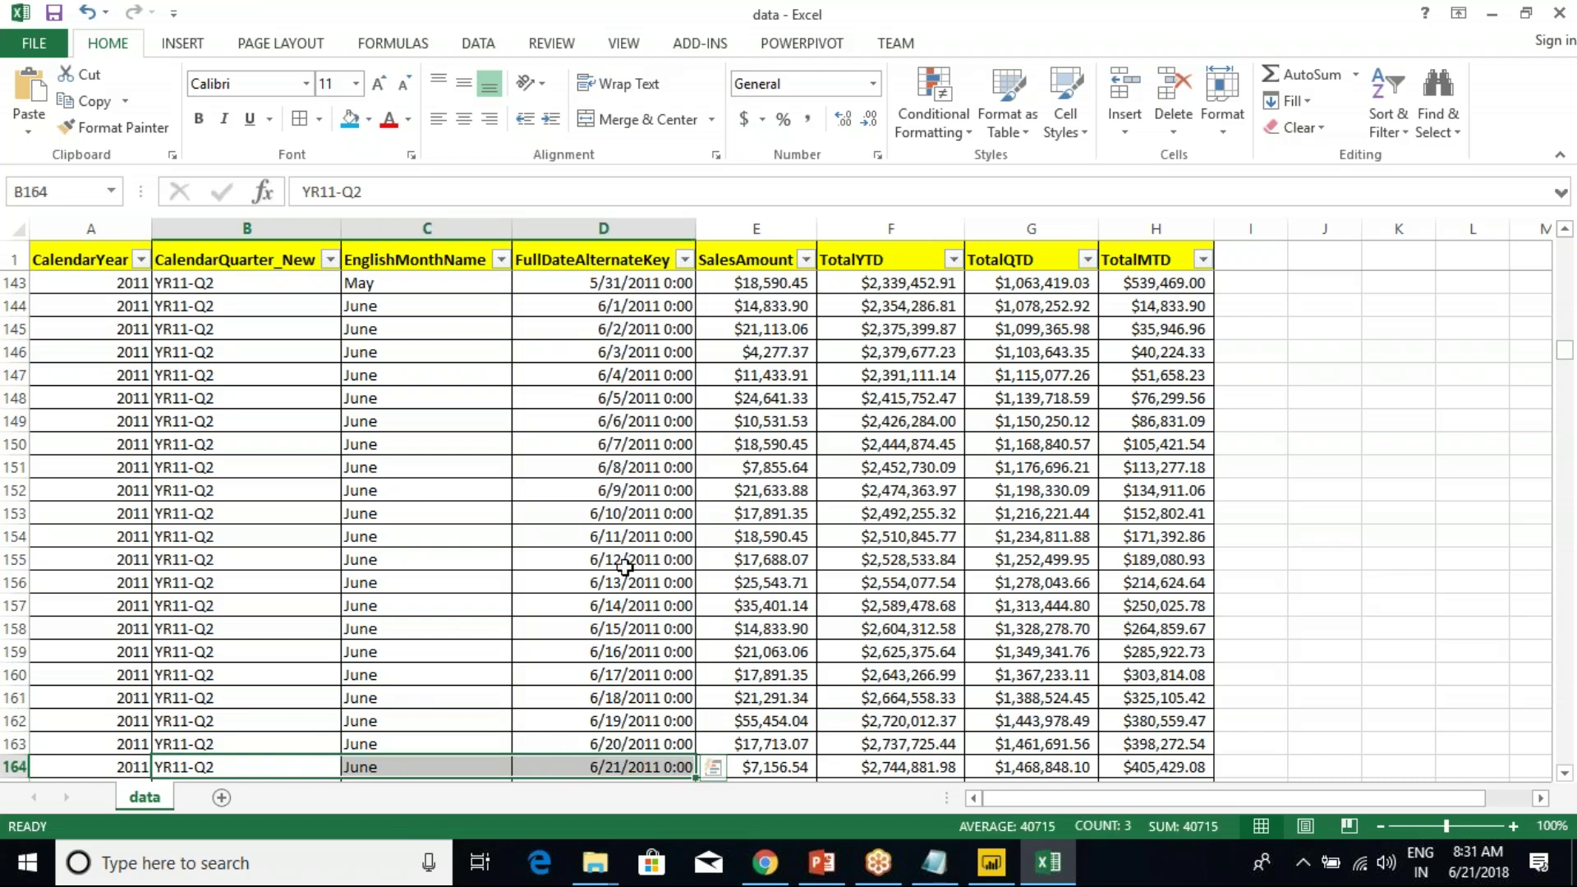
Examine the SalesAmount for June 21, 2011 in E164 and select the preceding daily sales with it as E154:E164.
{"action": "scroll", "coordinate": [626, 567], "scroll_direction": "down", "scroll_amount": 3}
{"action": "left_click", "coordinate": [773, 565]}
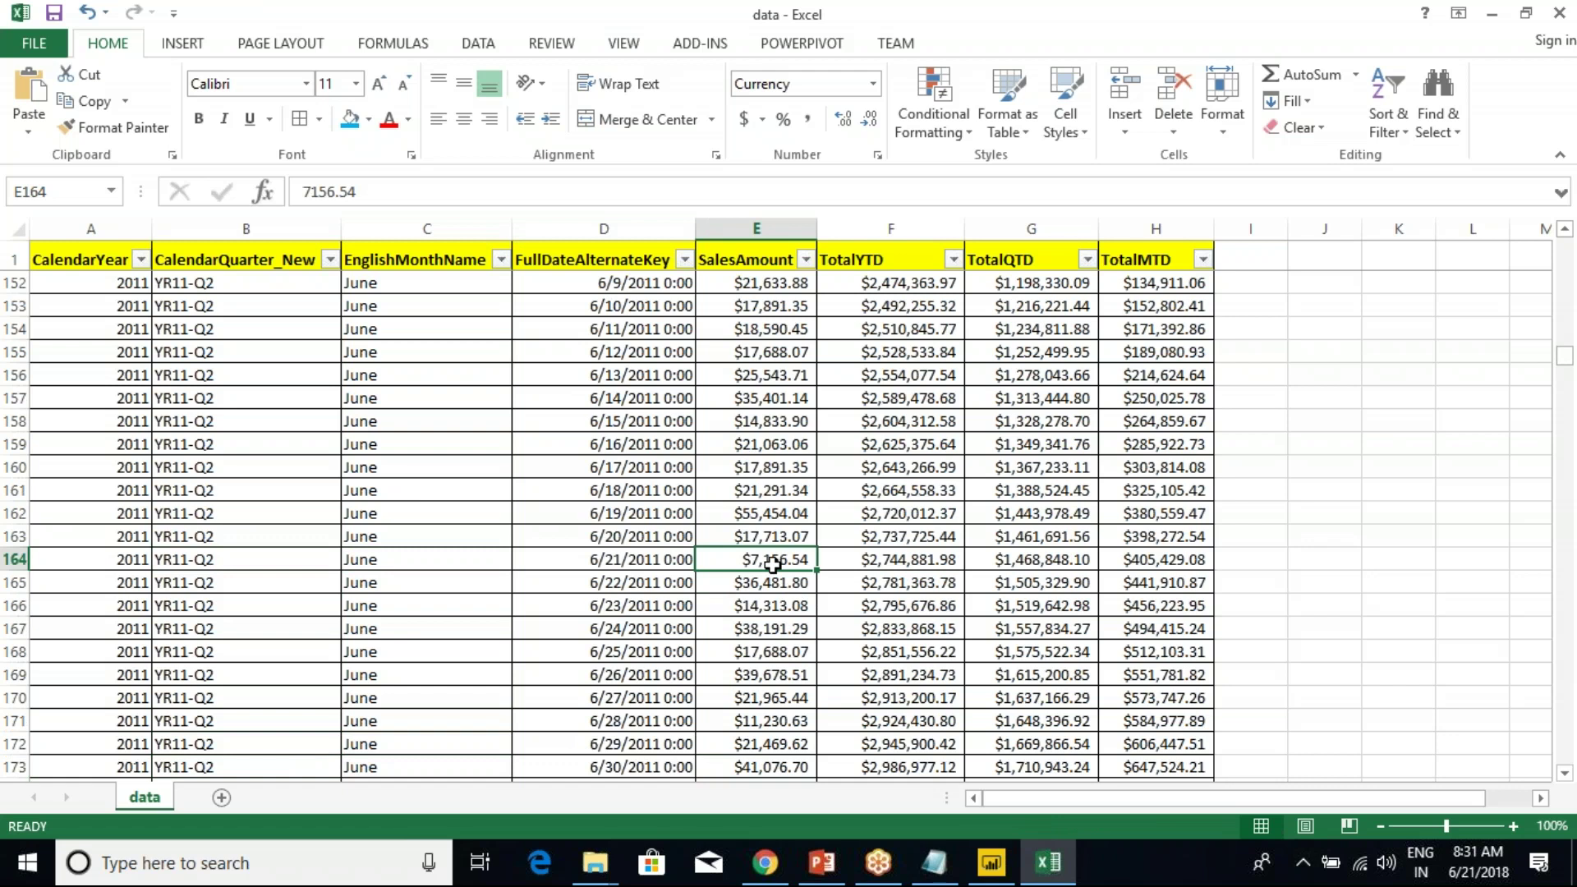
{"action": "left_click", "coordinate": [743, 538]}
{"action": "left_click", "coordinate": [754, 562]}
{"action": "left_click_drag", "start_coordinate": [756, 329], "coordinate": [781, 559]}
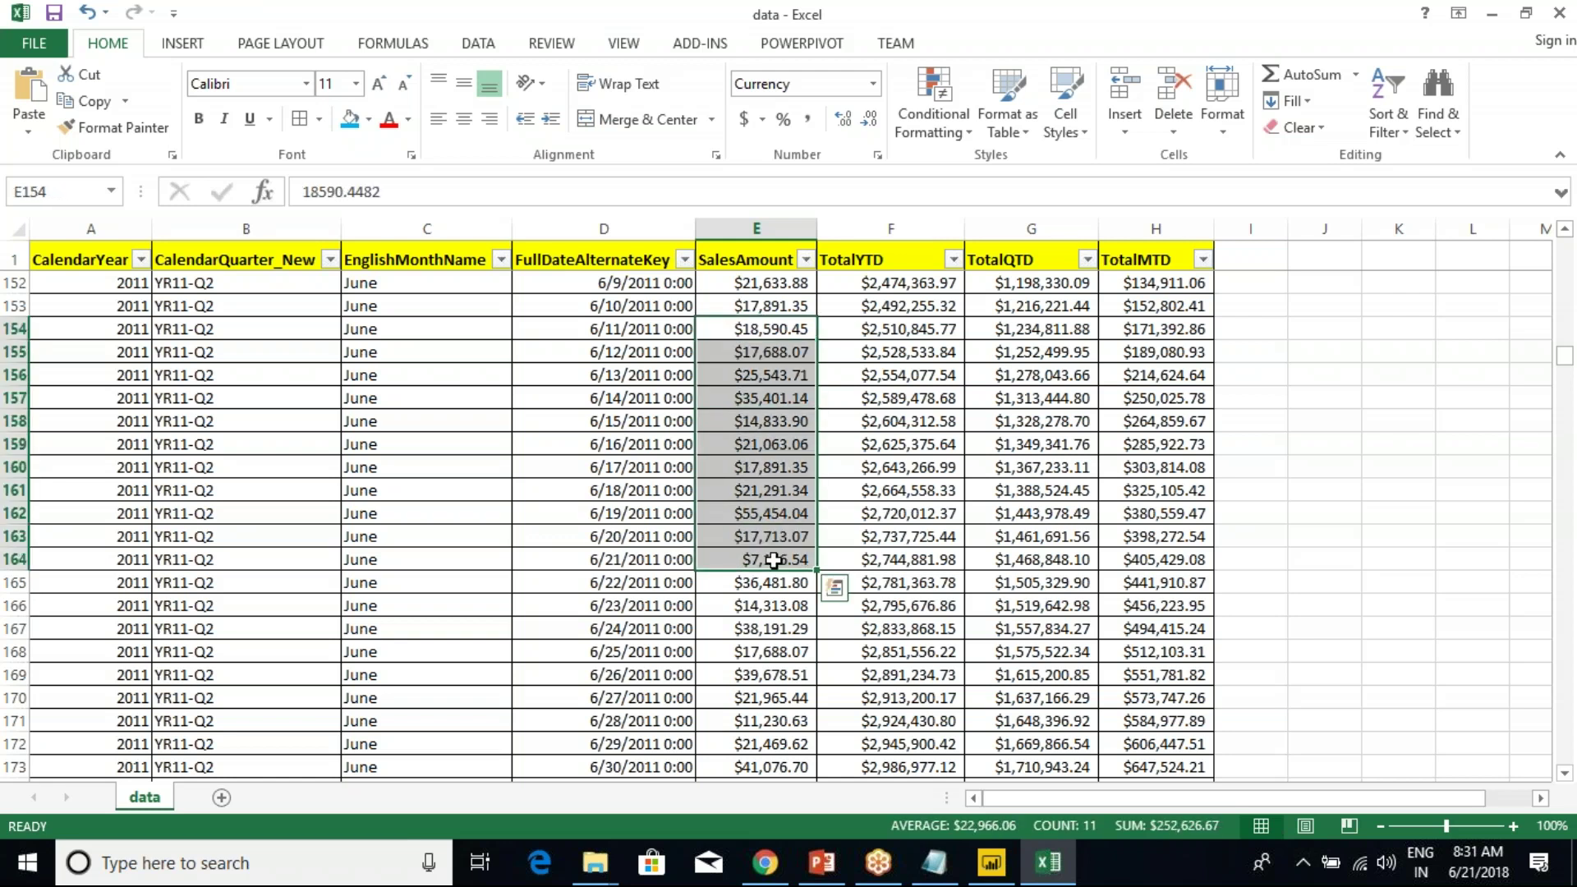
Compare the SalesAmount and TotalYTD values for June 20 and 21, 2011, selecting the cells E163:F164 together.
{"action": "left_click", "coordinate": [869, 558]}
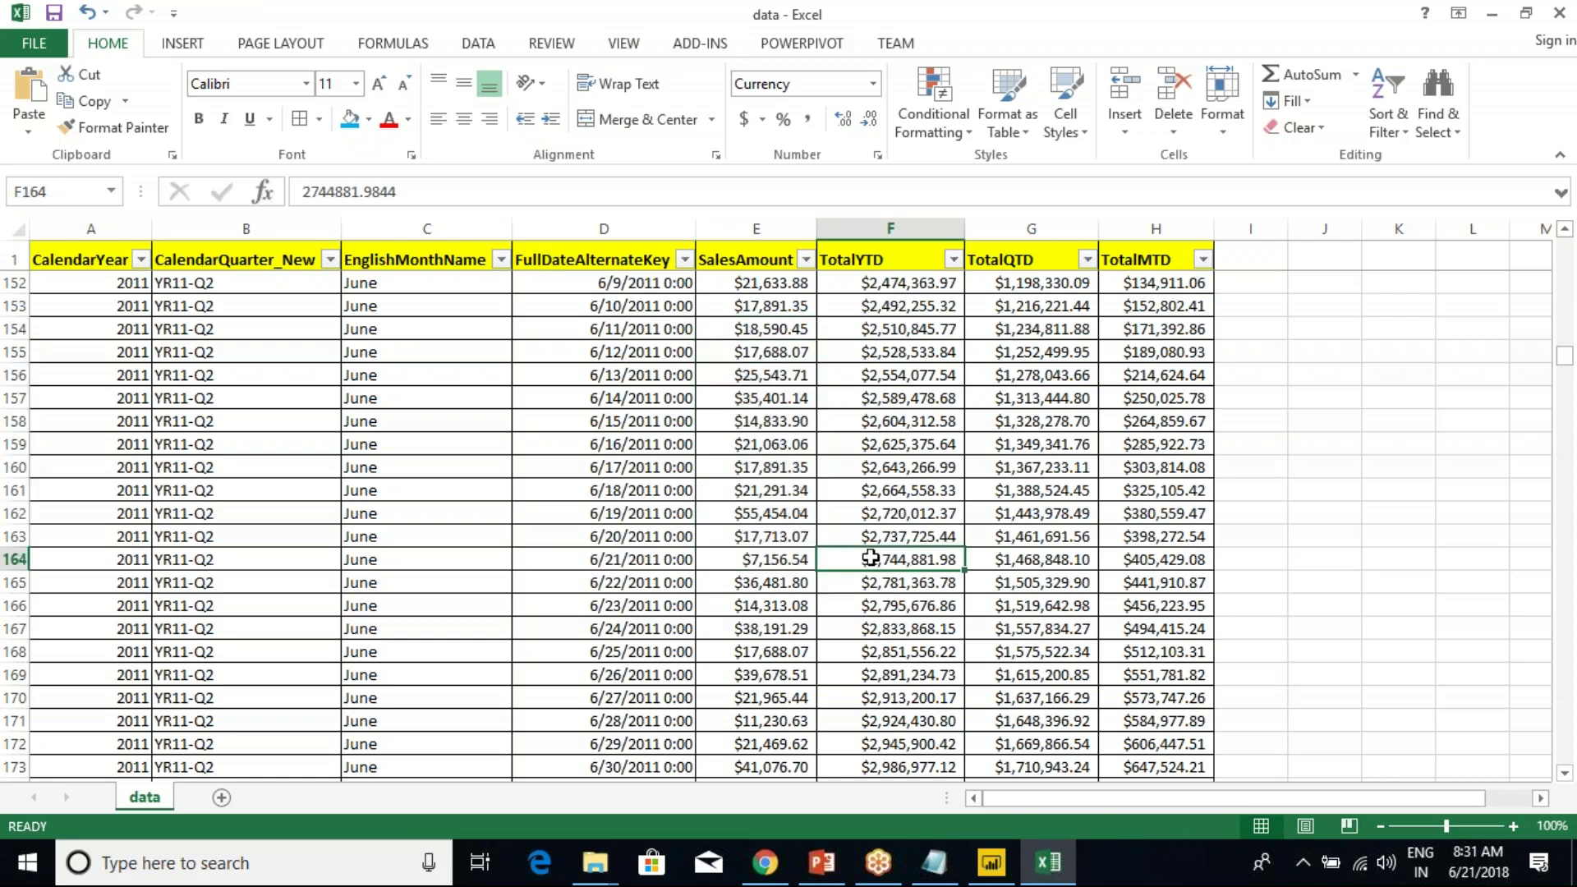
{"action": "left_click", "coordinate": [790, 559]}
{"action": "left_click", "coordinate": [871, 560]}
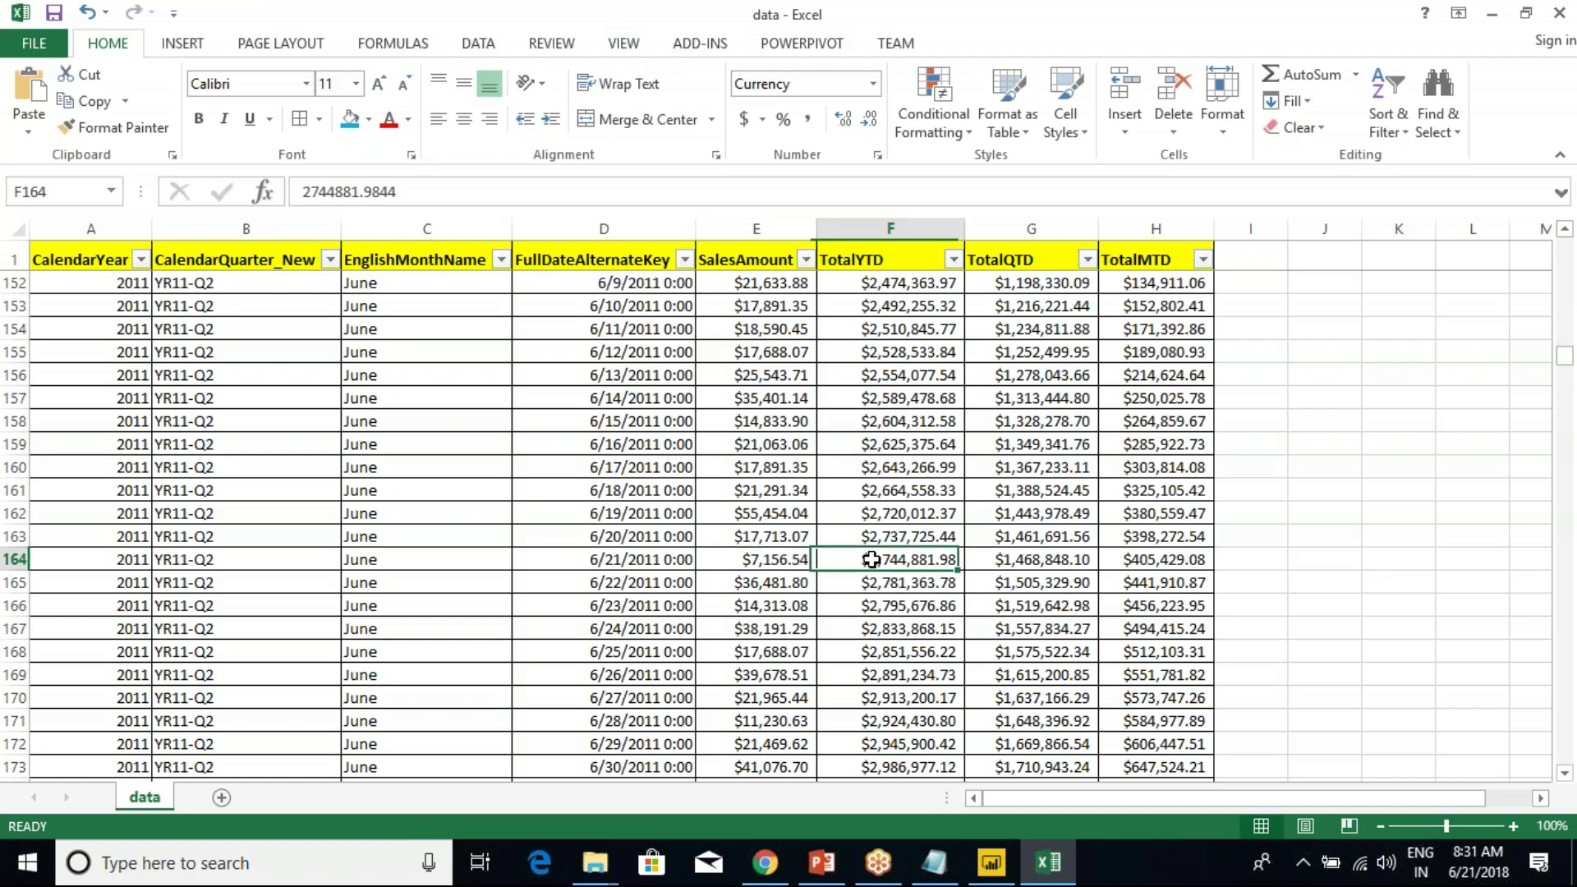
{"action": "left_click", "coordinate": [779, 559]}
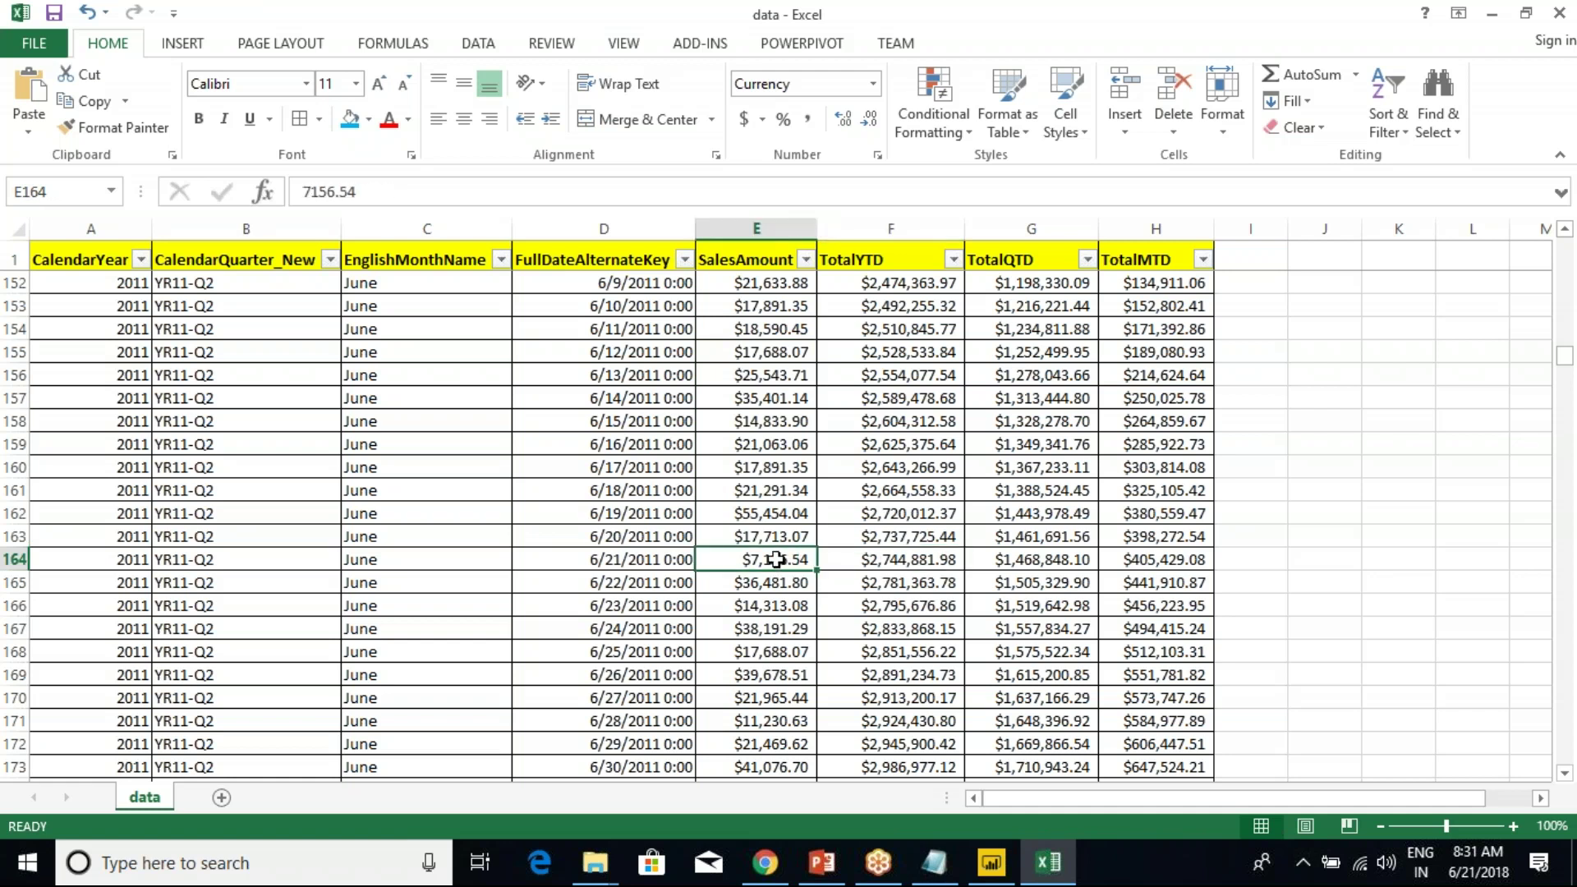
{"action": "left_click", "coordinate": [772, 537]}
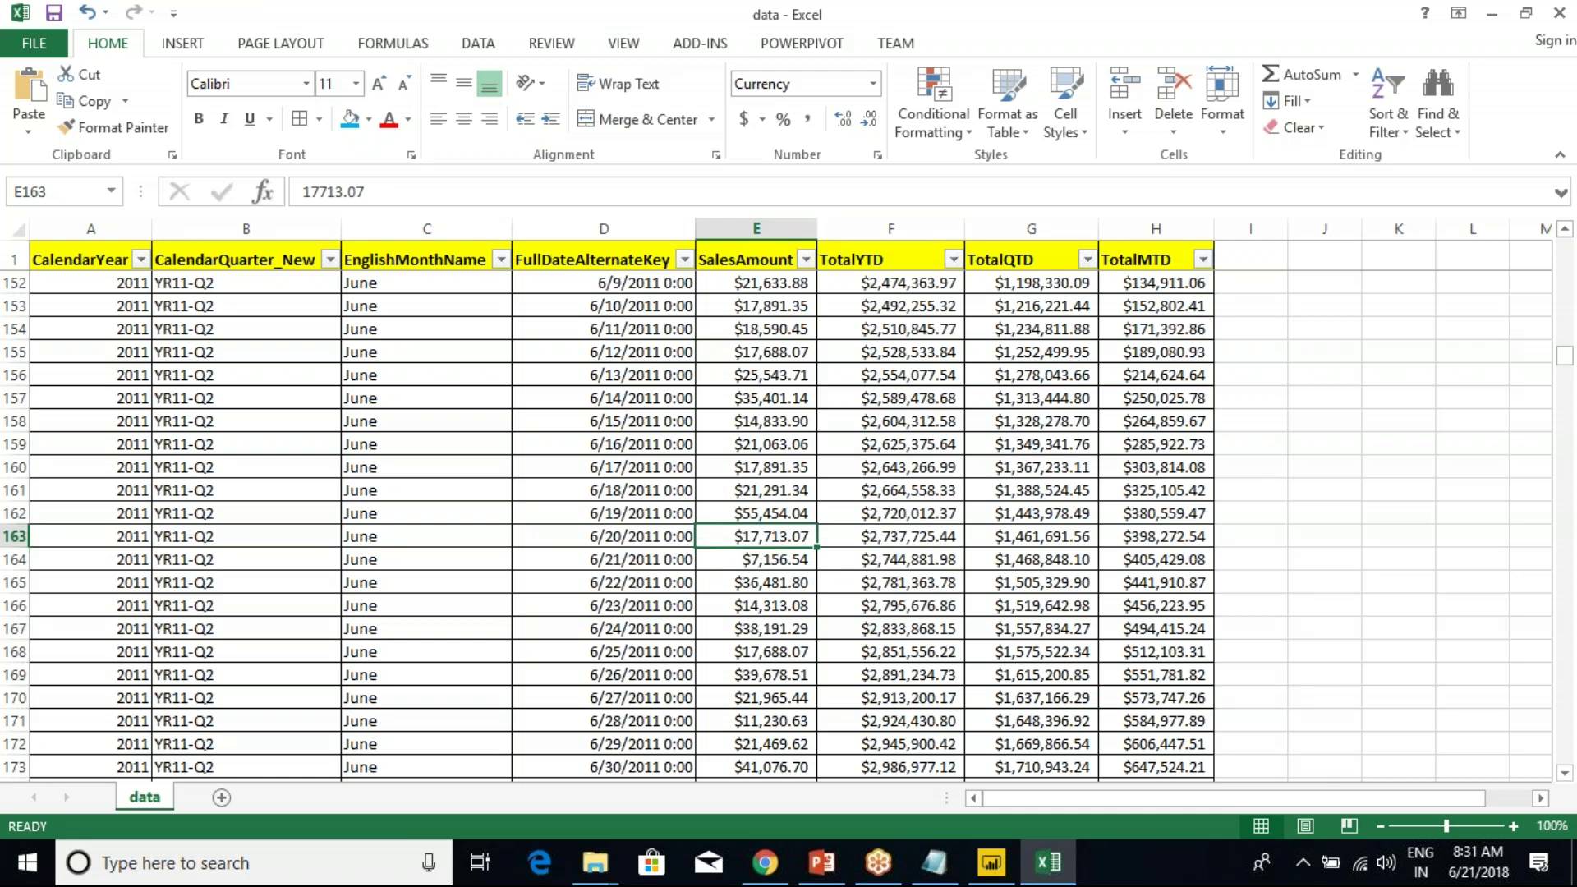
{"action": "left_click", "coordinate": [762, 562]}
{"action": "left_click_drag", "start_coordinate": [758, 538], "coordinate": [885, 556]}
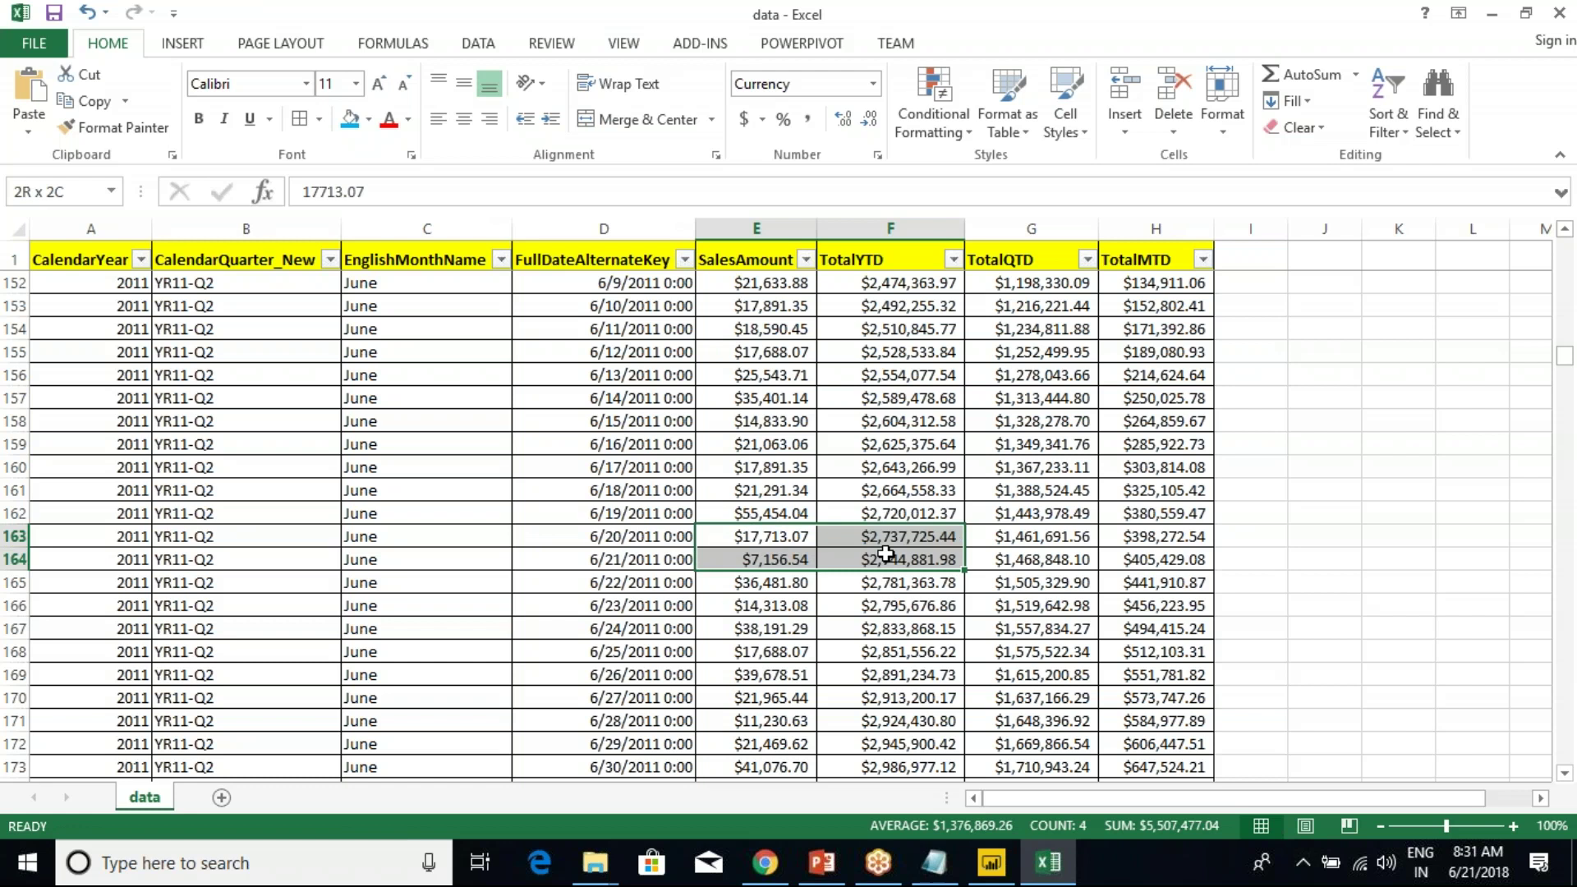
Compare the SalesAmount values for June 20 to 22, 2011, then select the June 21 TotalYTD in F164.
{"action": "left_click", "coordinate": [776, 557]}
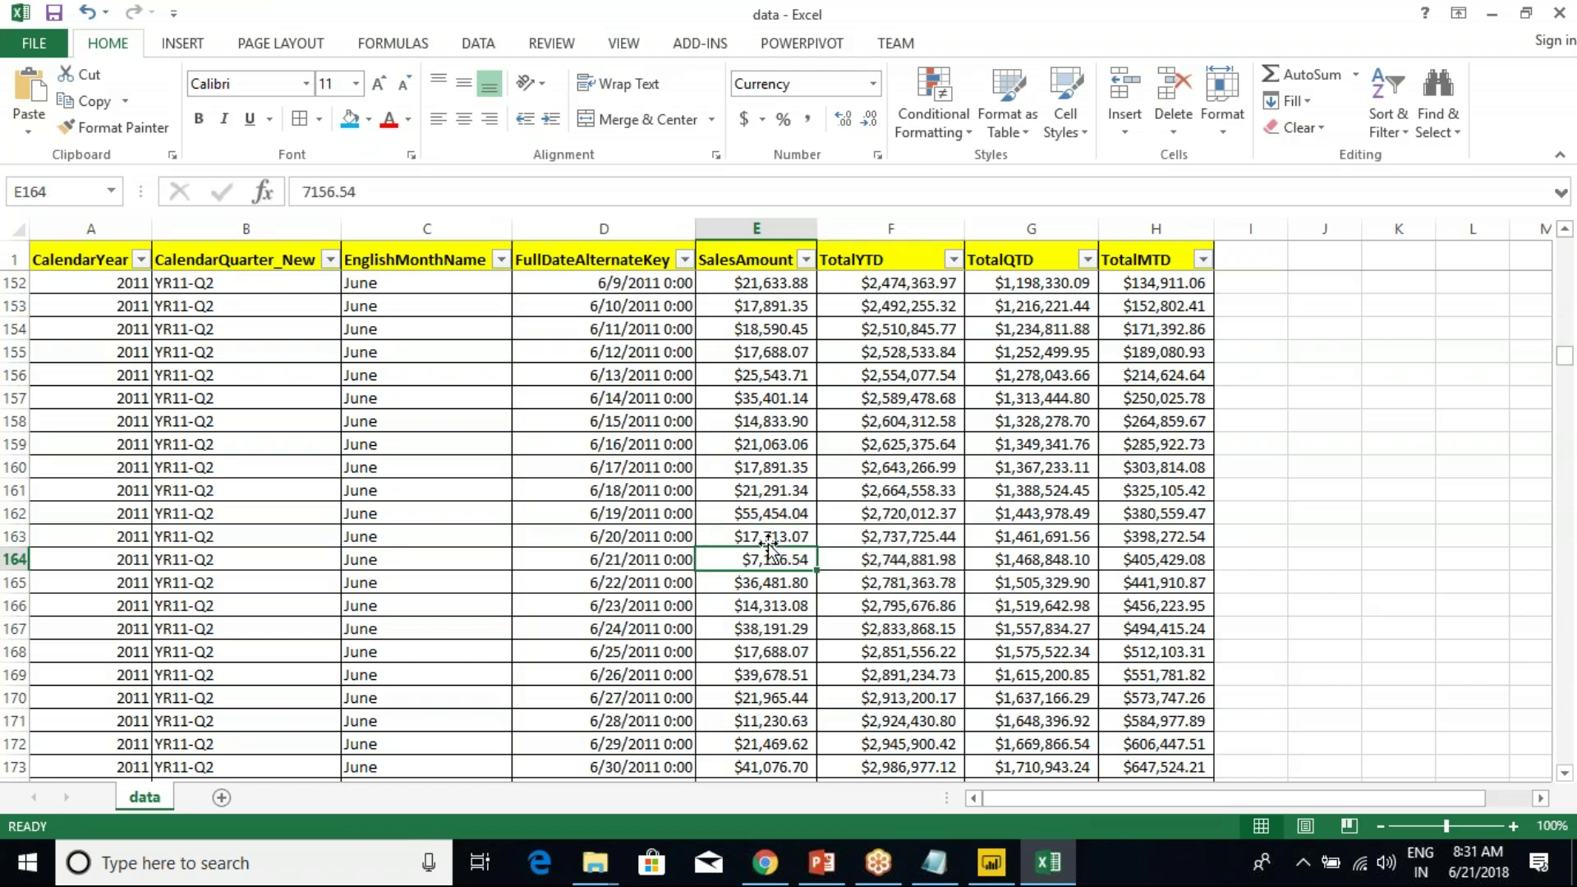
{"action": "left_click", "coordinate": [768, 543]}
{"action": "left_click", "coordinate": [764, 560]}
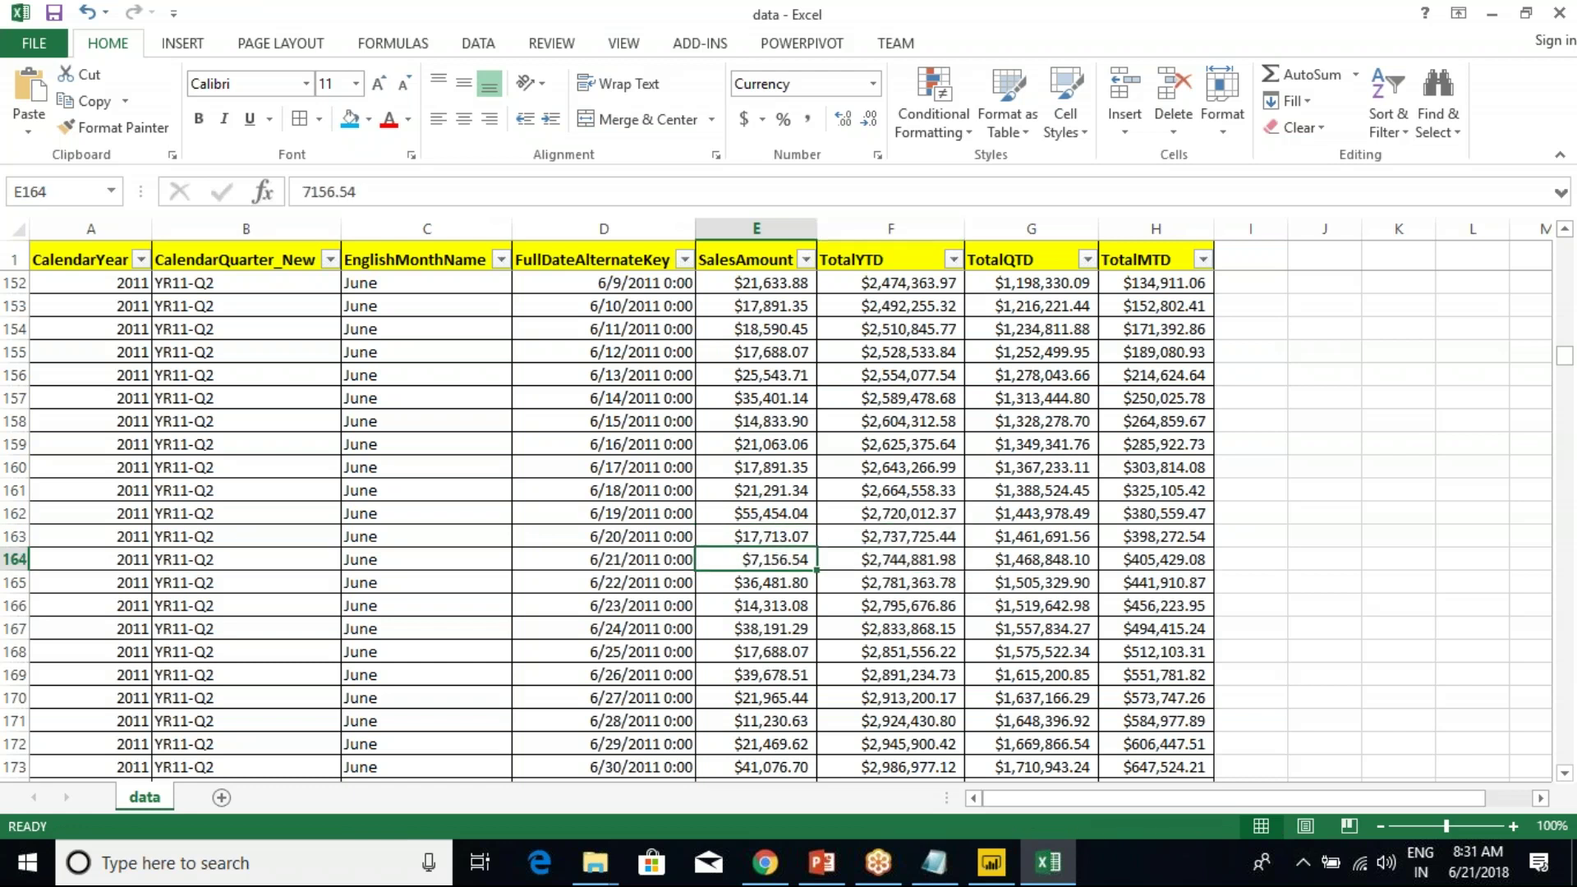
{"action": "left_click", "coordinate": [744, 580]}
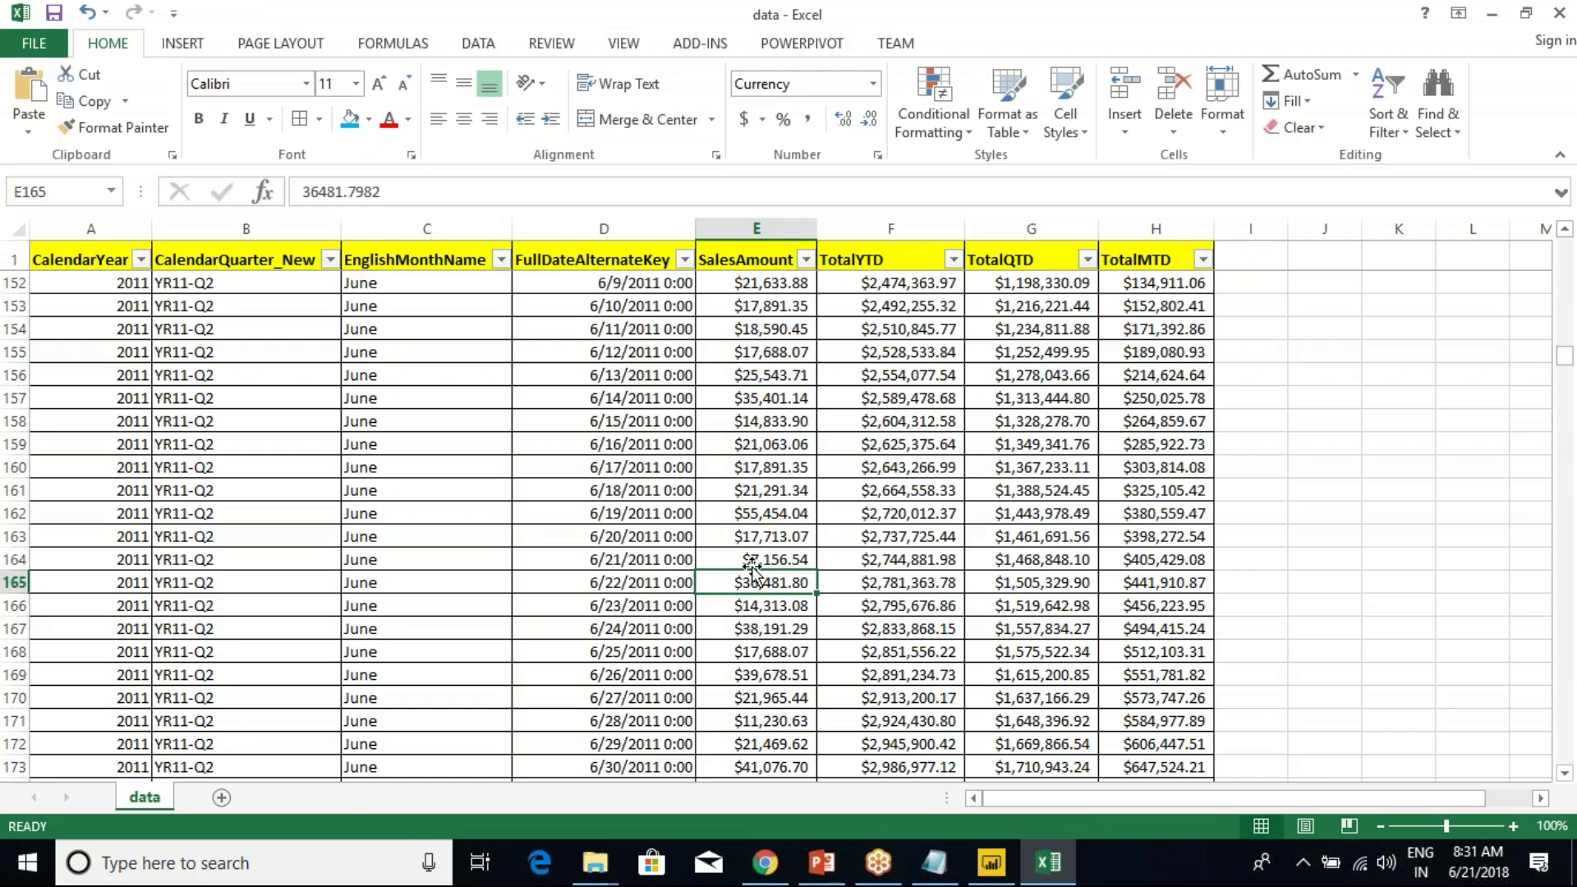
{"action": "left_click", "coordinate": [852, 559]}
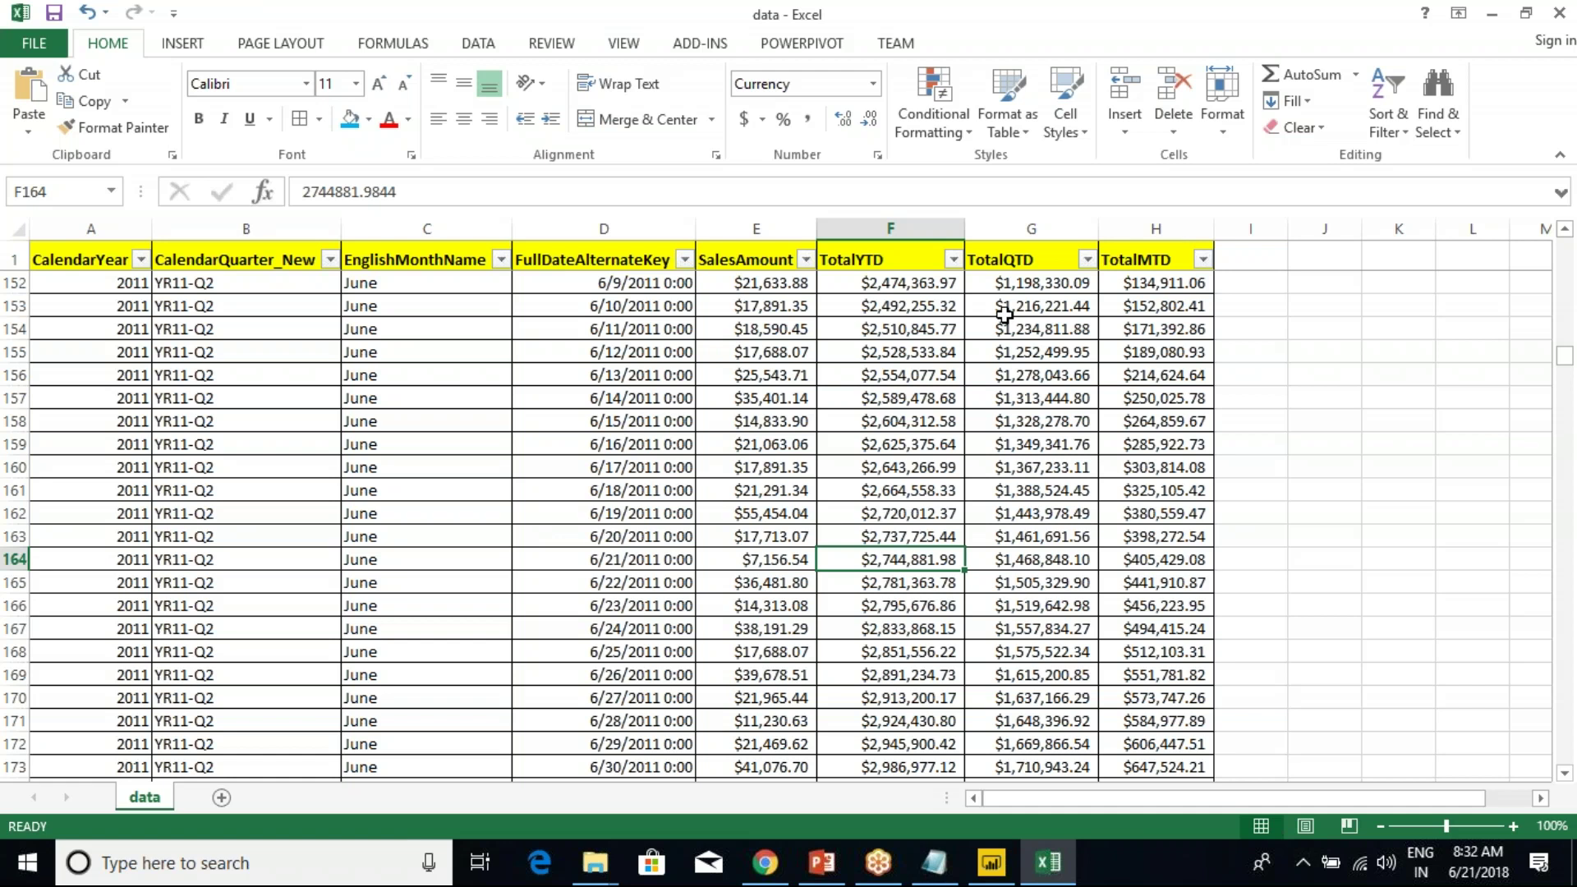
Examine how TotalYTD, TotalQTD and TotalMTD accumulate across the June 2011 rows, selecting G152:G168 and F152:F171.
{"action": "left_click_drag", "start_coordinate": [1018, 283], "coordinate": [1061, 654]}
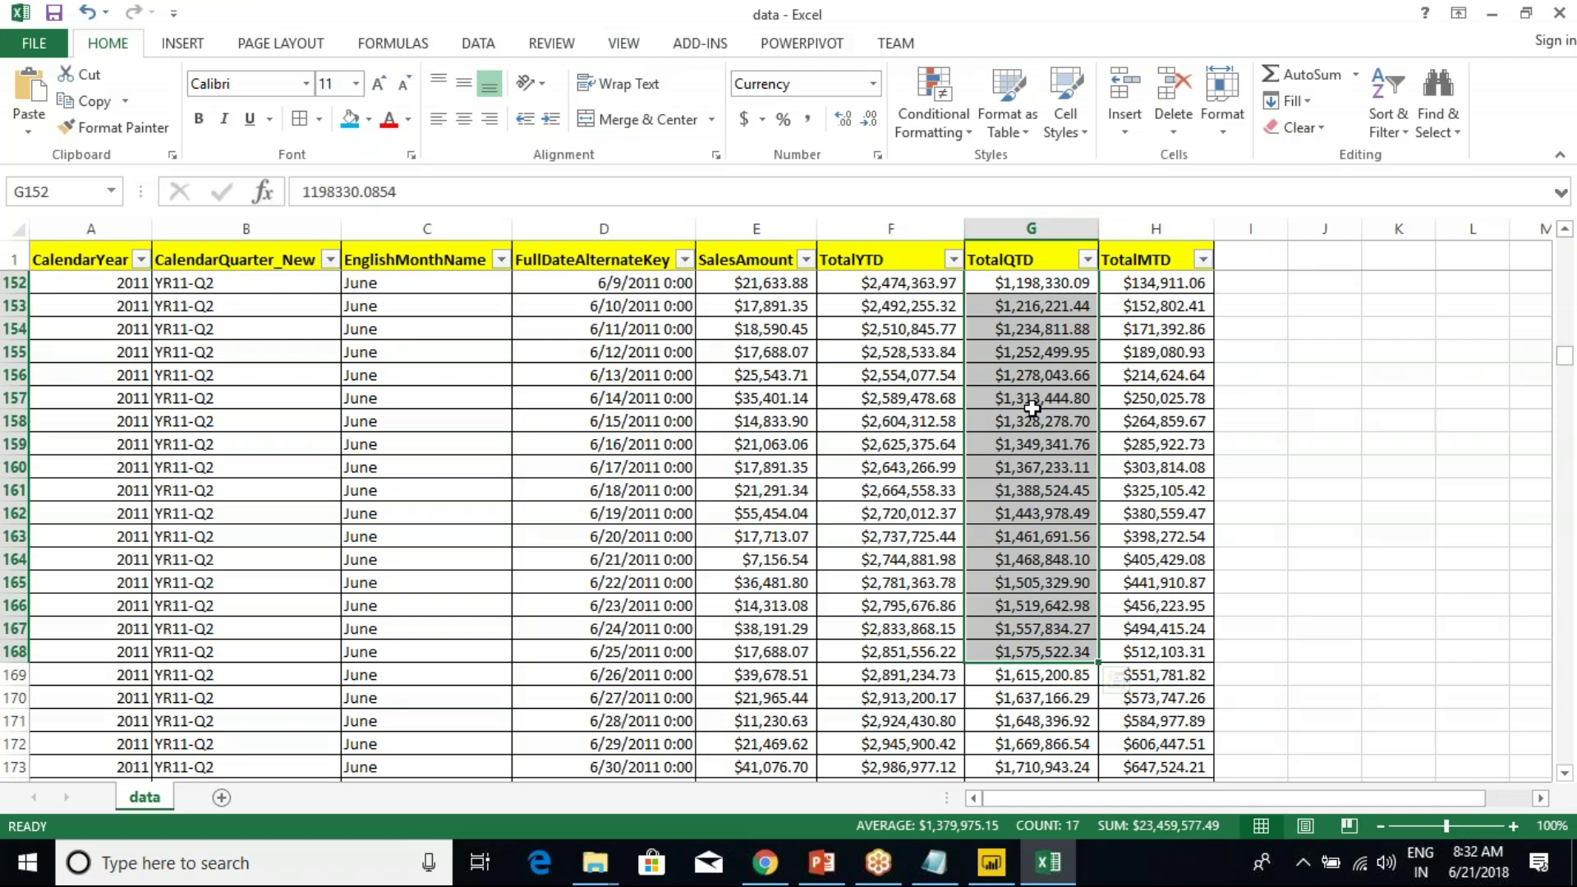
{"action": "left_click", "coordinate": [1134, 374]}
{"action": "left_click", "coordinate": [1149, 628]}
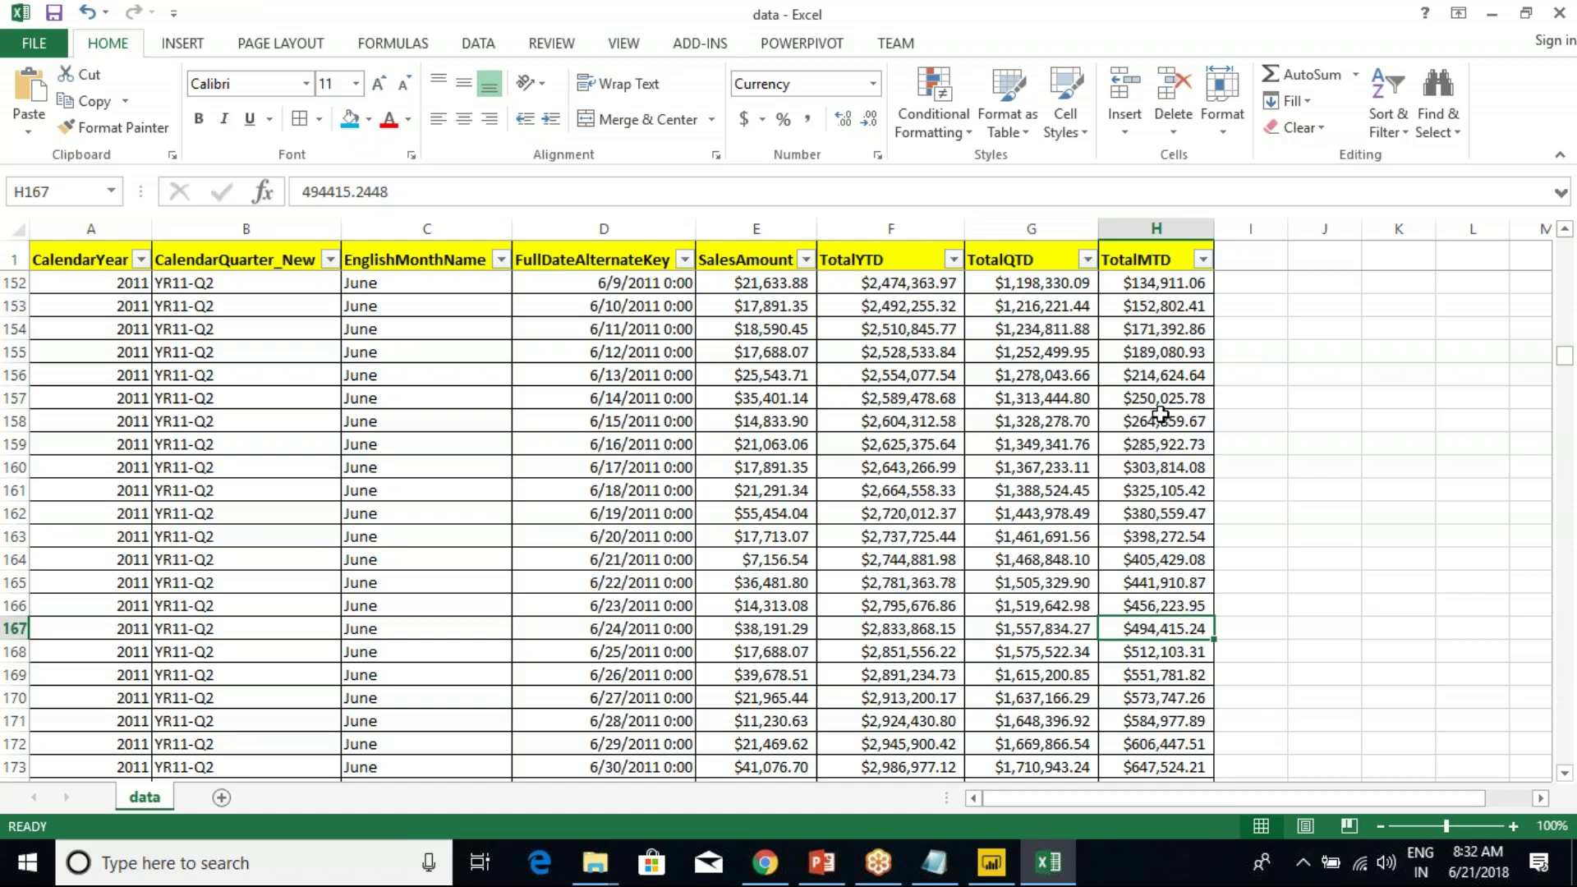
{"action": "left_click", "coordinate": [880, 289]}
{"action": "left_click_drag", "start_coordinate": [880, 289], "coordinate": [1047, 680]}
{"action": "left_click", "coordinate": [1047, 680]}
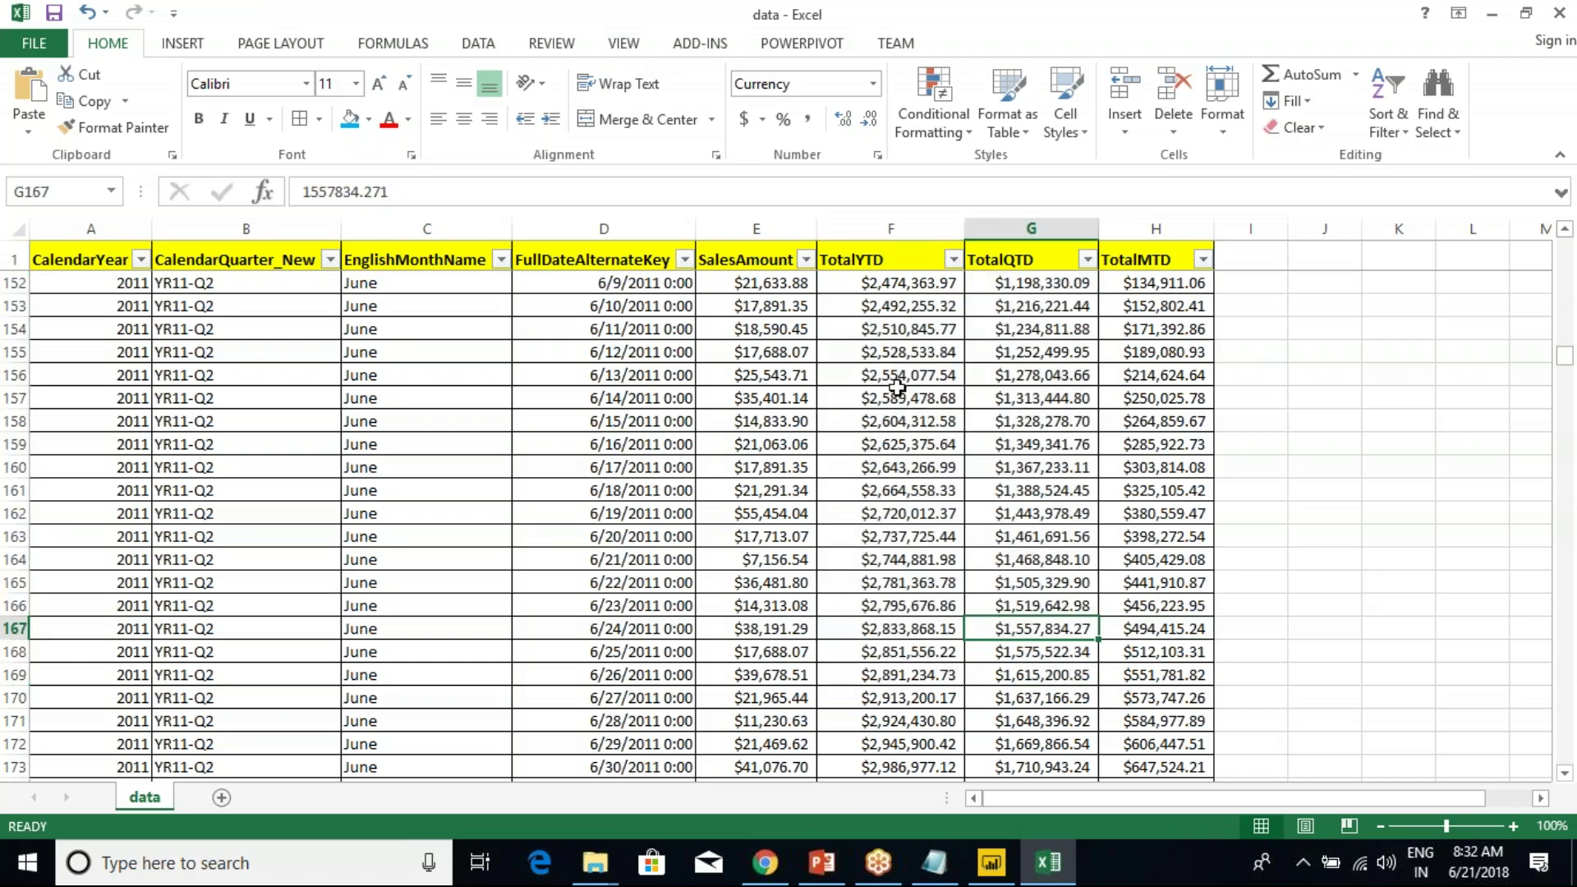
{"action": "left_click_drag", "start_coordinate": [895, 287], "coordinate": [952, 729]}
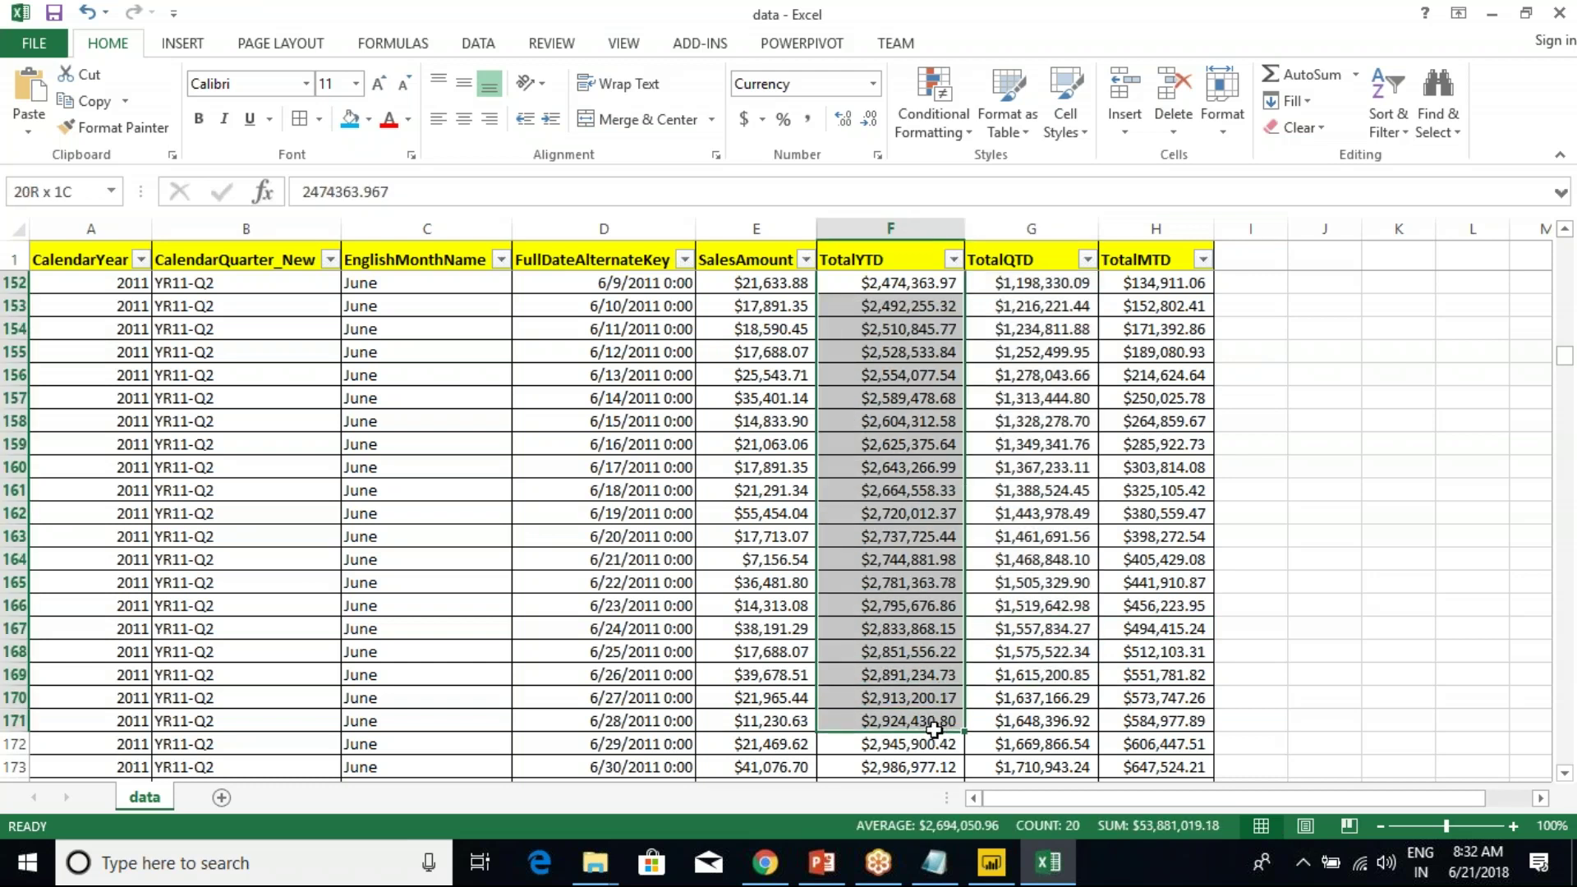
{"action": "left_click", "coordinate": [979, 493]}
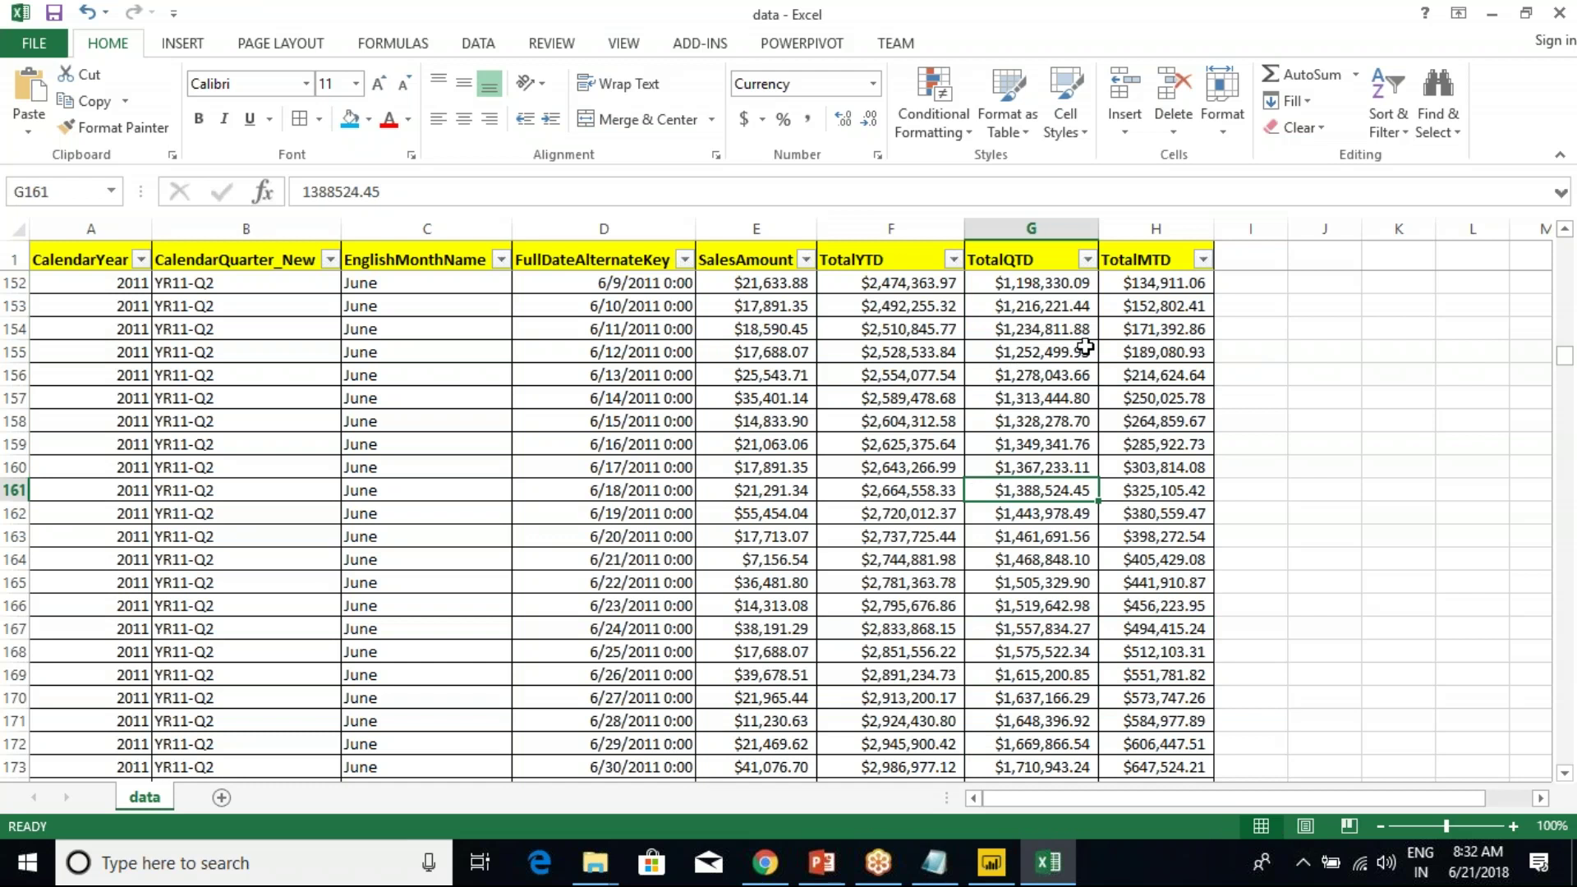
{"action": "scroll", "coordinate": [1084, 349], "scroll_direction": "up", "scroll_amount": 3}
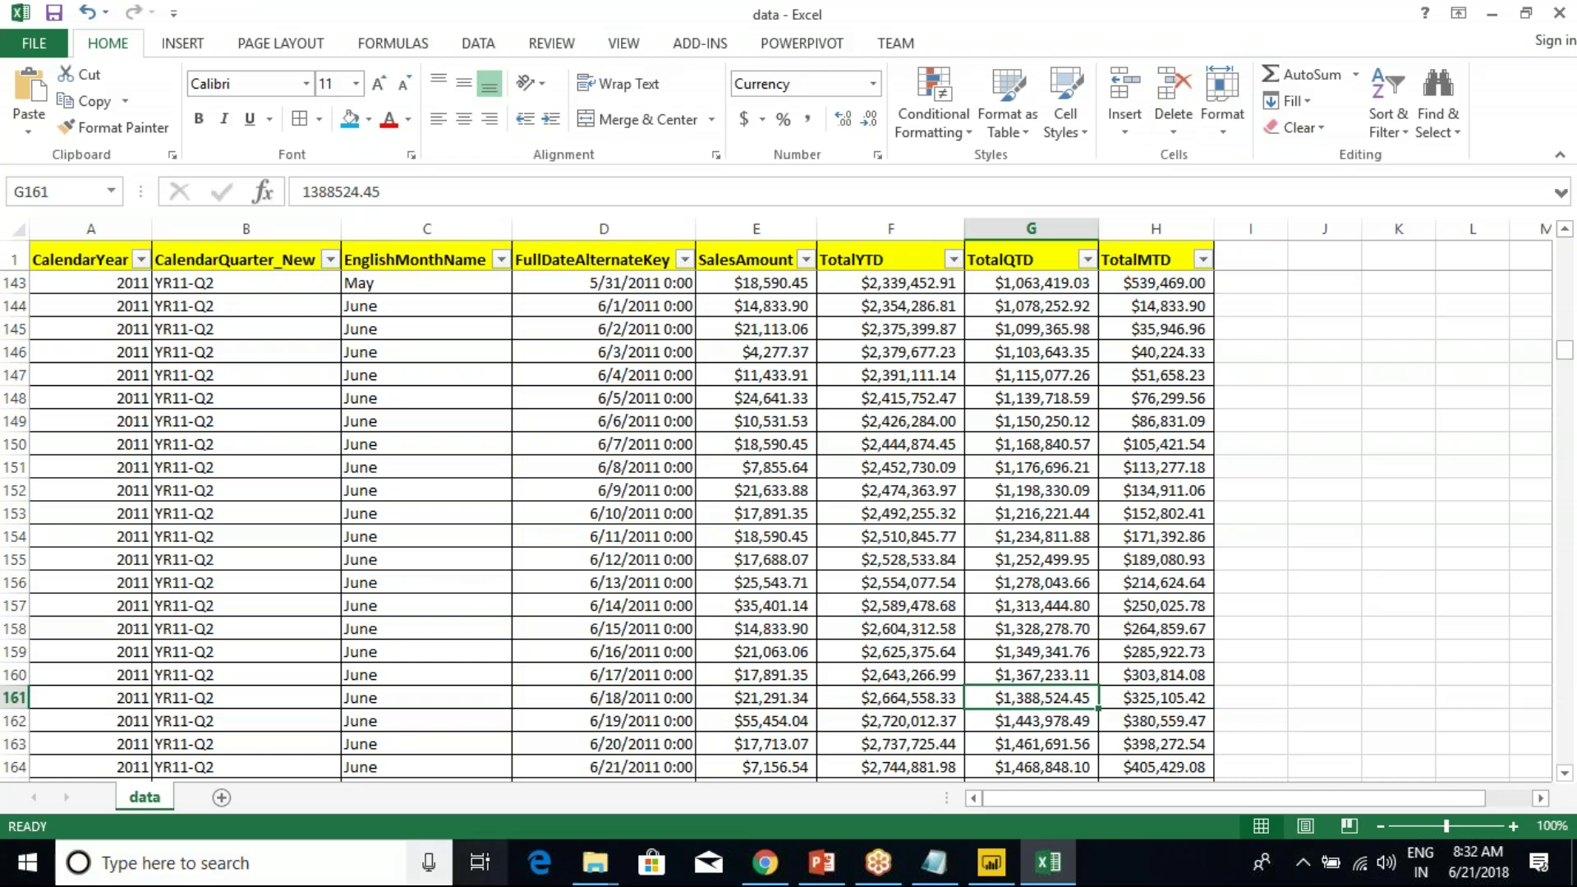
Switch to Power BI Desktop, show the DimDate table's data and select its FullDateAlternateKey column.
{"action": "left_click", "coordinate": [1489, 32]}
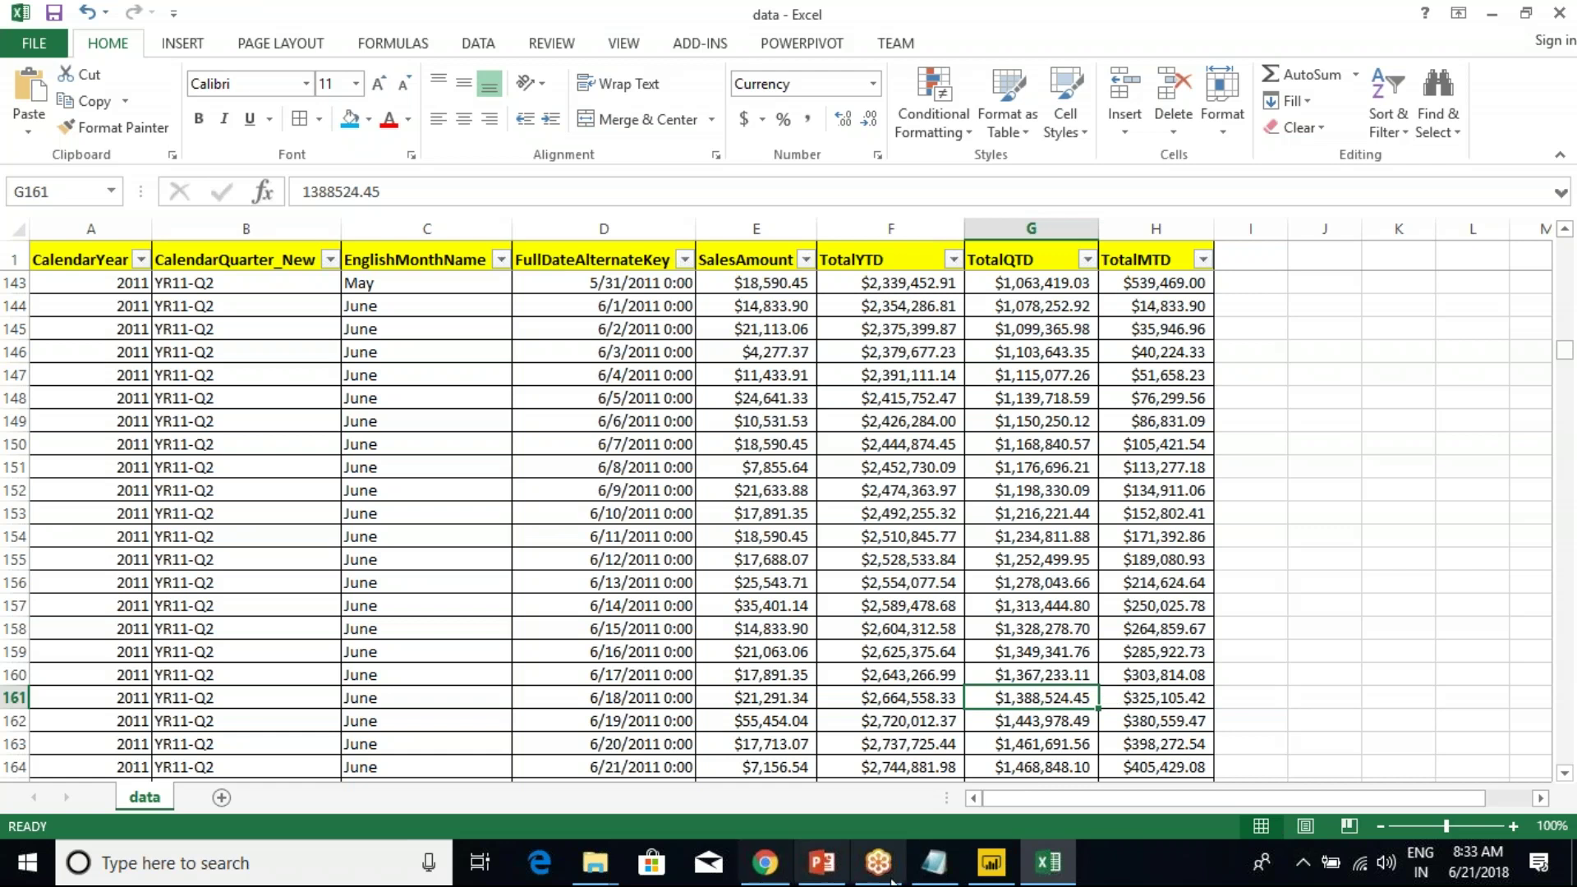
{"action": "mouse_move", "coordinate": [992, 862]}
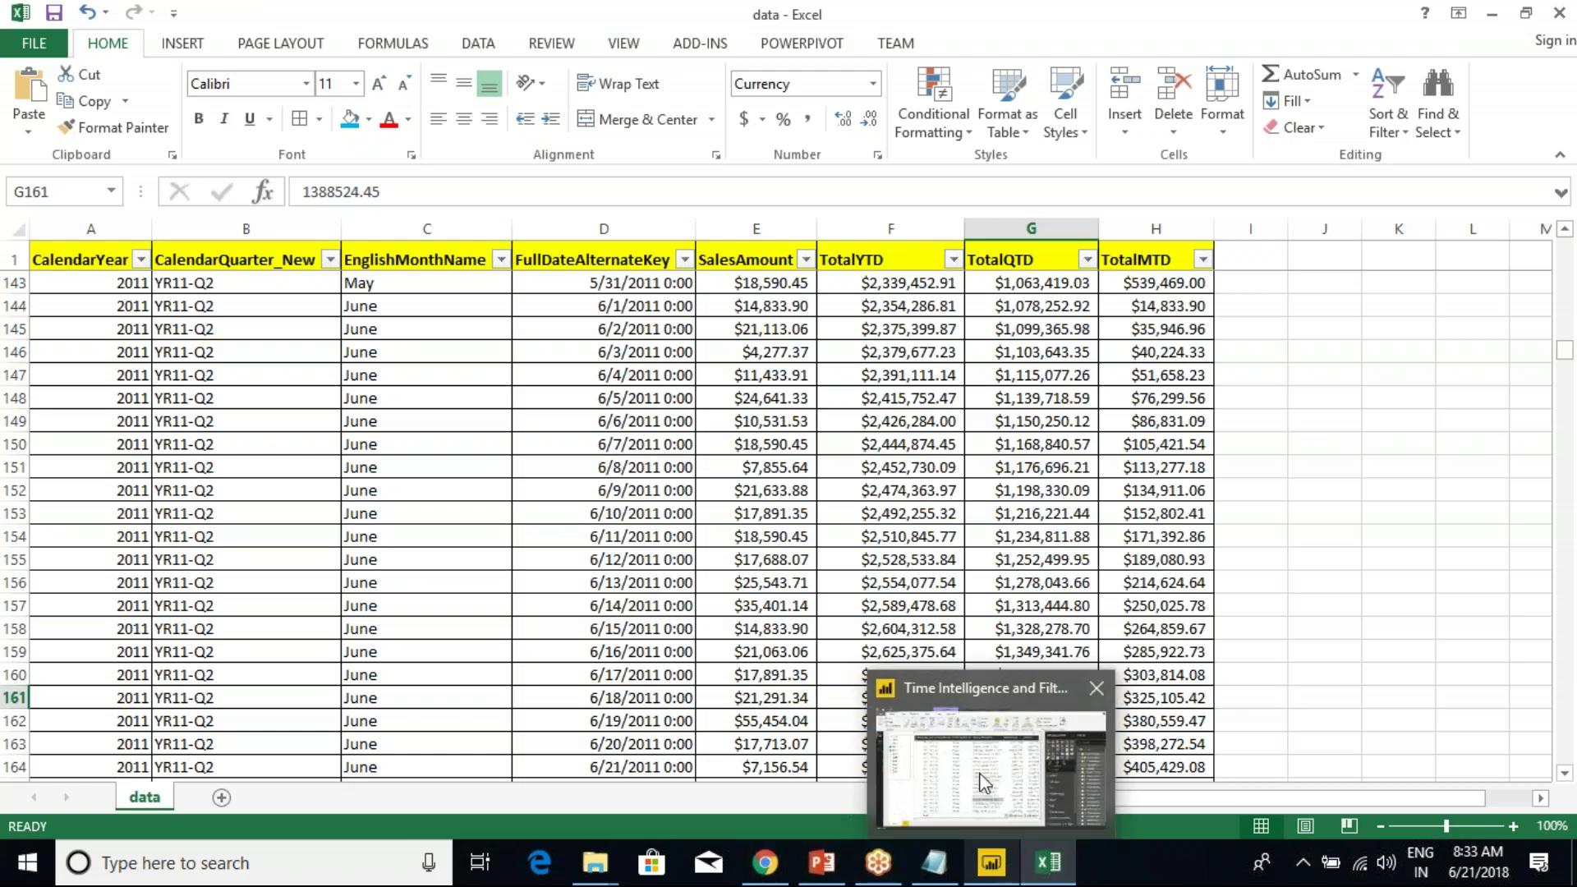
{"action": "left_click", "coordinate": [984, 782]}
{"action": "left_click", "coordinate": [1388, 287]}
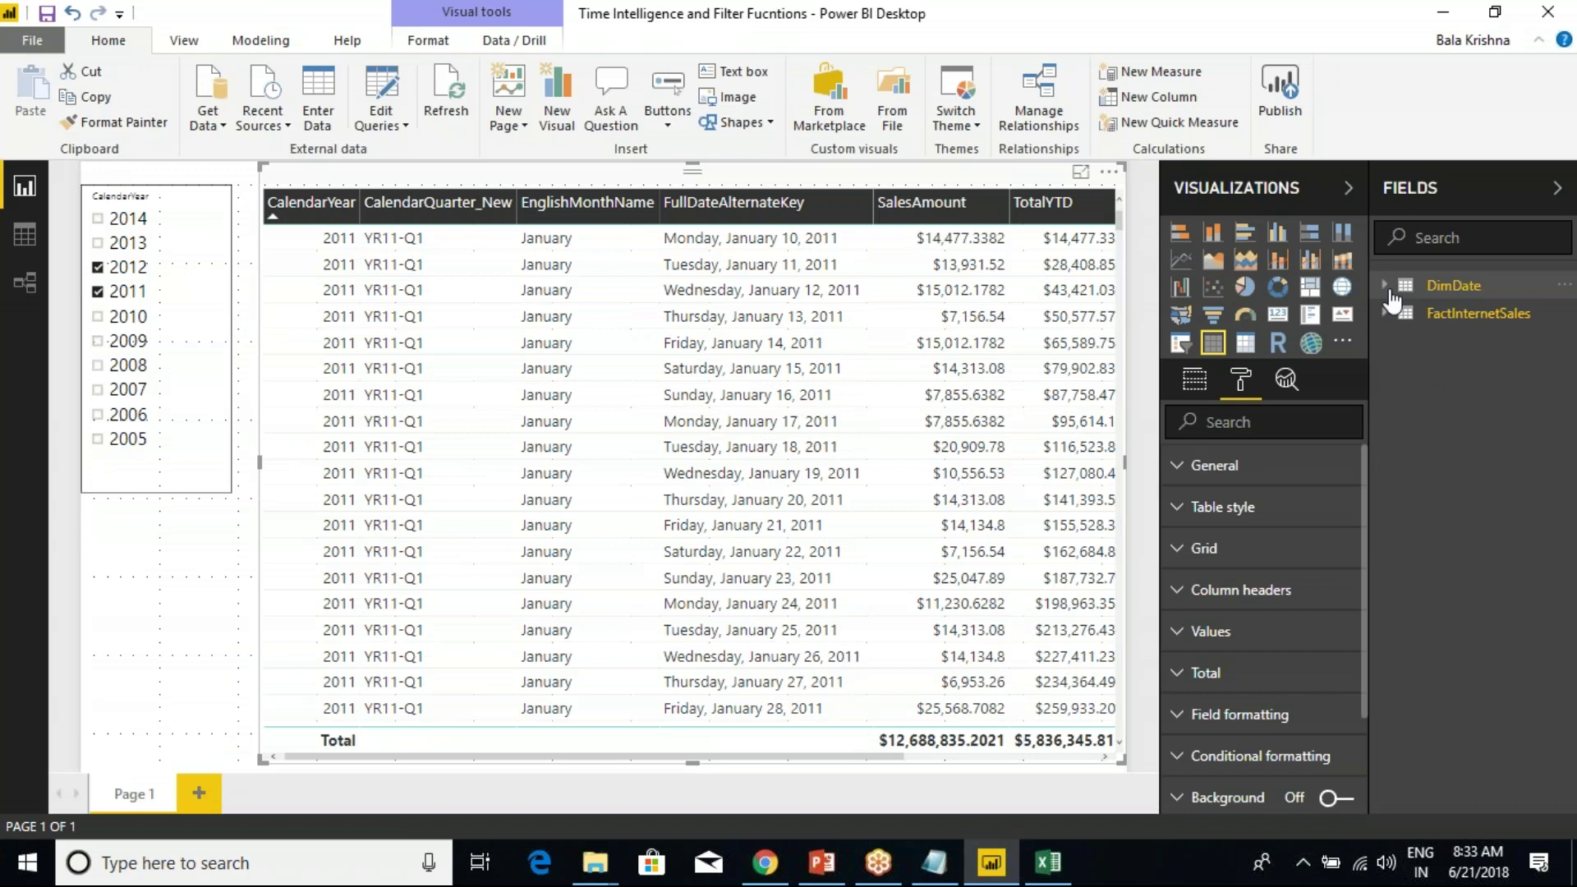
{"action": "left_click", "coordinate": [25, 235]}
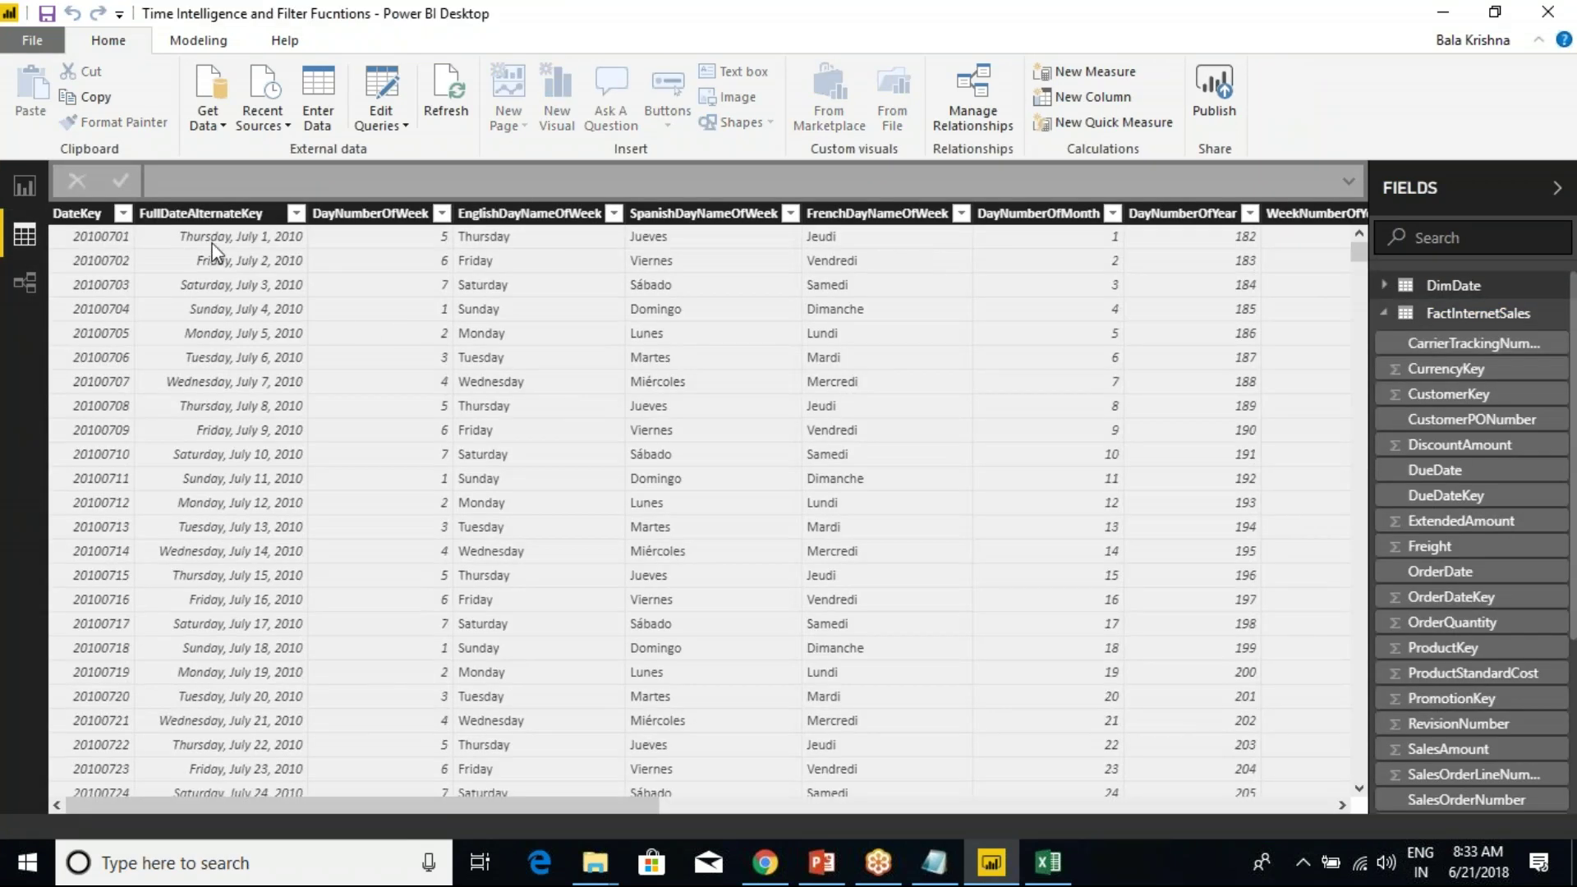
{"action": "left_click", "coordinate": [206, 213]}
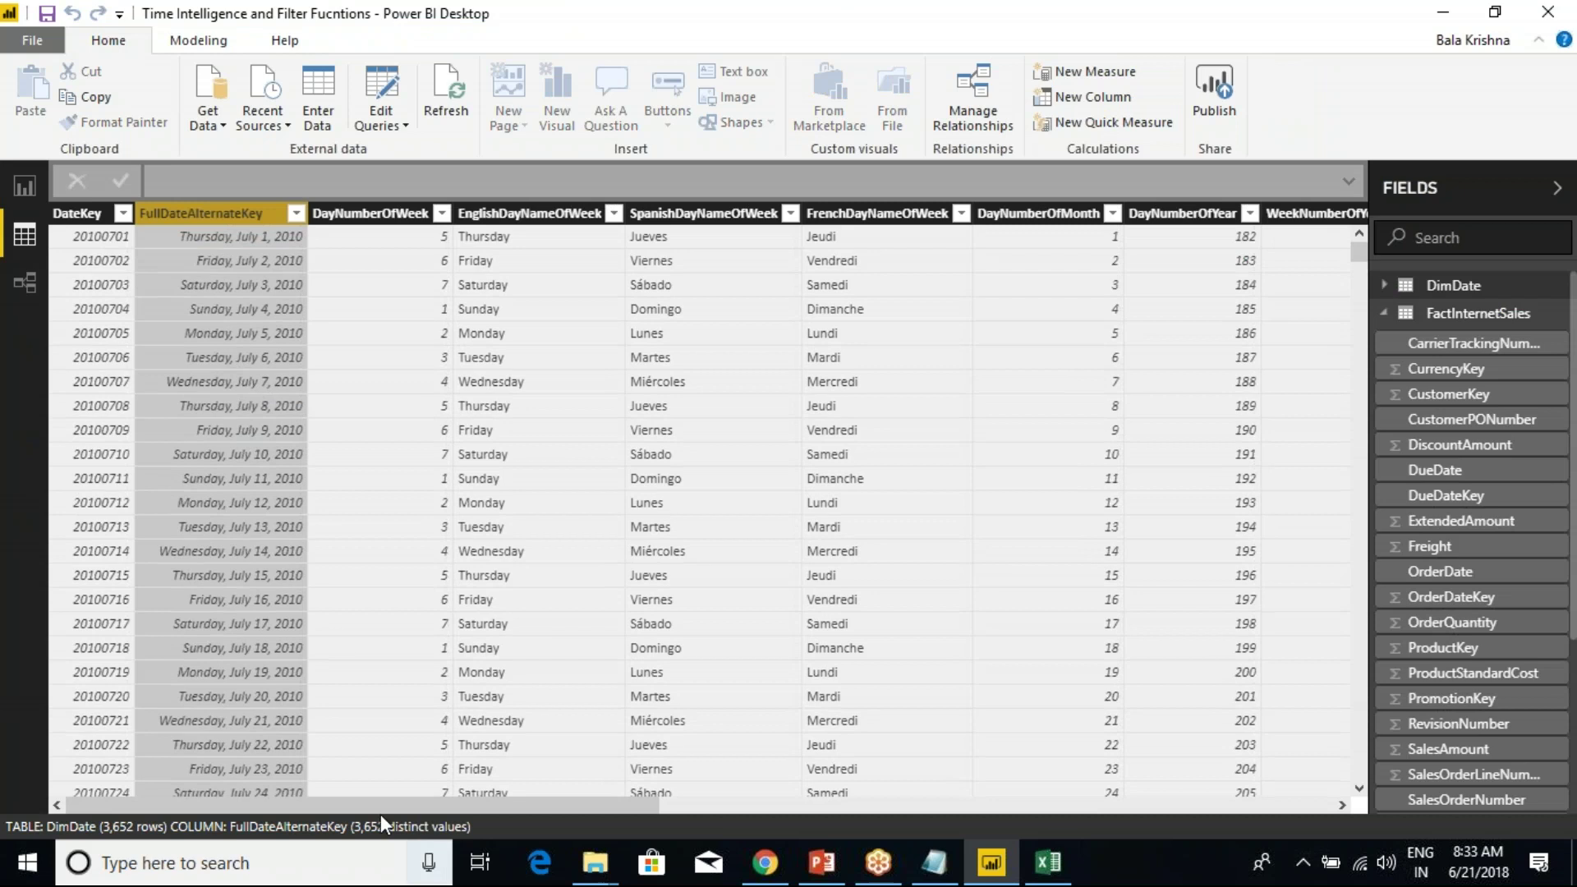
Examine DimDate's FiscalQuarter, FiscalYear, FiscalSemester and calendar columns, and return to the report page.
{"action": "left_click_drag", "start_coordinate": [378, 808], "coordinate": [1107, 823]}
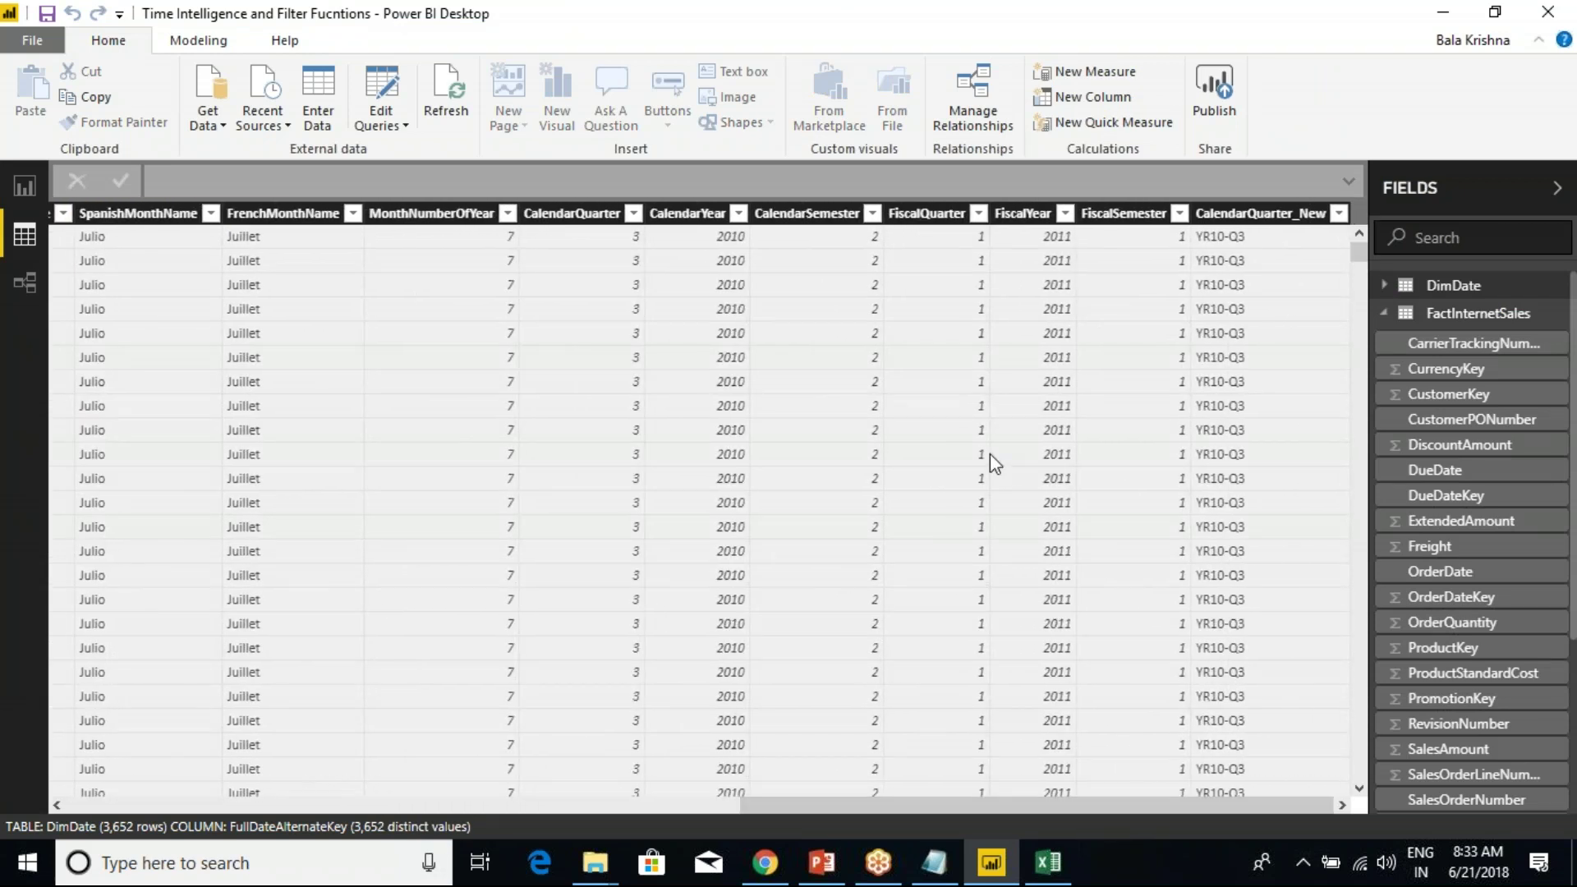
{"action": "left_click", "coordinate": [932, 215]}
{"action": "left_click", "coordinate": [1039, 215]}
{"action": "left_click", "coordinate": [1124, 214]}
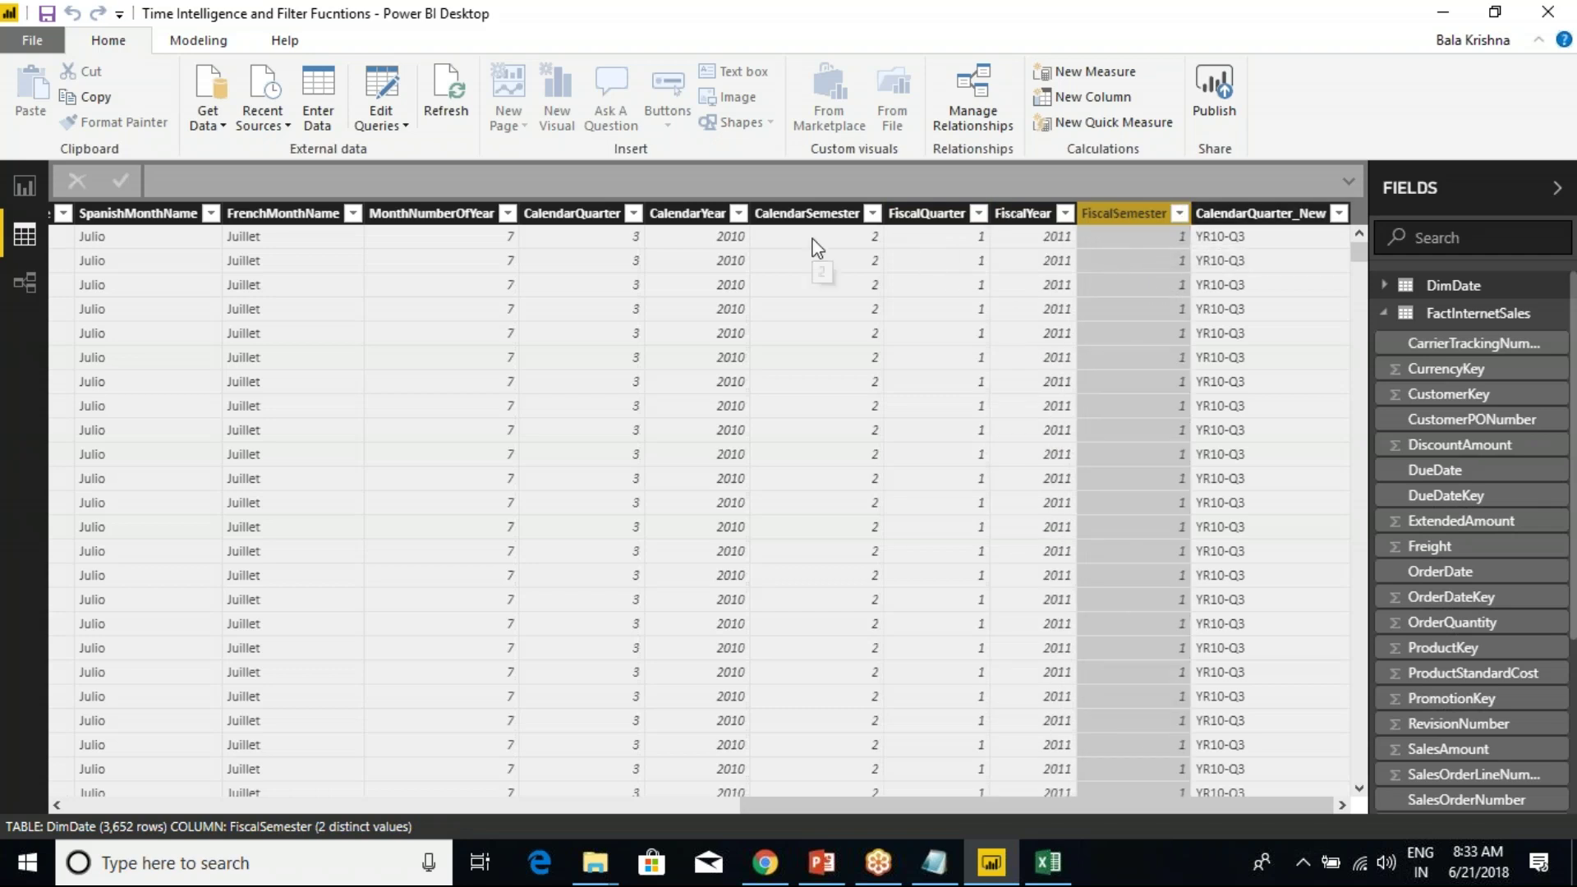
{"action": "mouse_move", "coordinate": [727, 197]}
{"action": "left_mouse_down"}
{"action": "mouse_move", "coordinate": [852, 343]}
{"action": "mouse_move", "coordinate": [920, 559]}
{"action": "mouse_move", "coordinate": [908, 791]}
{"action": "left_mouse_up"}
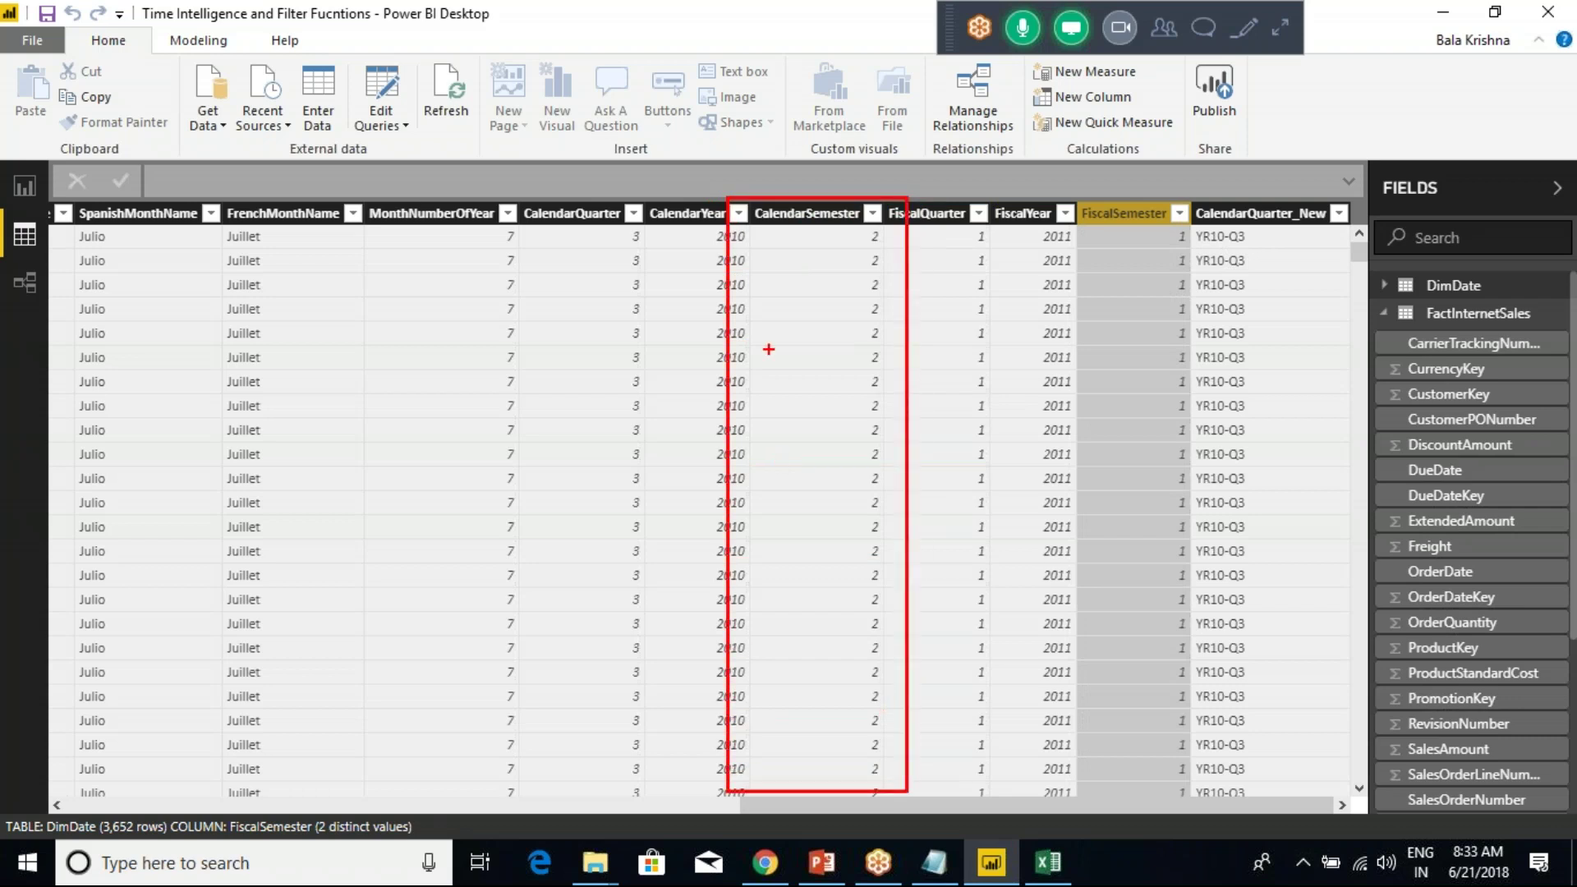
{"action": "left_click_drag", "start_coordinate": [749, 235], "coordinate": [775, 234]}
{"action": "key", "text": "Escape"}
{"action": "left_click", "coordinate": [23, 188]}
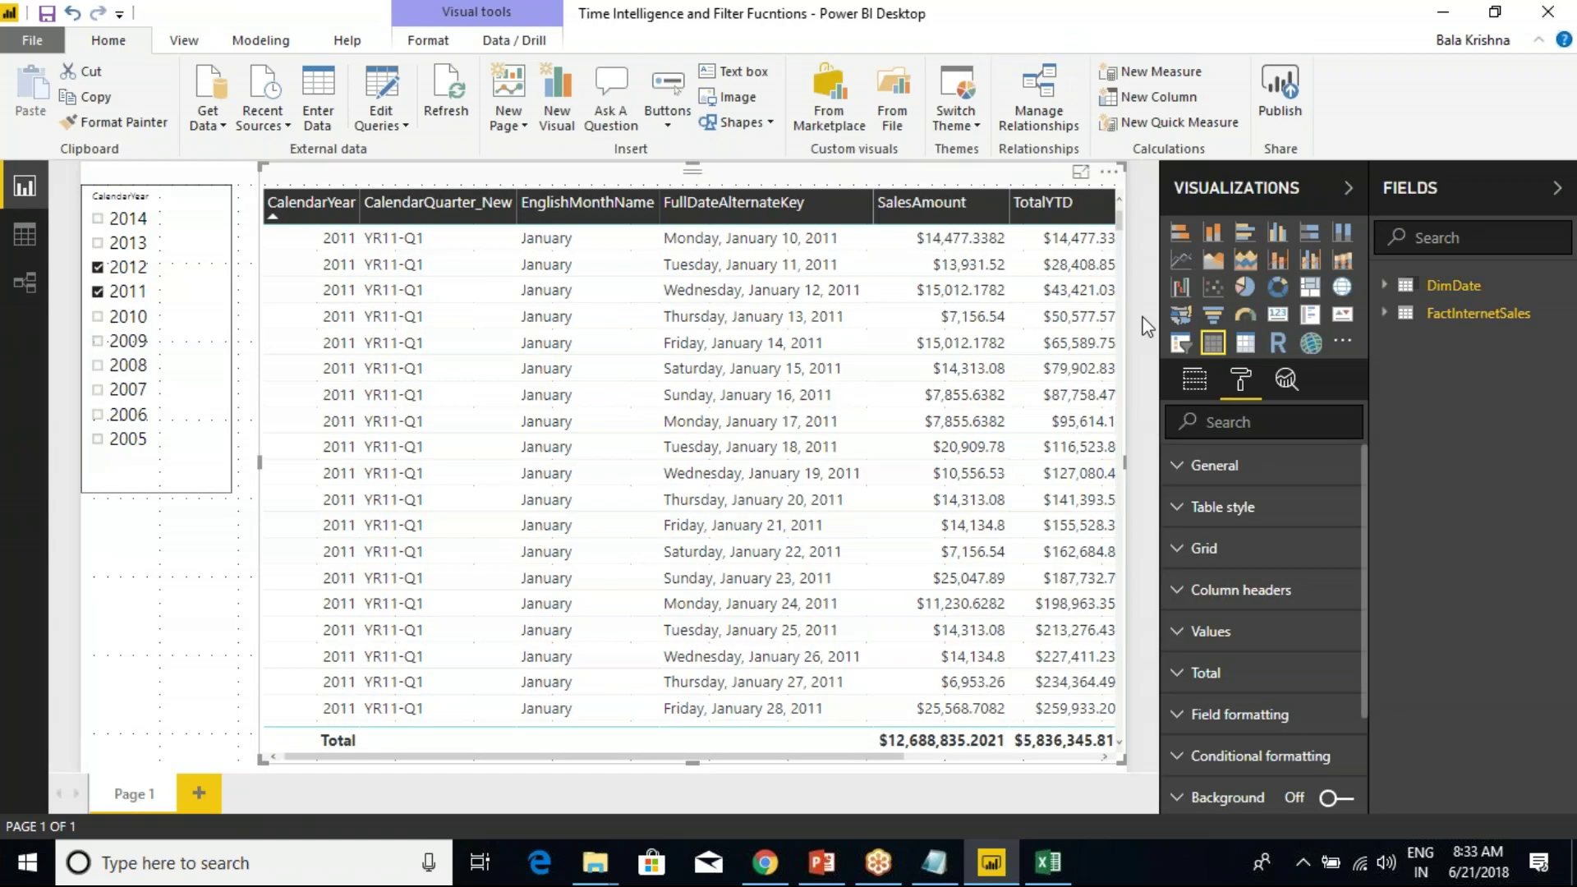
Check which date column DimDate's date table settings offer, close them without changes and collapse the table's field list.
{"action": "left_click", "coordinate": [1394, 288]}
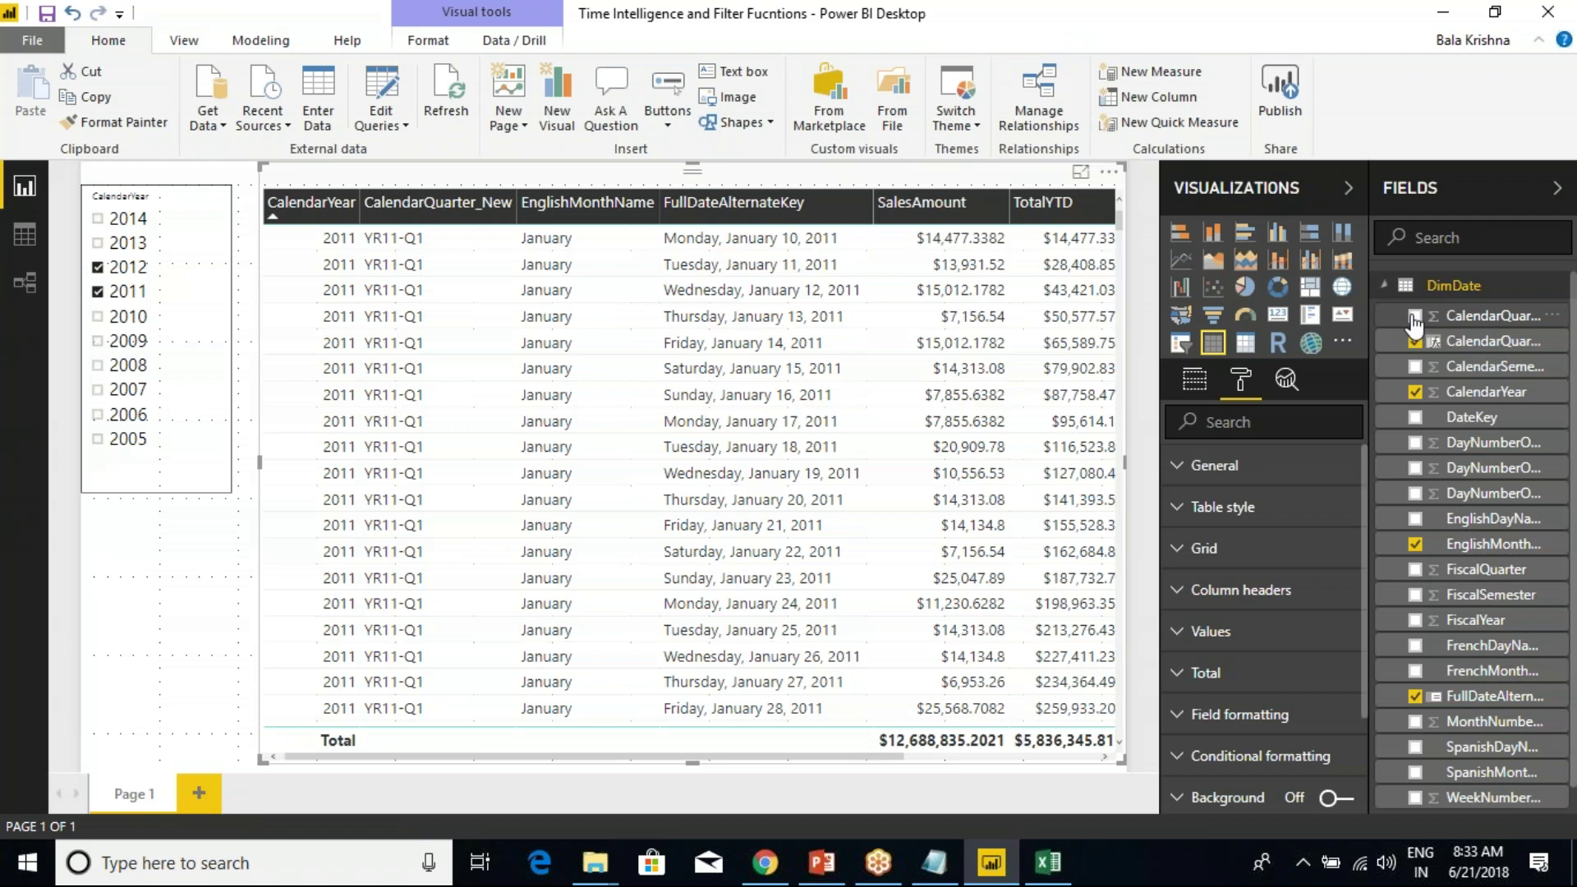
{"action": "right_click", "coordinate": [1456, 291]}
{"action": "mouse_move", "coordinate": [1368, 534]}
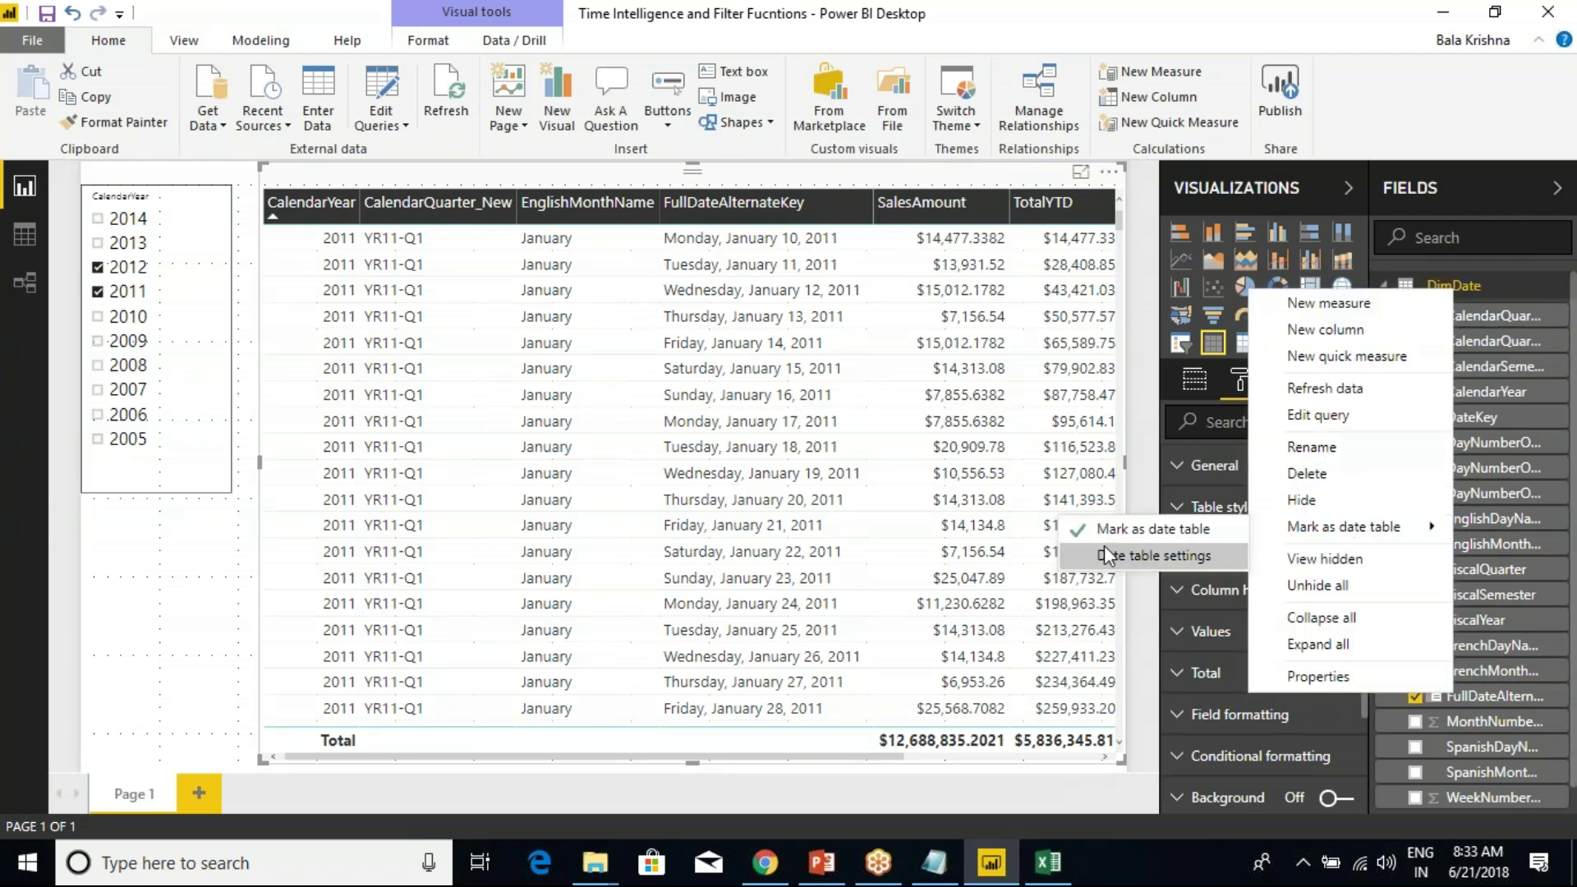
{"action": "left_click", "coordinate": [1169, 555]}
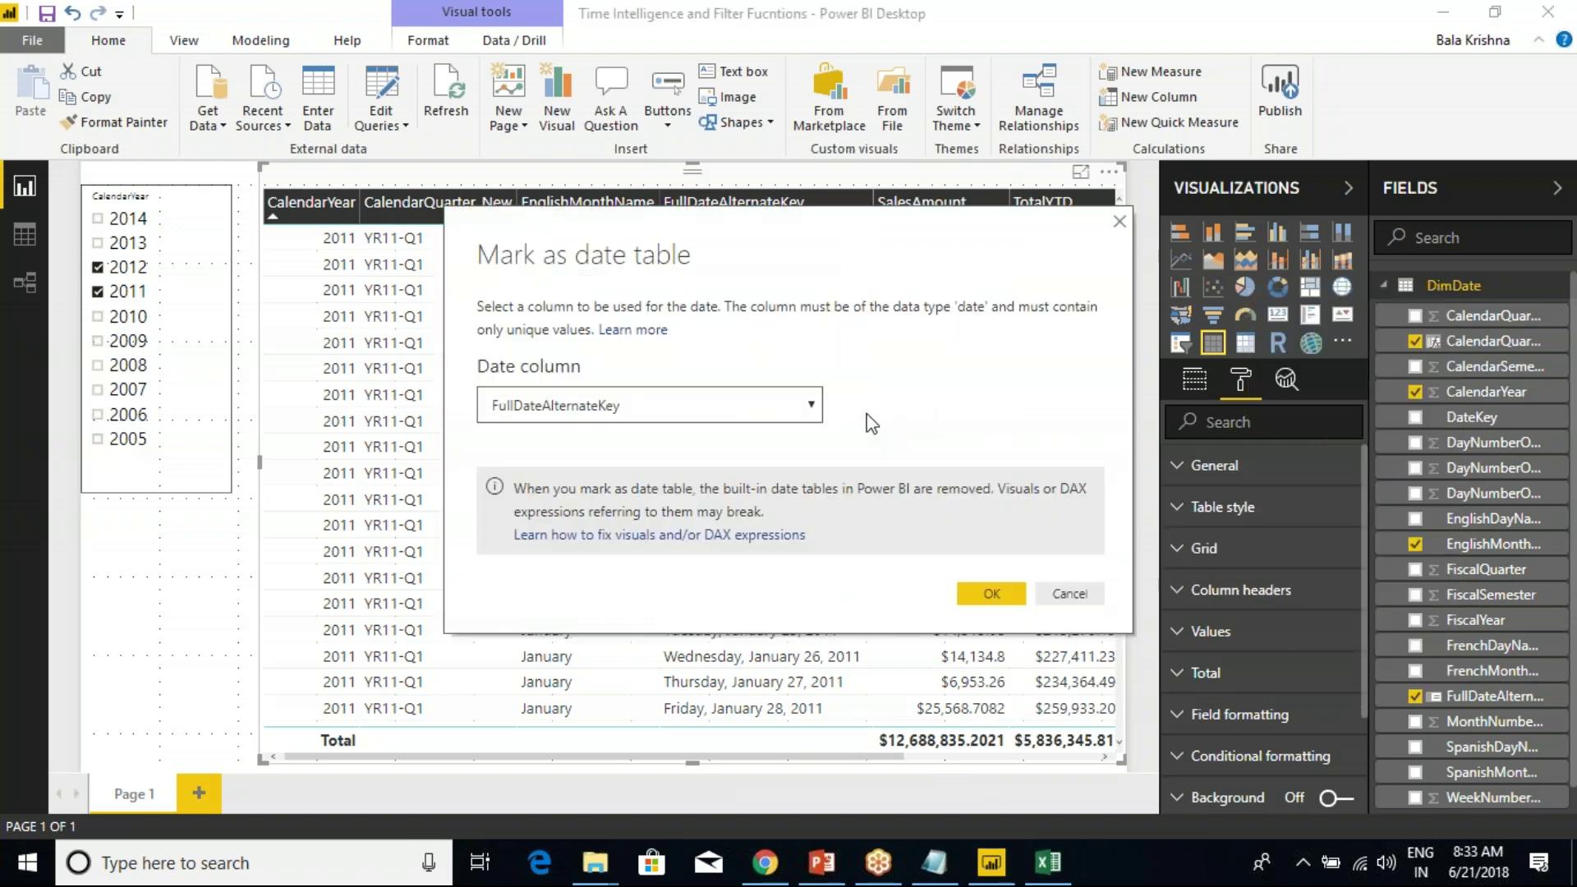
{"action": "left_click", "coordinate": [745, 413]}
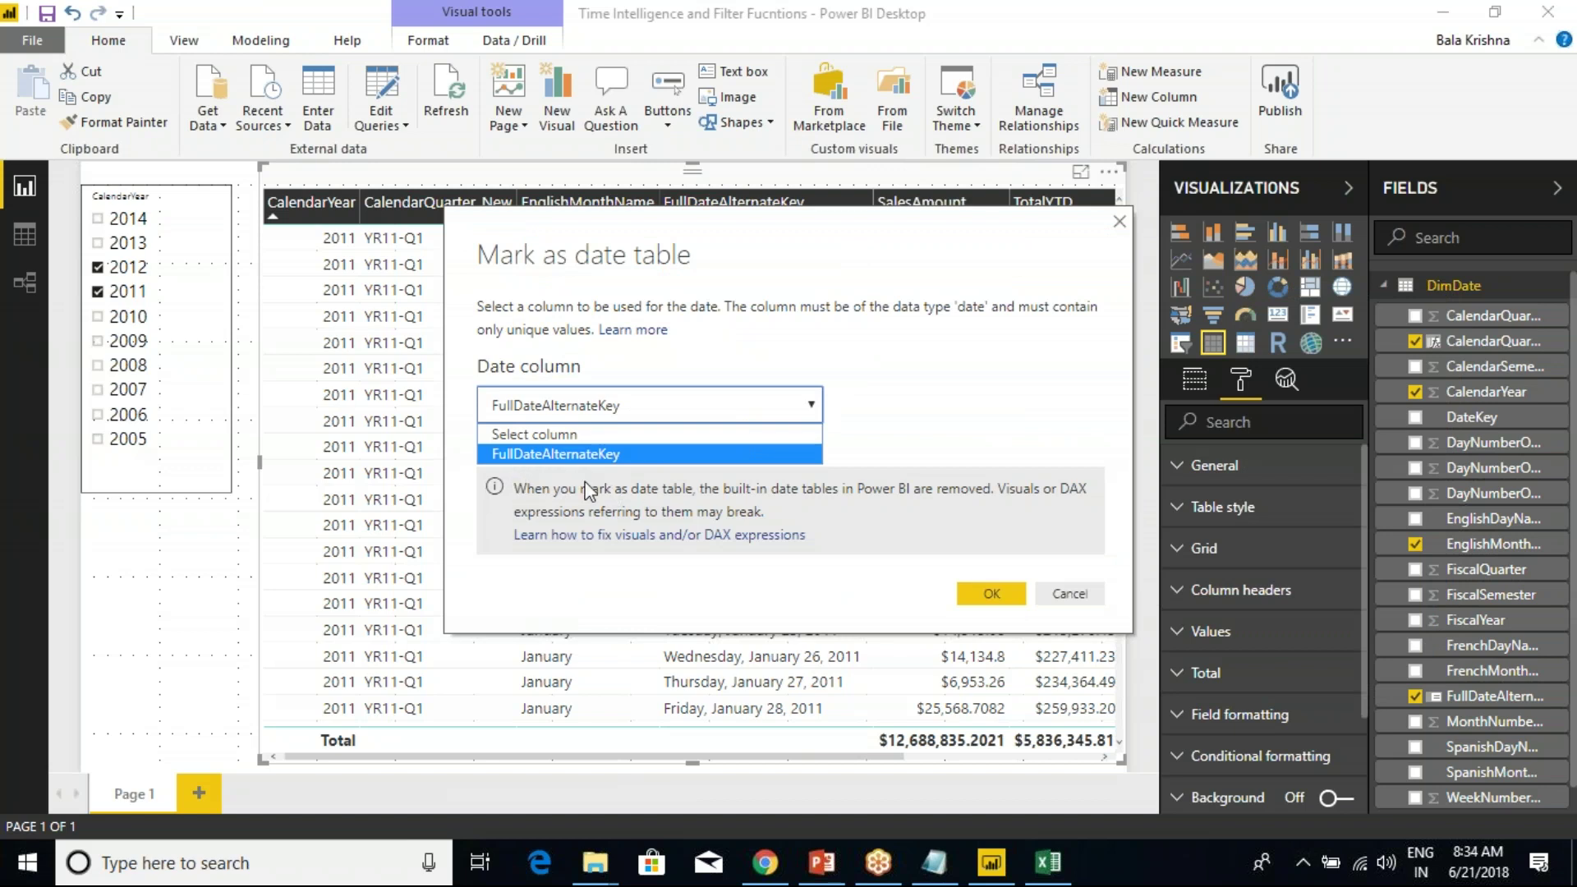
{"action": "left_click", "coordinate": [848, 308]}
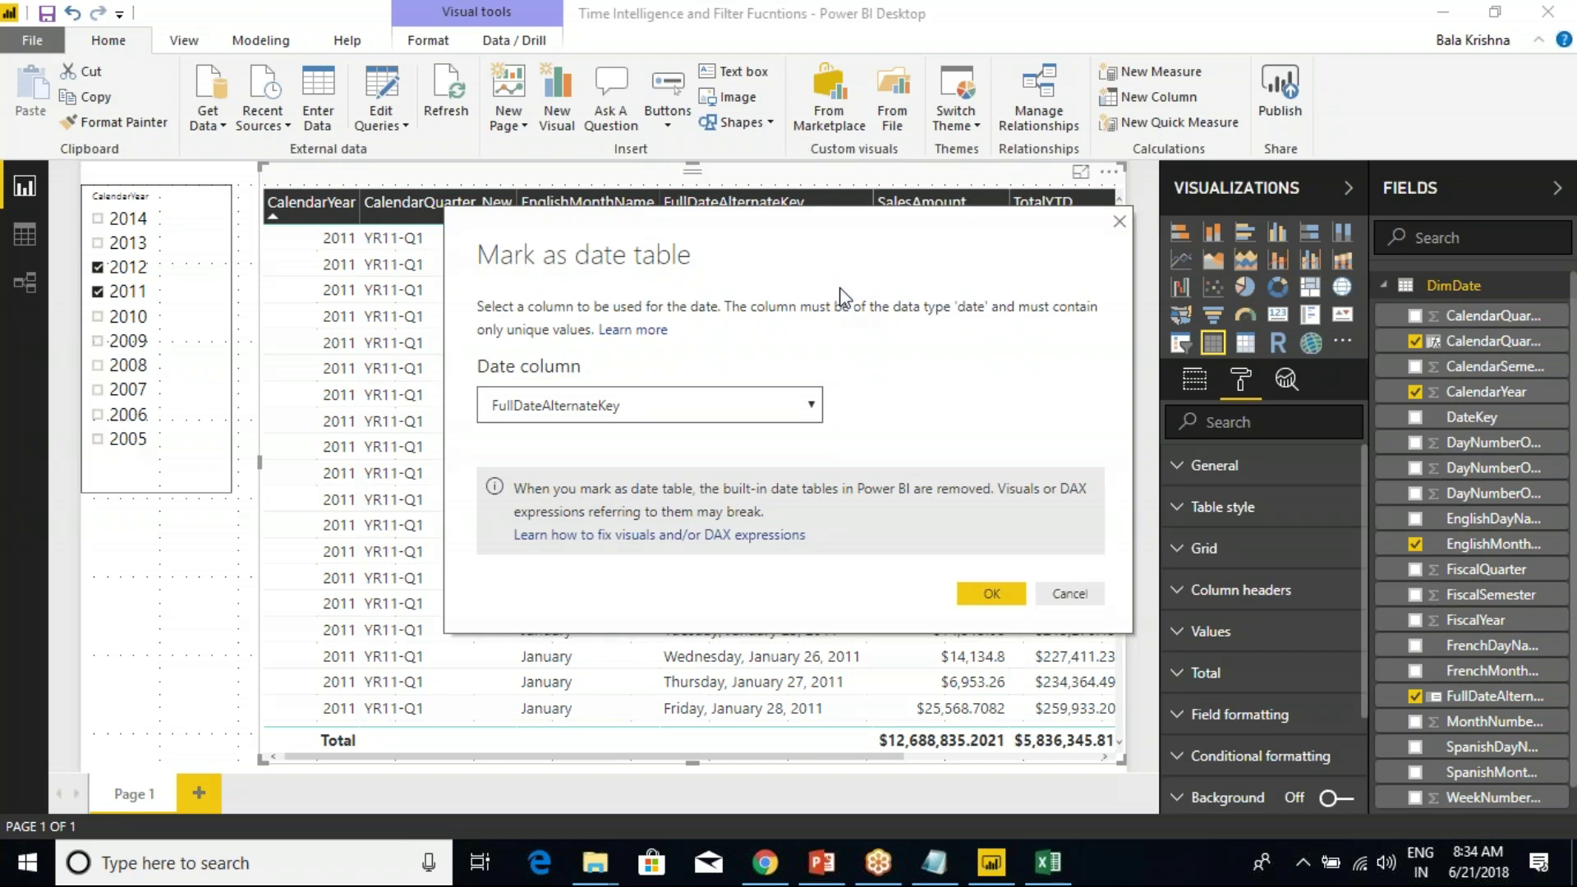
{"action": "left_click", "coordinate": [1119, 221]}
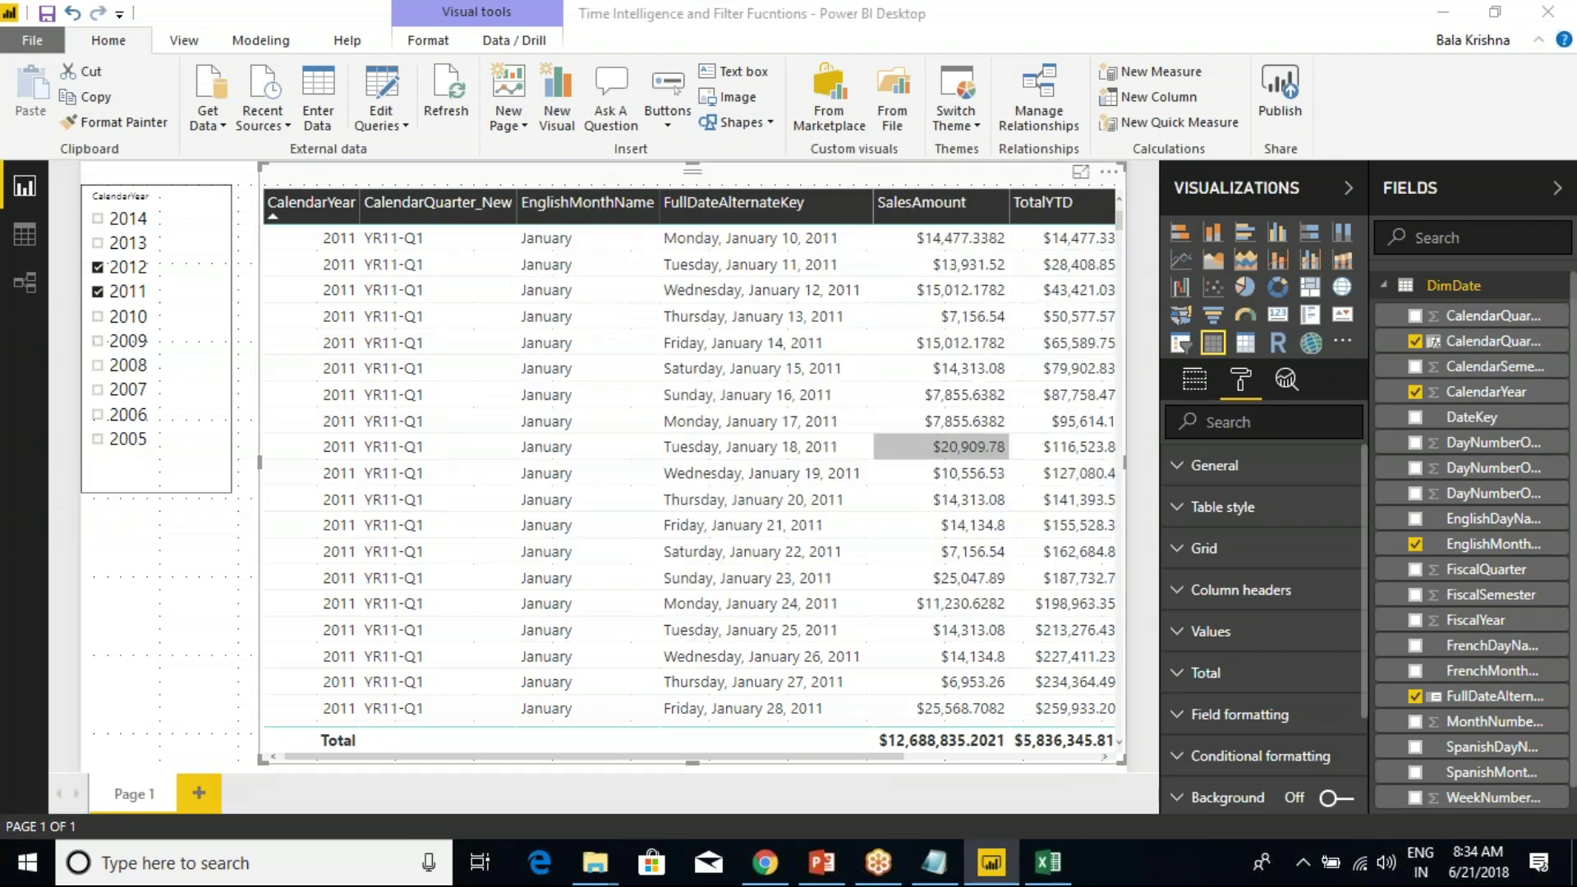
{"action": "left_click", "coordinate": [1387, 288]}
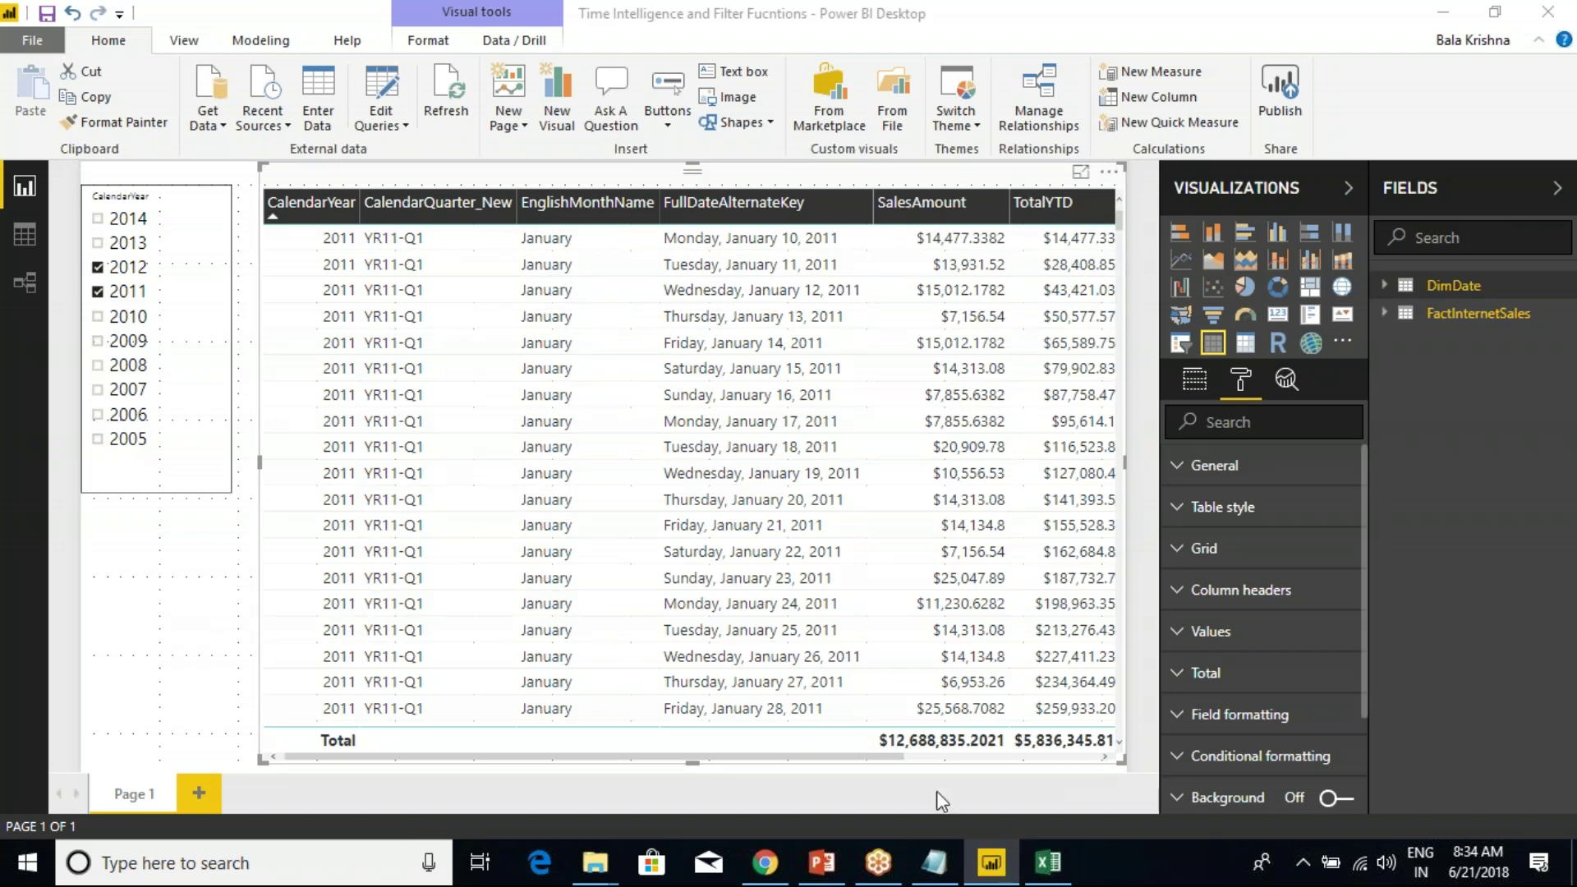
Add a new calculated table and name it FiscalDate in its formula.
{"action": "left_click_drag", "start_coordinate": [826, 756], "coordinate": [1066, 757]}
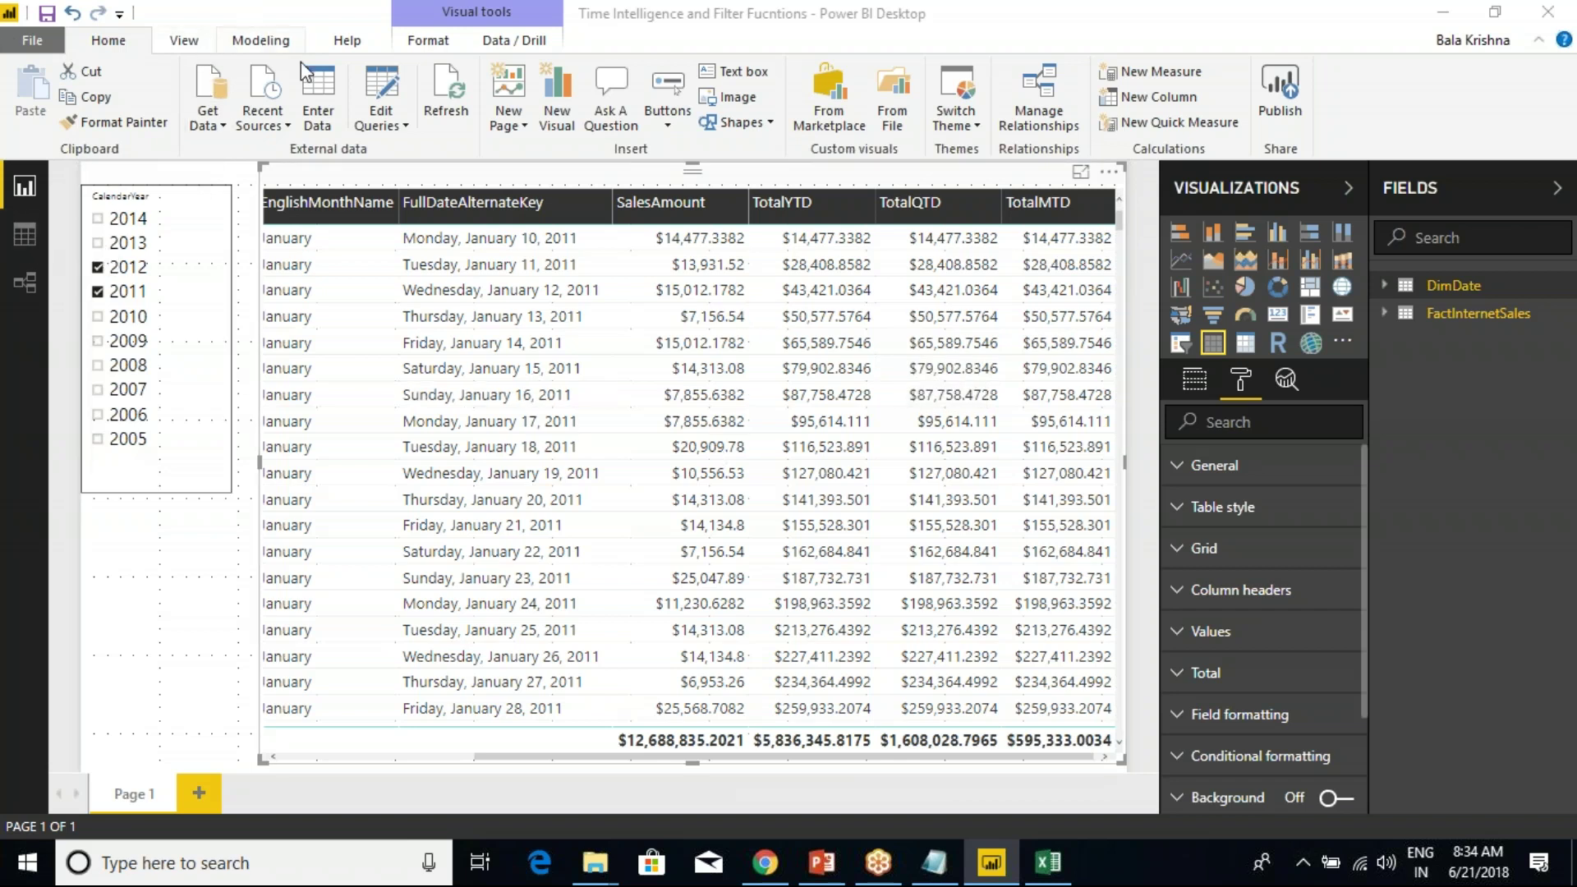
{"action": "left_click", "coordinate": [260, 40]}
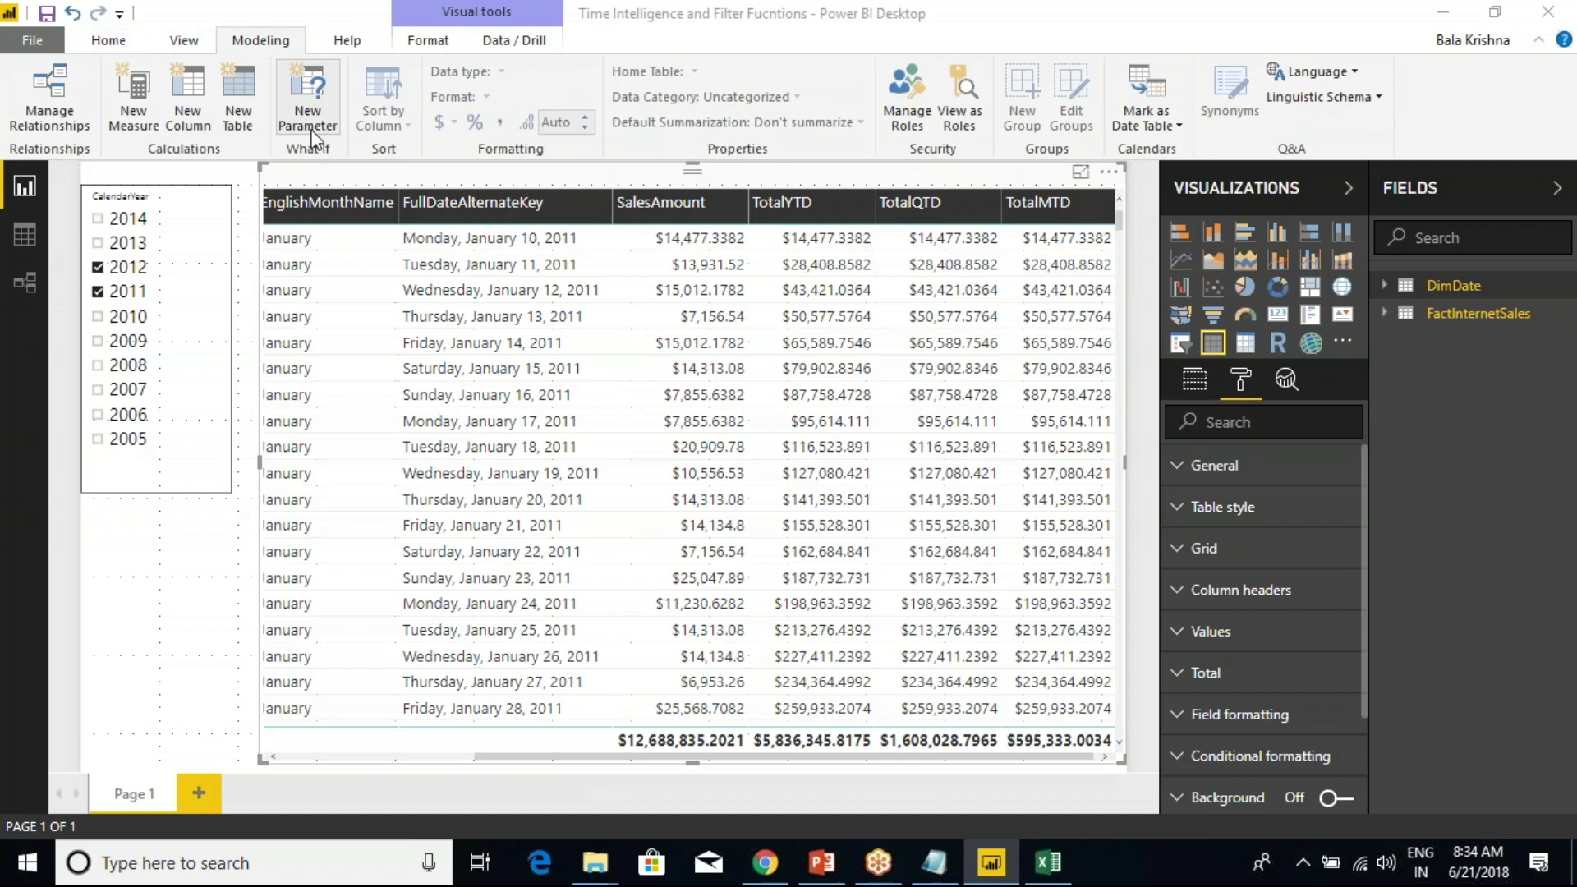
{"action": "left_click", "coordinate": [255, 134]}
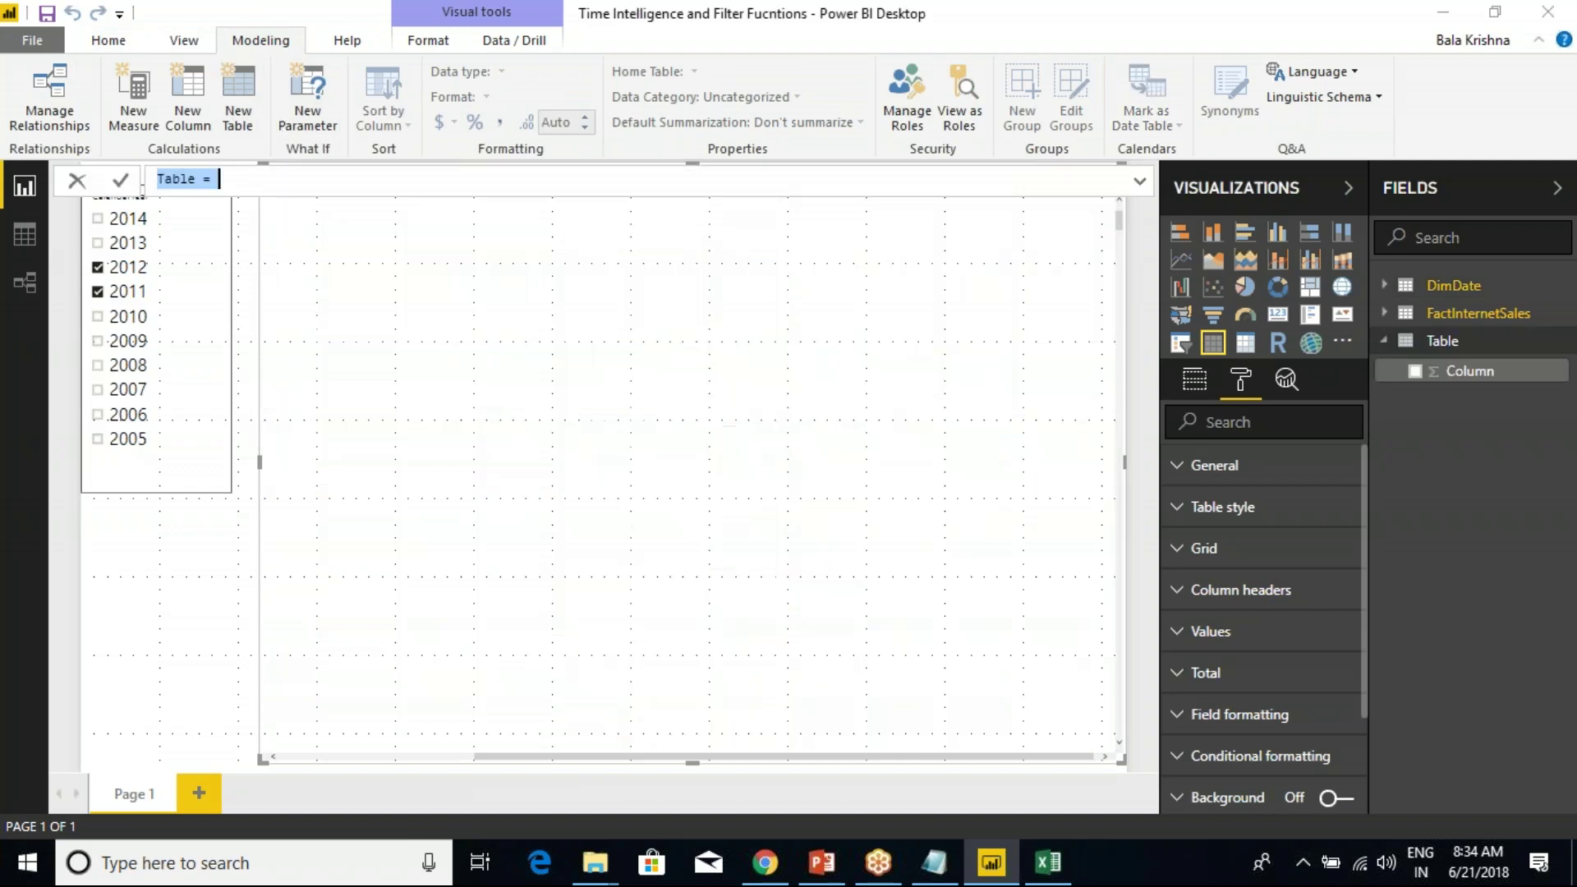
{"action": "left_click", "coordinate": [290, 187]}
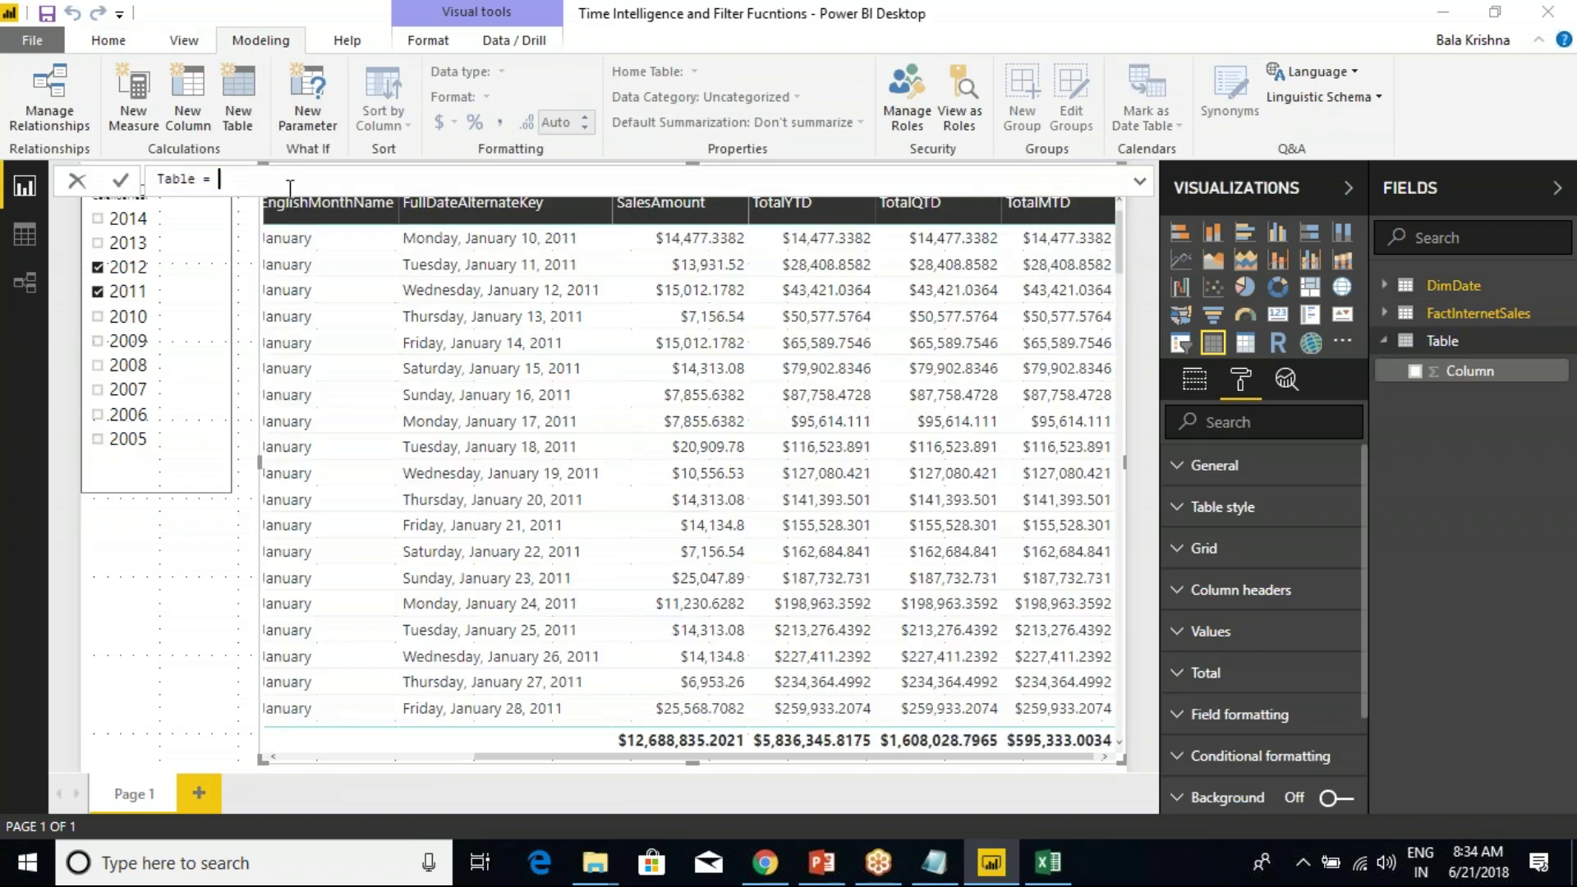
{"action": "key", "text": "ctrl+a"}
{"action": "type", "text": "FiscalDate"}
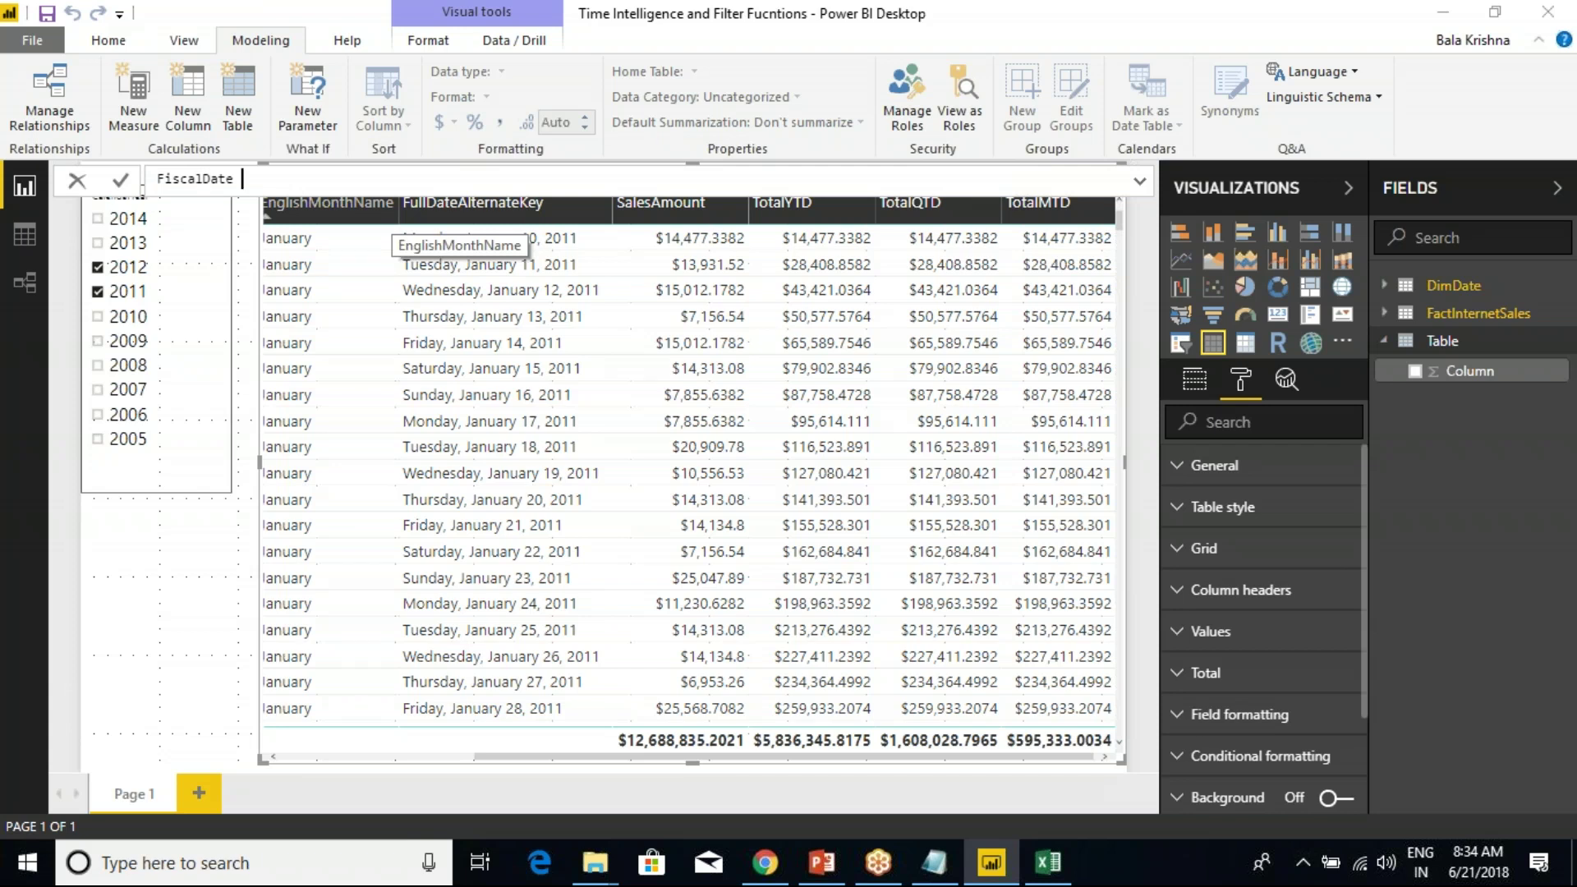
{"action": "type", "text": "= "}
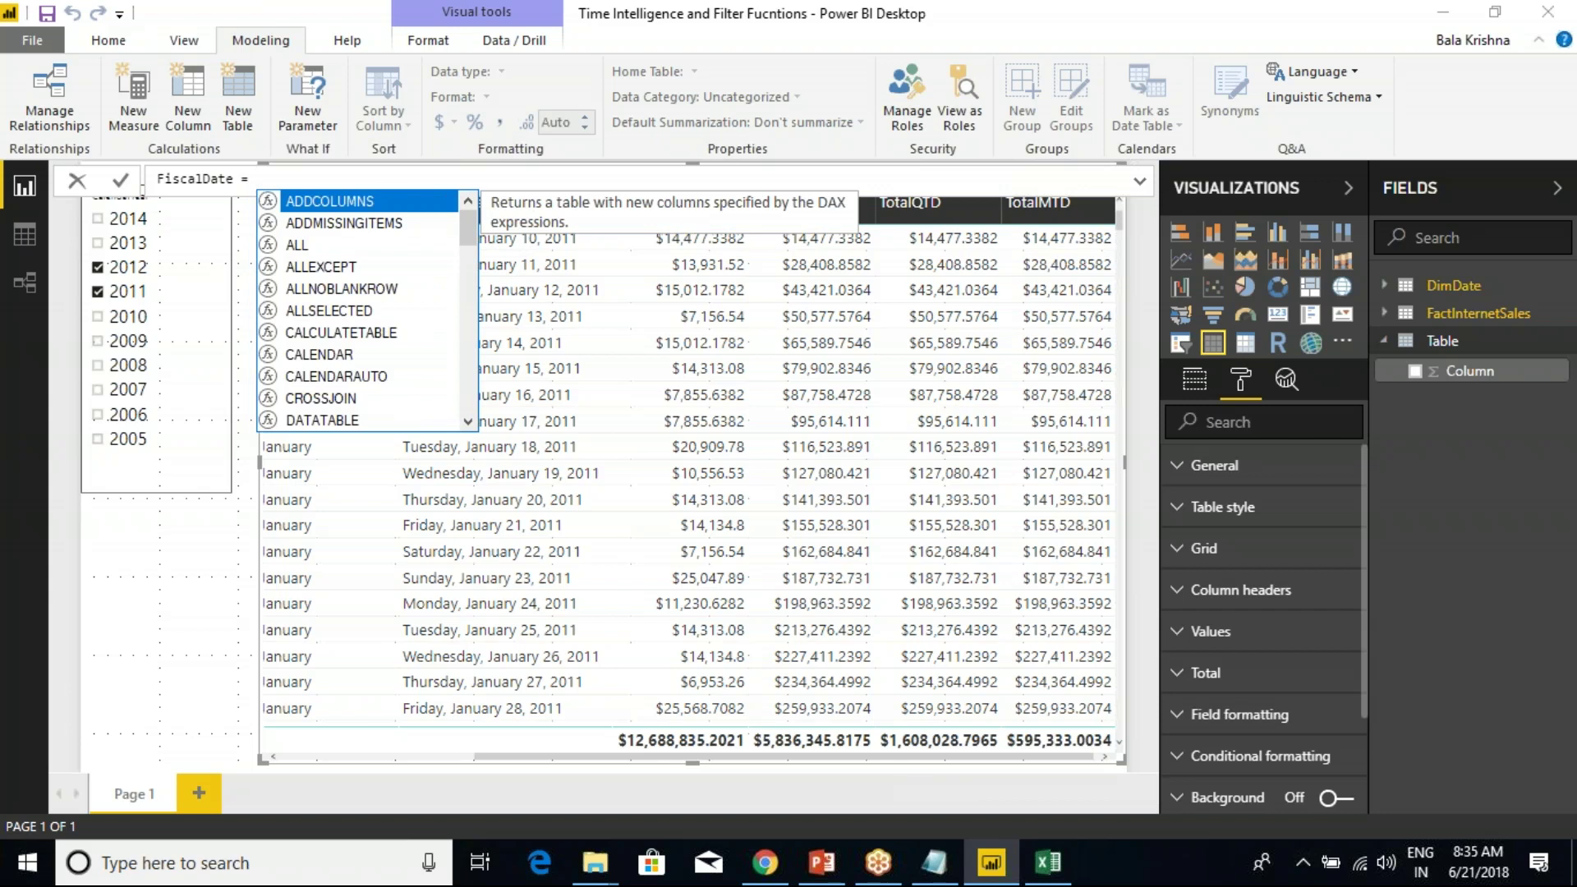
Define the FiscalDate table with CALENDARAUTO and a fiscal year end month of 3.
{"action": "type", "text": "cale"}
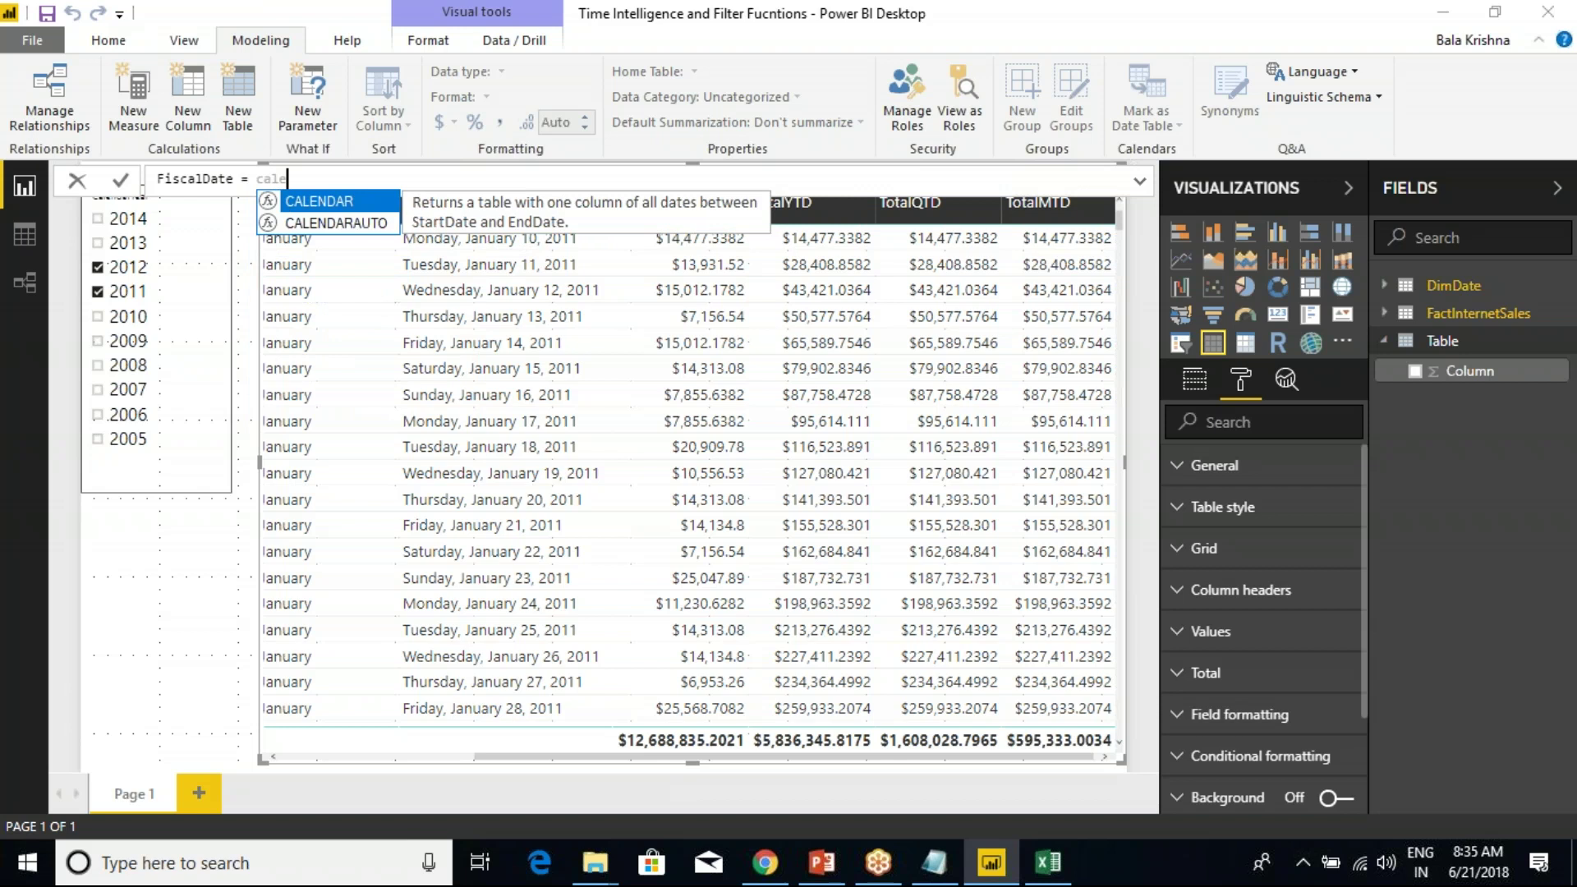
{"action": "key", "text": "Tab"}
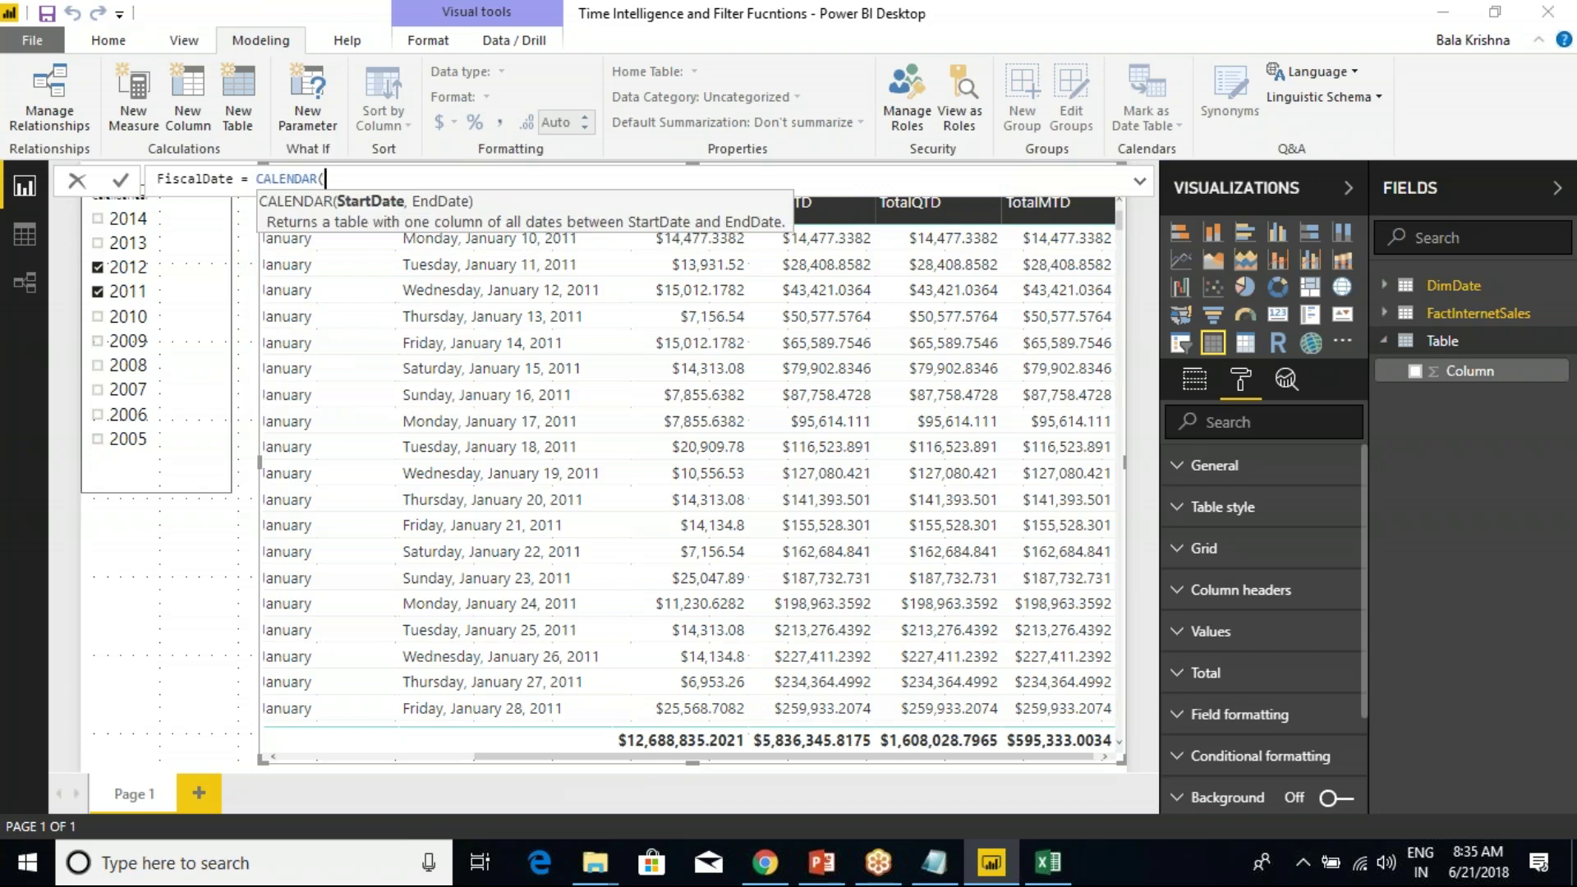
{"action": "key", "text": "BackSpace"}
{"action": "key", "text": "Down"}
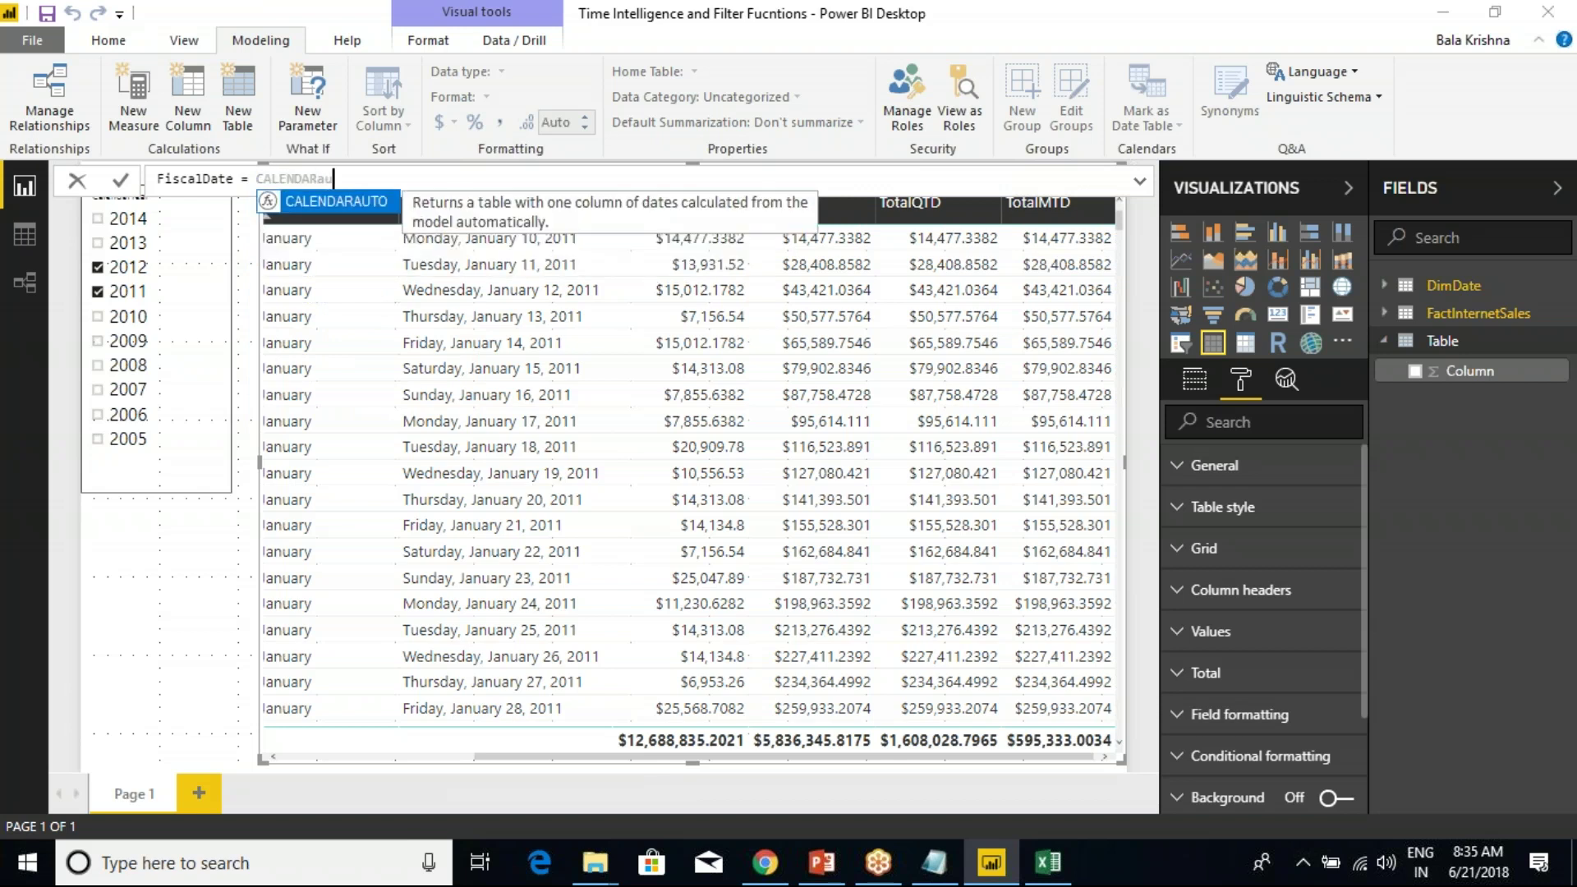
{"action": "key", "text": "Tab"}
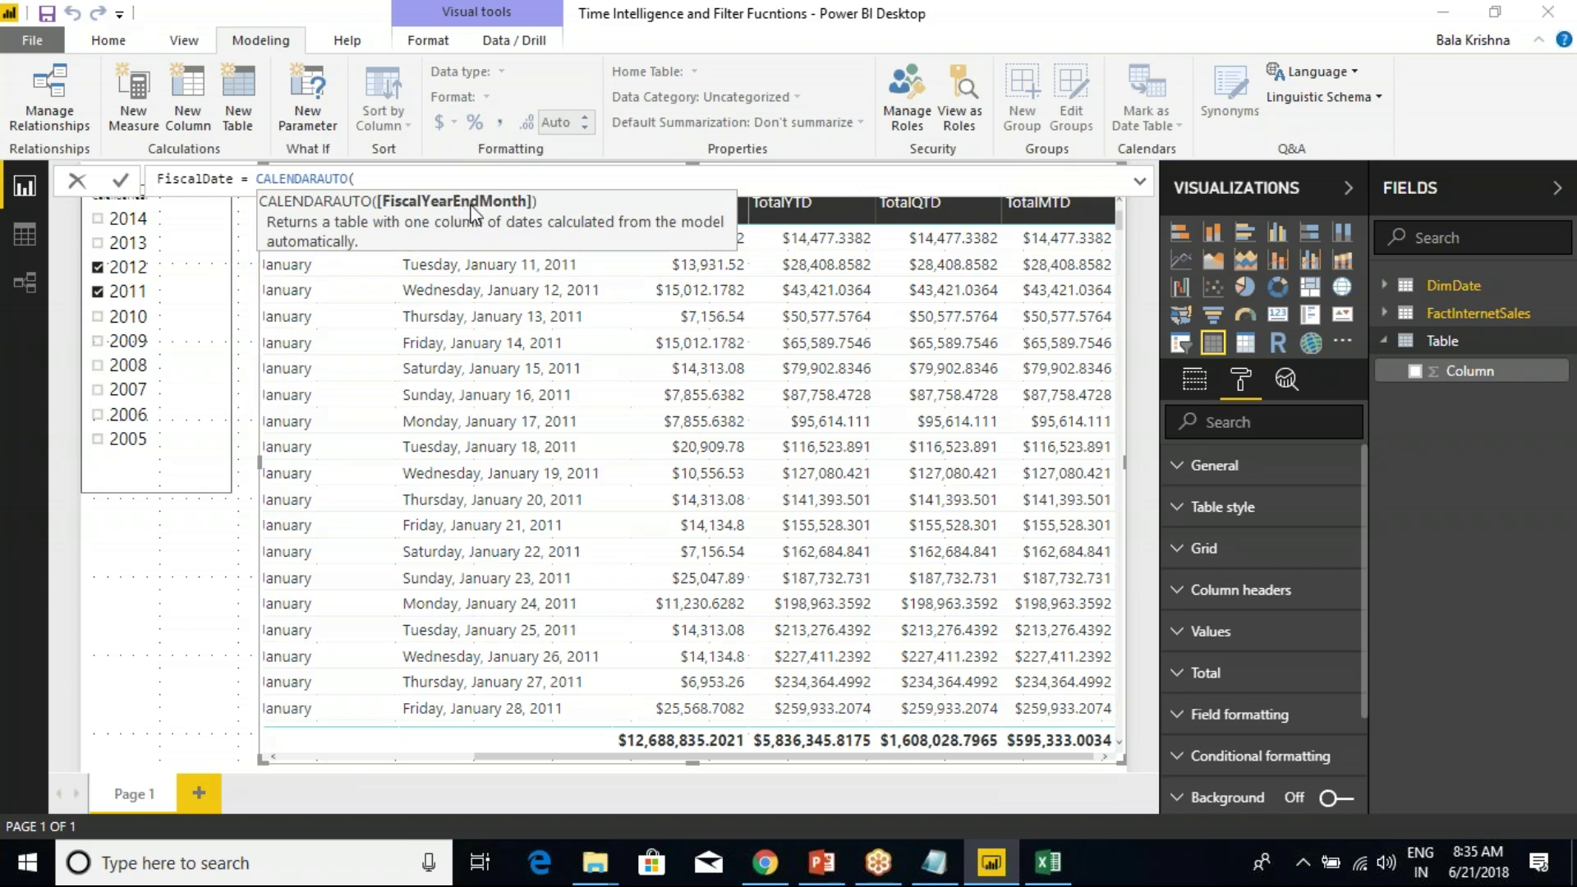
{"action": "type", "text": "3)"}
{"action": "key", "text": "Return"}
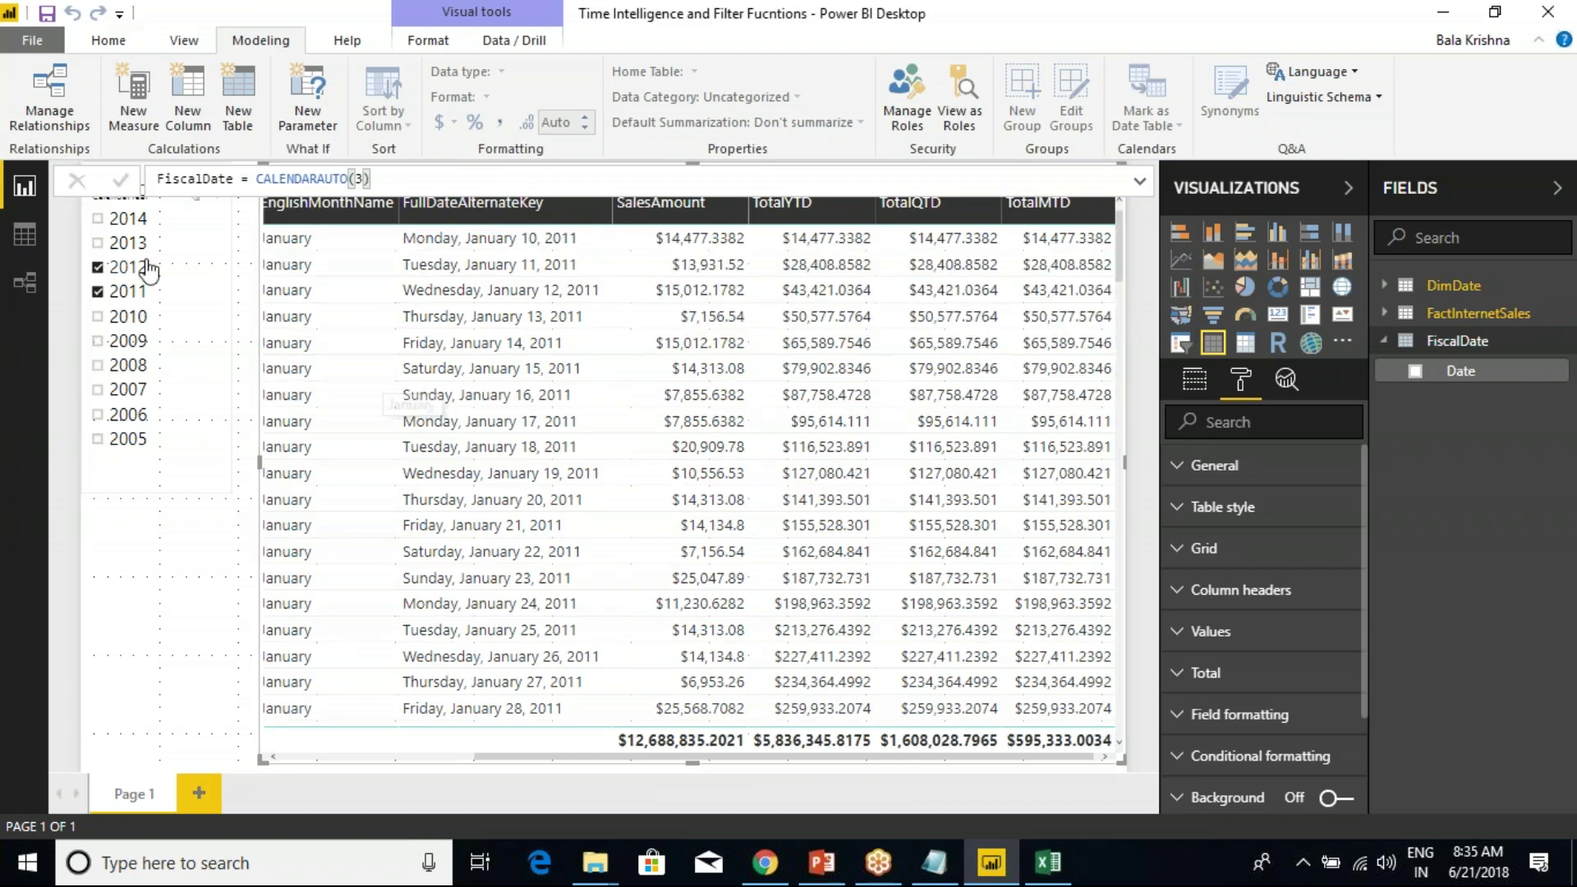
Show the FiscalDate table's data and select its Date column.
{"action": "left_click", "coordinate": [25, 238]}
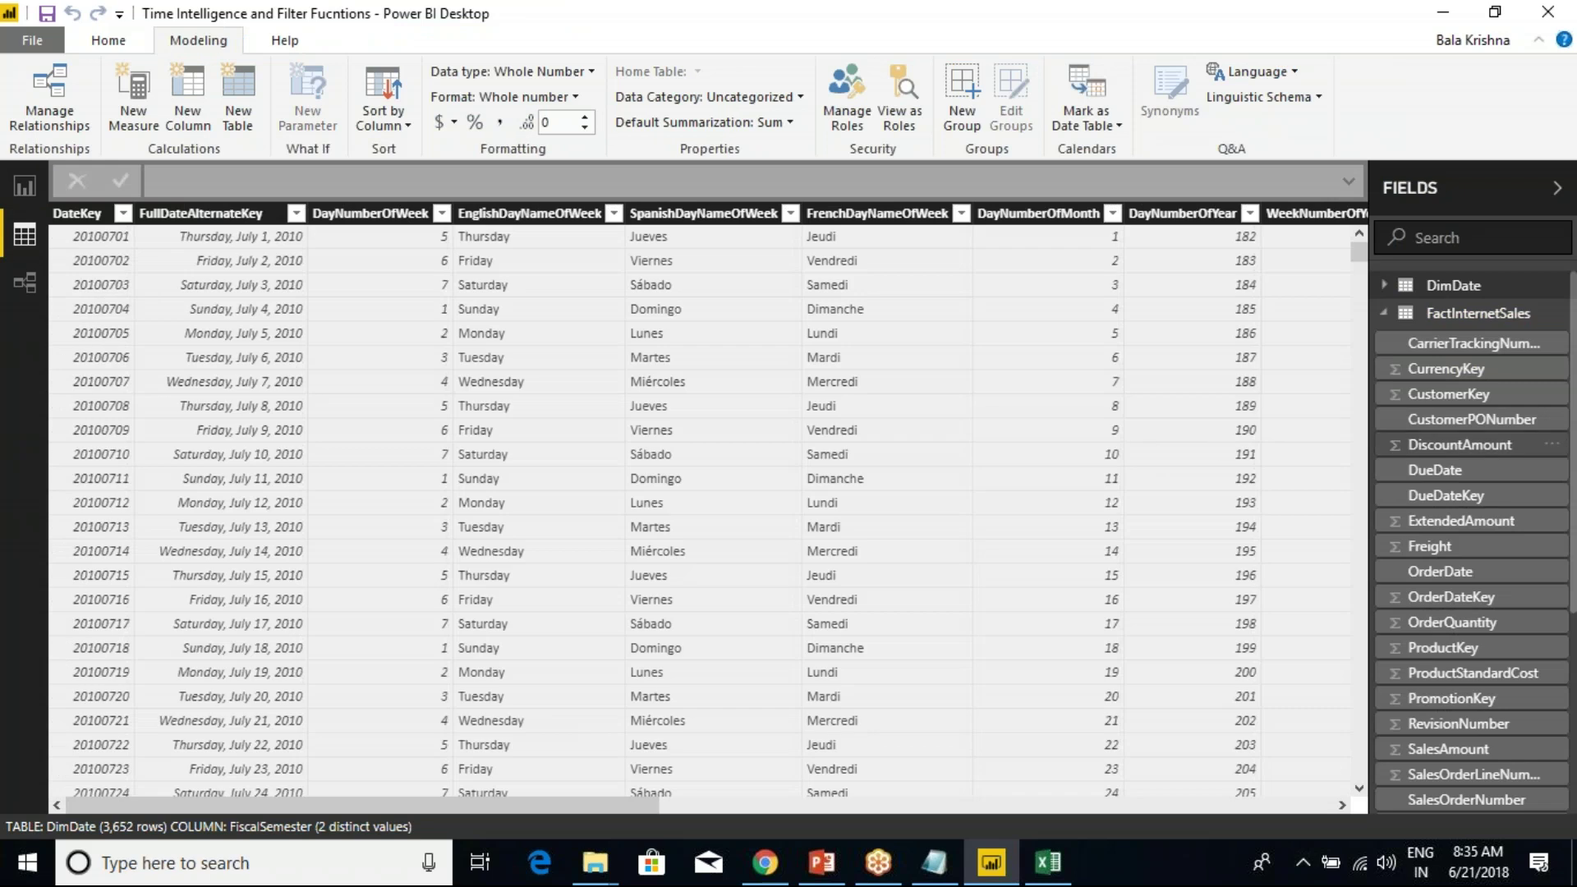
{"action": "left_click", "coordinate": [1421, 314]}
{"action": "left_click", "coordinate": [1450, 343]}
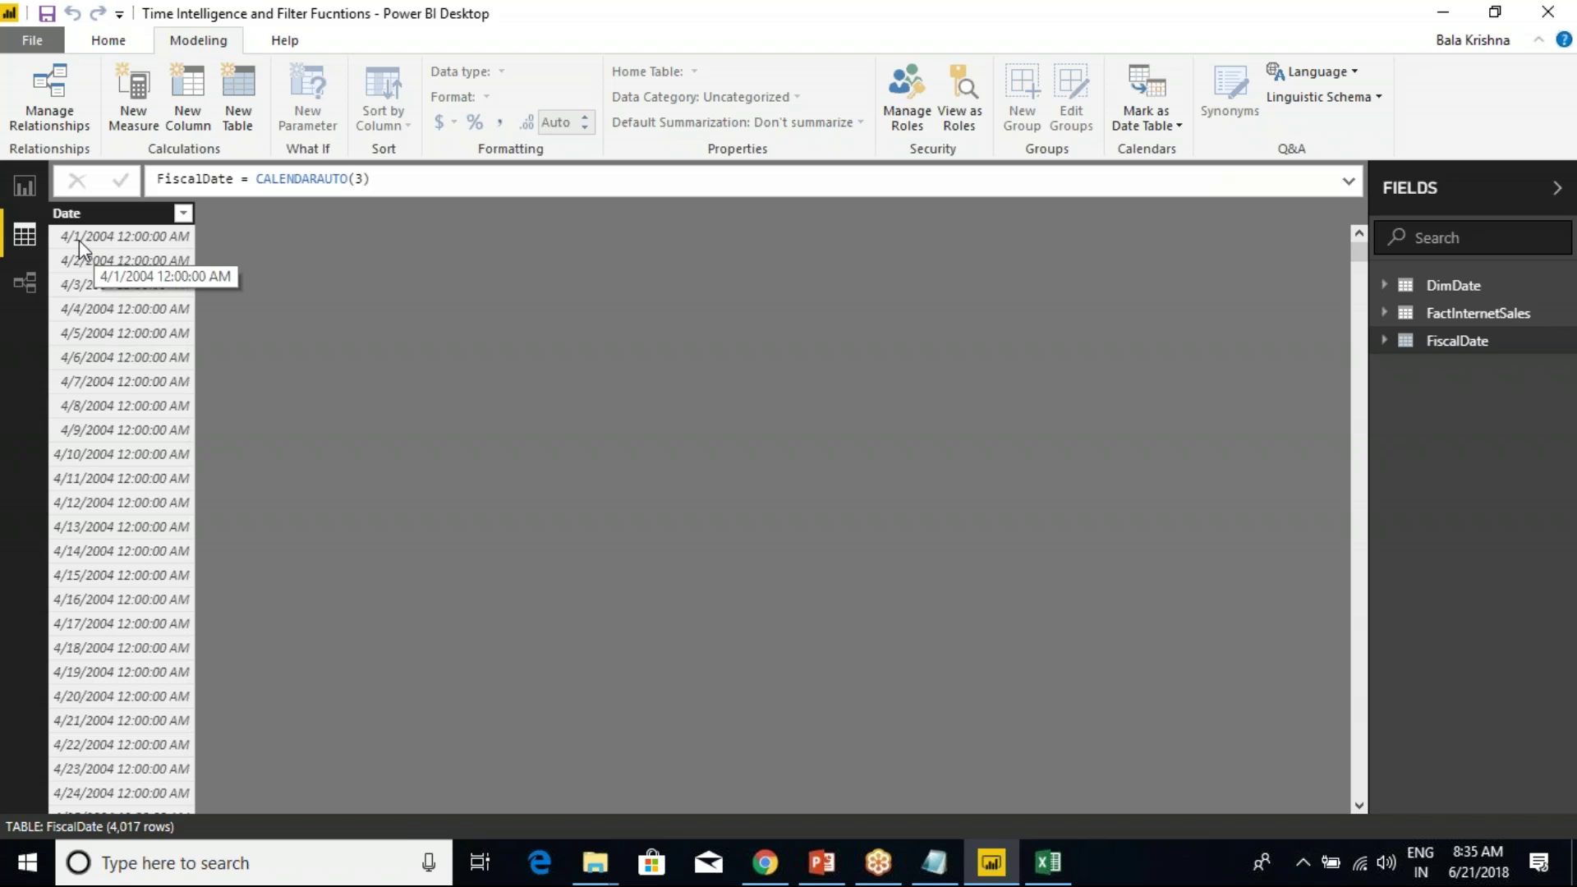
{"action": "left_click", "coordinate": [79, 240]}
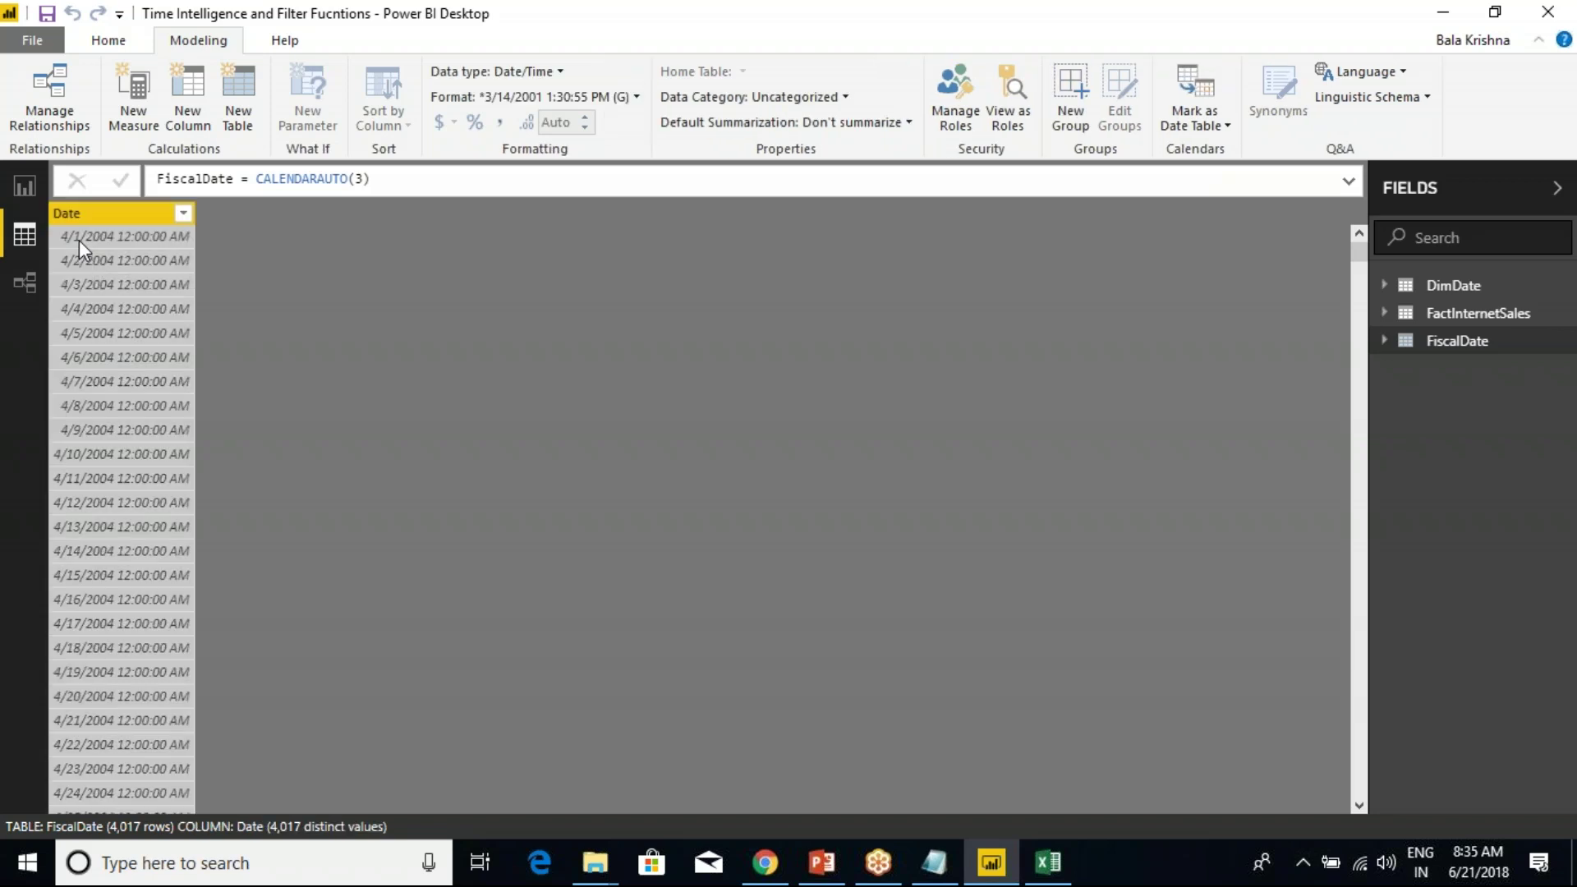
Sort FiscalDate's Date column descending, ascending and descending again to check its last and first dates.
{"action": "right_click", "coordinate": [136, 214]}
{"action": "left_click", "coordinate": [212, 256]}
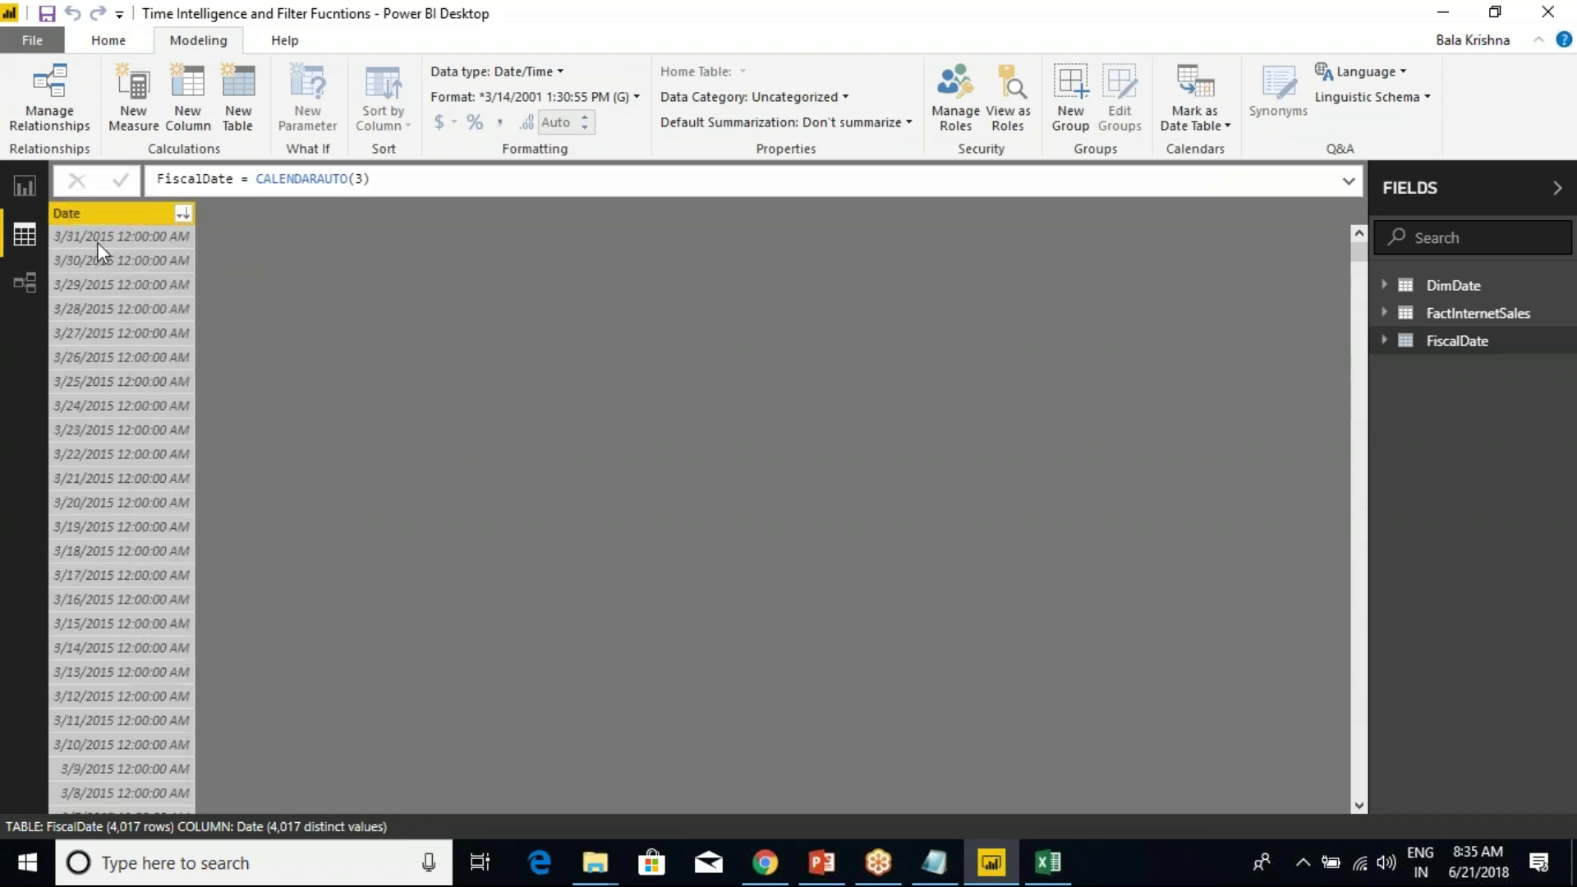
{"action": "right_click", "coordinate": [131, 215]}
{"action": "left_click", "coordinate": [199, 238]}
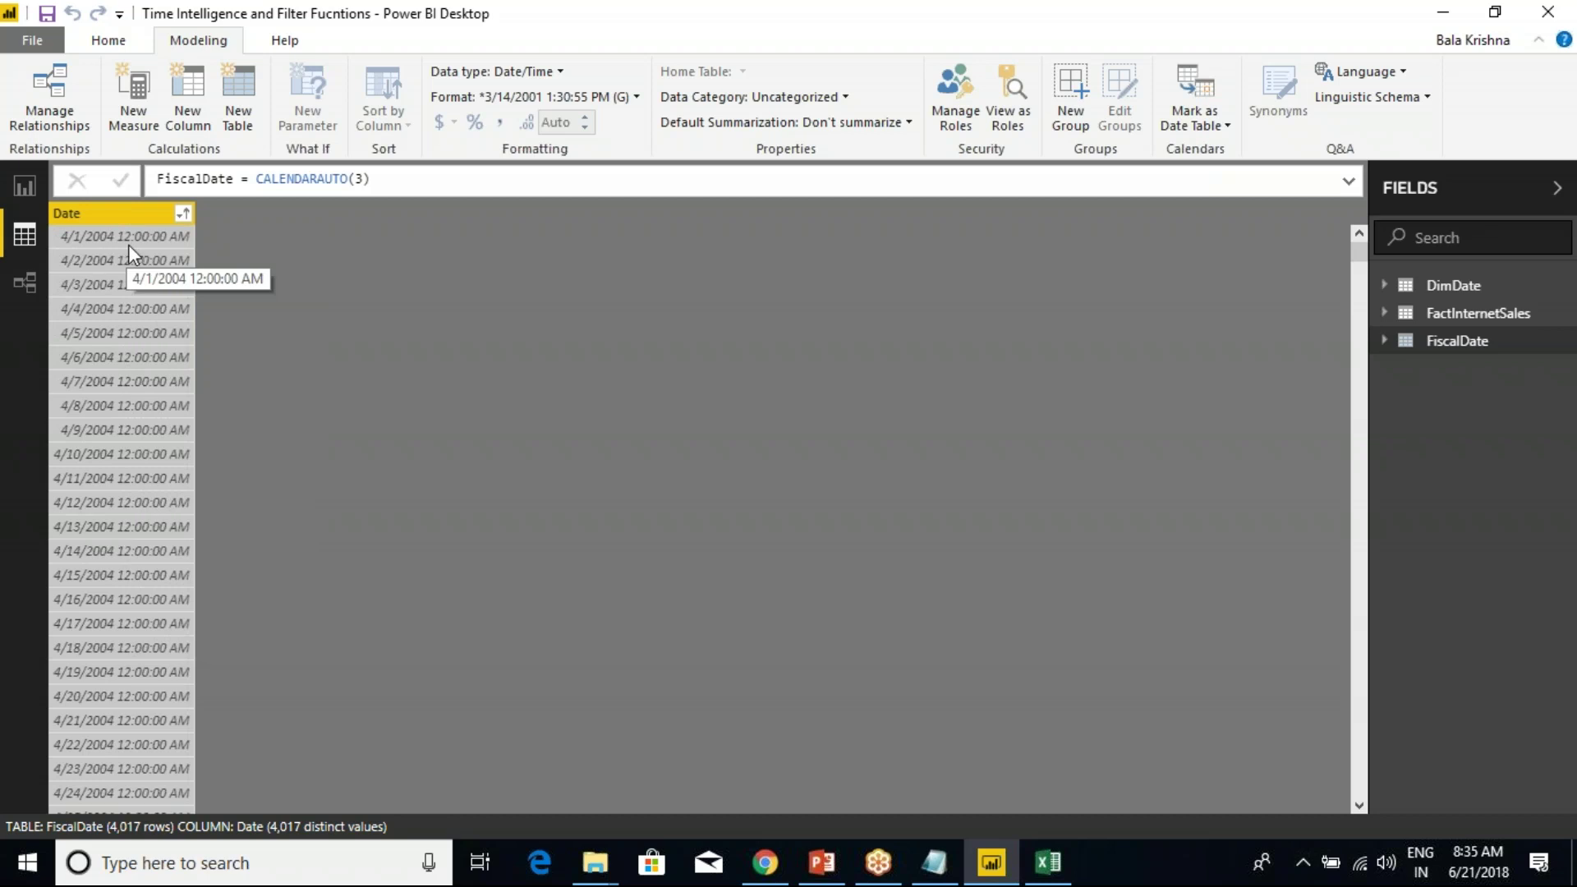
{"action": "right_click", "coordinate": [129, 214]}
{"action": "left_click", "coordinate": [179, 246]}
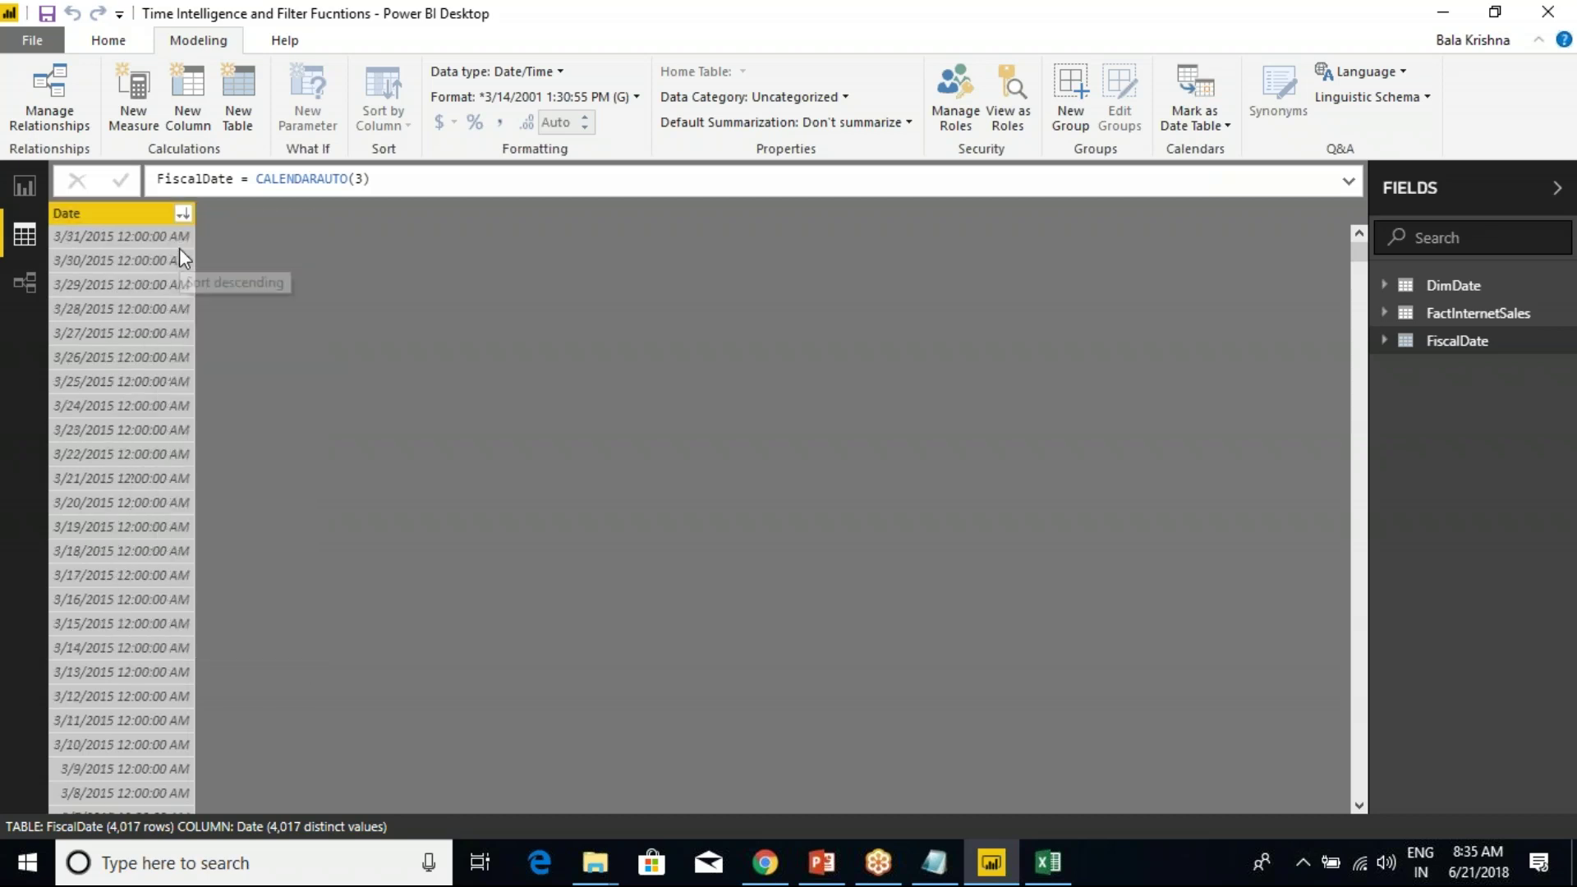
Clear the CALENDARAUTO argument in FiscalDate's formula and re-enter 3 as the fiscal year end month.
{"action": "left_click", "coordinate": [354, 184]}
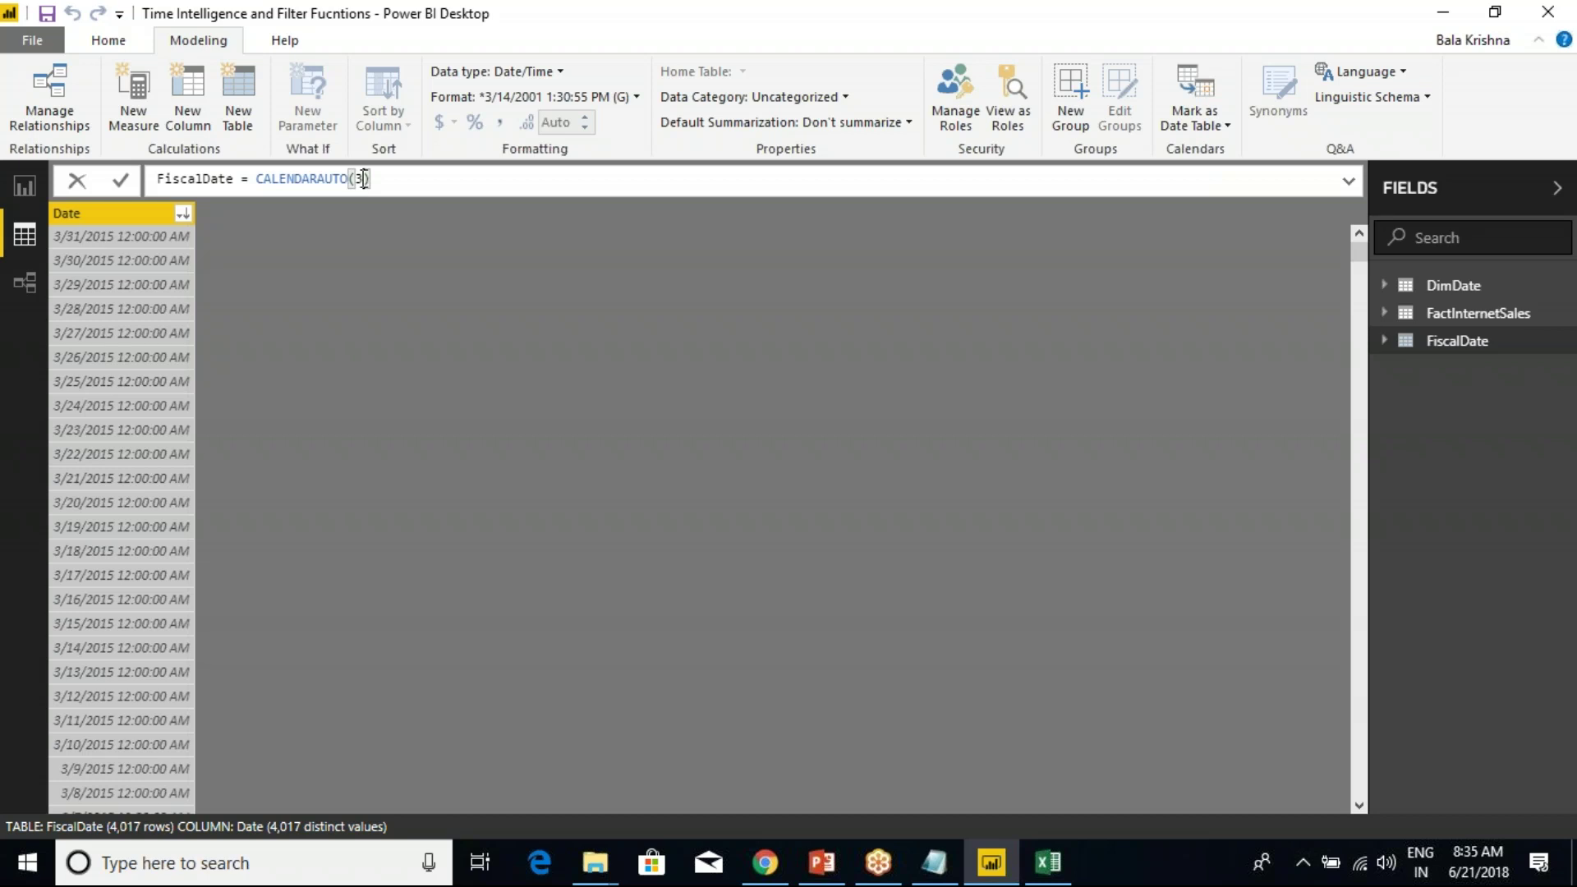
{"action": "key", "text": "BackSpace"}
{"action": "key", "text": "BackSpace"}
{"action": "key", "text": "BackSpace"}
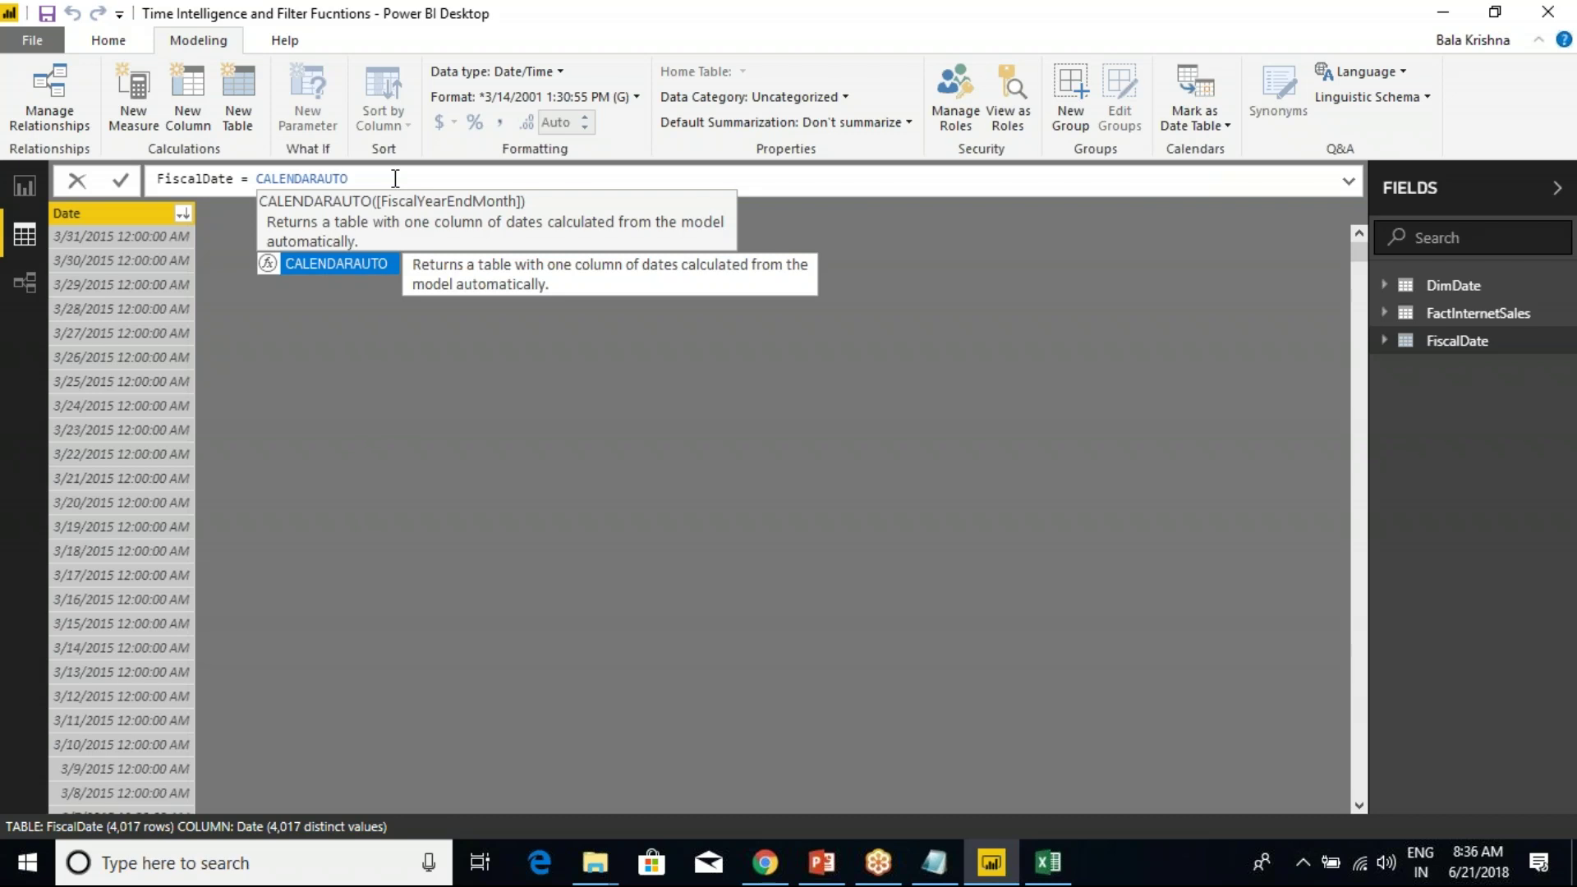
{"action": "type", "text": "("}
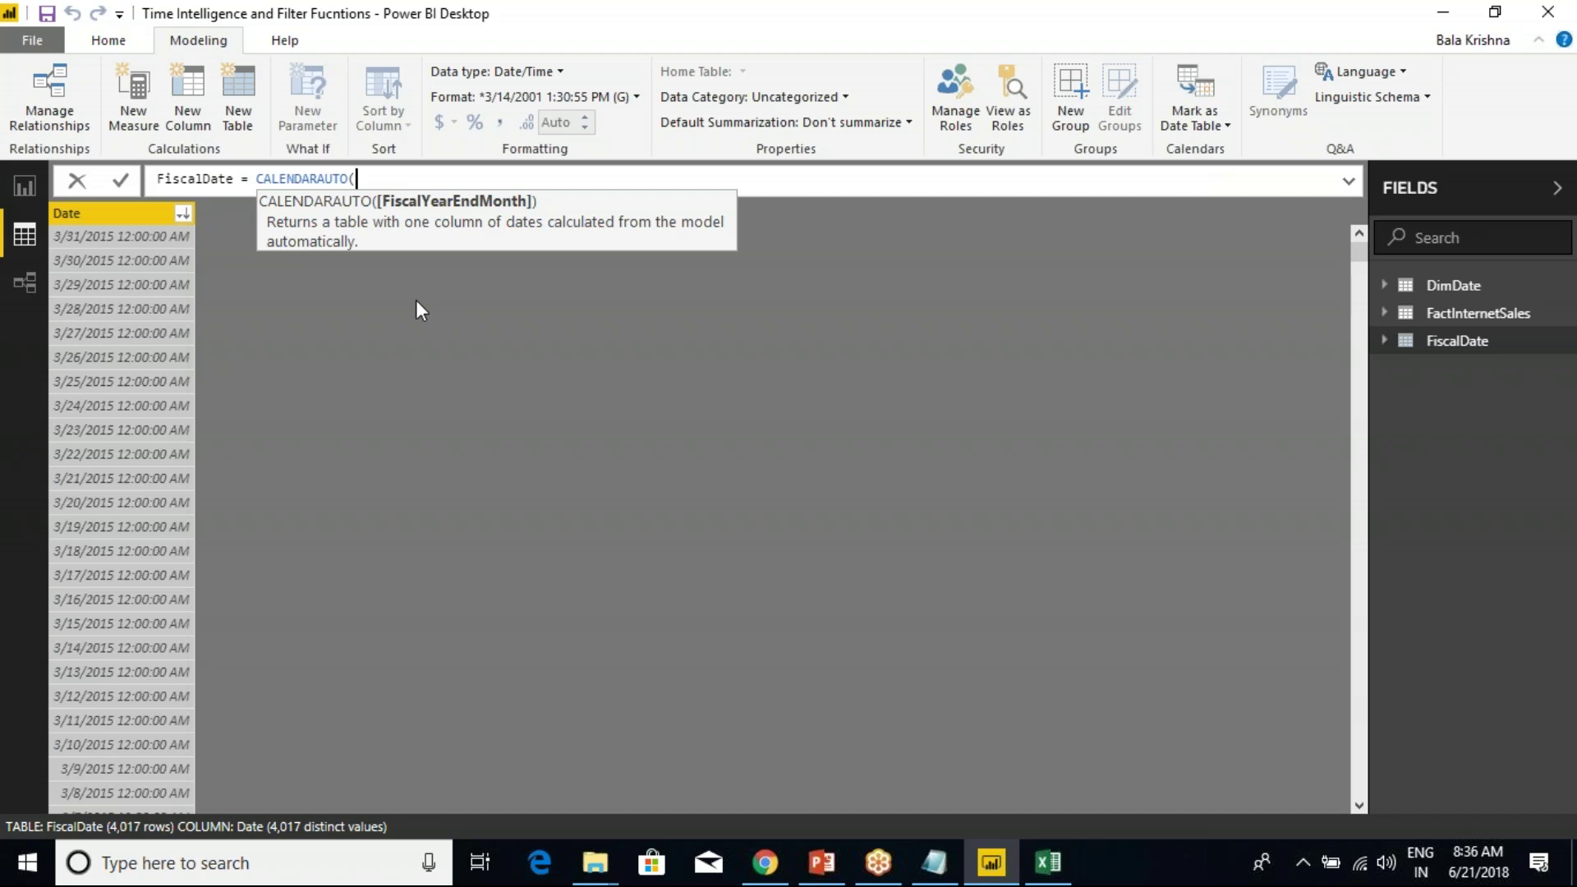
{"action": "type", "text": "3)"}
{"action": "key", "text": "Return"}
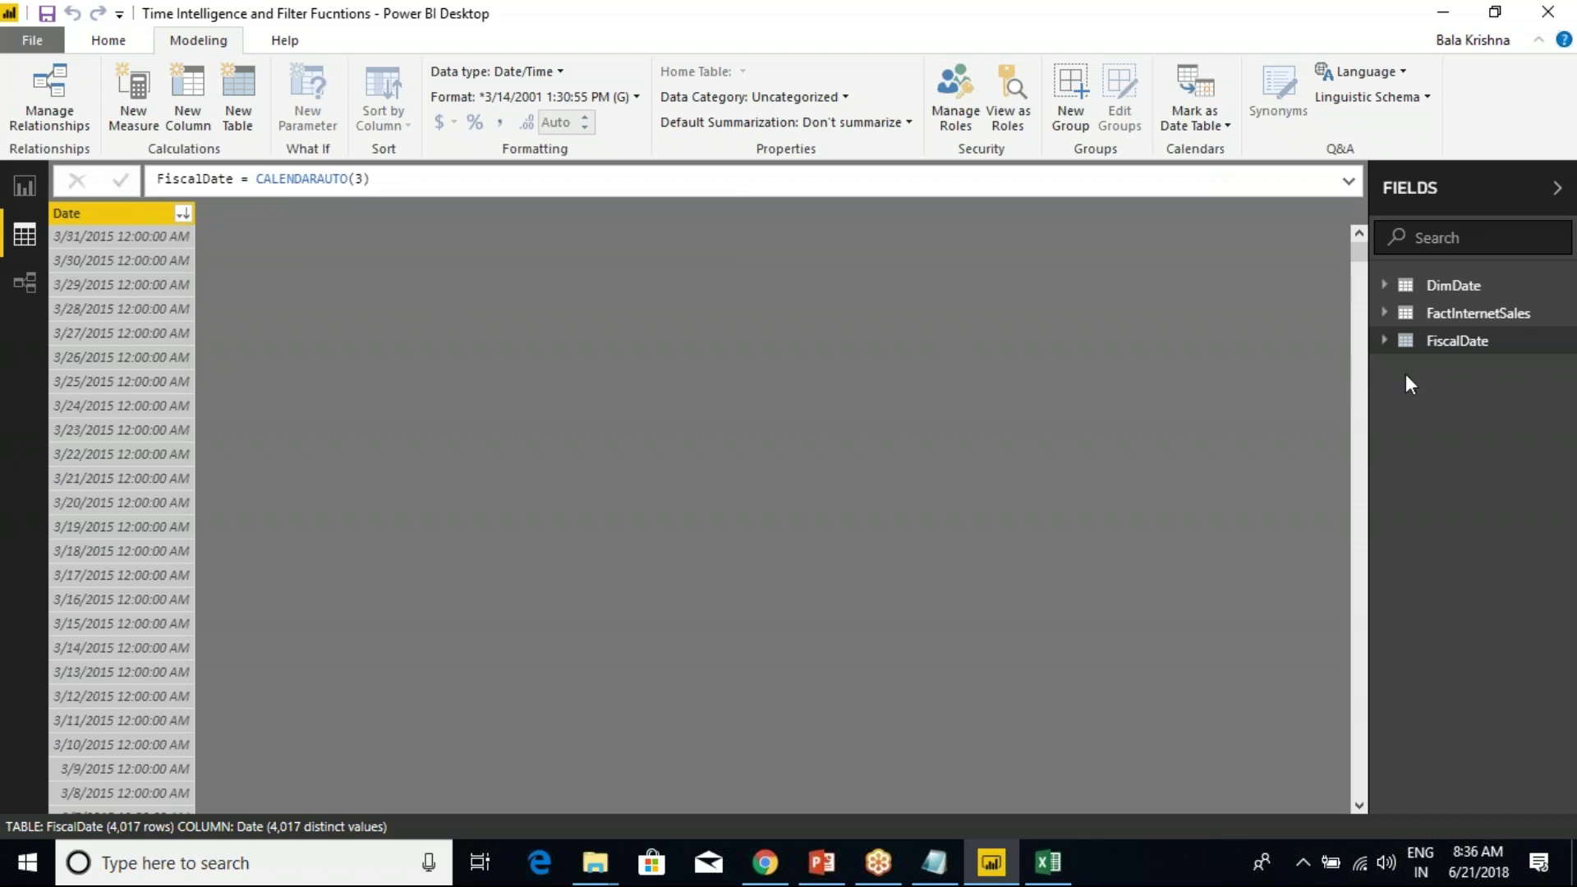
Delete the FiscalDate table from the model.
{"action": "right_click", "coordinate": [1461, 342]}
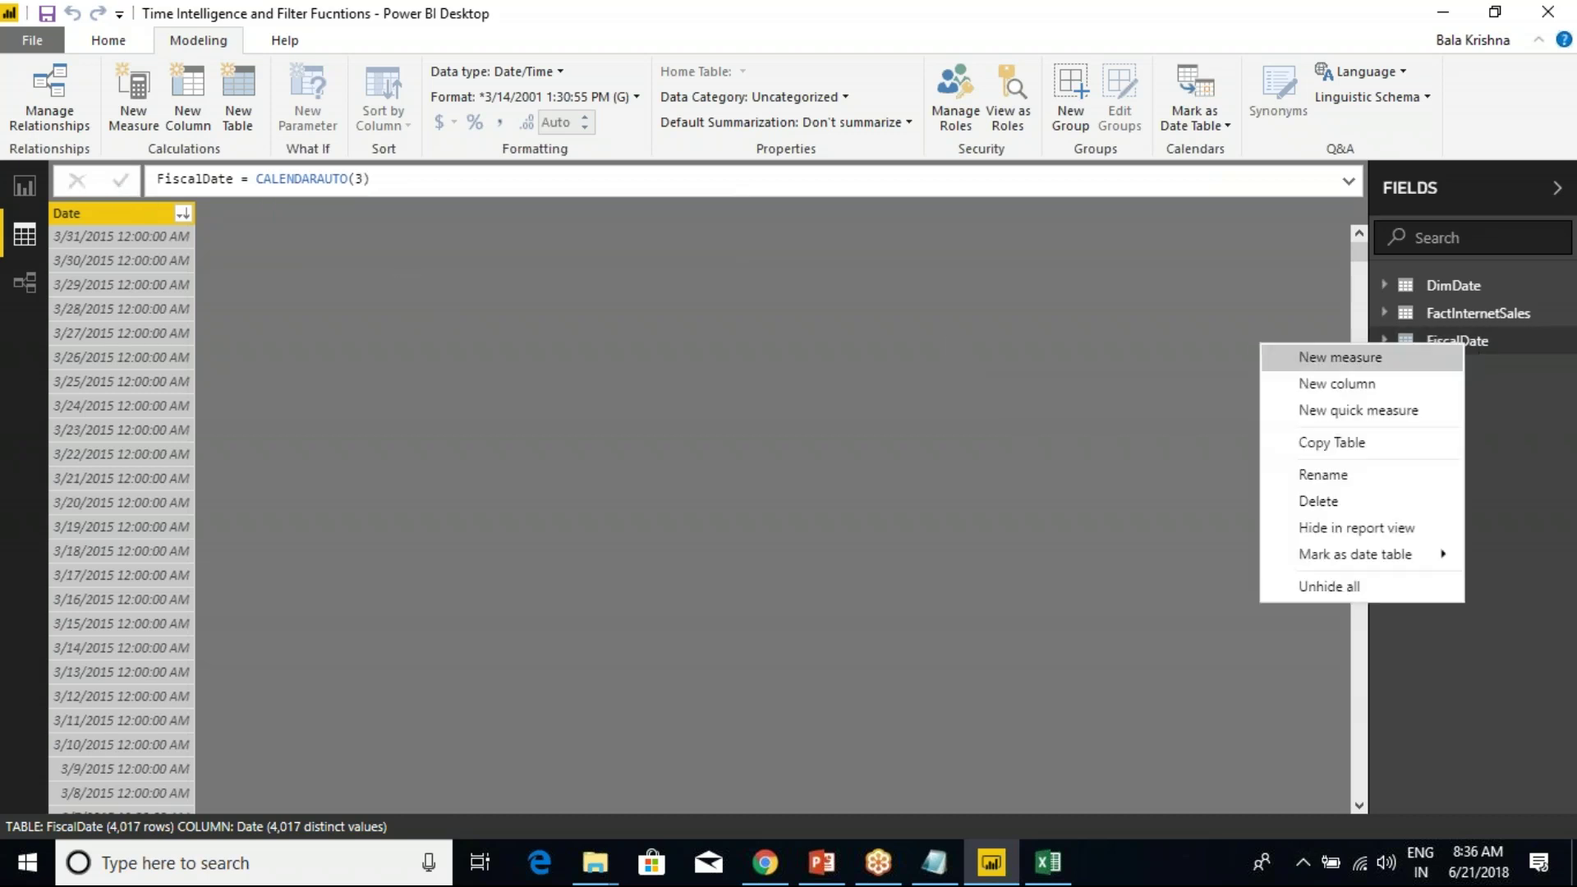
{"action": "left_click", "coordinate": [1318, 501]}
{"action": "left_click", "coordinate": [893, 462]}
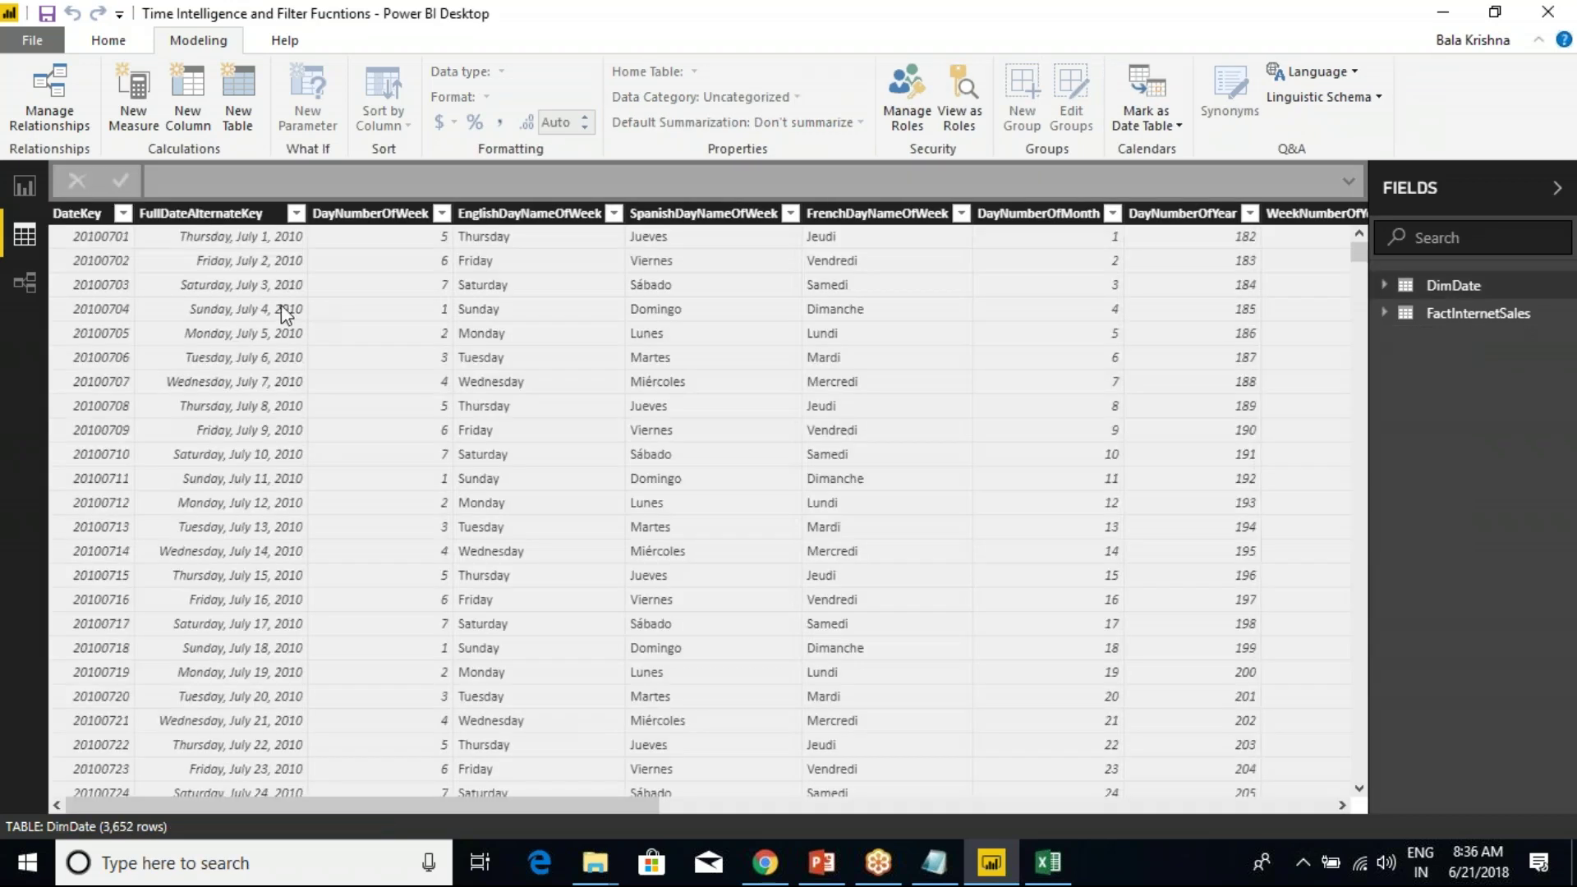
Glance at the report page and table data, and switch to the data workbook in Excel to view its TotalYTD column.
{"action": "left_click", "coordinate": [25, 189]}
{"action": "left_click", "coordinate": [23, 233]}
{"action": "left_click", "coordinate": [1048, 862]}
{"action": "left_click", "coordinate": [872, 528]}
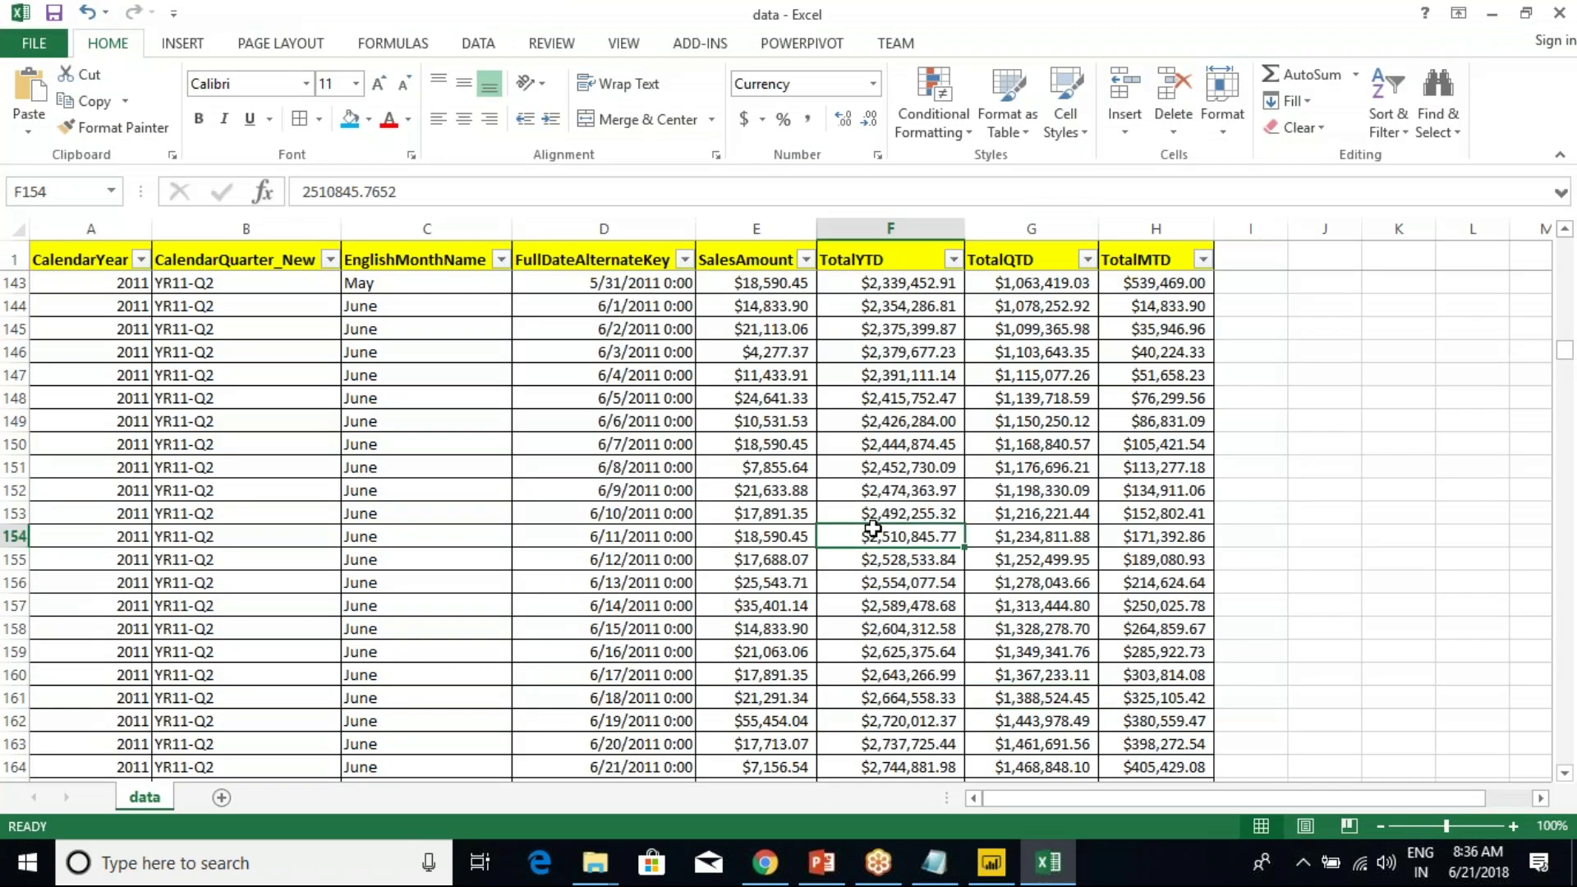
Switch to the Class Notes in Notepad and add OPENINGBALANCEMONTH below the MTD line, separated by a blank line.
{"action": "left_click", "coordinate": [935, 869]}
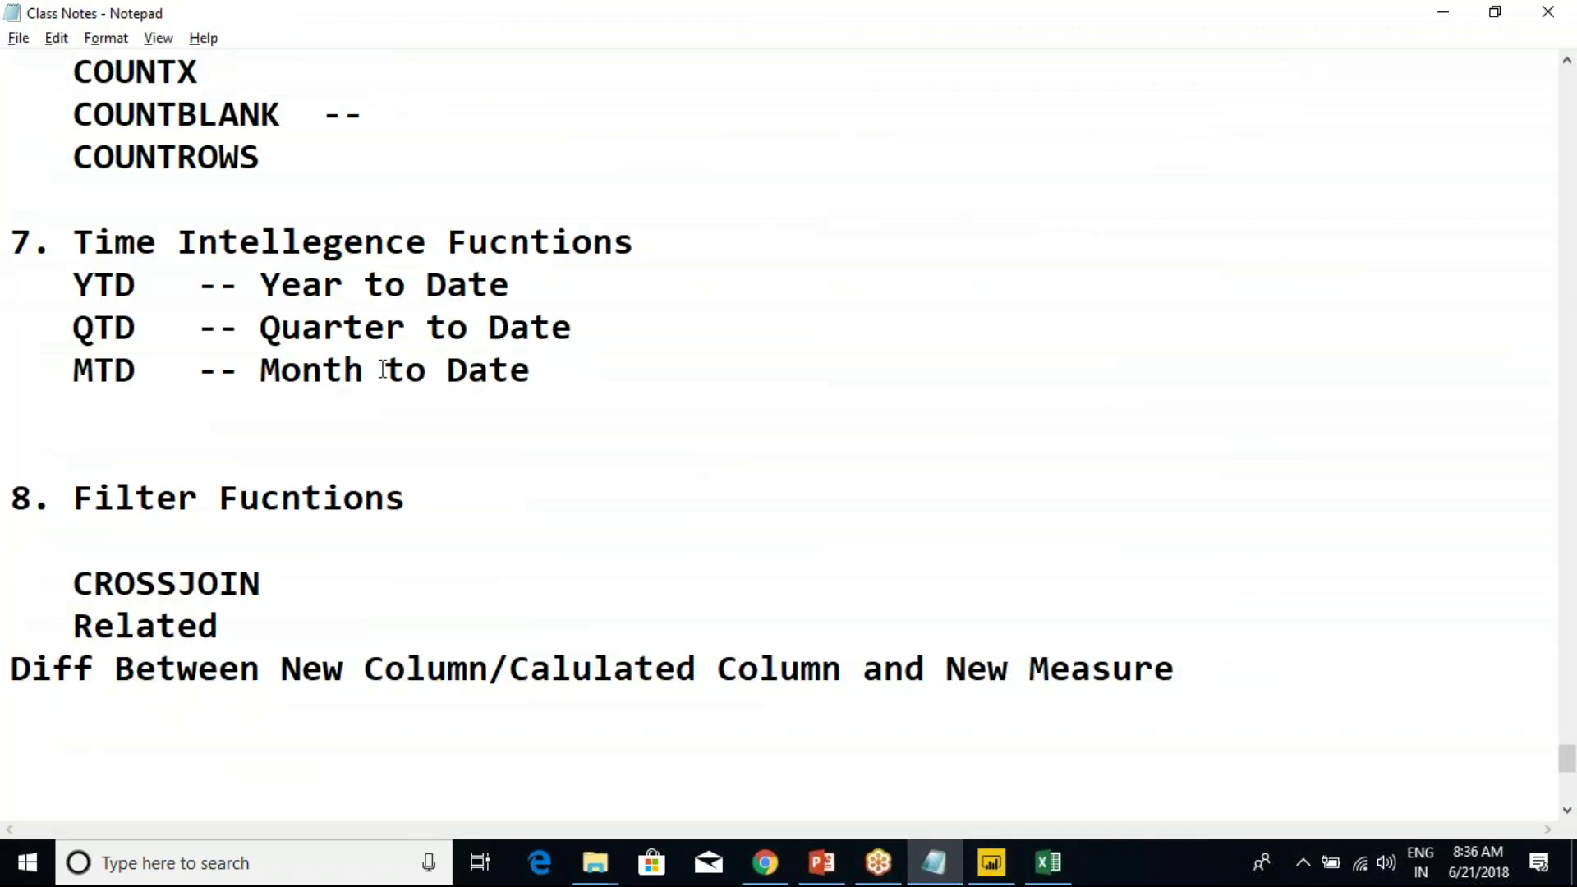
{"action": "left_click", "coordinate": [522, 371]}
{"action": "key", "text": "Return"}
{"action": "key", "text": "Return"}
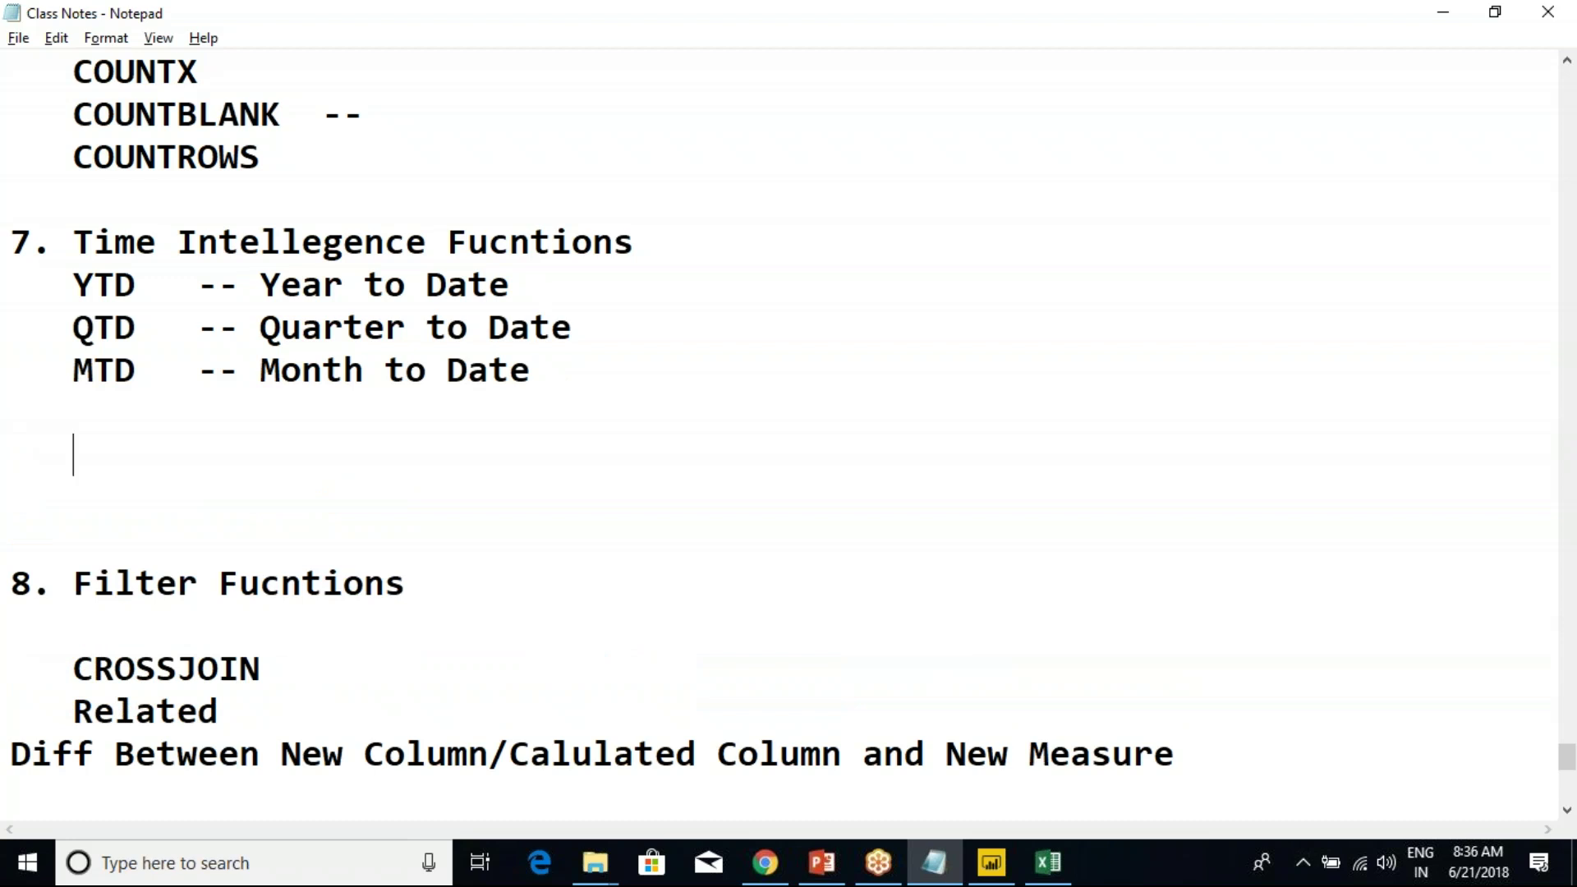
{"action": "key", "text": "alt+Tab"}
{"action": "key", "text": "alt+Tab"}
{"action": "type", "text": "OPENINGBAL"}
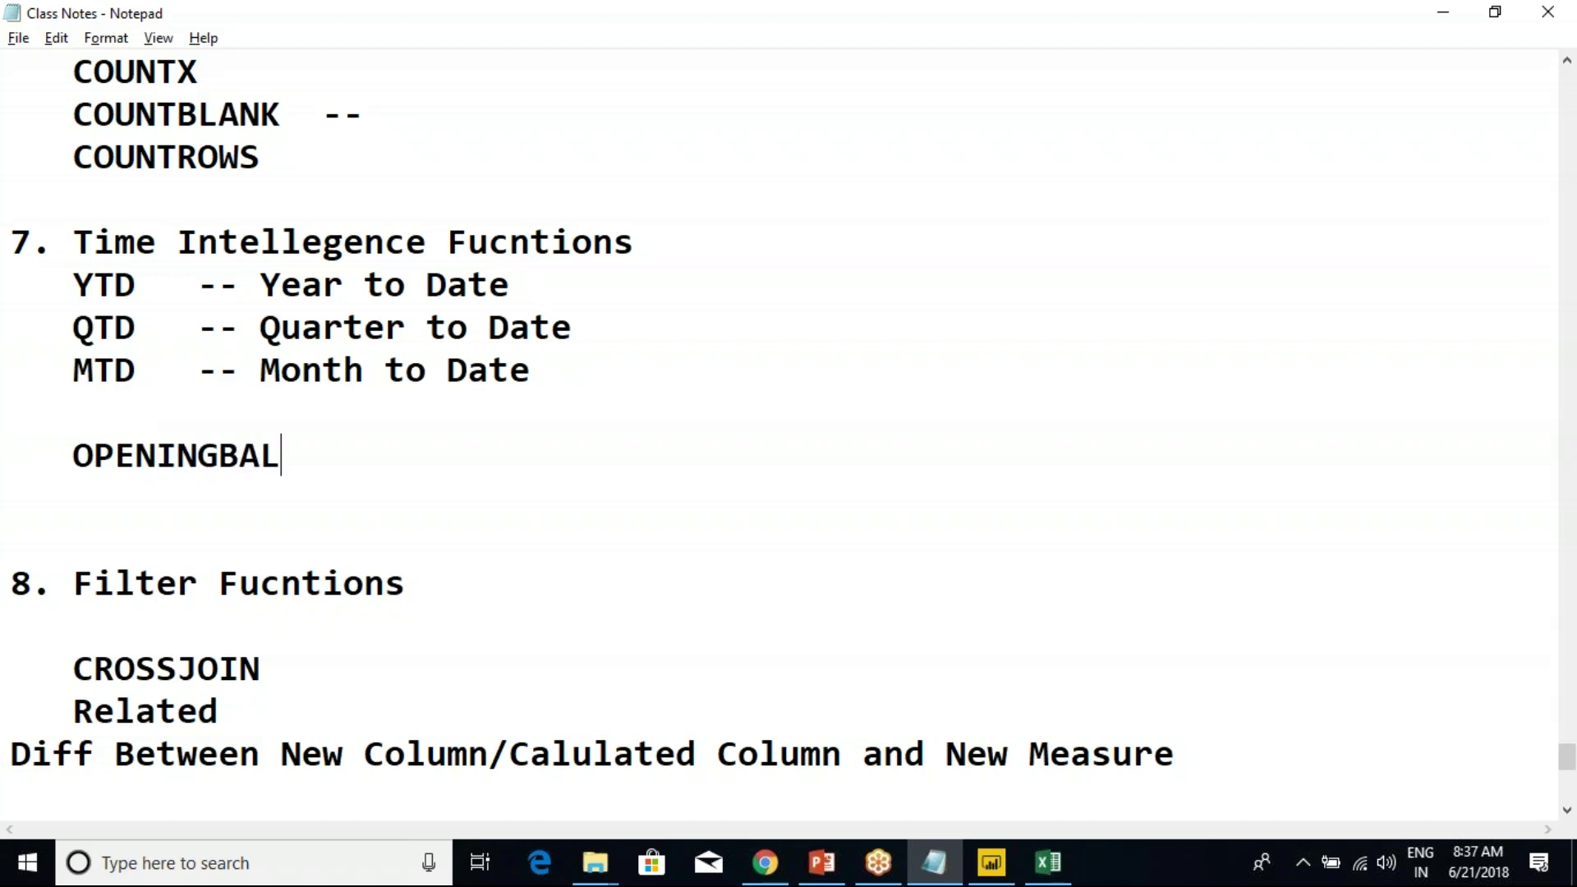
{"action": "type", "text": "ANCEMONTH"}
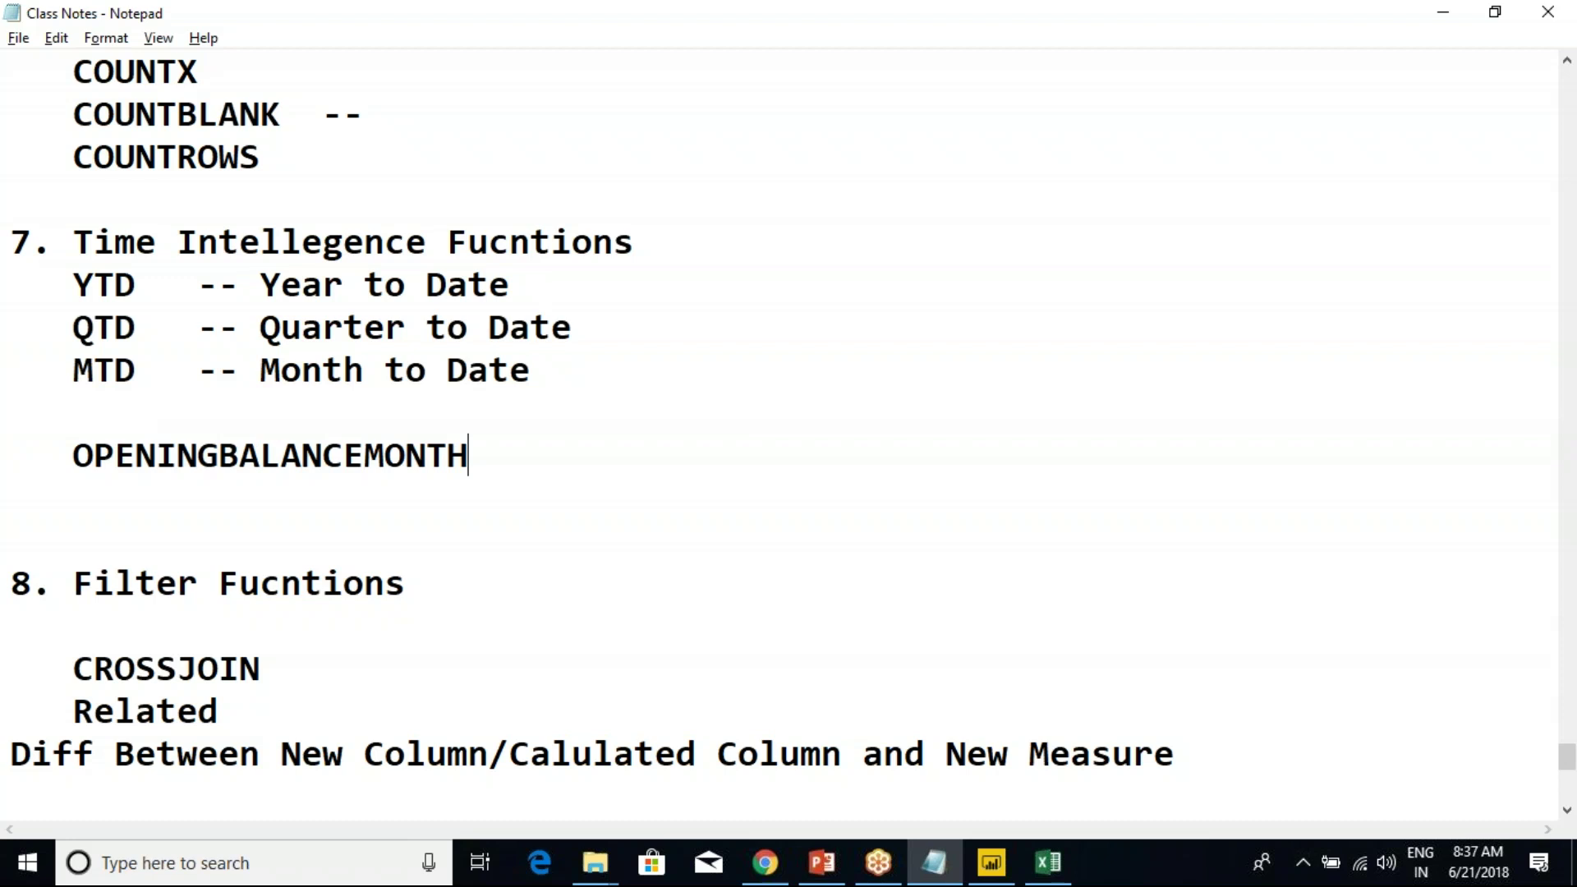
Duplicate the OPENINGBALANCEMONTH entry onto the line below it.
{"action": "key", "text": "shift+Home"}
{"action": "key", "text": "ctrl+c"}
{"action": "key", "text": "End"}
{"action": "key", "text": "Return"}
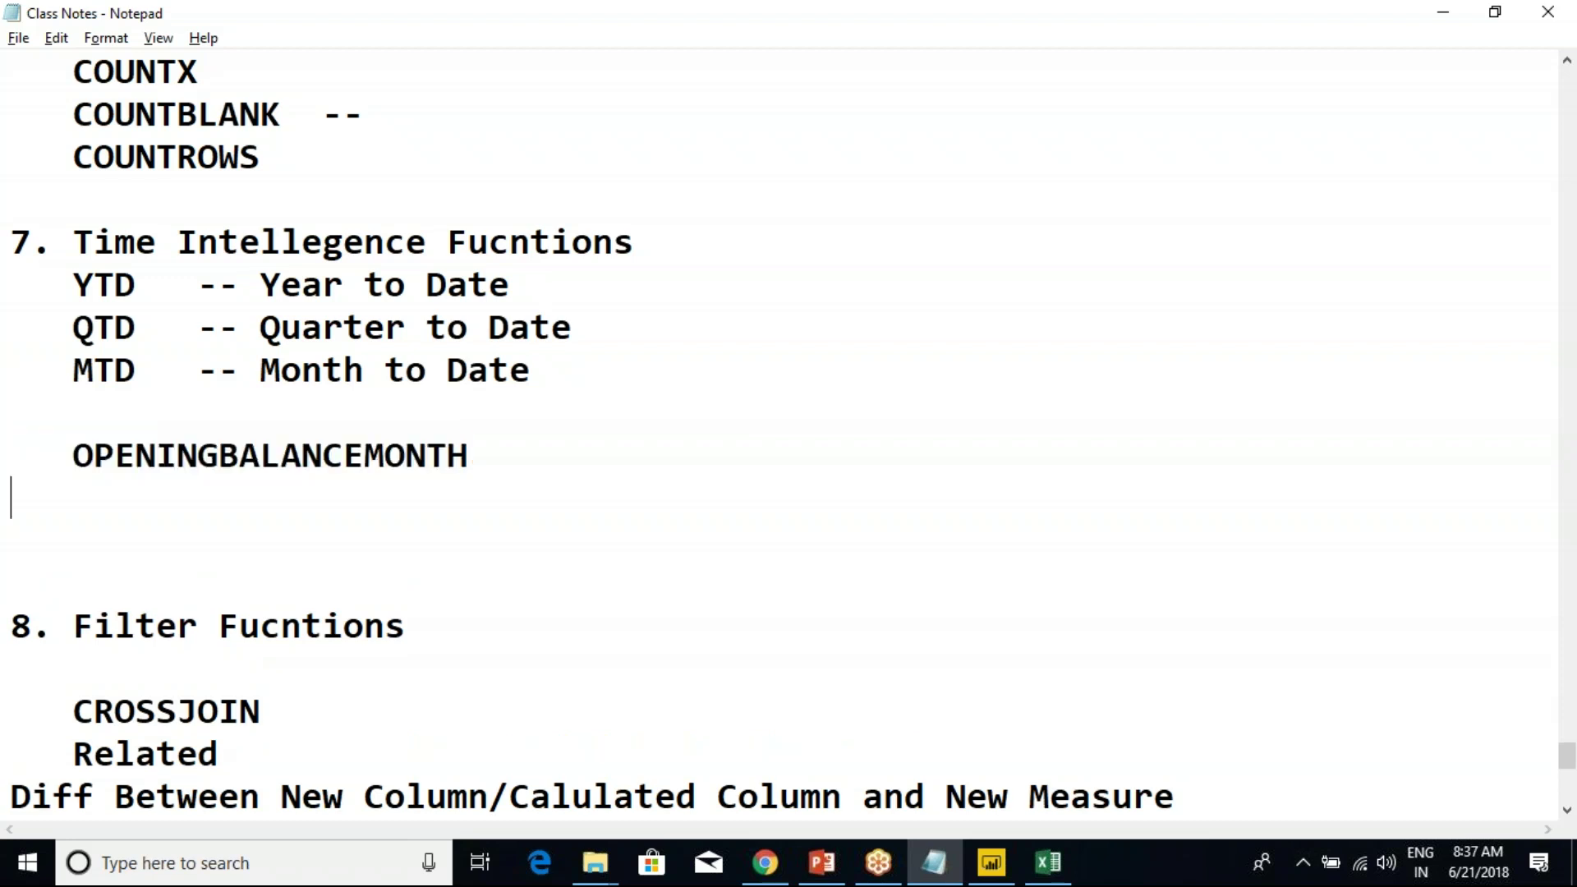
{"action": "key", "text": "ctrl+v"}
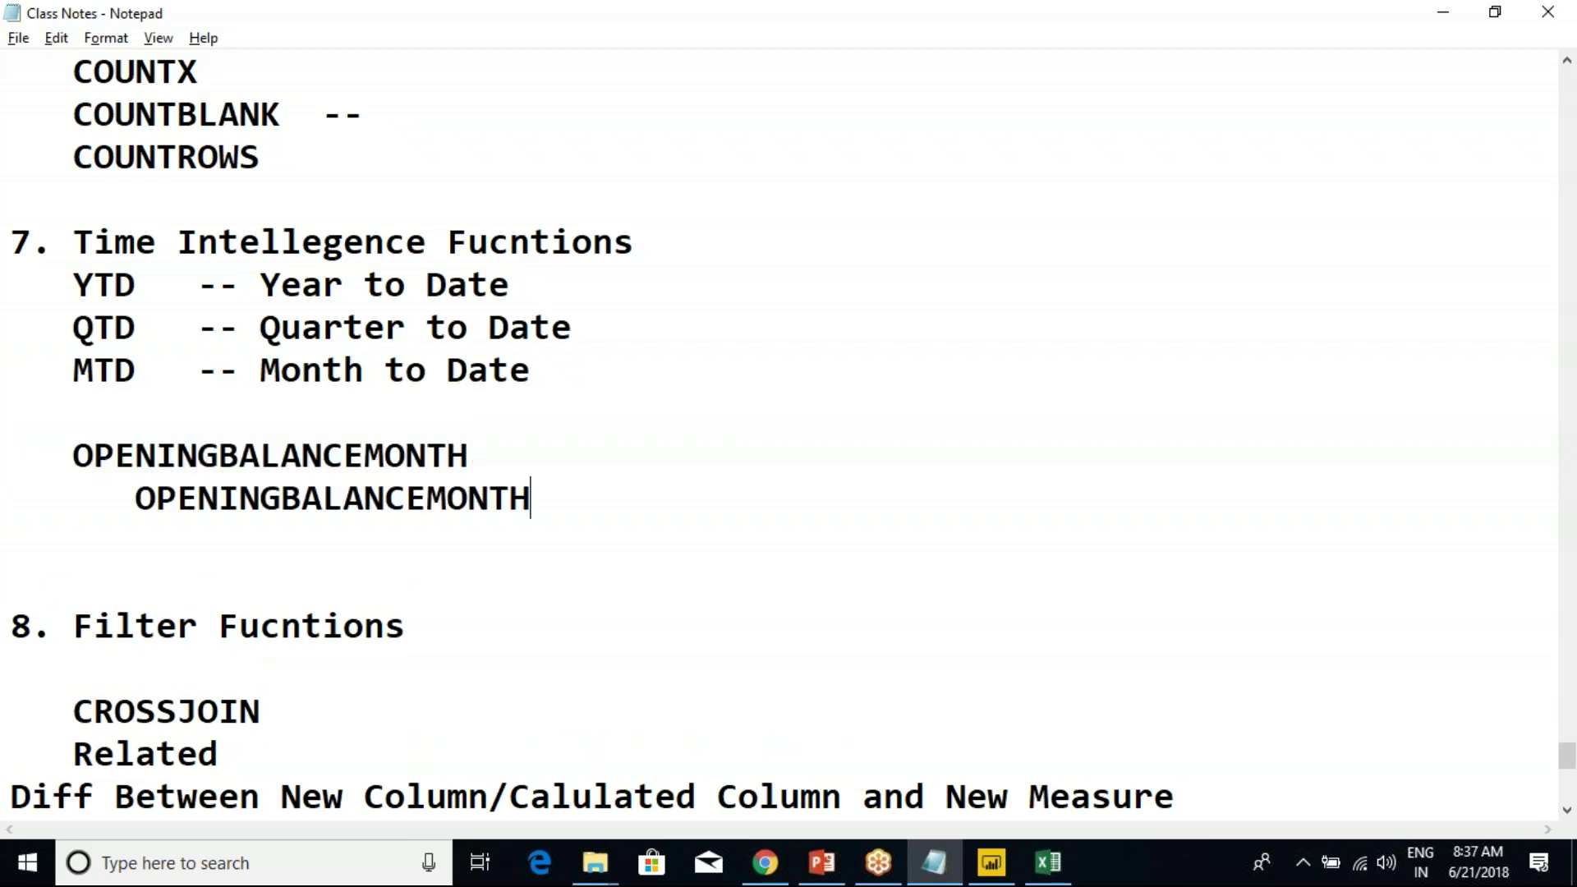
{"action": "key", "text": "shift+Up"}
{"action": "key", "text": "shift+Up"}
{"action": "key", "text": "shift+Up"}
{"action": "key", "text": "shift+End"}
{"action": "key", "text": "Delete"}
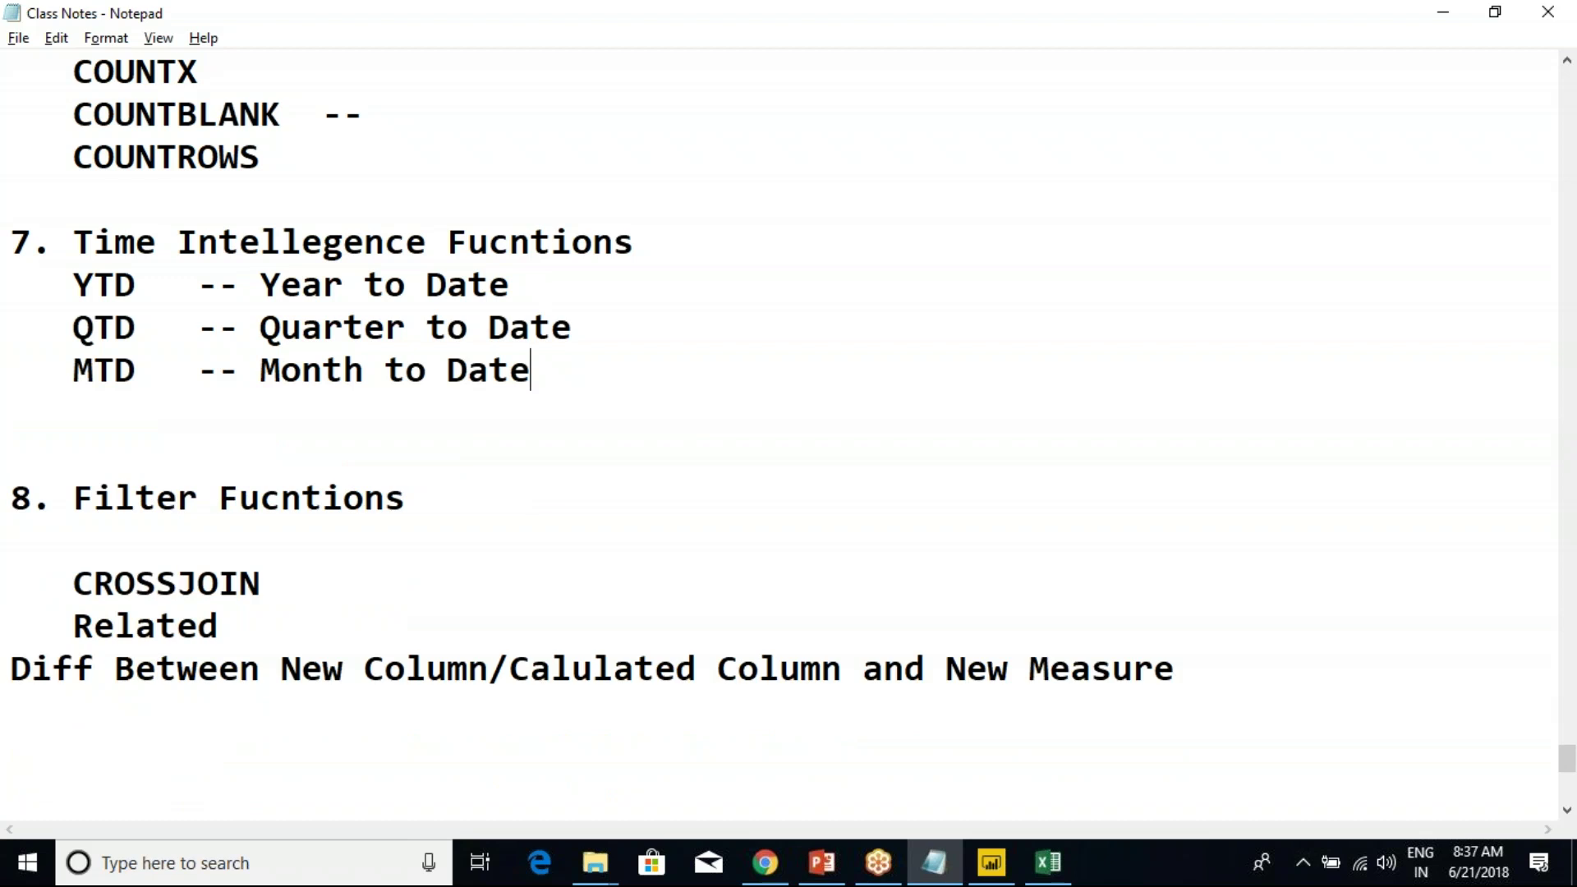
{"action": "key", "text": "Return"}
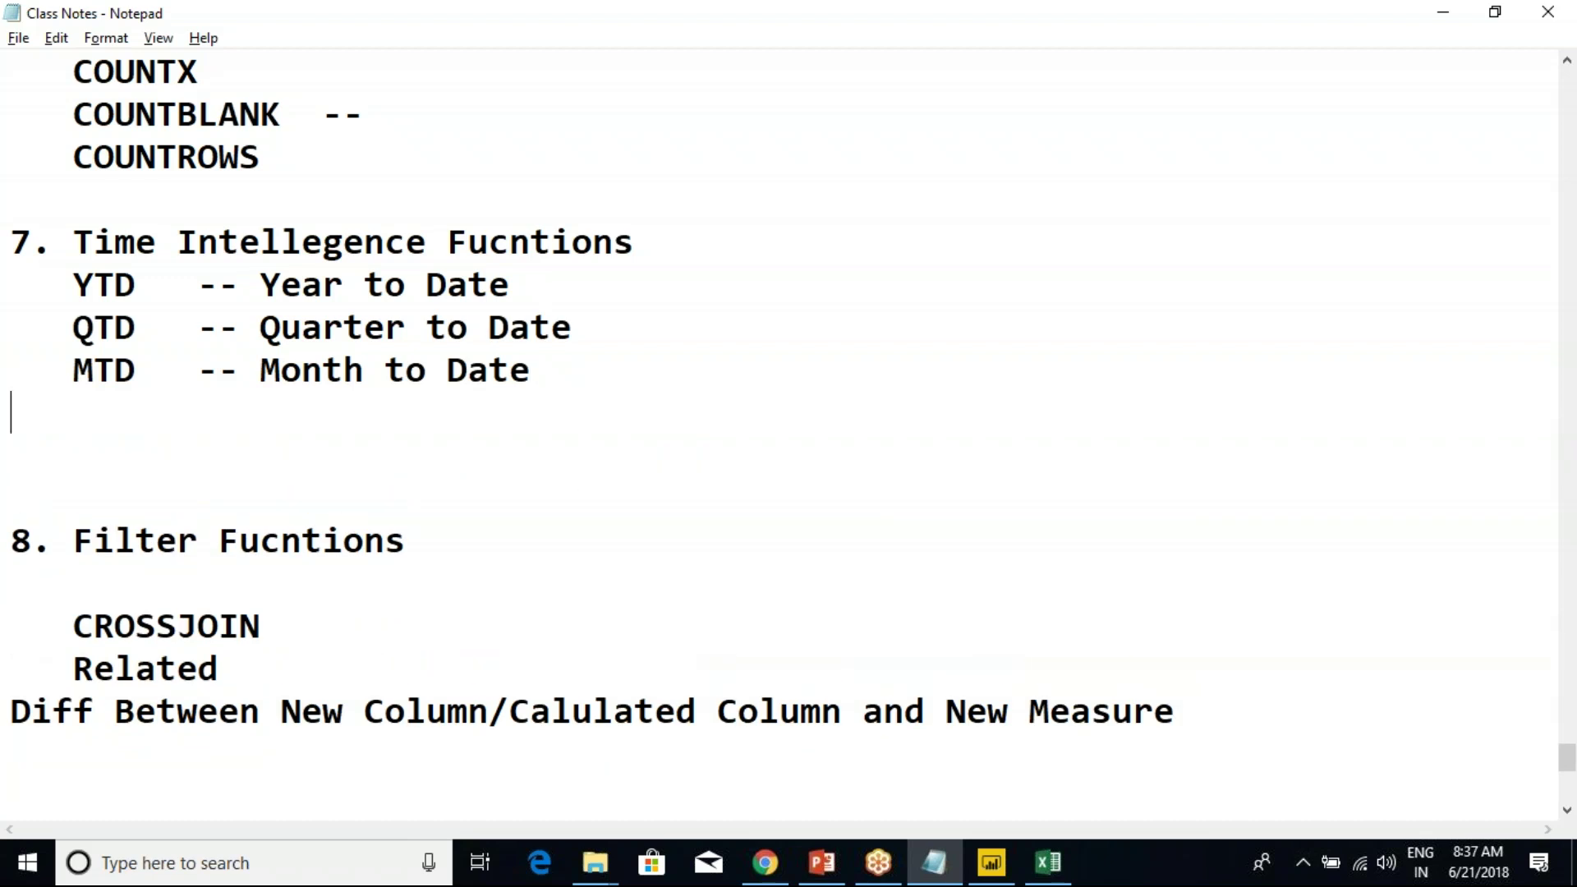
{"action": "key", "text": "ctrl+z"}
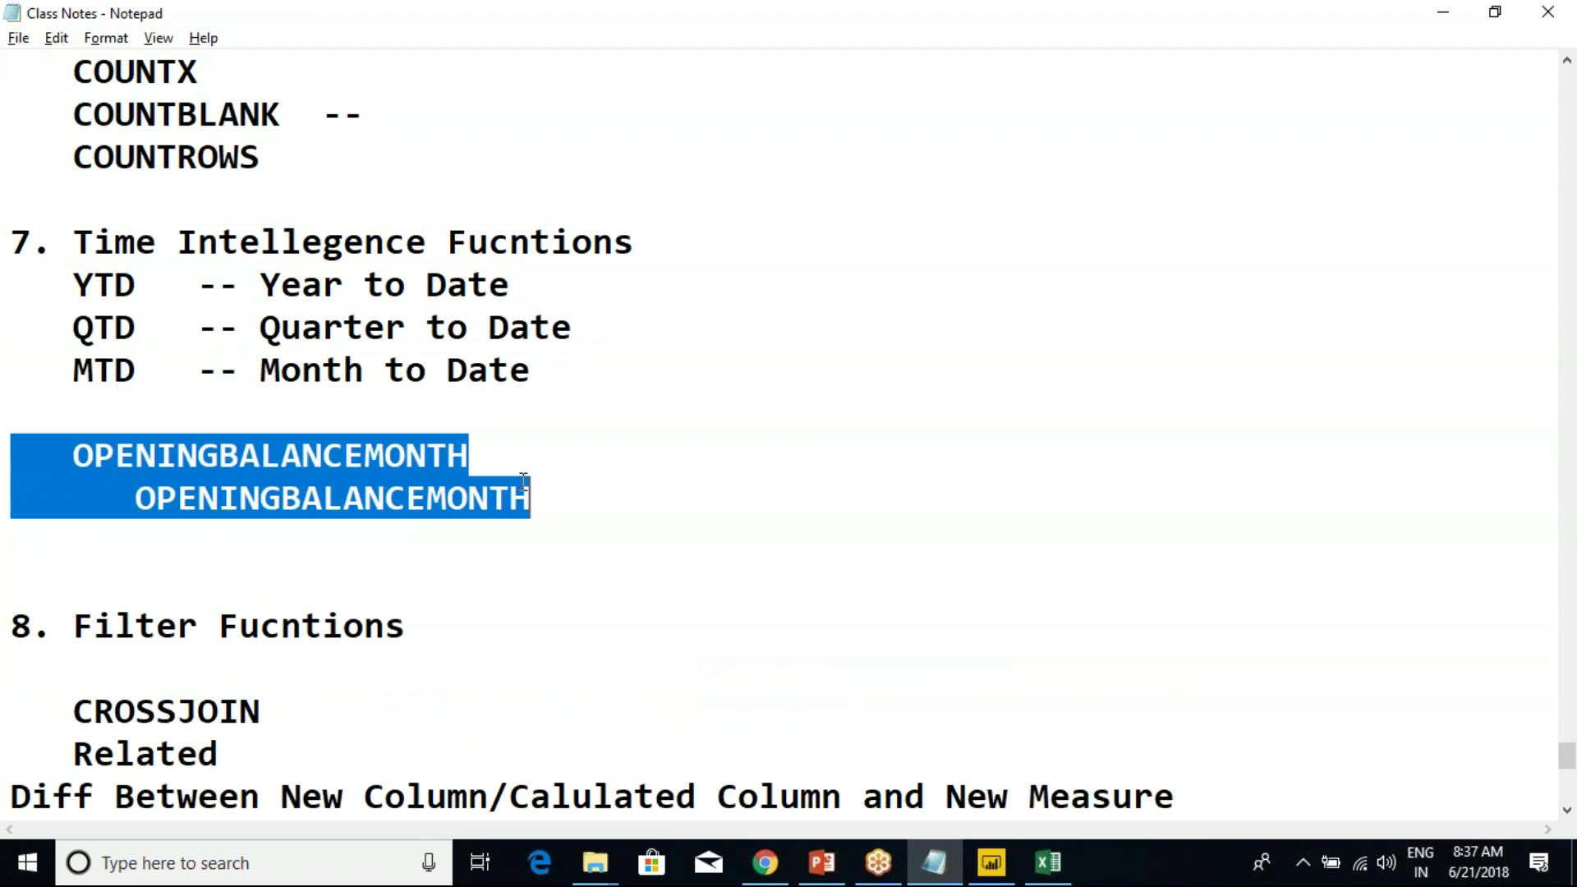
Align the duplicated entry with the line above, change it to OPENINGBALANCEQUARTER and start a new line below.
{"action": "key", "text": "Right"}
{"action": "left_click", "coordinate": [136, 498]}
{"action": "key", "text": "BackSpace"}
{"action": "key", "text": "BackSpace"}
{"action": "key", "text": "BackSpace"}
{"action": "left_click", "coordinate": [549, 492]}
{"action": "key", "text": "BackSpace"}
{"action": "key", "text": "BackSpace"}
{"action": "key", "text": "BackSpace"}
{"action": "key", "text": "BackSpace"}
{"action": "key", "text": "BackSpace"}
{"action": "type", "text": "QU"}
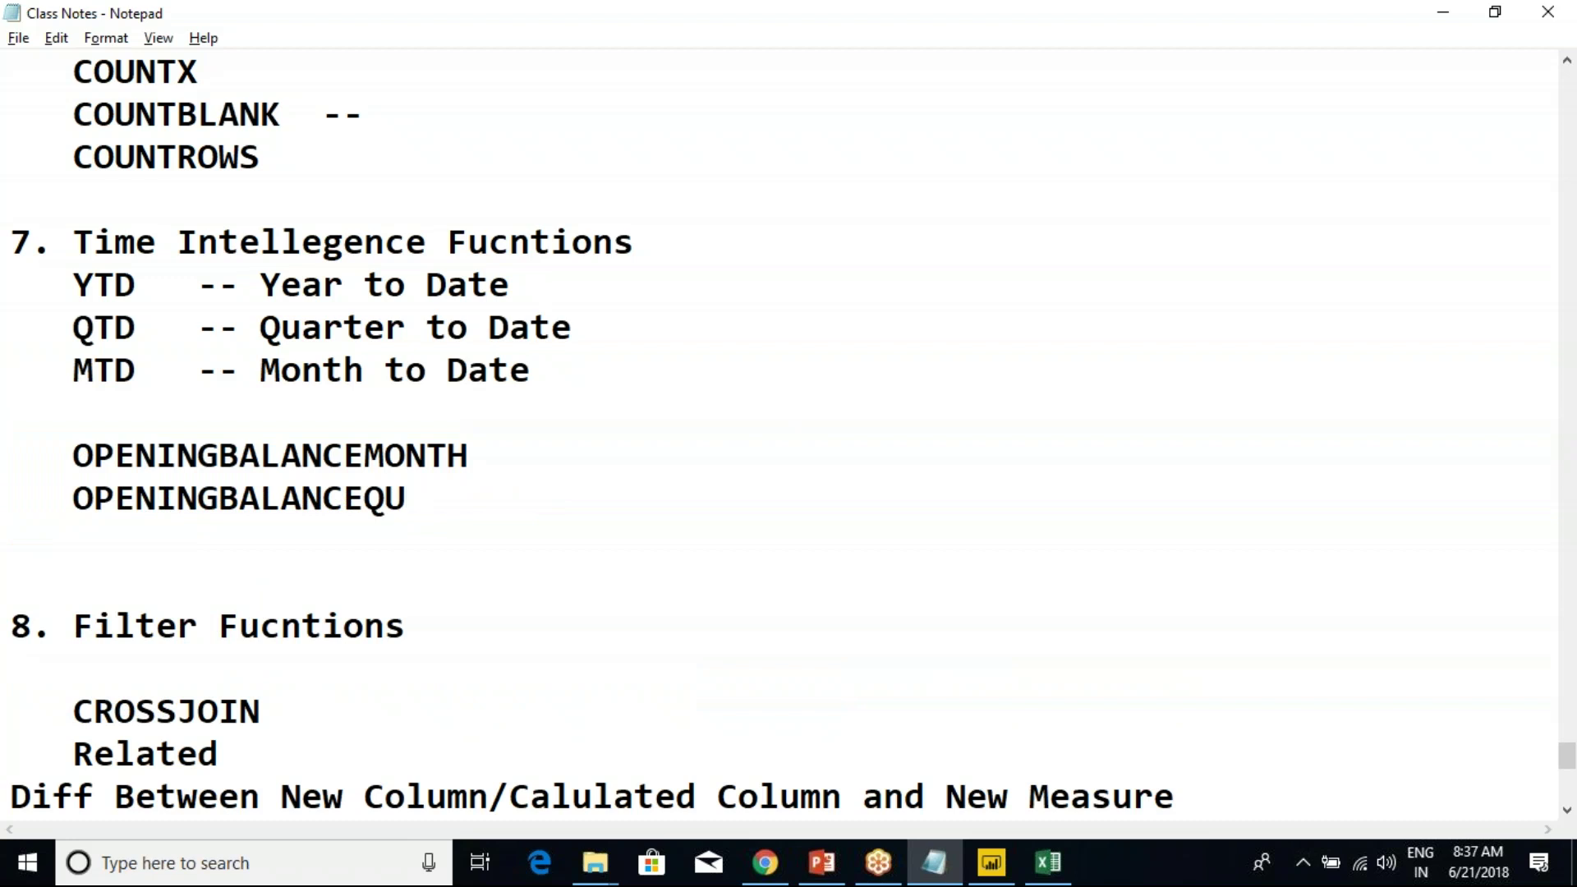
{"action": "type", "text": "ARTER"}
{"action": "key", "text": "Return"}
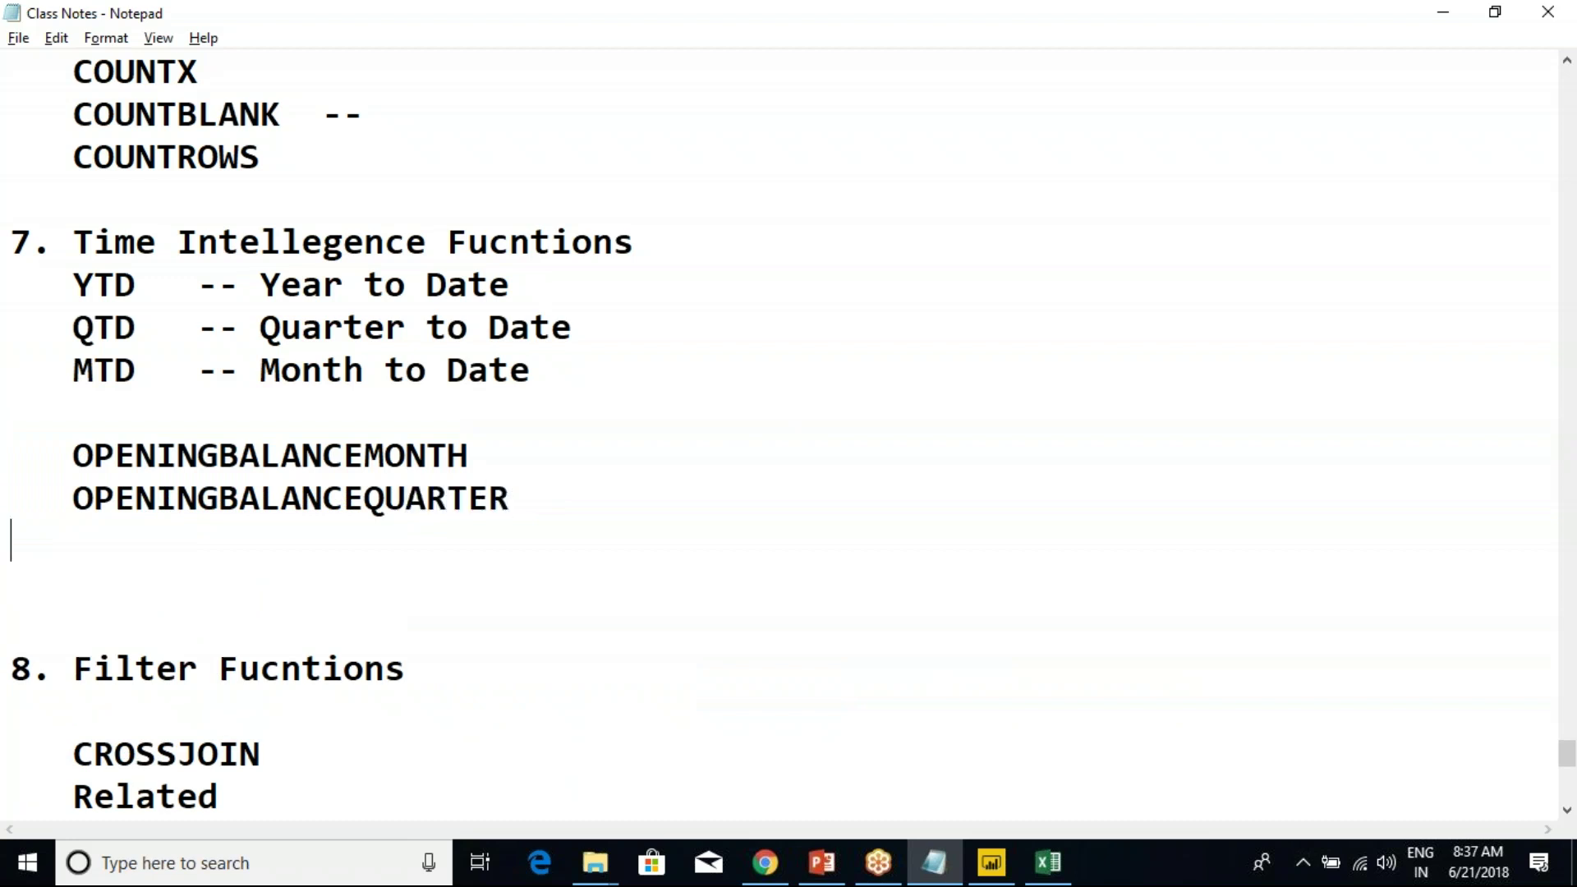
Paste the copied entry as a third line and change it to OPENINGBALANCEYEAR.
{"action": "key", "text": "ctrl+v"}
{"action": "key", "text": "BackSpace"}
{"action": "key", "text": "BackSpace"}
{"action": "key", "text": "BackSpace"}
{"action": "key", "text": "BackSpace"}
{"action": "key", "text": "BackSpace"}
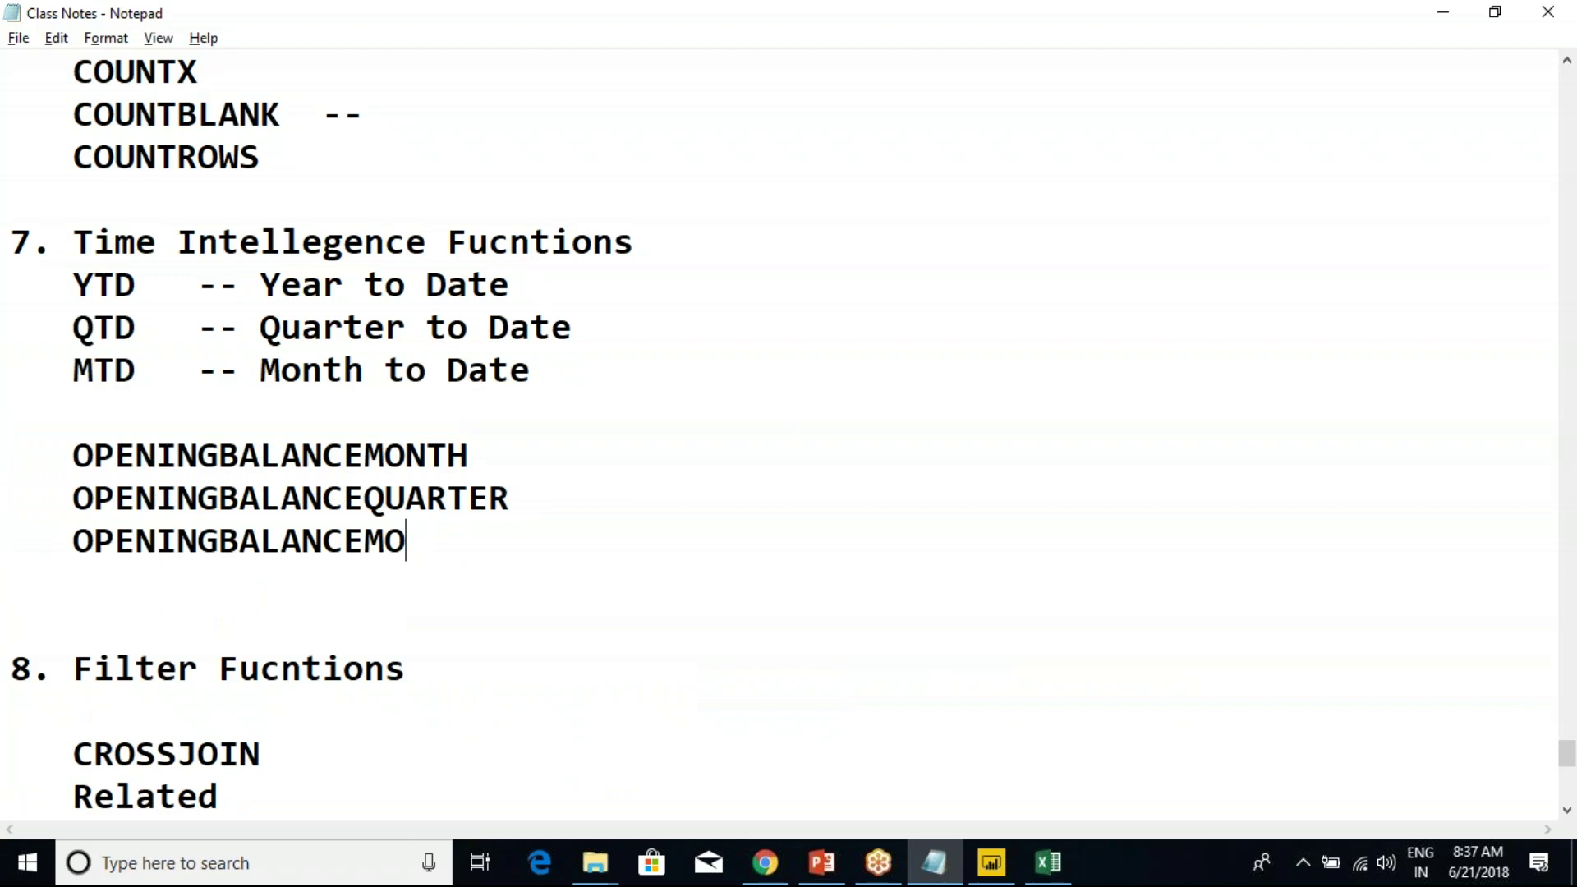
{"action": "type", "text": "YEAR"}
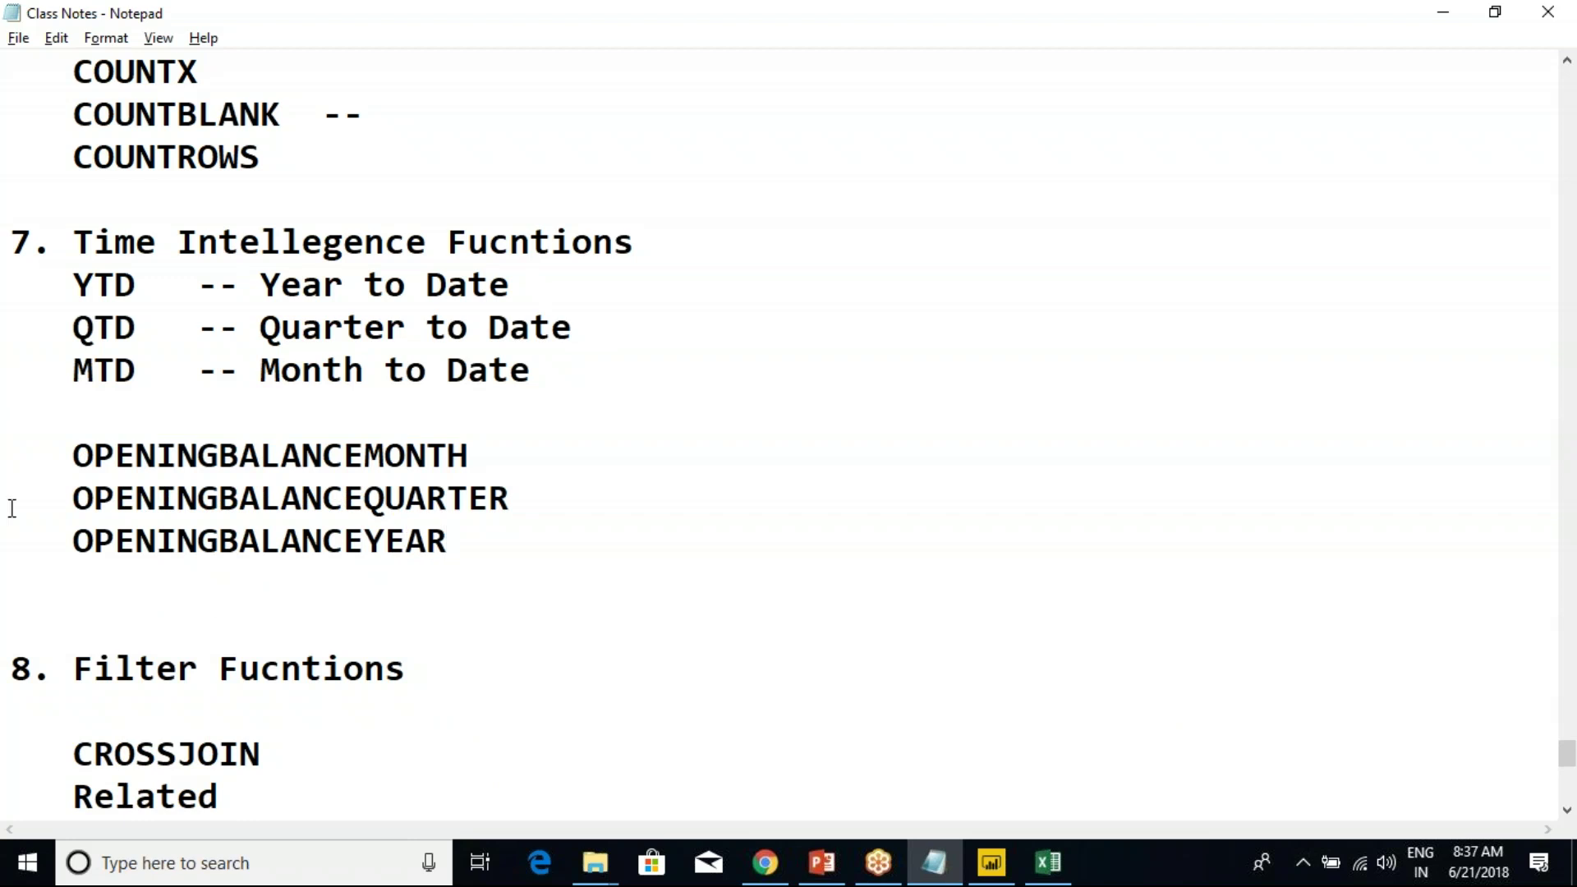
Duplicate the three OPENINGBALANCE lines as a separate block below them.
{"action": "left_click_drag", "start_coordinate": [506, 541], "coordinate": [12, 456]}
{"action": "key", "text": "ctrl+c"}
{"action": "left_click", "coordinate": [499, 577]}
{"action": "key", "text": "Return"}
{"action": "key", "text": "ctrl+v"}
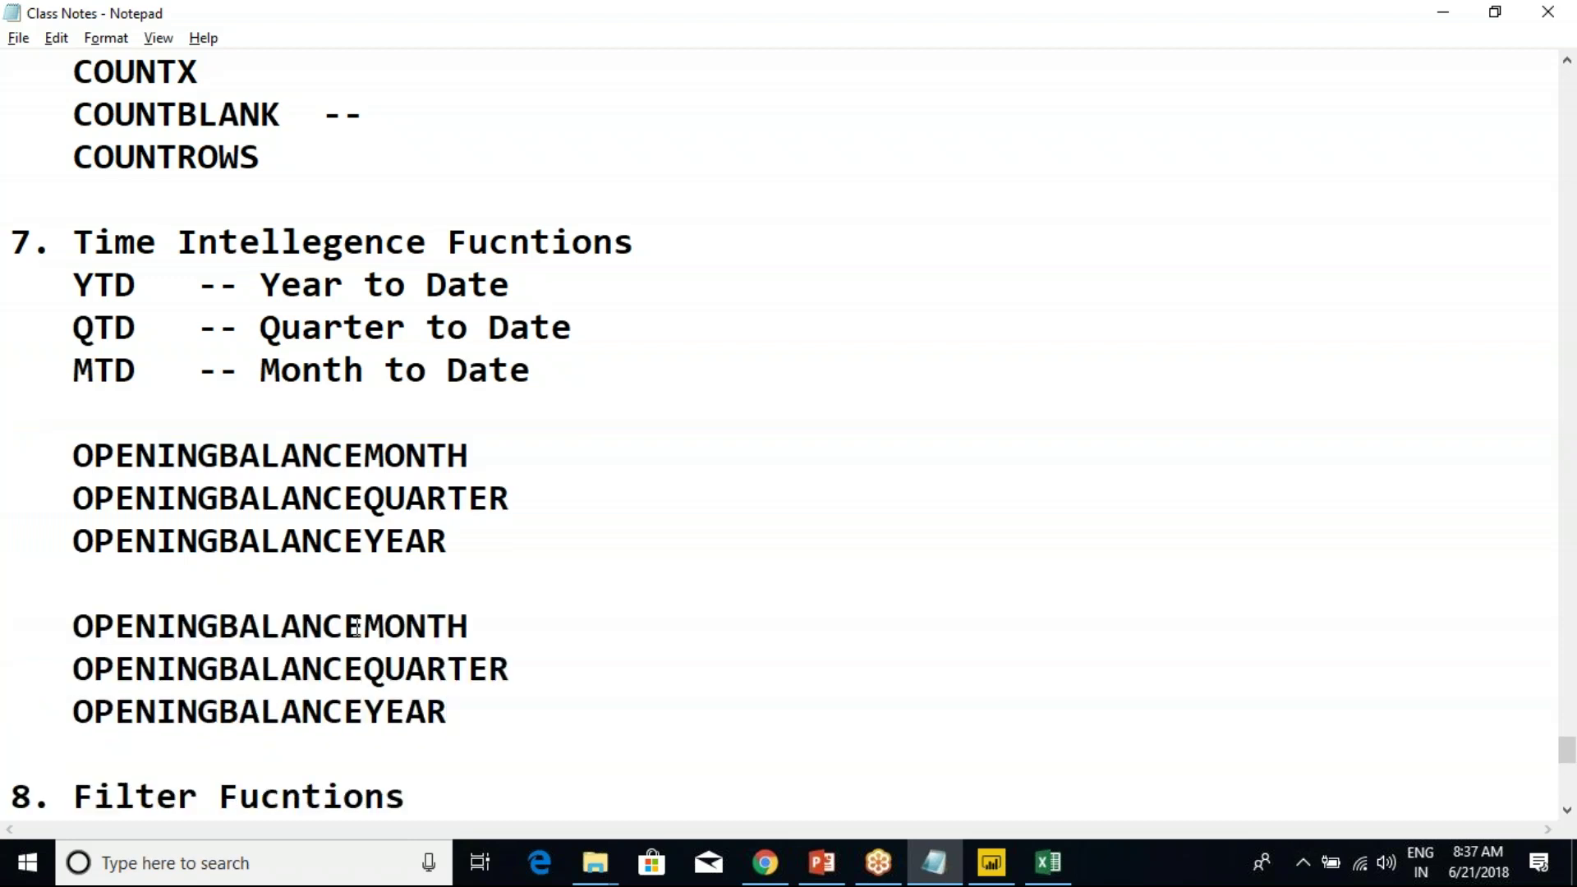
Change the first entry of the duplicated block to CLOSINGBALANCEMONTH.
{"action": "left_click_drag", "start_coordinate": [364, 628], "coordinate": [74, 628]}
{"action": "left_click_drag", "start_coordinate": [220, 629], "coordinate": [79, 649]}
{"action": "type", "text": "CLOSING"}
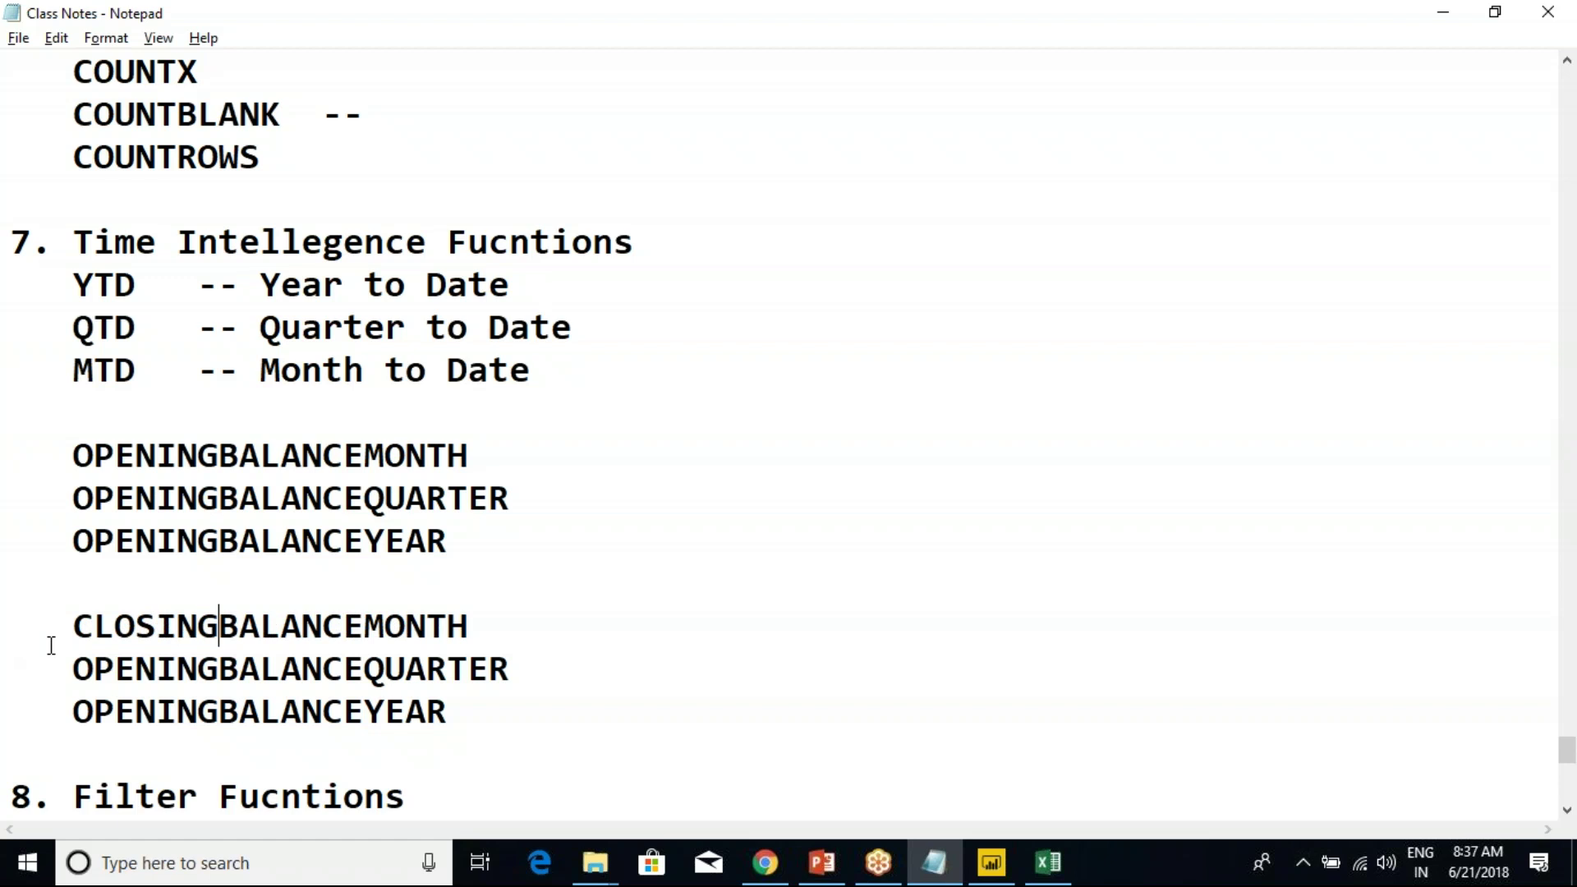
Replace OPENING with CLOSING in the last two duplicated lines, giving CLOSINGBALANCEQUARTER and CLOSINGBALANCEYEAR.
{"action": "left_click", "coordinate": [77, 626], "text": "shift"}
{"action": "key", "text": "ctrl+c"}
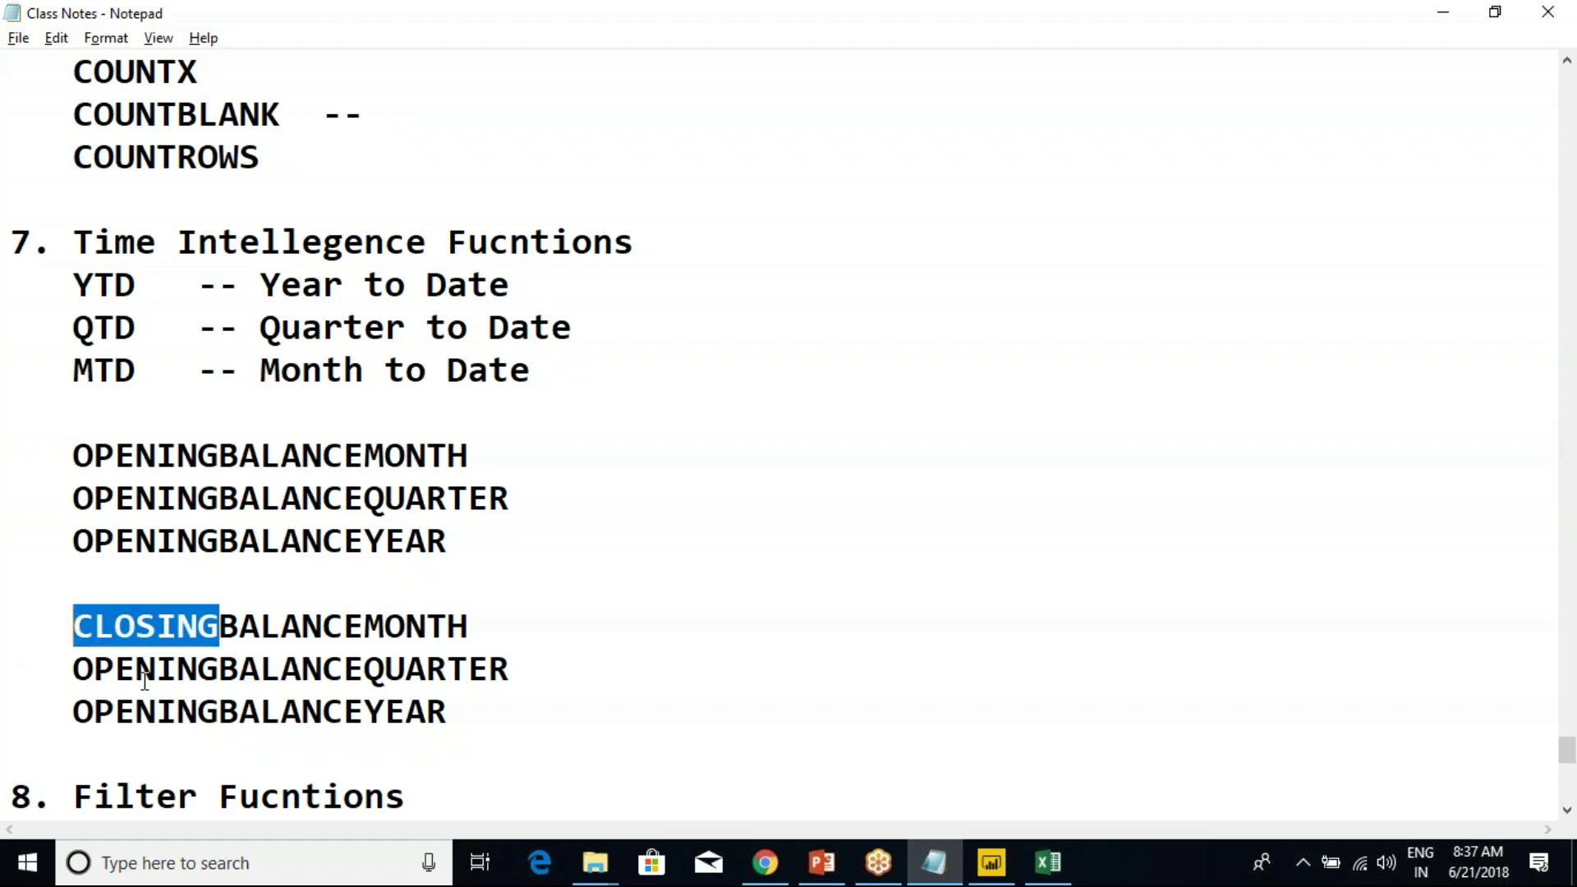
{"action": "key", "text": "Down"}
{"action": "left_click", "coordinate": [213, 665], "text": "shift"}
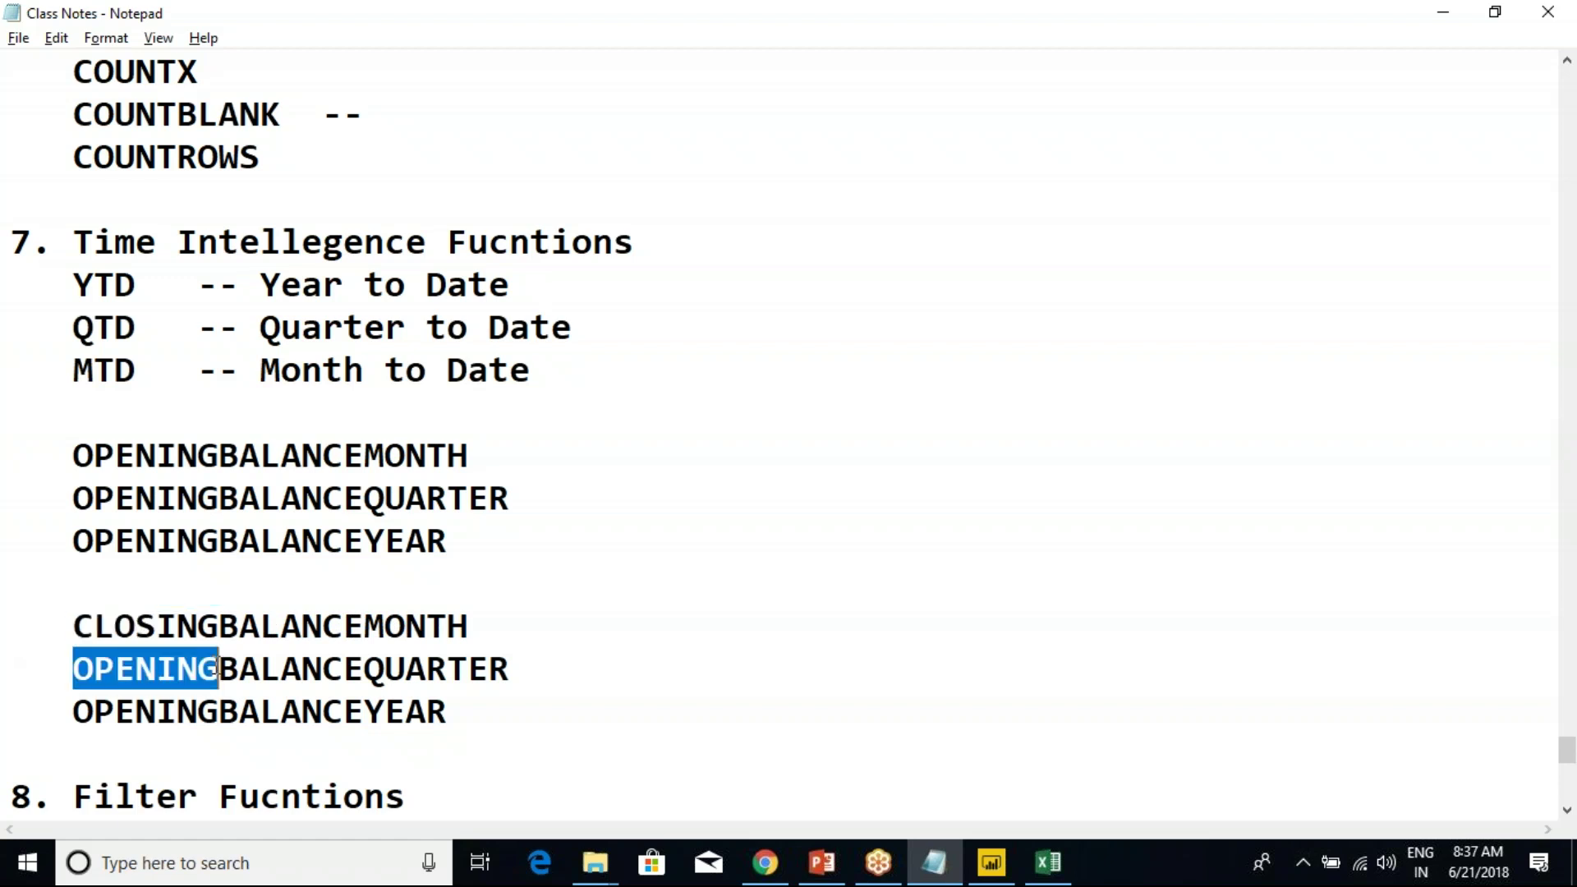
{"action": "key", "text": "ctrl+v"}
{"action": "left_click", "coordinate": [74, 711]}
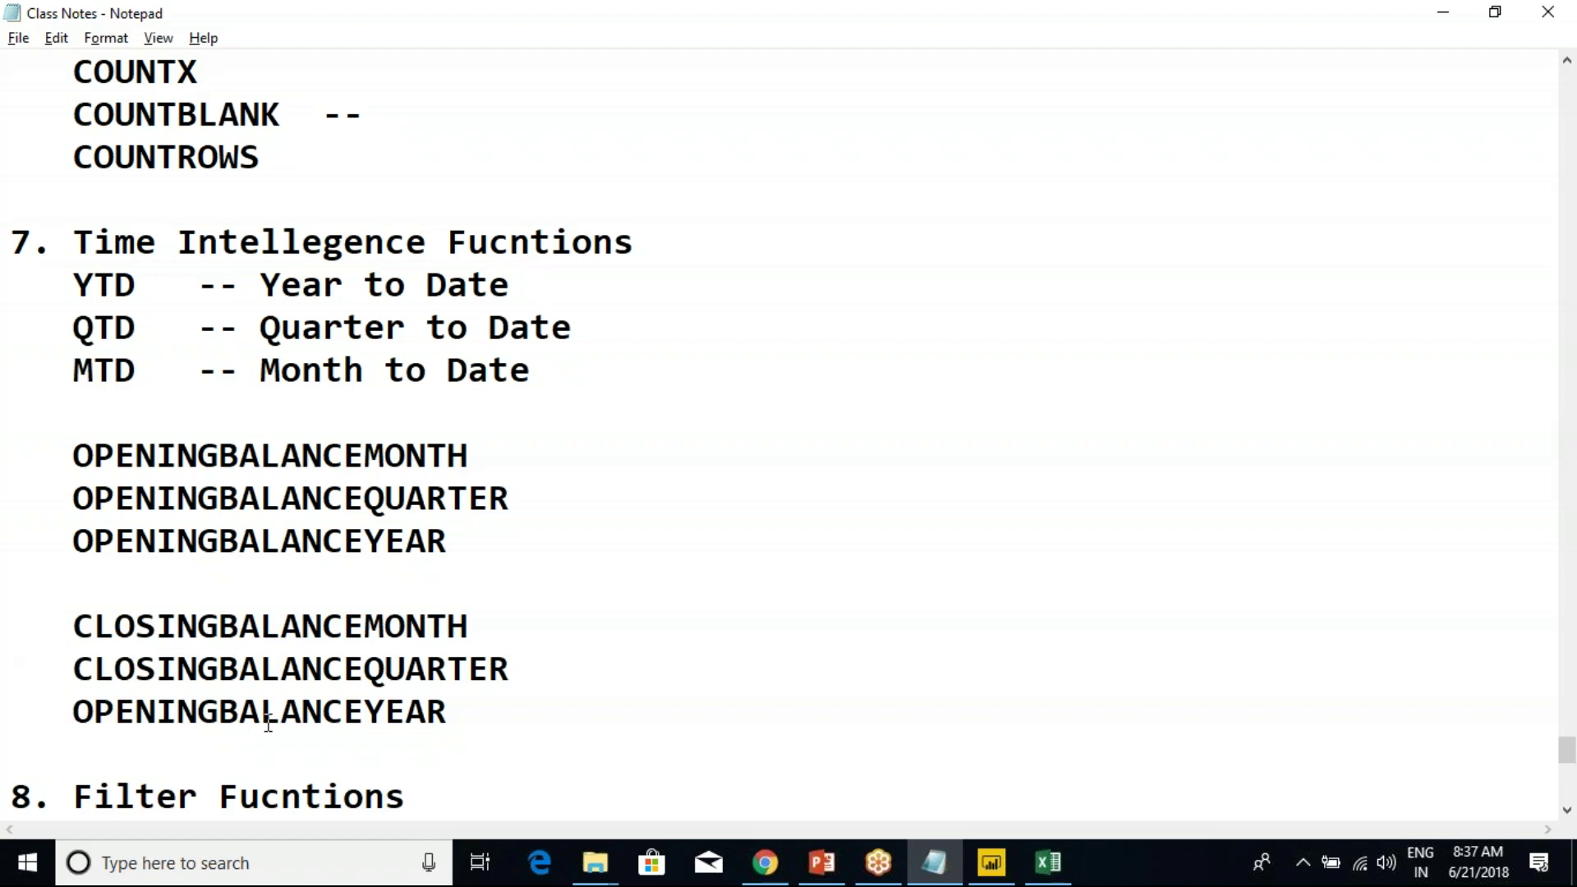
{"action": "left_click", "coordinate": [215, 712], "text": "shift"}
{"action": "key", "text": "ctrl+v"}
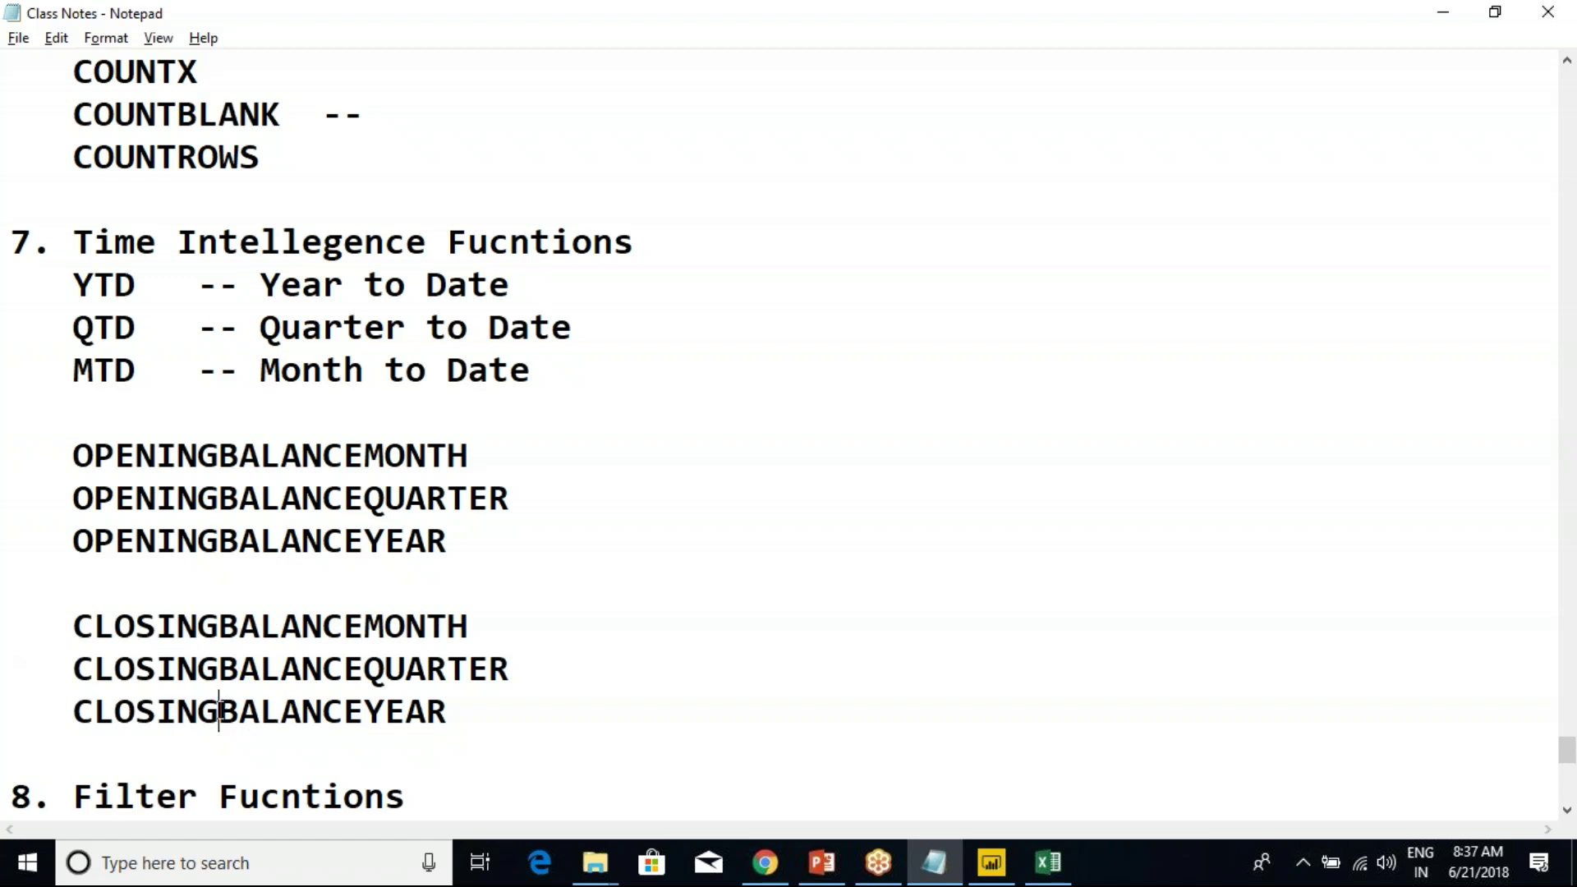
{"action": "left_click", "coordinate": [270, 577]}
{"action": "scroll", "coordinate": [271, 575], "scroll_direction": "down", "scroll_amount": 1}
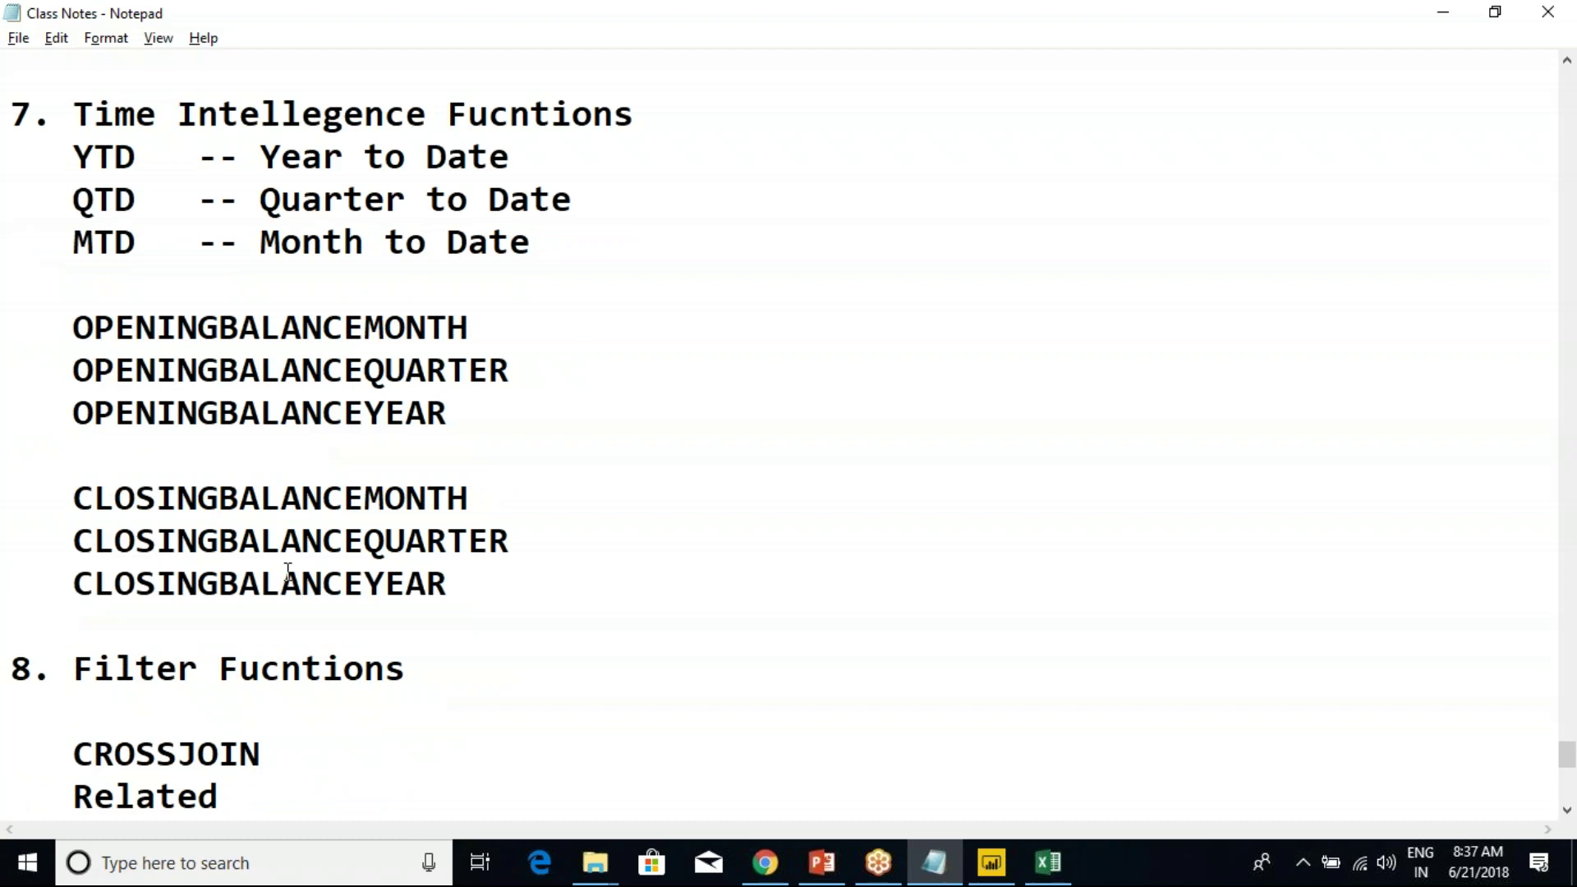
{"action": "left_click_drag", "start_coordinate": [507, 606], "coordinate": [12, 323]}
{"action": "left_click", "coordinate": [179, 443]}
Handwrite a label starting with P, followed by an arrow, in red in the blank area beside the OPENINGBALANCE entries.
{"action": "left_click_drag", "start_coordinate": [699, 364], "coordinate": [723, 480]}
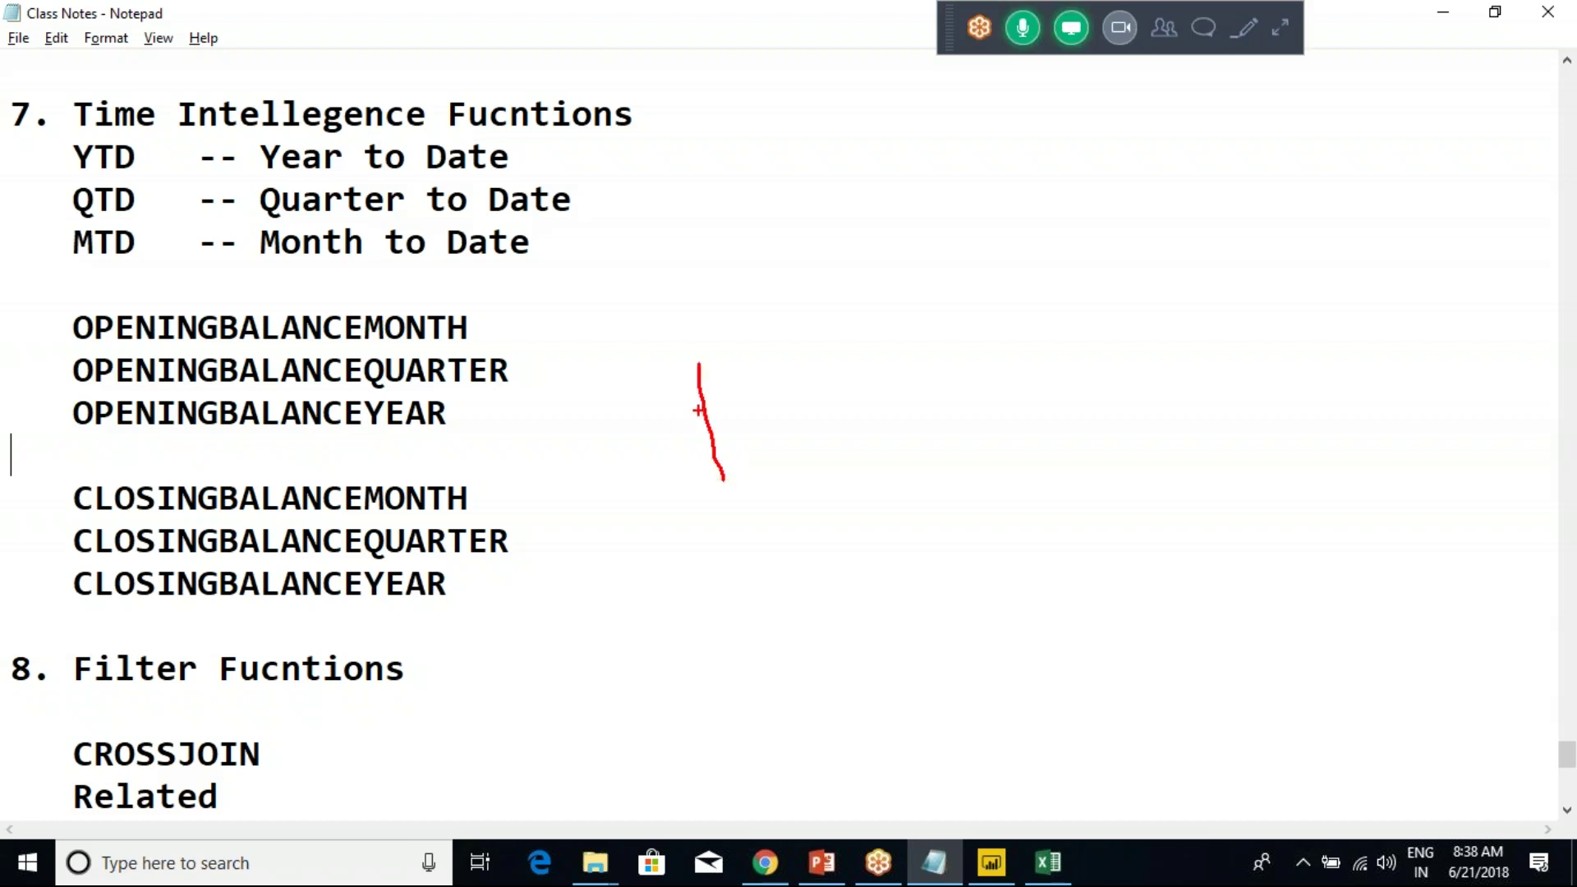
{"action": "mouse_move", "coordinate": [688, 367]}
{"action": "left_mouse_down"}
{"action": "mouse_move", "coordinate": [714, 415]}
{"action": "mouse_move", "coordinate": [699, 425]}
{"action": "left_mouse_up"}
{"action": "left_click_drag", "start_coordinate": [739, 450], "coordinate": [813, 437]}
{"action": "left_click", "coordinate": [840, 449]}
{"action": "left_click_drag", "start_coordinate": [830, 408], "coordinate": [902, 404]}
{"action": "mouse_move", "coordinate": [889, 375]}
{"action": "left_mouse_down"}
{"action": "mouse_move", "coordinate": [926, 407]}
{"action": "mouse_move", "coordinate": [920, 440]}
{"action": "left_mouse_up"}
Handwrite a Y line with the value 1000, circle the value and mark it with a 1 above.
{"action": "mouse_move", "coordinate": [1042, 296]}
{"action": "left_mouse_down"}
{"action": "mouse_move", "coordinate": [1030, 332]}
{"action": "mouse_move", "coordinate": [1037, 304]}
{"action": "mouse_move", "coordinate": [1139, 301]}
{"action": "mouse_move", "coordinate": [1255, 264]}
{"action": "left_mouse_up"}
{"action": "left_click_drag", "start_coordinate": [1162, 285], "coordinate": [1173, 284]}
{"action": "left_click_drag", "start_coordinate": [1167, 279], "coordinate": [1167, 290]}
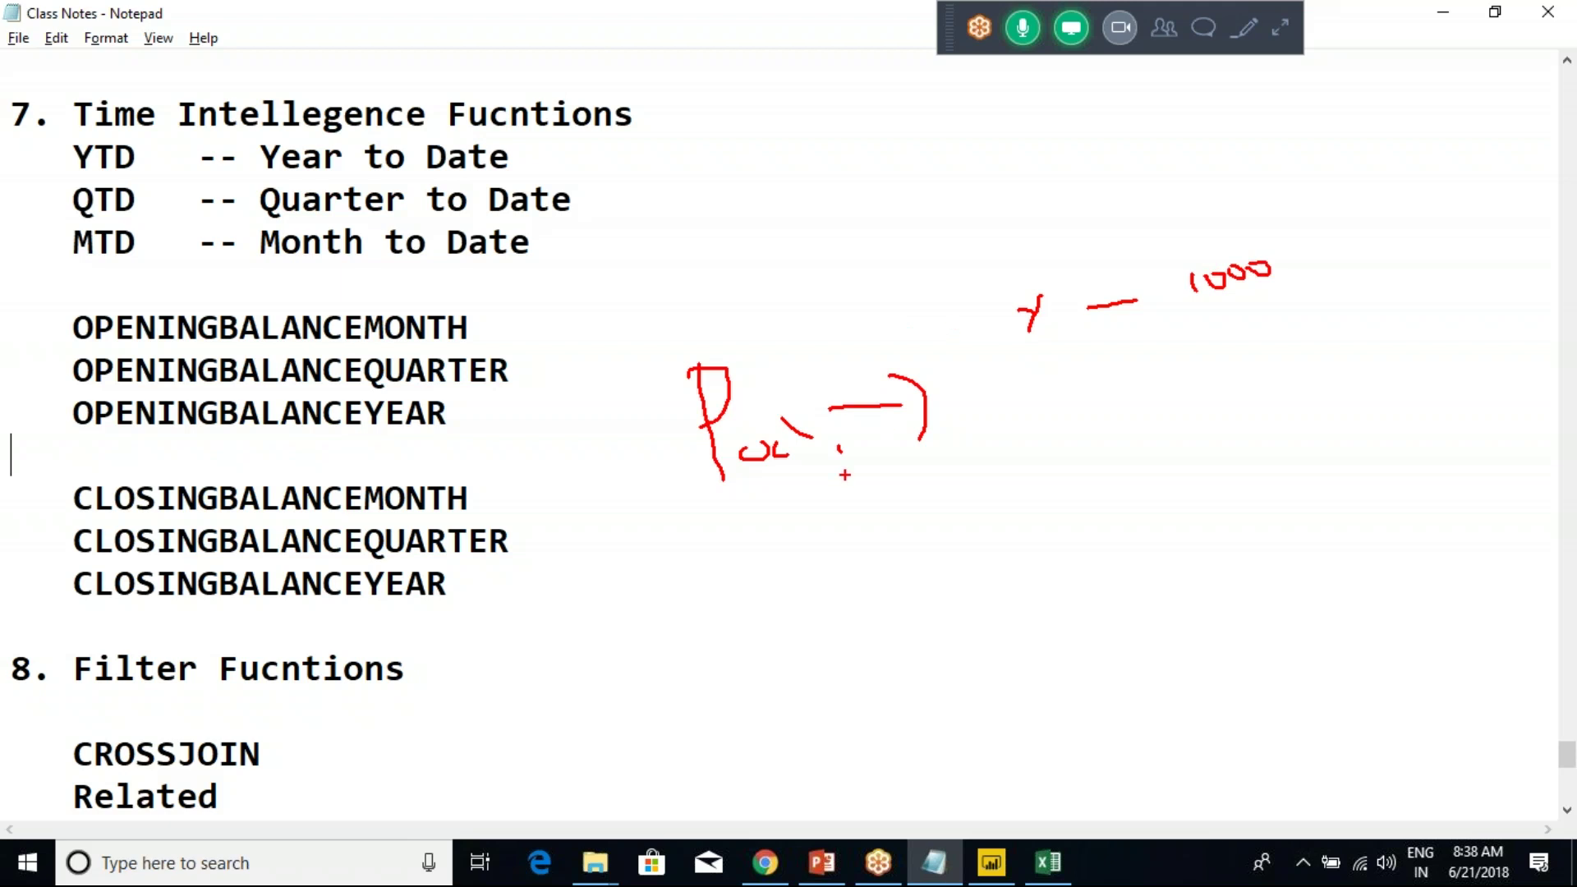
{"action": "mouse_move", "coordinate": [1000, 295]}
{"action": "left_mouse_down"}
{"action": "mouse_move", "coordinate": [1201, 316]}
{"action": "mouse_move", "coordinate": [1300, 295]}
{"action": "mouse_move", "coordinate": [1191, 254]}
{"action": "mouse_move", "coordinate": [1230, 238]}
{"action": "left_mouse_up"}
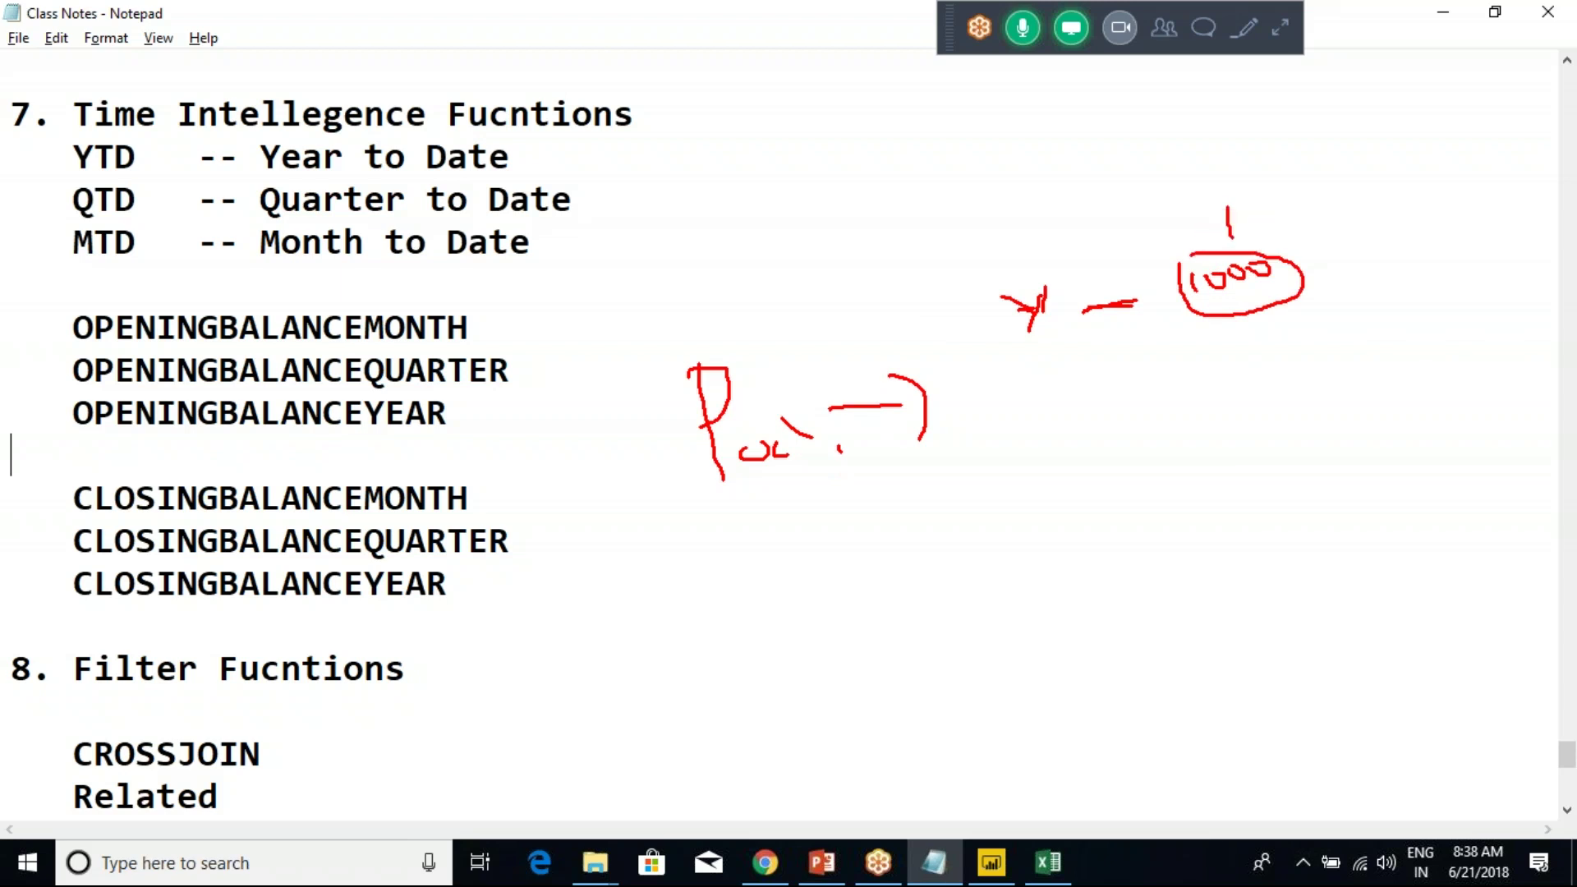
{"action": "left_click", "coordinate": [1242, 236]}
Sketch a J day list running from 1 to 31, with side values and arrows from 1000 and the last day.
{"action": "left_click_drag", "start_coordinate": [1000, 381], "coordinate": [1045, 377]}
{"action": "left_click_drag", "start_coordinate": [1053, 381], "coordinate": [1132, 407]}
{"action": "left_click_drag", "start_coordinate": [1104, 351], "coordinate": [1099, 371]}
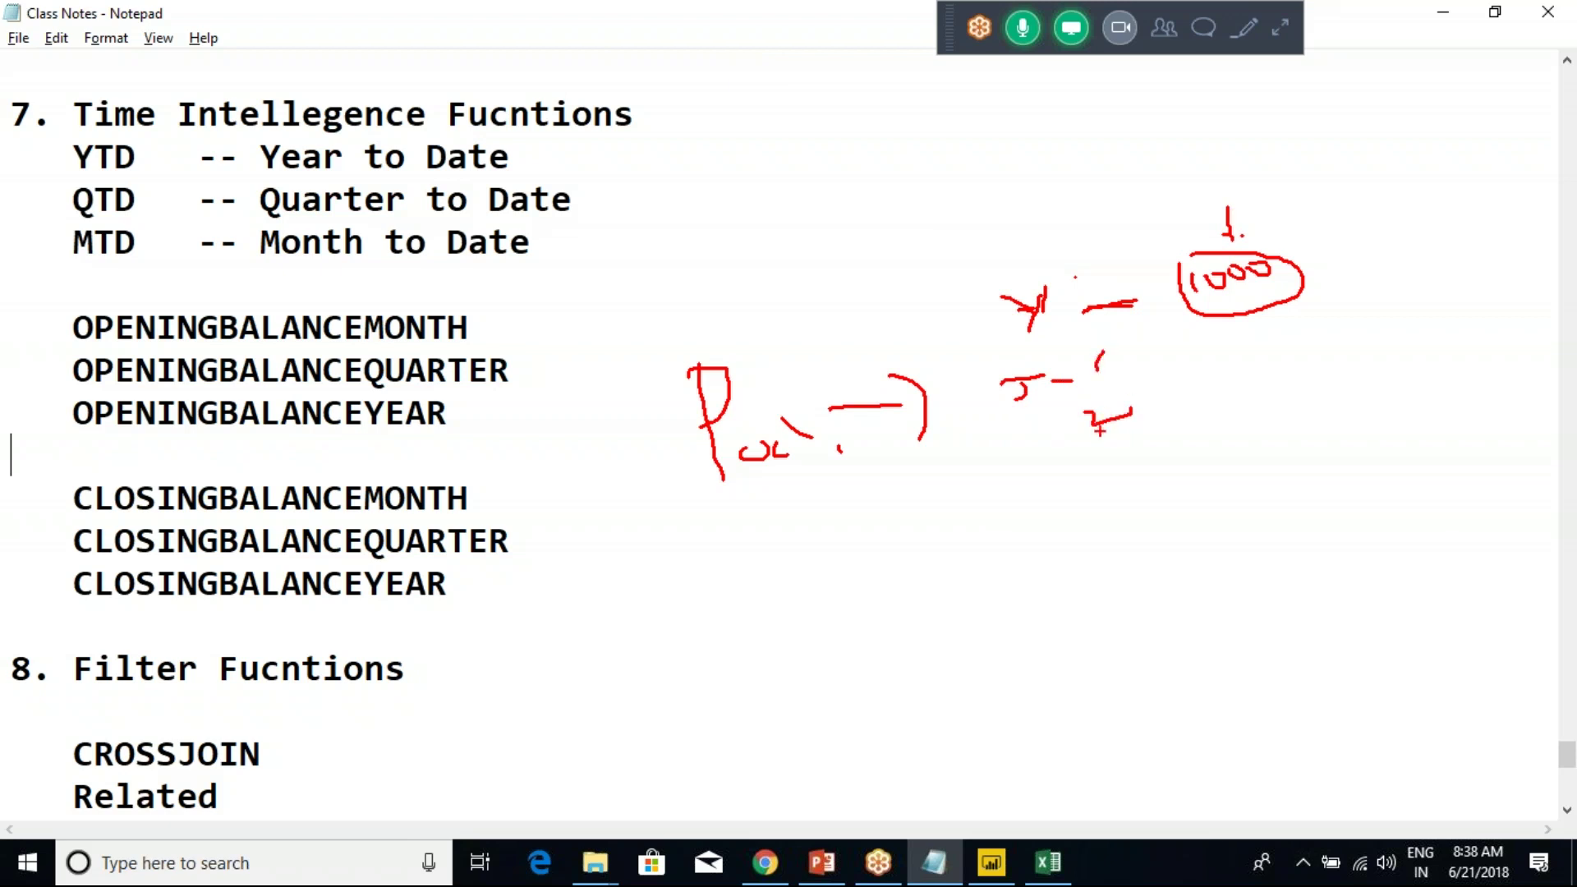
{"action": "left_click_drag", "start_coordinate": [1101, 507], "coordinate": [1101, 538]}
{"action": "mouse_move", "coordinate": [1175, 399]}
{"action": "left_mouse_down"}
{"action": "mouse_move", "coordinate": [1184, 439]}
{"action": "mouse_move", "coordinate": [1236, 461]}
{"action": "mouse_move", "coordinate": [1266, 453]}
{"action": "left_mouse_up"}
{"action": "left_click_drag", "start_coordinate": [1272, 452], "coordinate": [1281, 451]}
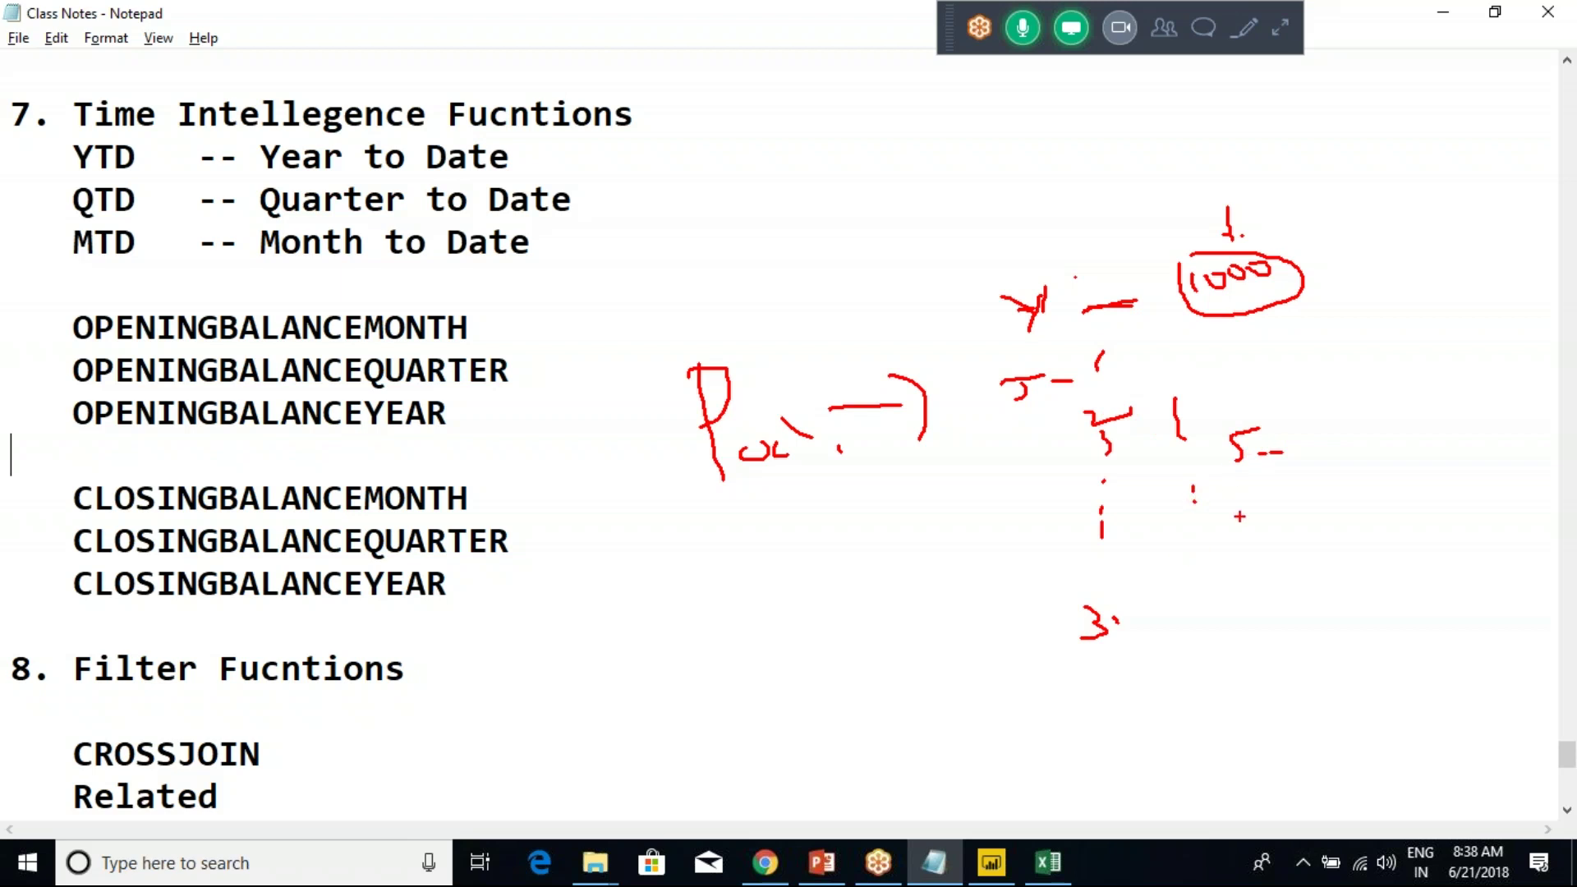
{"action": "mouse_move", "coordinate": [1299, 290]}
{"action": "left_mouse_down"}
{"action": "mouse_move", "coordinate": [1355, 250]}
{"action": "mouse_move", "coordinate": [1347, 277]}
{"action": "left_mouse_up"}
{"action": "left_click_drag", "start_coordinate": [1141, 627], "coordinate": [1188, 609]}
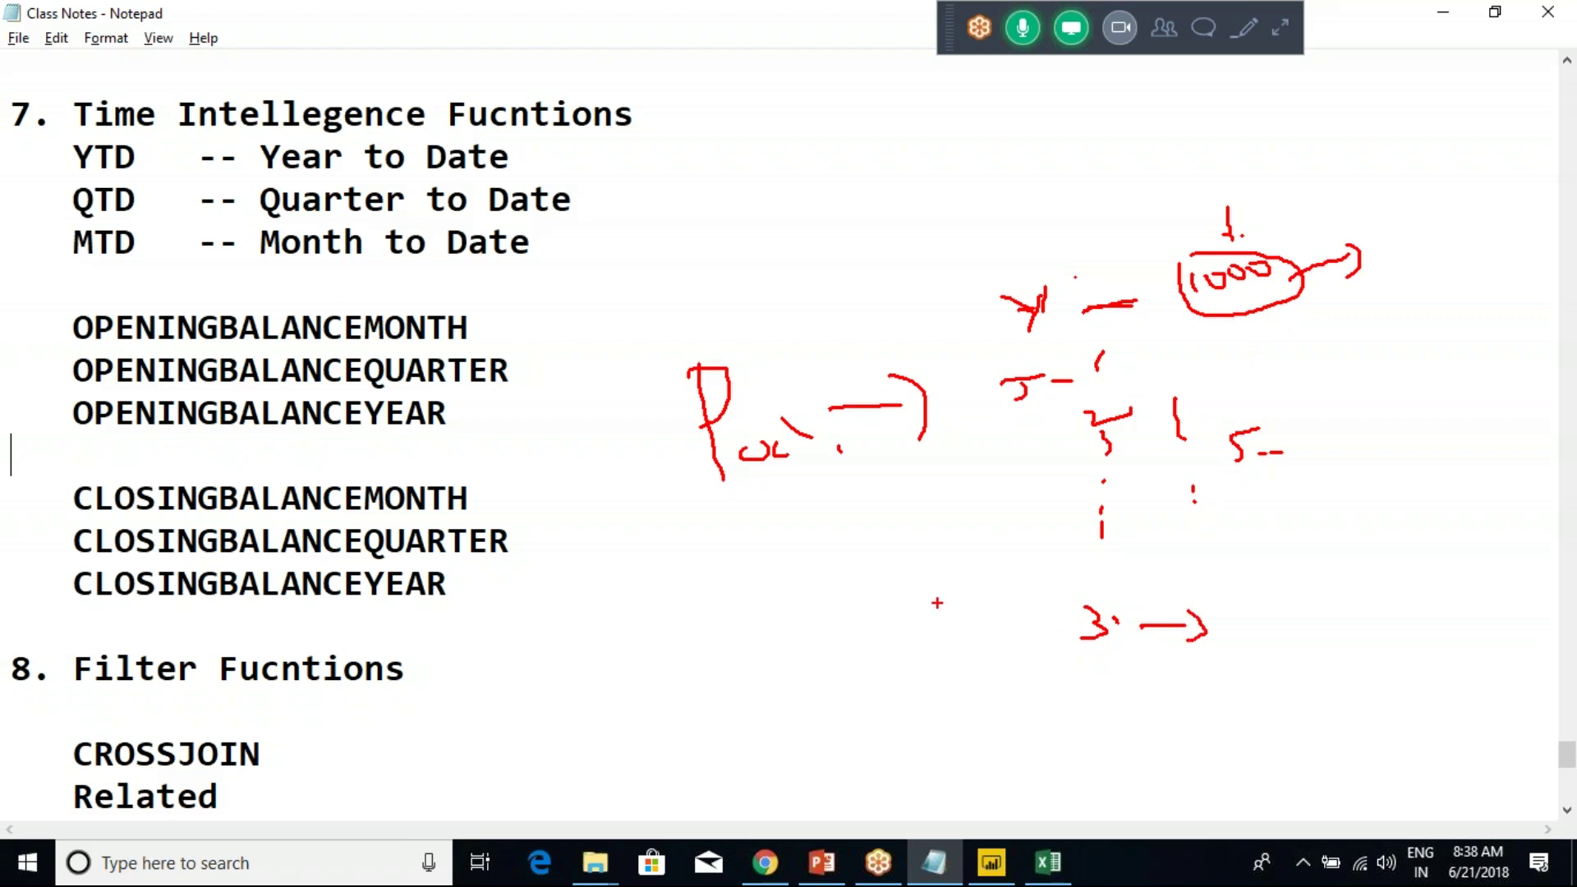
Handwrite an F line with the value 100, repeat 100 beside it with an arrow, and box the F line's value.
{"action": "left_click_drag", "start_coordinate": [929, 604], "coordinate": [996, 588]}
{"action": "mouse_move", "coordinate": [1043, 705]}
{"action": "left_mouse_down"}
{"action": "mouse_move", "coordinate": [1043, 675]}
{"action": "mouse_move", "coordinate": [1075, 674]}
{"action": "left_mouse_up"}
{"action": "left_click", "coordinate": [1049, 692]}
{"action": "left_click_drag", "start_coordinate": [1068, 692], "coordinate": [1187, 692]}
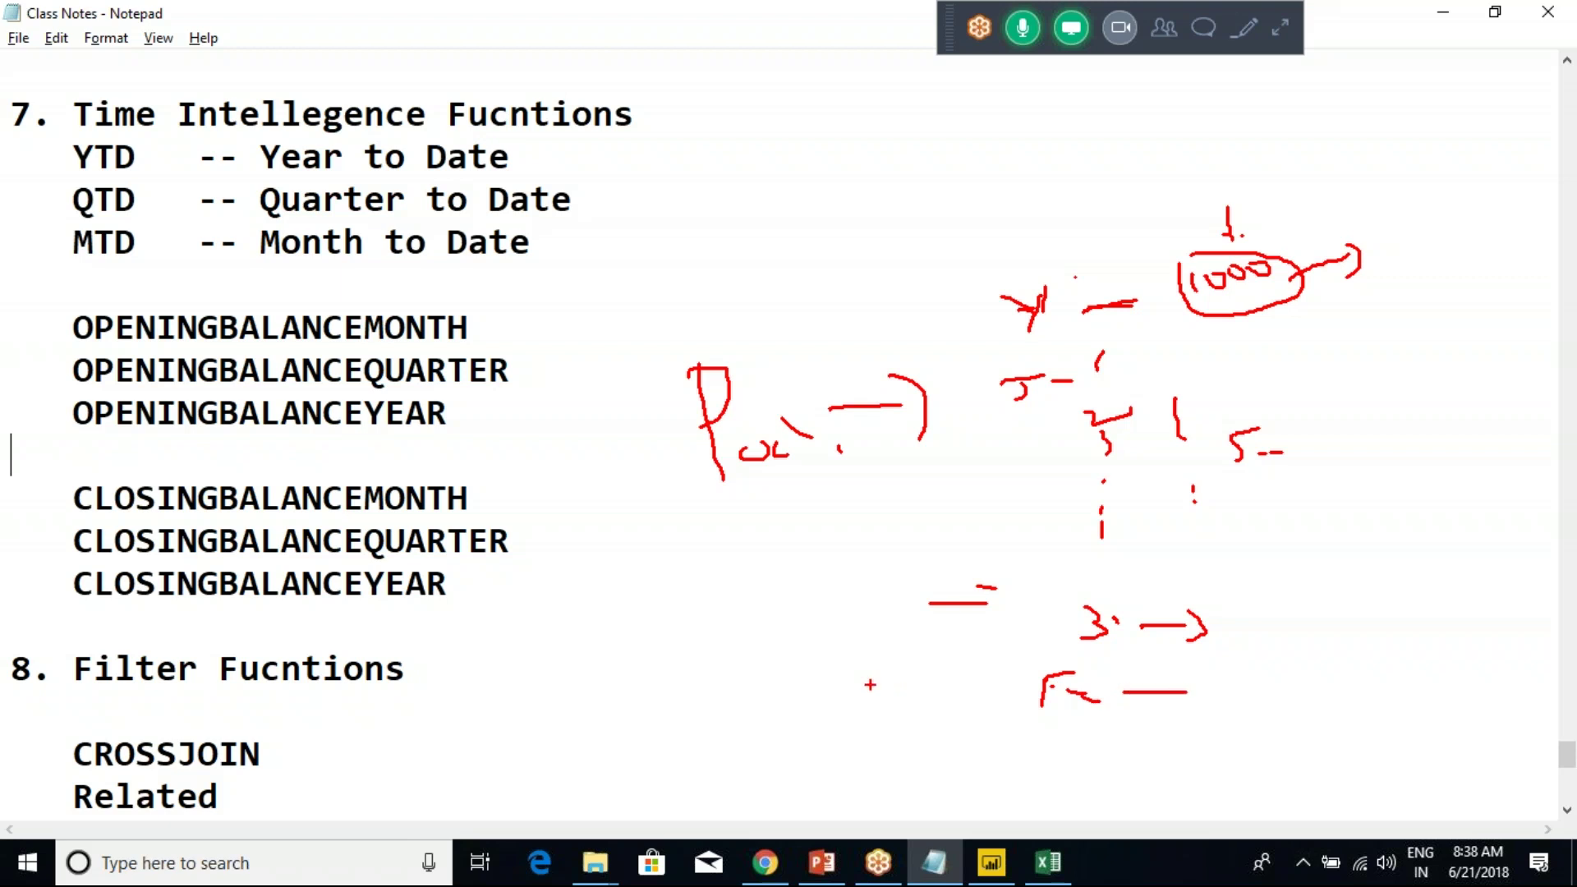
{"action": "mouse_move", "coordinate": [883, 680]}
{"action": "left_mouse_down"}
{"action": "mouse_move", "coordinate": [945, 684]}
{"action": "mouse_move", "coordinate": [900, 670]}
{"action": "left_mouse_up"}
{"action": "left_click_drag", "start_coordinate": [1214, 687], "coordinate": [1281, 695]}
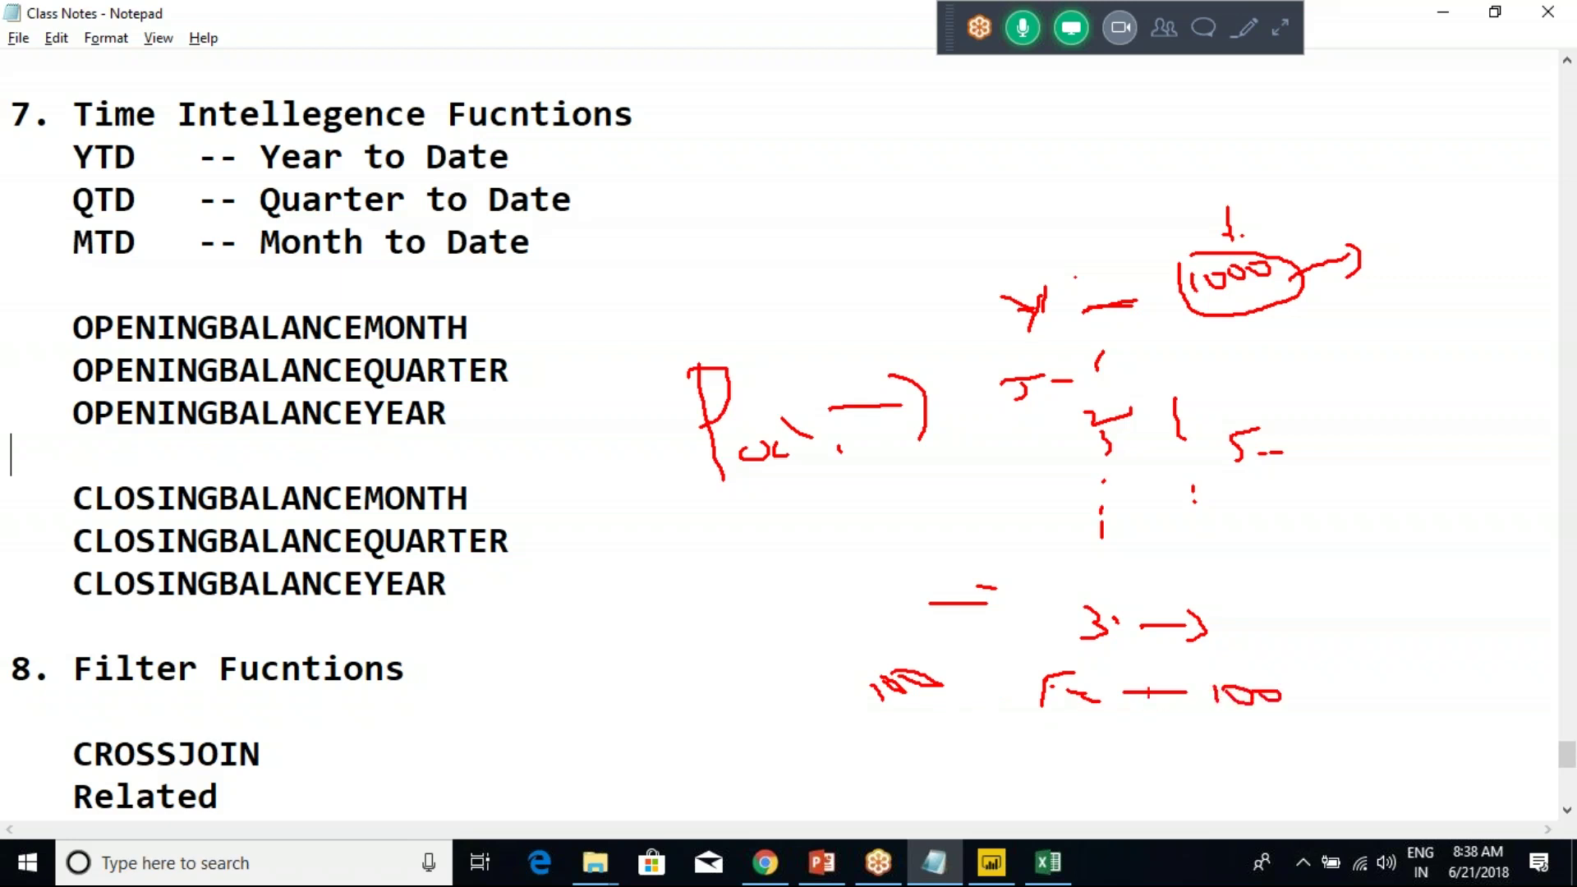
{"action": "left_click_drag", "start_coordinate": [901, 690], "coordinate": [928, 685]}
{"action": "left_click_drag", "start_coordinate": [740, 694], "coordinate": [820, 691]}
{"action": "mouse_move", "coordinate": [1199, 676]}
{"action": "left_mouse_down"}
{"action": "mouse_move", "coordinate": [1209, 716]}
{"action": "mouse_move", "coordinate": [1294, 666]}
{"action": "mouse_move", "coordinate": [1309, 712]}
{"action": "mouse_move", "coordinate": [1205, 723]}
{"action": "left_mouse_up"}
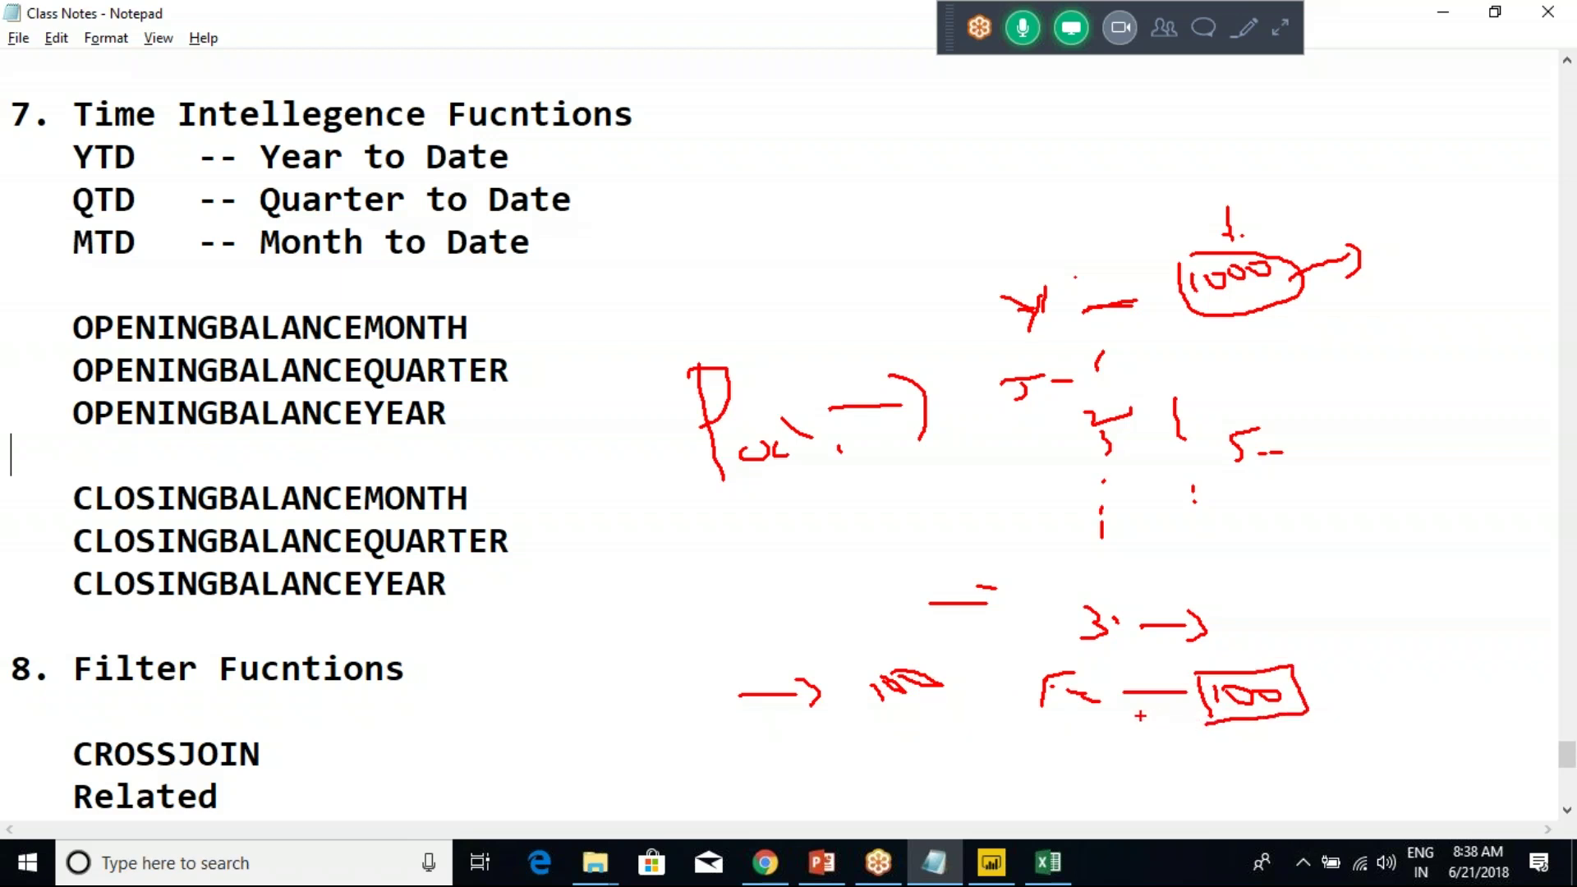
Link the F line to OPENINGBALANCEMONTH with a curve, label day 31 with J, box its value and shade the 100.
{"action": "mouse_move", "coordinate": [1077, 709]}
{"action": "left_mouse_down"}
{"action": "mouse_move", "coordinate": [1105, 711]}
{"action": "mouse_move", "coordinate": [631, 408]}
{"action": "mouse_move", "coordinate": [467, 337]}
{"action": "left_mouse_up"}
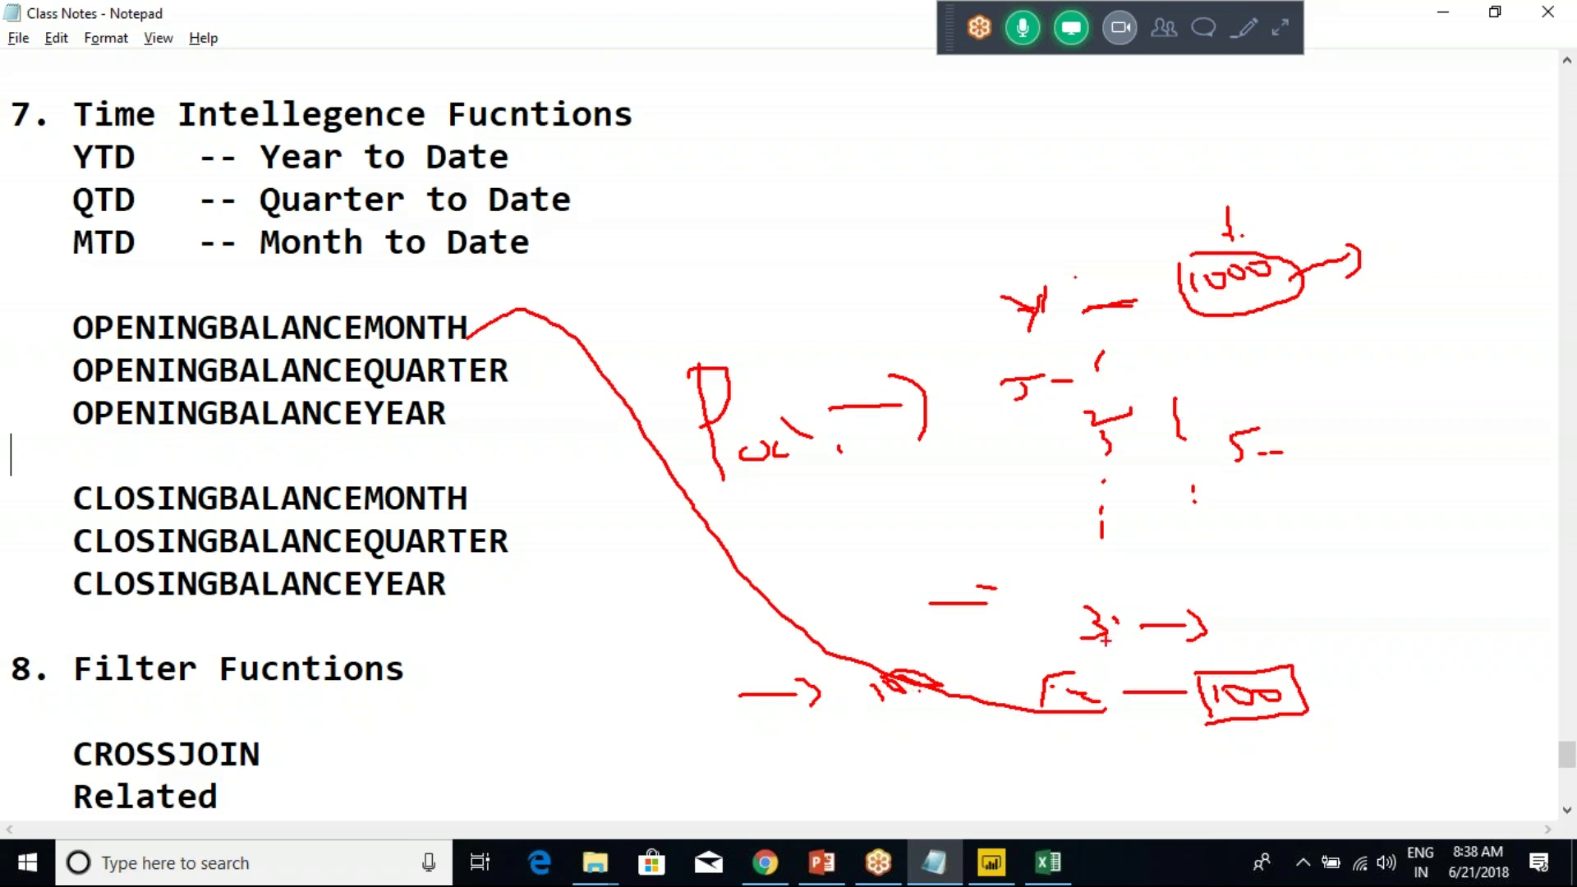
{"action": "left_click_drag", "start_coordinate": [1113, 609], "coordinate": [1116, 639]}
{"action": "mouse_move", "coordinate": [1016, 622]}
{"action": "left_mouse_down"}
{"action": "mouse_move", "coordinate": [1011, 645]}
{"action": "mouse_move", "coordinate": [1038, 614]}
{"action": "left_mouse_up"}
{"action": "mouse_move", "coordinate": [1220, 604]}
{"action": "left_mouse_down"}
{"action": "mouse_move", "coordinate": [1224, 648]}
{"action": "mouse_move", "coordinate": [1304, 589]}
{"action": "mouse_move", "coordinate": [1307, 648]}
{"action": "mouse_move", "coordinate": [1214, 655]}
{"action": "left_mouse_up"}
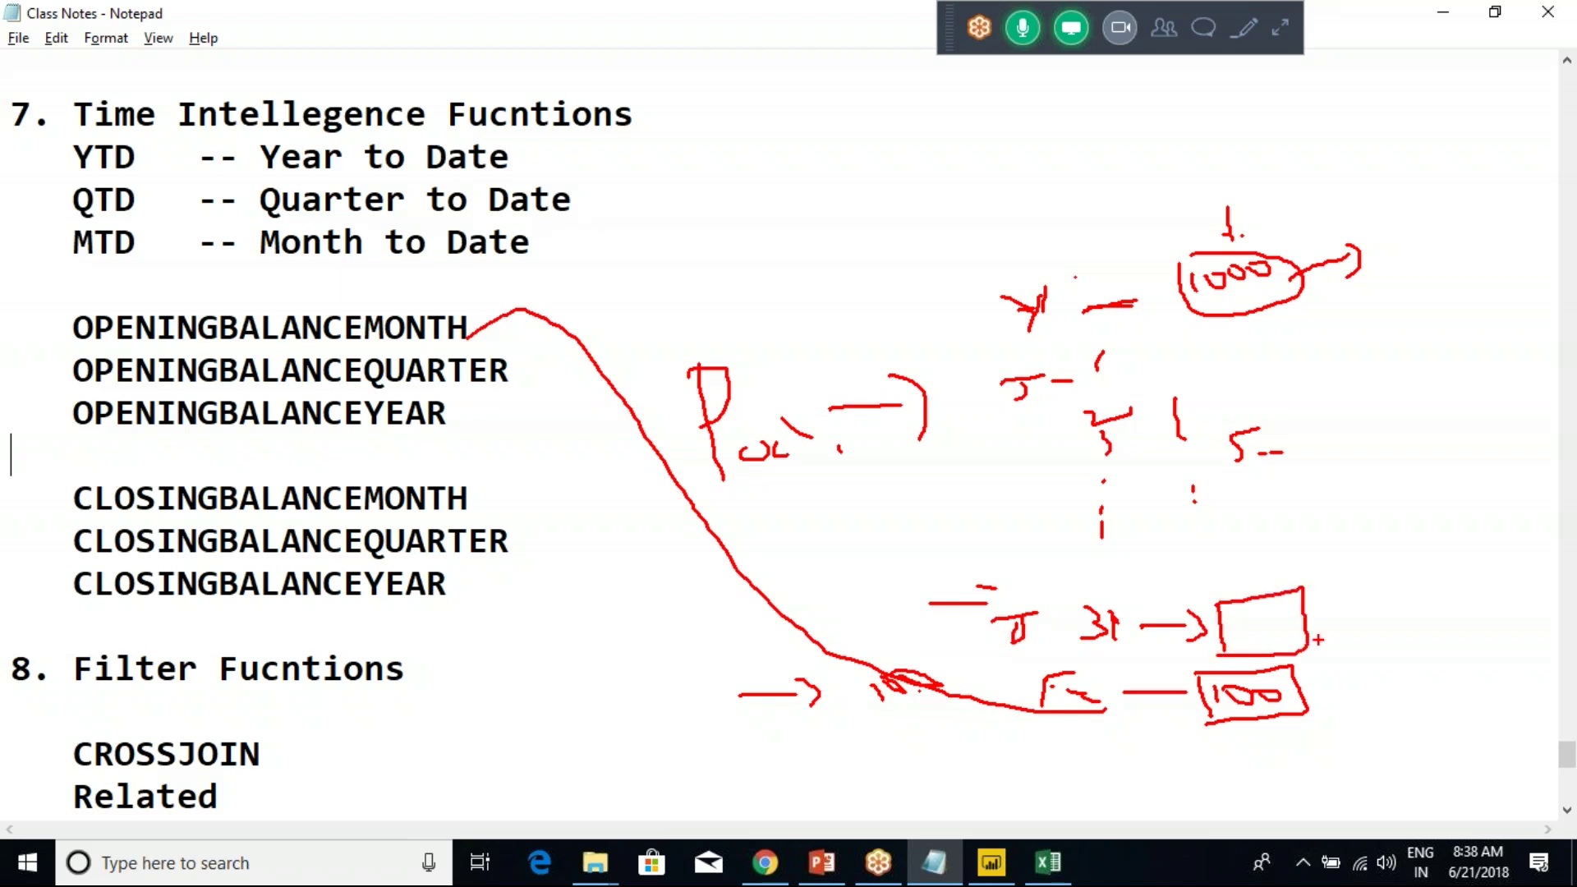
{"action": "left_click_drag", "start_coordinate": [1298, 626], "coordinate": [1345, 618]}
{"action": "mouse_move", "coordinate": [1337, 604]}
{"action": "left_mouse_down"}
{"action": "mouse_move", "coordinate": [1351, 612]}
{"action": "mouse_move", "coordinate": [1339, 634]}
{"action": "left_mouse_up"}
{"action": "left_click_drag", "start_coordinate": [1252, 626], "coordinate": [1279, 628]}
{"action": "mouse_move", "coordinate": [1232, 695]}
{"action": "left_mouse_down"}
{"action": "mouse_move", "coordinate": [1199, 678]}
{"action": "mouse_move", "coordinate": [1273, 703]}
{"action": "left_mouse_up"}
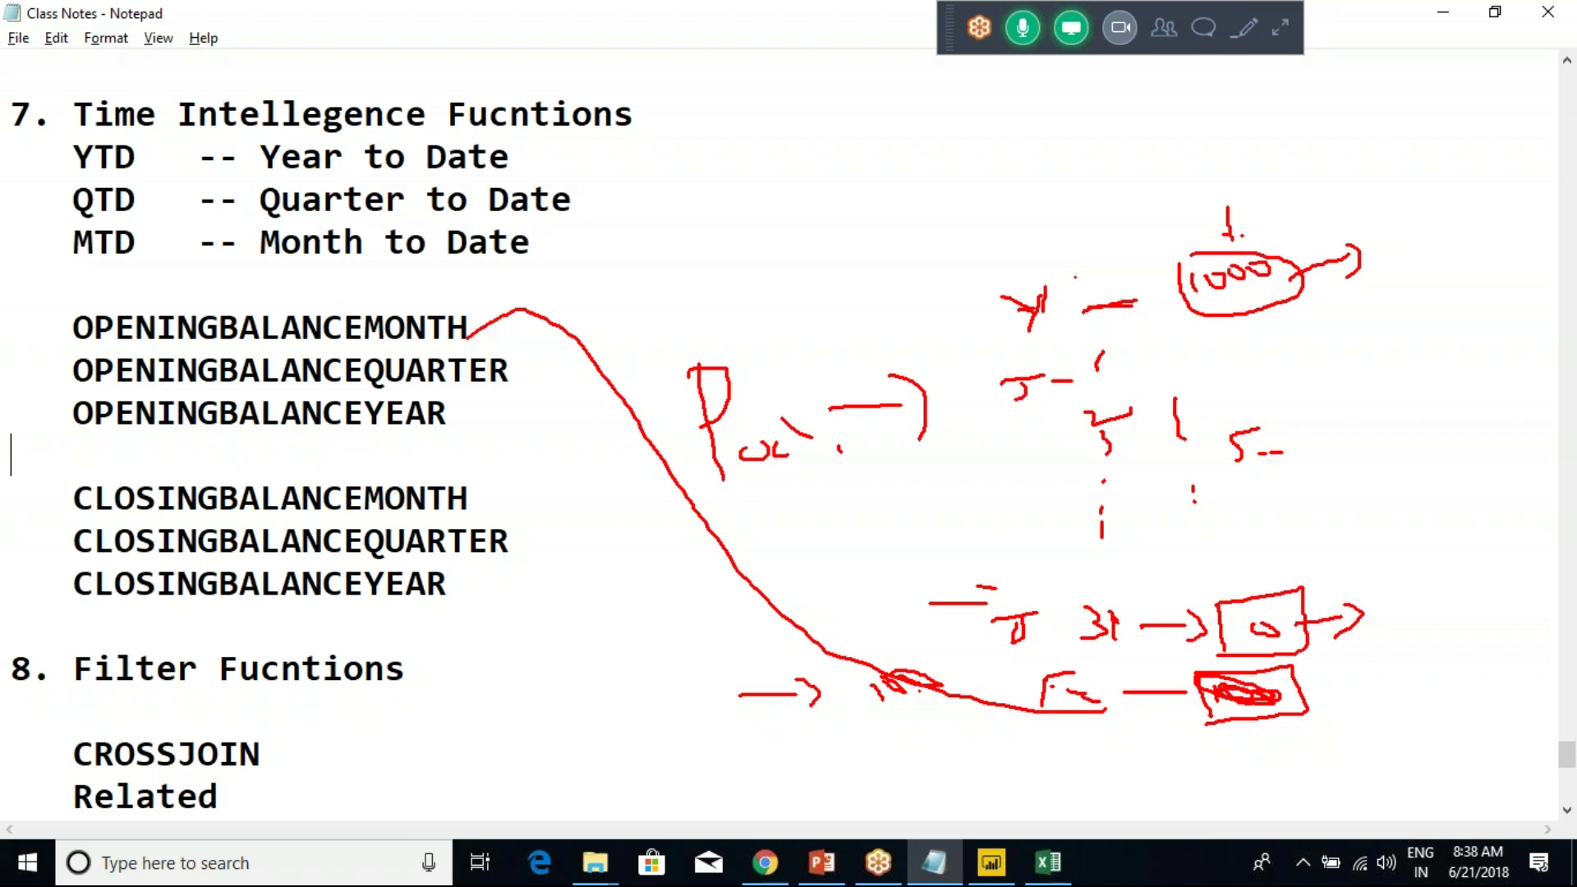
Underline the repeated 100, tick the F line's value and highlight the J 31 label and the boxed value.
{"action": "left_click_drag", "start_coordinate": [877, 713], "coordinate": [934, 712]}
{"action": "left_click_drag", "start_coordinate": [924, 708], "coordinate": [877, 708]}
{"action": "mouse_move", "coordinate": [1309, 698]}
{"action": "left_mouse_down"}
{"action": "mouse_move", "coordinate": [1334, 711]}
{"action": "mouse_move", "coordinate": [1378, 663]}
{"action": "left_mouse_up"}
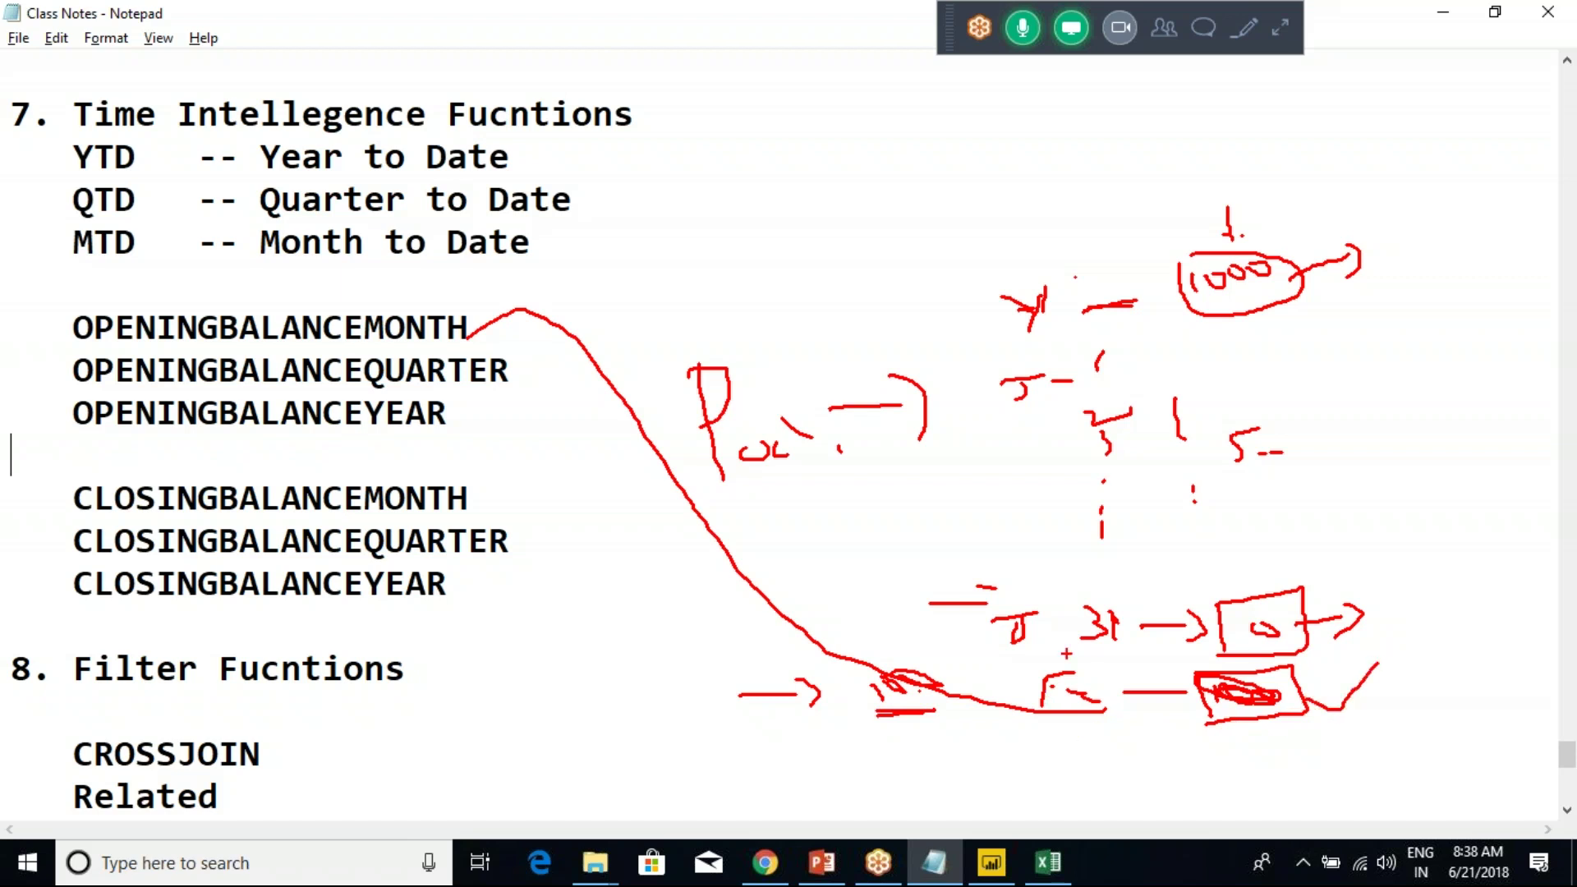
{"action": "mouse_move", "coordinate": [1040, 655]}
{"action": "left_mouse_down"}
{"action": "mouse_move", "coordinate": [1027, 655]}
{"action": "mouse_move", "coordinate": [1086, 647]}
{"action": "mouse_move", "coordinate": [1019, 596]}
{"action": "mouse_move", "coordinate": [1086, 642]}
{"action": "left_mouse_up"}
{"action": "mouse_move", "coordinate": [1208, 721]}
{"action": "left_mouse_down"}
{"action": "mouse_move", "coordinate": [1298, 685]}
{"action": "mouse_move", "coordinate": [1237, 663]}
{"action": "left_mouse_up"}
Add marks beside the upper values, rewrite the J 31 value, and write 1000 beside the F line's box with a connecting stroke.
{"action": "left_click", "coordinate": [1376, 308]}
{"action": "left_click_drag", "start_coordinate": [1298, 300], "coordinate": [1377, 336]}
{"action": "left_click_drag", "start_coordinate": [1270, 428], "coordinate": [1307, 426]}
{"action": "left_click_drag", "start_coordinate": [1349, 417], "coordinate": [1370, 424]}
{"action": "left_click", "coordinate": [1414, 428]}
{"action": "mouse_move", "coordinate": [1225, 620]}
{"action": "left_mouse_down"}
{"action": "mouse_move", "coordinate": [1230, 634]}
{"action": "mouse_move", "coordinate": [1284, 625]}
{"action": "left_mouse_up"}
{"action": "left_click_drag", "start_coordinate": [916, 718], "coordinate": [972, 710]}
{"action": "left_click_drag", "start_coordinate": [1363, 699], "coordinate": [1434, 694]}
{"action": "left_click_drag", "start_coordinate": [1275, 638], "coordinate": [1354, 687]}
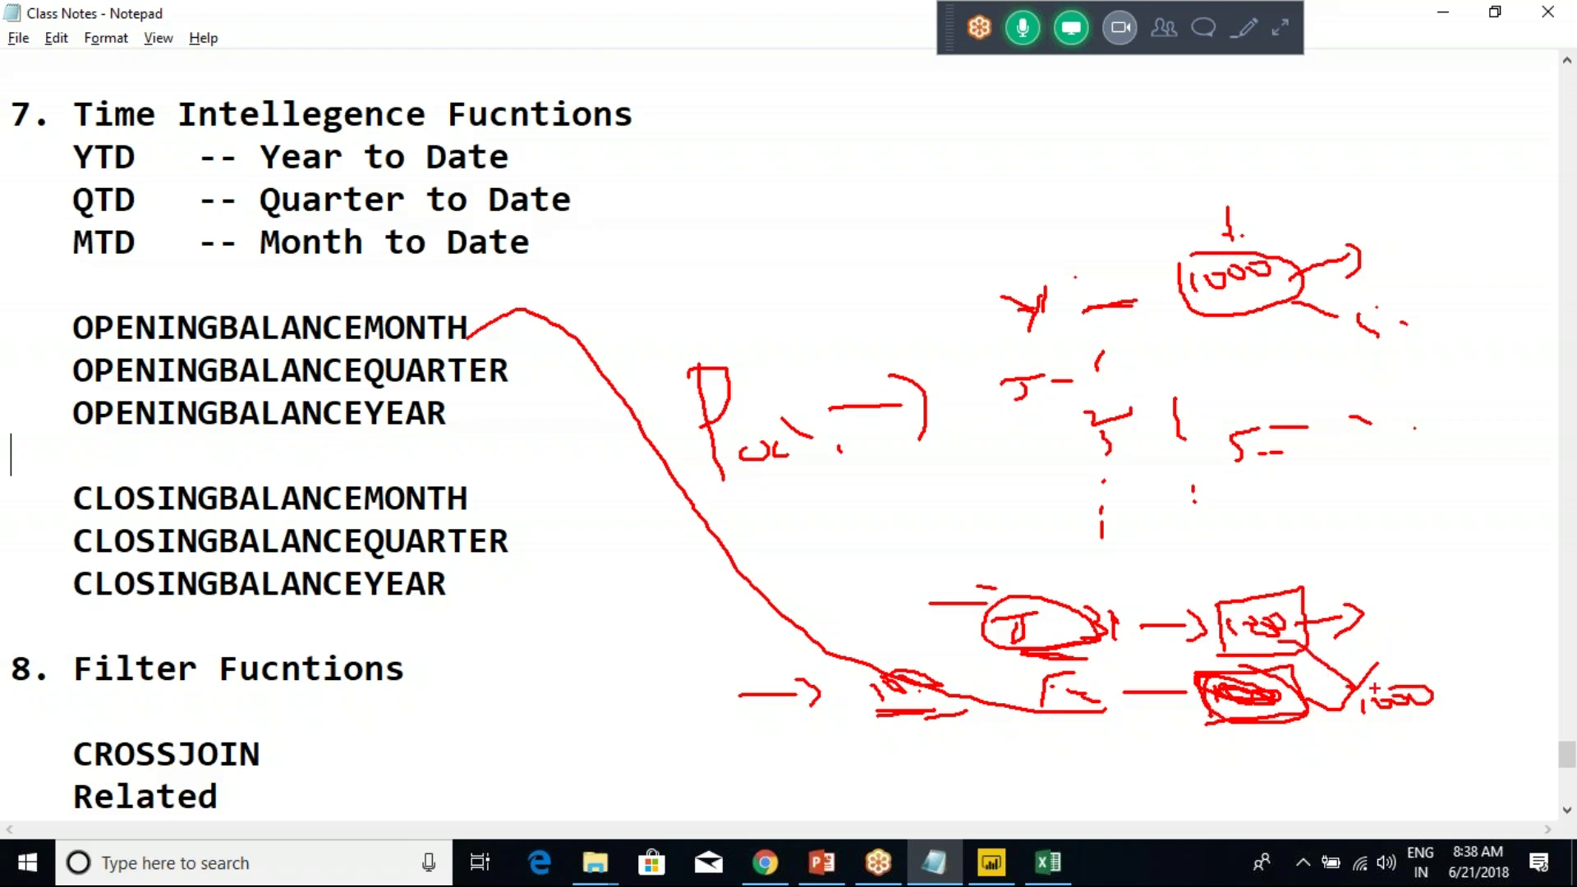
Outline the F line's values and draw curves linking them to OPENINGBALANCEQUARTER and OPENINGBALANCEYEAR.
{"action": "left_click_drag", "start_coordinate": [877, 730], "coordinate": [976, 770]}
{"action": "mouse_move", "coordinate": [1210, 678]}
{"action": "left_mouse_down"}
{"action": "mouse_move", "coordinate": [1358, 662]}
{"action": "mouse_move", "coordinate": [1407, 685]}
{"action": "mouse_move", "coordinate": [1222, 727]}
{"action": "left_mouse_up"}
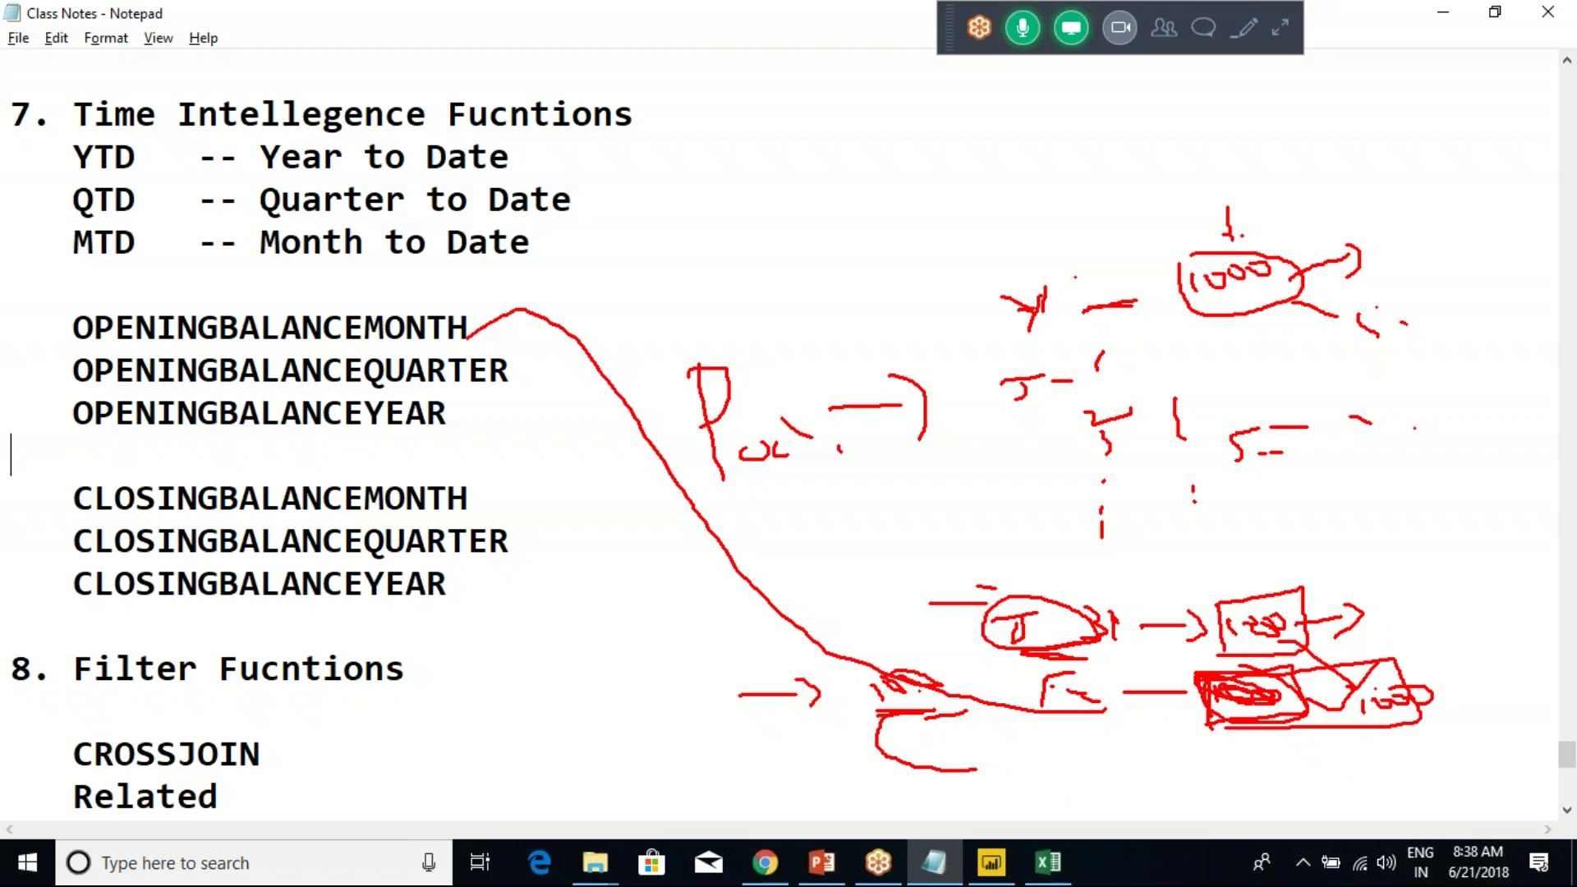
{"action": "left_click_drag", "start_coordinate": [1359, 700], "coordinate": [1371, 694]}
{"action": "left_click_drag", "start_coordinate": [1206, 722], "coordinate": [530, 377]}
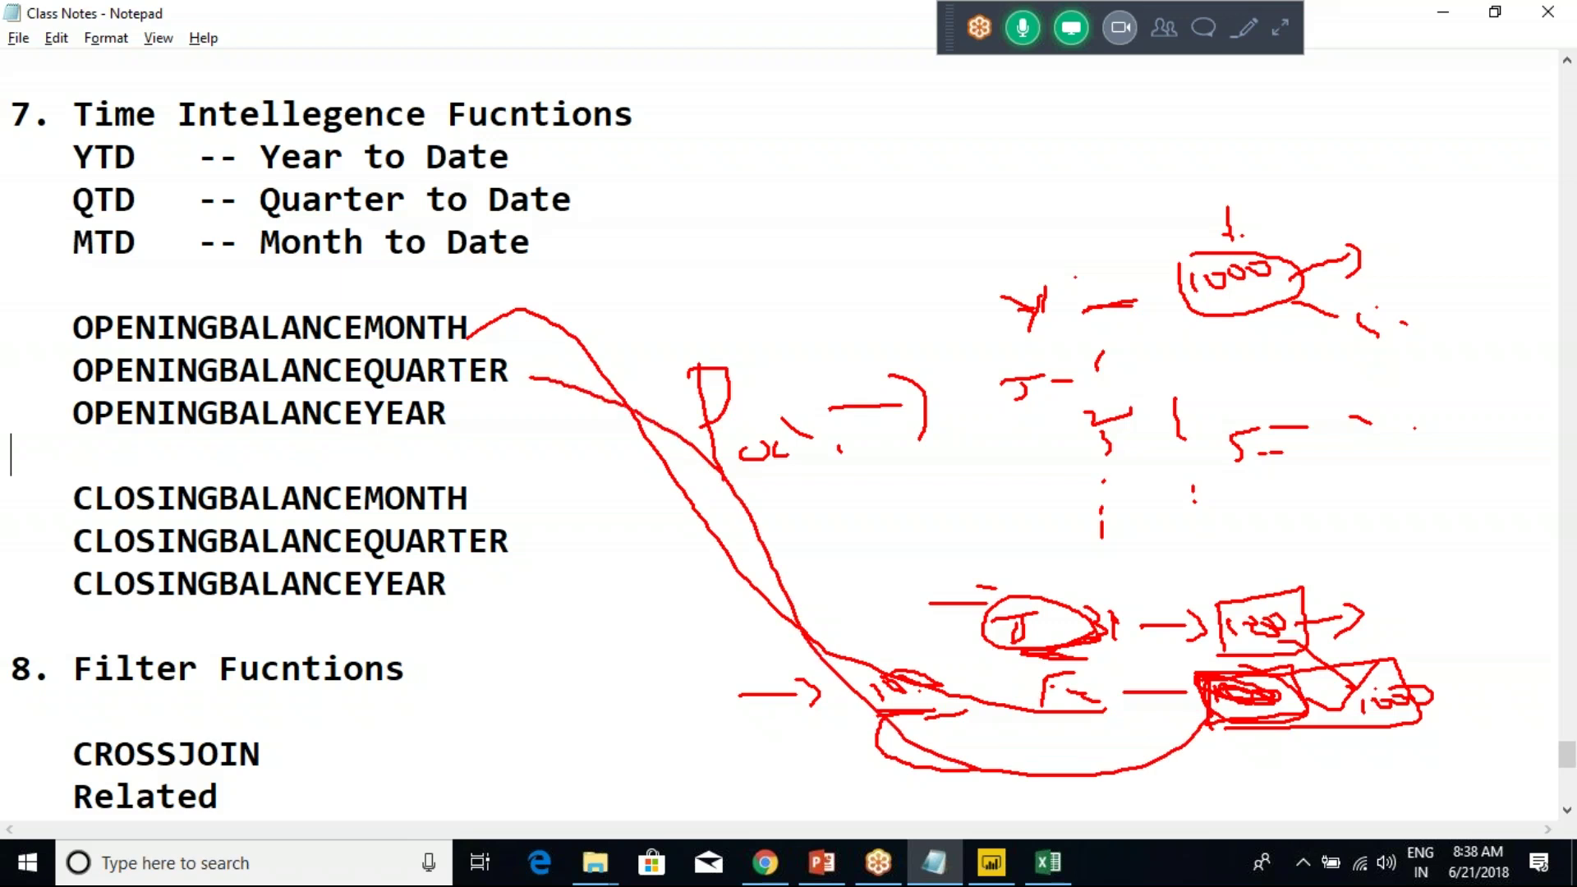
{"action": "mouse_move", "coordinate": [1219, 715]}
{"action": "left_mouse_down"}
{"action": "mouse_move", "coordinate": [680, 557]}
{"action": "mouse_move", "coordinate": [558, 438]}
{"action": "mouse_move", "coordinate": [471, 423]}
{"action": "mouse_move", "coordinate": [477, 443]}
{"action": "left_mouse_up"}
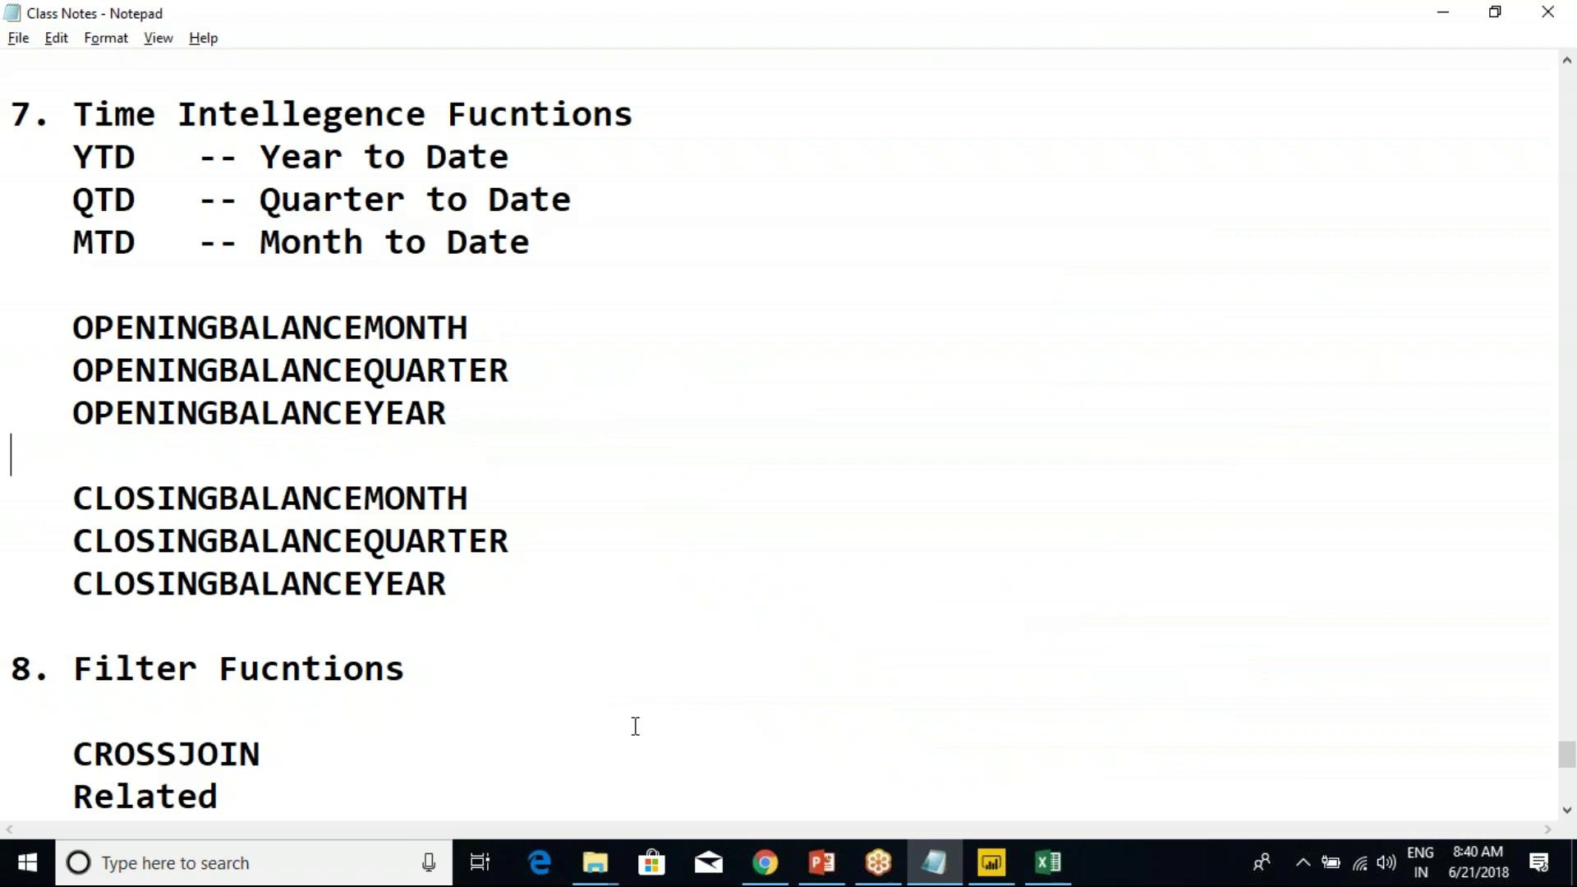
Switch to the time intelligence report in Power BI Desktop.
{"action": "mouse_move", "coordinate": [985, 868]}
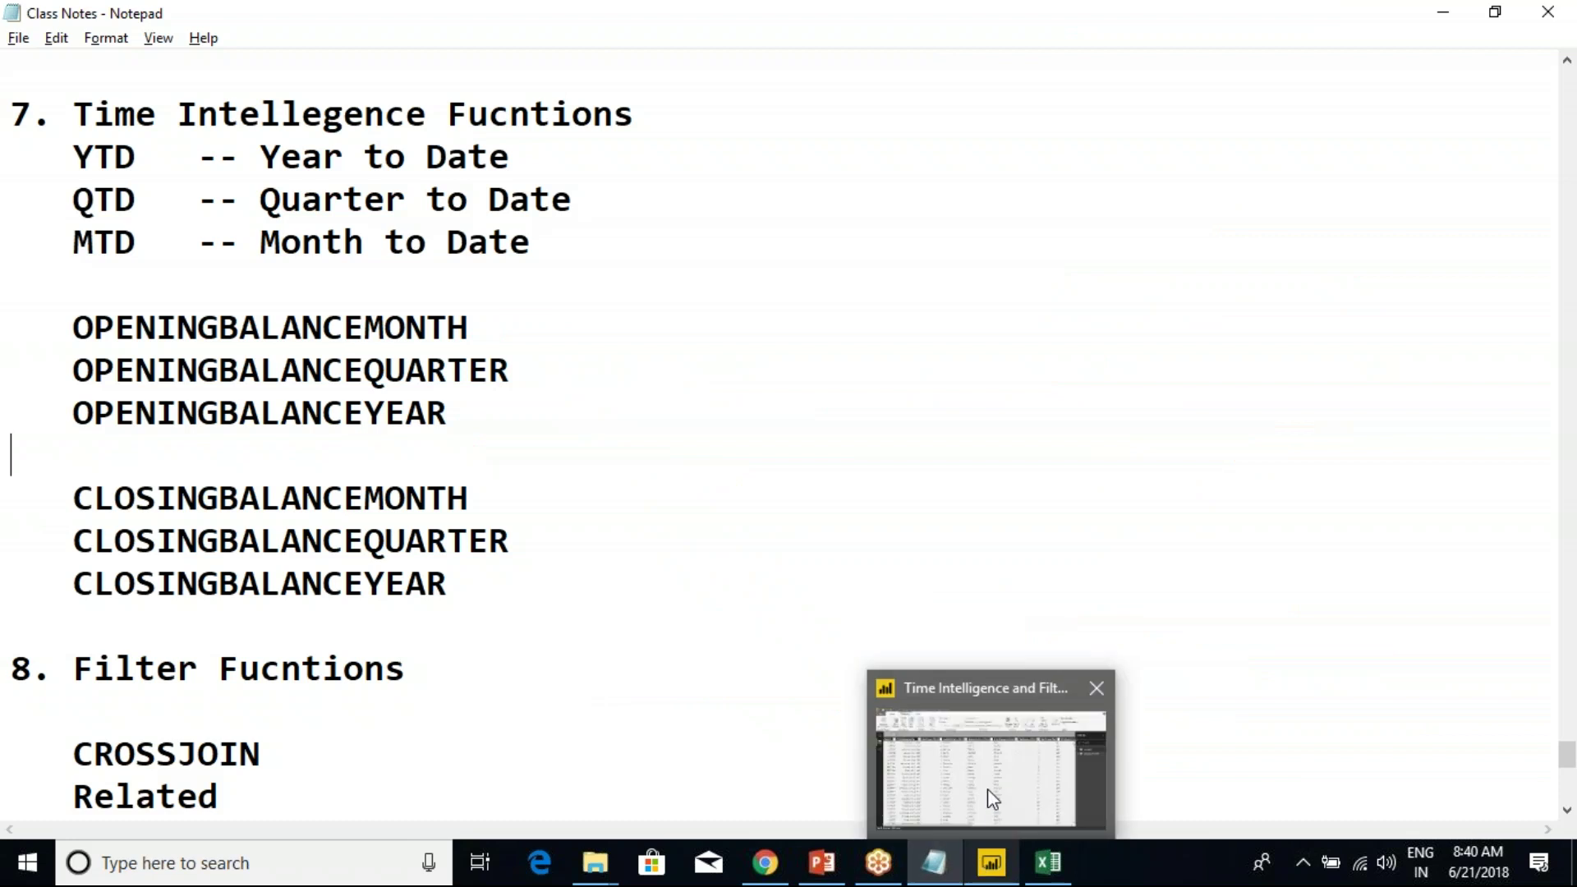
{"action": "left_click", "coordinate": [987, 790]}
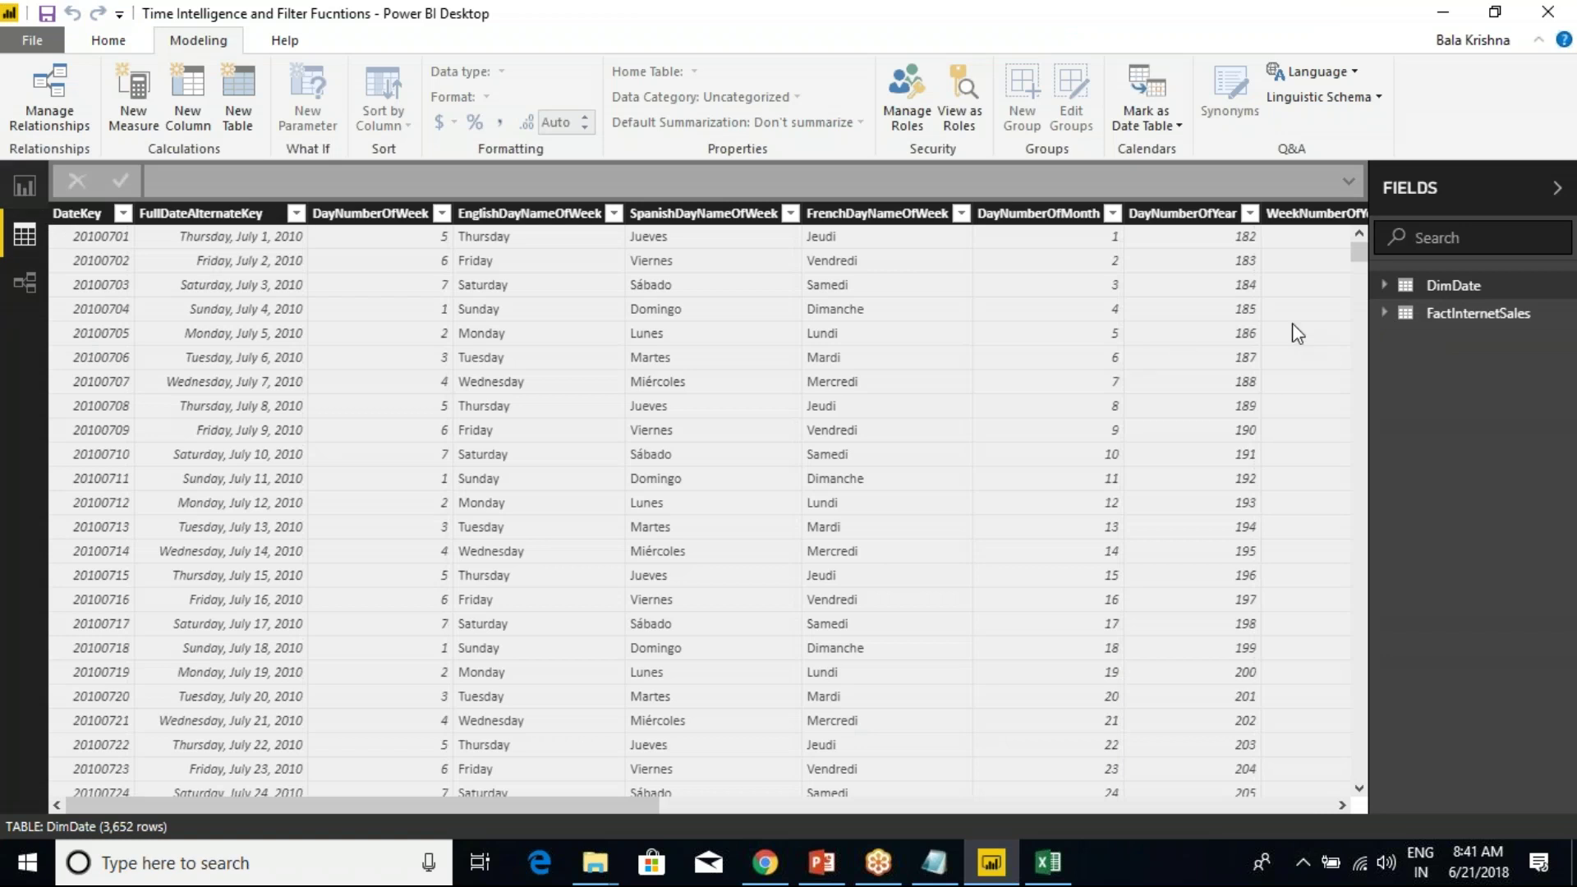
{"action": "right_click", "coordinate": [1501, 316]}
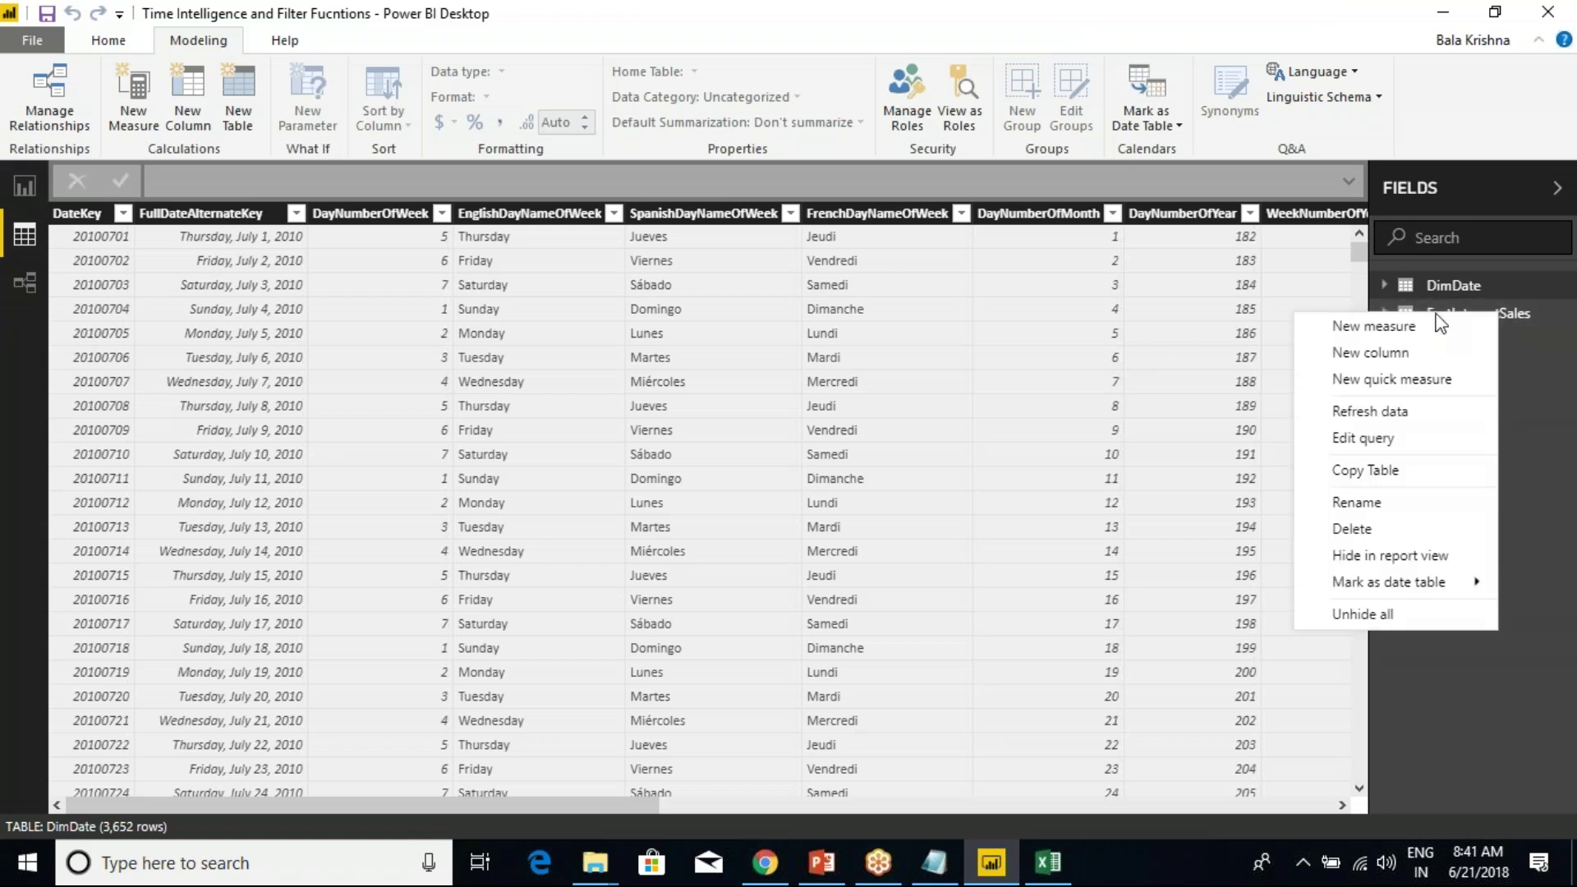
{"action": "left_click", "coordinate": [1391, 325]}
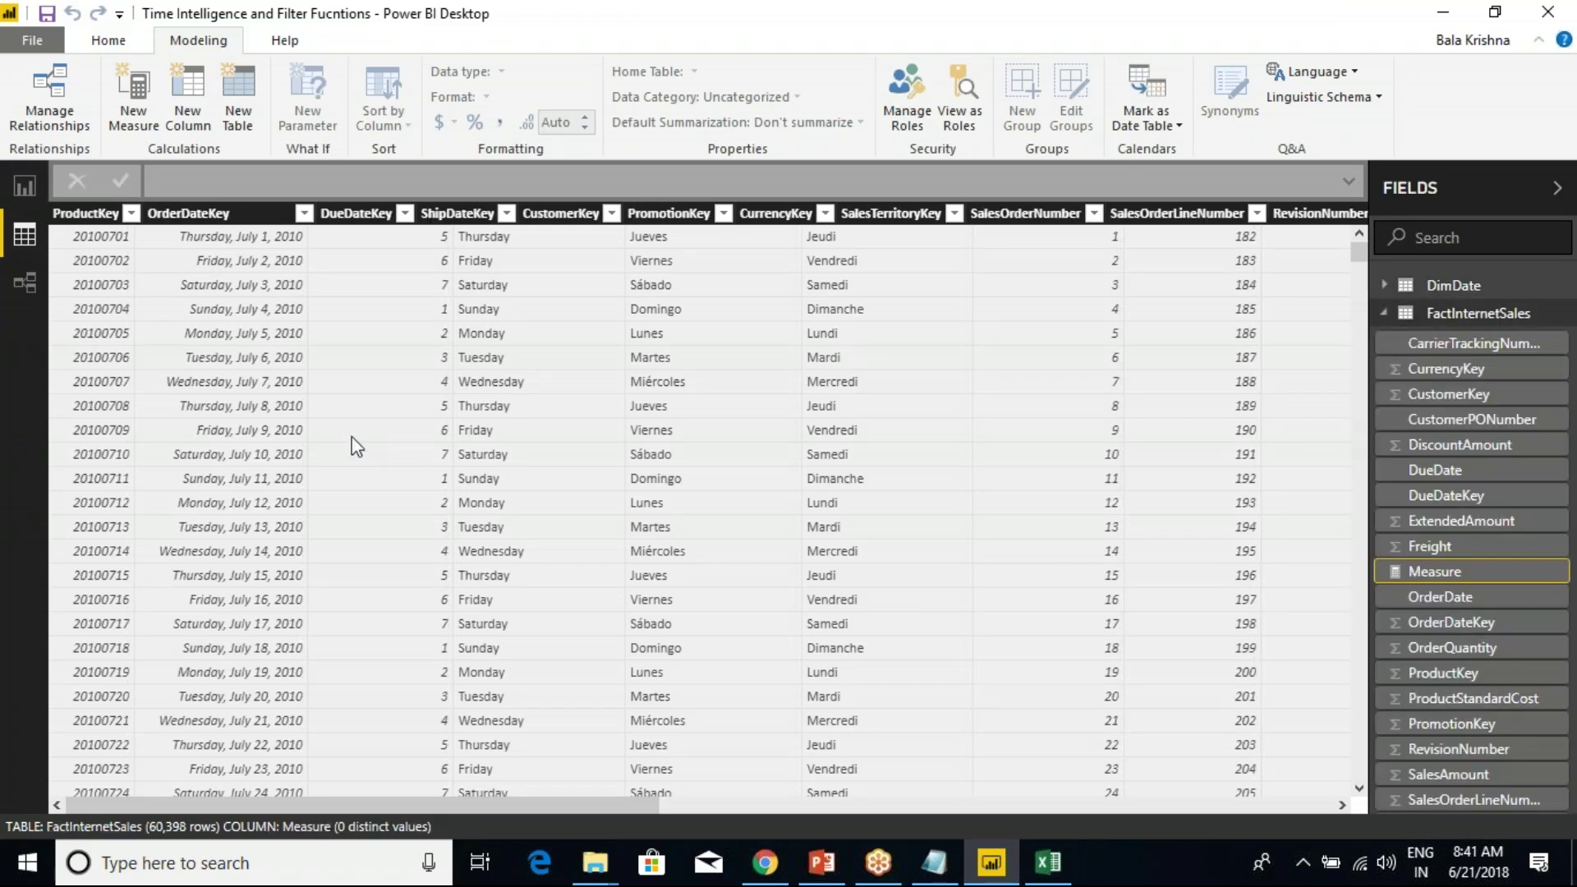
{"action": "left_click", "coordinate": [77, 181]}
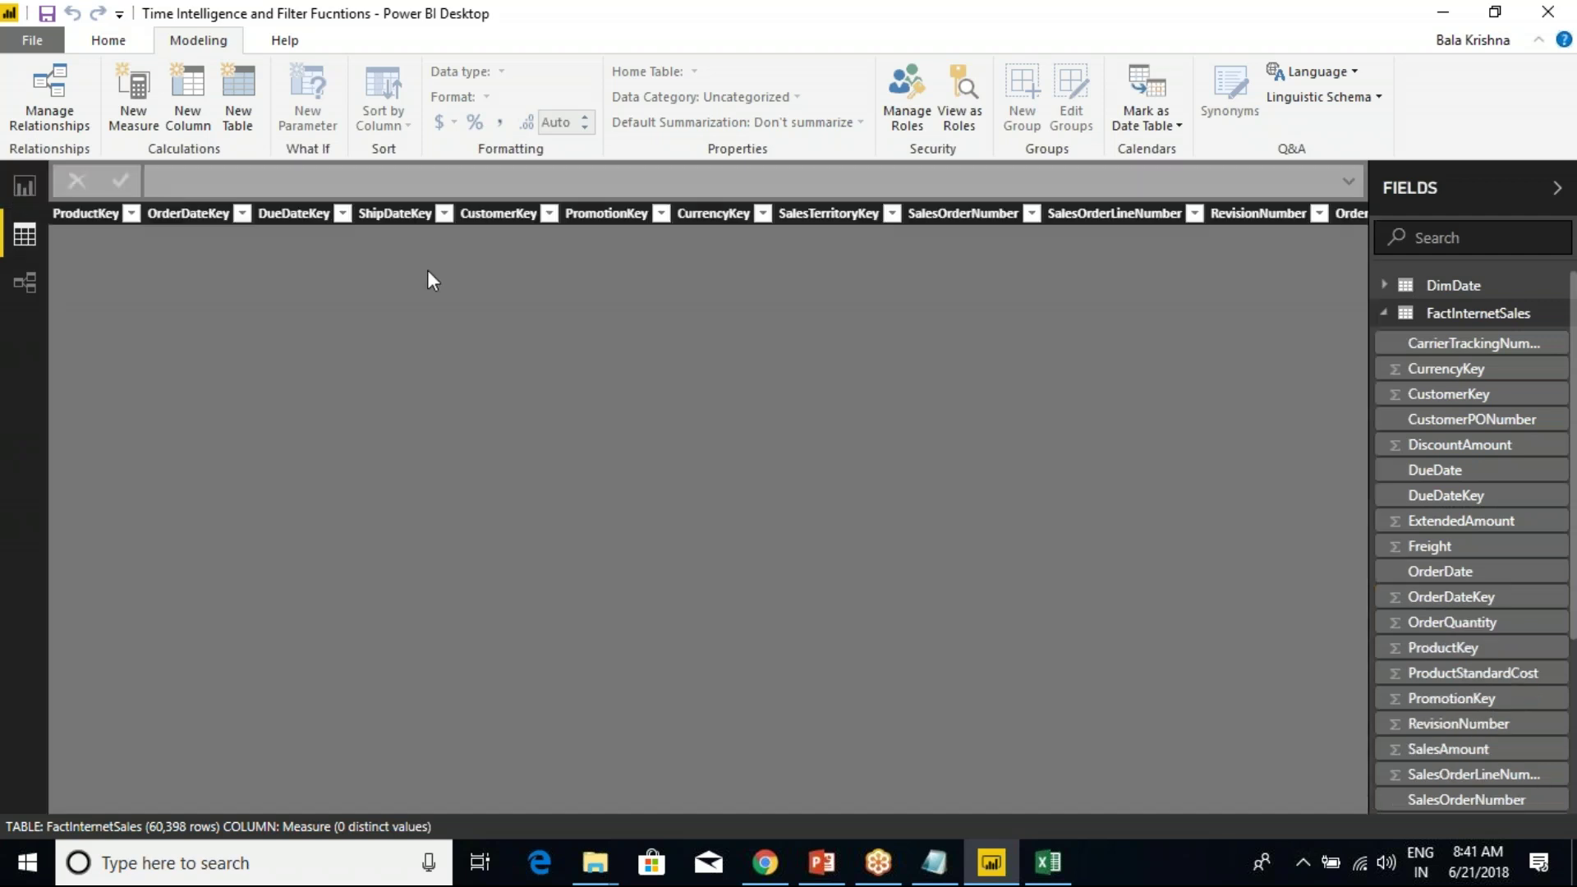
Create a measure named M_OPENINGBALANCEMONTH in the FactInternetSales table and begin its formula with the OPENINGBALANCEMONTH function.
{"action": "right_click", "coordinate": [1442, 315]}
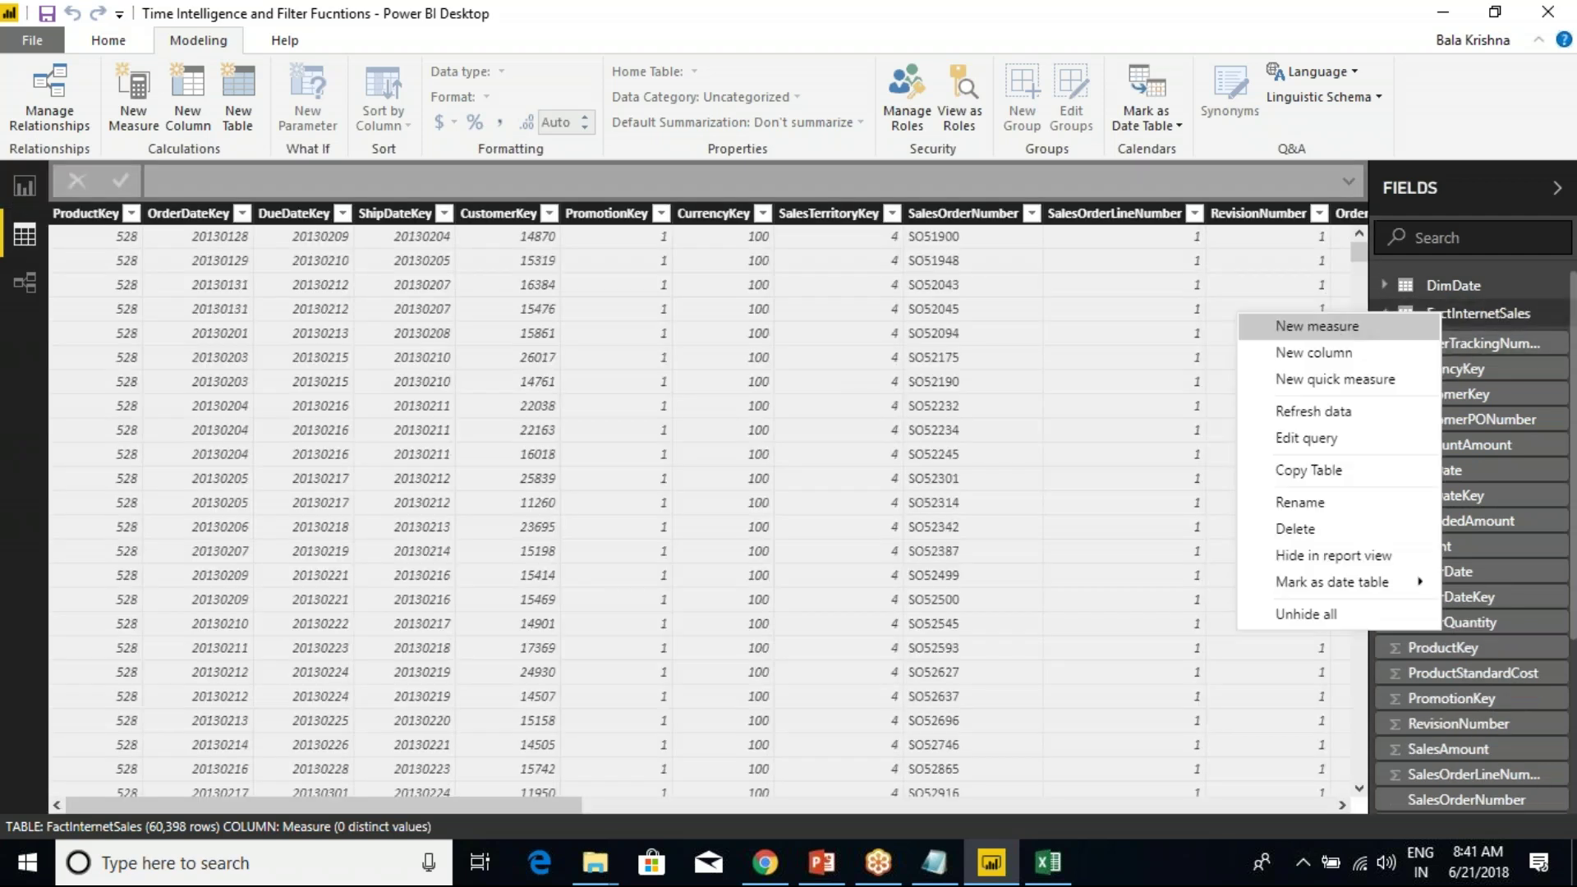
{"action": "left_click", "coordinate": [1336, 329]}
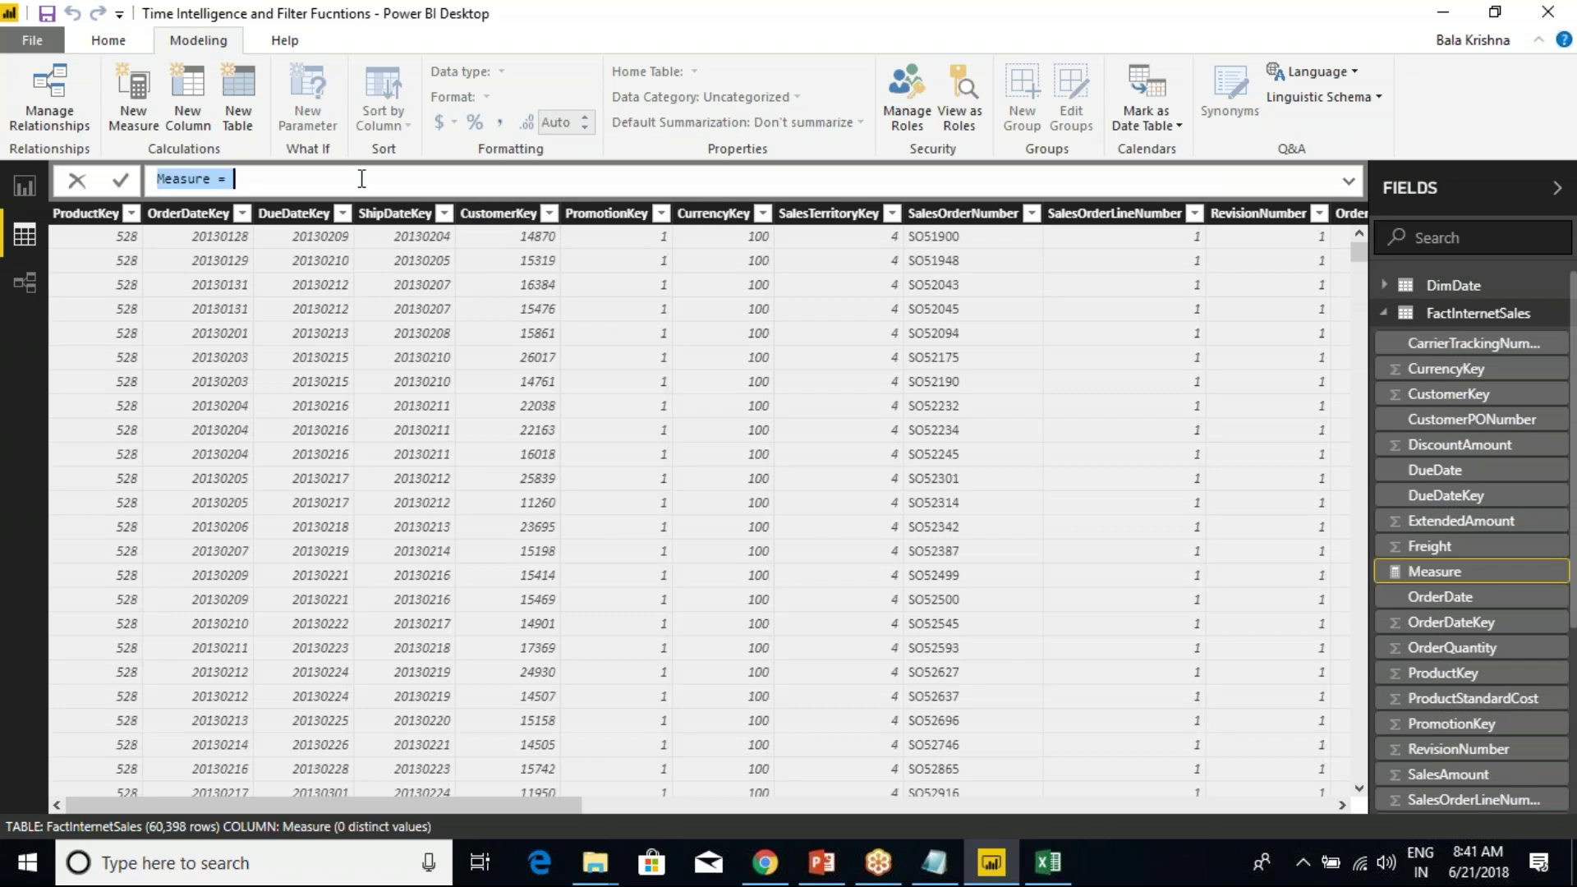
{"action": "type", "text": "M"}
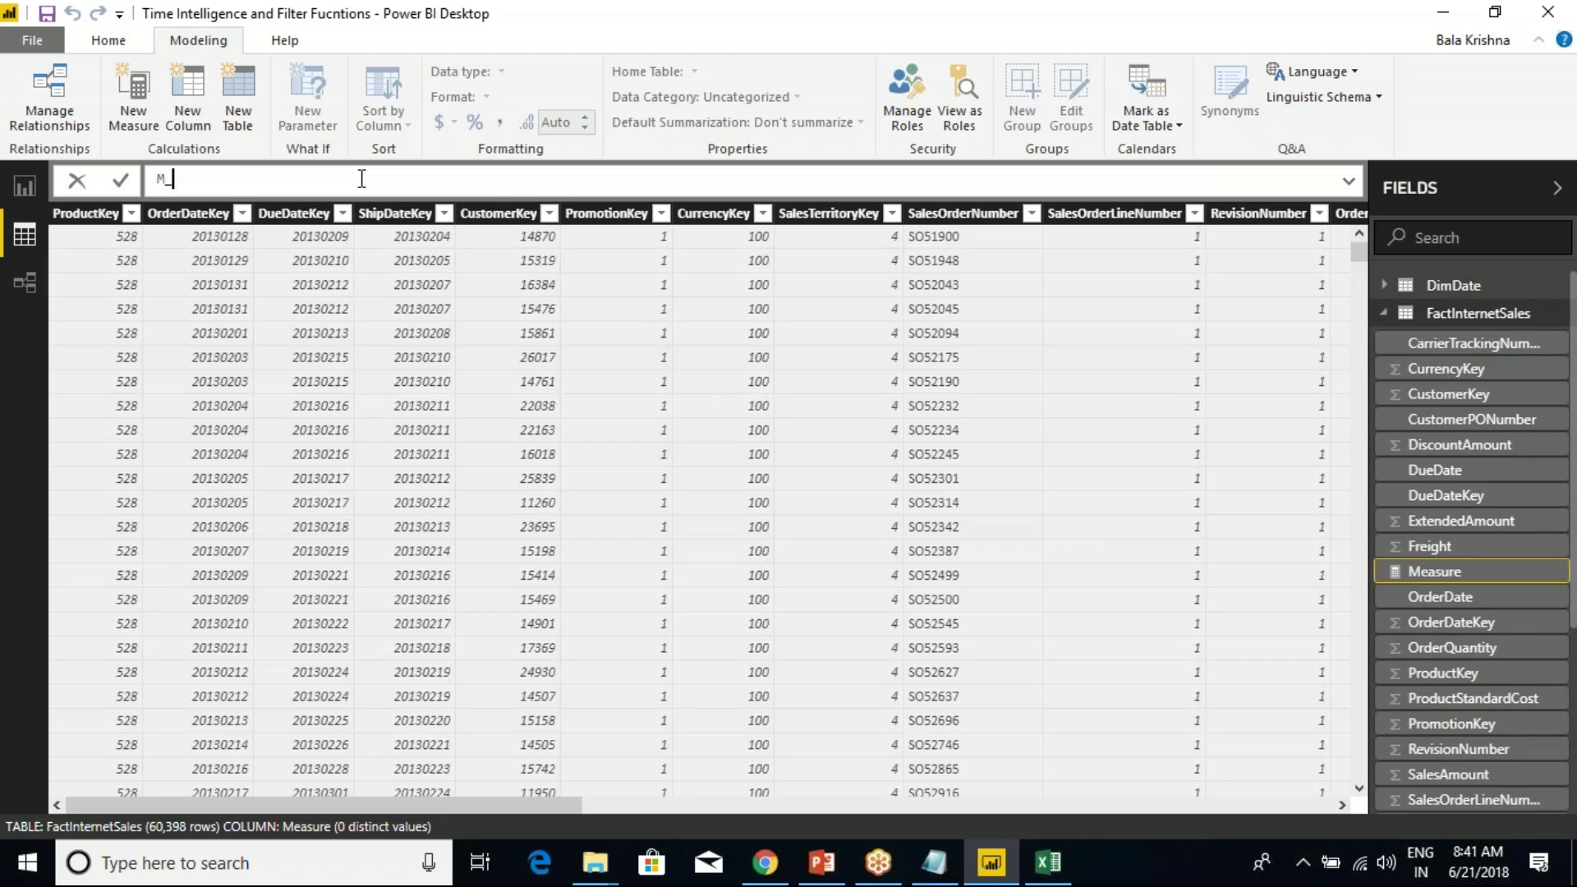
{"action": "type", "text": "_OPENINGBALANCEMONTH"}
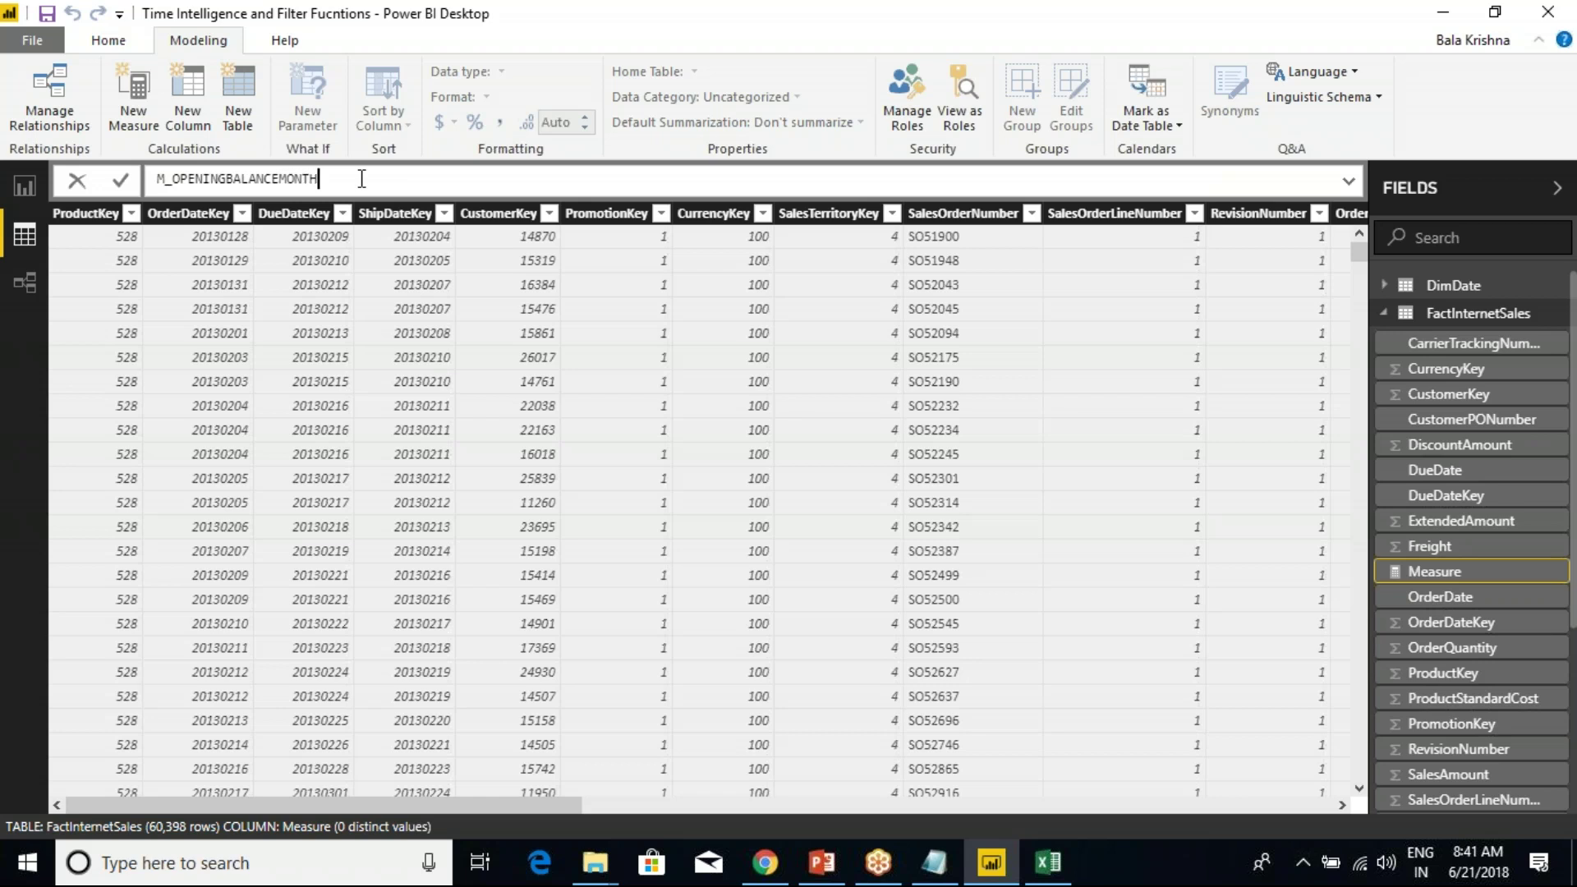
{"action": "type", "text": " = O"}
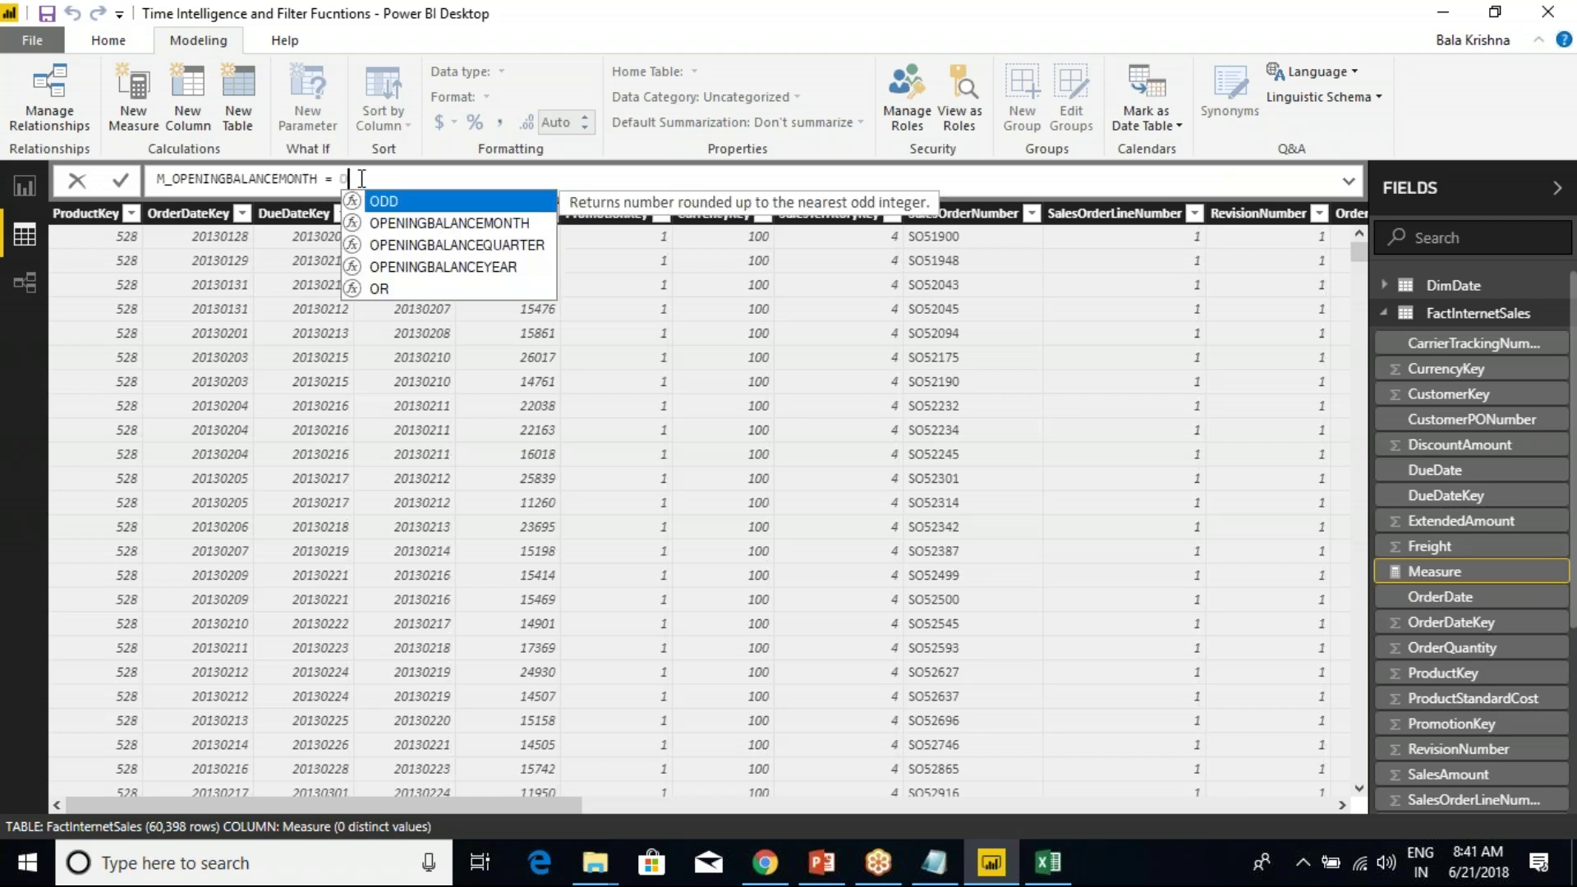
{"action": "type", "text": "PENING"}
{"action": "key", "text": "Tab"}
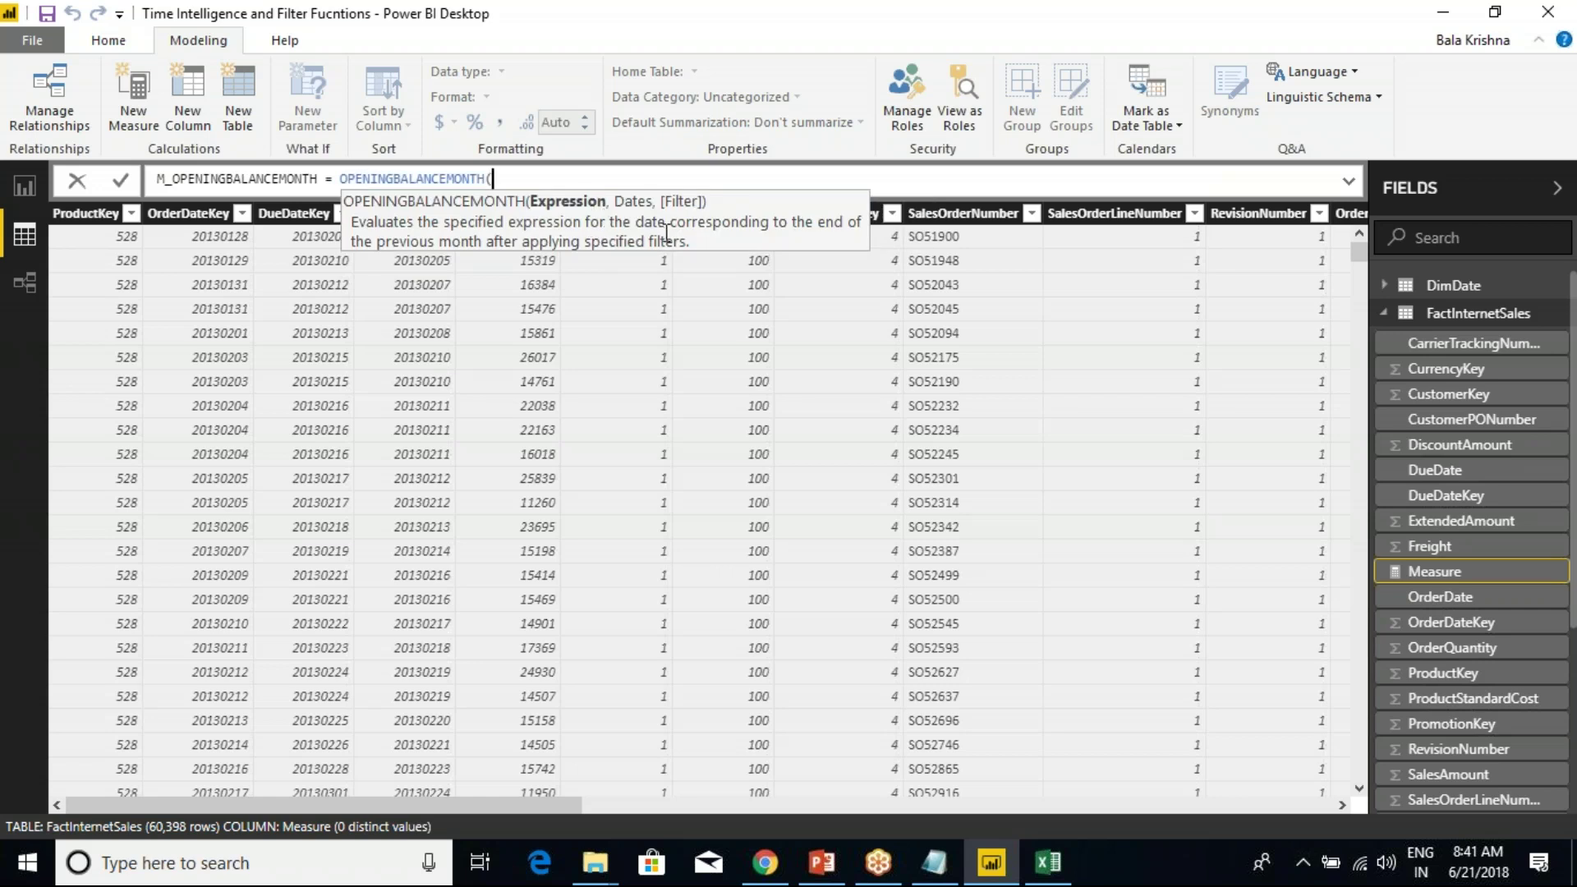
Enter SUM of FactInternetSales[SalesAmount] as the function's expression and remove the prematurely entered dates argument.
{"action": "type", "text": "S"}
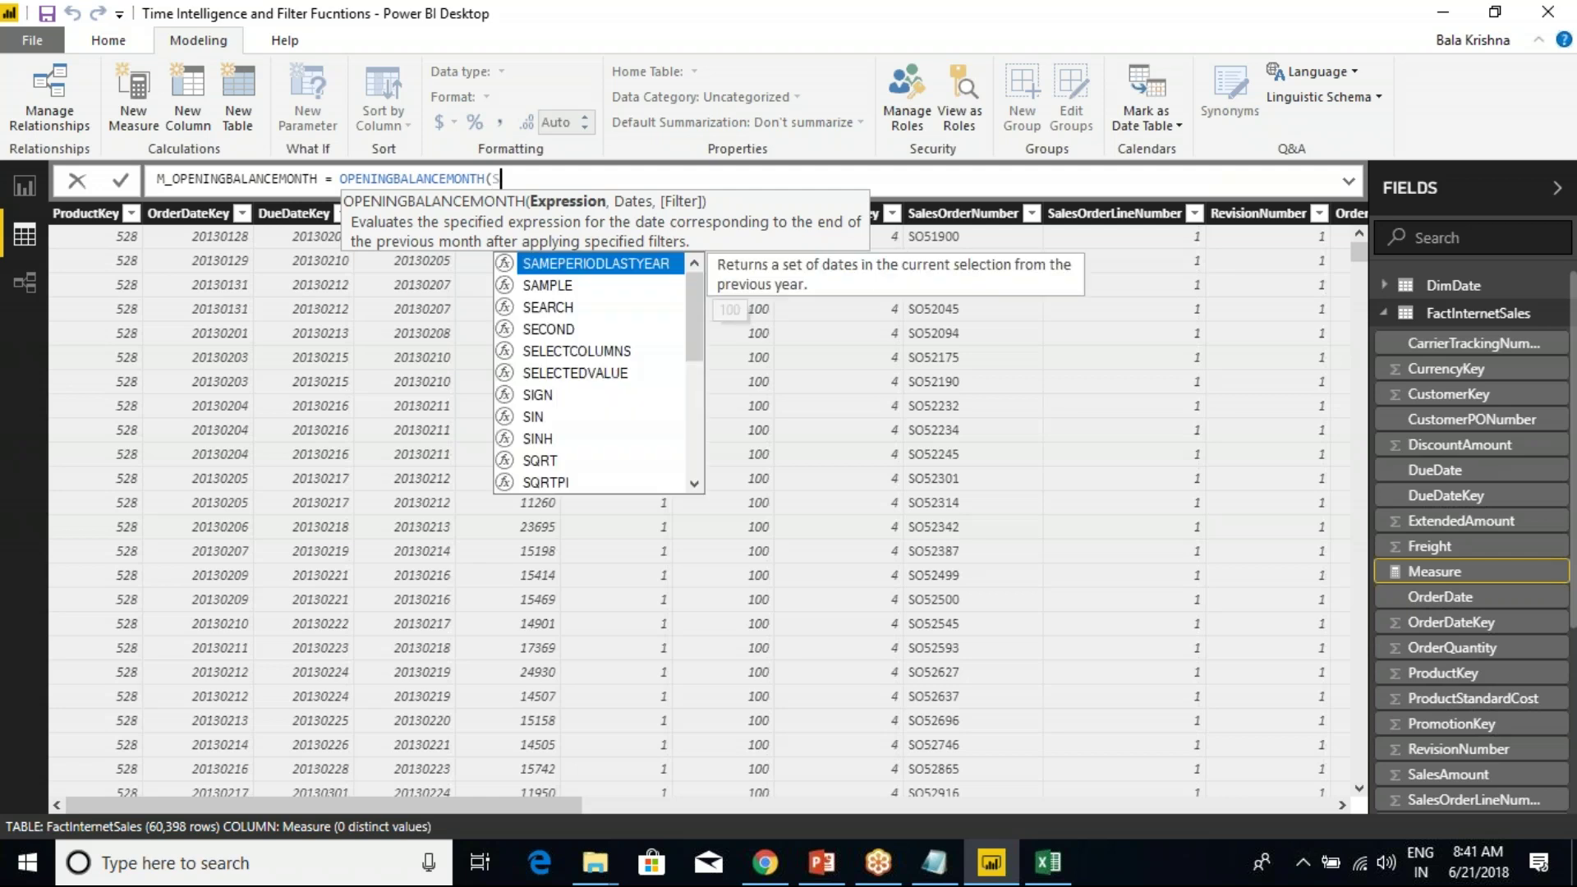
{"action": "type", "text": "UM(SALES"}
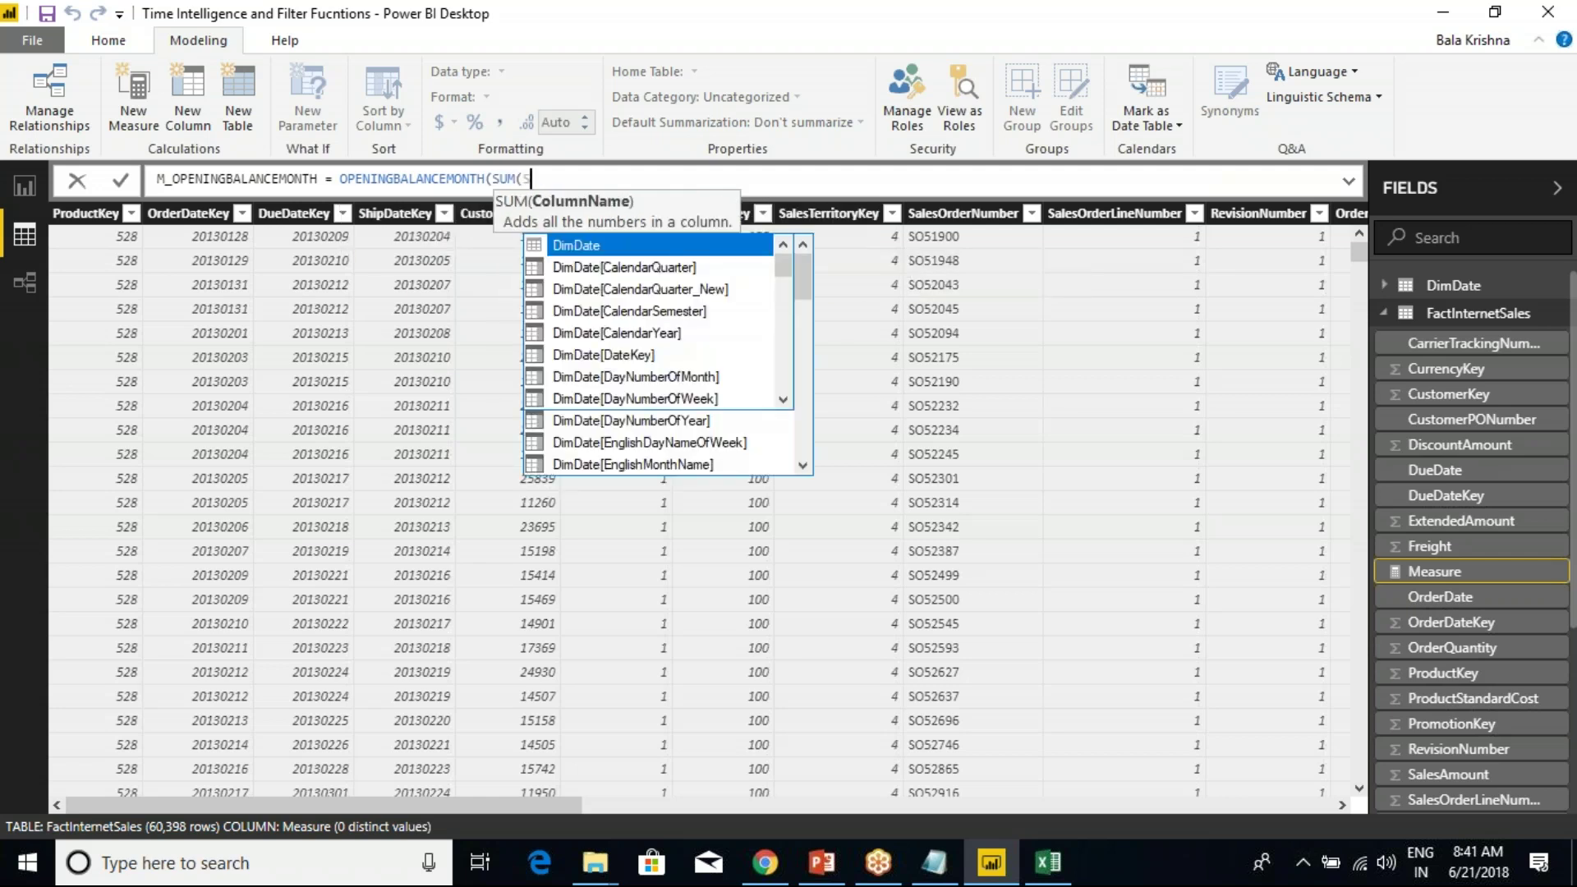
{"action": "key", "text": "Tab"}
{"action": "type", "text": ",FU"}
{"action": "key", "text": "BackSpace"}
{"action": "key", "text": "BackSpace"}
{"action": "key", "text": "BackSpace"}
{"action": "key", "text": "BackSpace"}
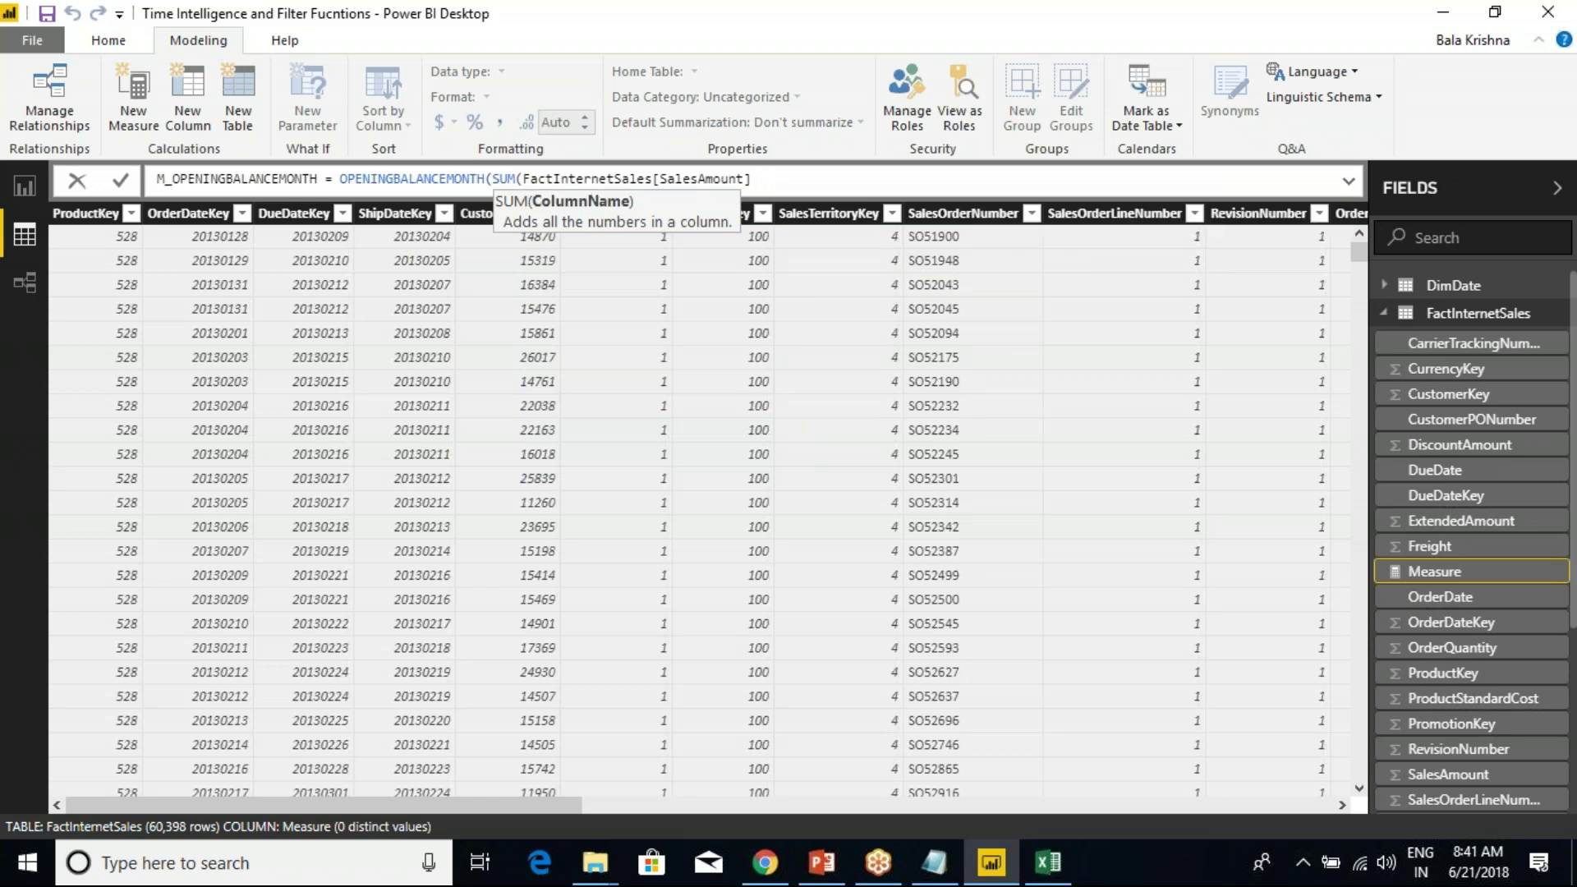
Close the SUM, supply DimDate[FullDateAlternateKey] as the dates argument and close the OPENINGBALANCEMONTH formula.
{"action": "type", "text": "),FU"}
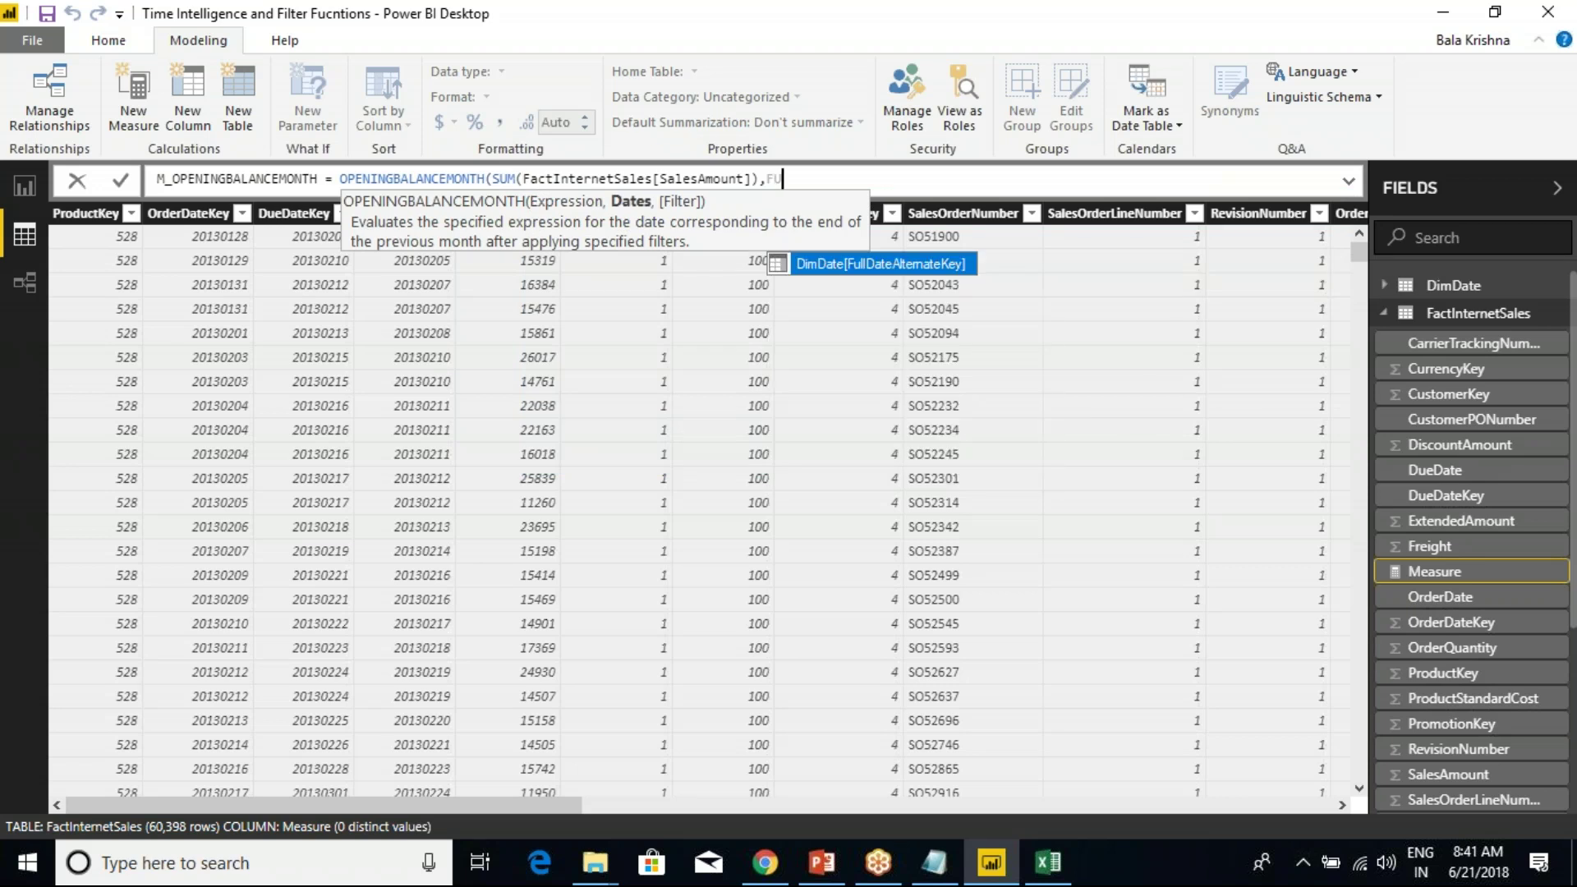
{"action": "type", "text": "L"}
{"action": "key", "text": "Tab"}
{"action": "type", "text": ")"}
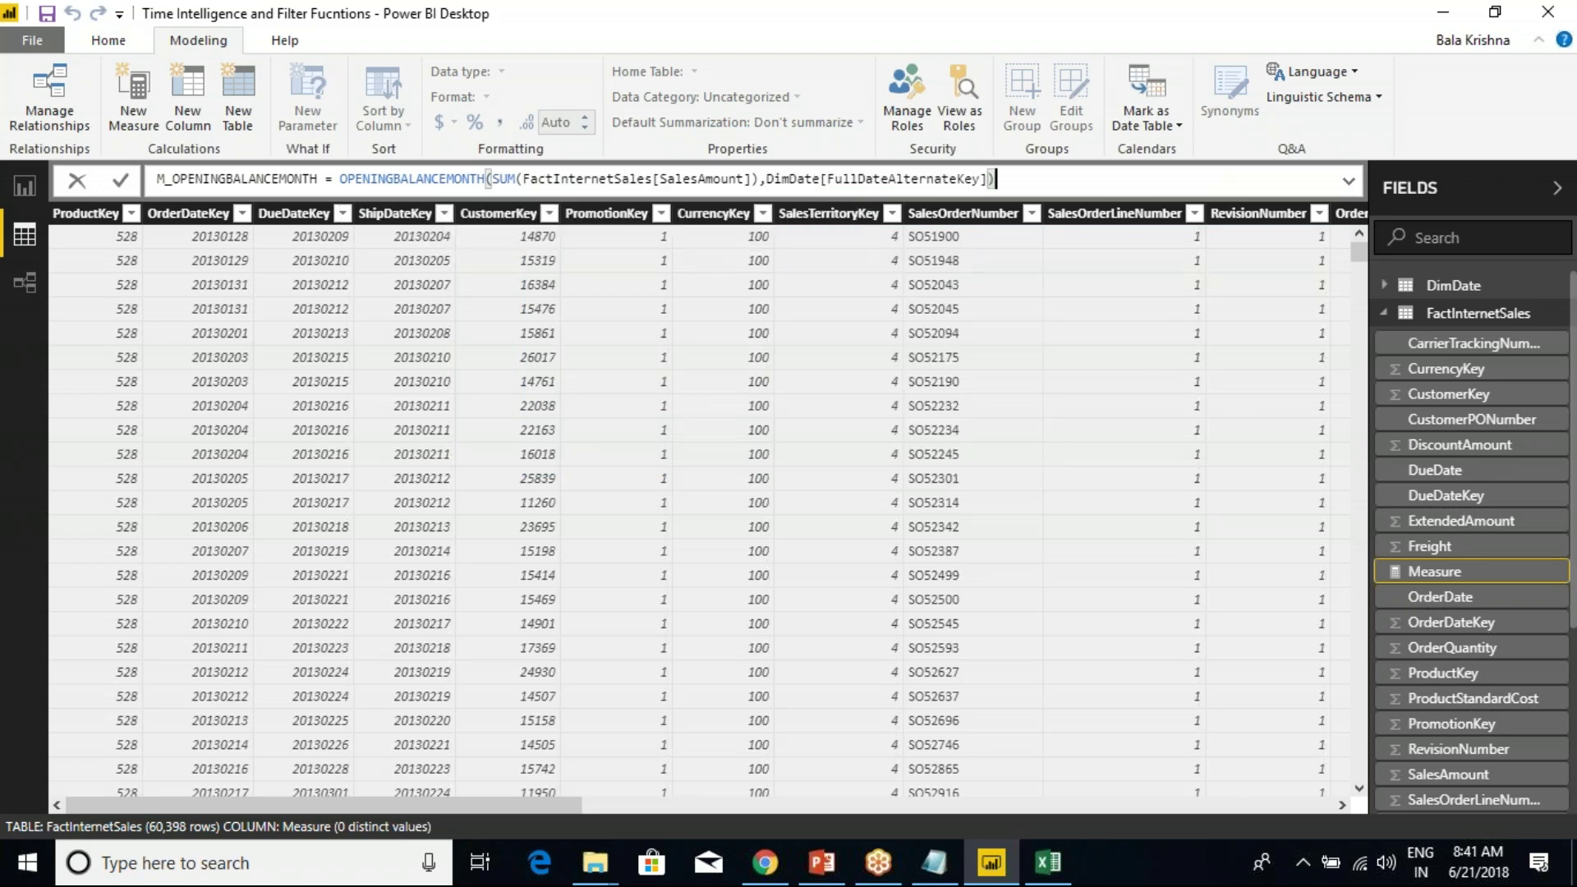
Commit the M_OPENINGBALANCEMONTH measure and copy its entire formula.
{"action": "key", "text": "Return"}
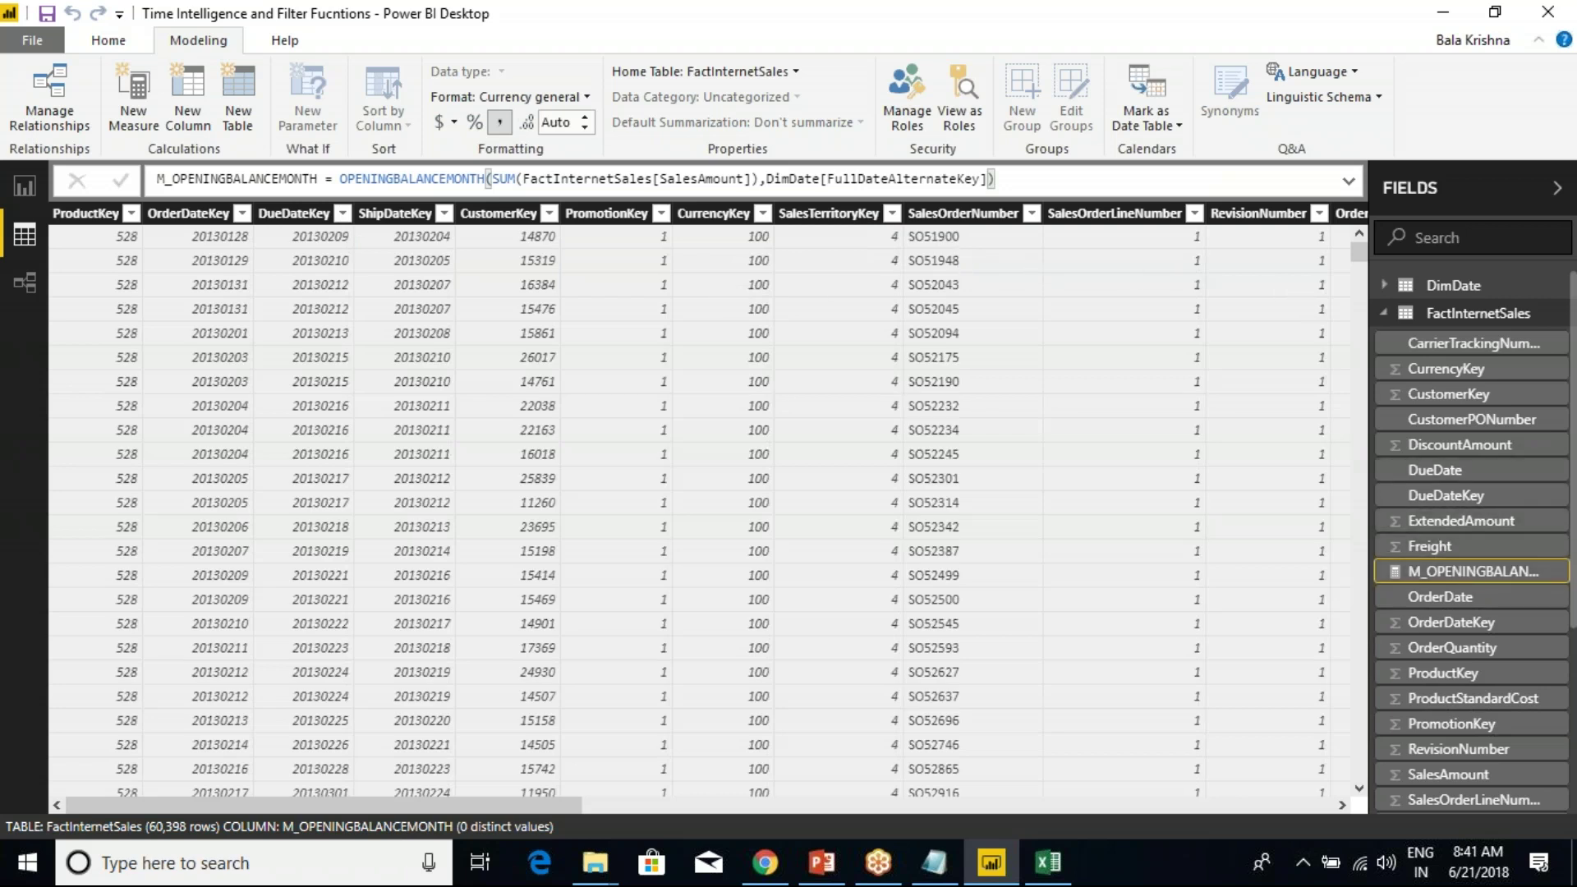
{"action": "left_click", "coordinate": [996, 179]}
{"action": "key", "text": "ctrl+a"}
{"action": "key", "text": "ctrl+c"}
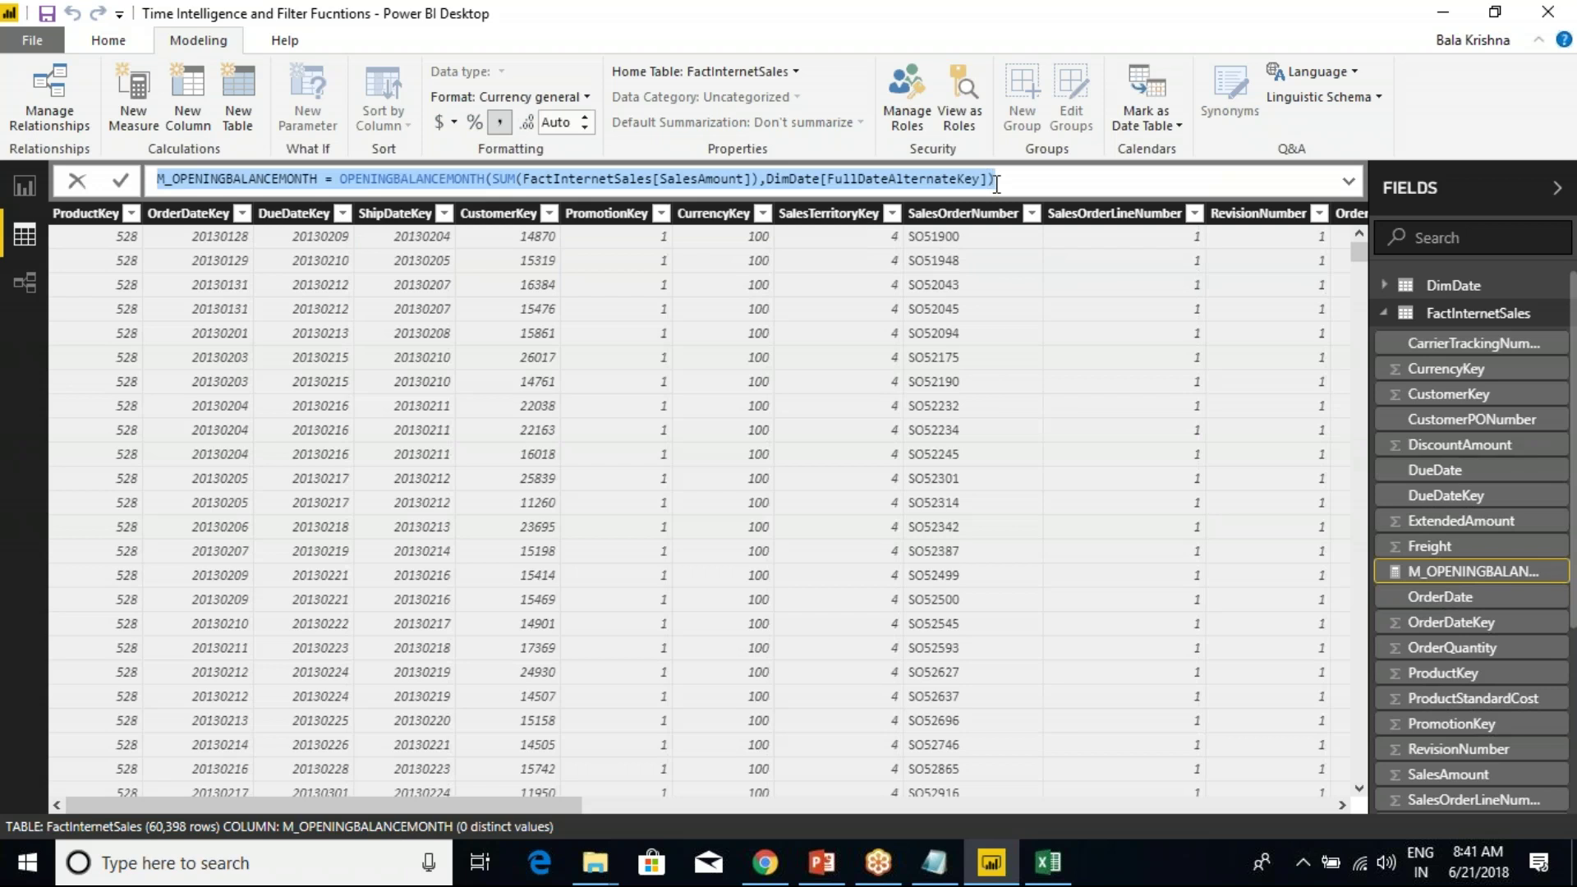
Create a new measure in FactInternetSales from the copied formula and name it M_OPENINGBALANCEQUARTER.
{"action": "right_click", "coordinate": [1472, 315]}
{"action": "left_click", "coordinate": [1329, 329]}
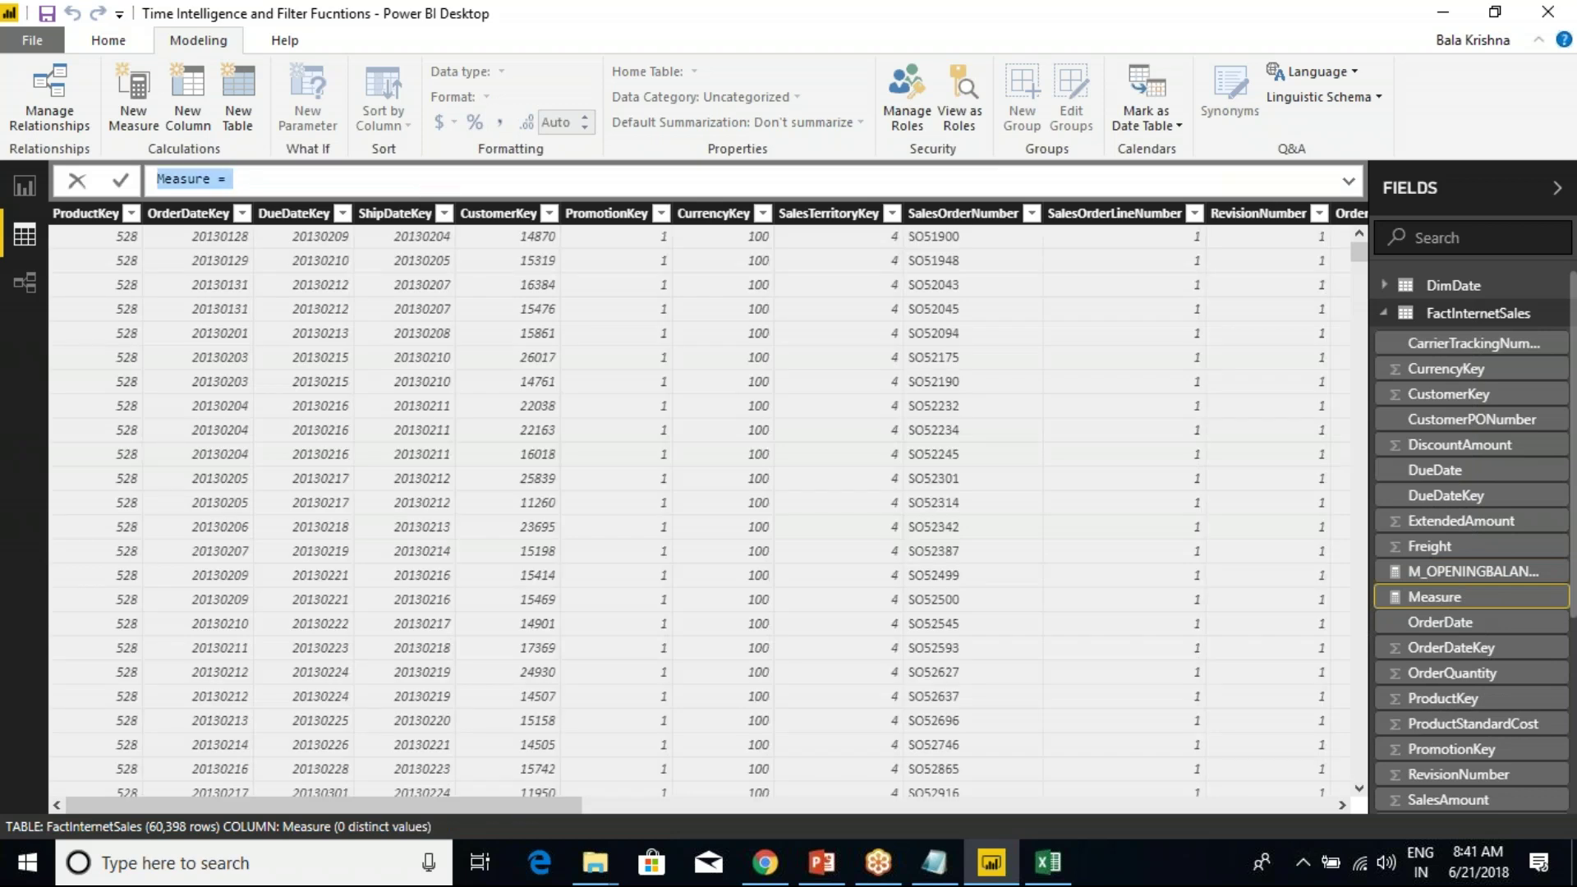
{"action": "key", "text": "ctrl+v"}
{"action": "left_click_drag", "start_coordinate": [317, 180], "coordinate": [289, 185]}
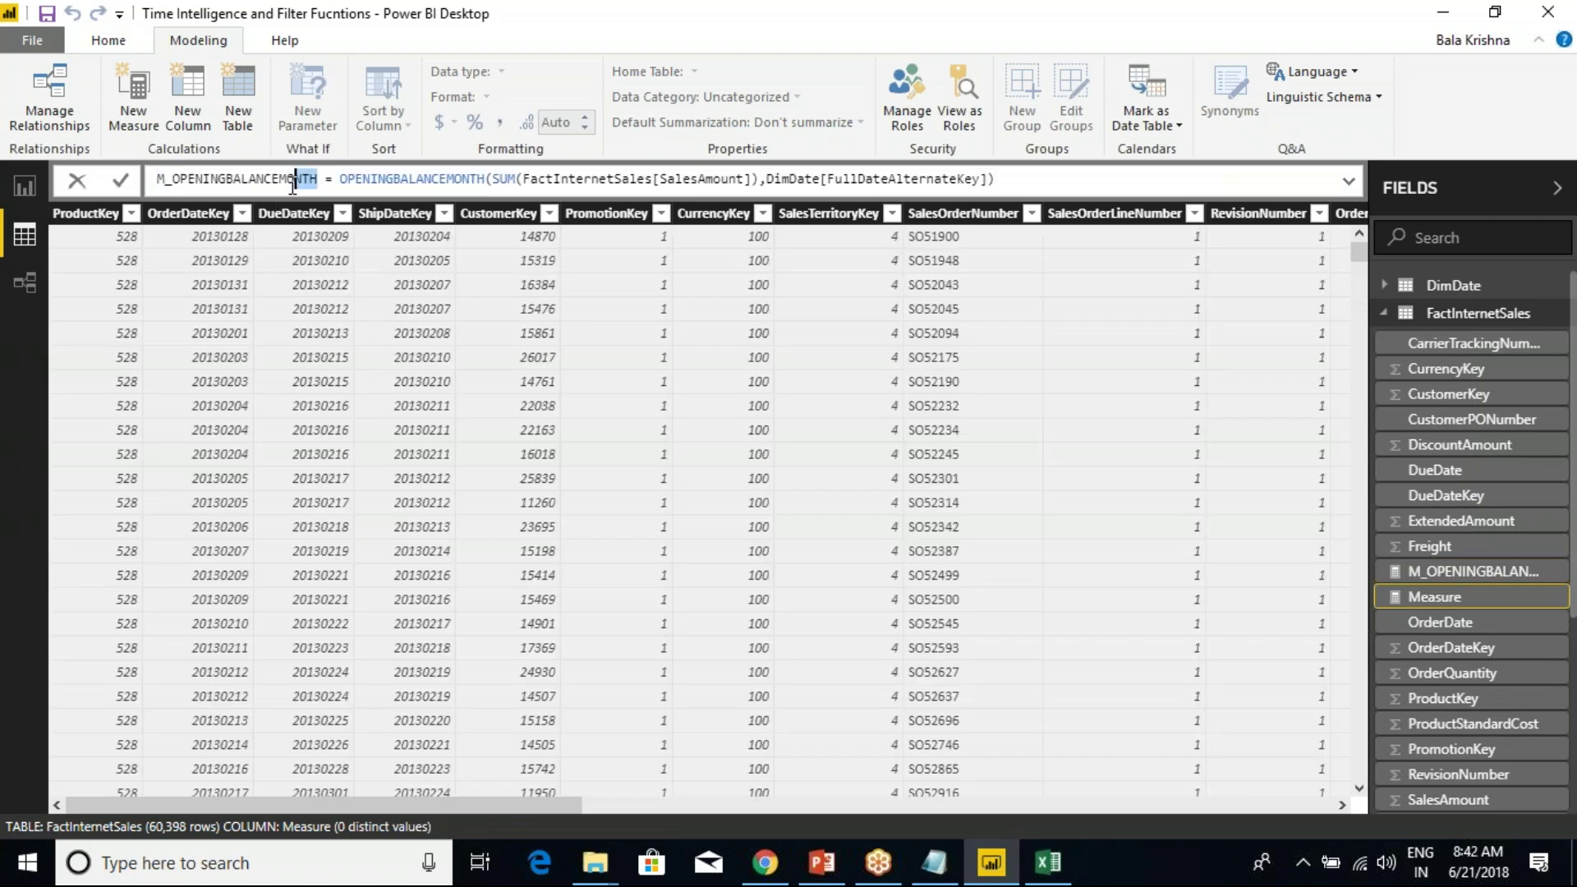
{"action": "type", "text": "QUARTER"}
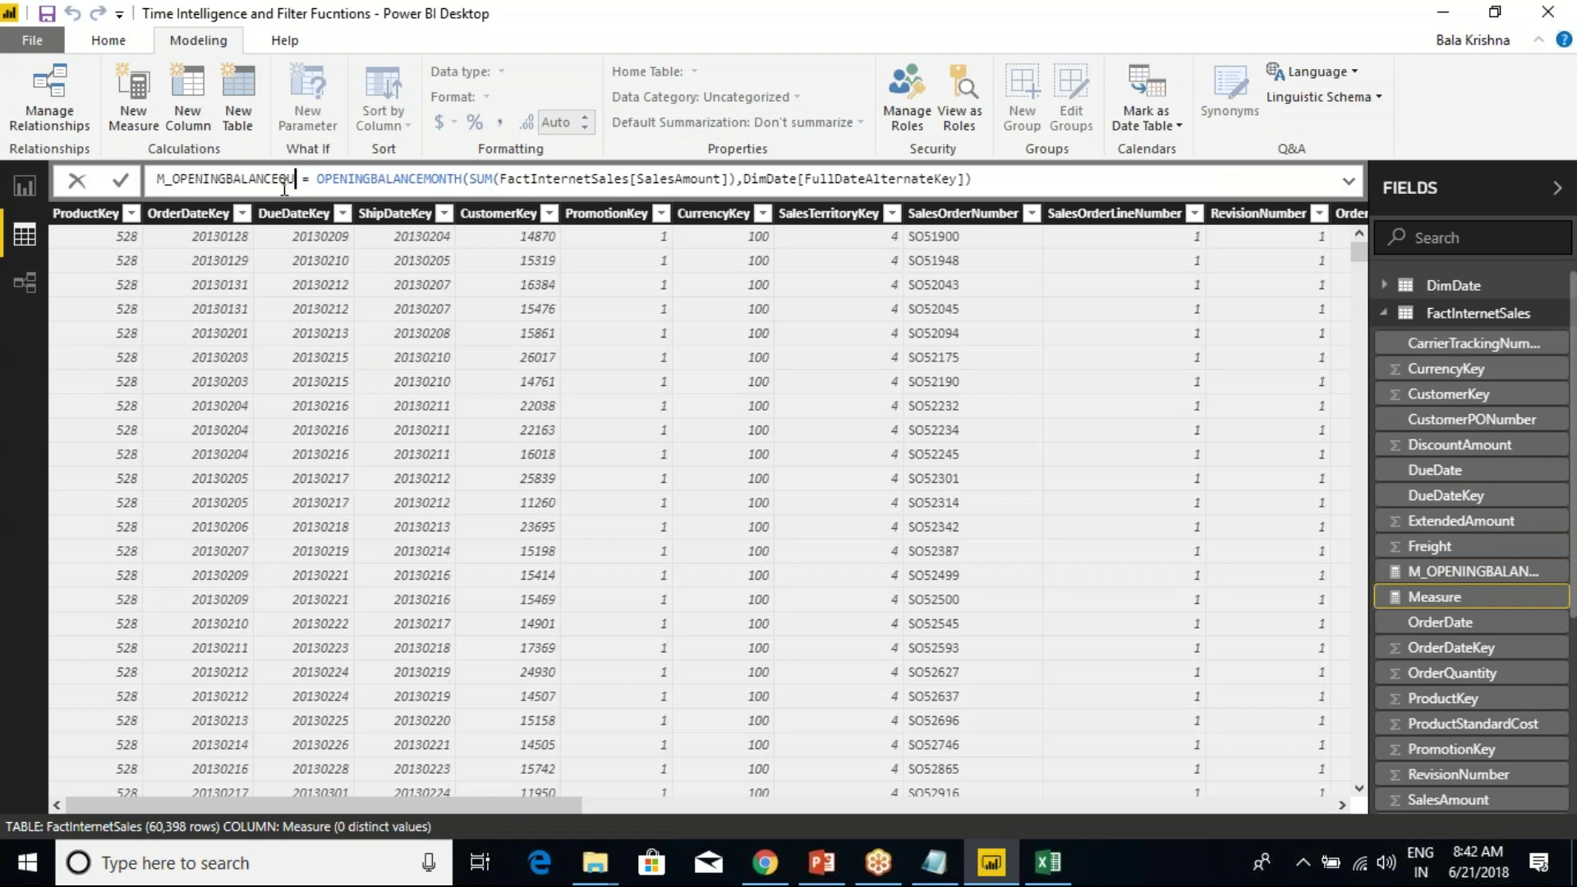
Replace the new measure's function with OPENINGBALANCEQUARTER, keeping its arguments, and commit the formula.
{"action": "left_click", "coordinate": [502, 181]}
{"action": "key", "text": "BackSpace"}
{"action": "key", "text": "BackSpace"}
{"action": "key", "text": "BackSpace"}
{"action": "key", "text": "BackSpace"}
{"action": "key", "text": "BackSpace"}
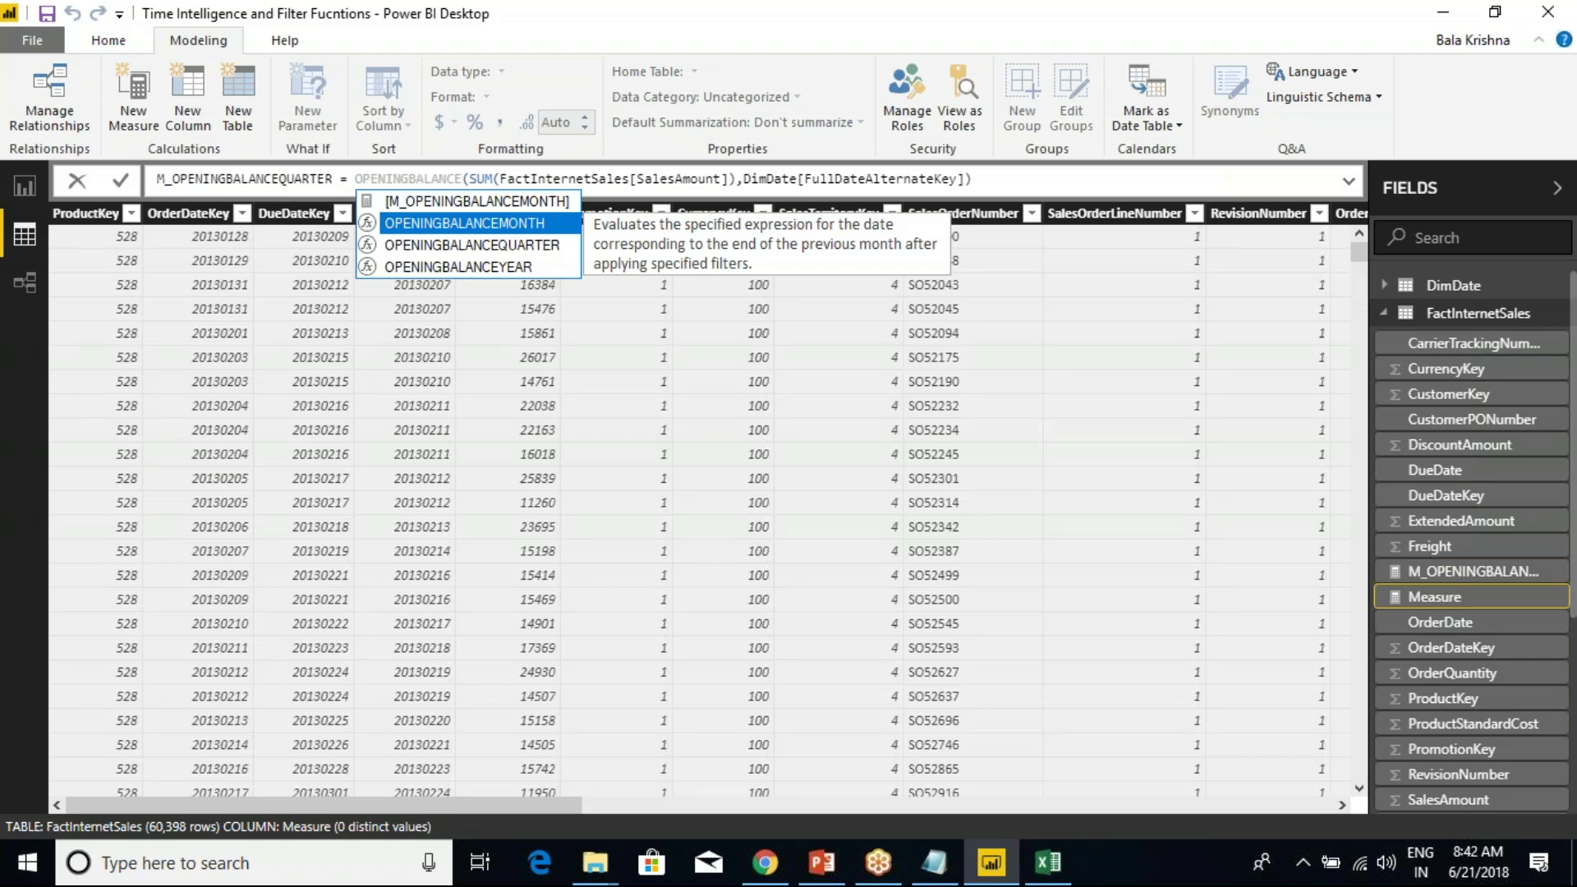
{"action": "key", "text": "Down"}
{"action": "key", "text": "Tab"}
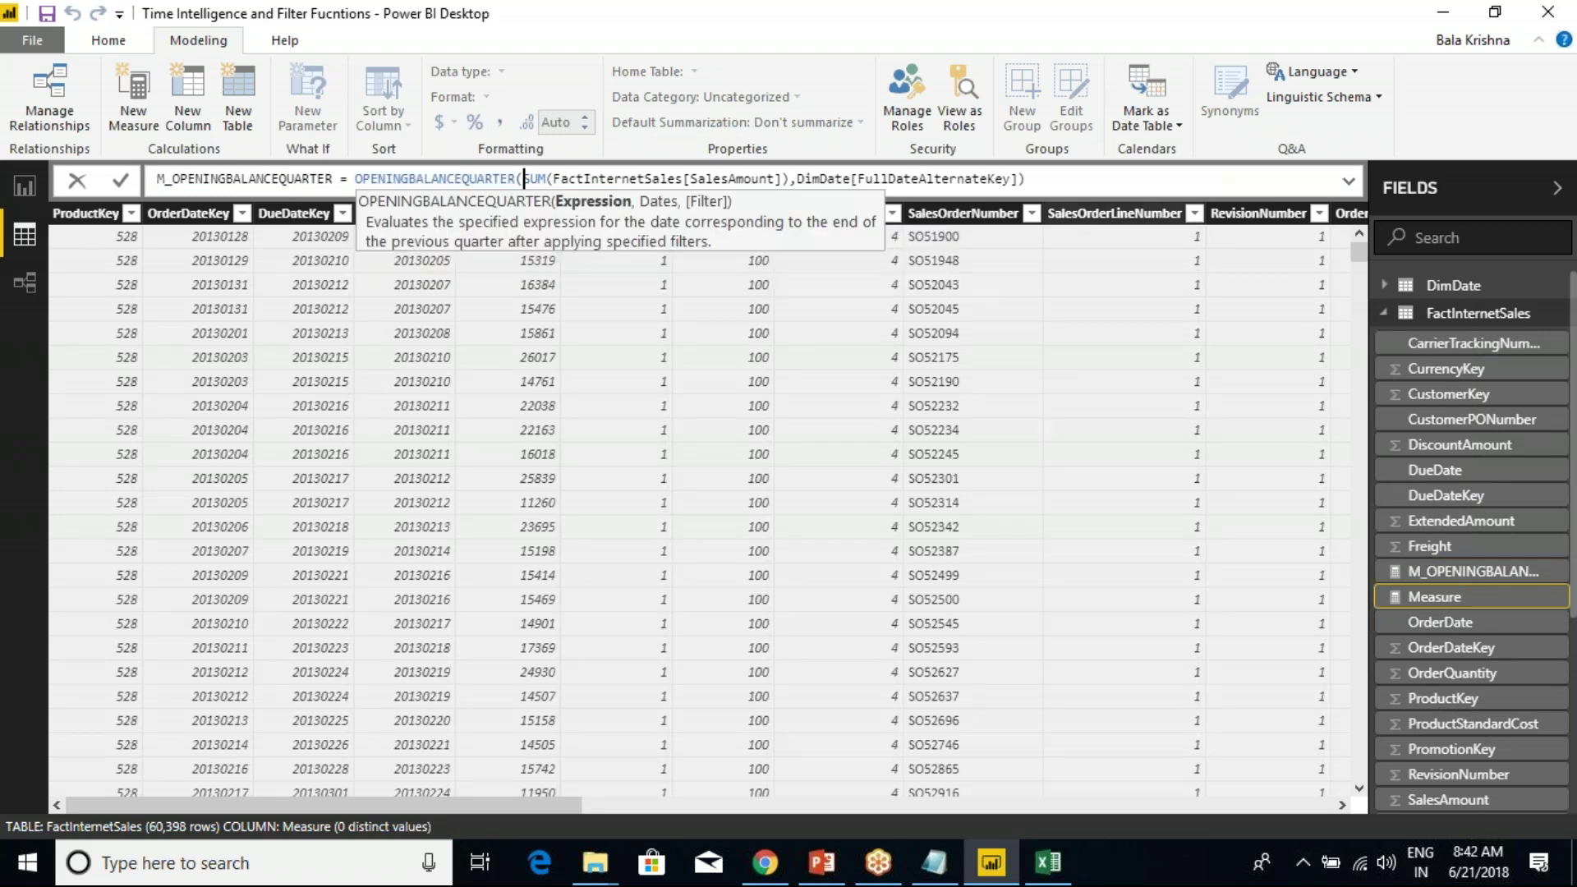
{"action": "left_click", "coordinate": [1078, 179]}
{"action": "key", "text": "Return"}
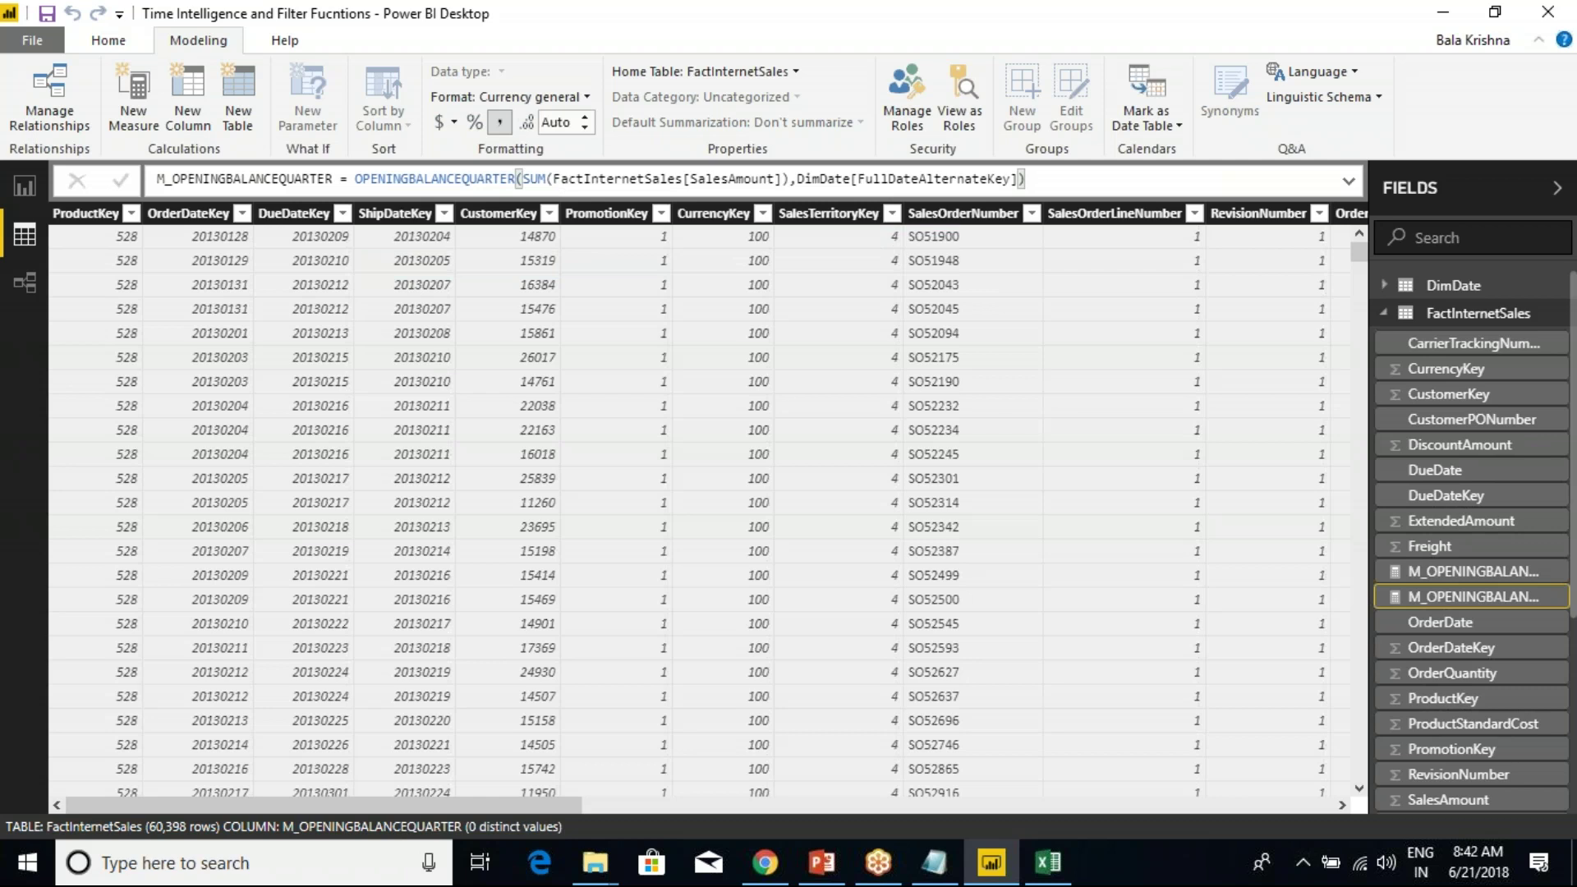
Create another measure in FactInternetSales from the copied formula and name it M_OPENINGBALANCEYEAR.
{"action": "right_click", "coordinate": [1458, 316]}
{"action": "left_click", "coordinate": [1331, 324]}
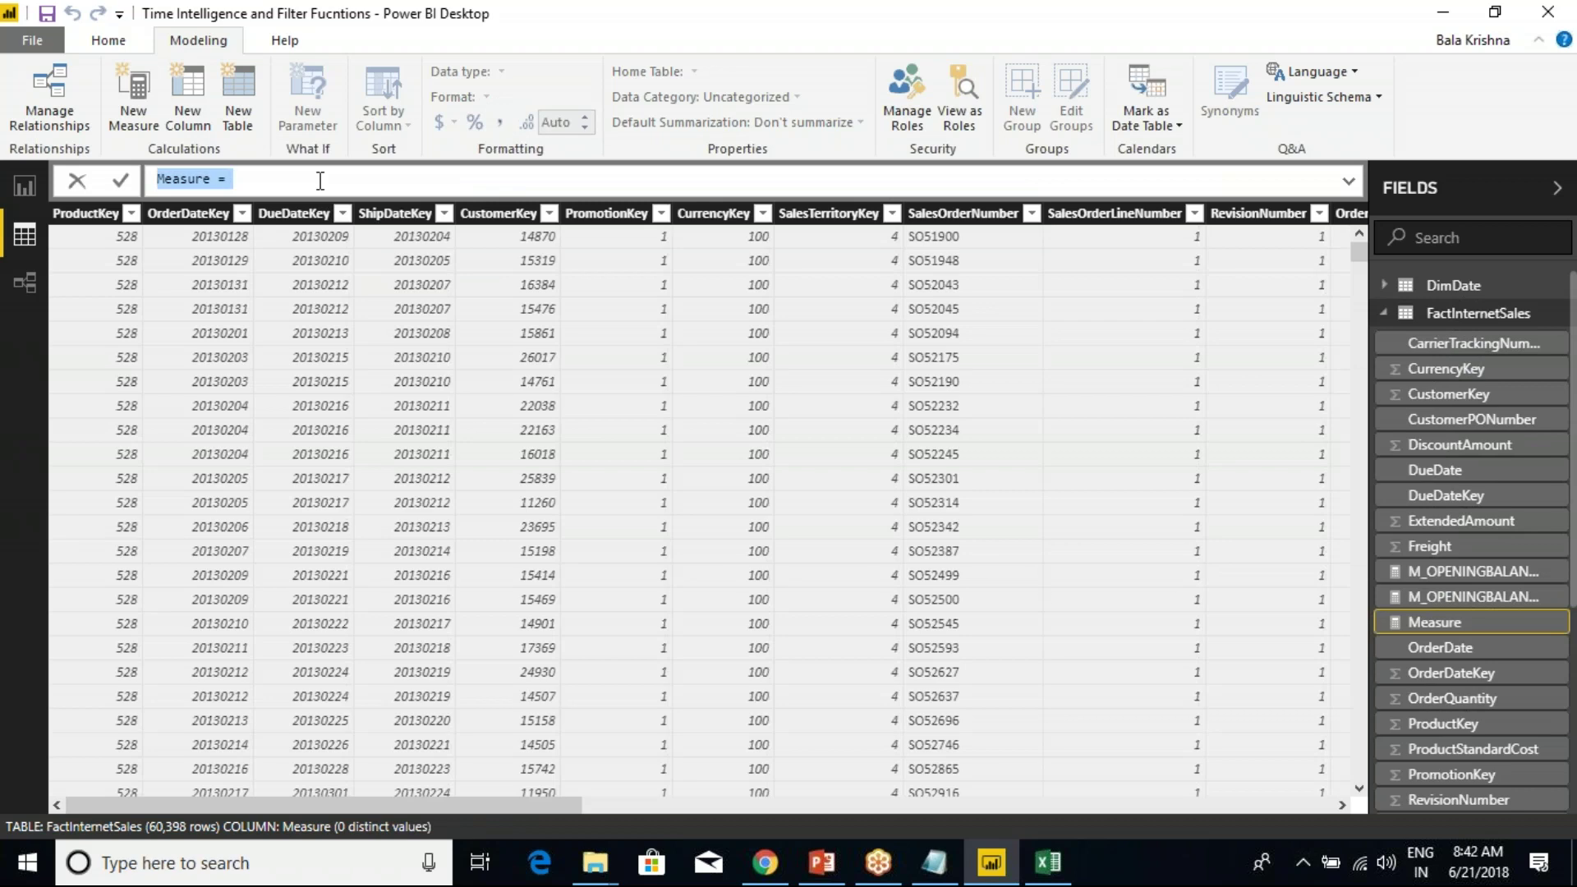
{"action": "key", "text": "ctrl+v"}
{"action": "key", "text": "BackSpace"}
{"action": "key", "text": "BackSpace"}
{"action": "key", "text": "BackSpace"}
{"action": "key", "text": "BackSpace"}
{"action": "key", "text": "BackSpace"}
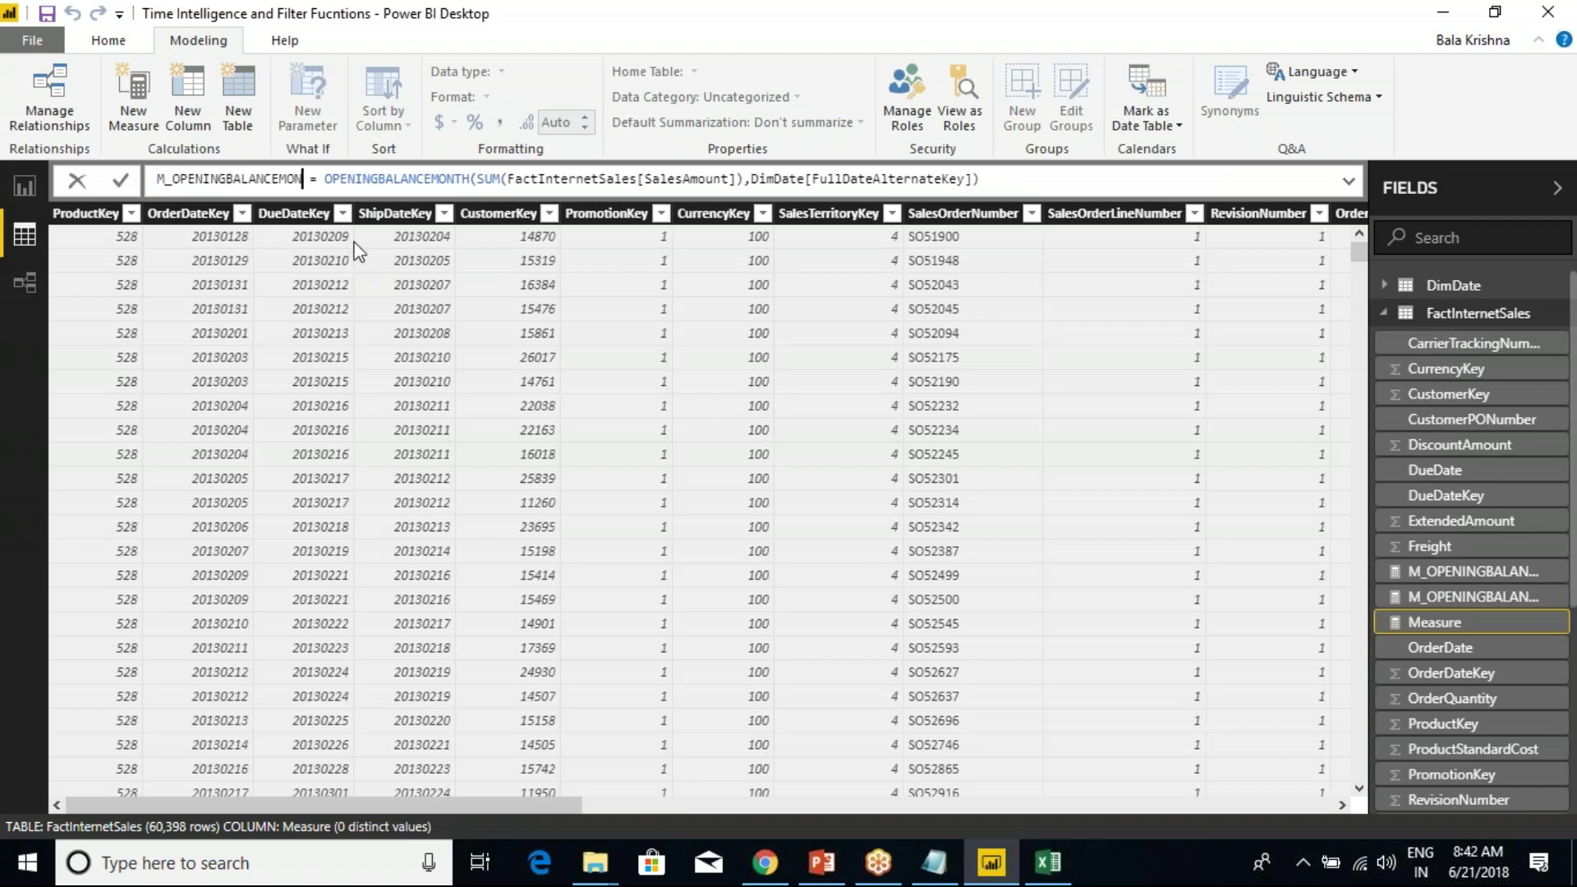
{"action": "type", "text": "YEAR"}
Replace the function in the M_OPENINGBALANCEYEAR formula with OPENINGBALANCEYEAR and commit the measure.
{"action": "left_click", "coordinate": [476, 178]}
{"action": "key", "text": "BackSpace"}
{"action": "key", "text": "BackSpace"}
{"action": "key", "text": "BackSpace"}
{"action": "key", "text": "BackSpace"}
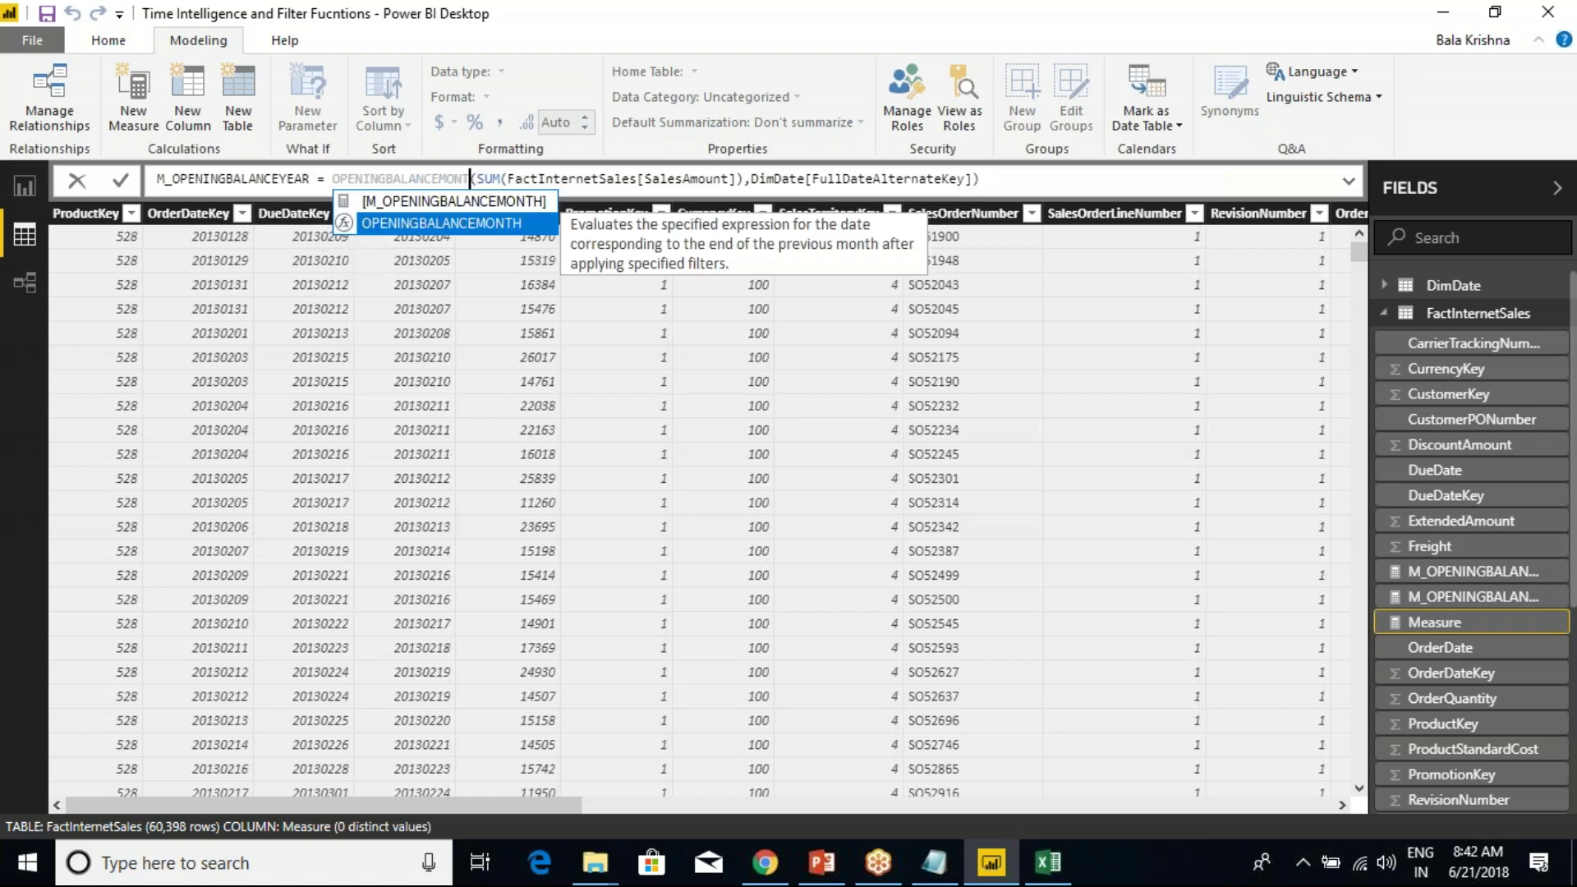
{"action": "key", "text": "BackSpace"}
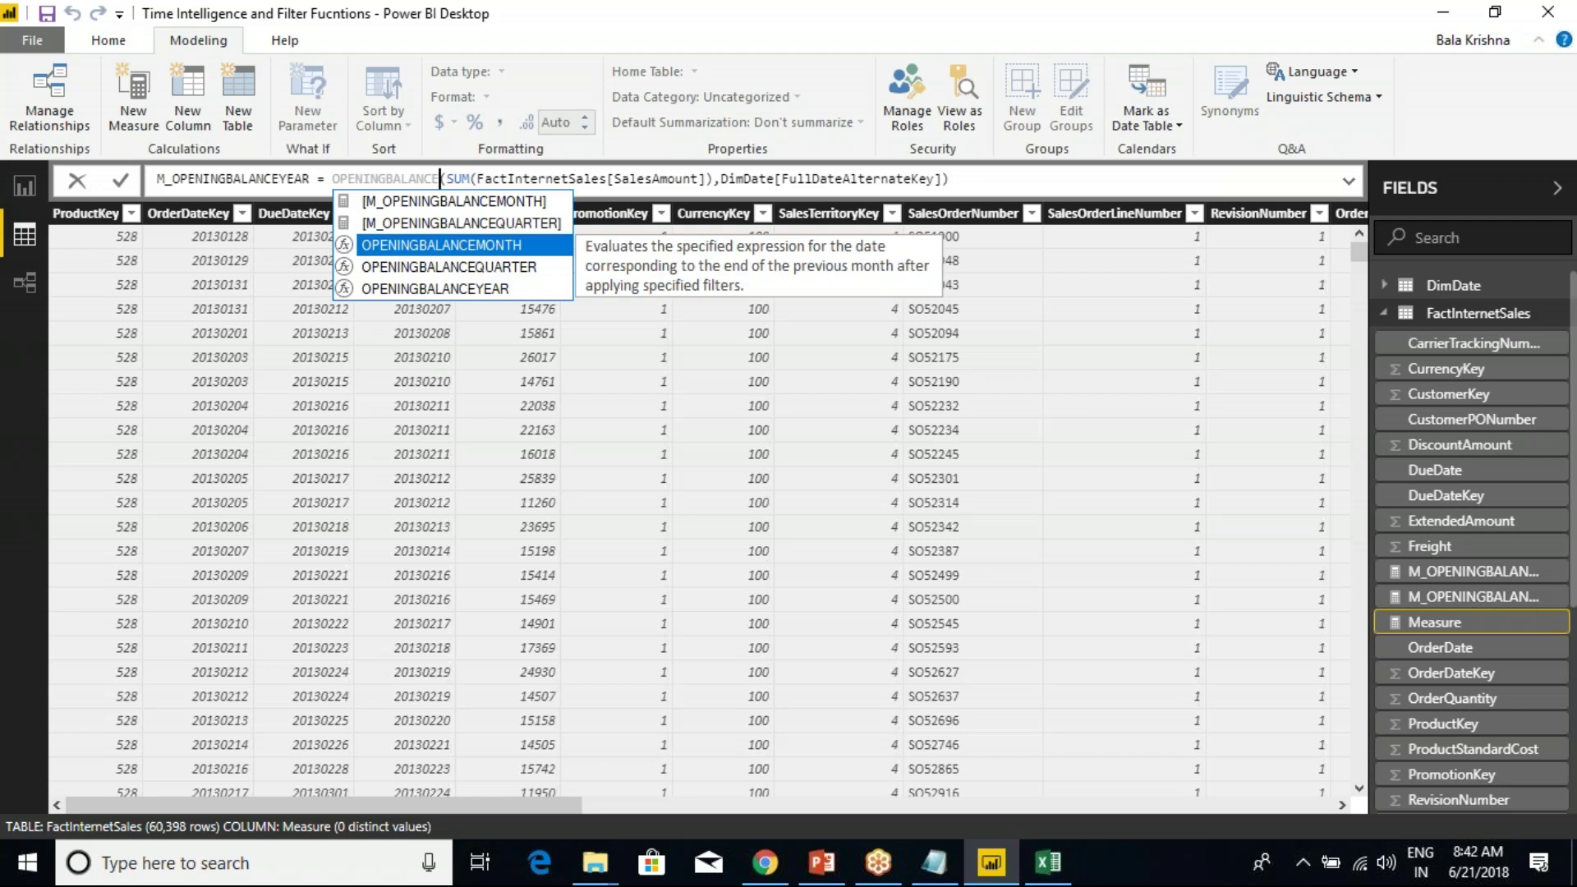
{"action": "key", "text": "Down"}
{"action": "key", "text": "Down"}
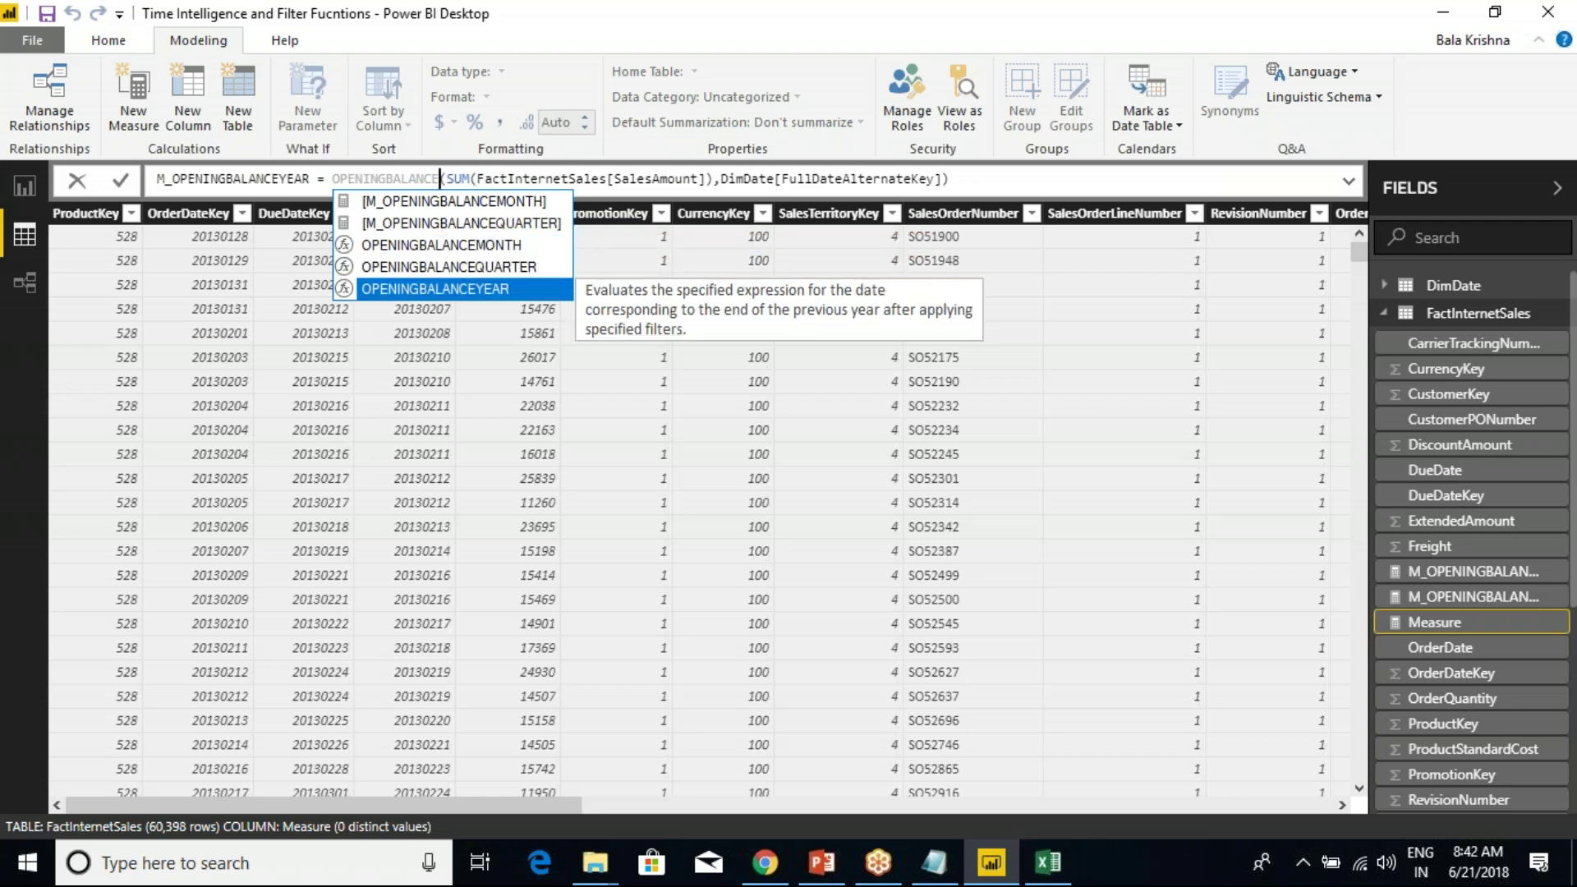
{"action": "key", "text": "Tab"}
{"action": "key", "text": "Return"}
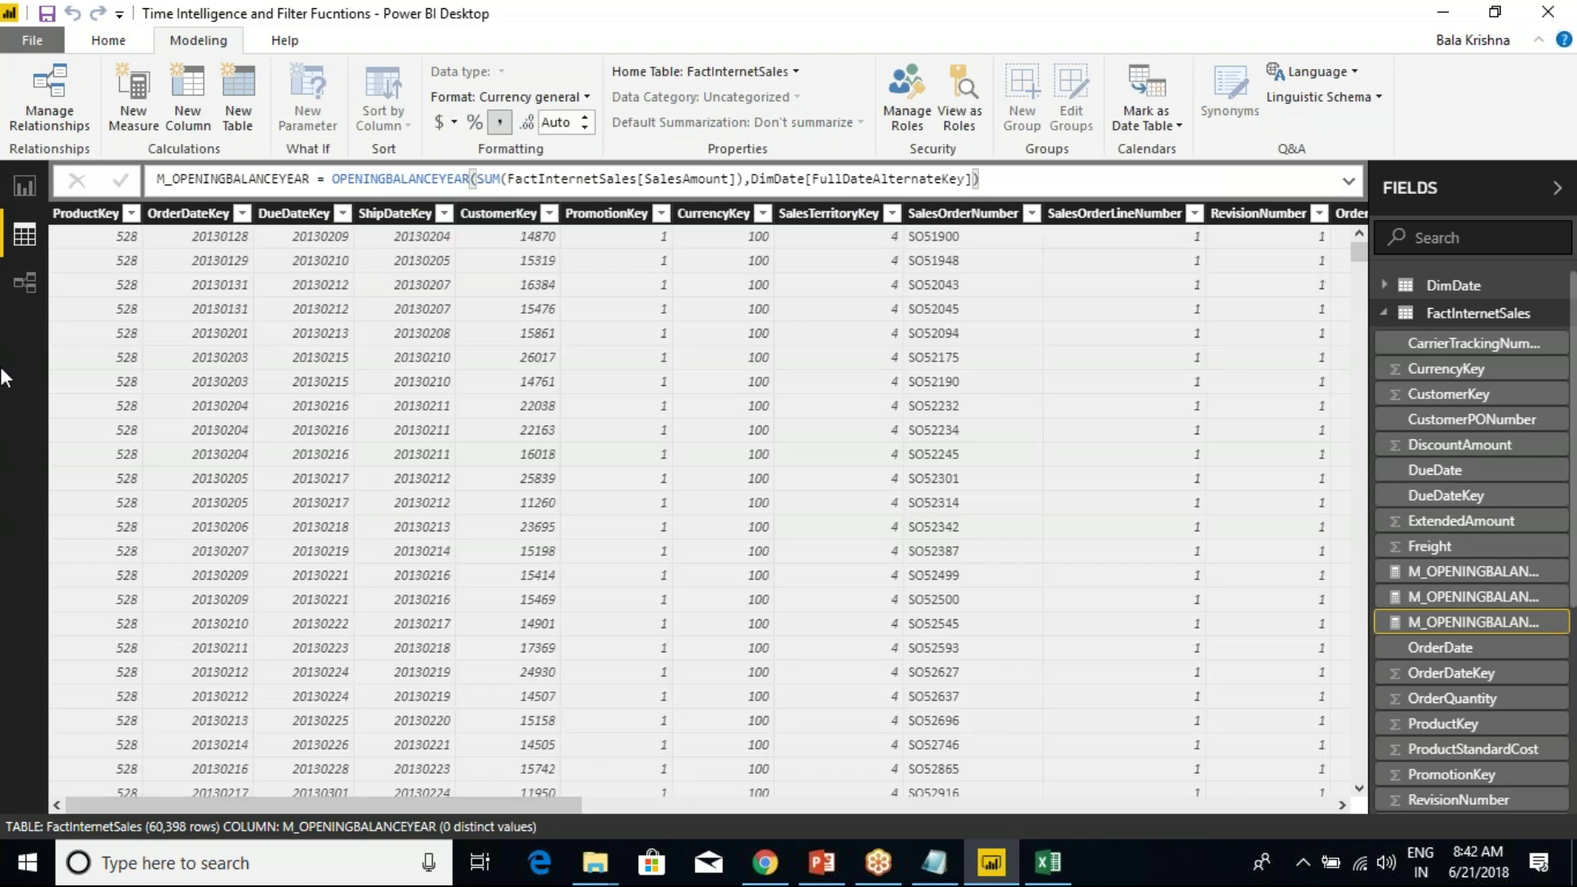
In the report's table visual, remove the TotalMTD, TotalQTD and TotalYTD fields.
{"action": "left_click", "coordinate": [14, 193]}
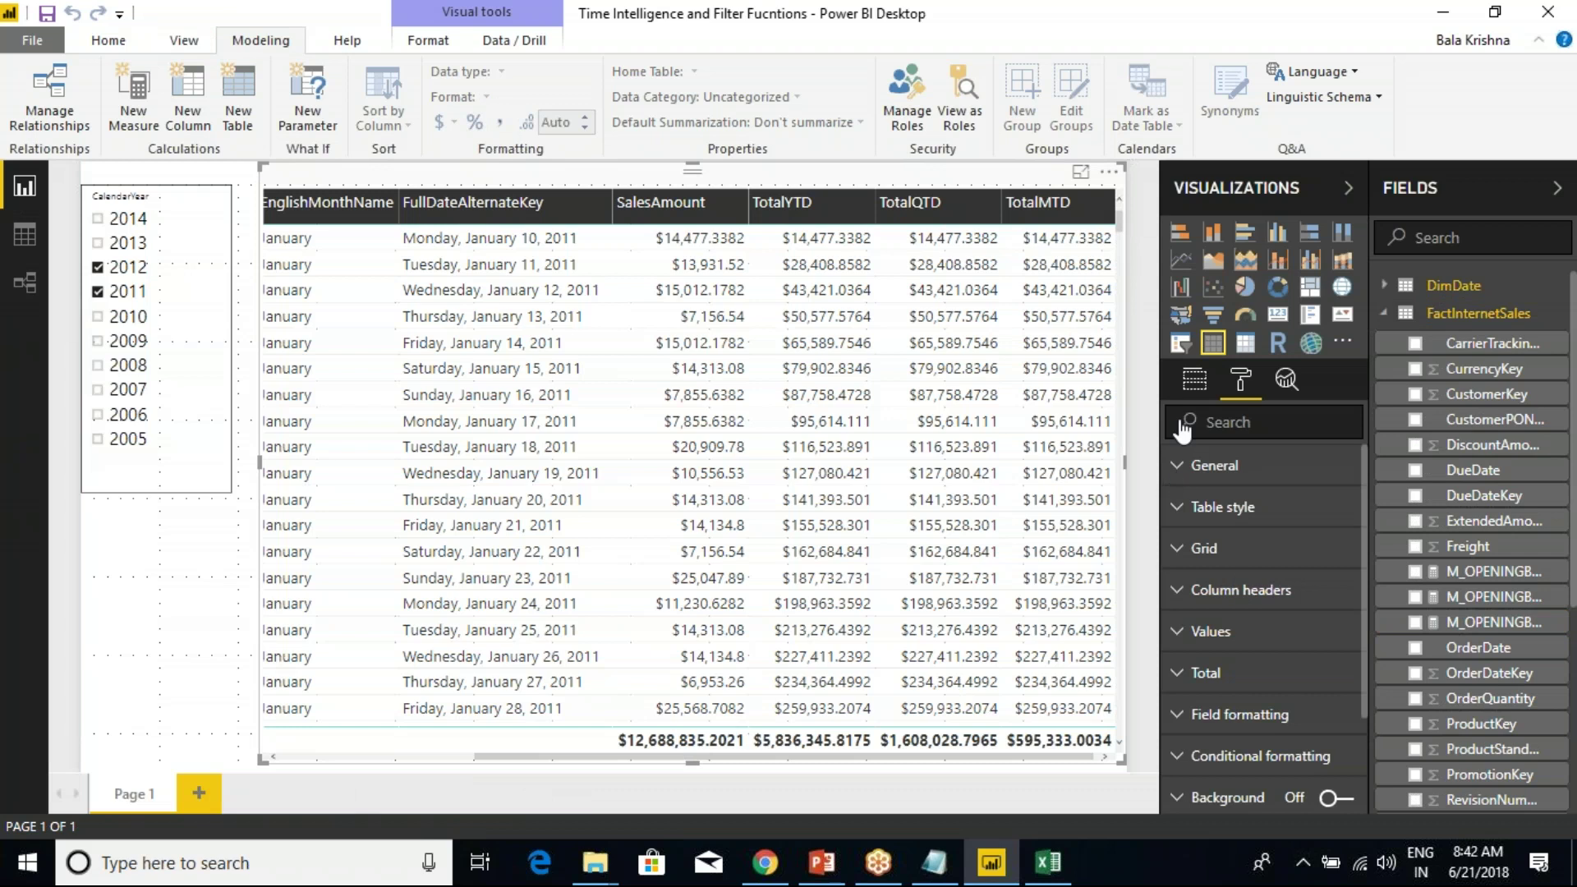
{"action": "left_click", "coordinate": [1194, 380]}
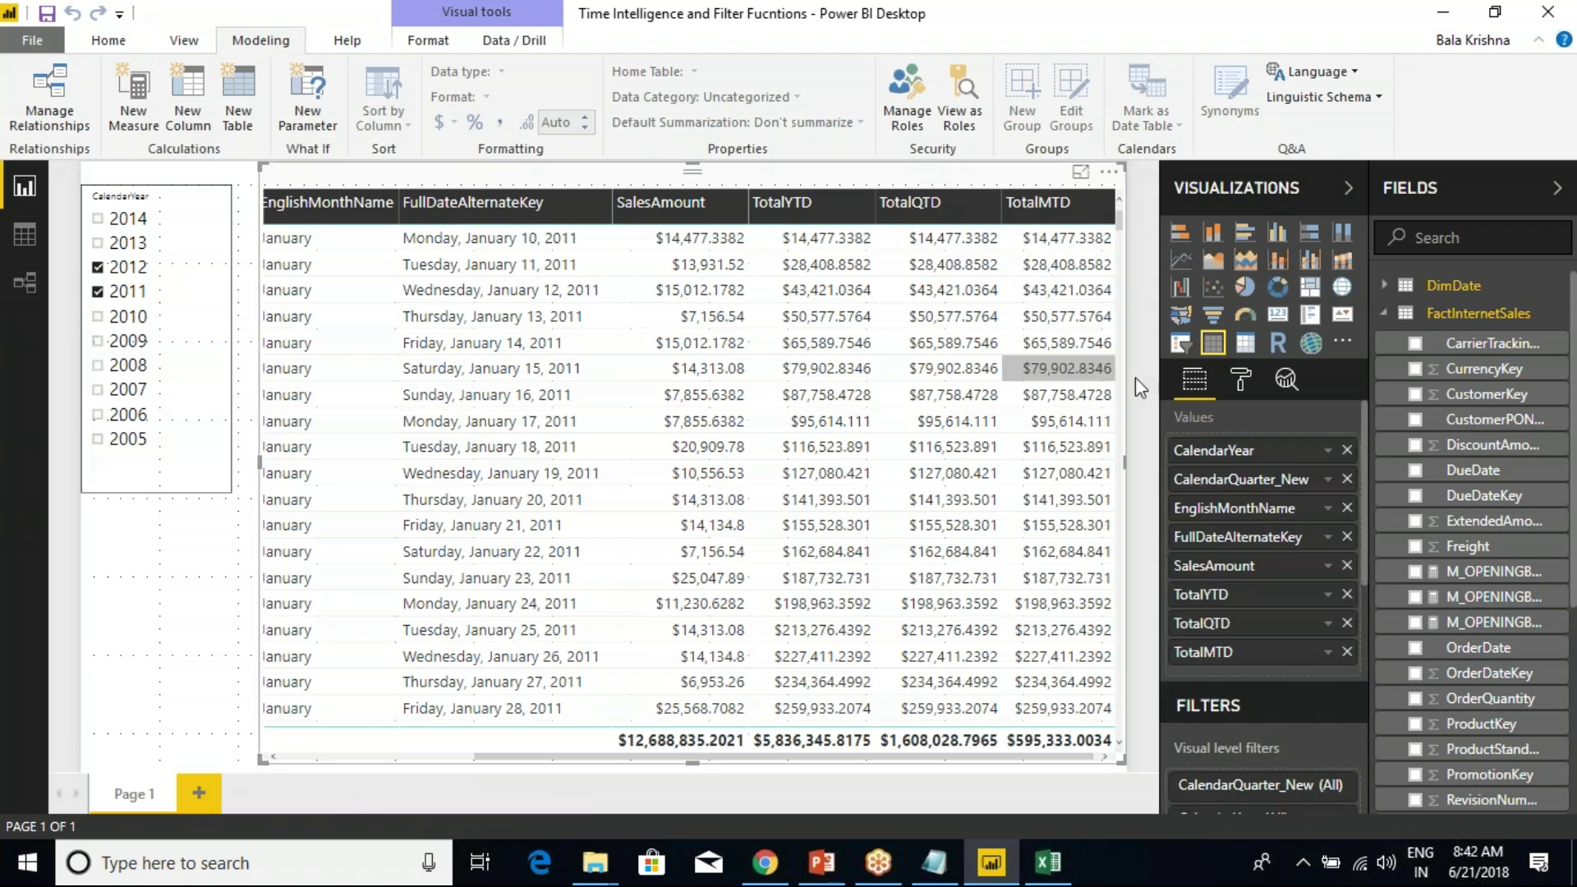
{"action": "left_click", "coordinate": [1347, 653]}
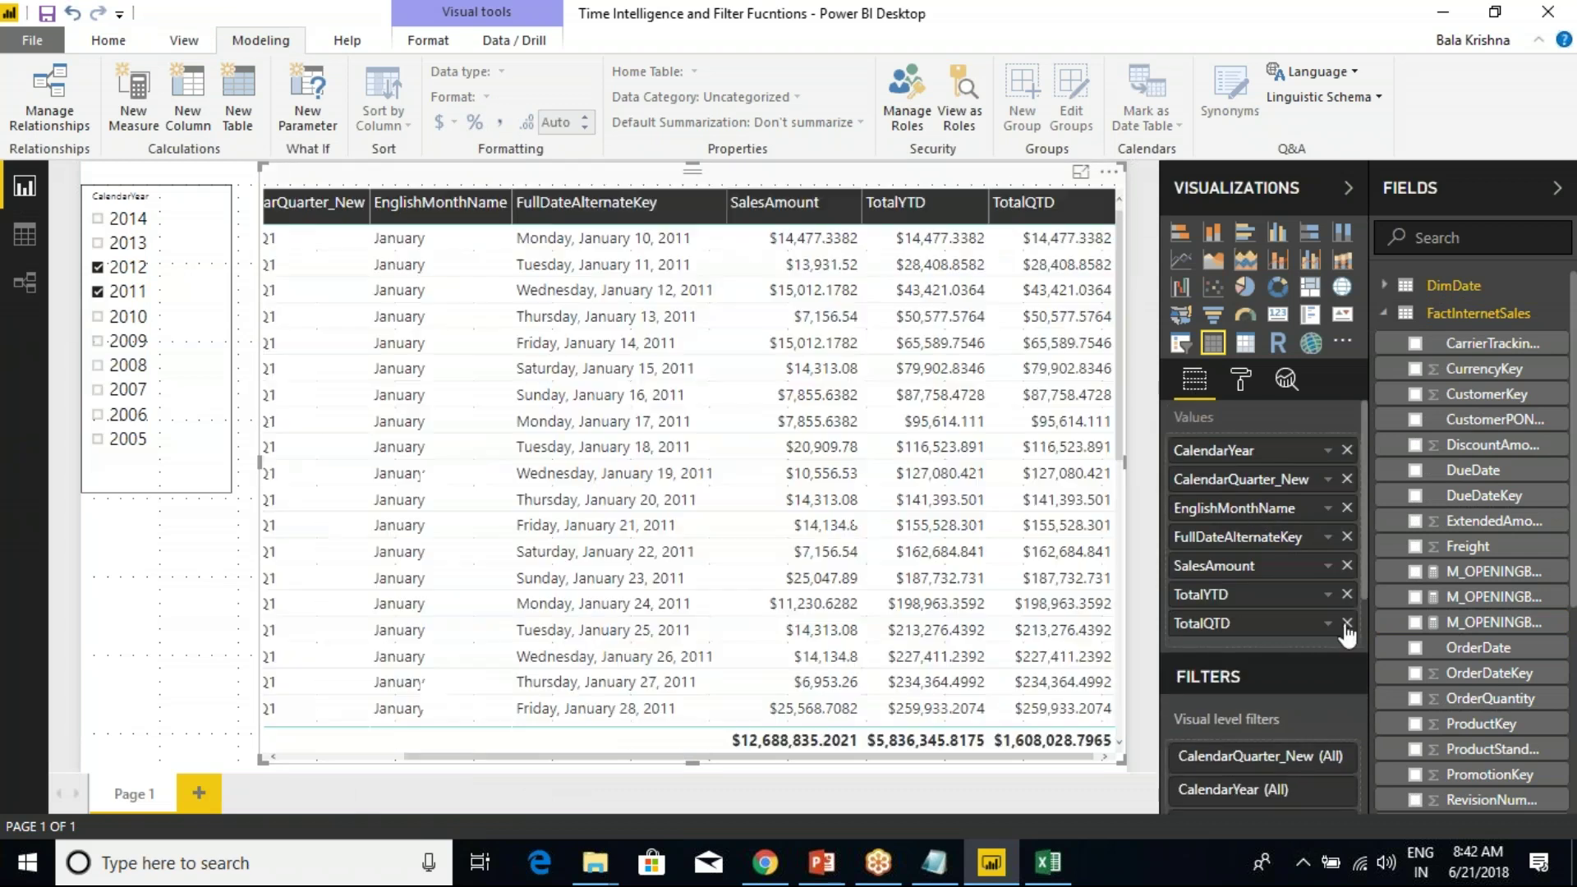
{"action": "left_click", "coordinate": [1347, 622]}
{"action": "left_click", "coordinate": [1347, 594]}
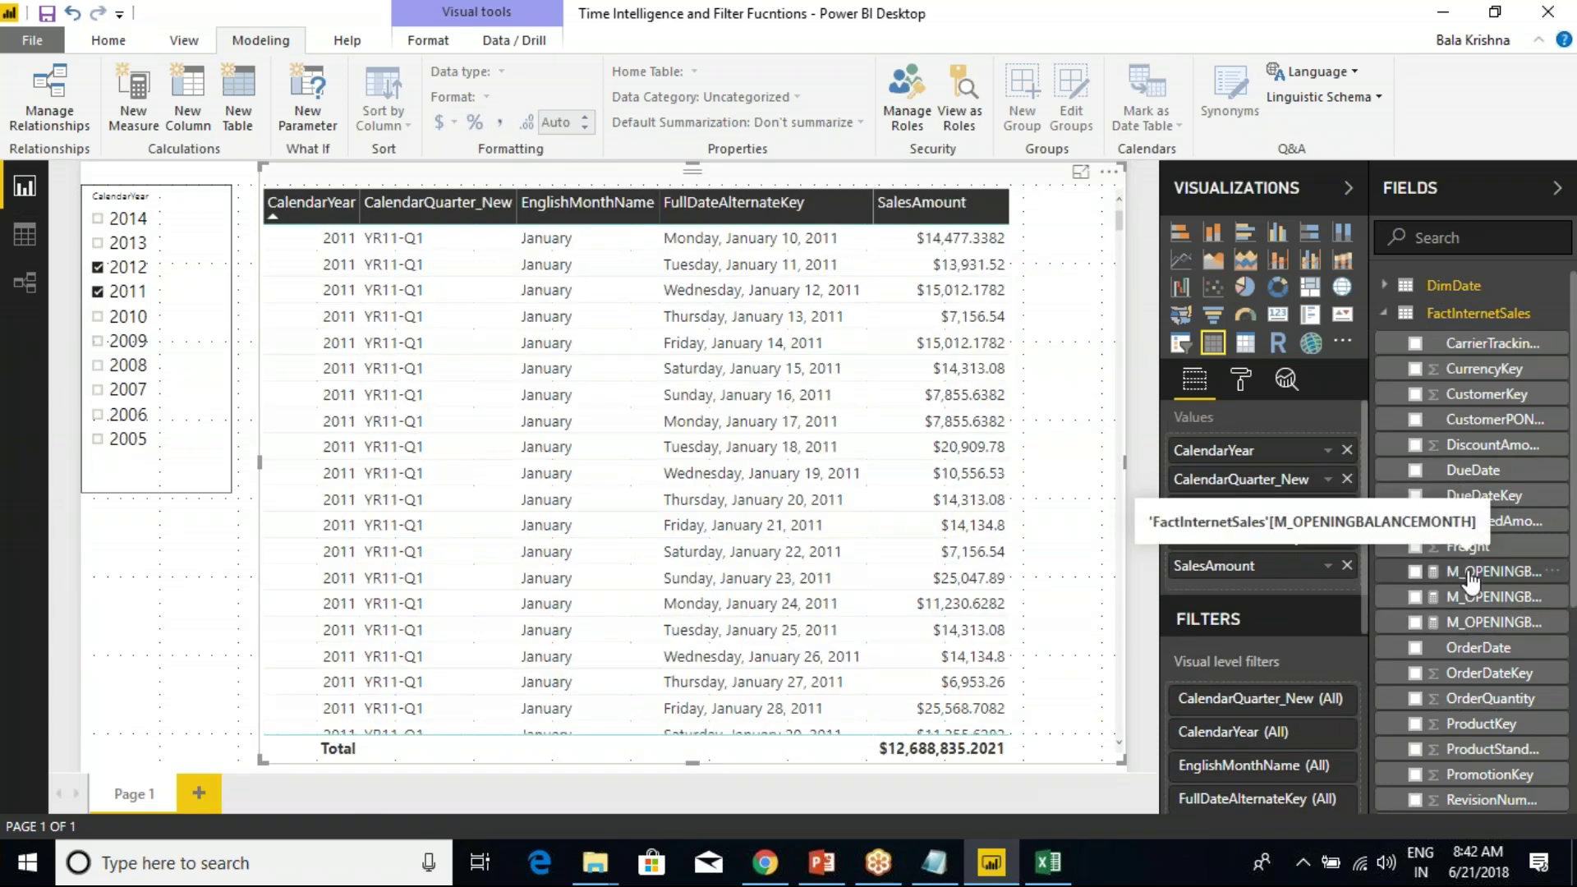
Add the month, quarter and year opening balance measures to the table visual and check their columns in the 2012 rows.
{"action": "left_click", "coordinate": [1415, 573]}
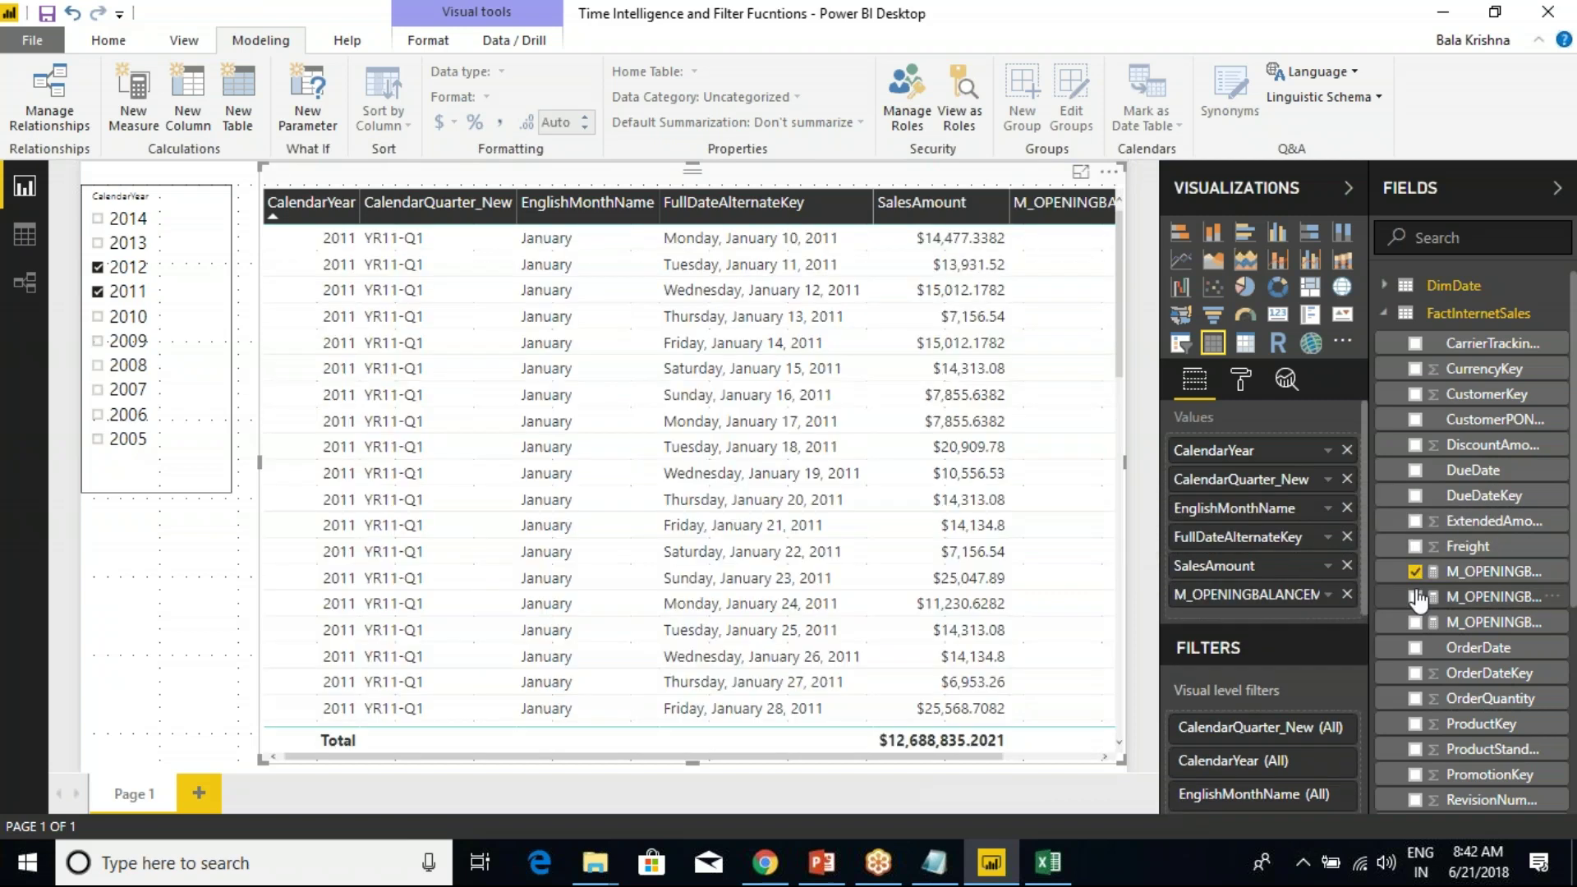
{"action": "left_click", "coordinate": [1415, 598]}
{"action": "left_click", "coordinate": [1416, 623]}
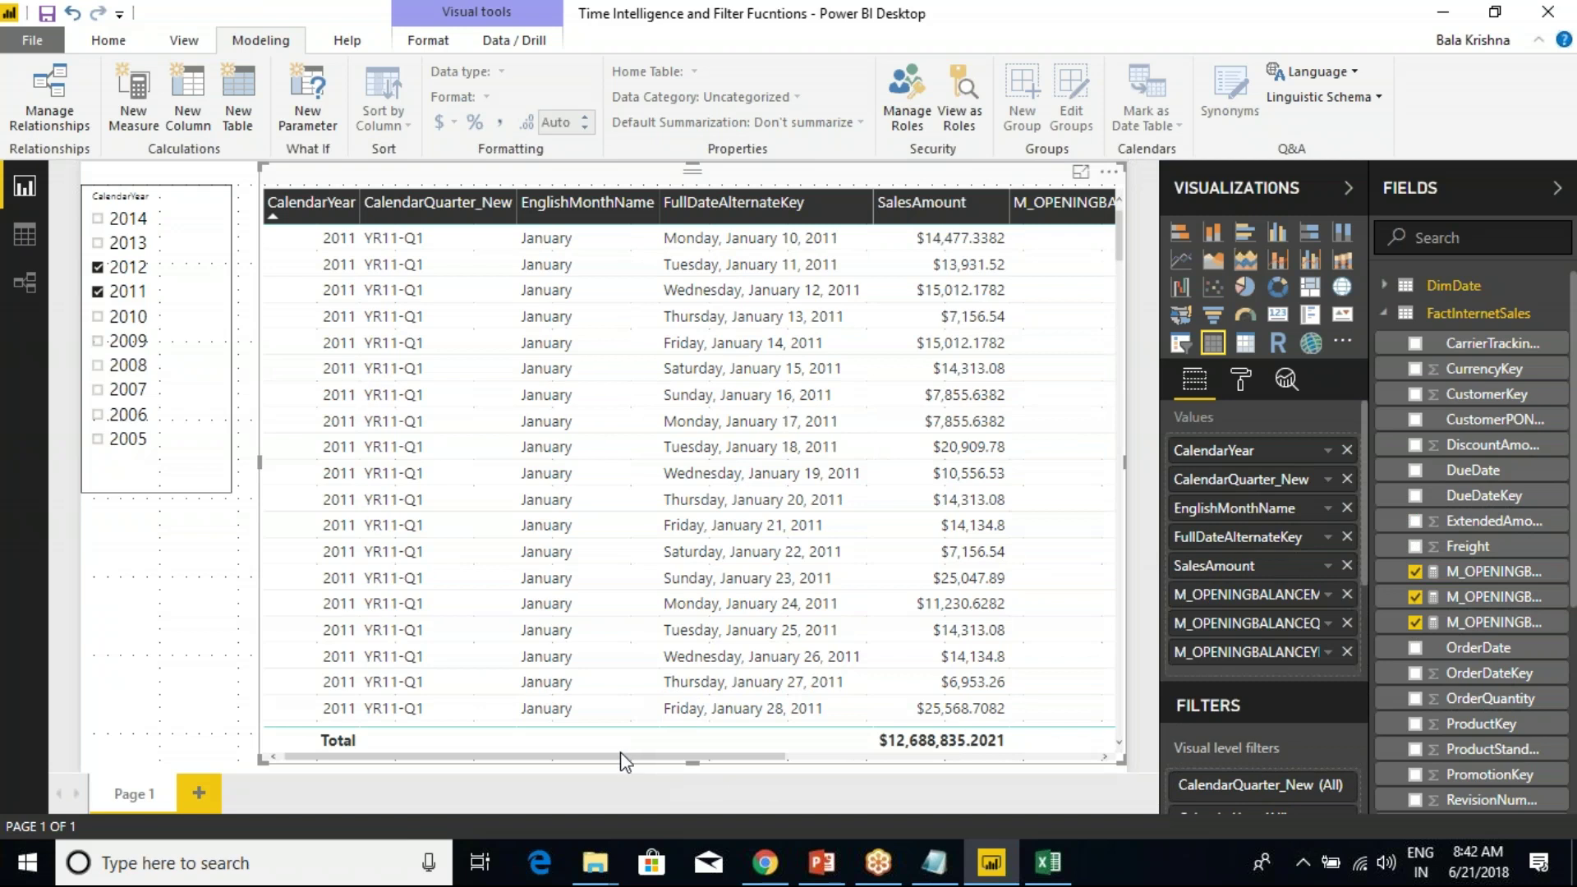
{"action": "left_click_drag", "start_coordinate": [767, 766], "coordinate": [1097, 769]}
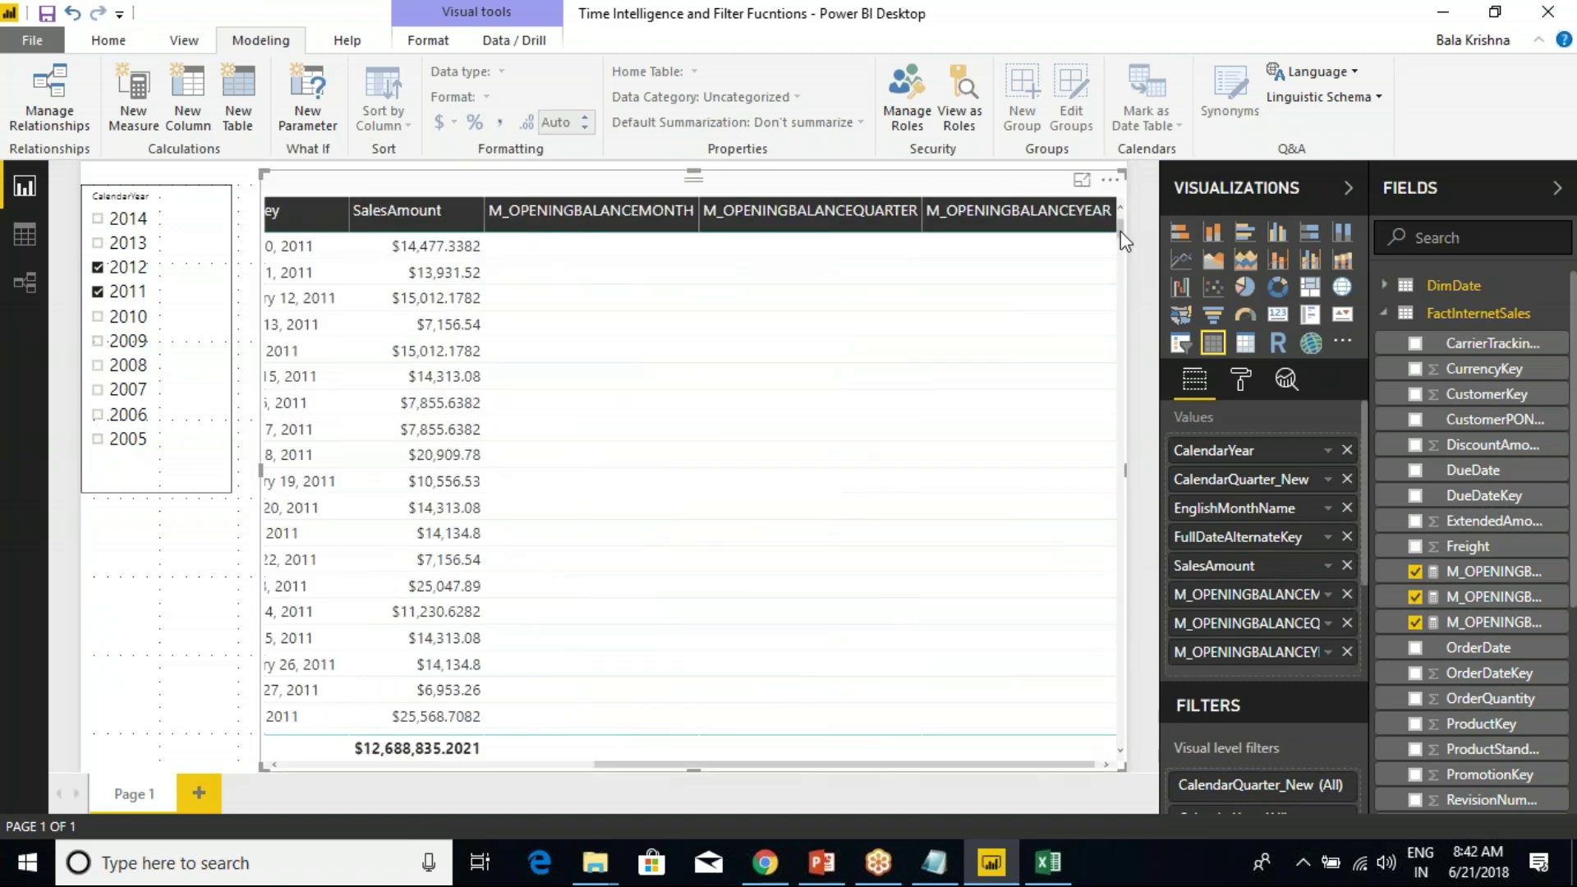
{"action": "left_click_drag", "start_coordinate": [1123, 234], "coordinate": [1148, 649]}
{"action": "left_click", "coordinate": [1147, 649]}
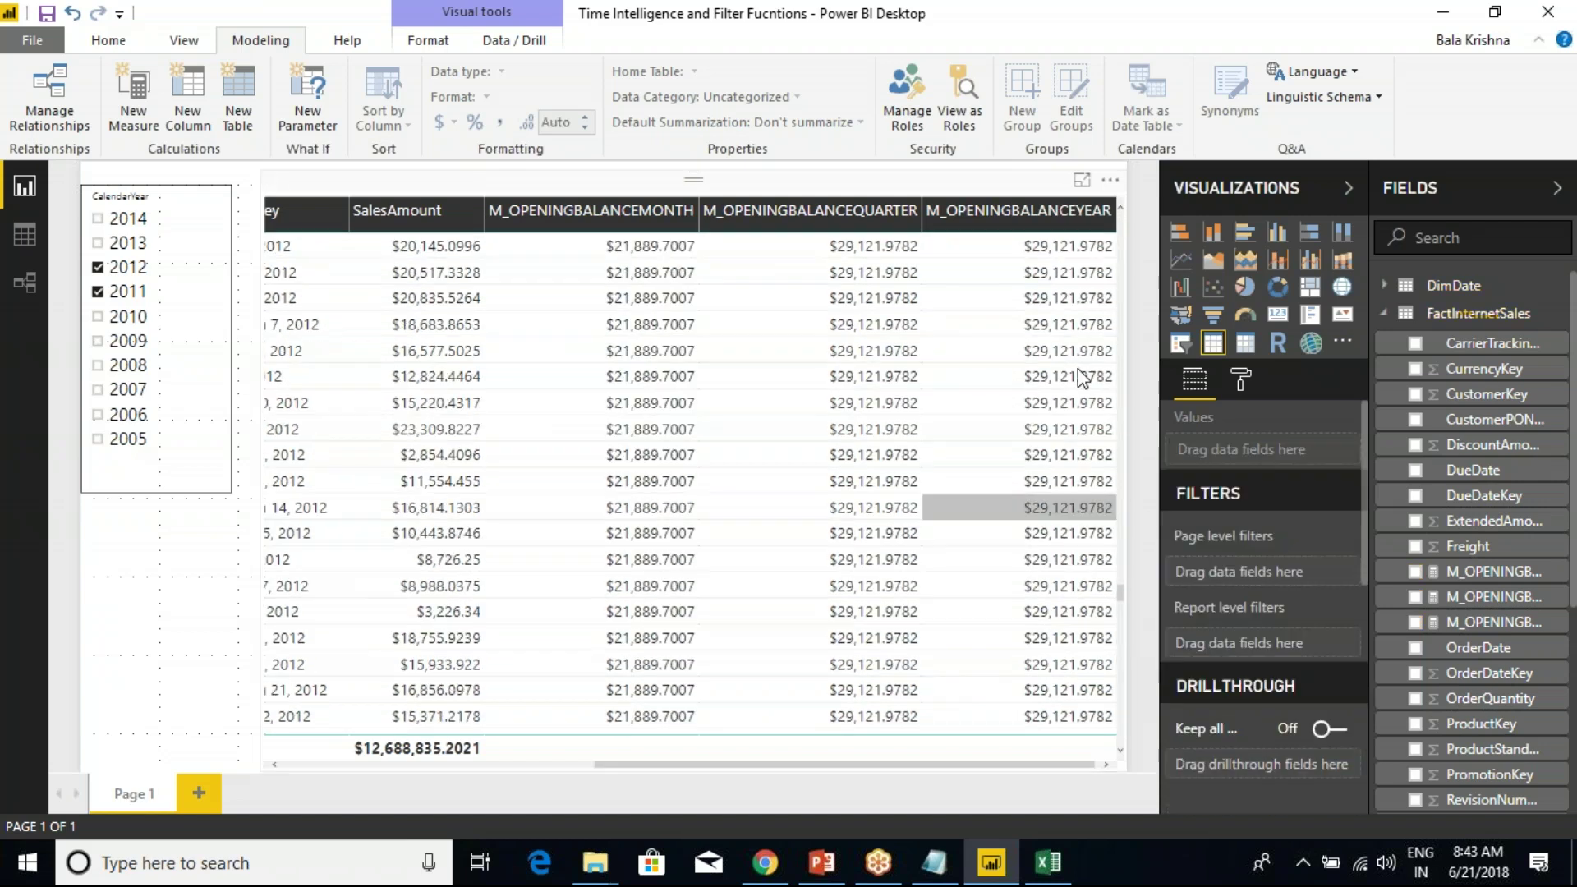
Export the table visual's data to the Desktop as a CSV file named data_OpeningBalance.
{"action": "left_click", "coordinate": [1111, 183]}
{"action": "left_click", "coordinate": [1150, 207]}
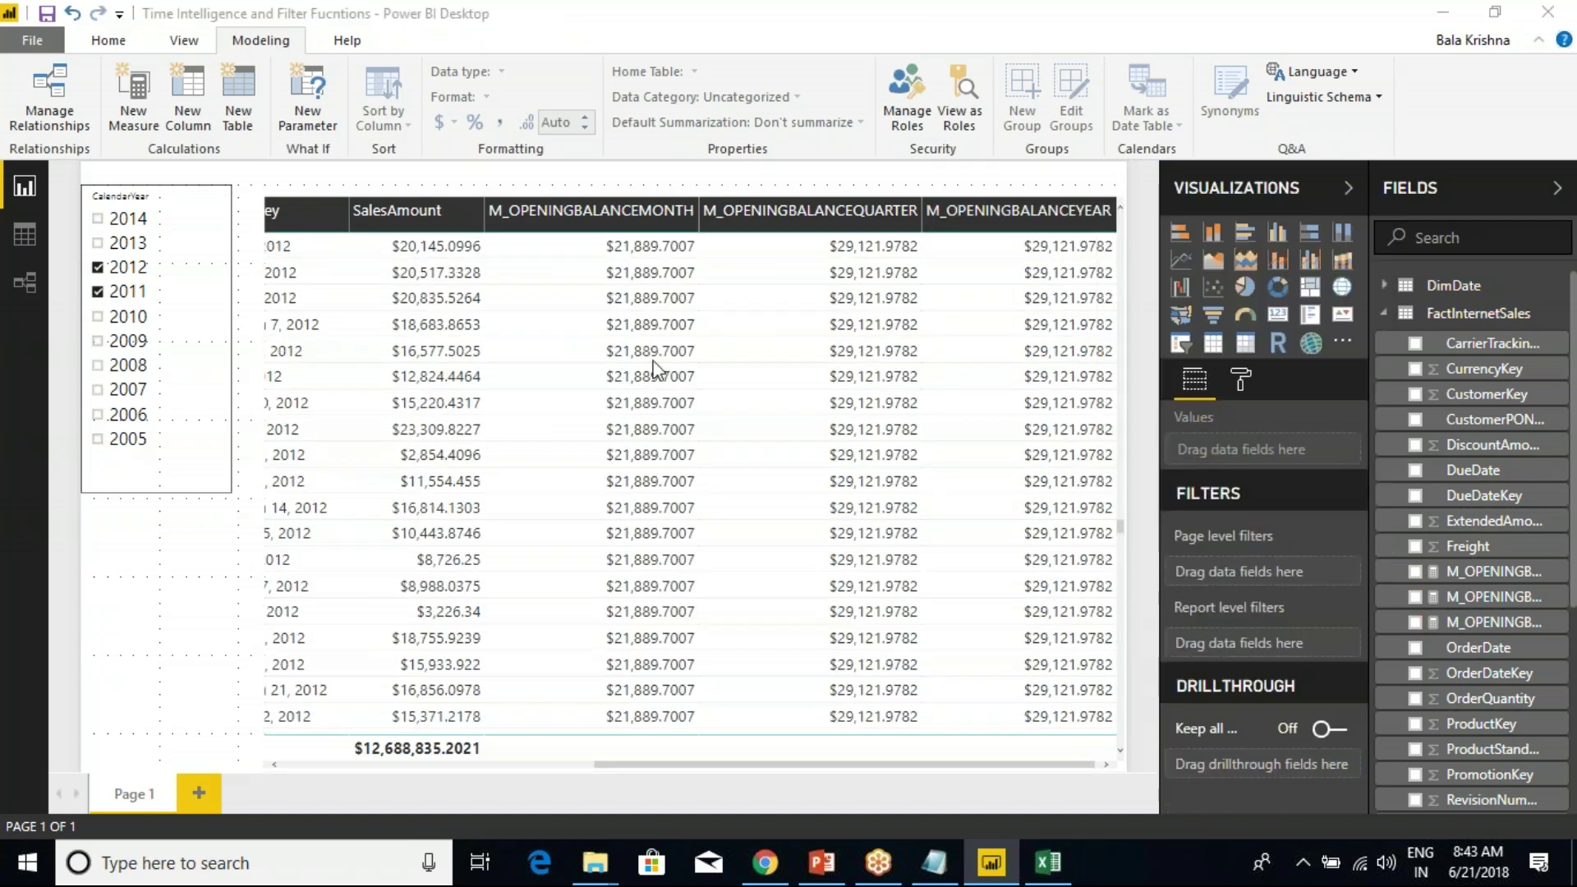
{"action": "left_click", "coordinate": [398, 379]}
{"action": "left_click", "coordinate": [411, 650]}
{"action": "left_click", "coordinate": [411, 650]}
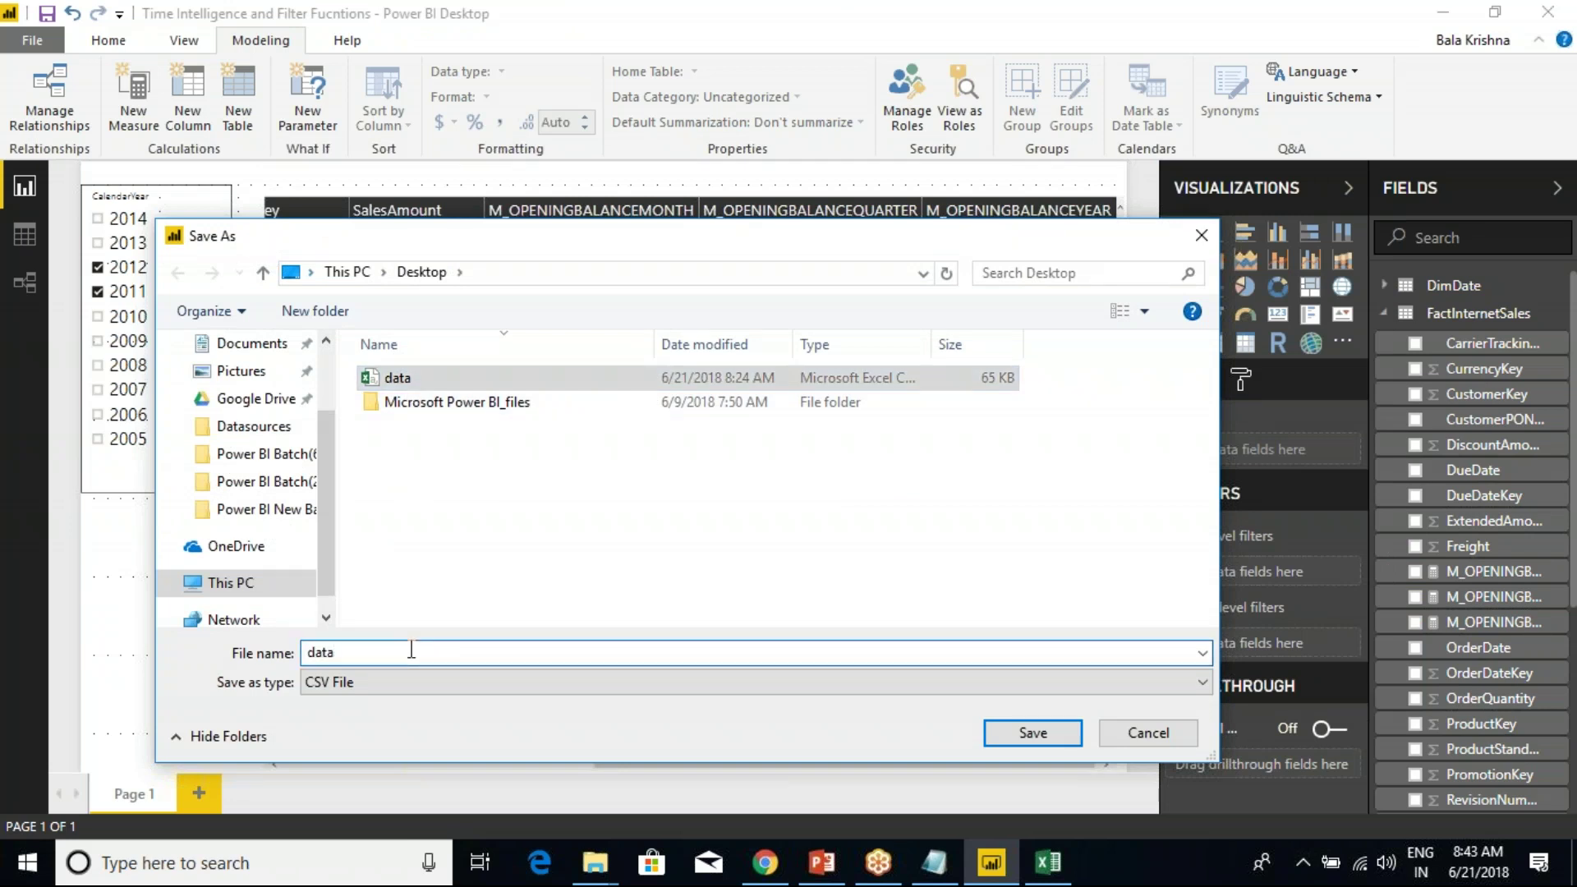
{"action": "type", "text": "_OpeningBalance"}
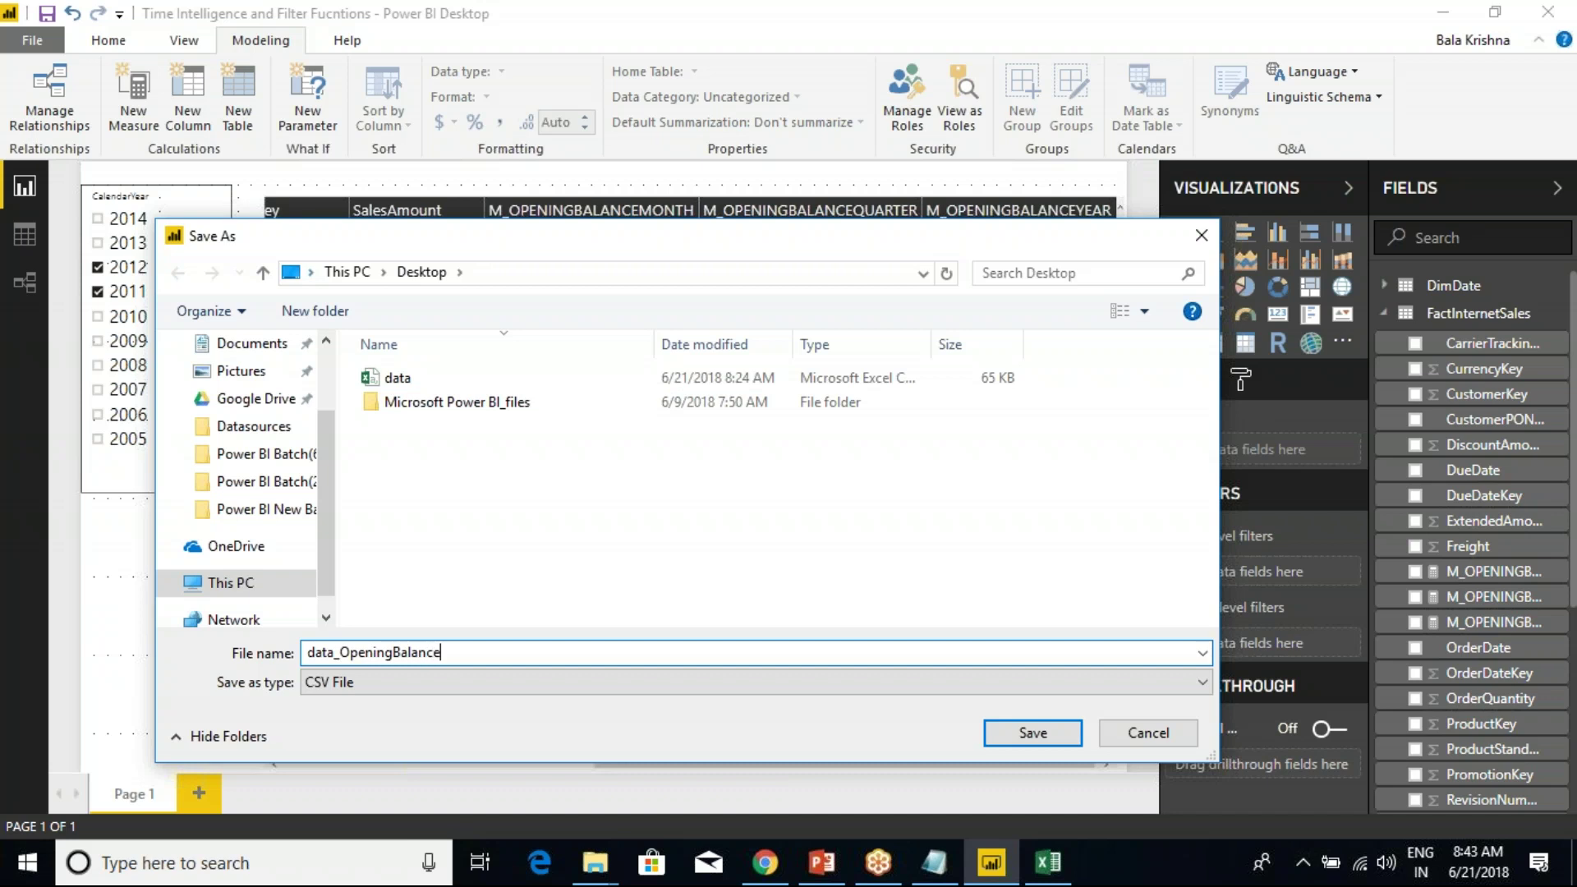
{"action": "key", "text": "Return"}
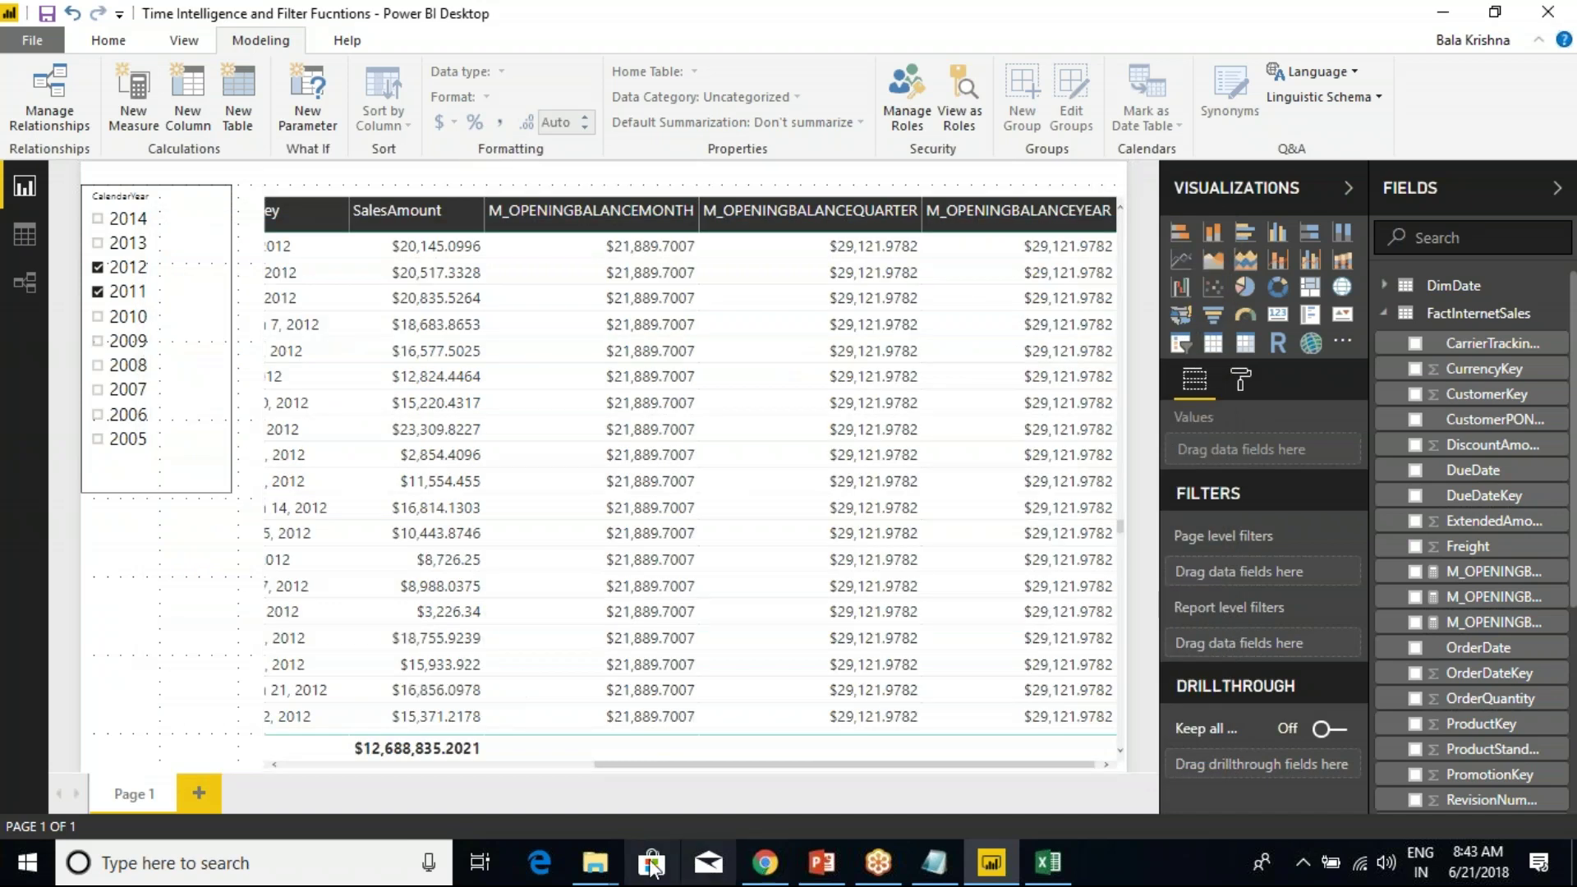
Open the exported data_OpeningBalance file in Excel and auto-fit the width of all columns.
{"action": "left_click", "coordinate": [991, 862]}
{"action": "double_click", "coordinate": [235, 200]}
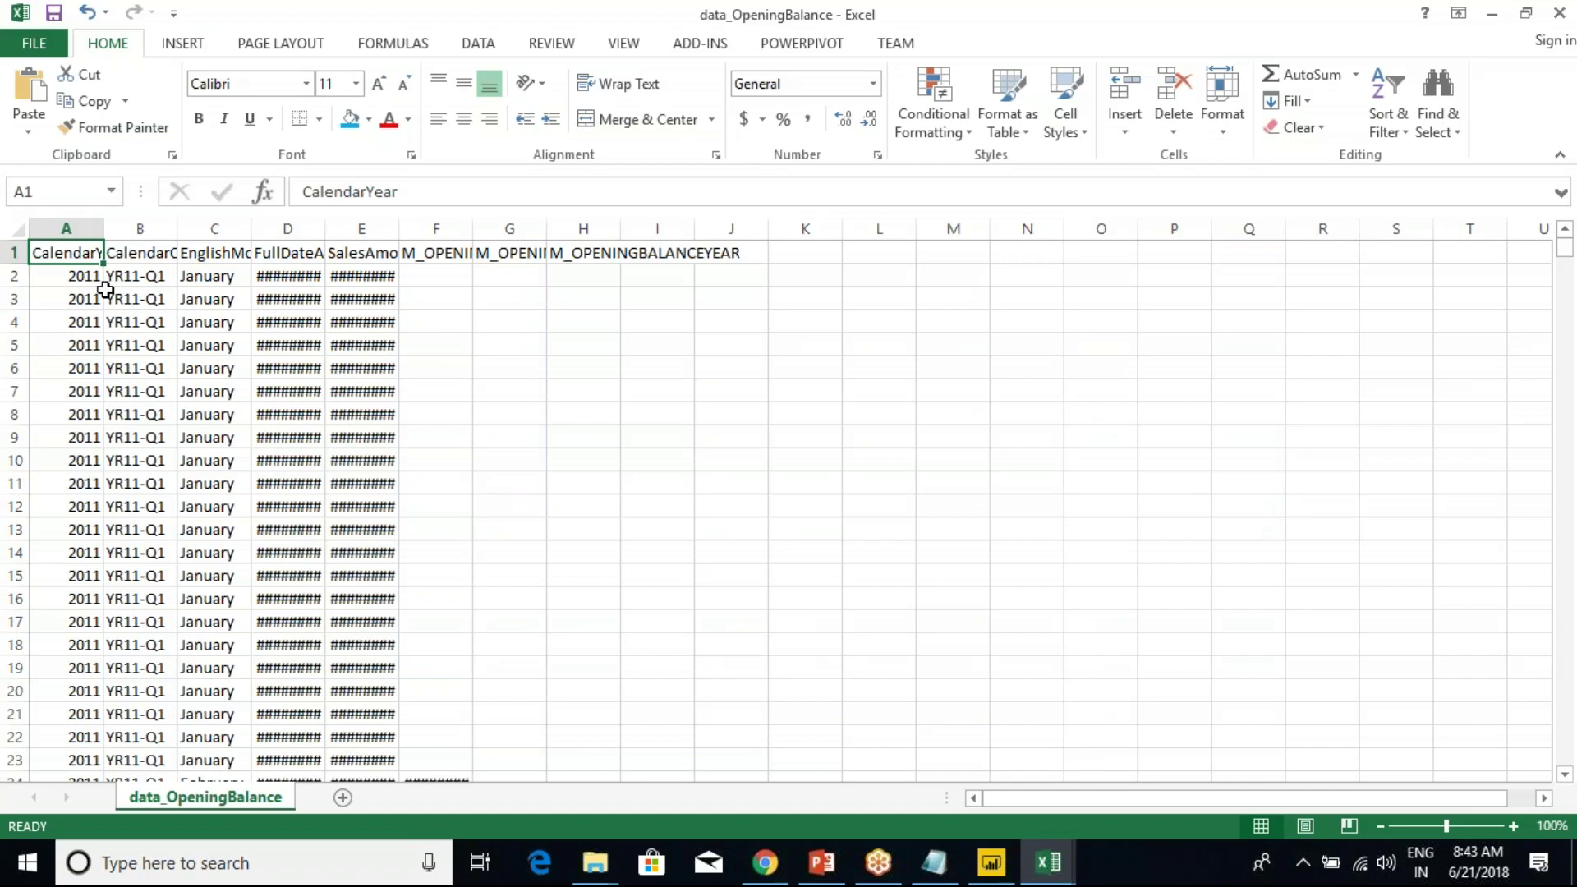
{"action": "left_click", "coordinate": [18, 228]}
{"action": "double_click", "coordinate": [104, 227]}
Apply all borders to the whole data range from cell A1 to the last used cell.
{"action": "left_click", "coordinate": [89, 255]}
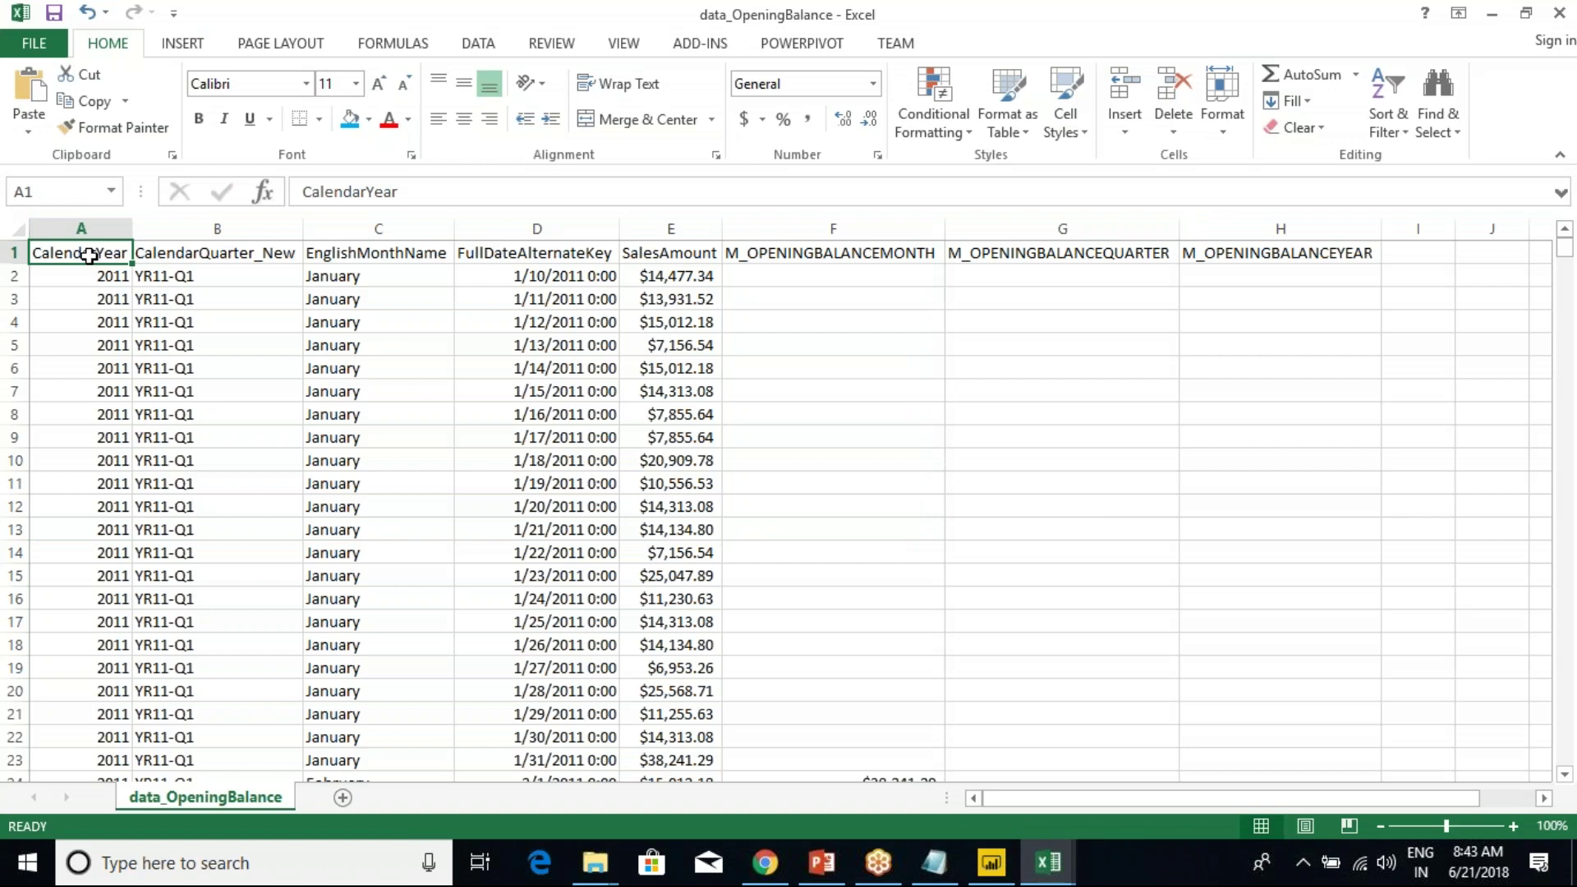
{"action": "key", "text": "ctrl+shift+End"}
{"action": "left_click", "coordinate": [319, 119]}
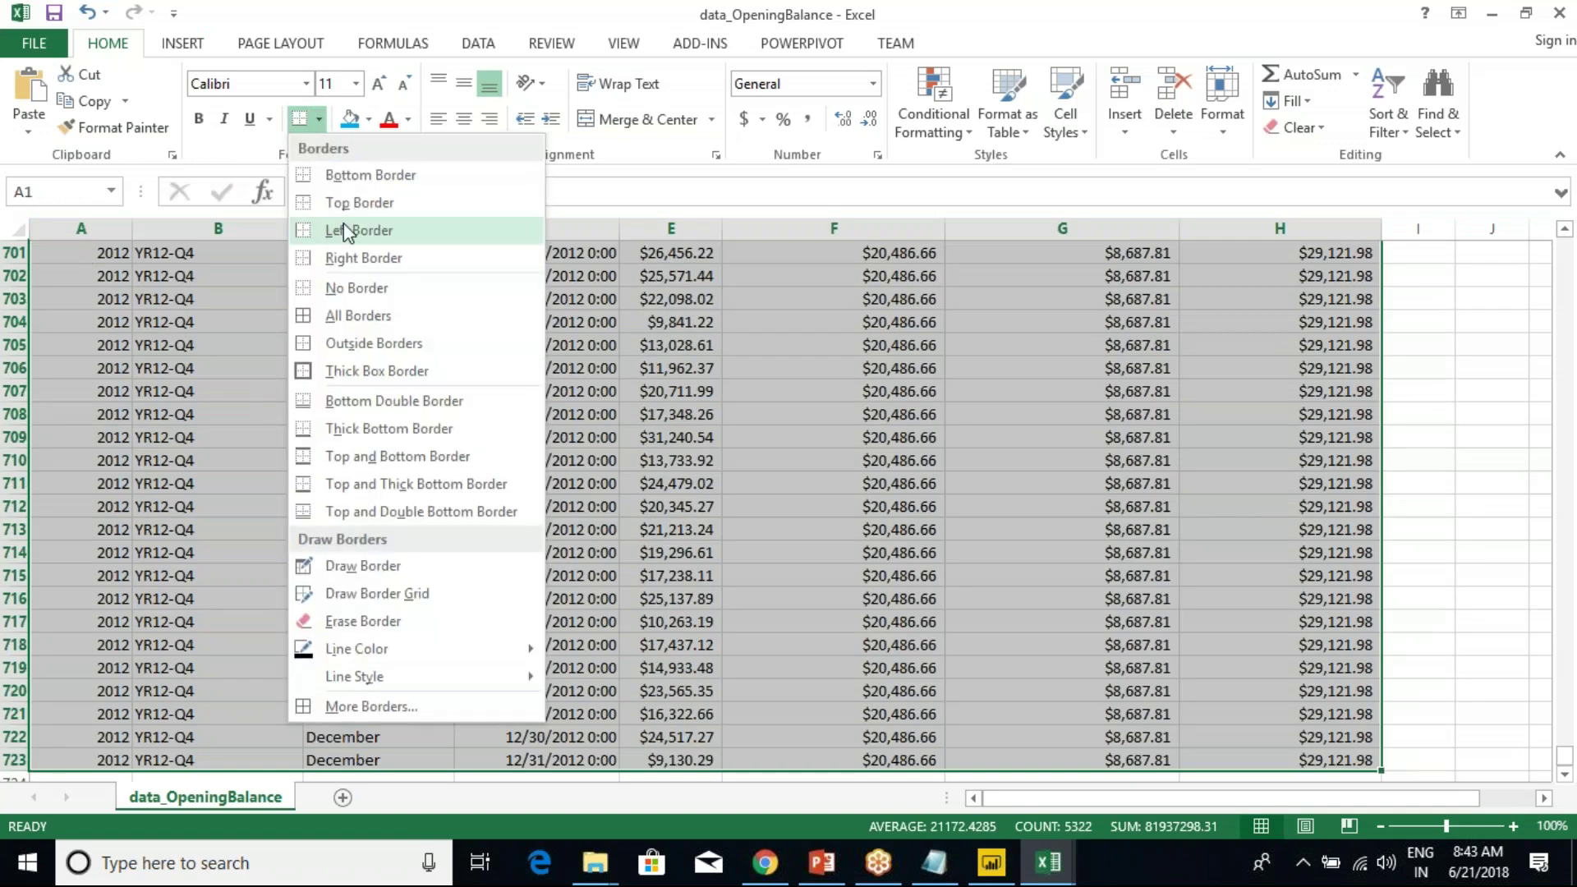
{"action": "left_click", "coordinate": [355, 317]}
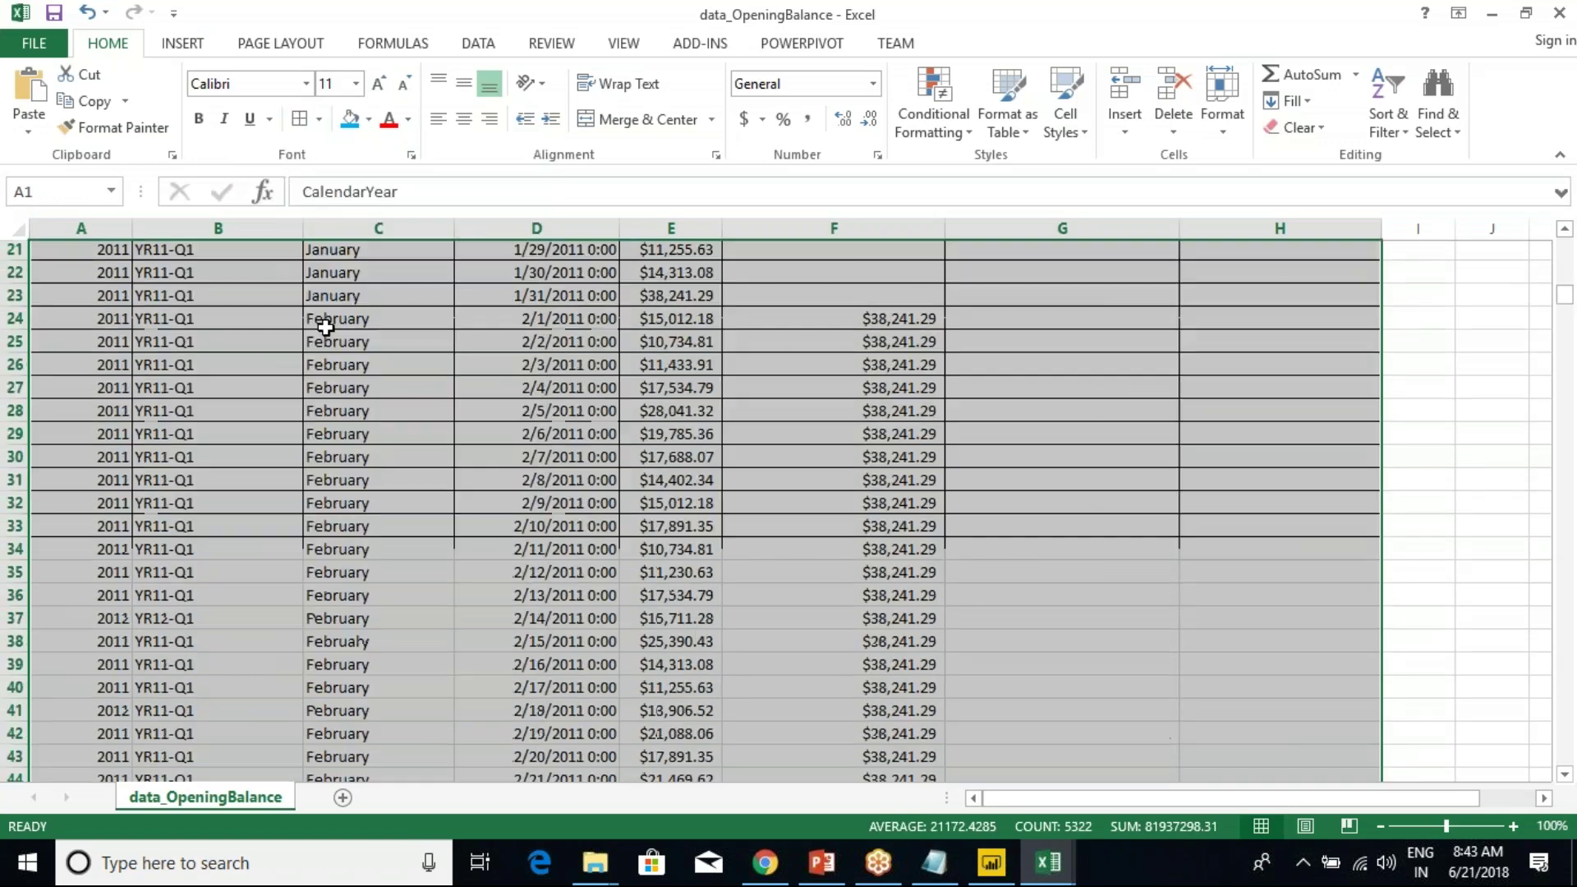
Add filters to the header row and auto-fit all column widths again.
{"action": "scroll", "coordinate": [325, 327], "scroll_direction": "up", "scroll_amount": 7}
{"action": "left_click", "coordinate": [325, 328]}
{"action": "key", "text": "ctrl+Home"}
{"action": "key", "text": "ctrl+shift+l"}
{"action": "left_click", "coordinate": [17, 233]}
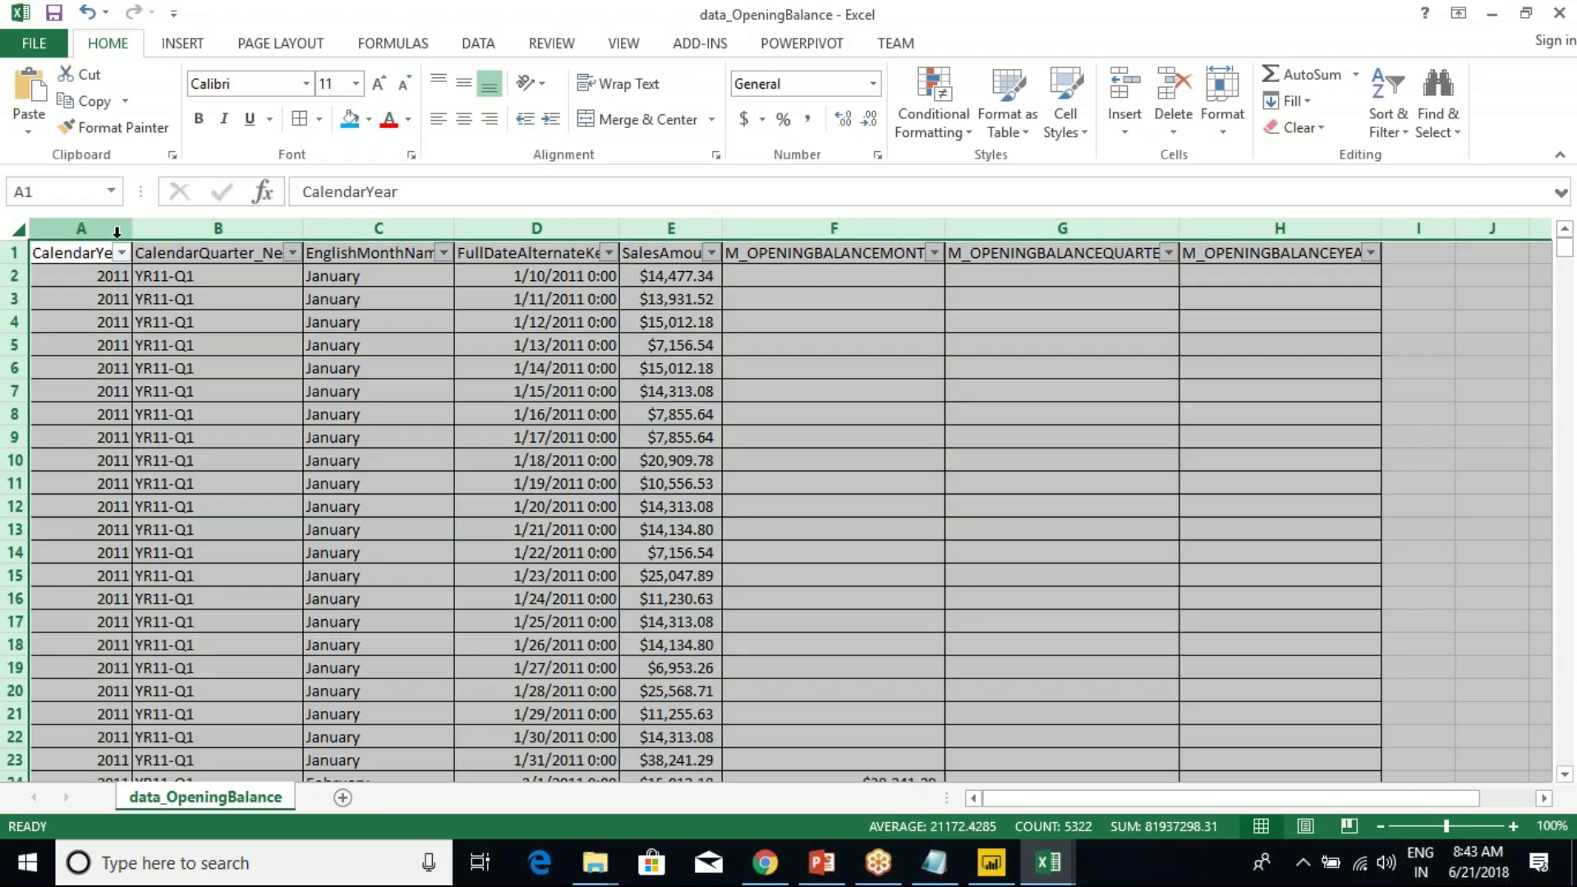
{"action": "double_click", "coordinate": [131, 230]}
Make the header row slightly taller and fill header cells A1:H1 with yellow.
{"action": "left_click", "coordinate": [113, 249]}
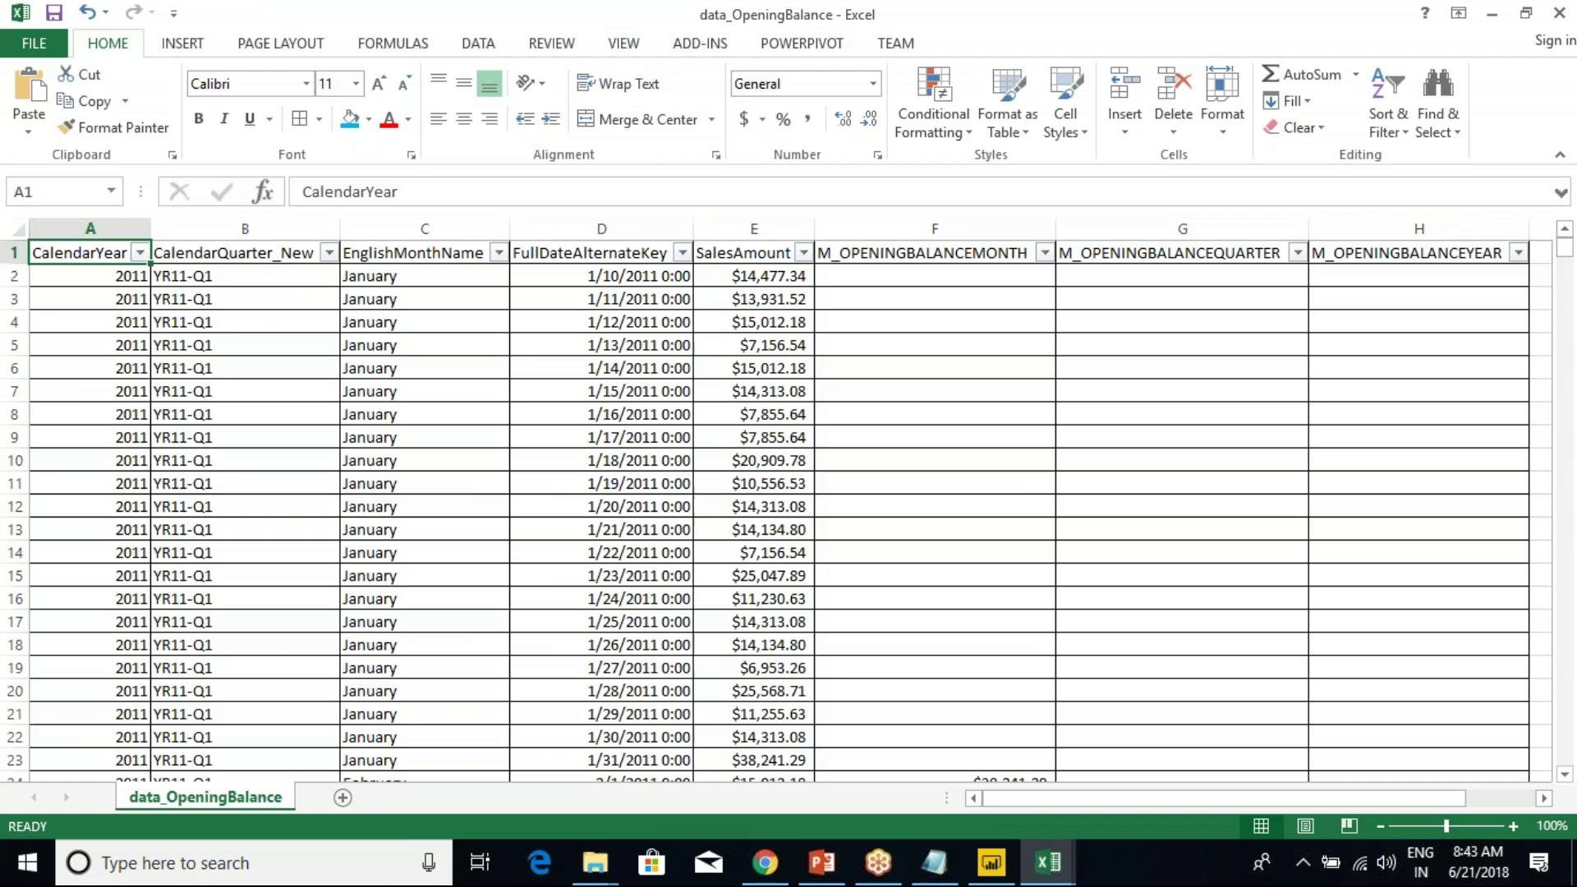
{"action": "left_click_drag", "start_coordinate": [13, 263], "coordinate": [12, 269]}
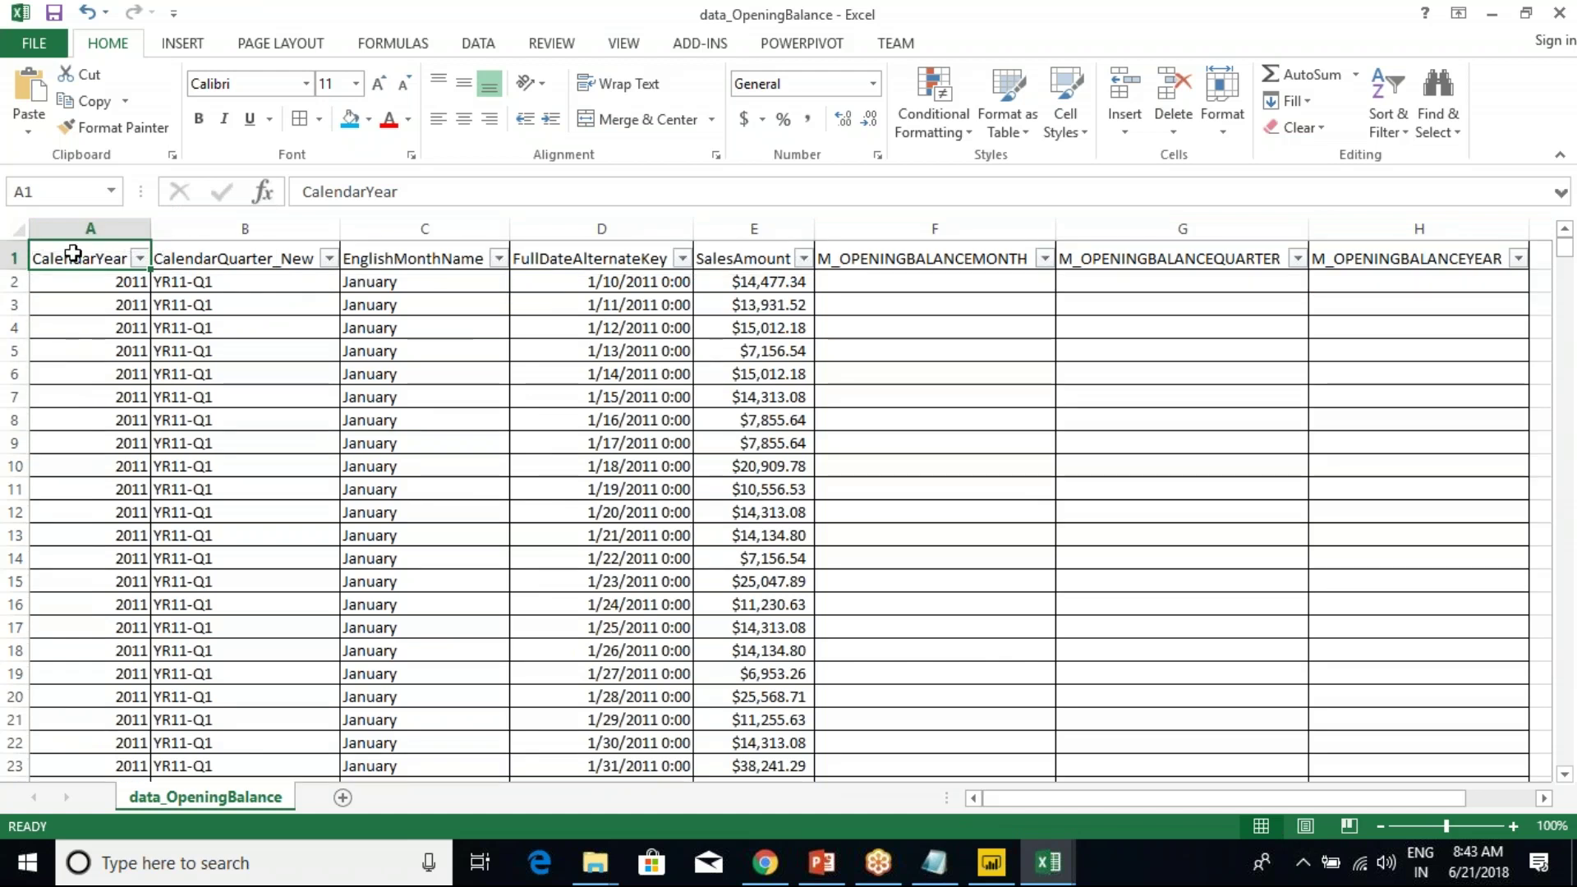
{"action": "key", "text": "ctrl+shift+Right"}
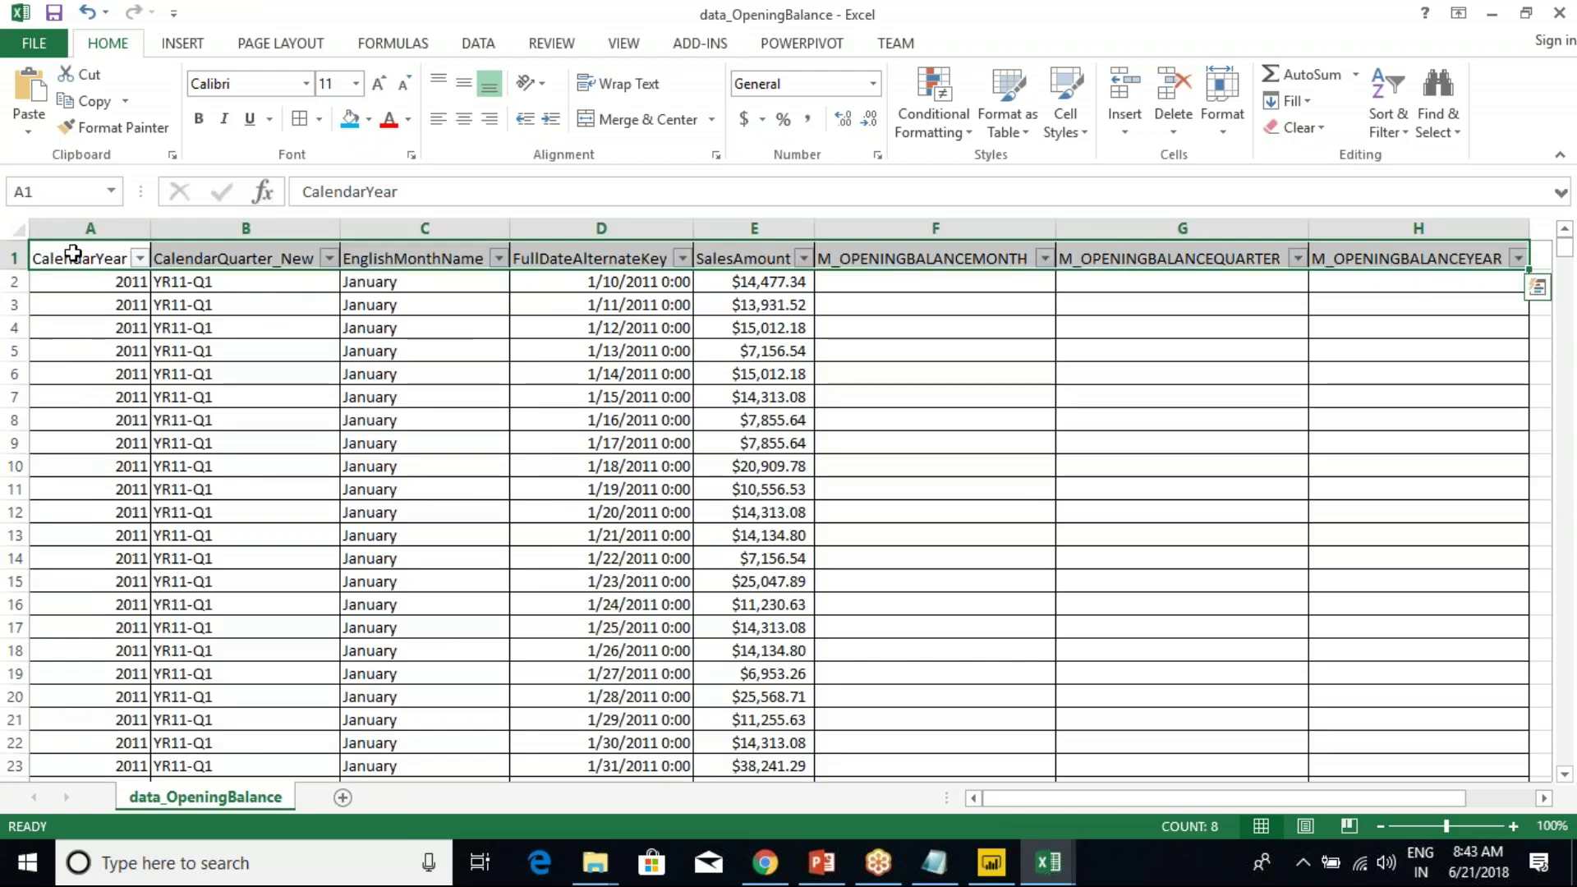
{"action": "left_click", "coordinate": [369, 119]}
{"action": "left_click", "coordinate": [409, 299]}
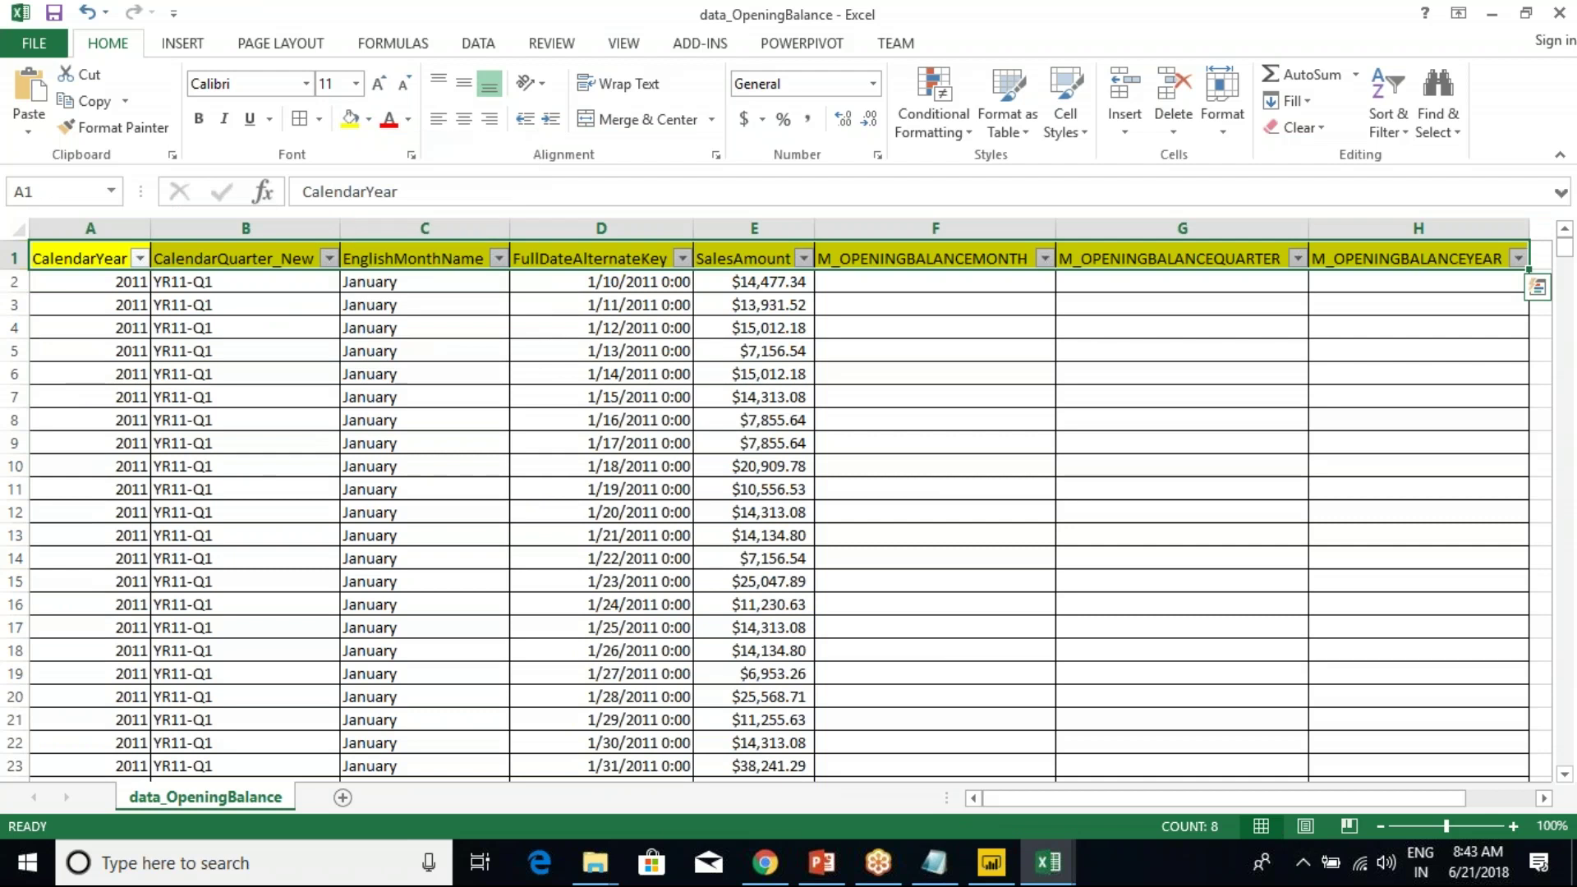
Make the header cells A1:H1 bold and middle-align them vertically.
{"action": "left_click", "coordinate": [198, 119]}
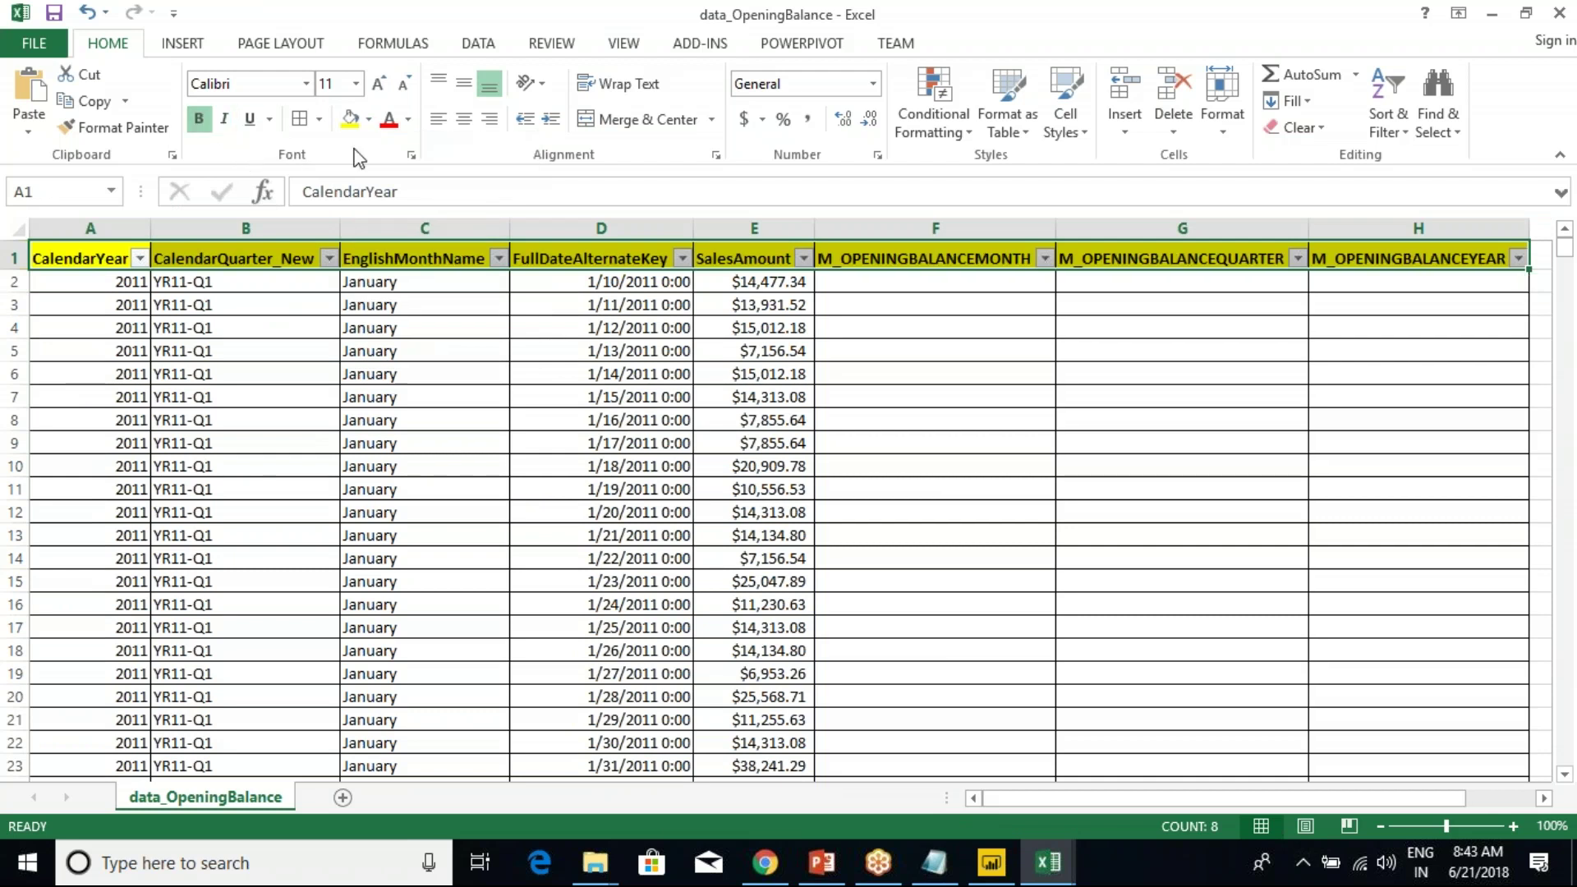
{"action": "left_click", "coordinate": [464, 83]}
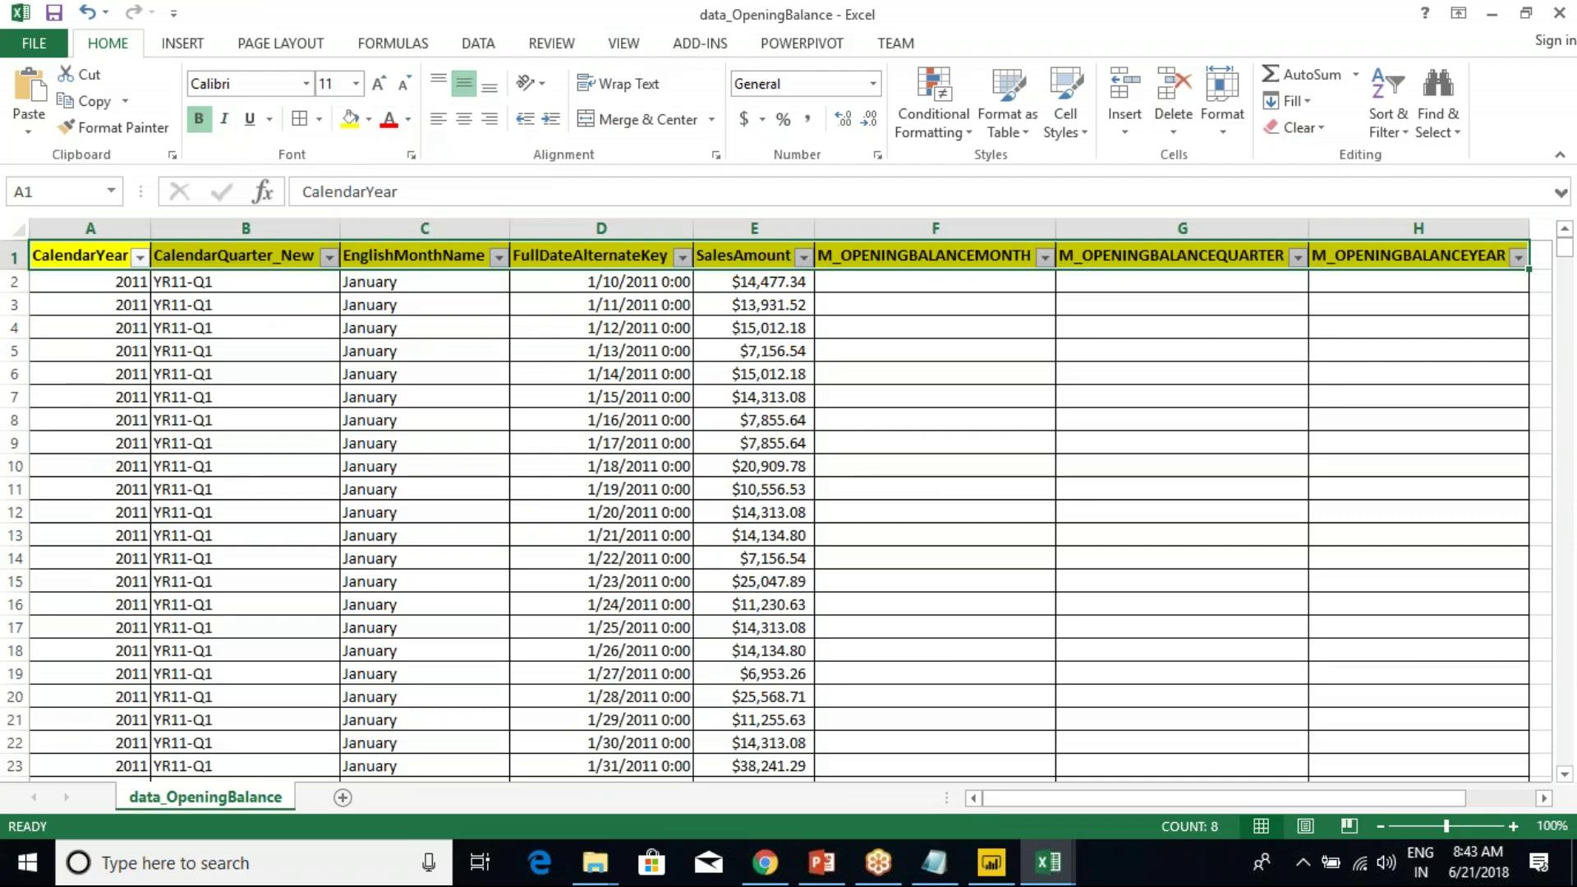
{"action": "left_click", "coordinate": [854, 330]}
{"action": "key", "text": "ctrl+Home"}
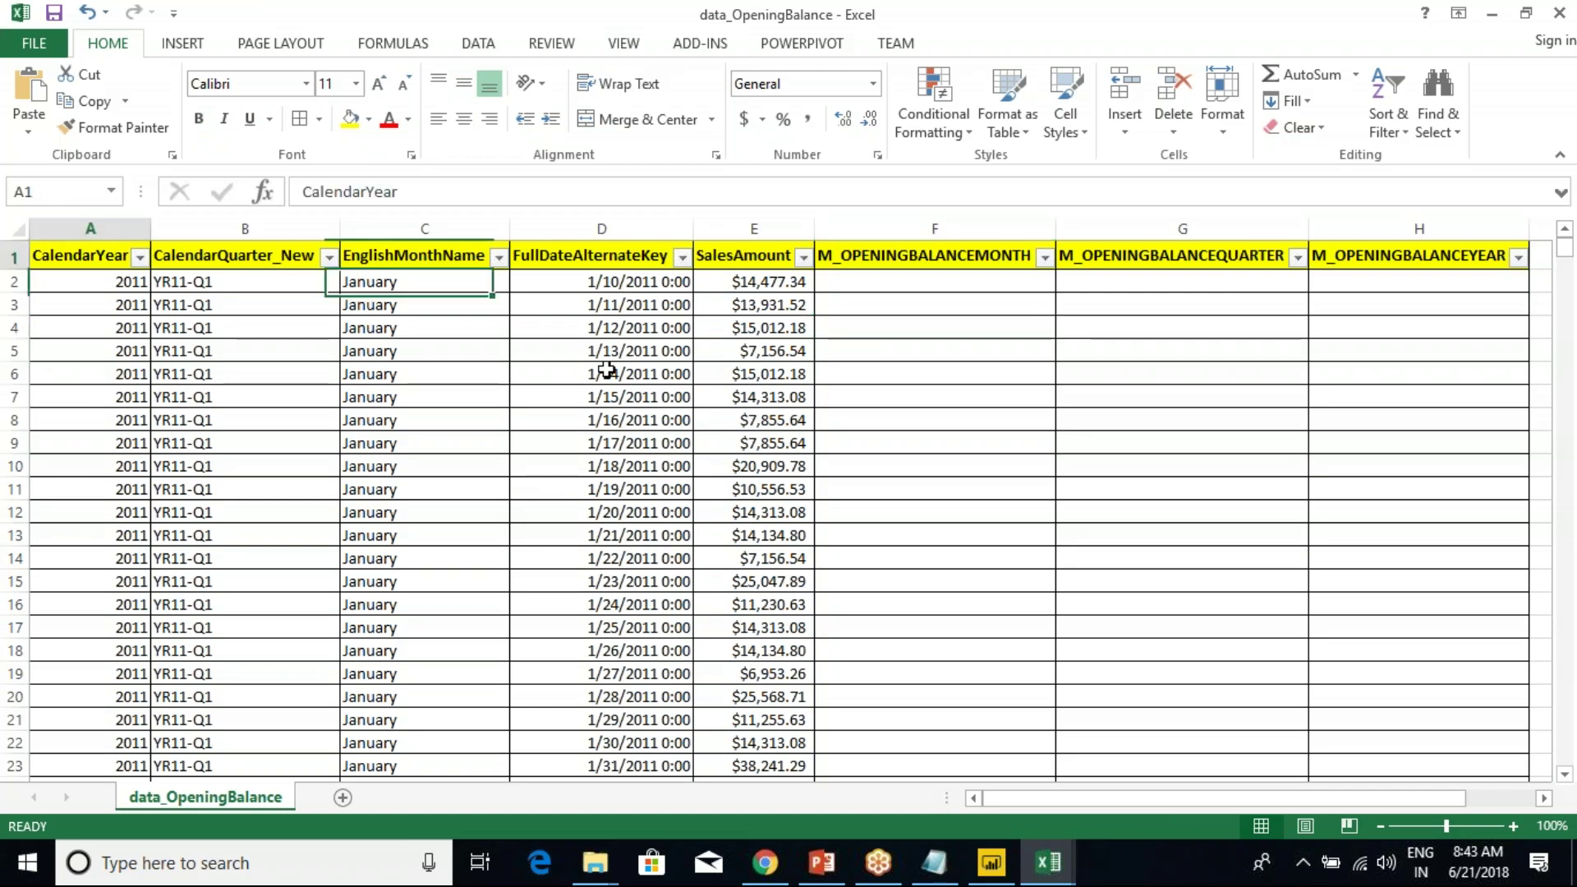
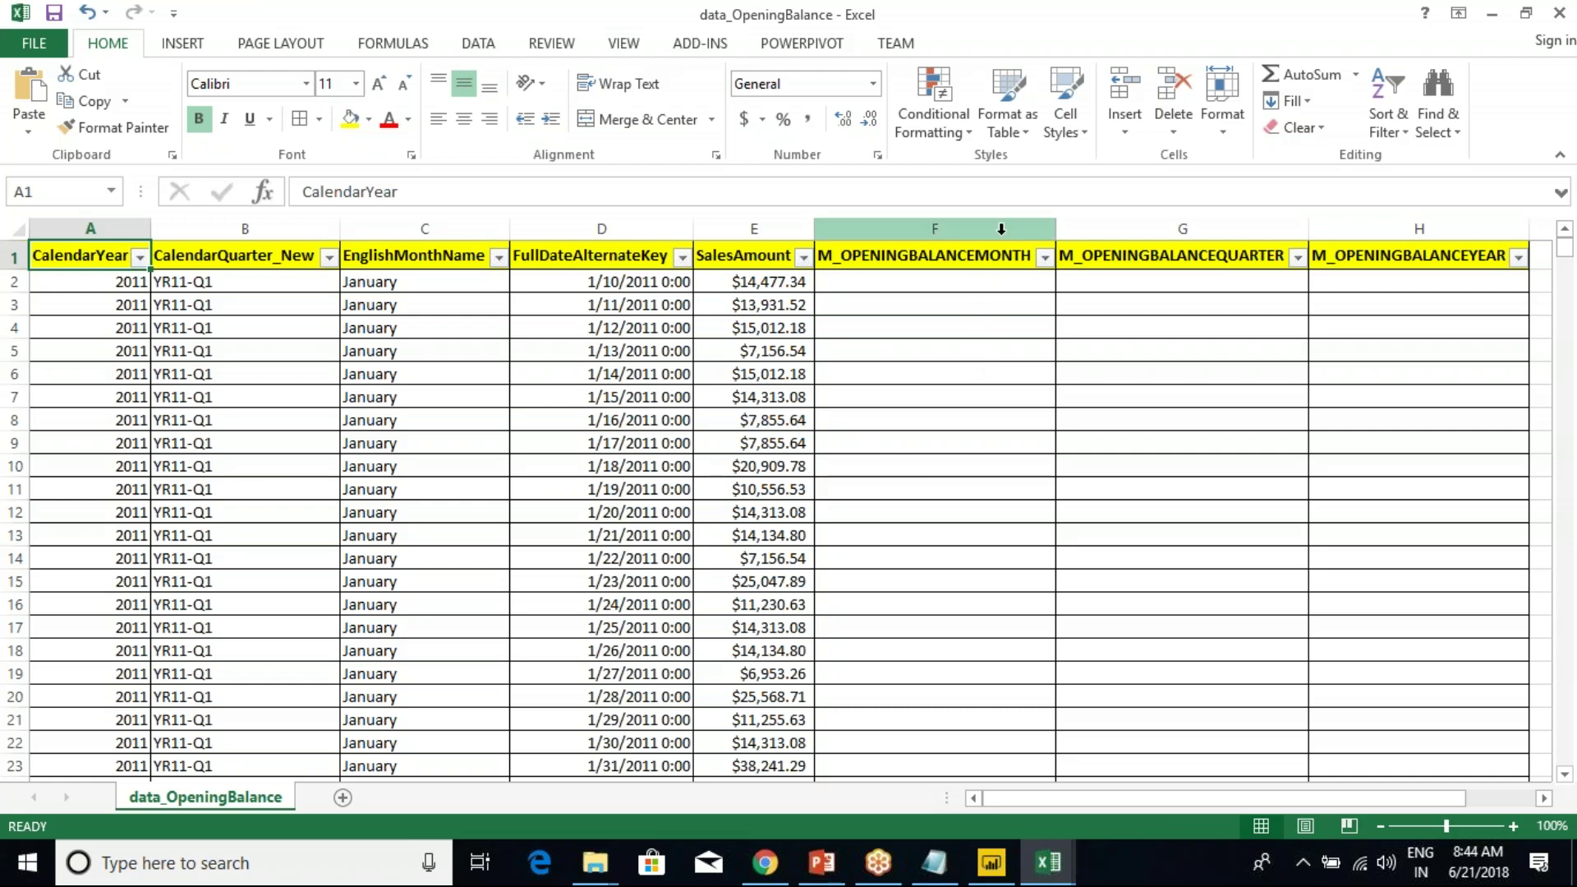
Check the January rows in the M_OPENINGBALANCEMONTH column, glancing at the Power BI table for the selected years.
{"action": "left_click_drag", "start_coordinate": [411, 284], "coordinate": [421, 417]}
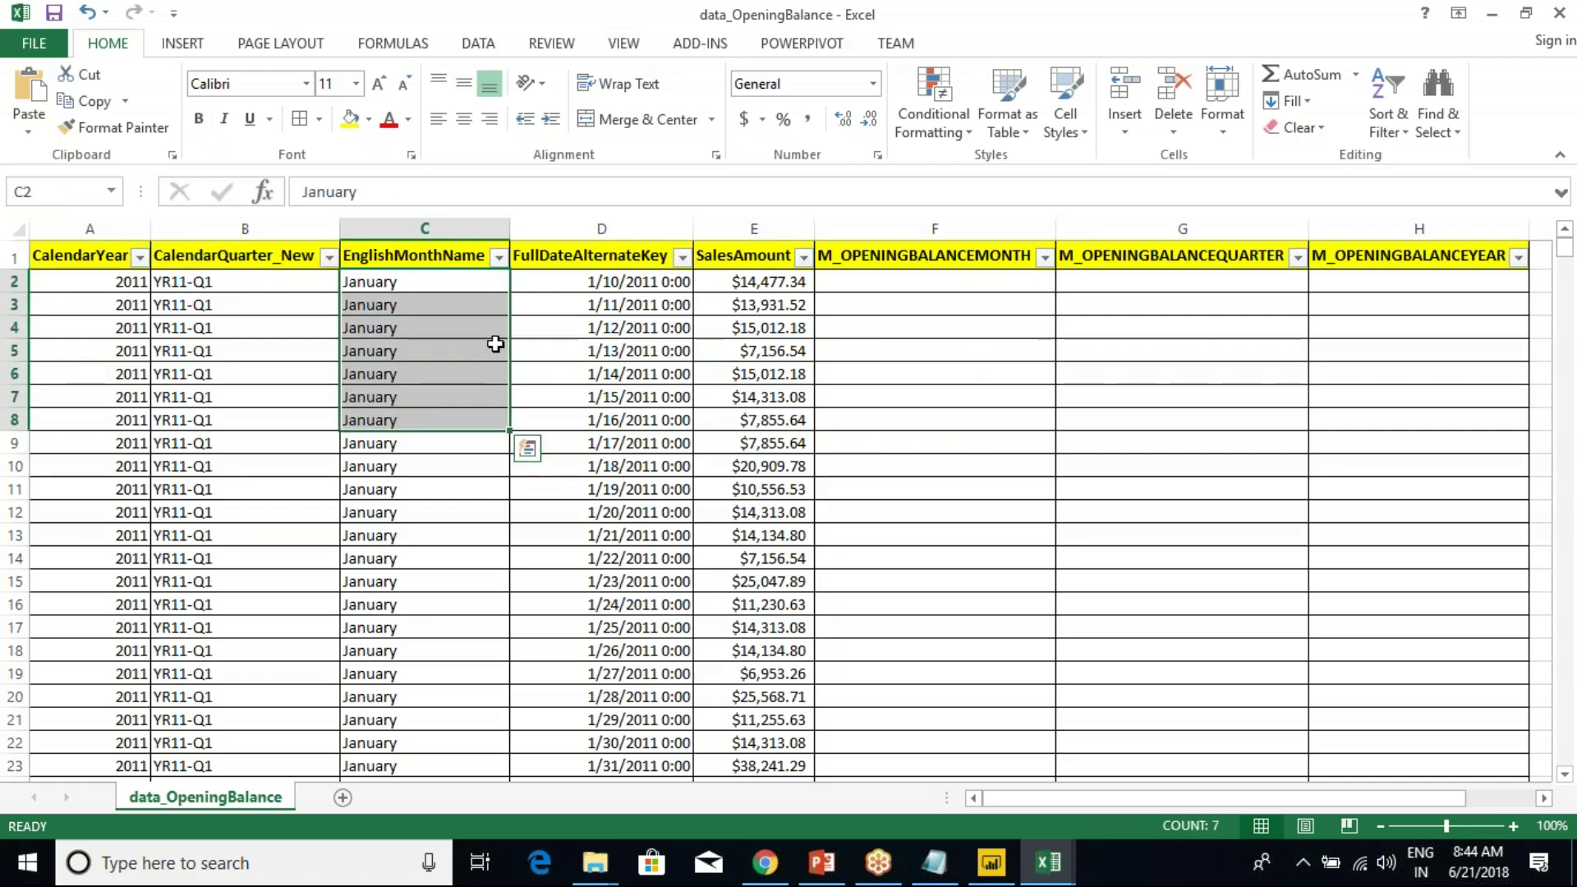
{"action": "left_click", "coordinate": [945, 280]}
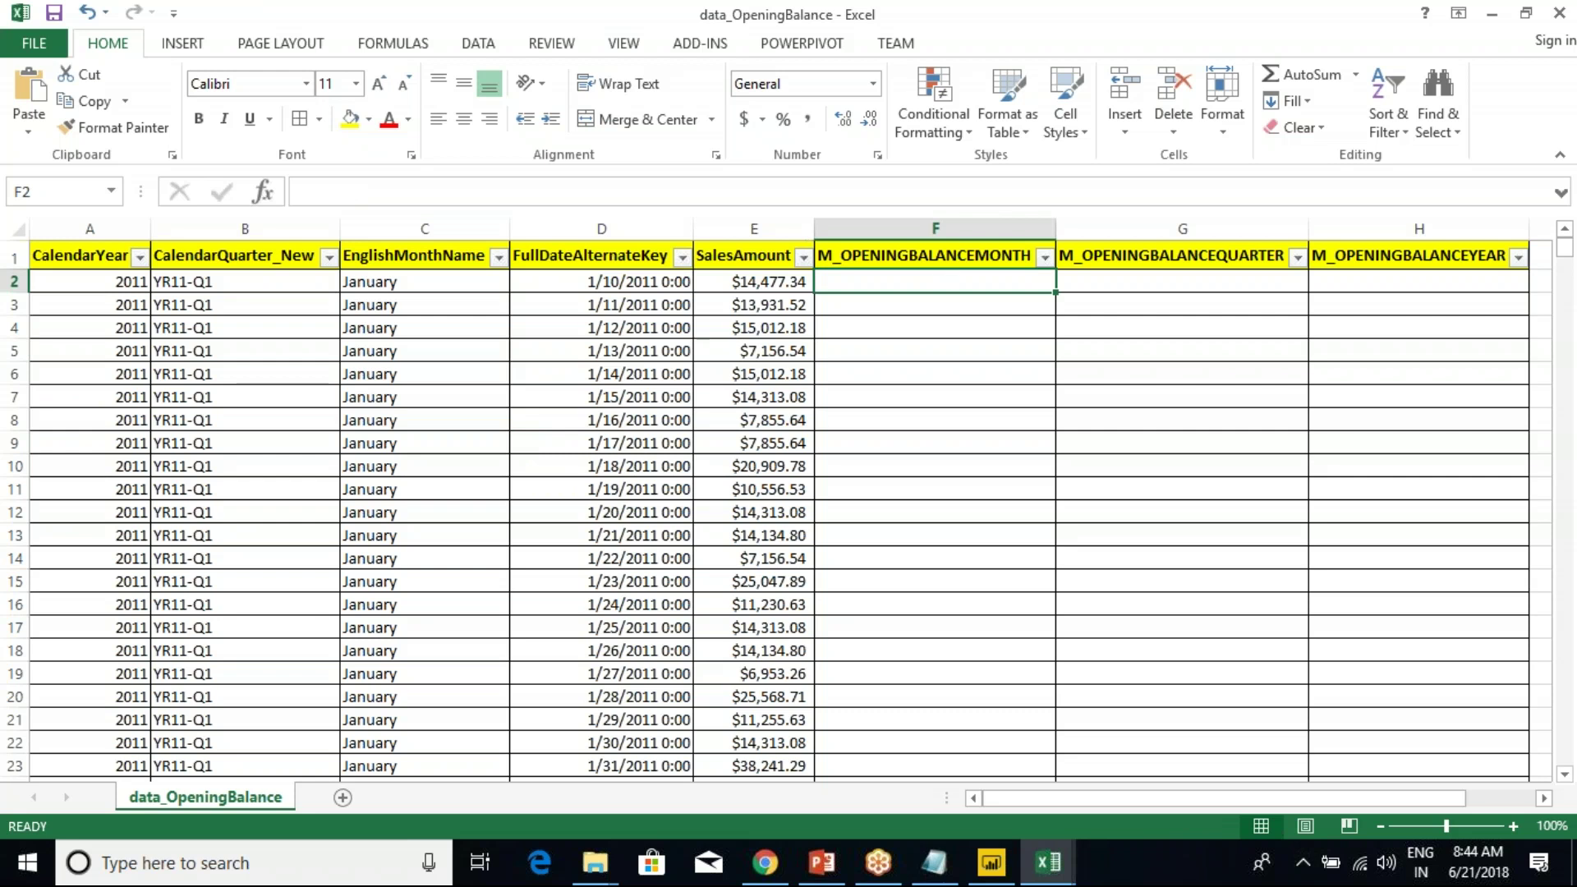
{"action": "left_click_drag", "start_coordinate": [98, 287], "coordinate": [123, 491]}
{"action": "key", "text": "alt+Tab"}
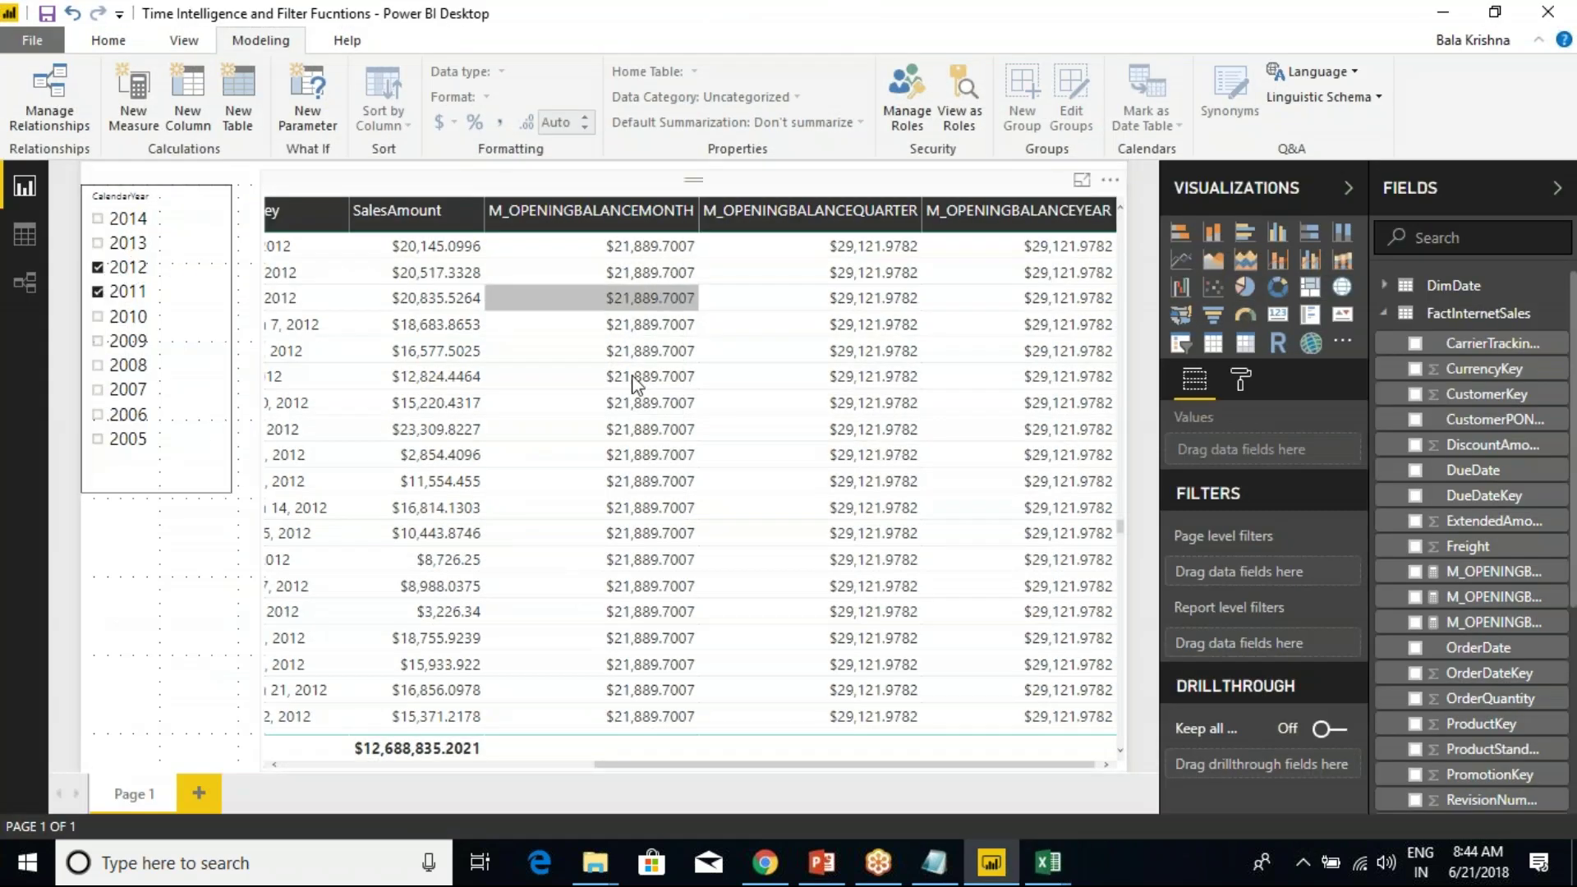
{"action": "key", "text": "alt+Tab"}
{"action": "left_click", "coordinate": [1068, 397]}
{"action": "left_click_drag", "start_coordinate": [912, 282], "coordinate": [982, 774]}
{"action": "left_click_drag", "start_coordinate": [965, 716], "coordinate": [934, 670]}
{"action": "left_click", "coordinate": [930, 667]}
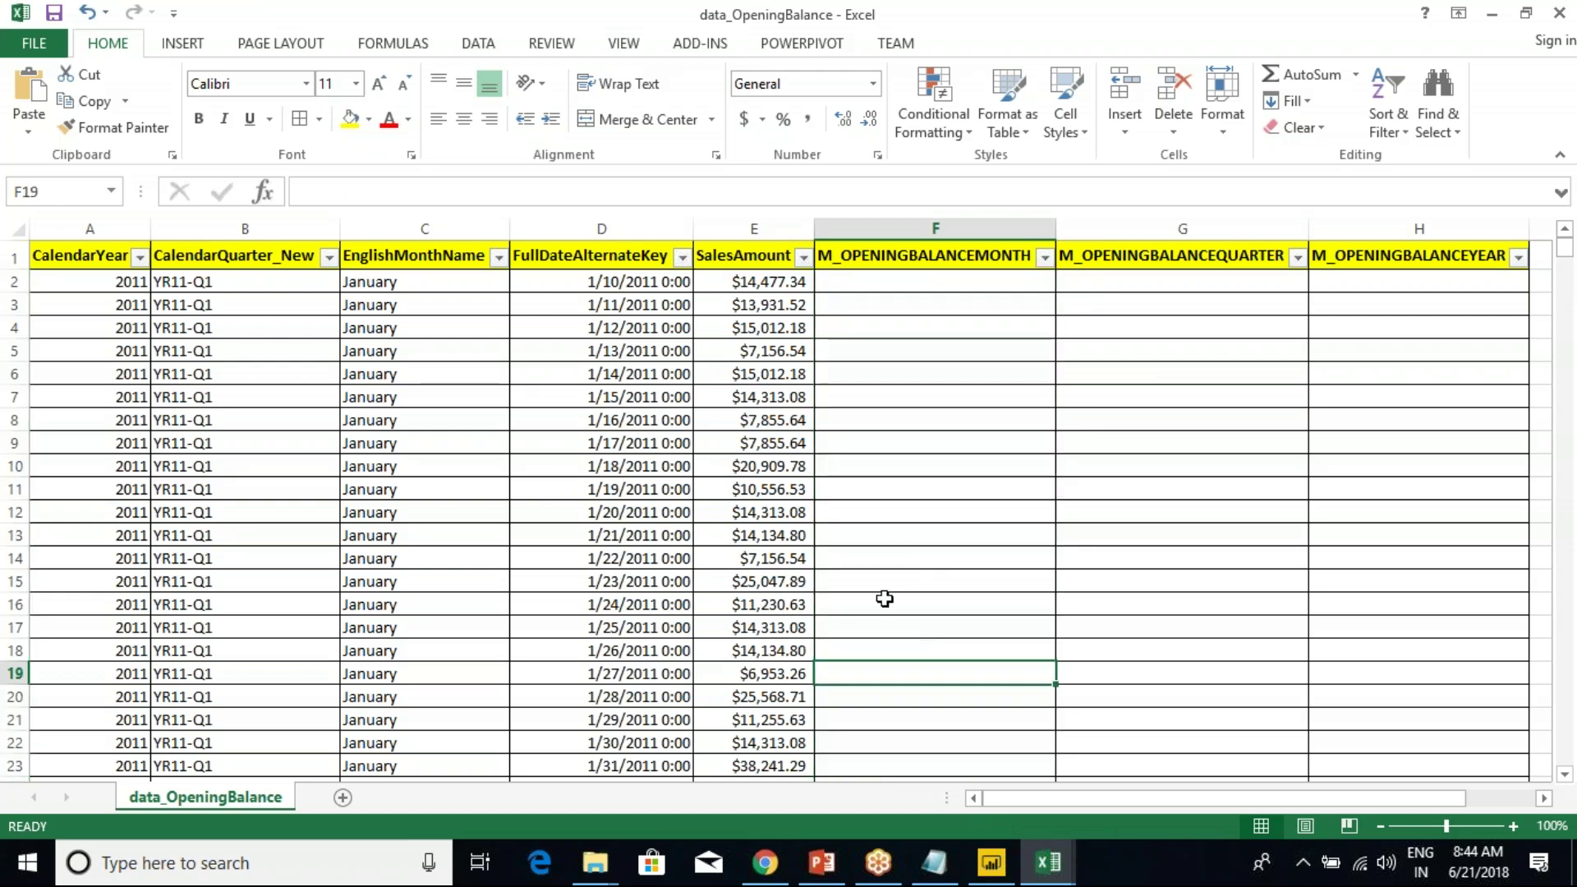
Highlight the January 31, 2011 row in yellow from B23 to F23.
{"action": "scroll", "coordinate": [888, 481], "scroll_direction": "down", "scroll_amount": 3}
{"action": "scroll", "coordinate": [890, 479], "scroll_direction": "down", "scroll_amount": 2}
{"action": "scroll", "coordinate": [944, 507], "scroll_direction": "up", "scroll_amount": 1}
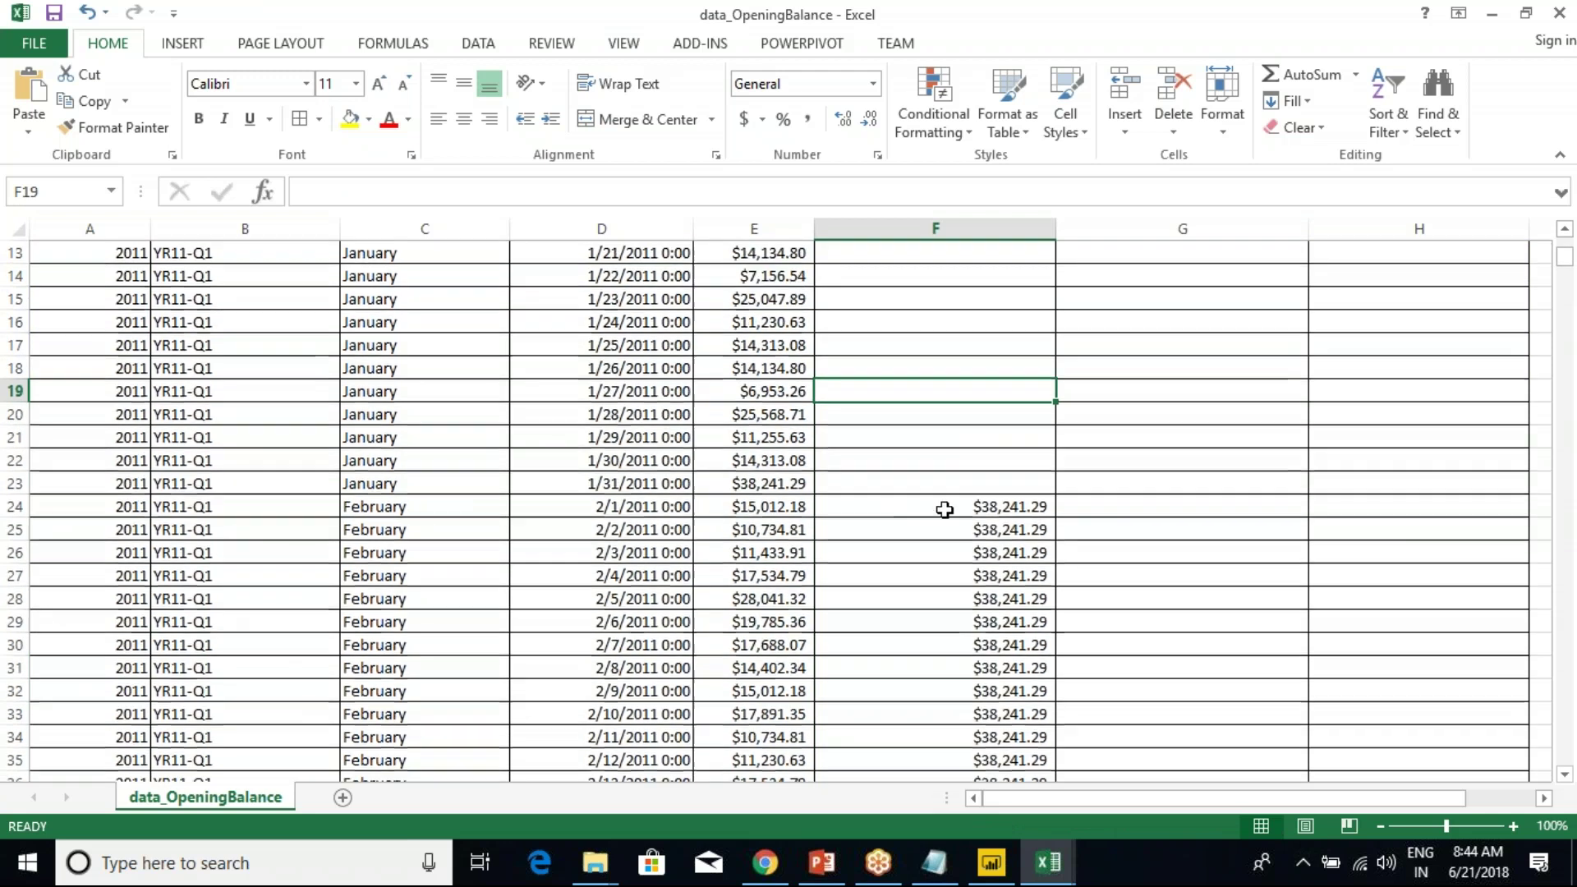
{"action": "left_click_drag", "start_coordinate": [950, 485], "coordinate": [904, 485]}
{"action": "left_click", "coordinate": [351, 118]}
{"action": "left_click", "coordinate": [616, 512]}
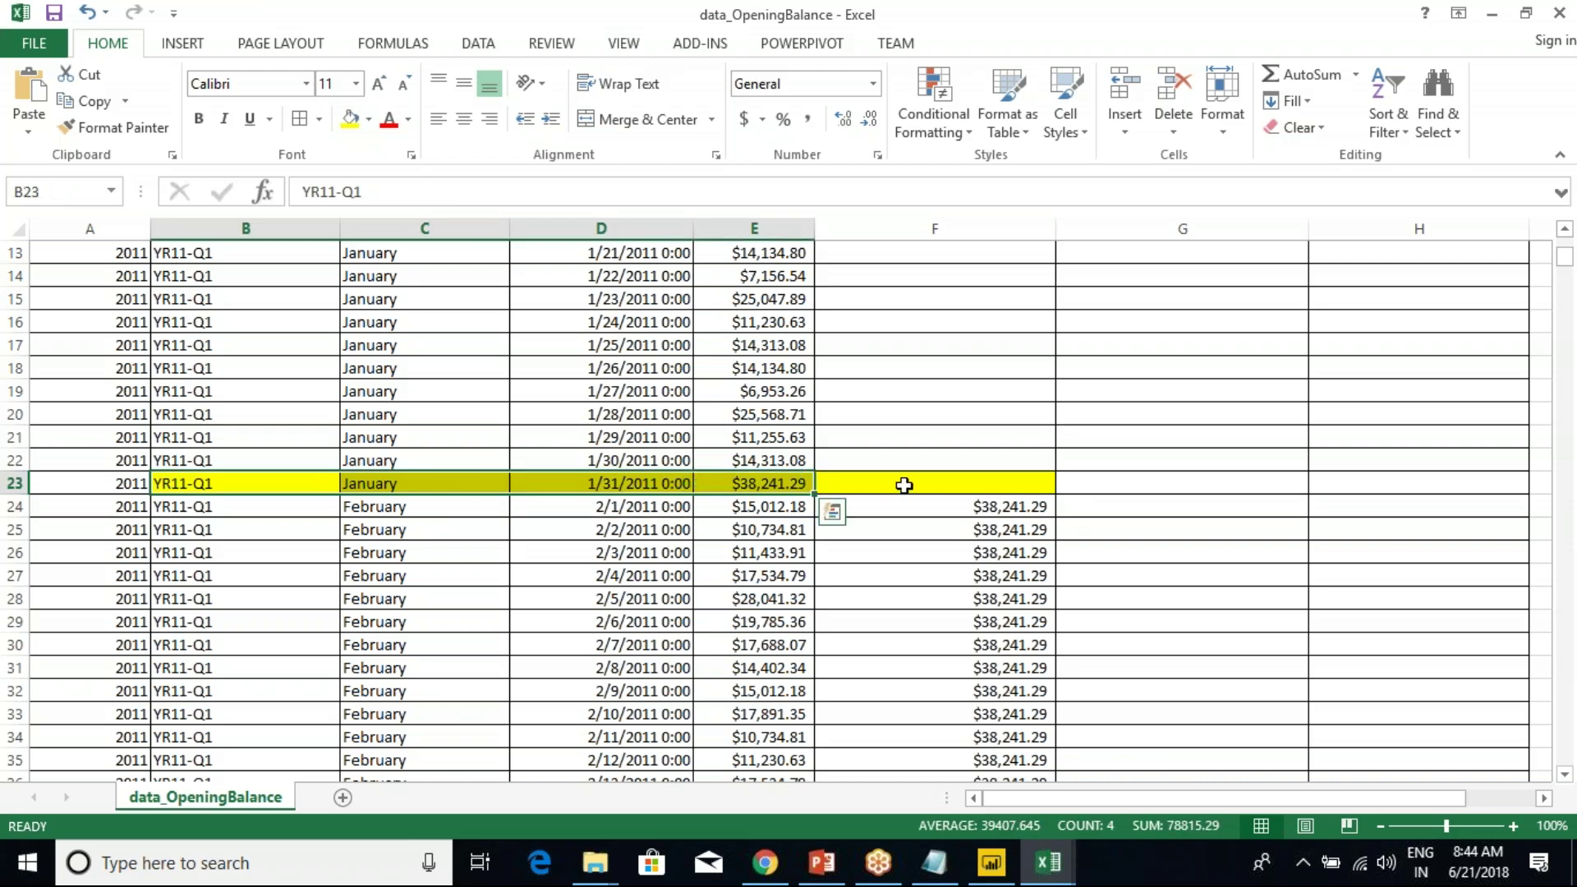
{"action": "left_click", "coordinate": [904, 485]}
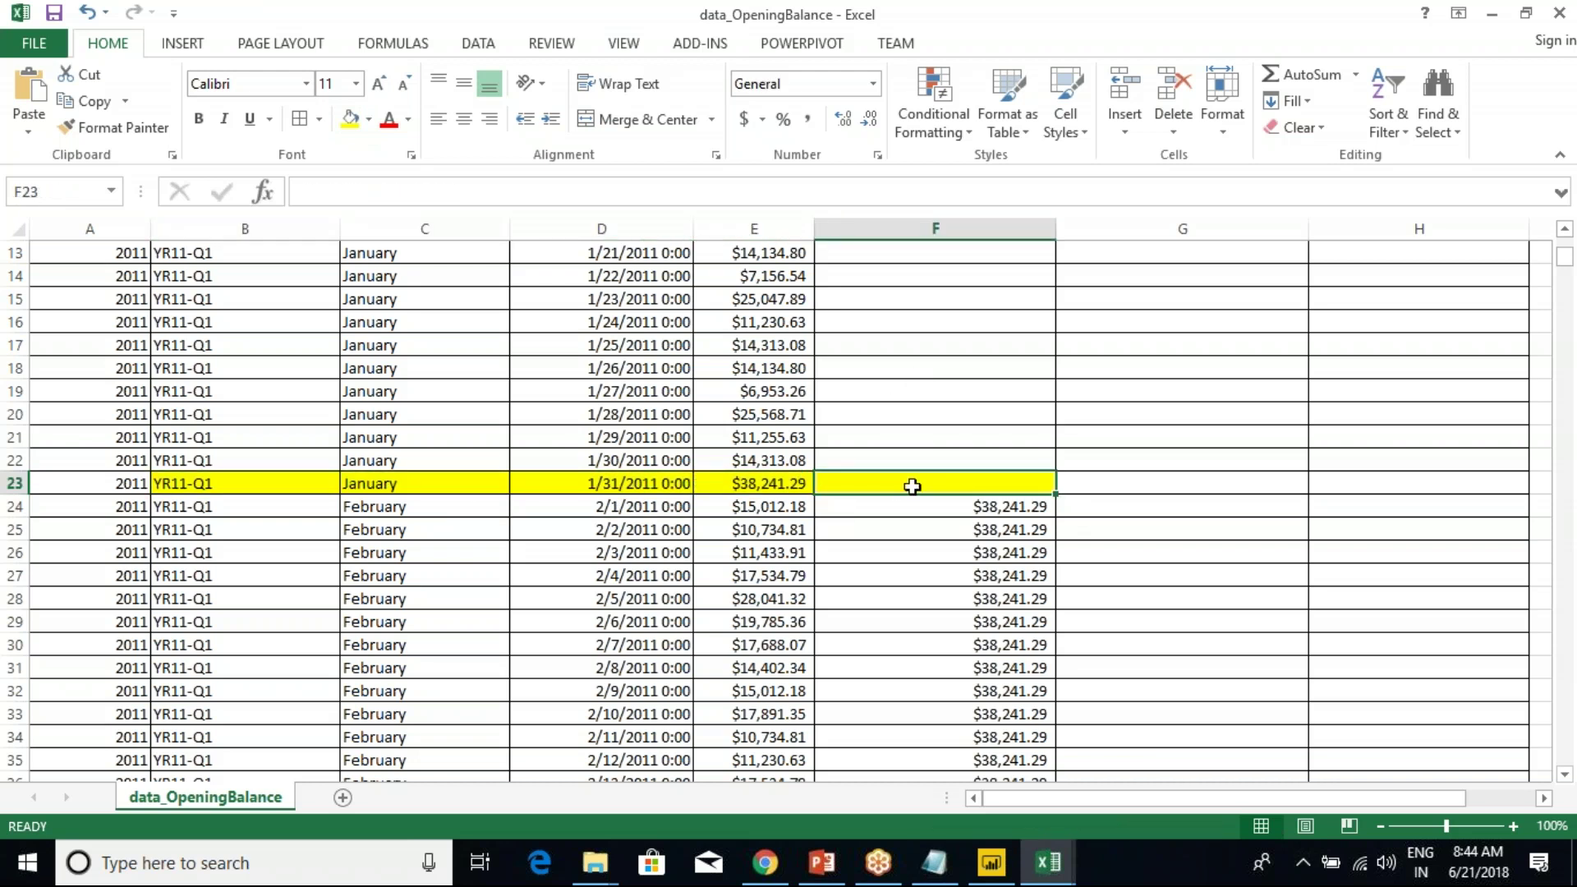
Compare the January cells of the month opening balance column with the February 1 row.
{"action": "scroll", "coordinate": [635, 446], "scroll_direction": "up", "scroll_amount": 4}
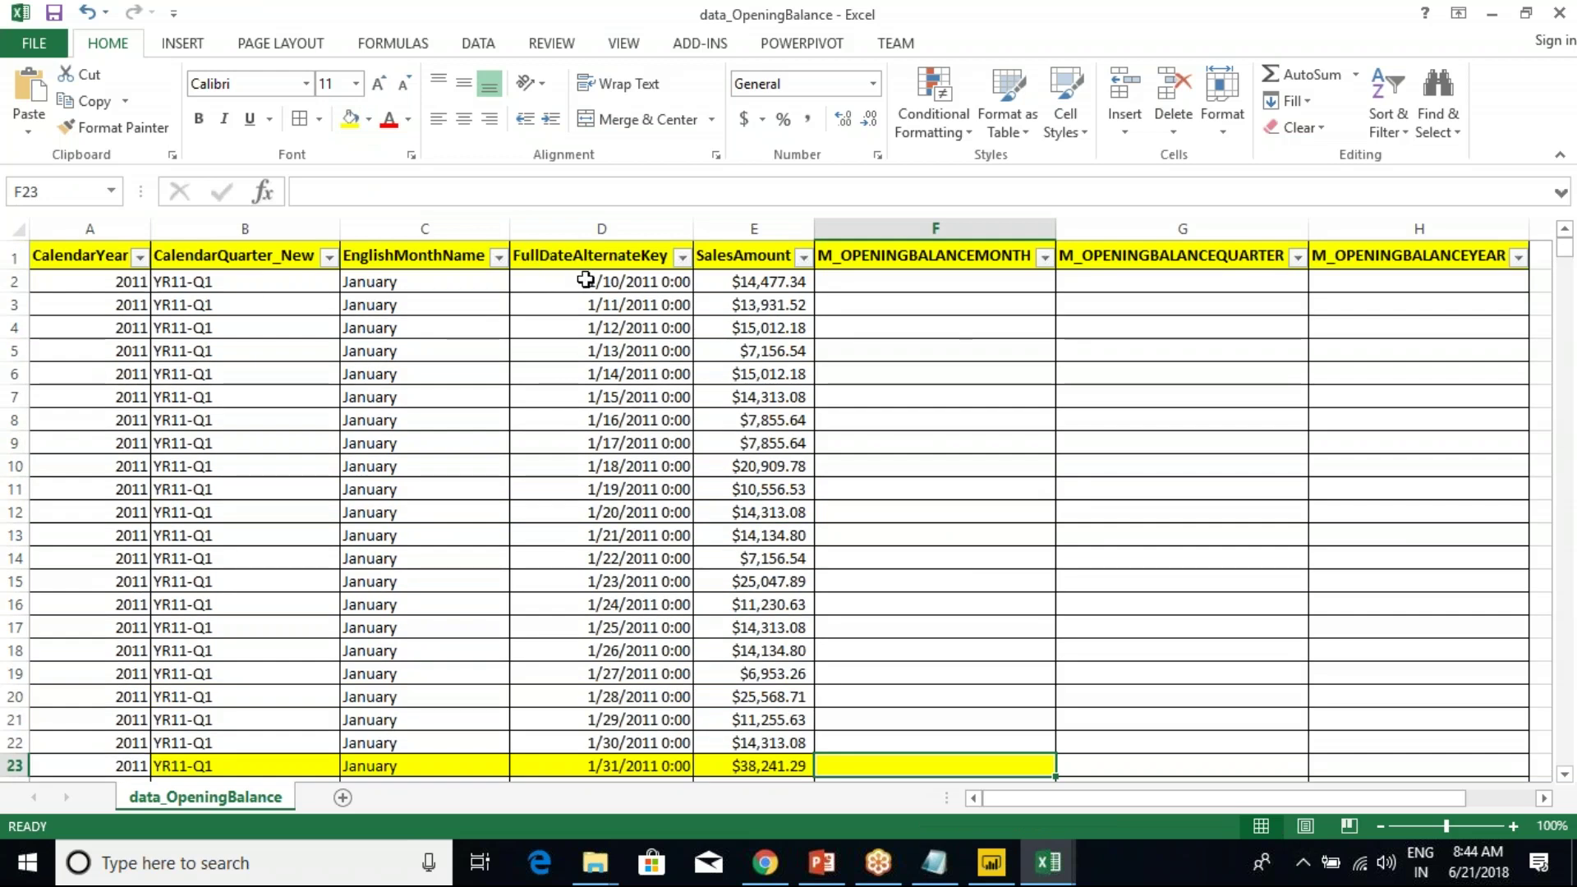
{"action": "left_click_drag", "start_coordinate": [870, 294], "coordinate": [940, 744]}
{"action": "scroll", "coordinate": [913, 594], "scroll_direction": "down", "scroll_amount": 4}
{"action": "left_click", "coordinate": [958, 507]}
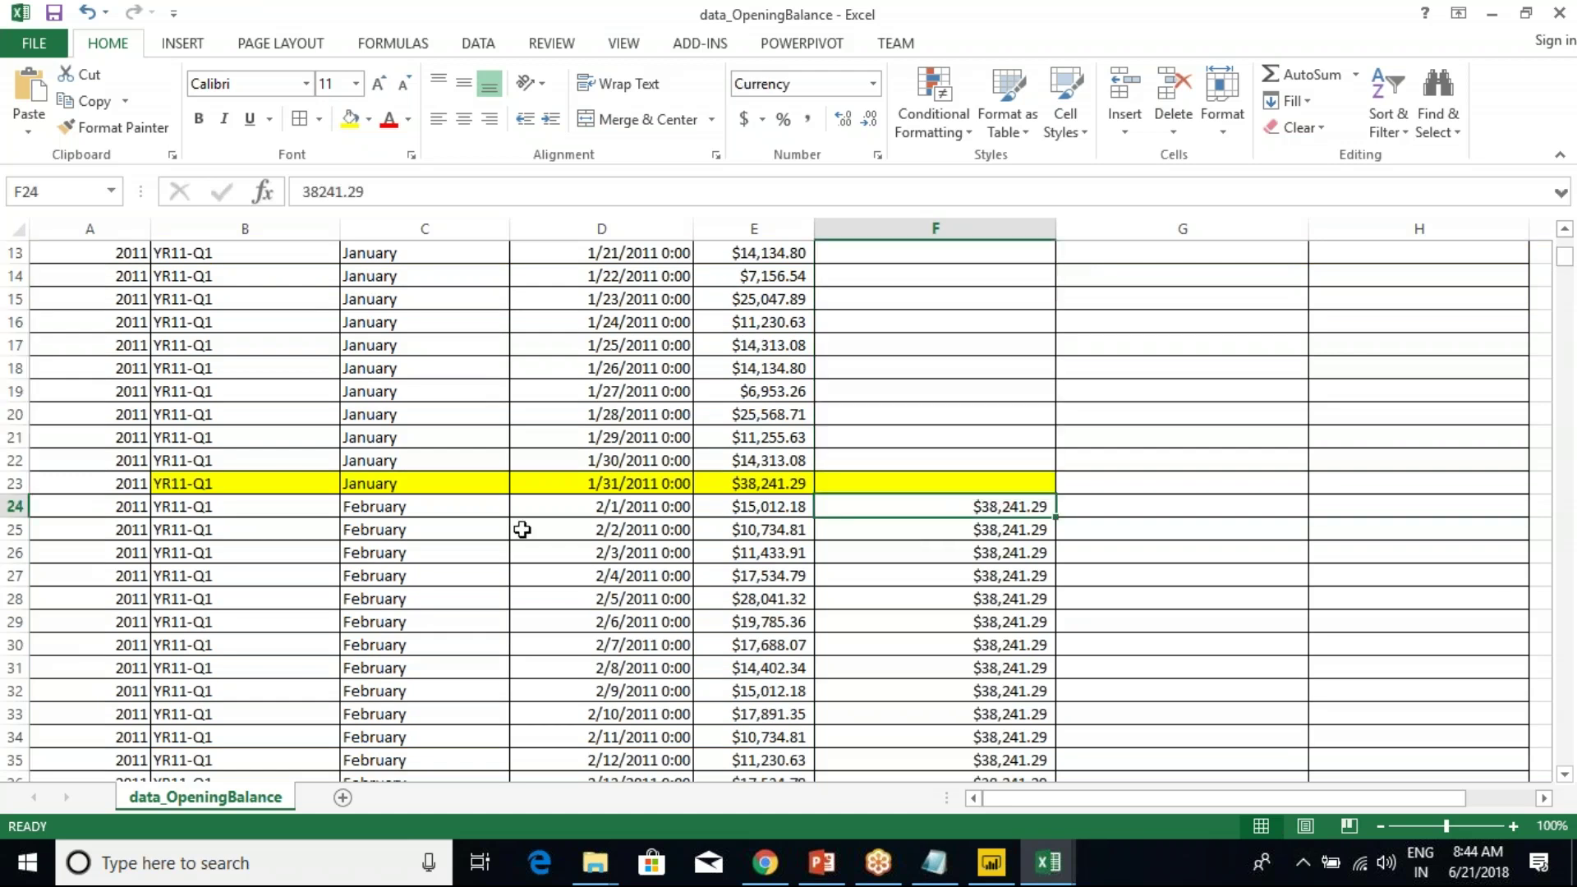
{"action": "left_click_drag", "start_coordinate": [397, 510], "coordinate": [724, 505]}
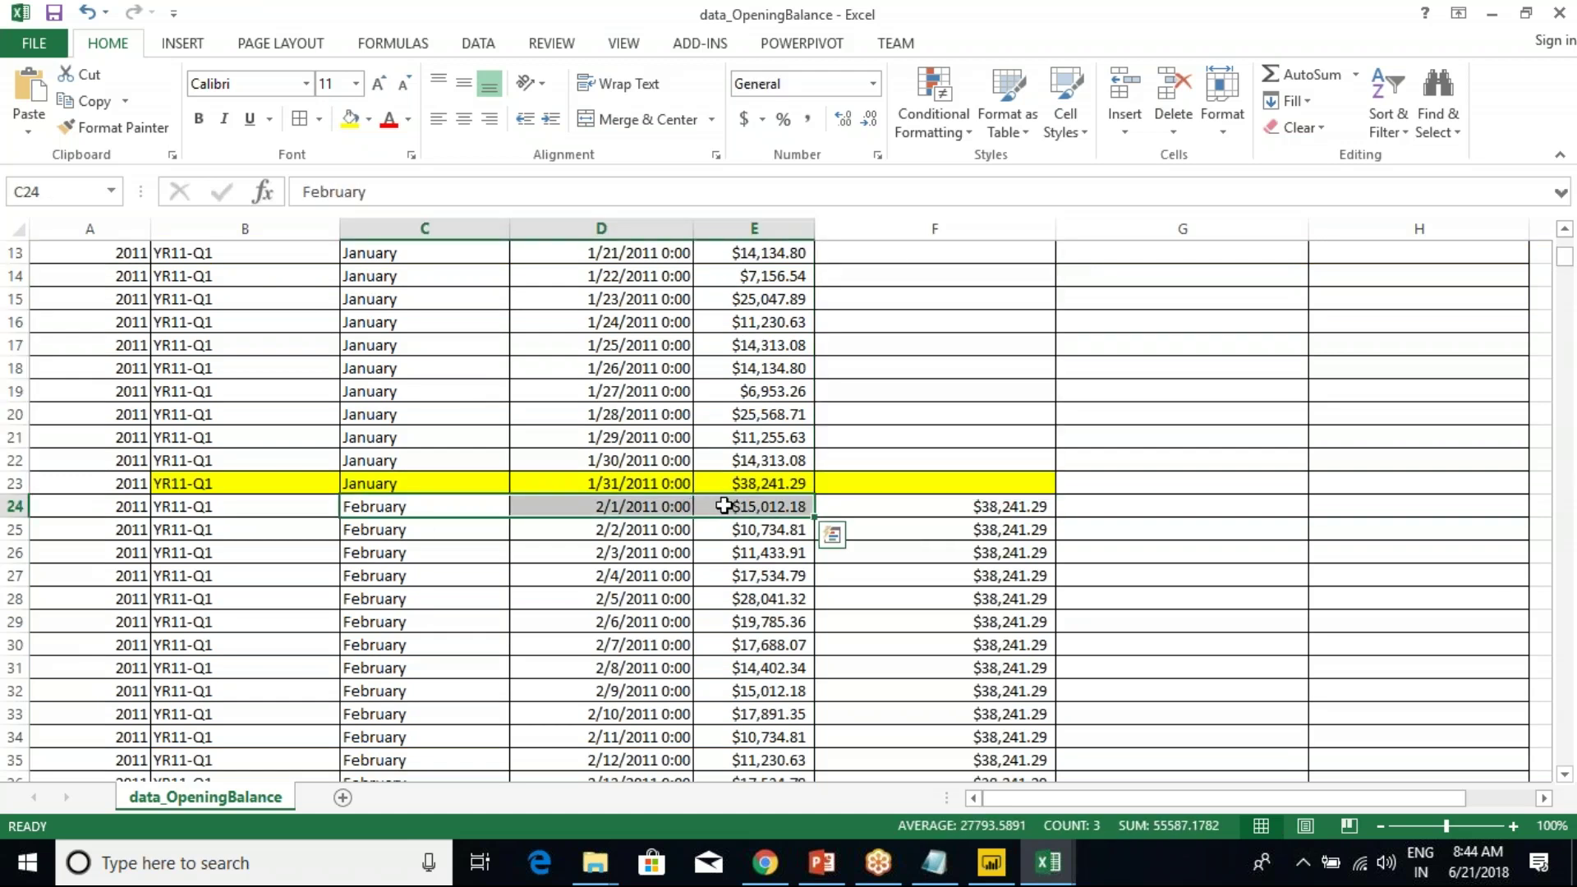
{"action": "left_click", "coordinate": [876, 508]}
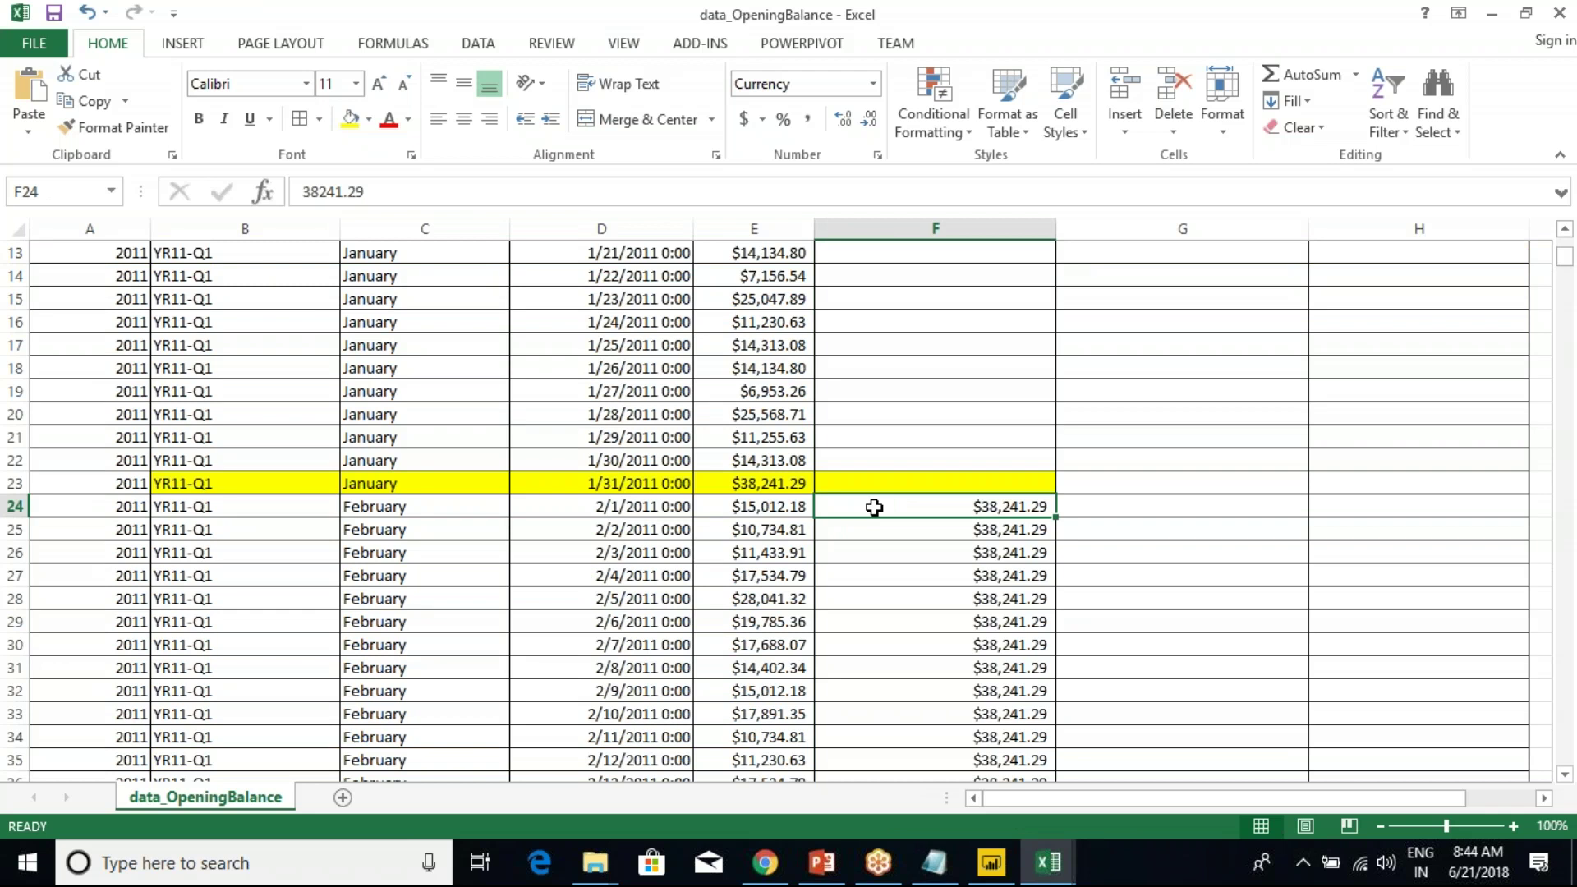
{"action": "left_click_drag", "start_coordinate": [362, 512], "coordinate": [708, 503]}
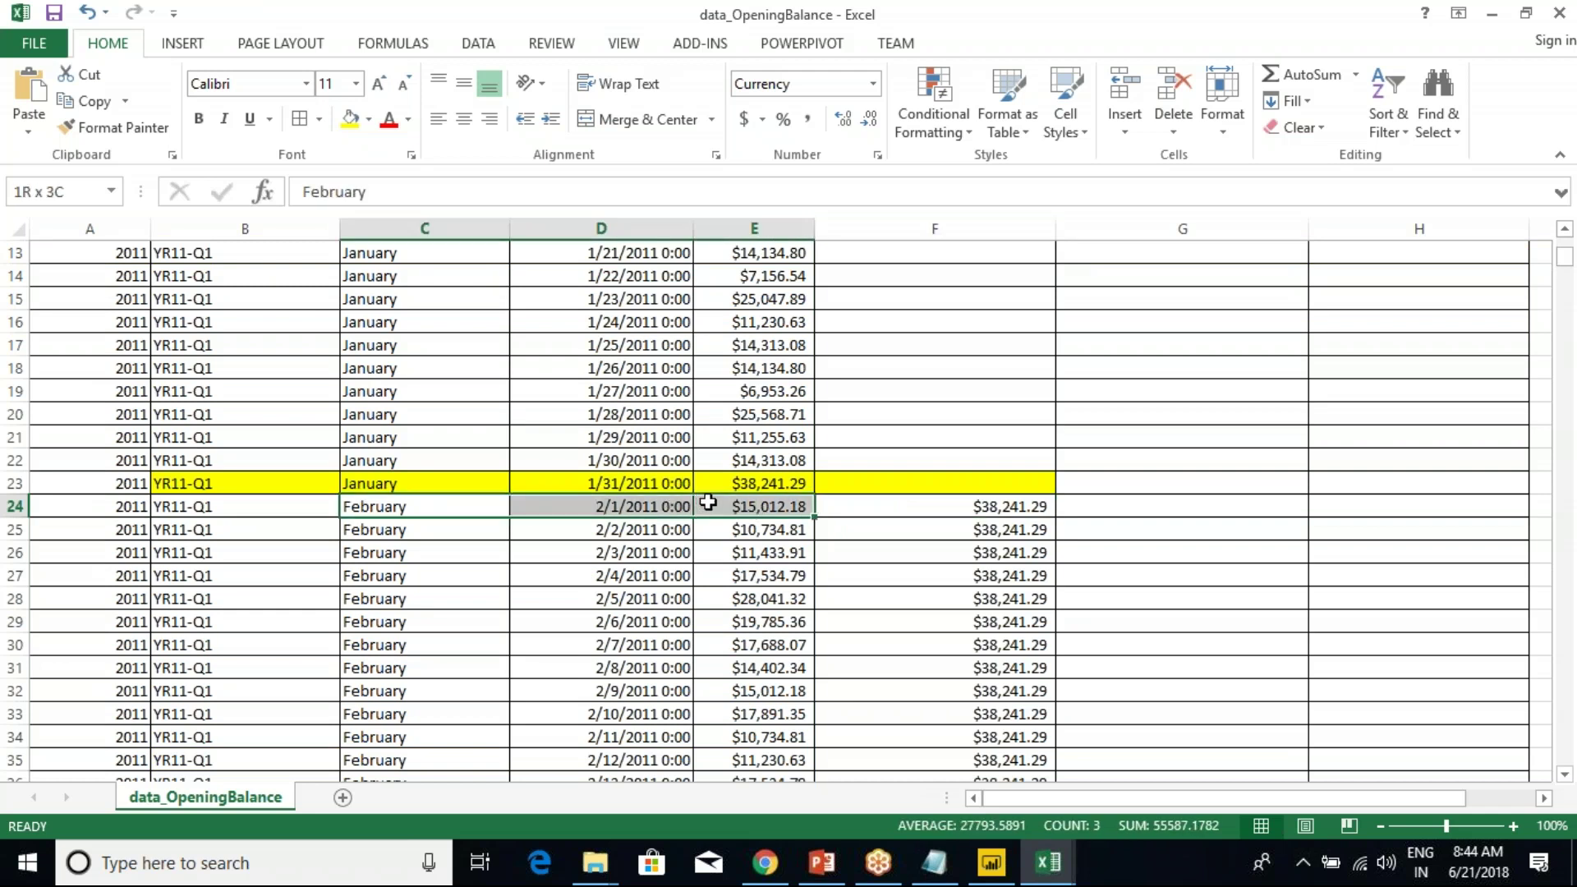
Fill the February 1 month opening balance in F24 with yellow and clear the fill from B23:D23 and F23.
{"action": "left_click", "coordinate": [869, 514]}
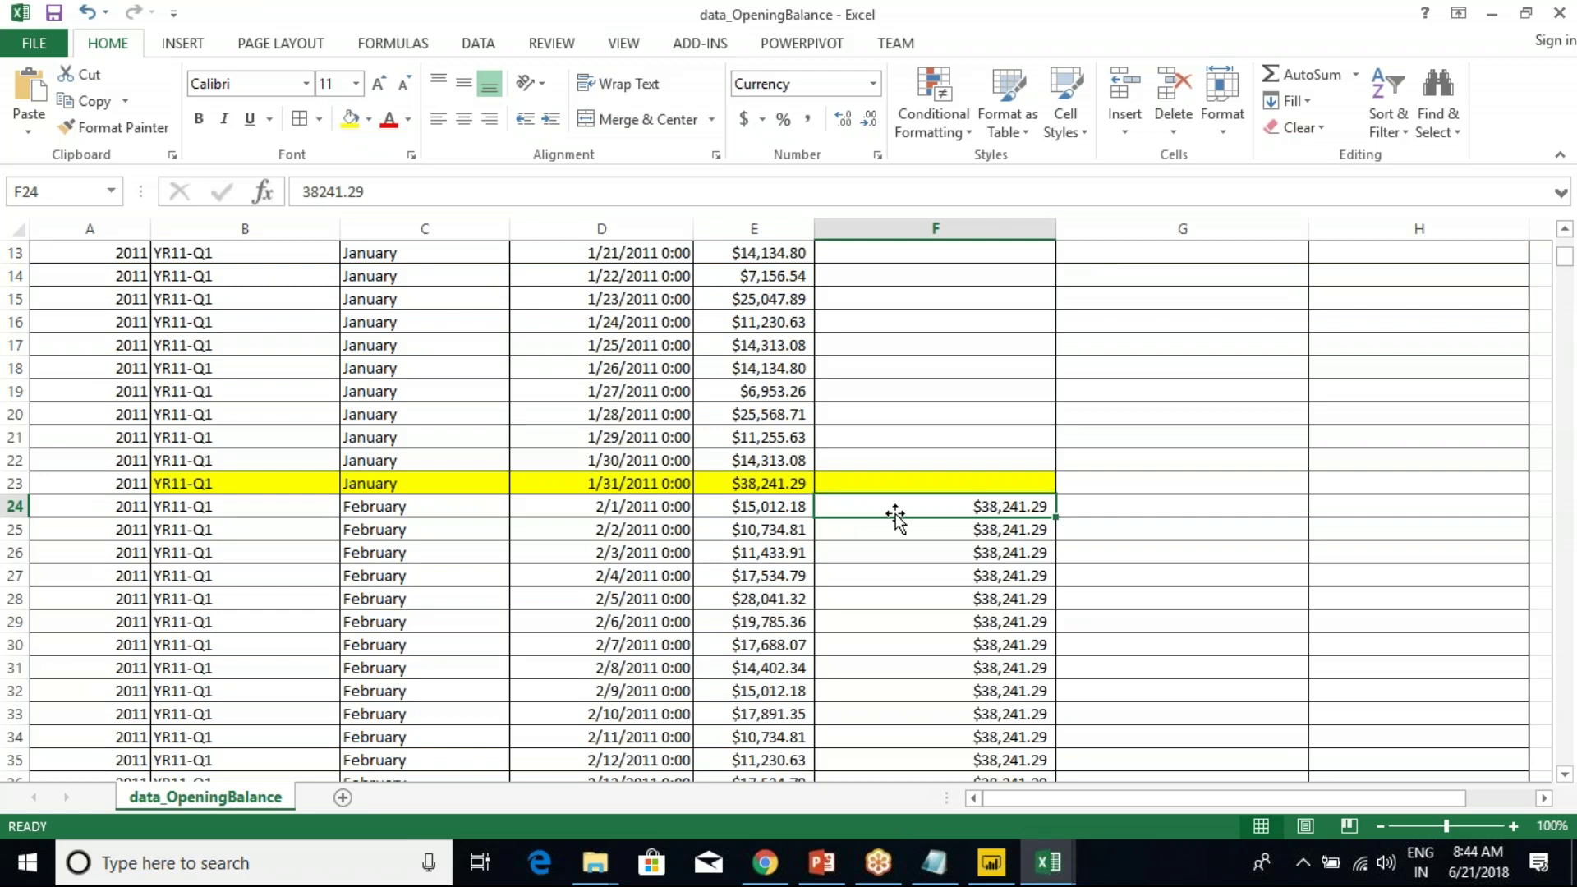
{"action": "left_click", "coordinate": [351, 119]}
{"action": "left_click", "coordinate": [530, 491]}
{"action": "left_click_drag", "start_coordinate": [530, 493], "coordinate": [253, 489]}
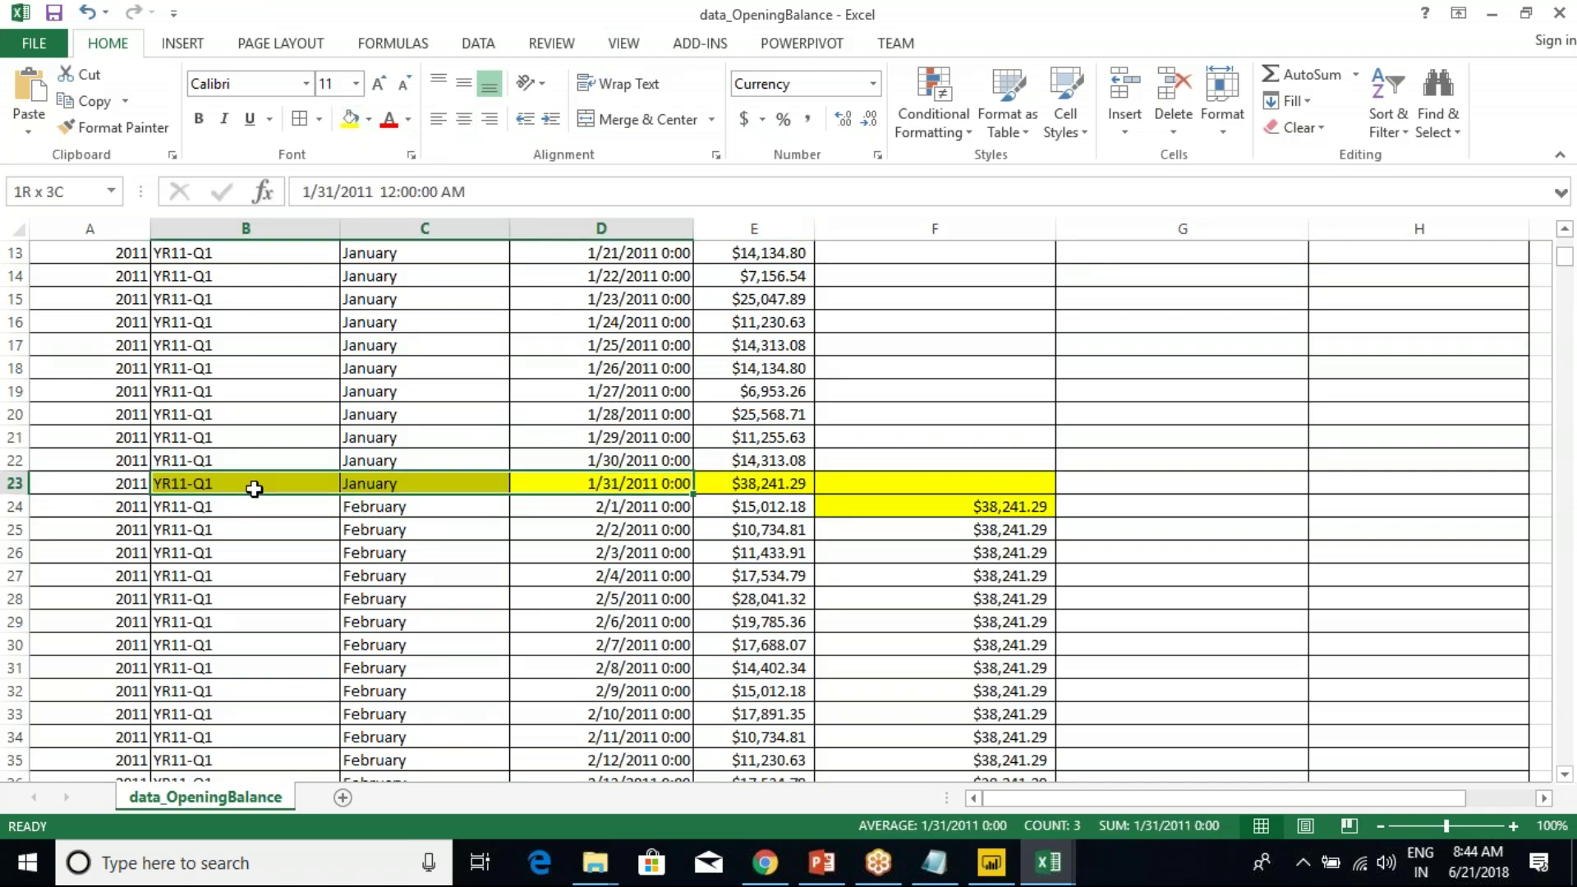
{"action": "left_click", "coordinate": [369, 119]}
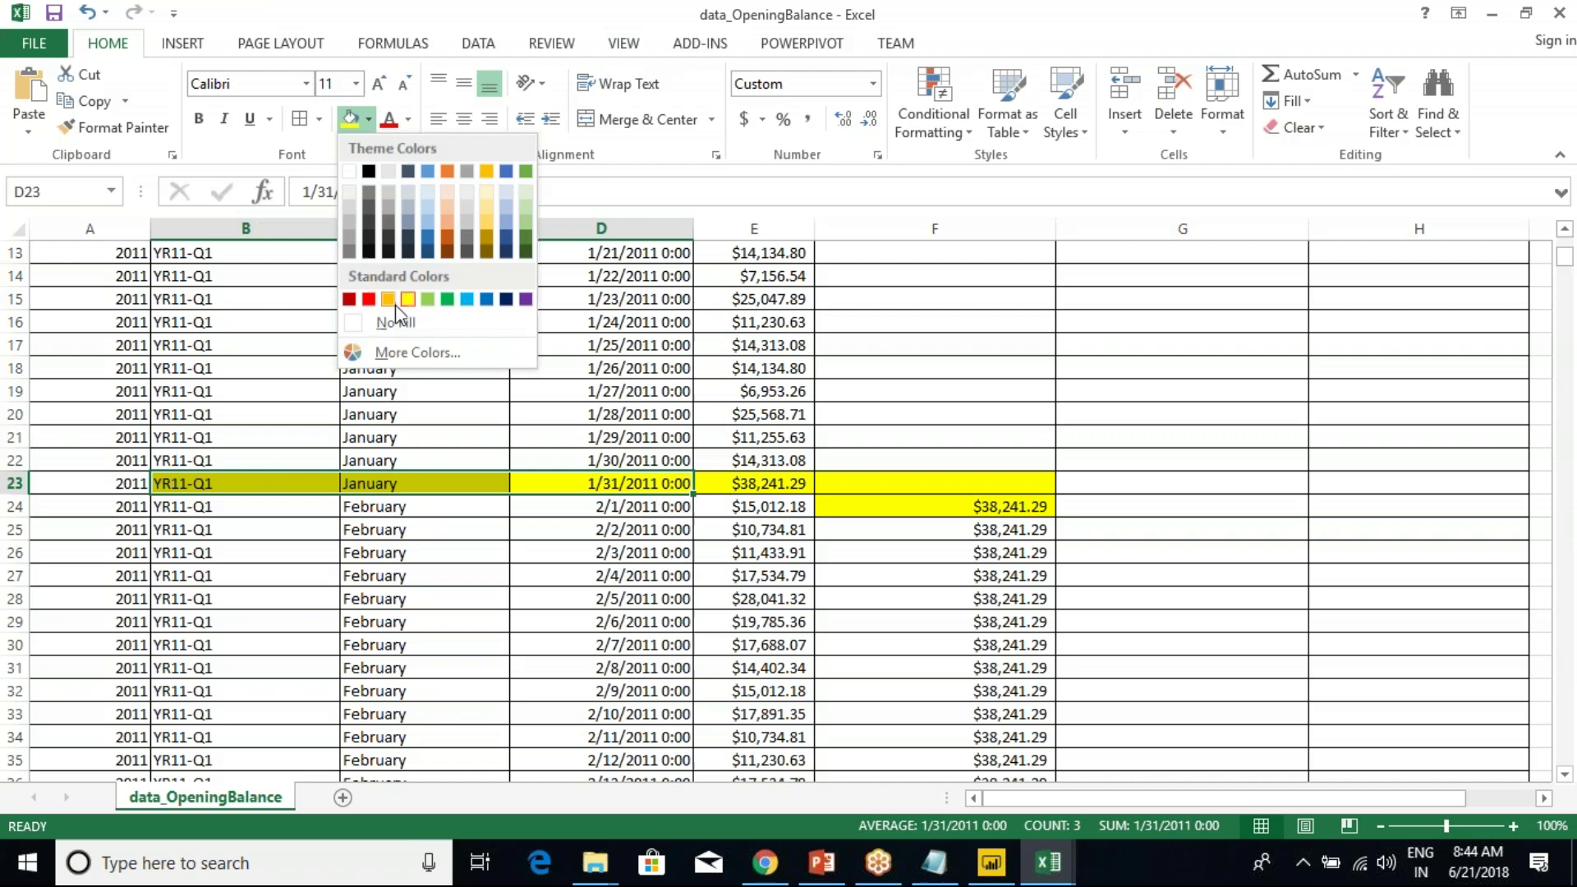
{"action": "left_click", "coordinate": [388, 319]}
{"action": "left_click", "coordinate": [914, 487]}
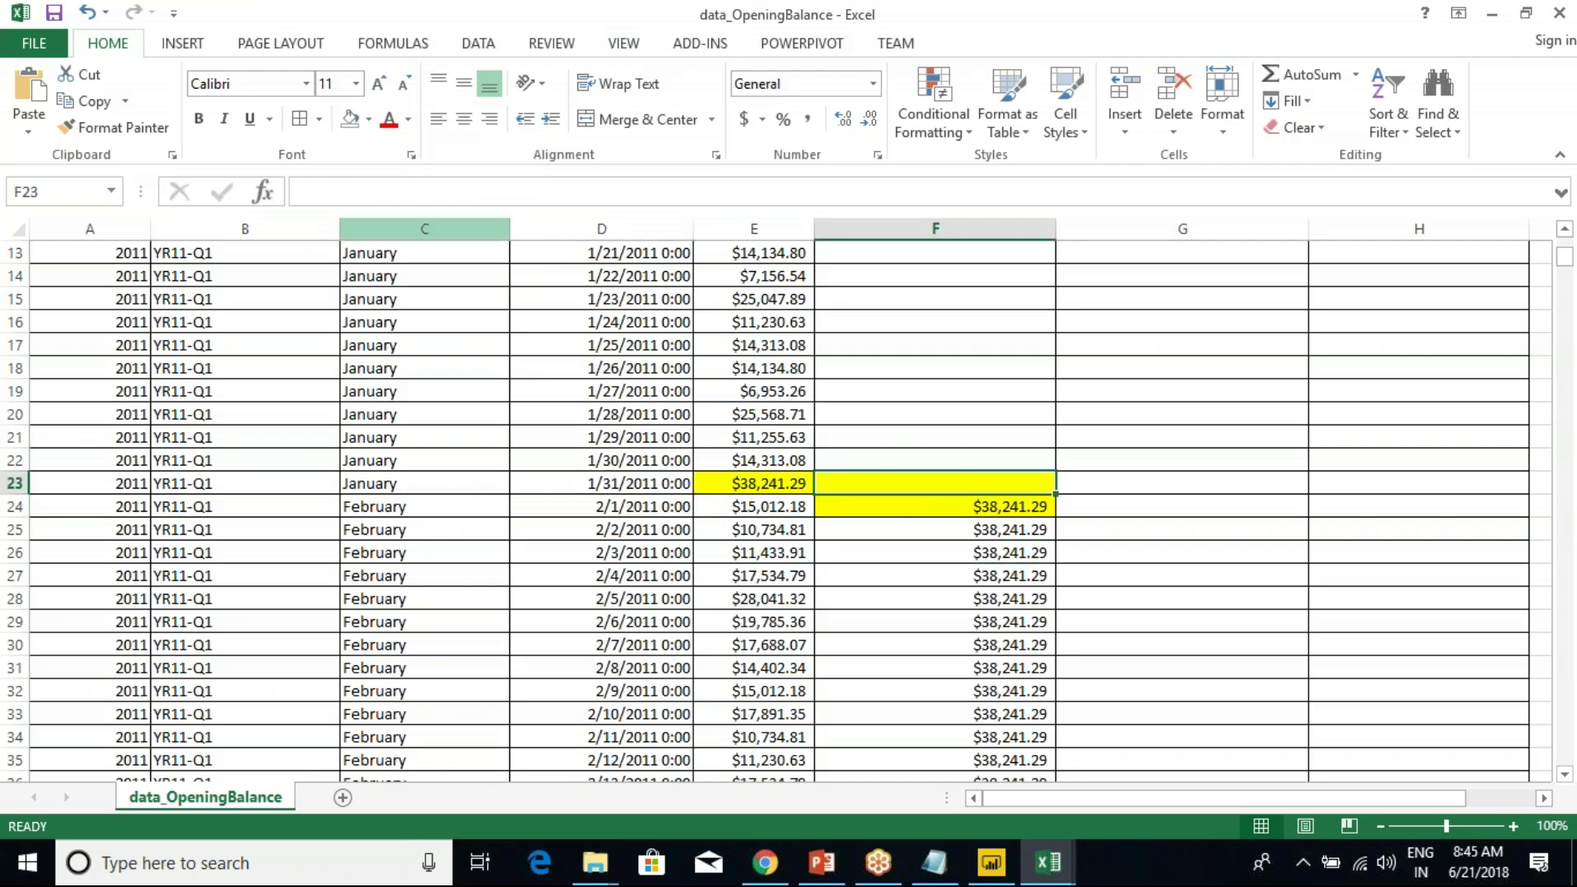
{"action": "left_click", "coordinate": [353, 119]}
{"action": "left_click", "coordinate": [920, 575]}
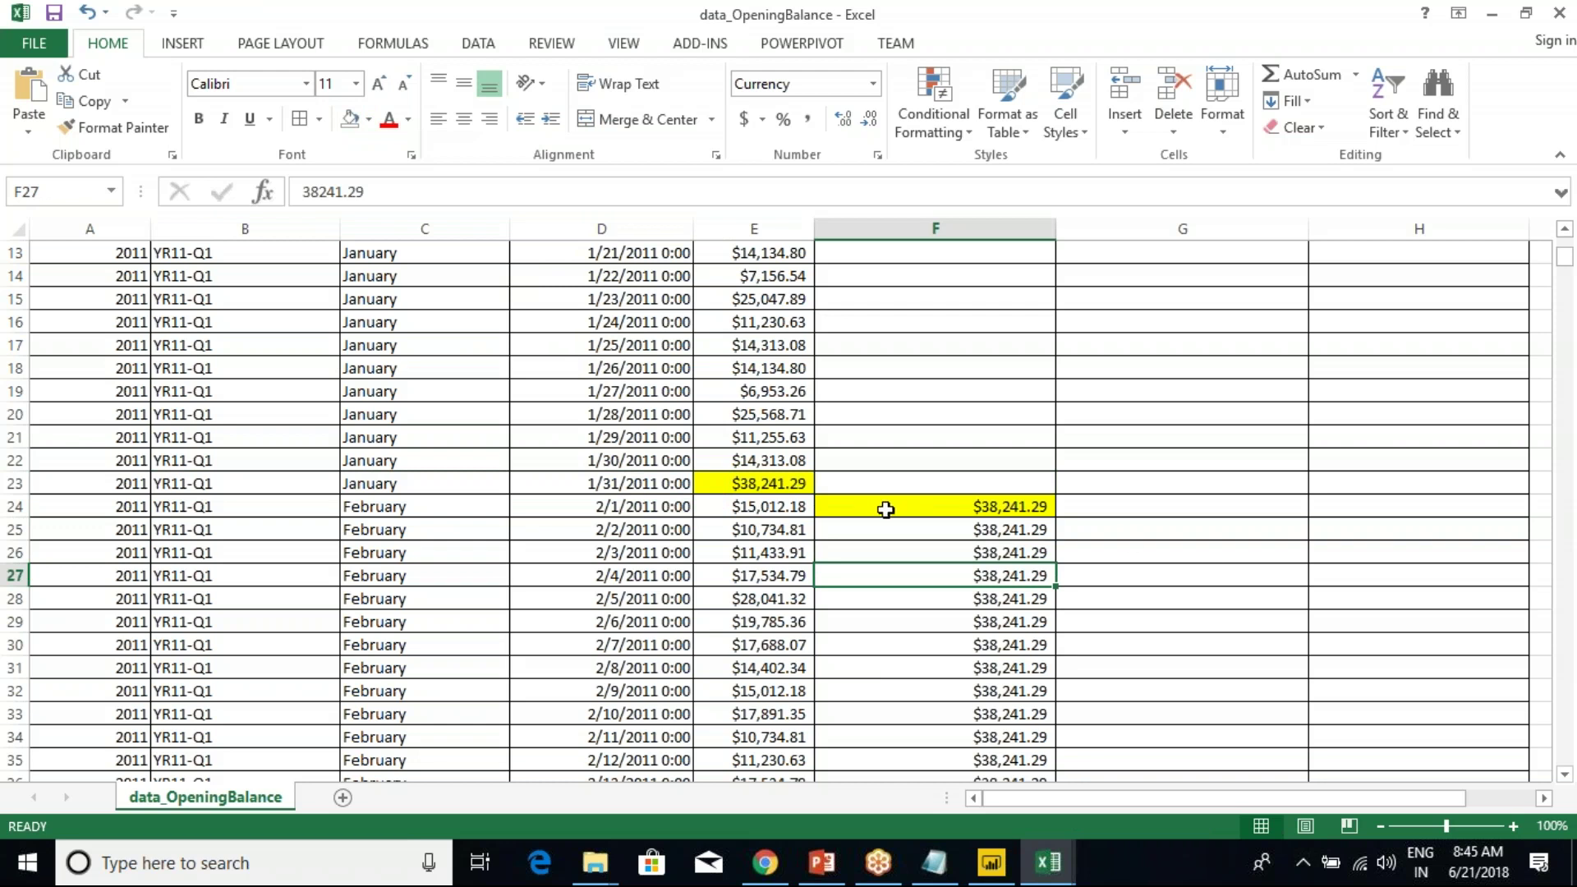
{"action": "left_click_drag", "start_coordinate": [403, 507], "coordinate": [612, 506]}
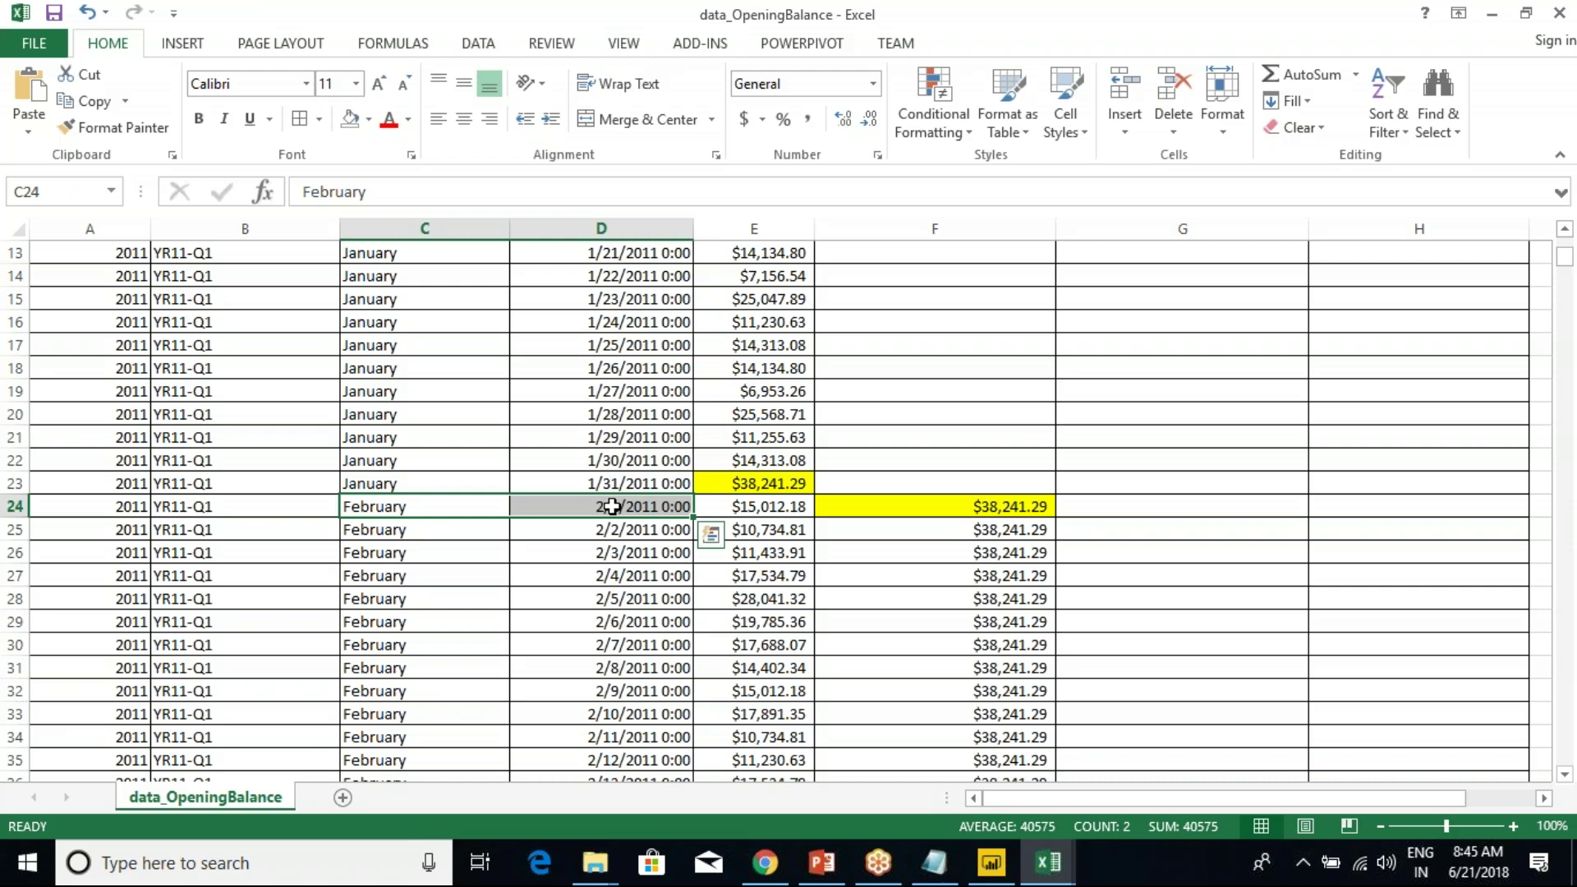
{"action": "left_click", "coordinate": [757, 511]}
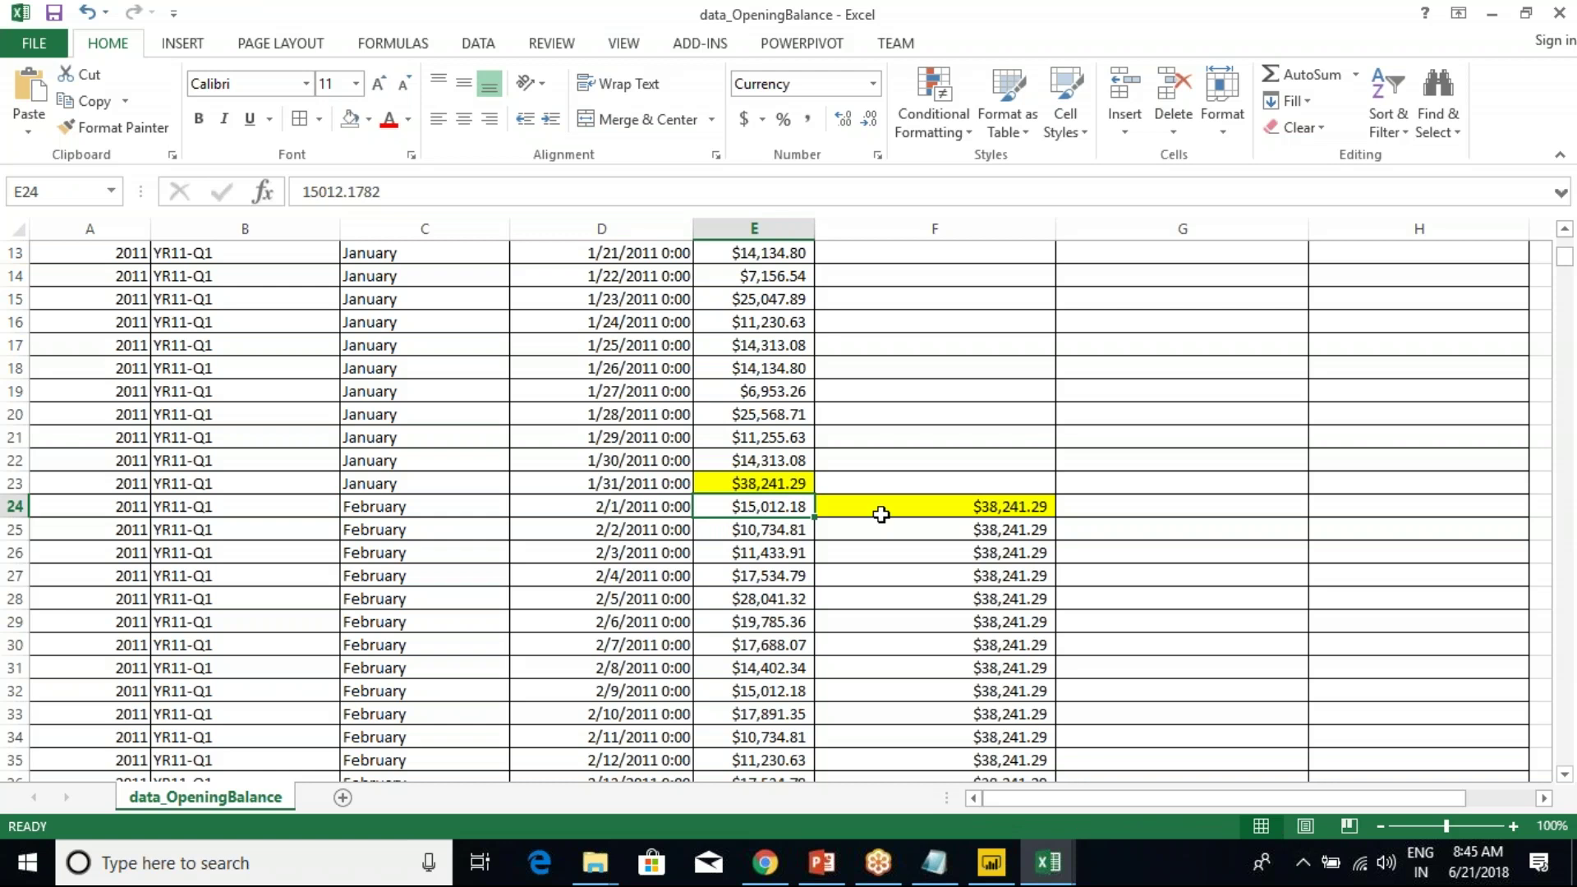
{"action": "left_click", "coordinate": [741, 486]}
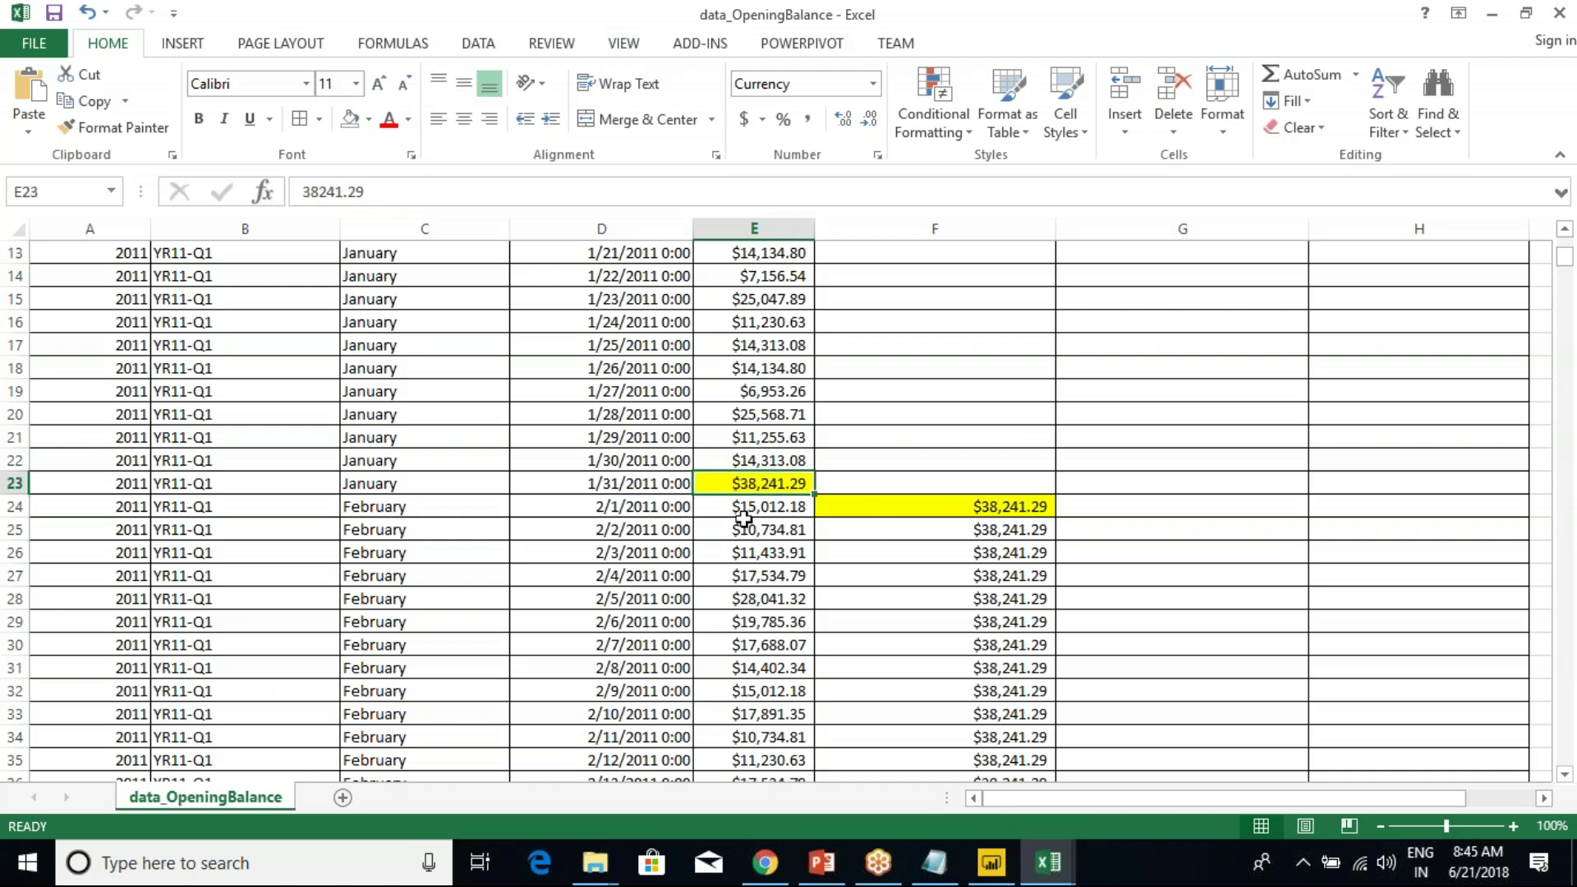
{"action": "left_click", "coordinate": [838, 514]}
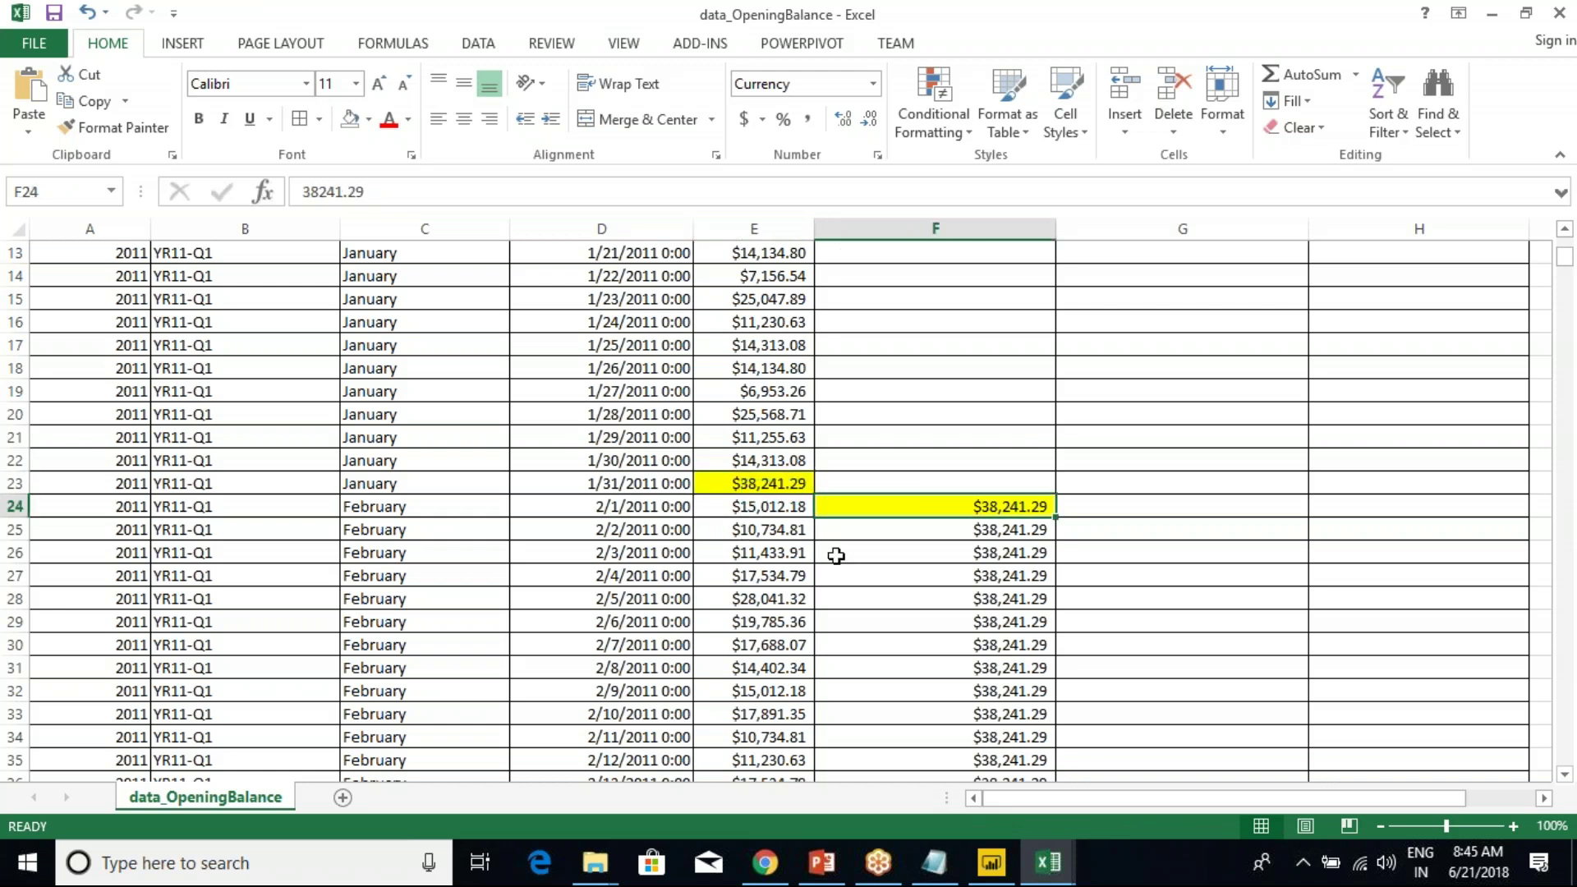
Fill the February 28 sales amount in E51 and the March 1 month opening balance in F52 with yellow.
{"action": "scroll", "coordinate": [833, 586], "scroll_direction": "down", "scroll_amount": 8}
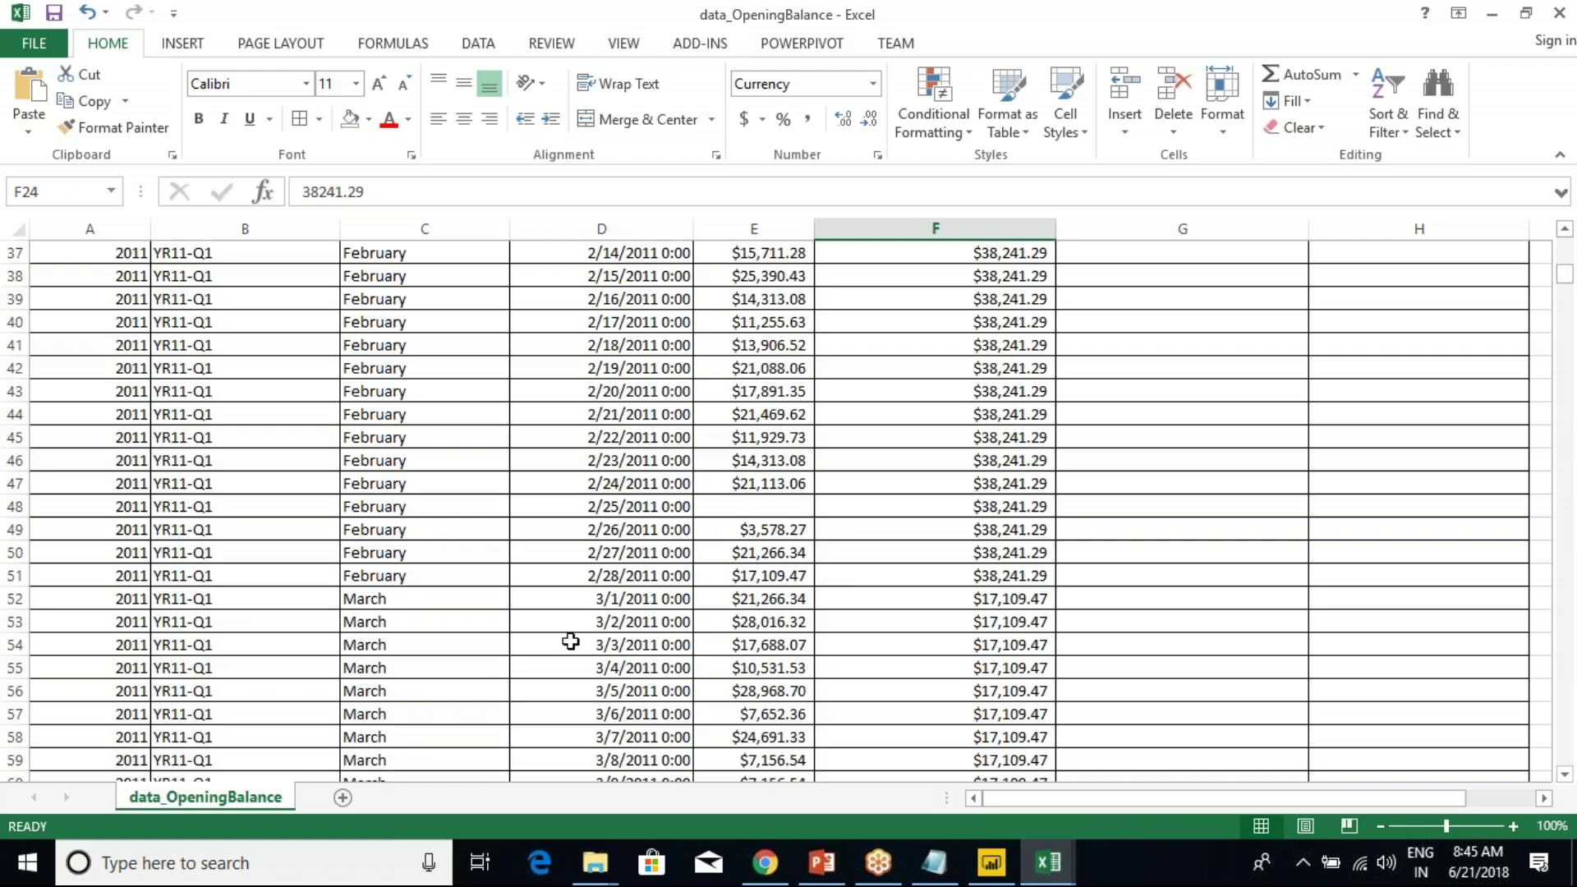
{"action": "left_click", "coordinate": [770, 582]}
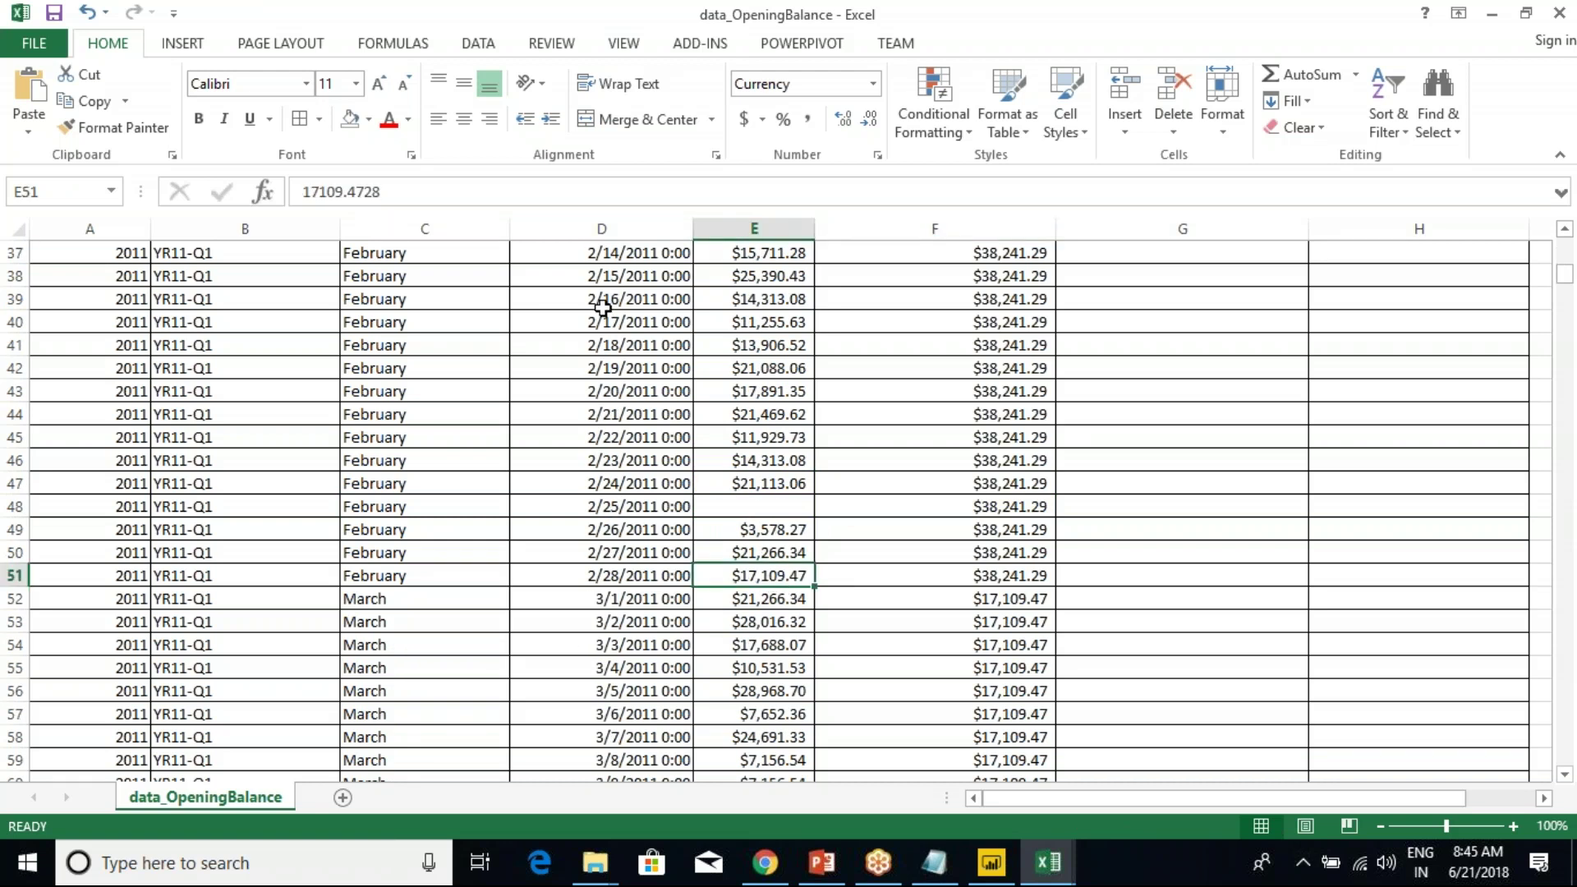
{"action": "left_click", "coordinate": [369, 119]}
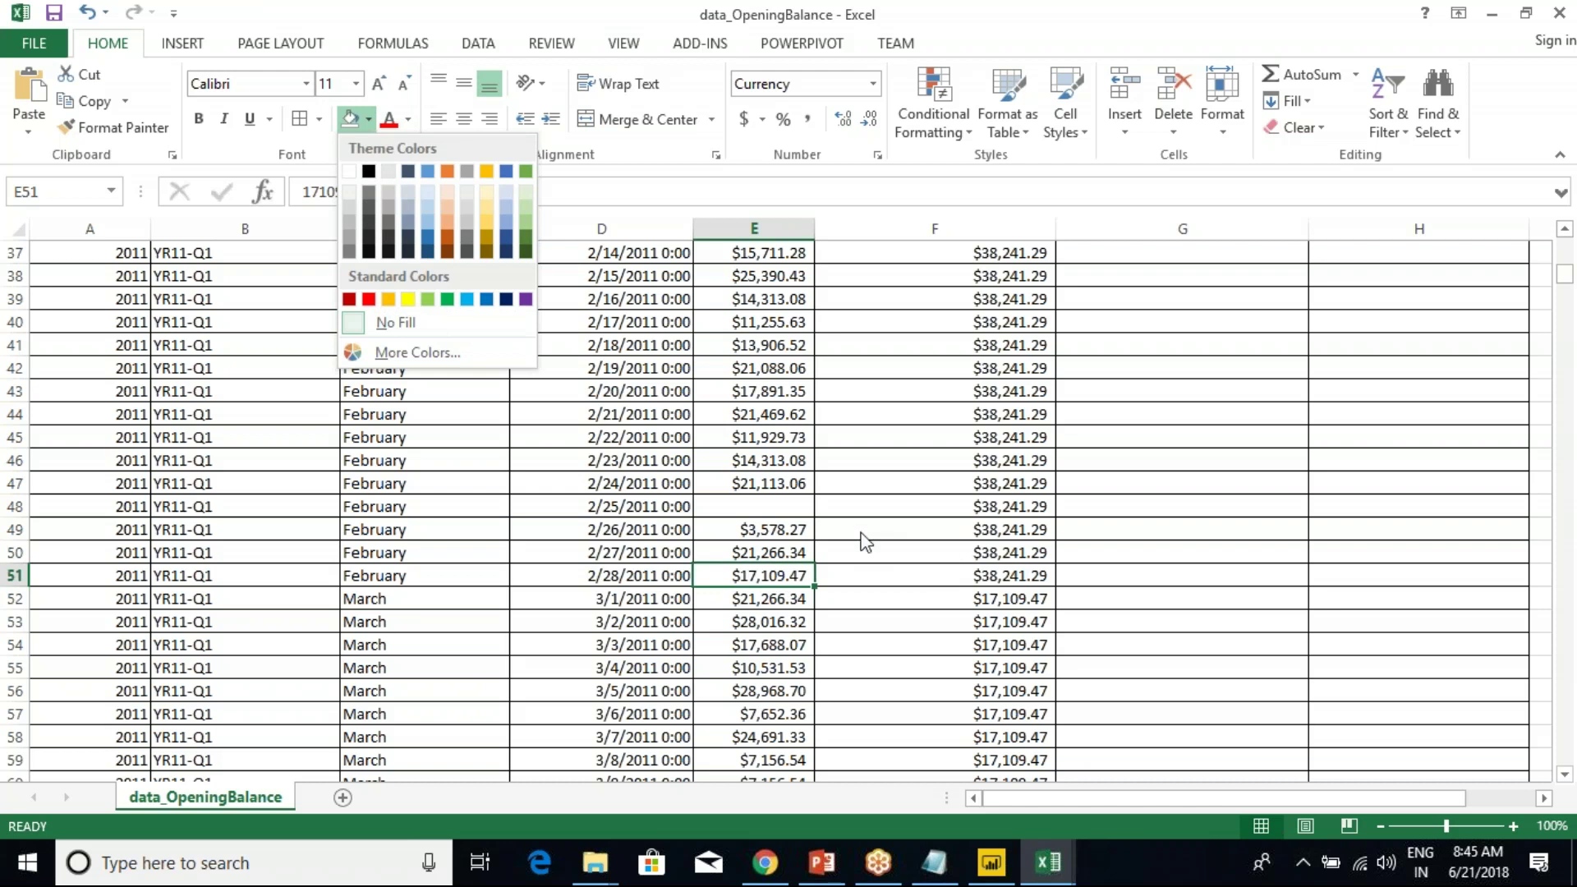
{"action": "left_click", "coordinate": [408, 299]}
{"action": "left_click", "coordinate": [1008, 598]}
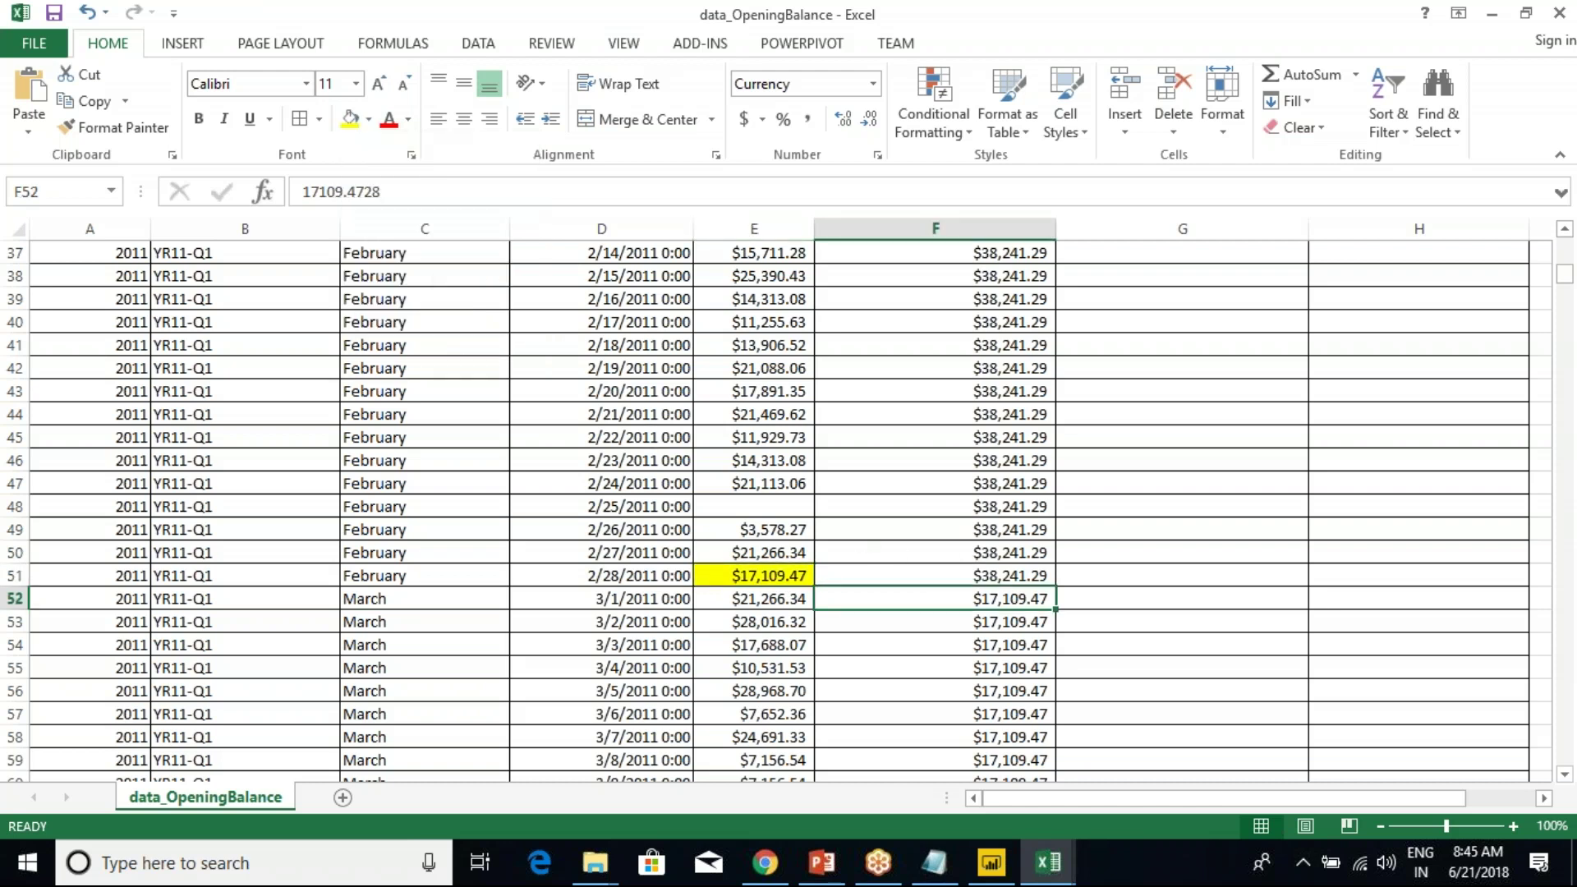
{"action": "key", "text": "F4"}
{"action": "left_click", "coordinate": [978, 391]}
Freeze the top row of the sheet.
{"action": "key", "text": "ctrl+Home"}
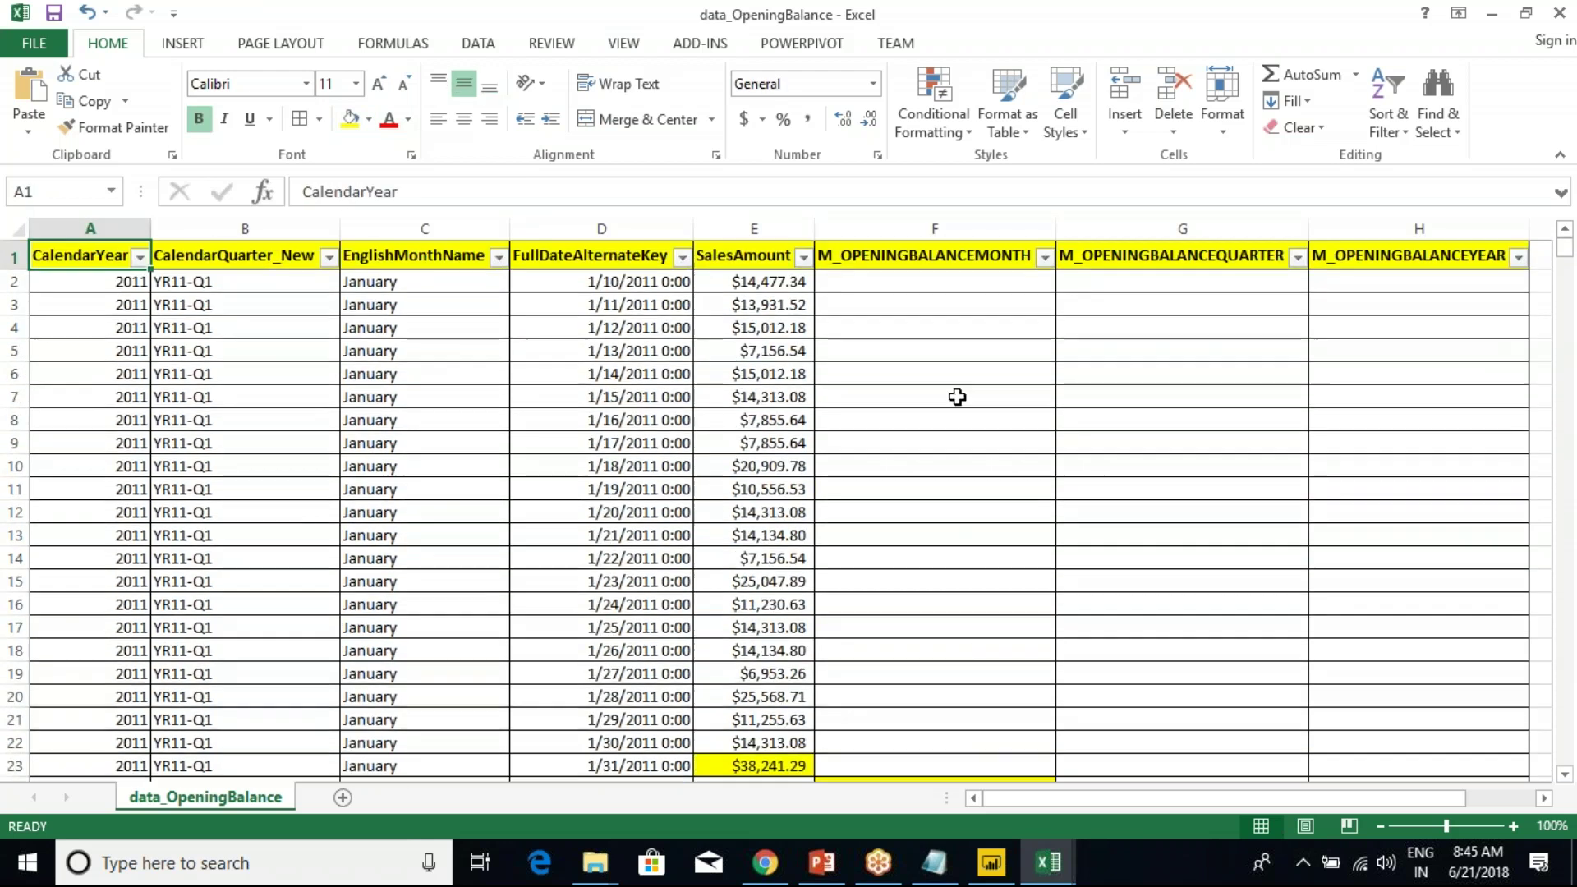
{"action": "left_click", "coordinate": [624, 43]}
{"action": "left_click", "coordinate": [749, 115]}
{"action": "left_click", "coordinate": [821, 220]}
{"action": "left_click", "coordinate": [917, 447]}
Compare the highlighted February and March month opening balances with the last sales amount of each previous month, continuing down to April.
{"action": "scroll", "coordinate": [952, 402], "scroll_direction": "down", "scroll_amount": 7}
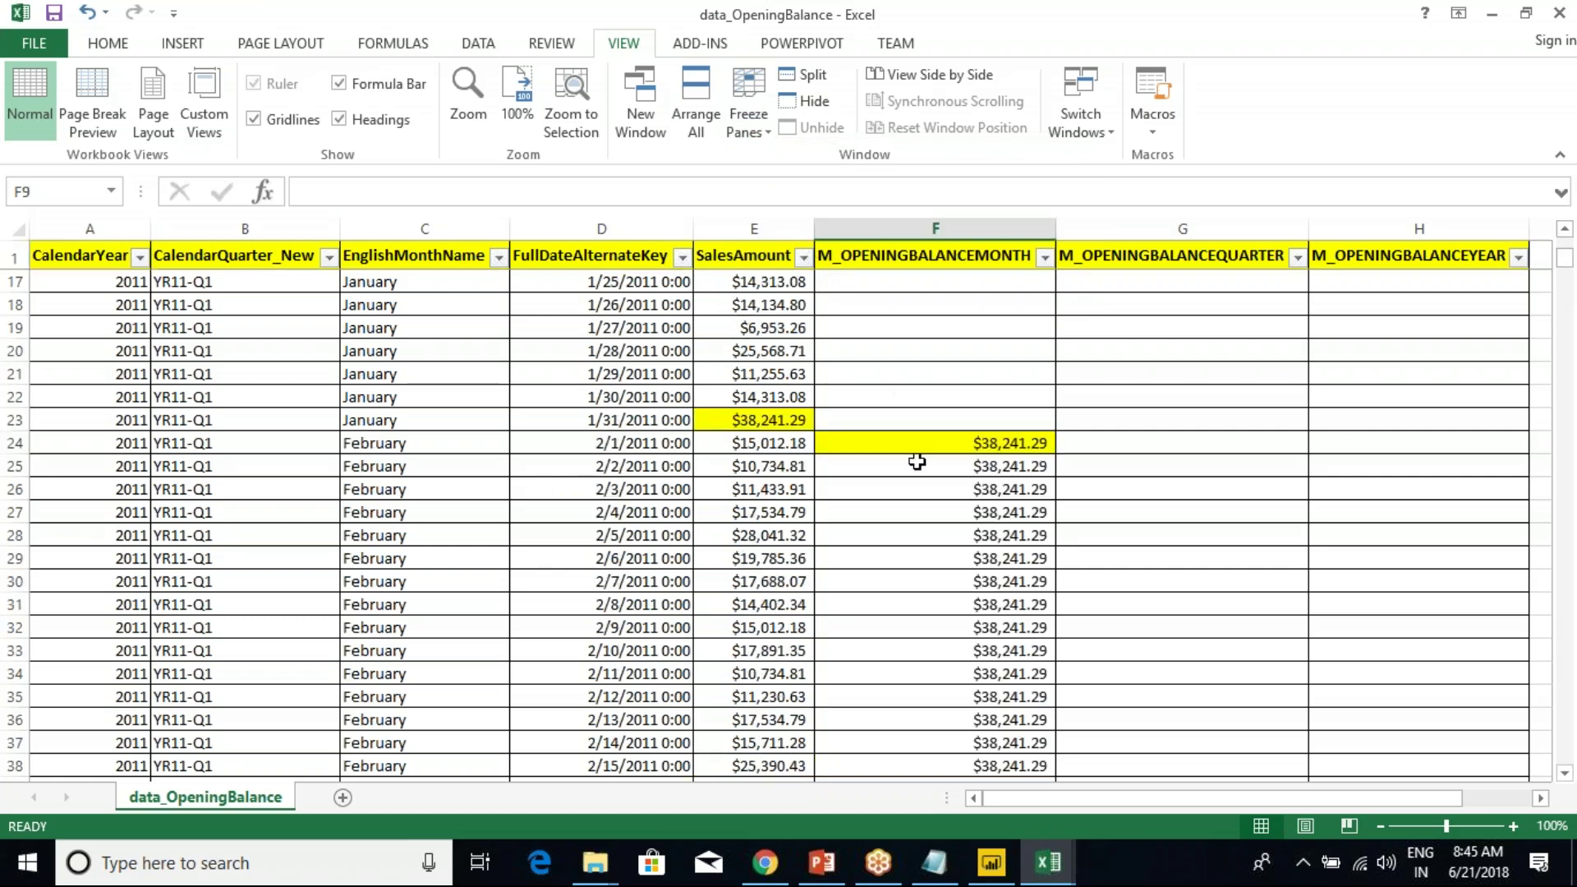
{"action": "scroll", "coordinate": [954, 395], "scroll_direction": "up", "scroll_amount": 1}
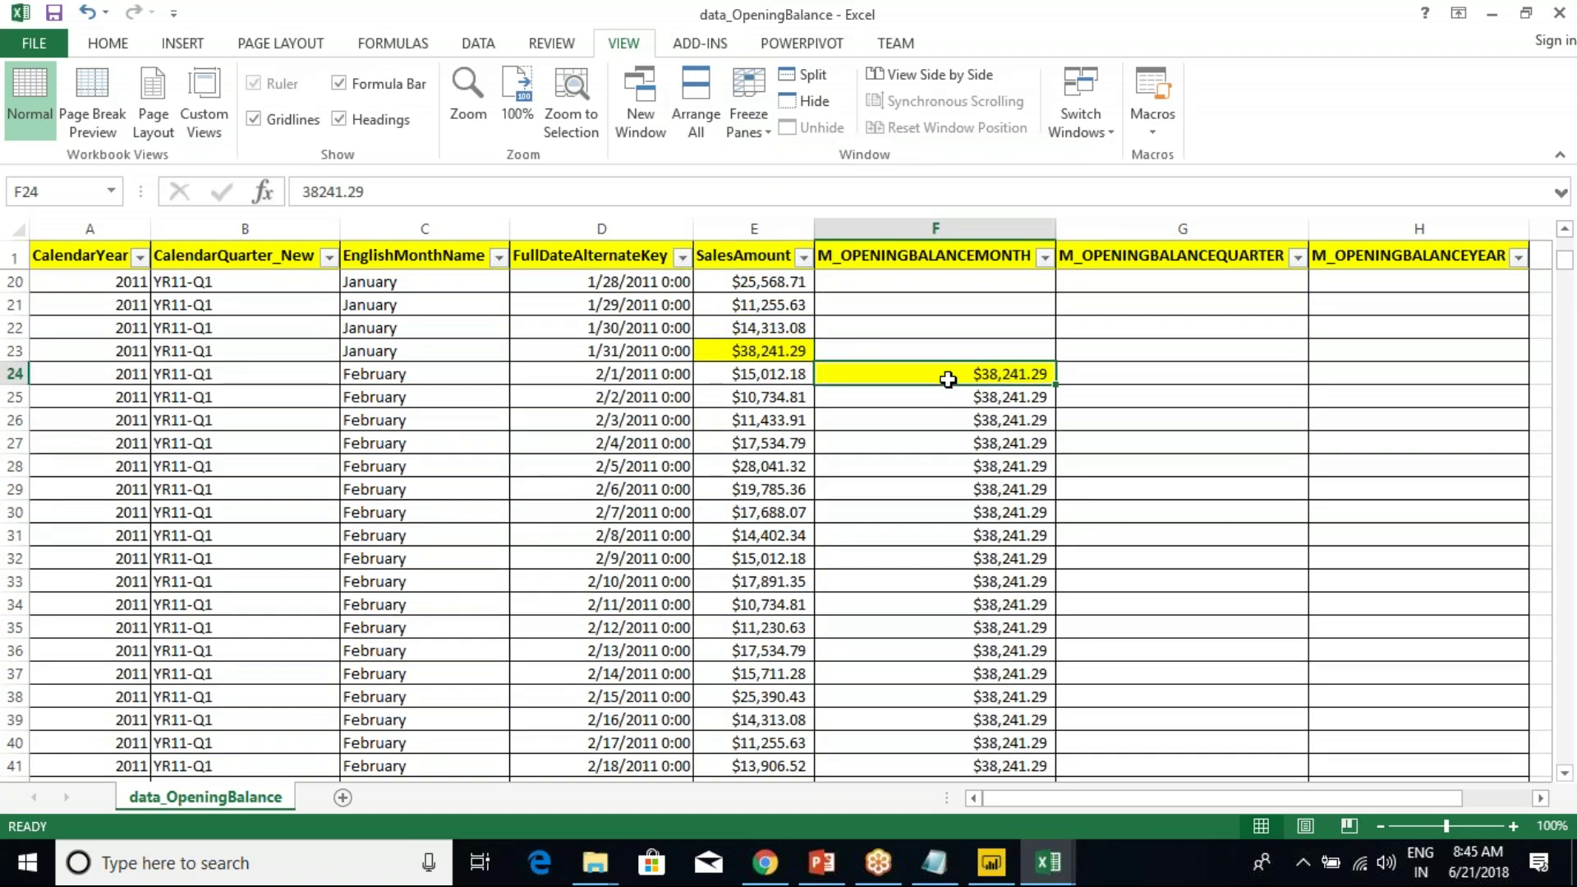
{"action": "left_click", "coordinate": [410, 376]}
{"action": "left_click_drag", "start_coordinate": [411, 375], "coordinate": [889, 377]}
{"action": "left_click", "coordinate": [767, 350]}
{"action": "scroll", "coordinate": [944, 520], "scroll_direction": "down", "scroll_amount": 8}
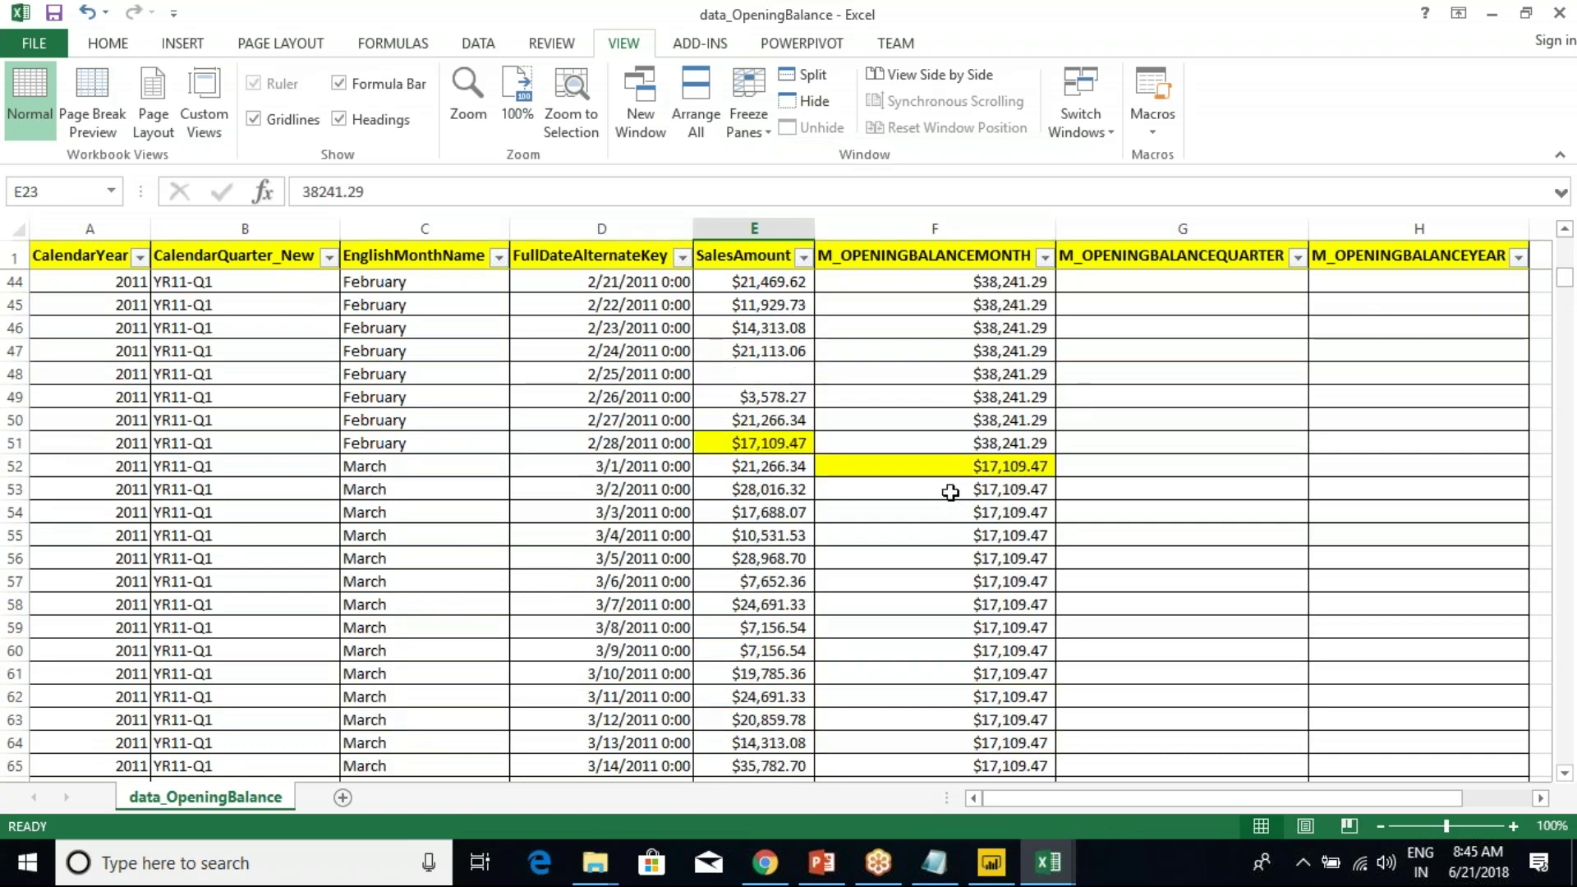
{"action": "left_click", "coordinate": [948, 471]}
{"action": "left_click_drag", "start_coordinate": [458, 466], "coordinate": [848, 468]}
{"action": "left_click", "coordinate": [909, 468]}
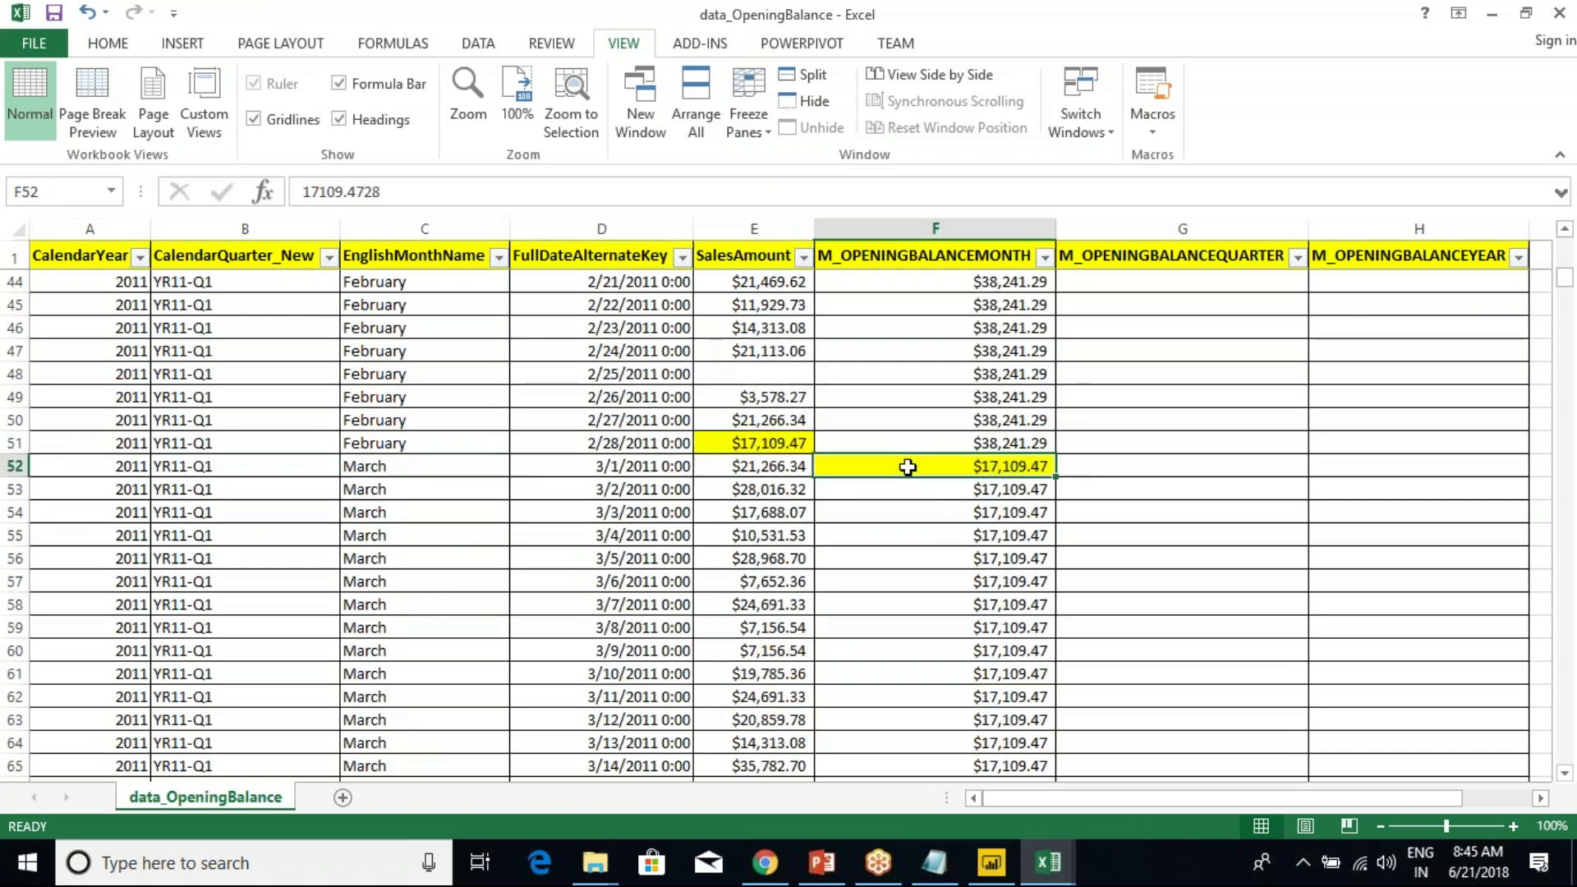
{"action": "left_click", "coordinate": [783, 443]}
{"action": "scroll", "coordinate": [867, 537], "scroll_direction": "down", "scroll_amount": 7}
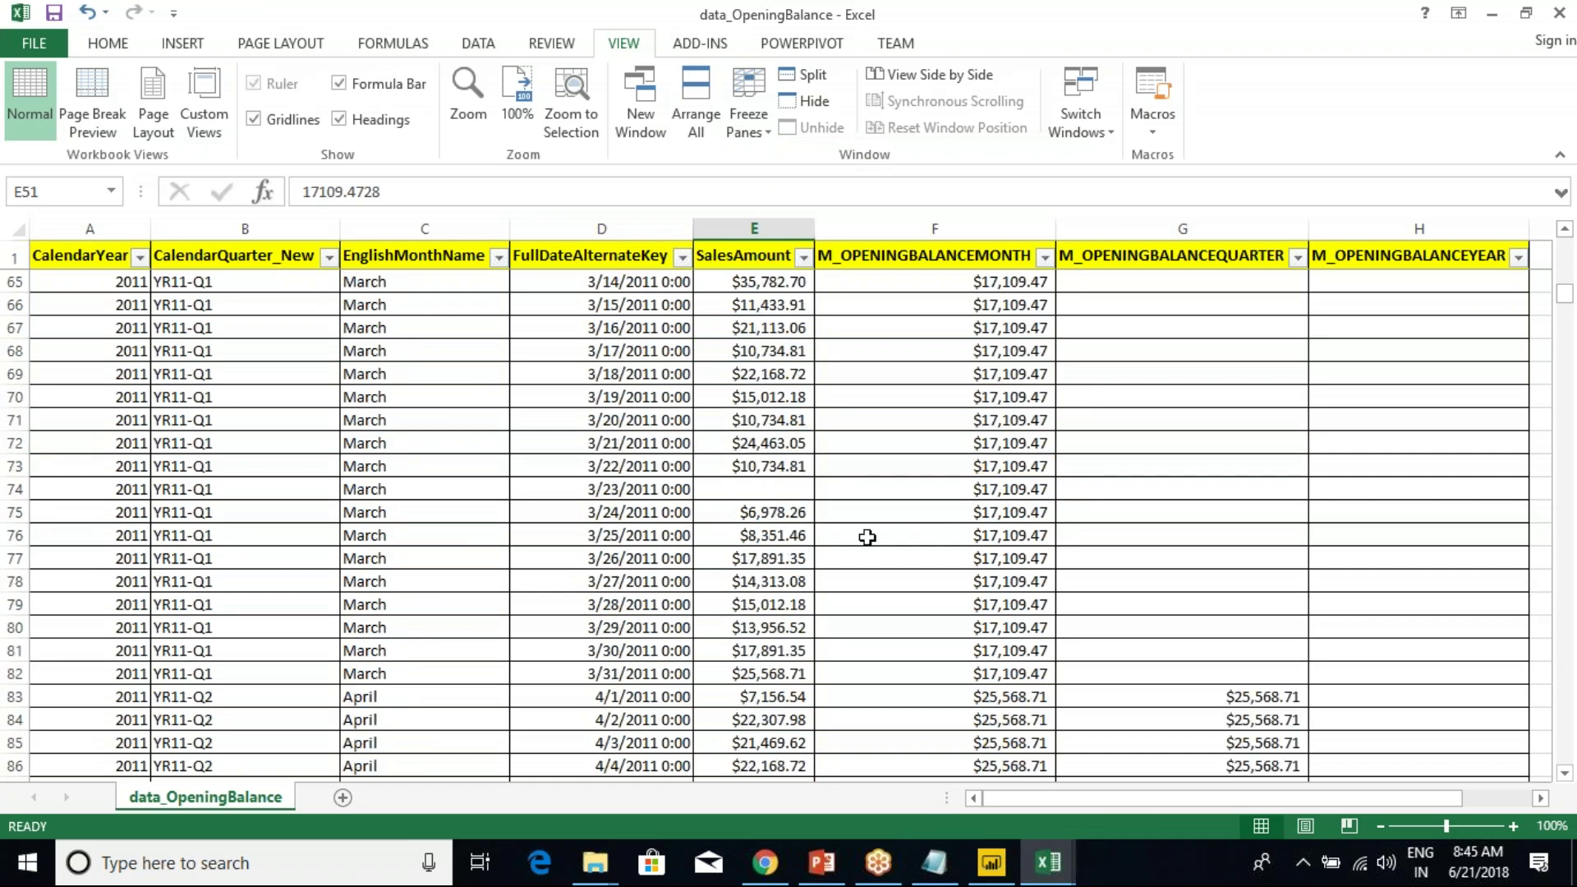
Examine the M_OPENINGBALANCEQUARTER column from the first January 2011 row down to the start of the second quarter in April.
{"action": "scroll", "coordinate": [867, 537], "scroll_direction": "up", "scroll_amount": 3}
{"action": "left_click", "coordinate": [867, 538]}
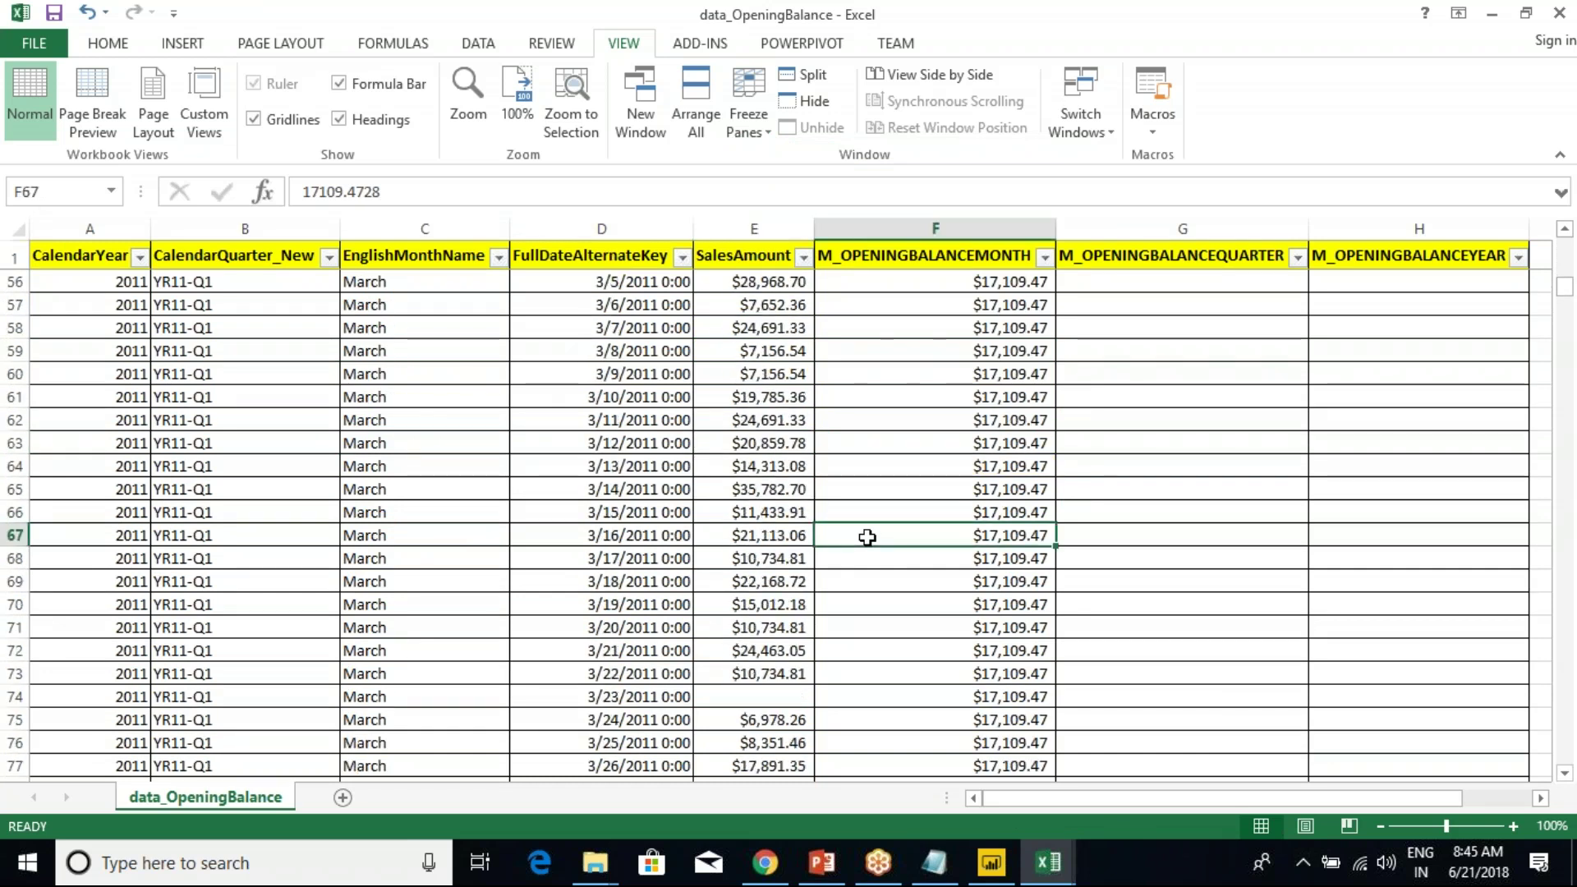
{"action": "key", "text": "ctrl+Home"}
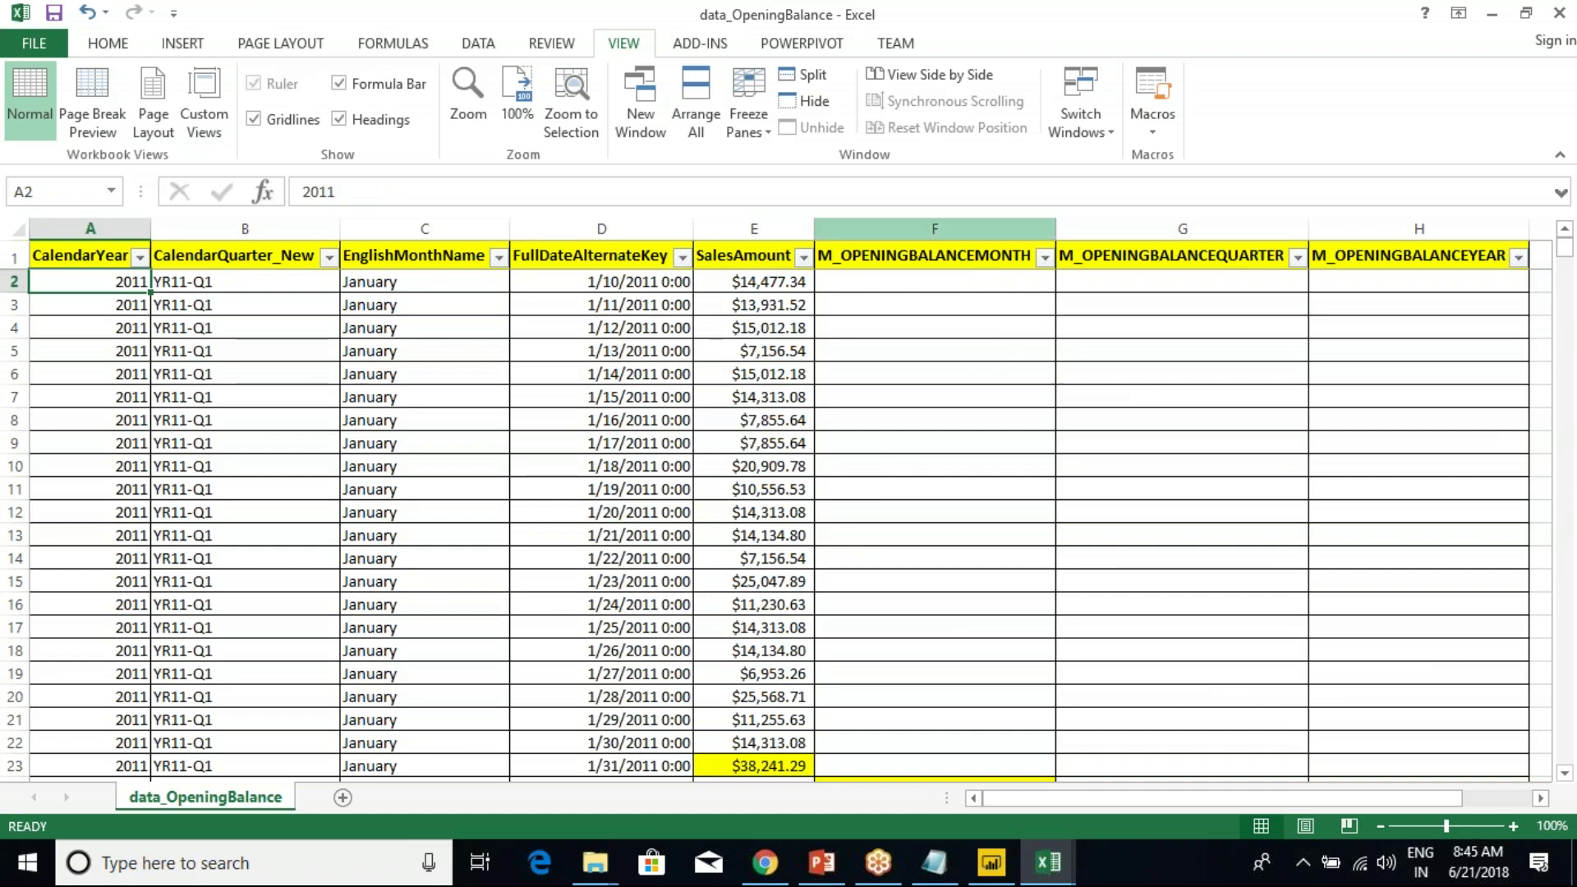
{"action": "left_click", "coordinate": [959, 229]}
{"action": "left_click", "coordinate": [932, 327]}
{"action": "left_click", "coordinate": [1168, 282]}
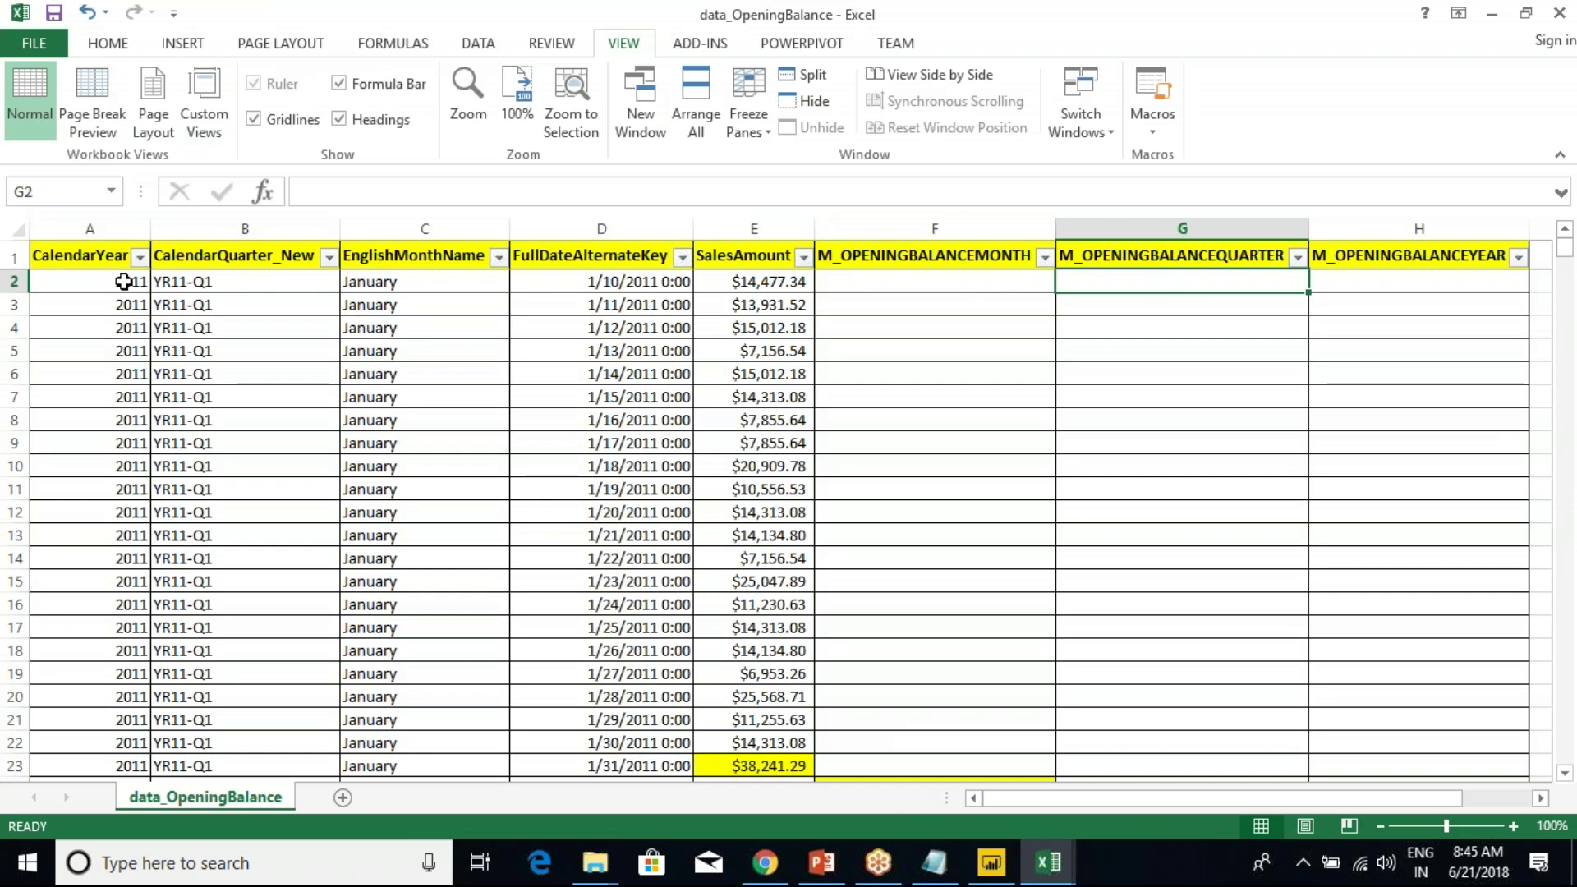
{"action": "left_click", "coordinate": [1182, 448]}
{"action": "mouse_move", "coordinate": [1166, 284]}
{"action": "left_mouse_down"}
{"action": "mouse_move", "coordinate": [1190, 304]}
{"action": "mouse_move", "coordinate": [1186, 285]}
{"action": "mouse_move", "coordinate": [1194, 658]}
{"action": "left_mouse_up"}
{"action": "scroll", "coordinate": [1194, 658], "scroll_direction": "down", "scroll_amount": 5}
{"action": "scroll", "coordinate": [1191, 662], "scroll_direction": "down", "scroll_amount": 16}
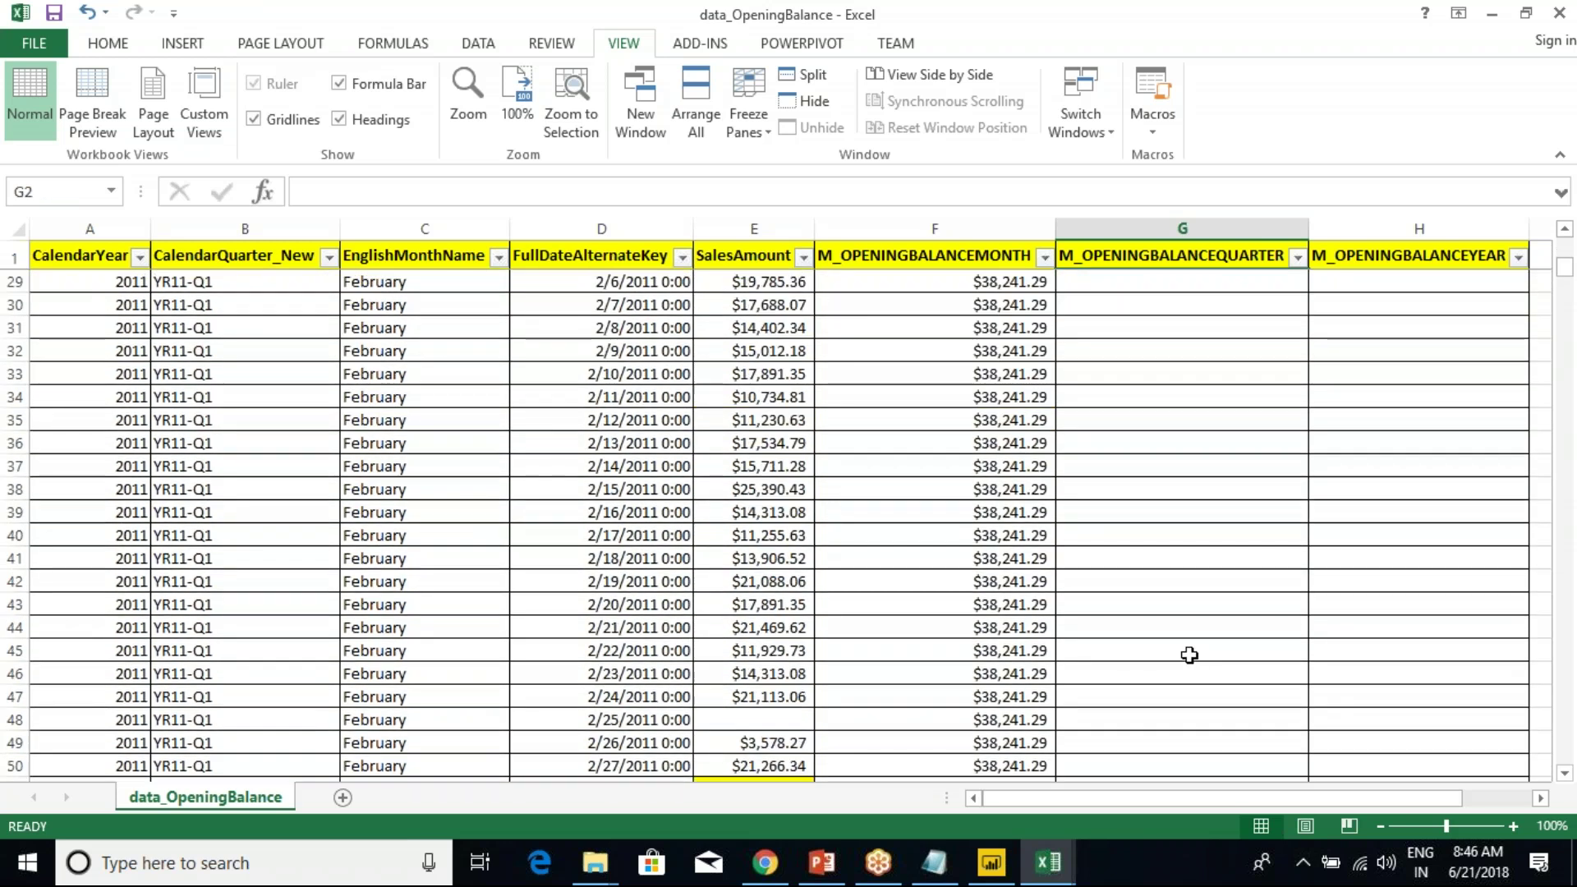
{"action": "scroll", "coordinate": [1189, 655], "scroll_direction": "down", "scroll_amount": 1}
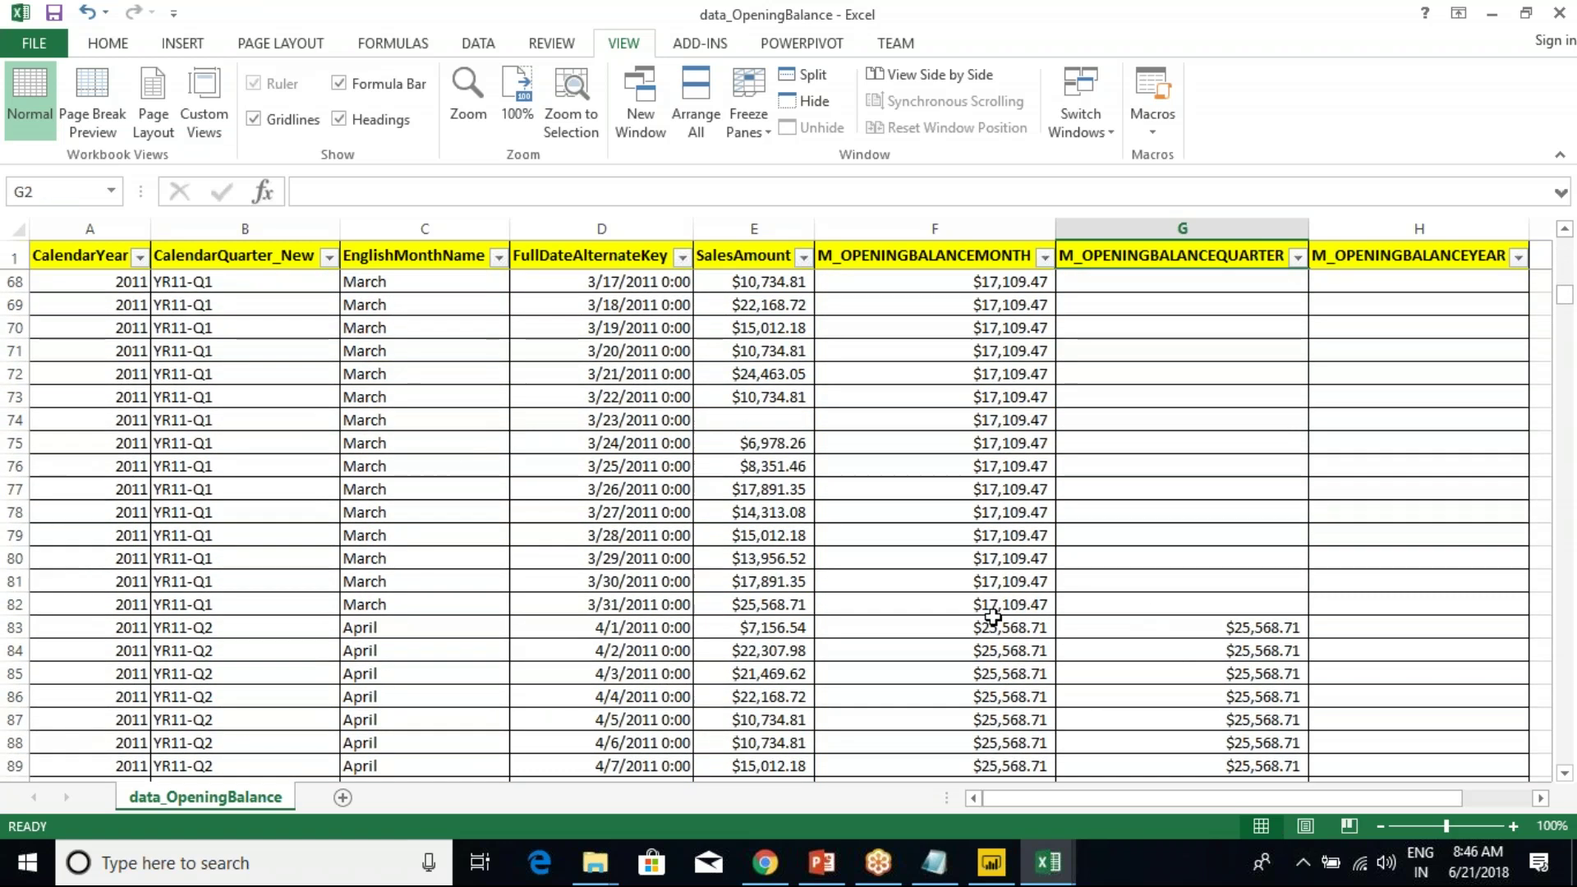
Fill the March 31, 2011 sales amount in E82 with yellow.
{"action": "left_click_drag", "start_coordinate": [344, 607], "coordinate": [756, 605]}
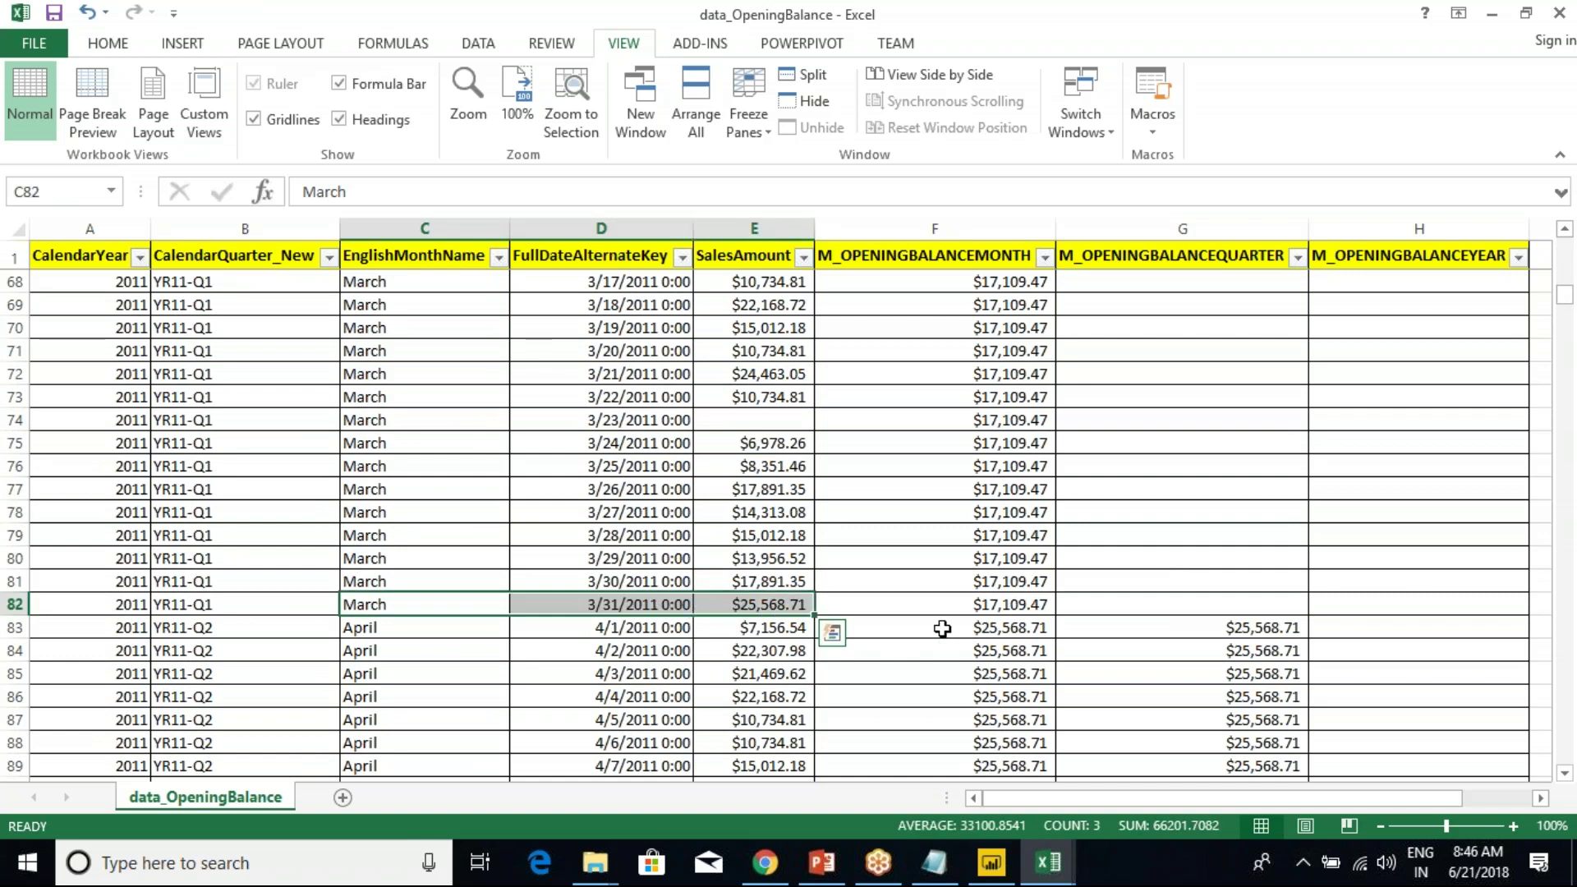
{"action": "left_click", "coordinate": [904, 614]}
{"action": "left_click", "coordinate": [764, 605]}
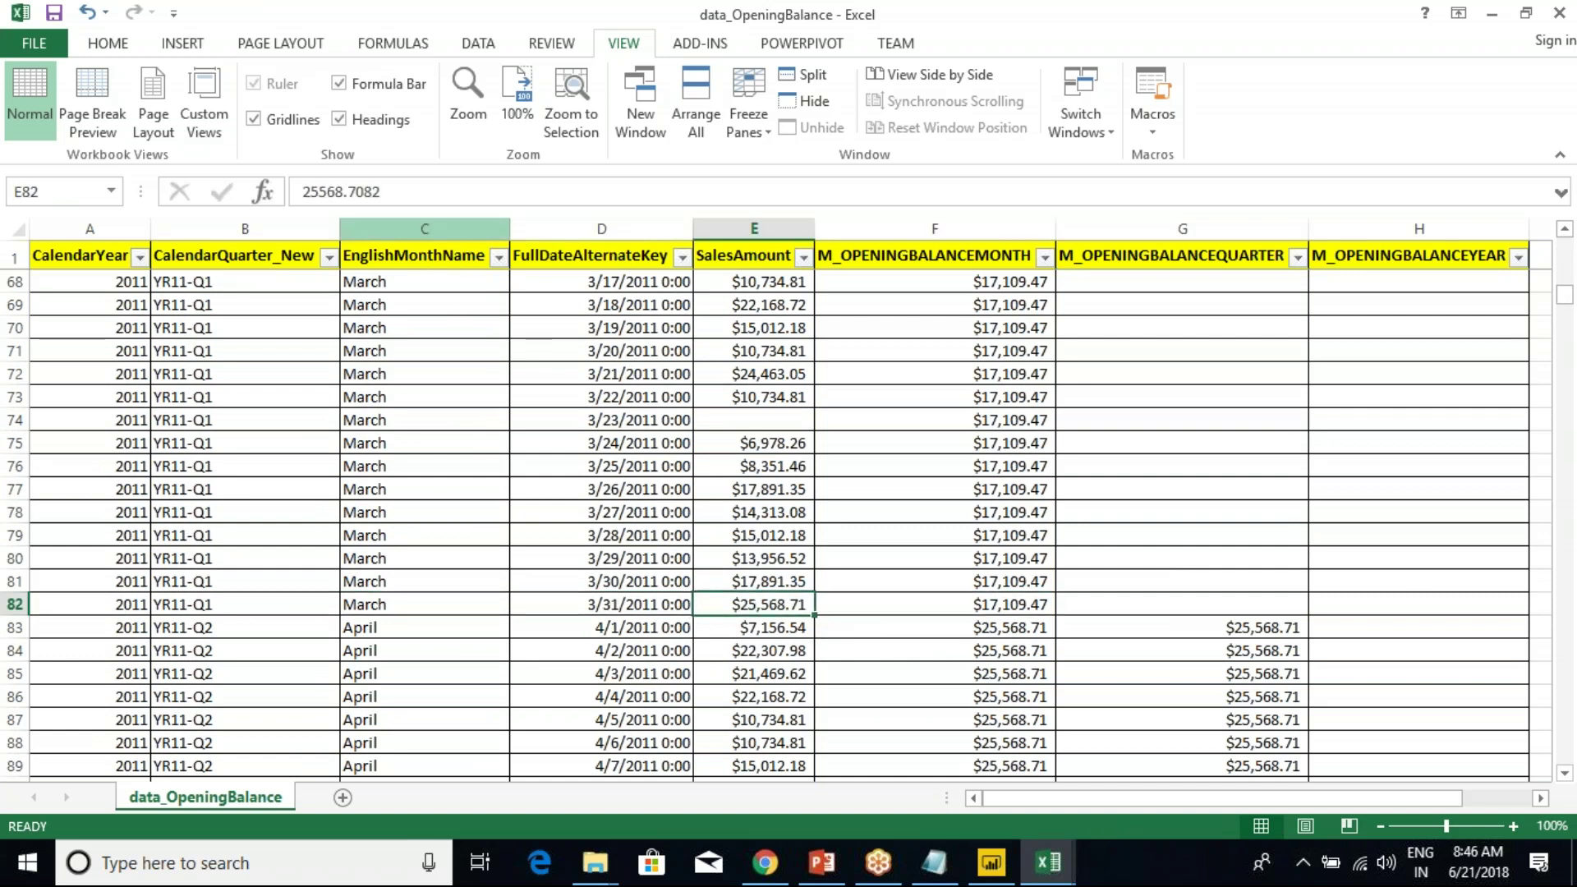
{"action": "left_click", "coordinate": [107, 42]}
{"action": "left_click", "coordinate": [350, 118]}
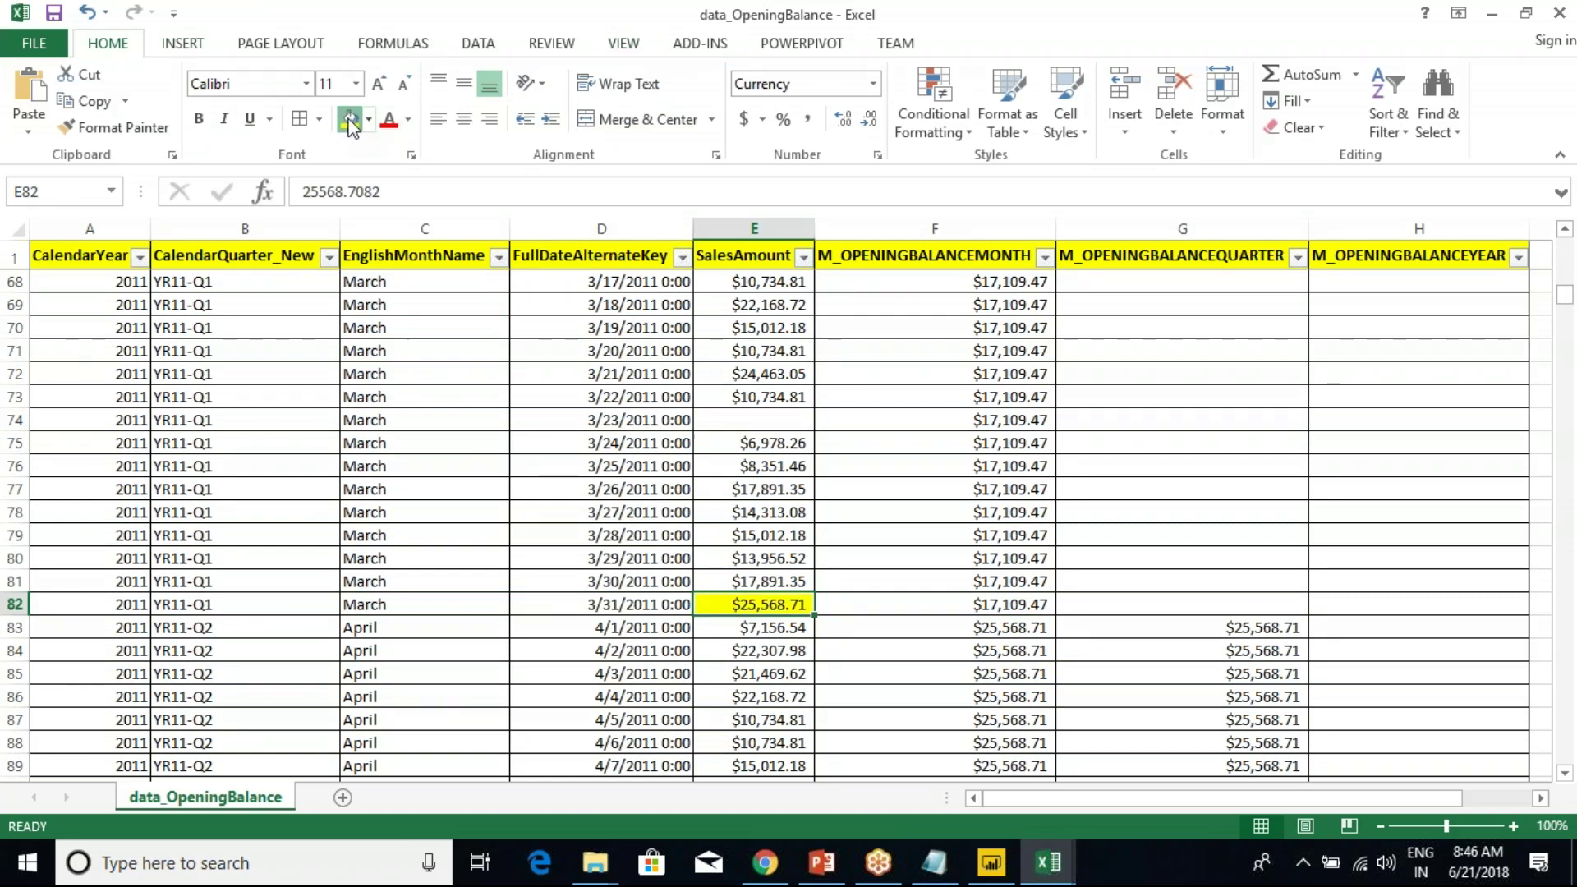
Fill the April 1 quarter opening balance in G83 with yellow and compare it with the March 31 sales amount.
{"action": "left_click_drag", "start_coordinate": [995, 300], "coordinate": [978, 538]}
{"action": "left_click", "coordinate": [1240, 632]}
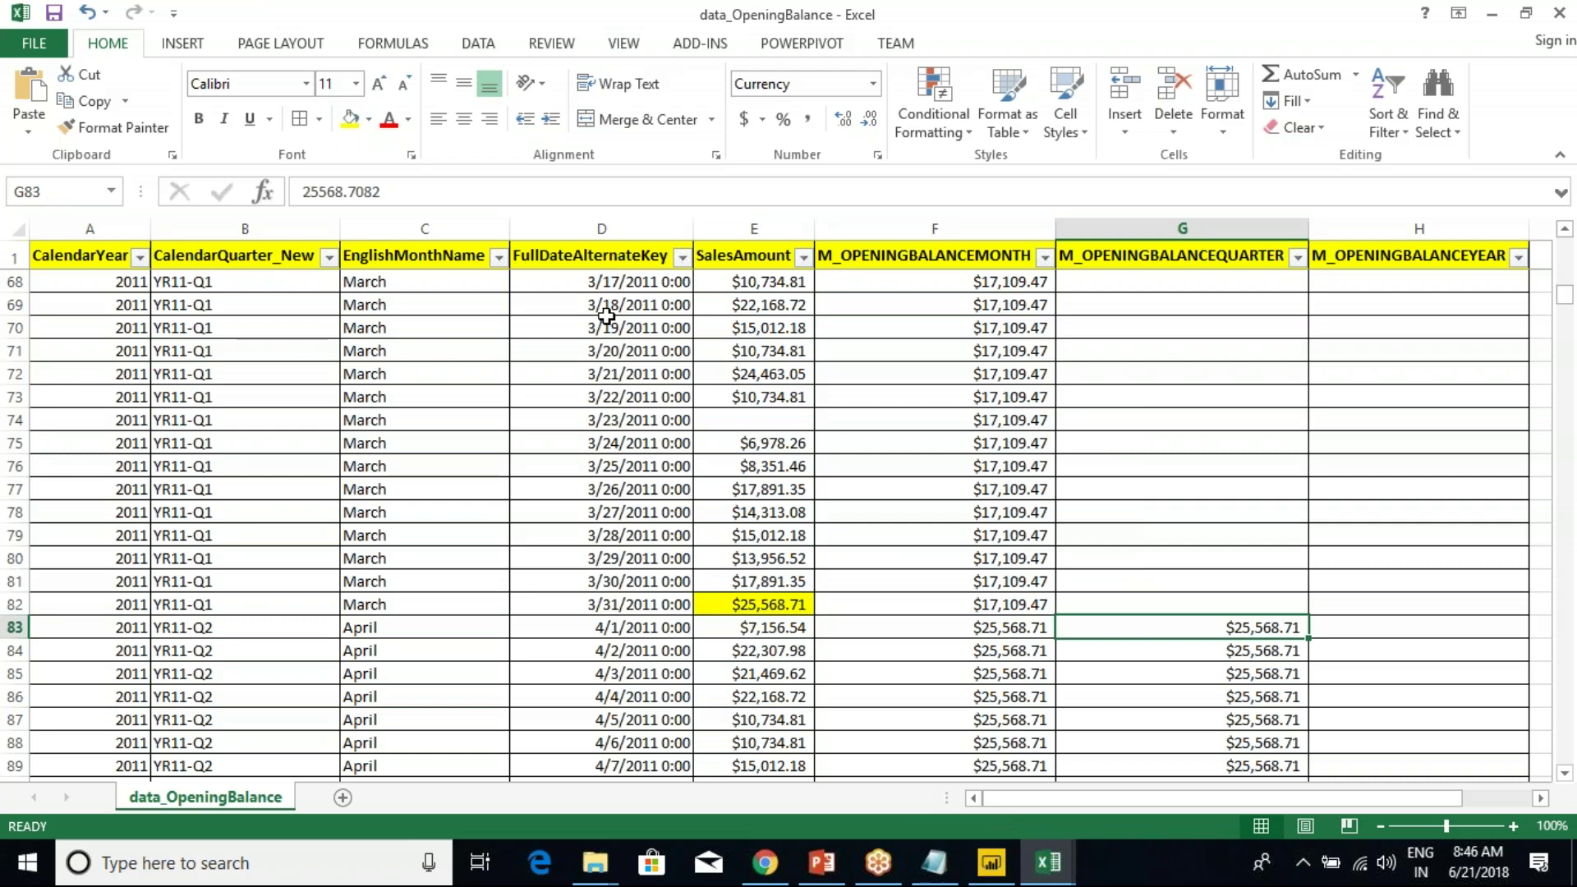
{"action": "left_click", "coordinate": [351, 118]}
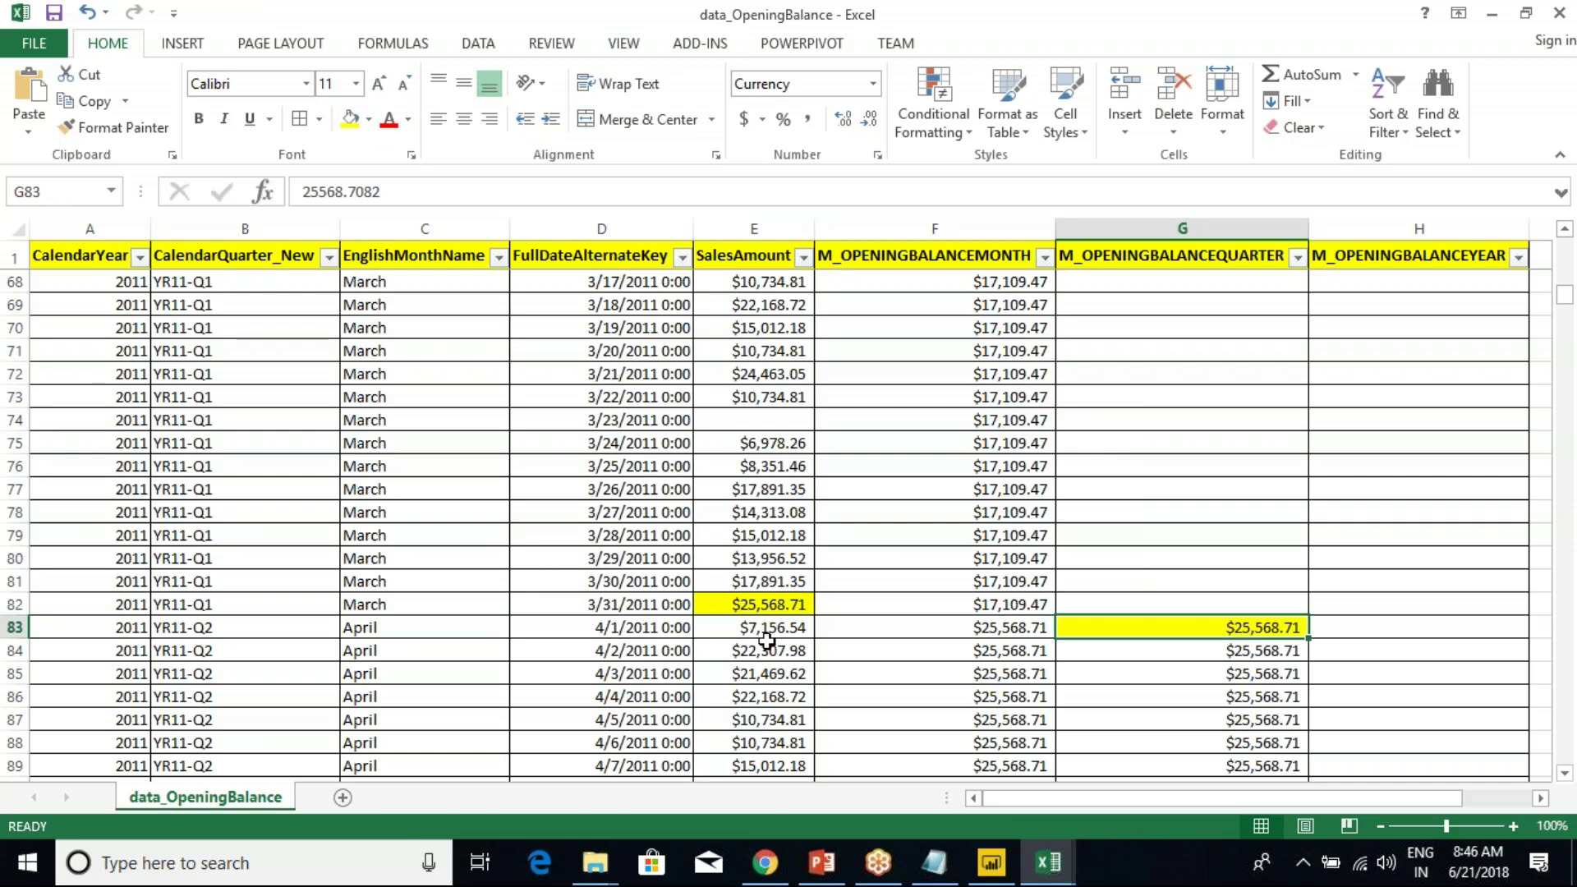
{"action": "left_click_drag", "start_coordinate": [349, 602], "coordinate": [742, 598]}
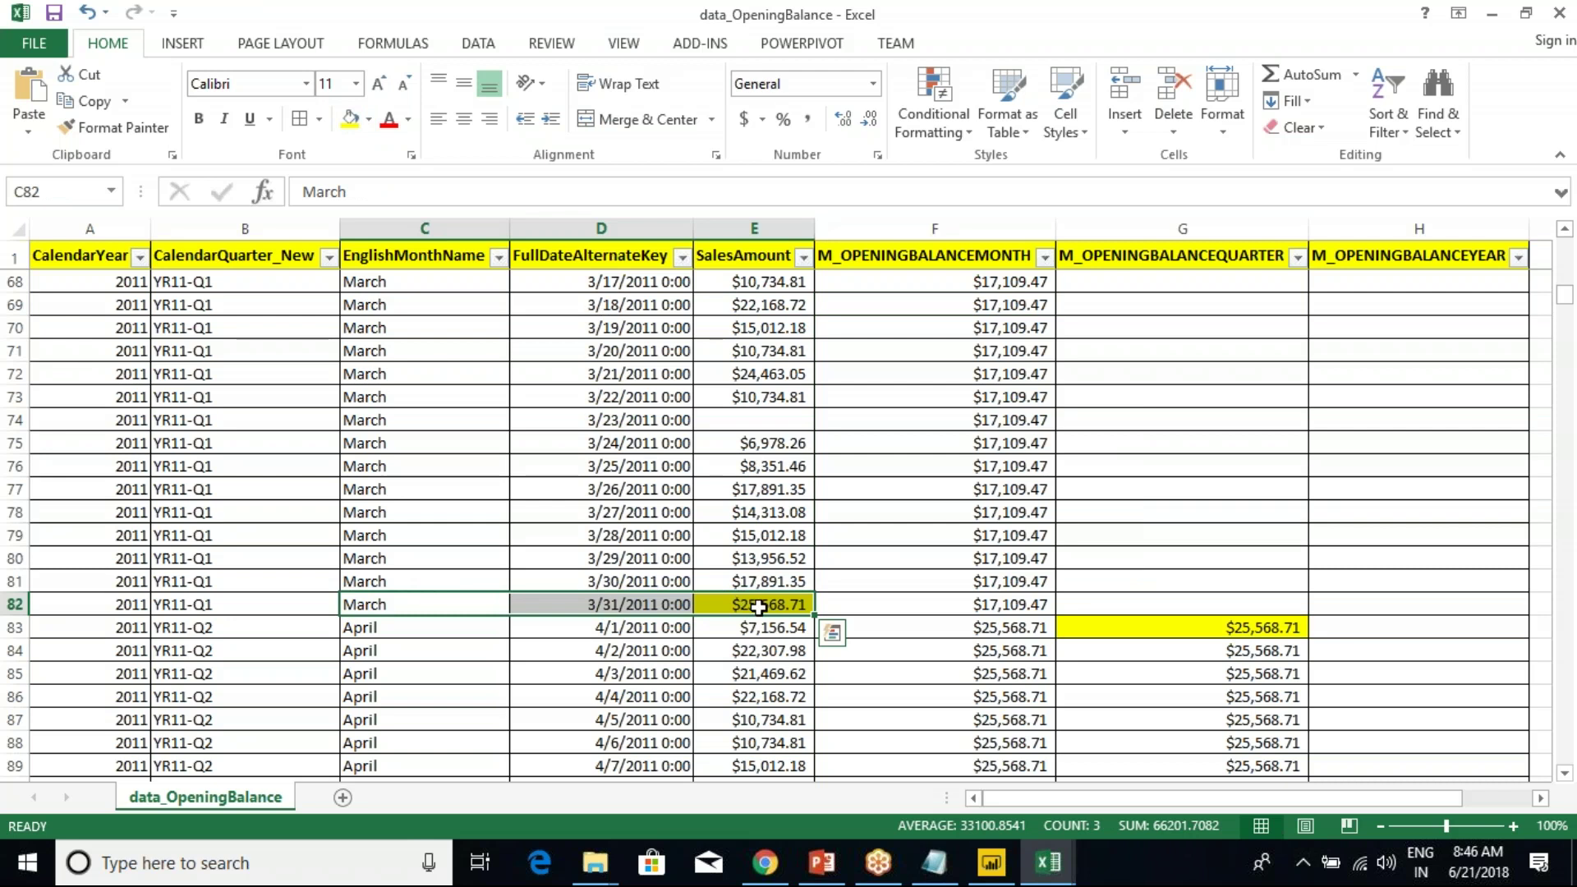
{"action": "left_click", "coordinate": [758, 606]}
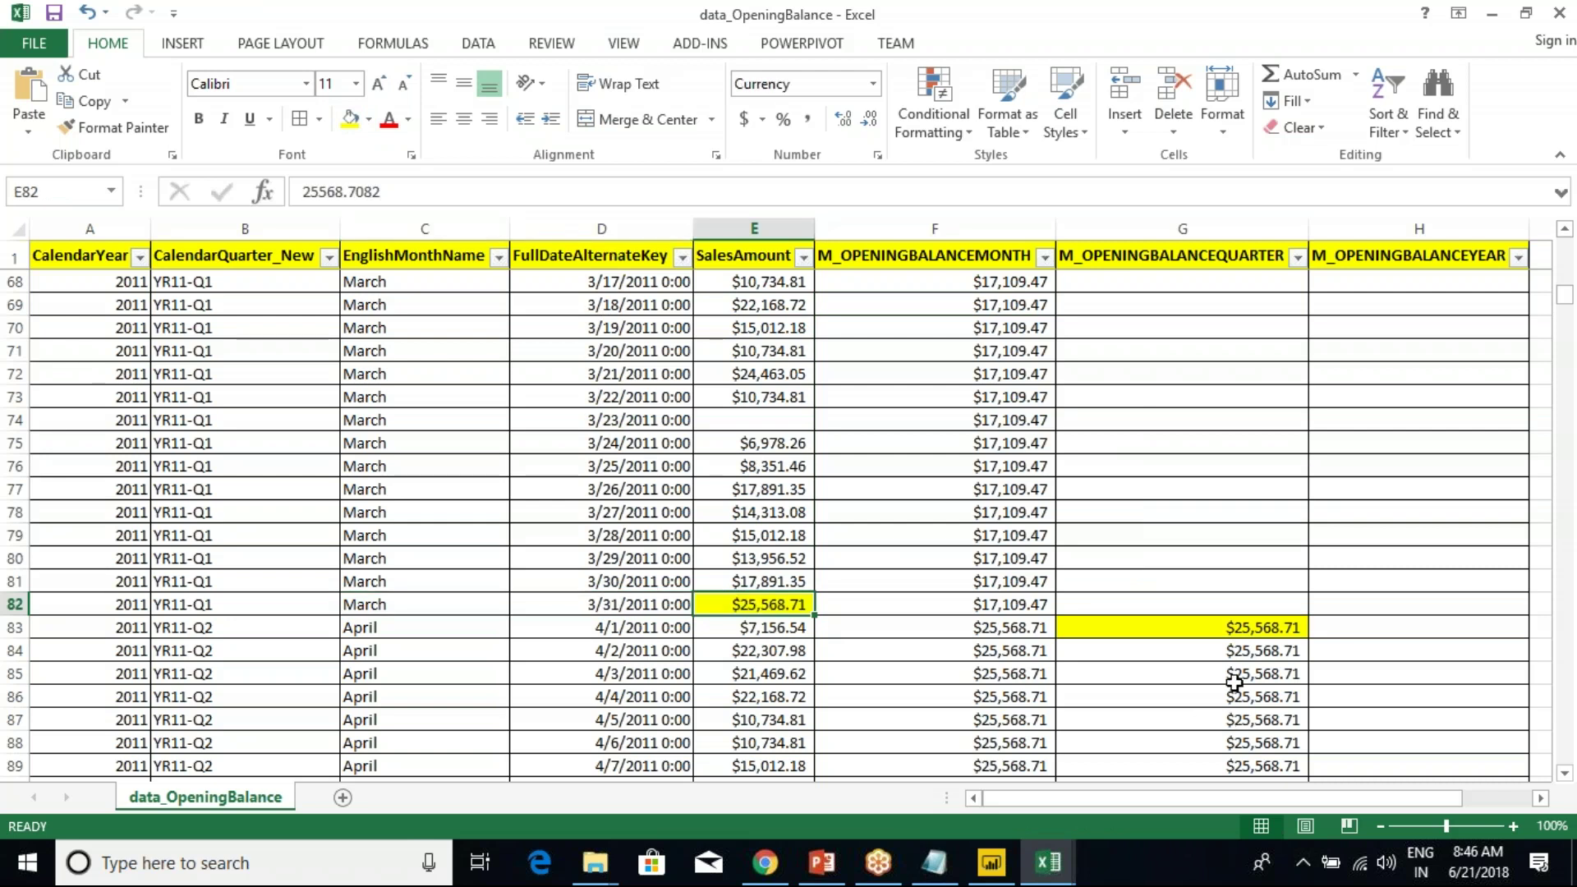
{"action": "left_click", "coordinate": [1261, 633]}
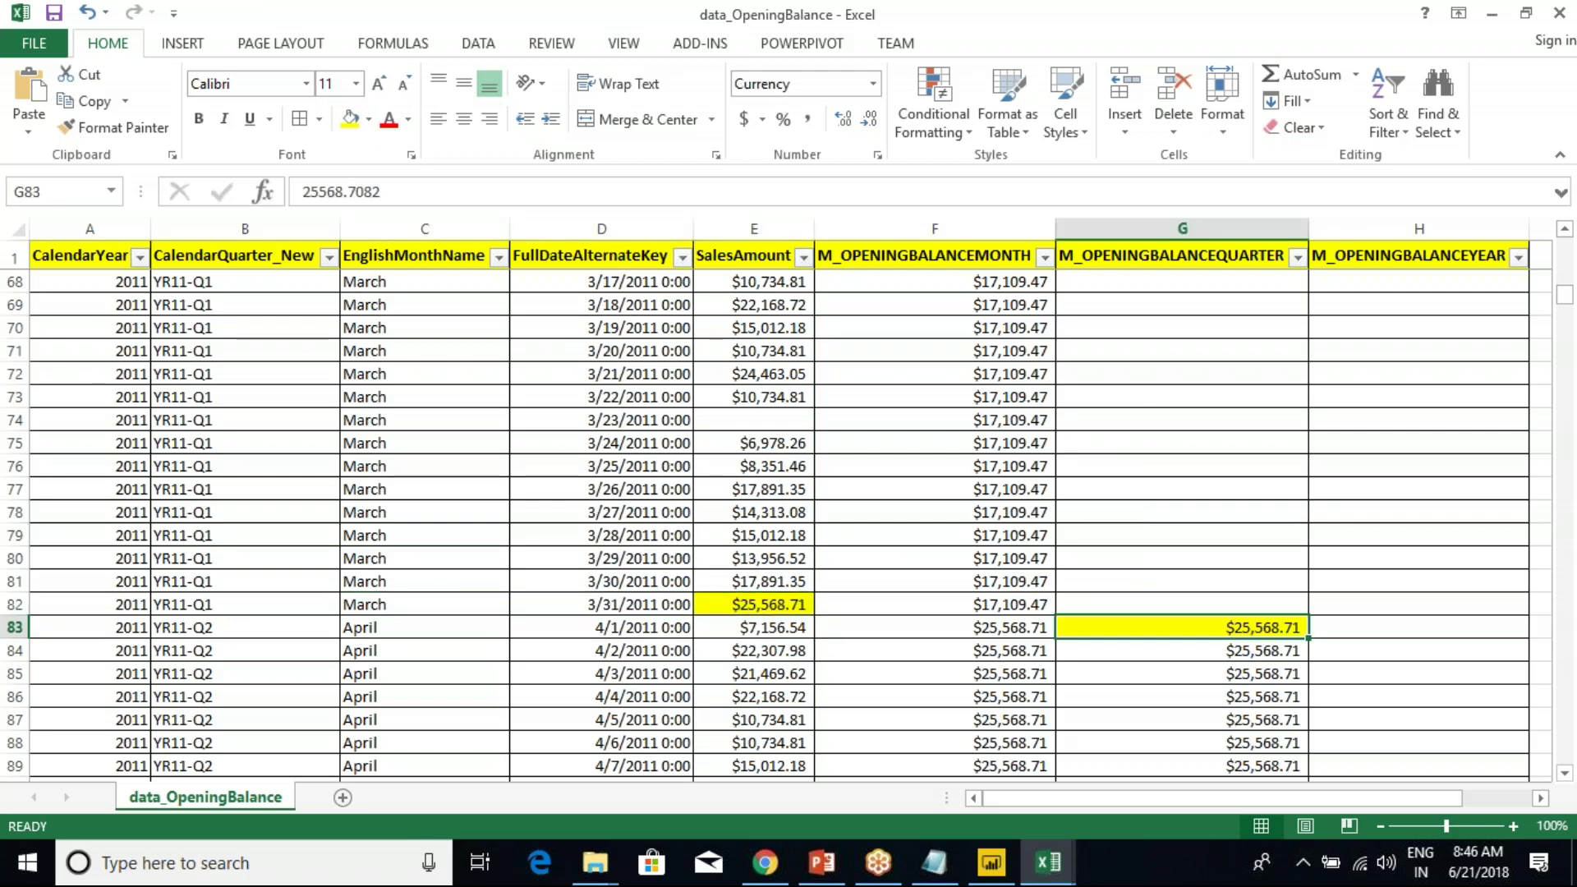
Fill the year, quarter and month cells A358:C358 of the January 1, 2012 row with yellow.
{"action": "left_click", "coordinate": [1373, 584]}
{"action": "scroll", "coordinate": [1401, 599], "scroll_direction": "down", "scroll_amount": 9}
{"action": "scroll", "coordinate": [1404, 593], "scroll_direction": "down", "scroll_amount": 18}
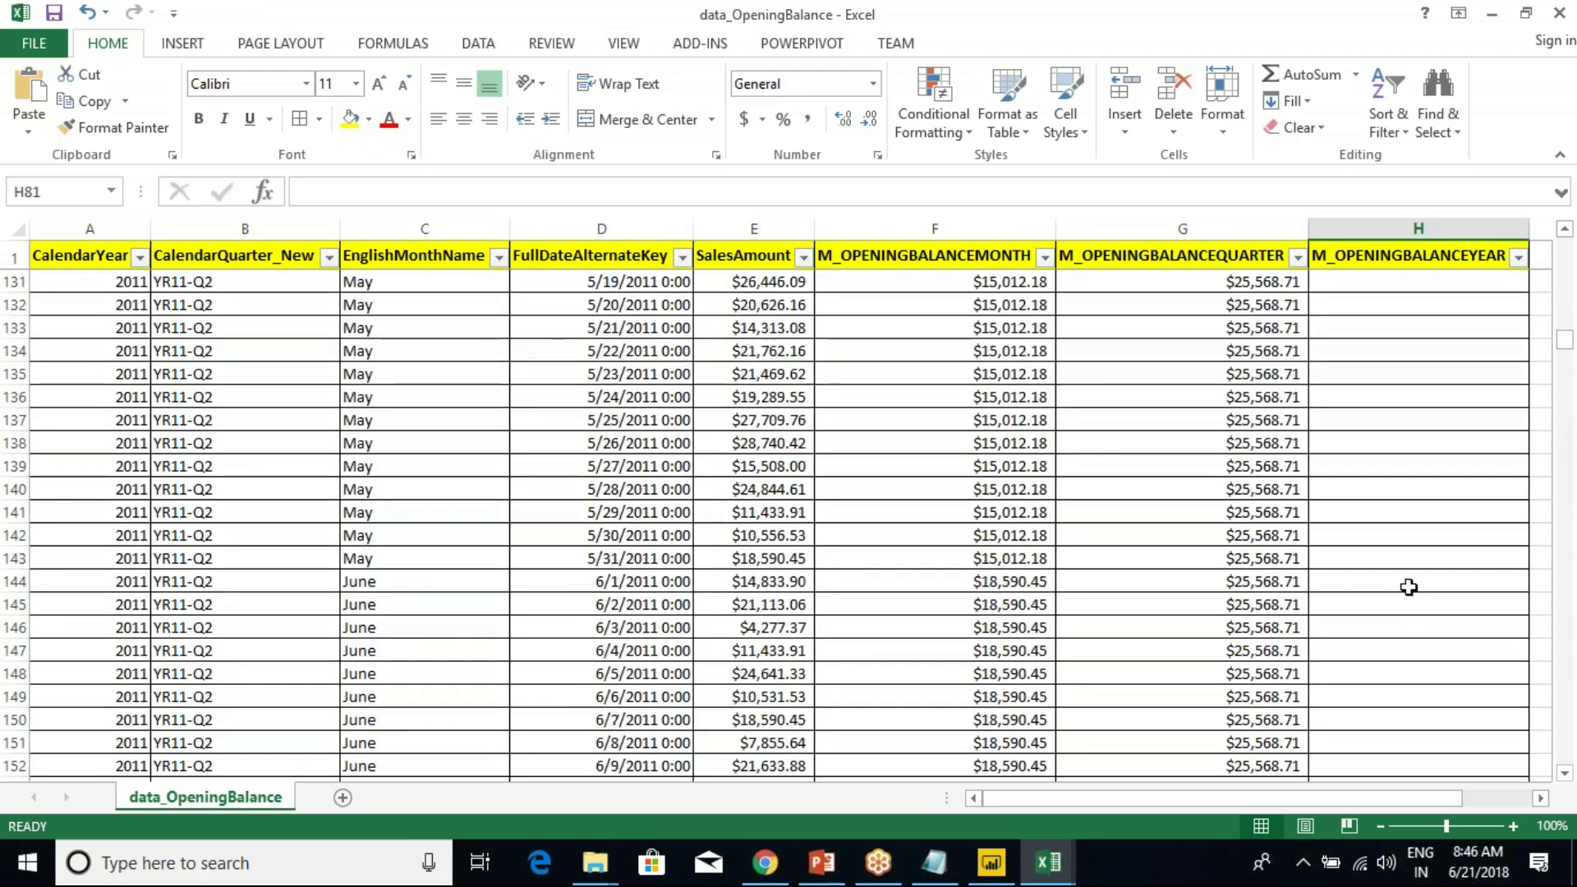
{"action": "scroll", "coordinate": [1403, 604], "scroll_direction": "down", "scroll_amount": 10}
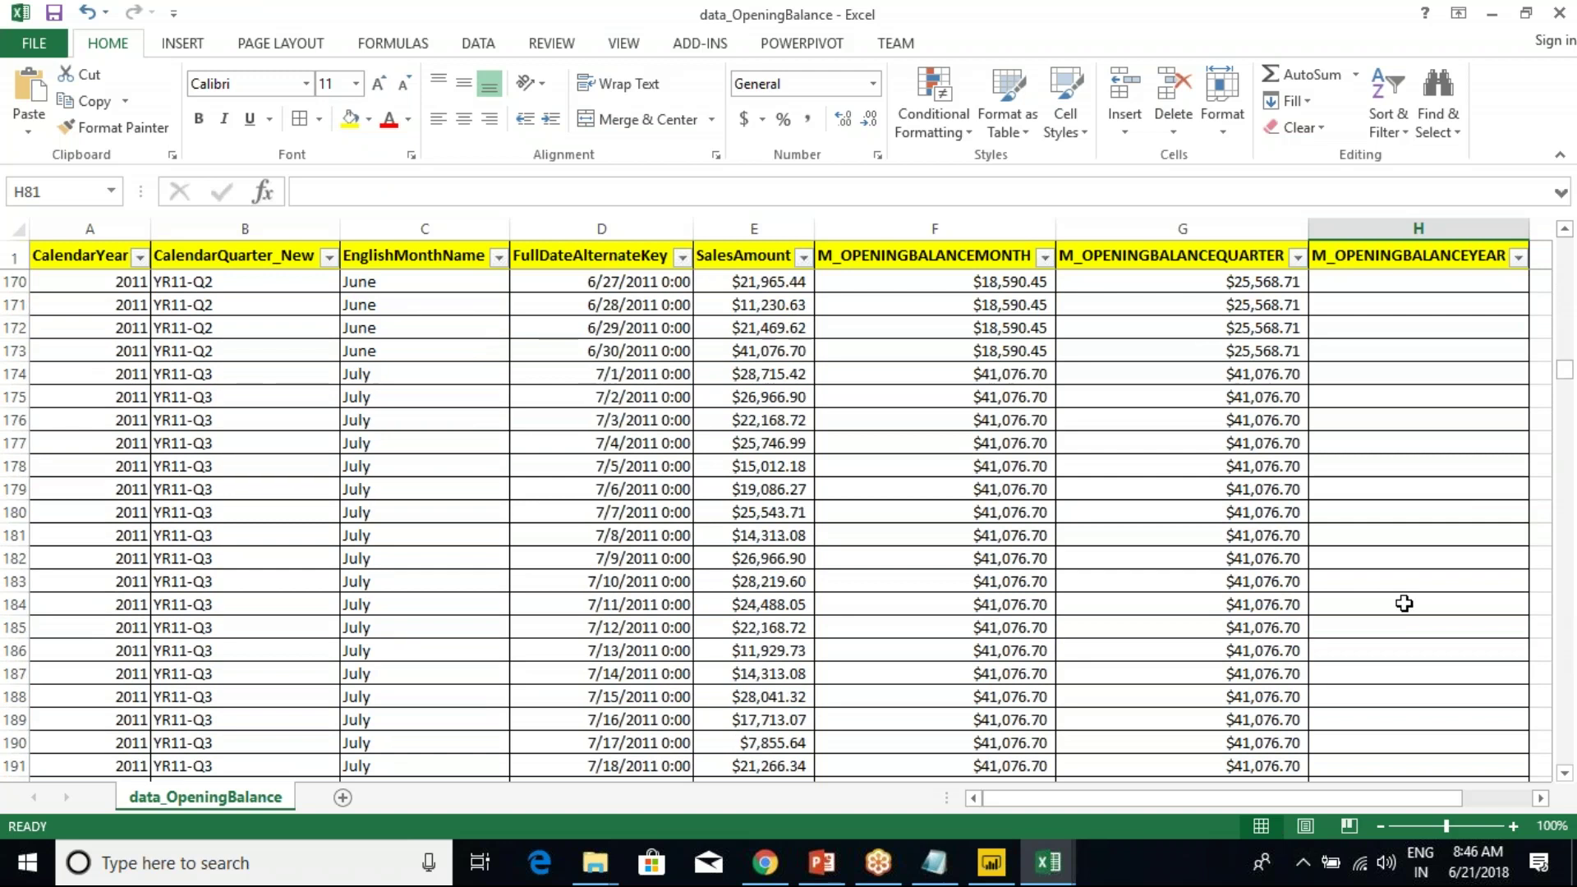
{"action": "scroll", "coordinate": [1403, 604], "scroll_direction": "down", "scroll_amount": 12}
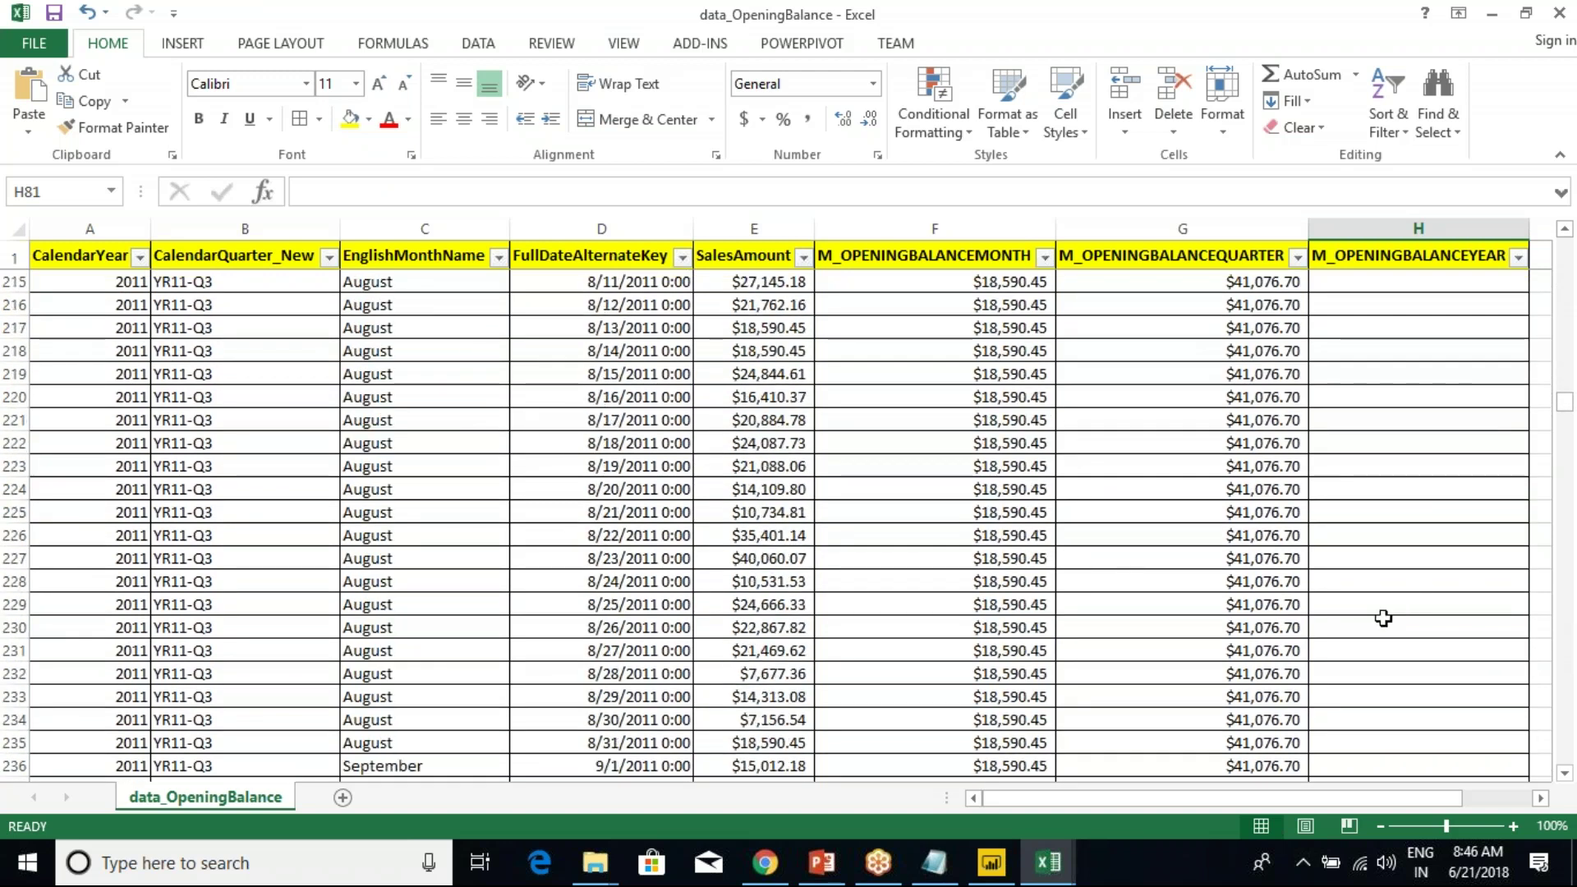
{"action": "scroll", "coordinate": [313, 665], "scroll_direction": "down", "scroll_amount": 2}
{"action": "scroll", "coordinate": [313, 666], "scroll_direction": "down", "scroll_amount": 20}
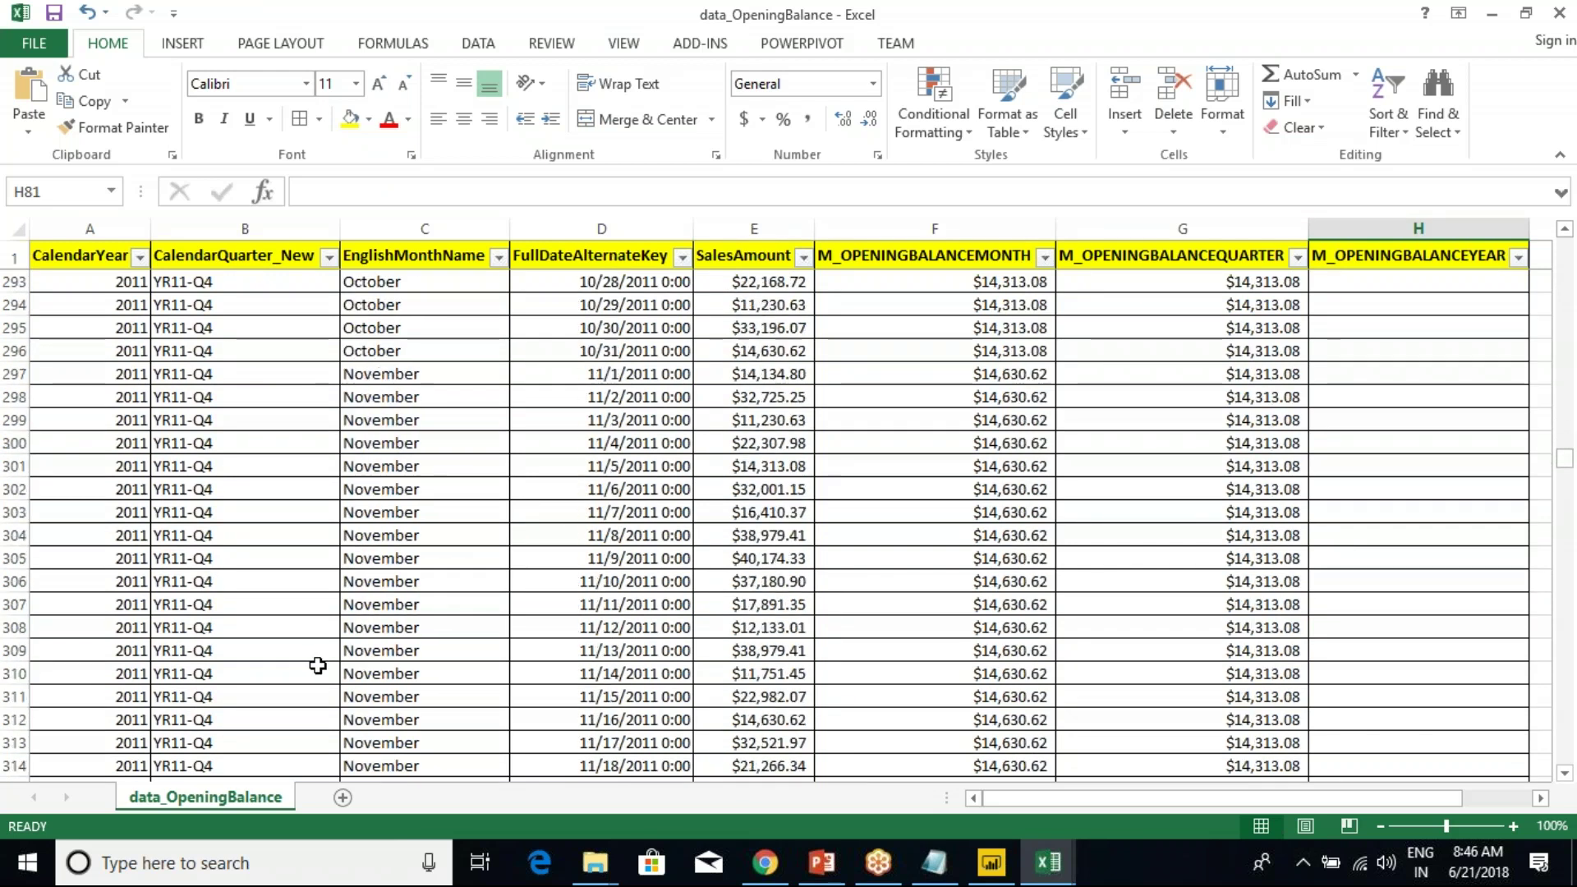
{"action": "scroll", "coordinate": [318, 665], "scroll_direction": "down", "scroll_amount": 12}
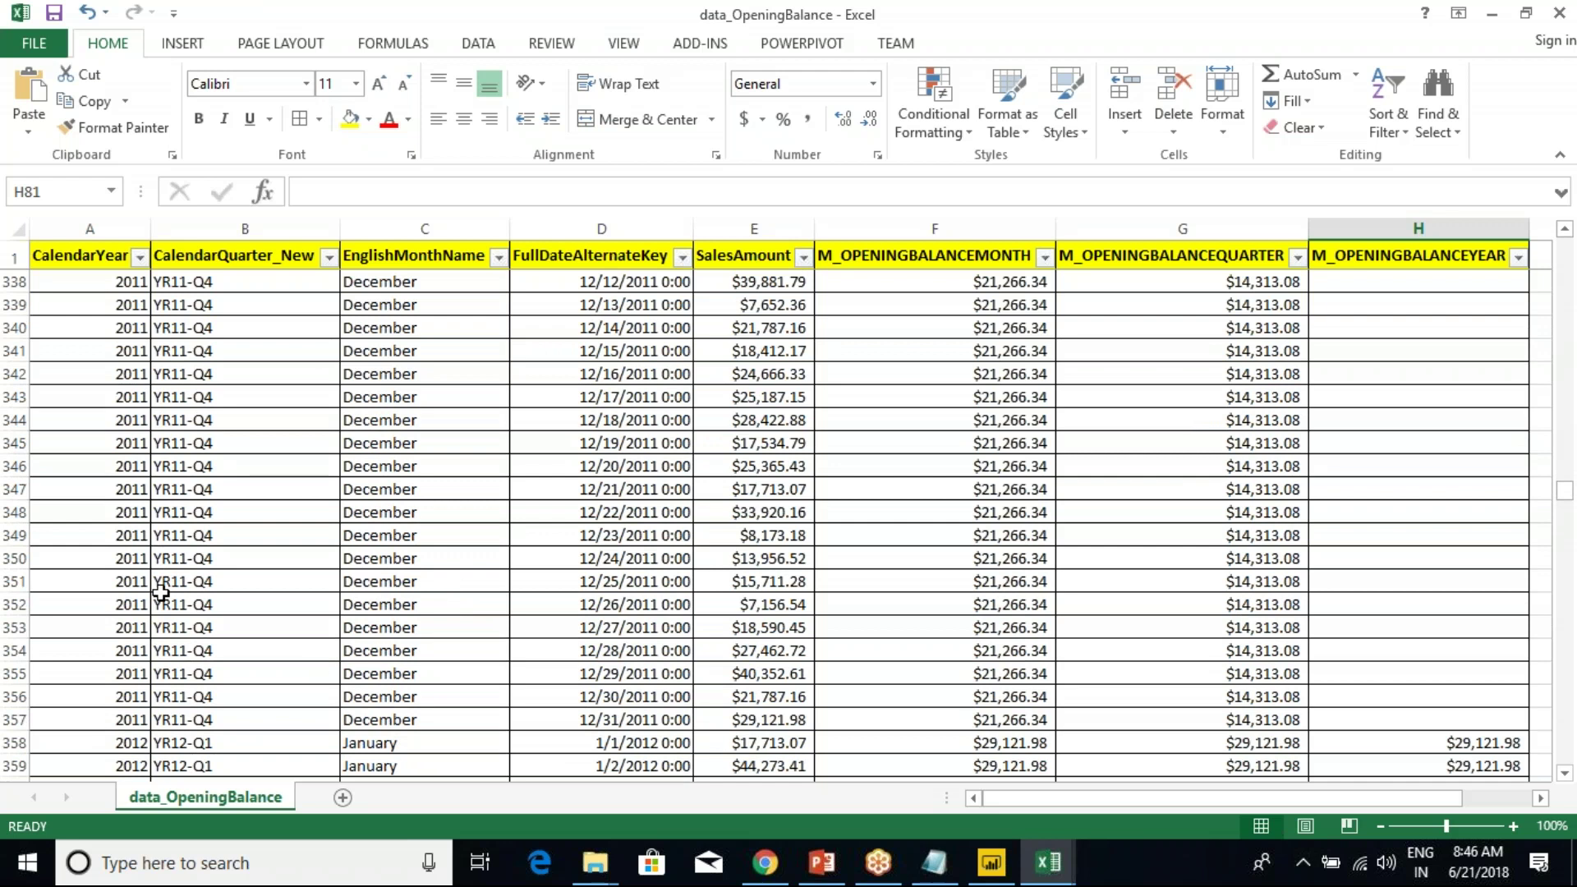
{"action": "scroll", "coordinate": [137, 600], "scroll_direction": "down", "scroll_amount": 2}
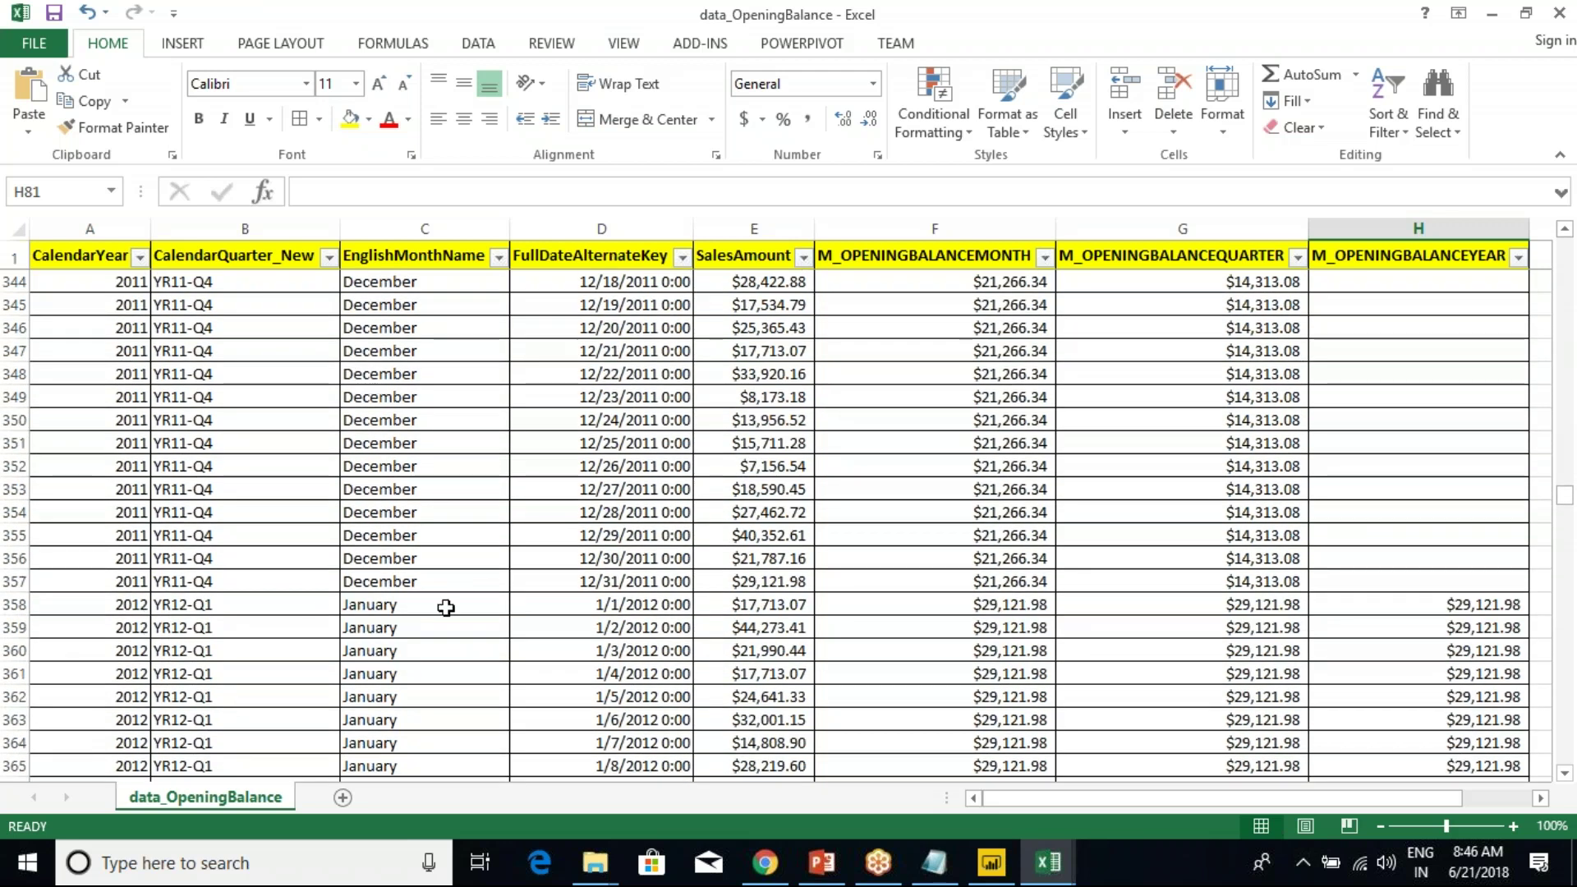
{"action": "left_click_drag", "start_coordinate": [112, 609], "coordinate": [405, 612]}
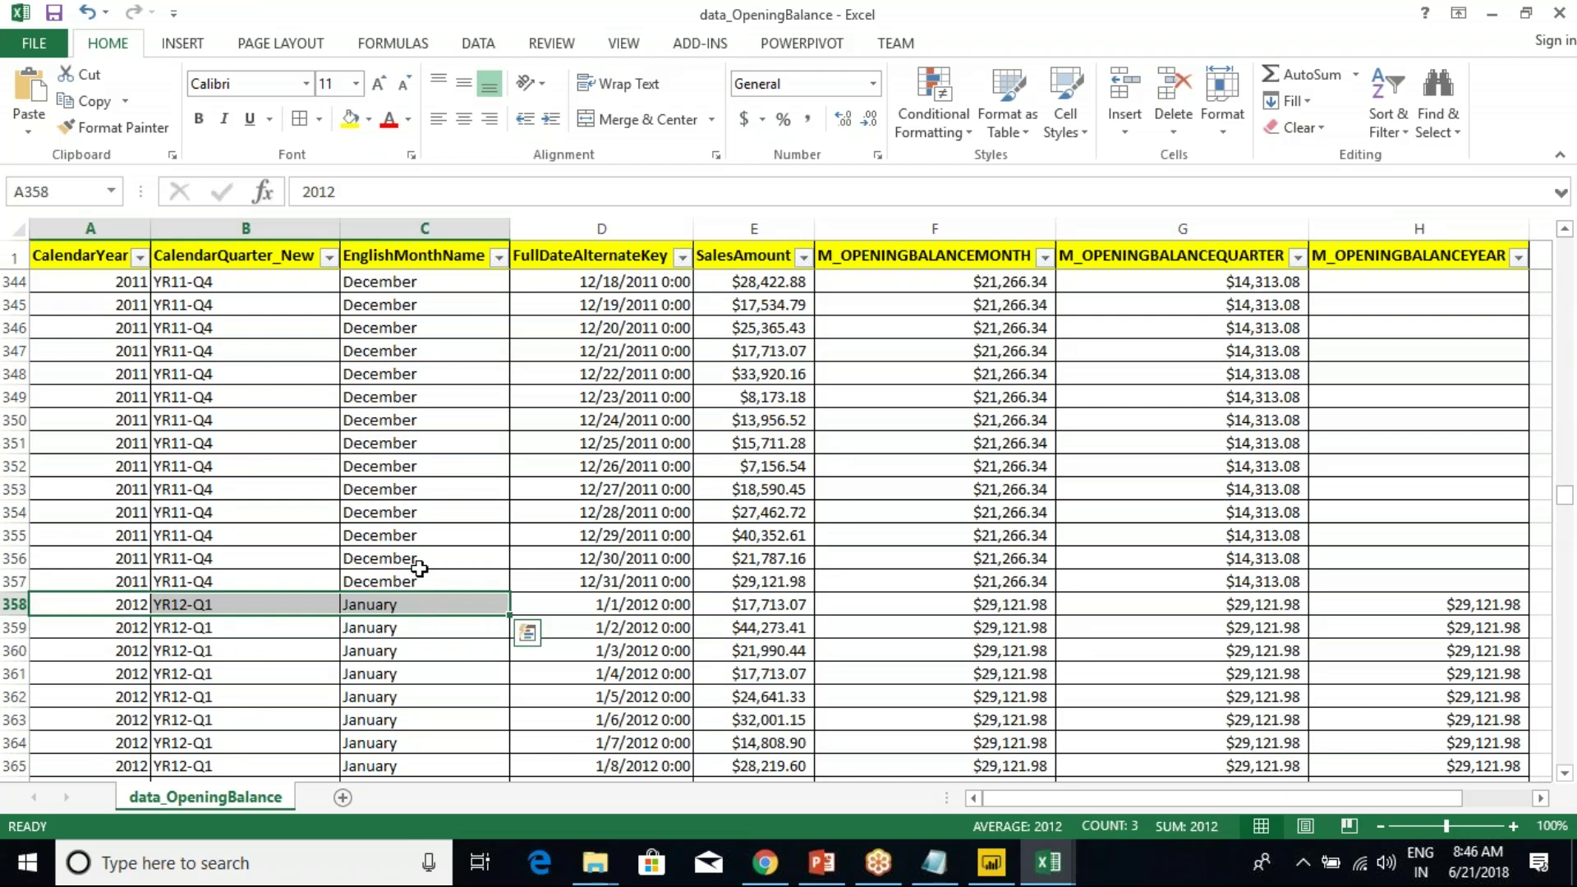
{"action": "left_click", "coordinate": [350, 120]}
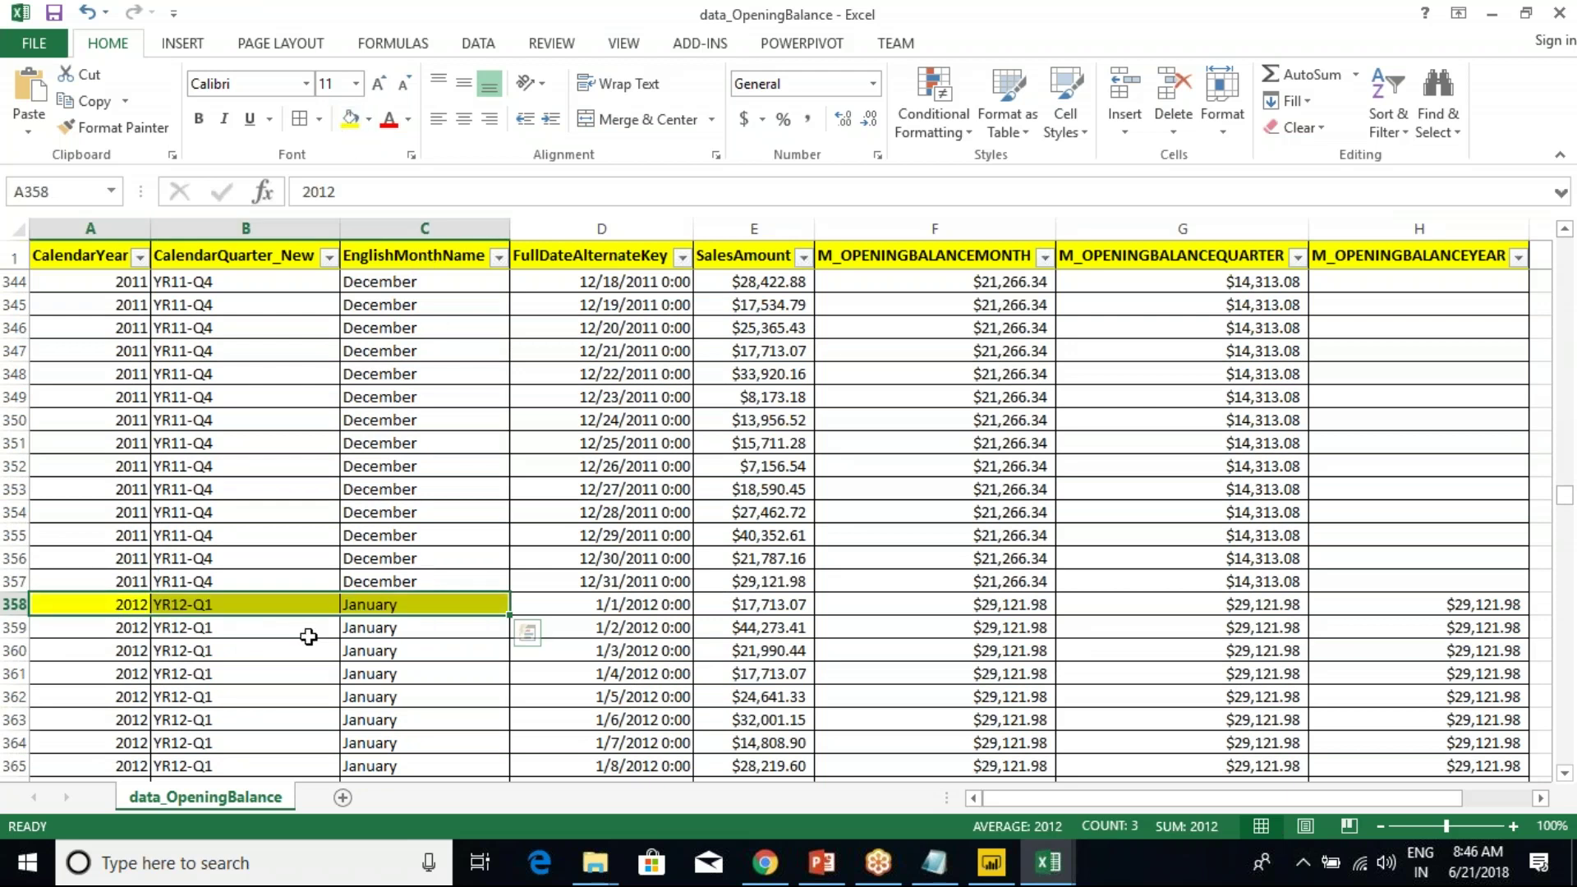
Fill the January 1, 2012 year opening balance in H358 and the December 31, 2011 sales amount in E357 with yellow.
{"action": "left_click", "coordinate": [1411, 609]}
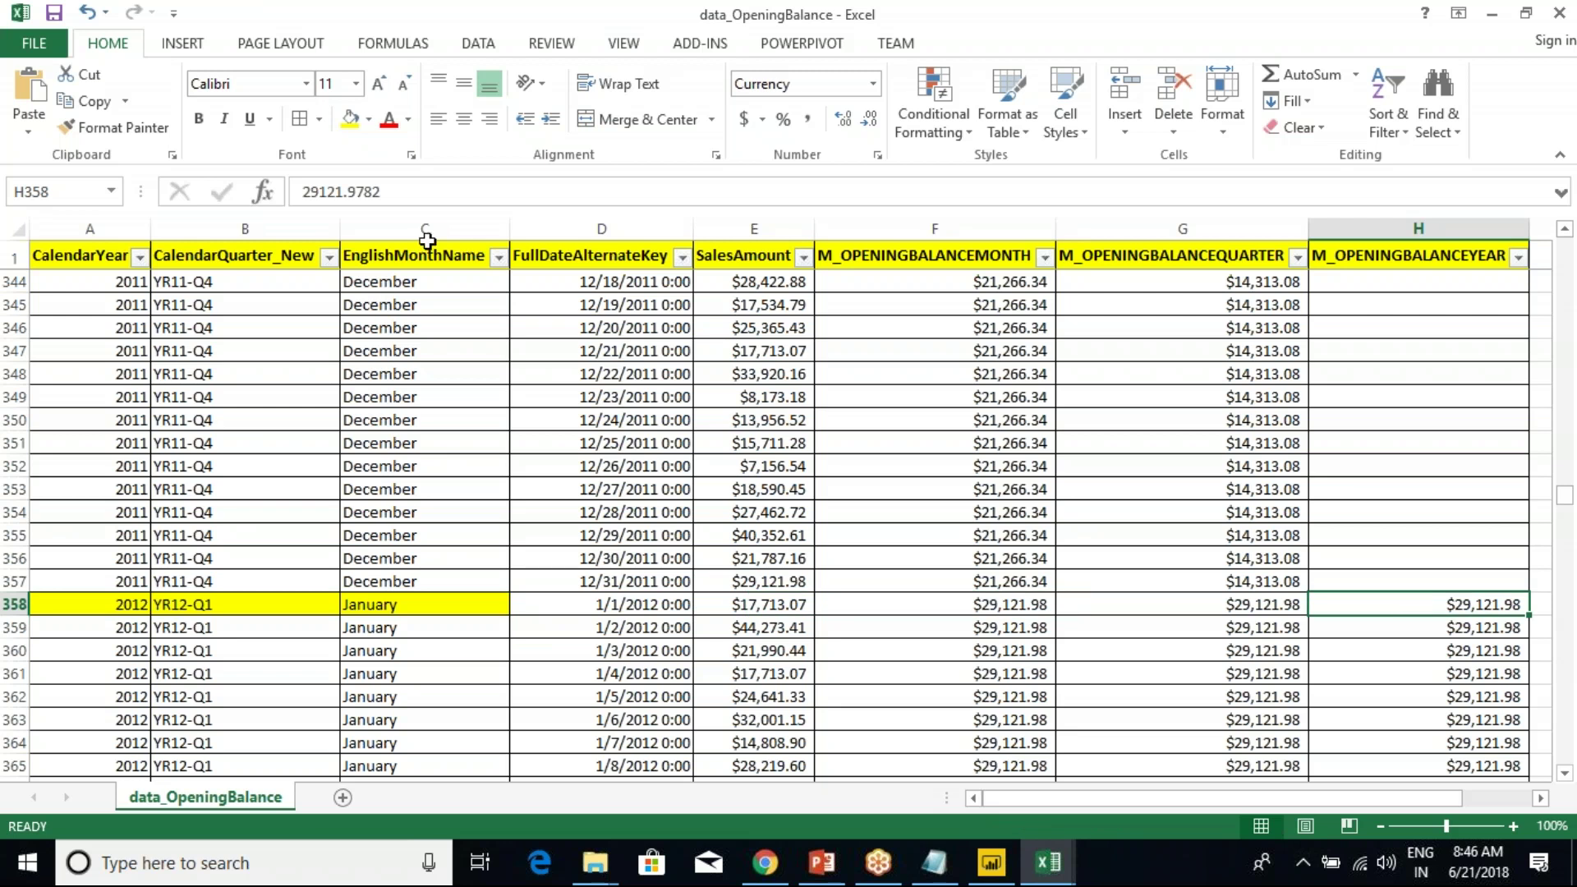
{"action": "left_click", "coordinate": [350, 119]}
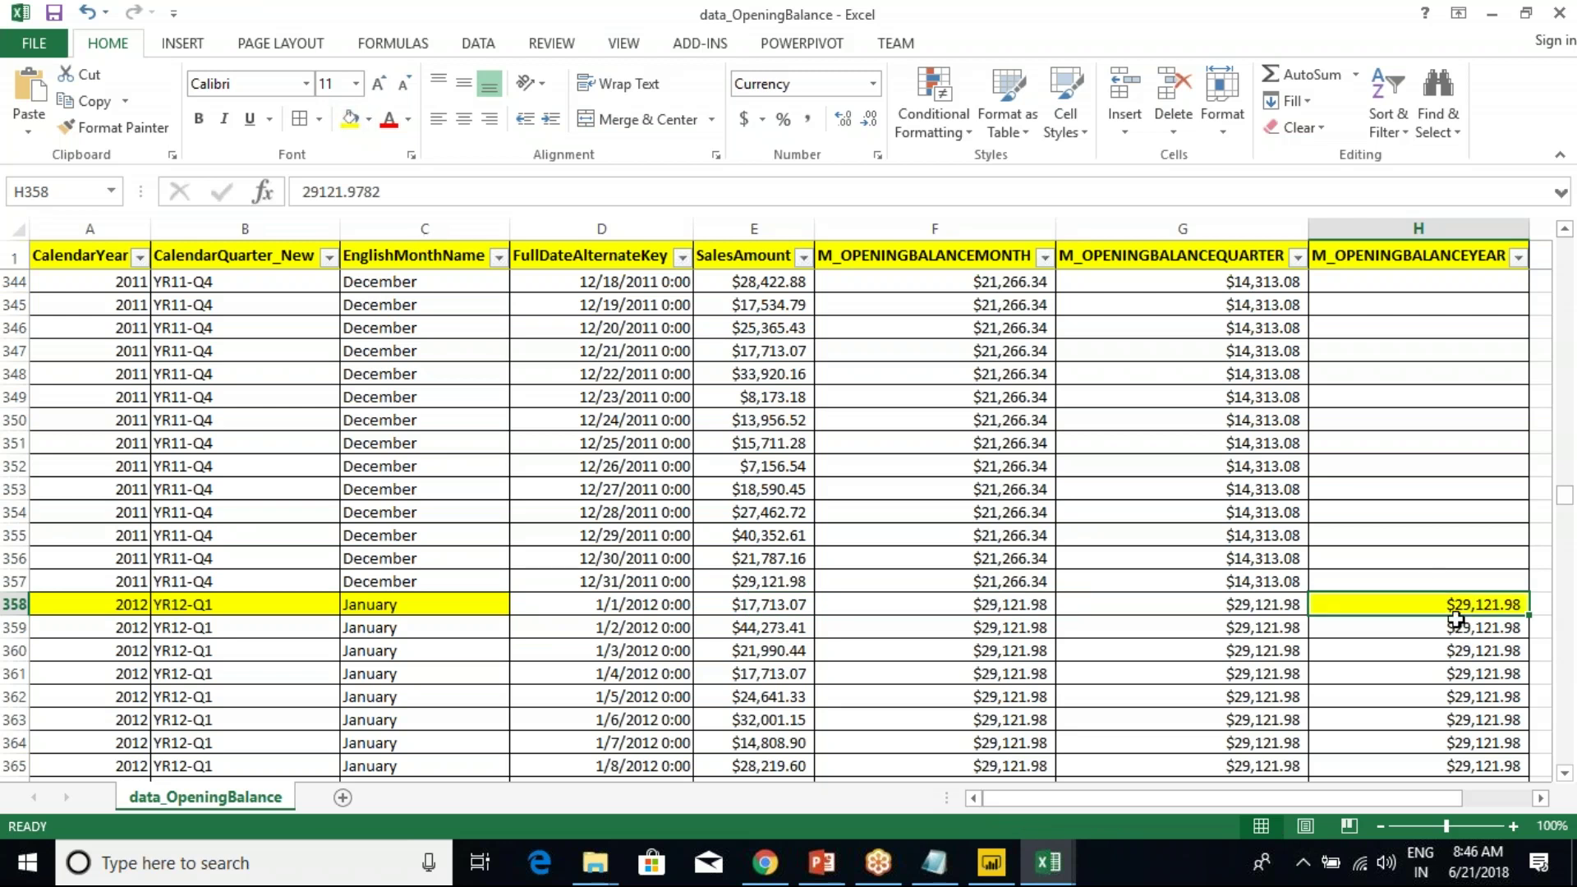
{"action": "left_click", "coordinate": [768, 585]}
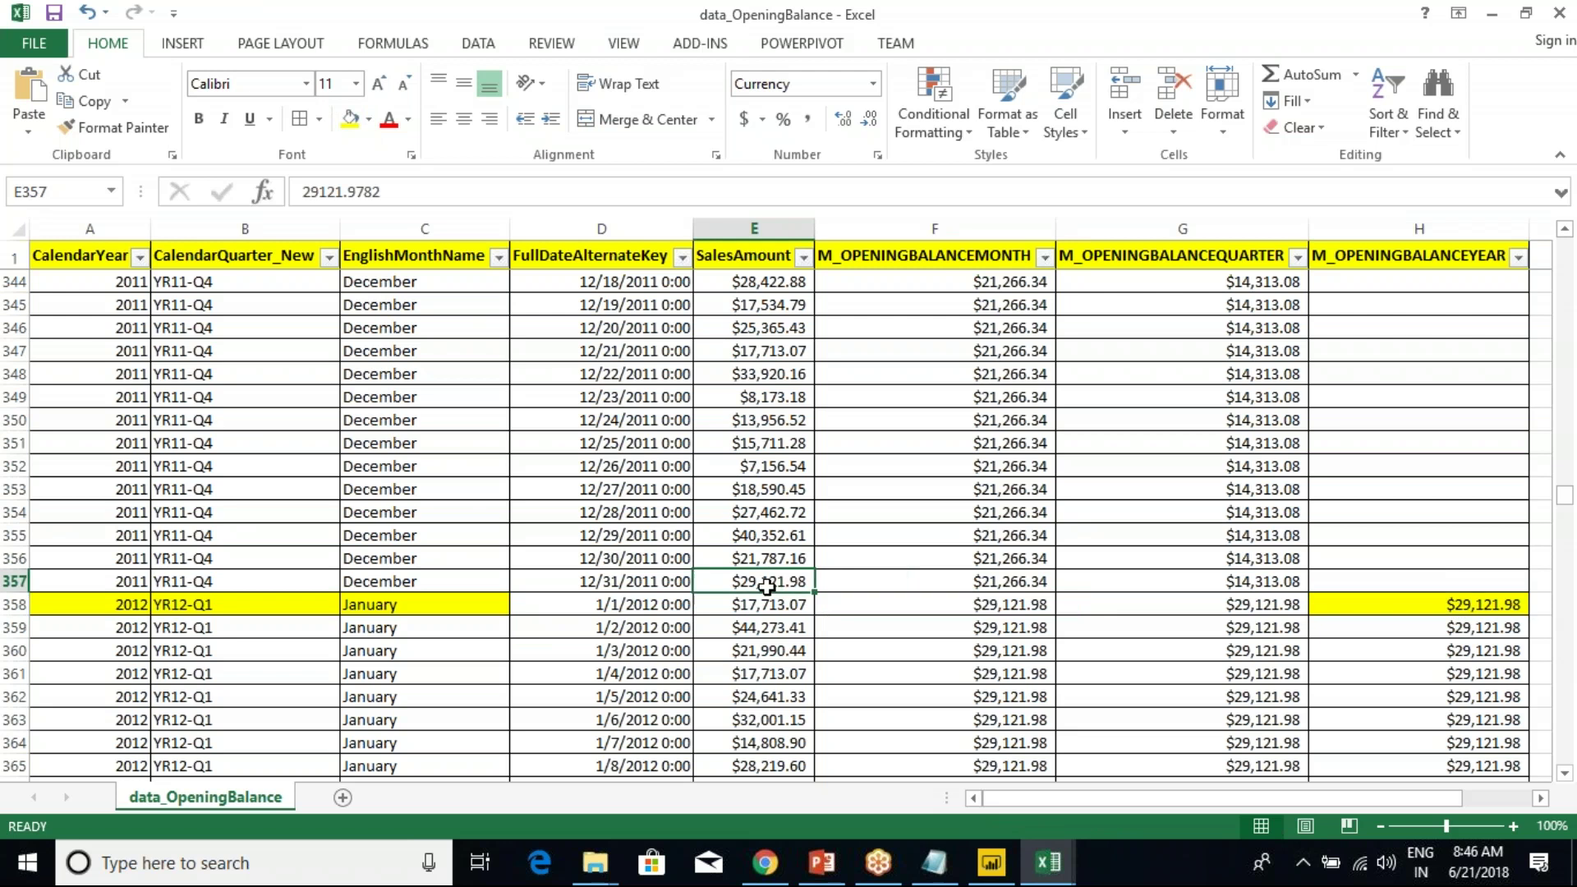
{"action": "left_click", "coordinate": [350, 121]}
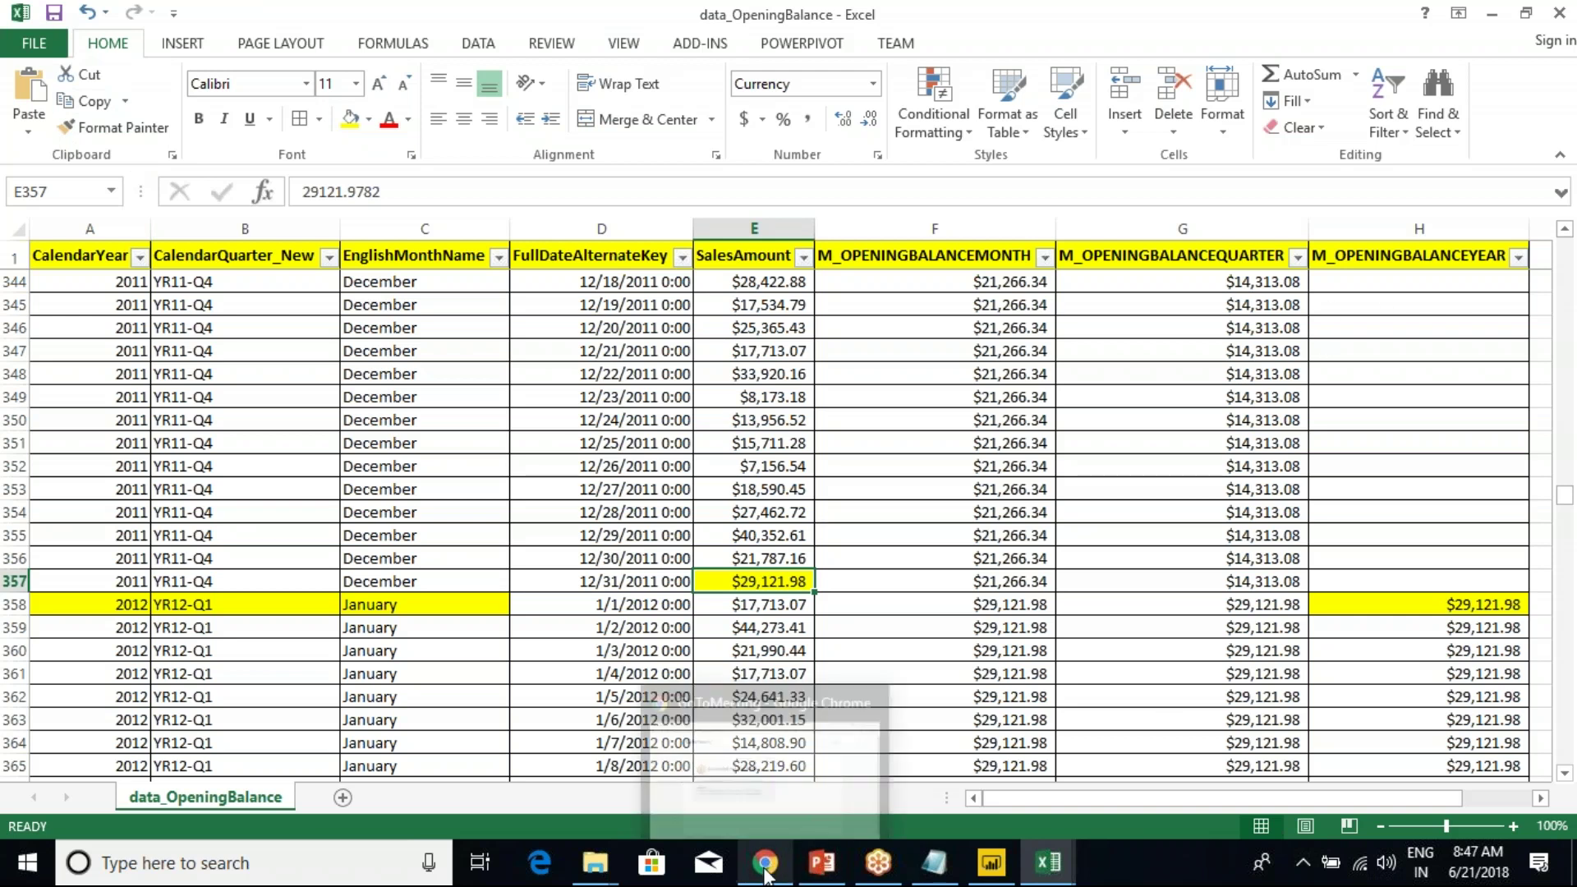
Switch to Power BI Desktop, and from there to the Class Notes in Notepad, and select the CLOSINGBALANCEMONTH line.
{"action": "mouse_move", "coordinate": [1000, 874]}
{"action": "left_click", "coordinate": [986, 764]}
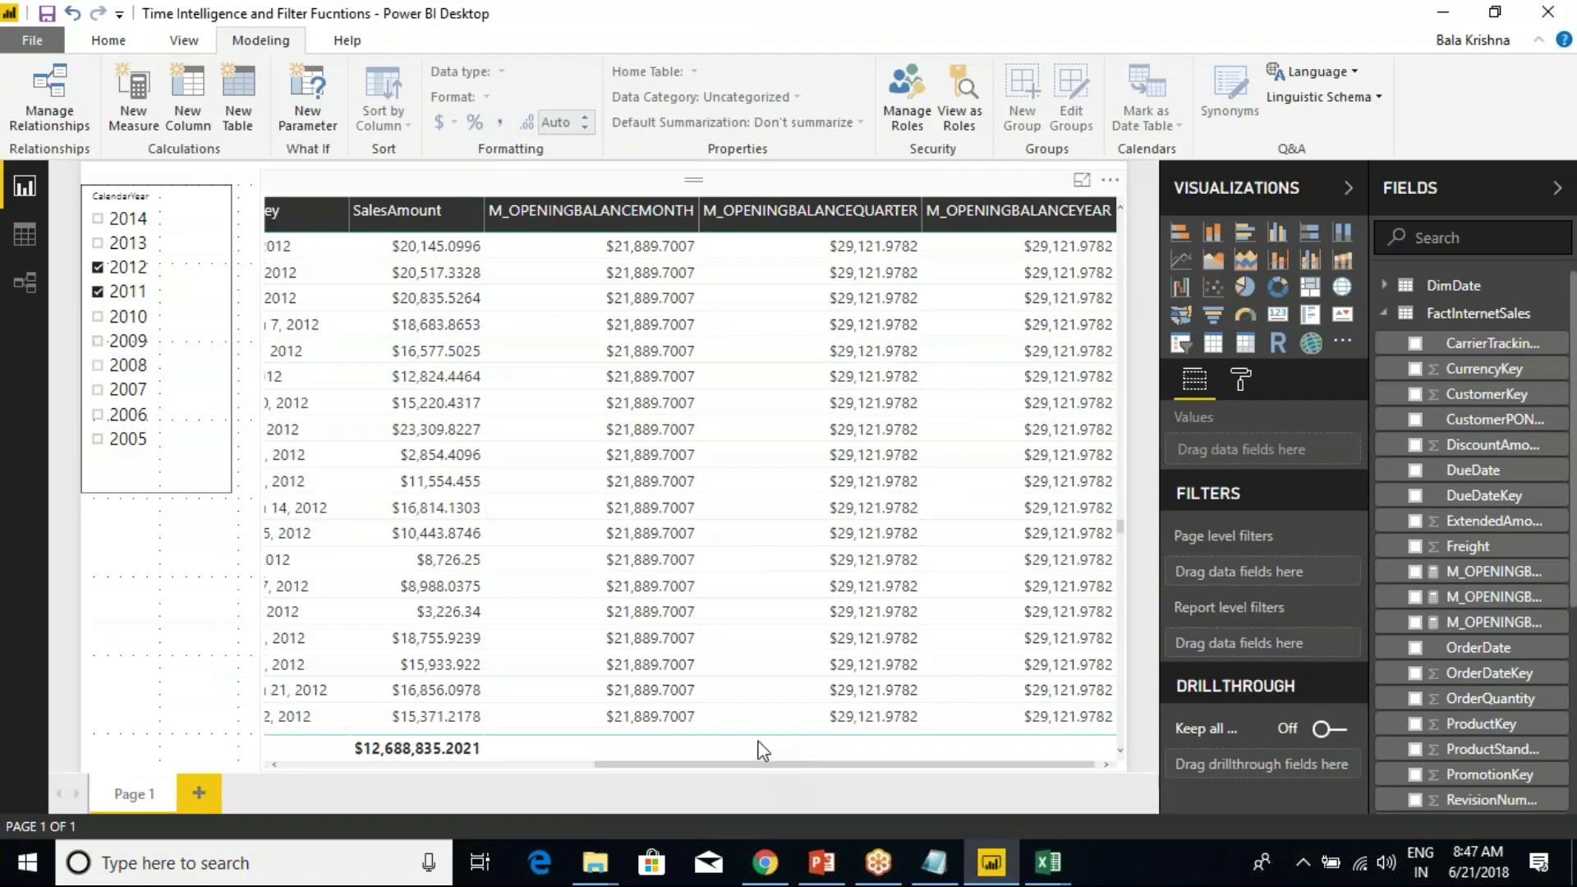
{"action": "left_click", "coordinate": [957, 865]}
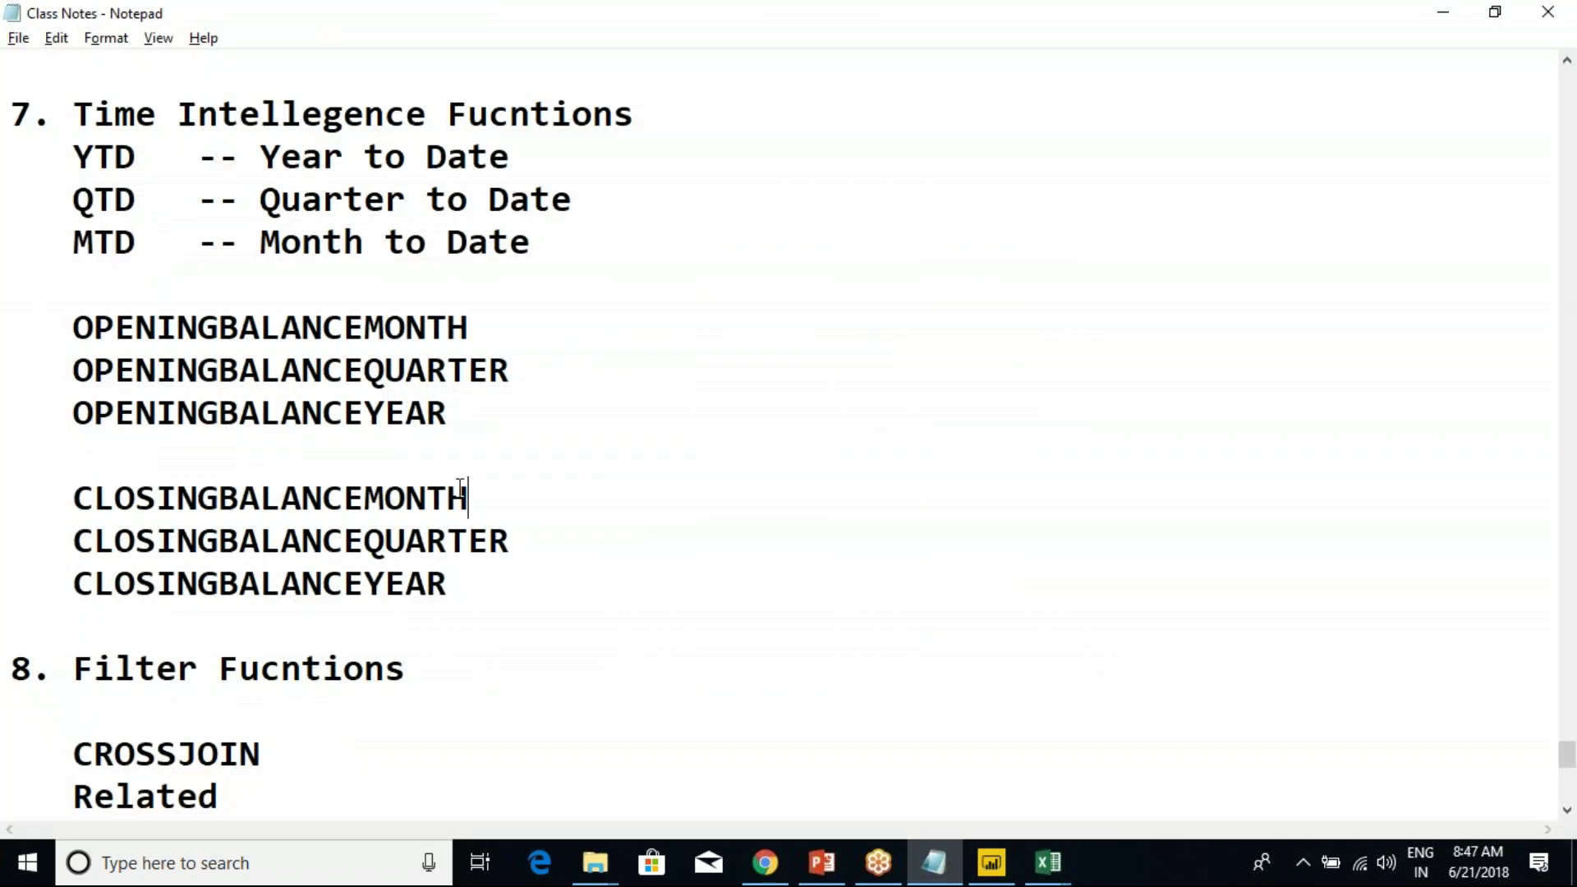
{"action": "left_click_drag", "start_coordinate": [523, 497], "coordinate": [11, 487]}
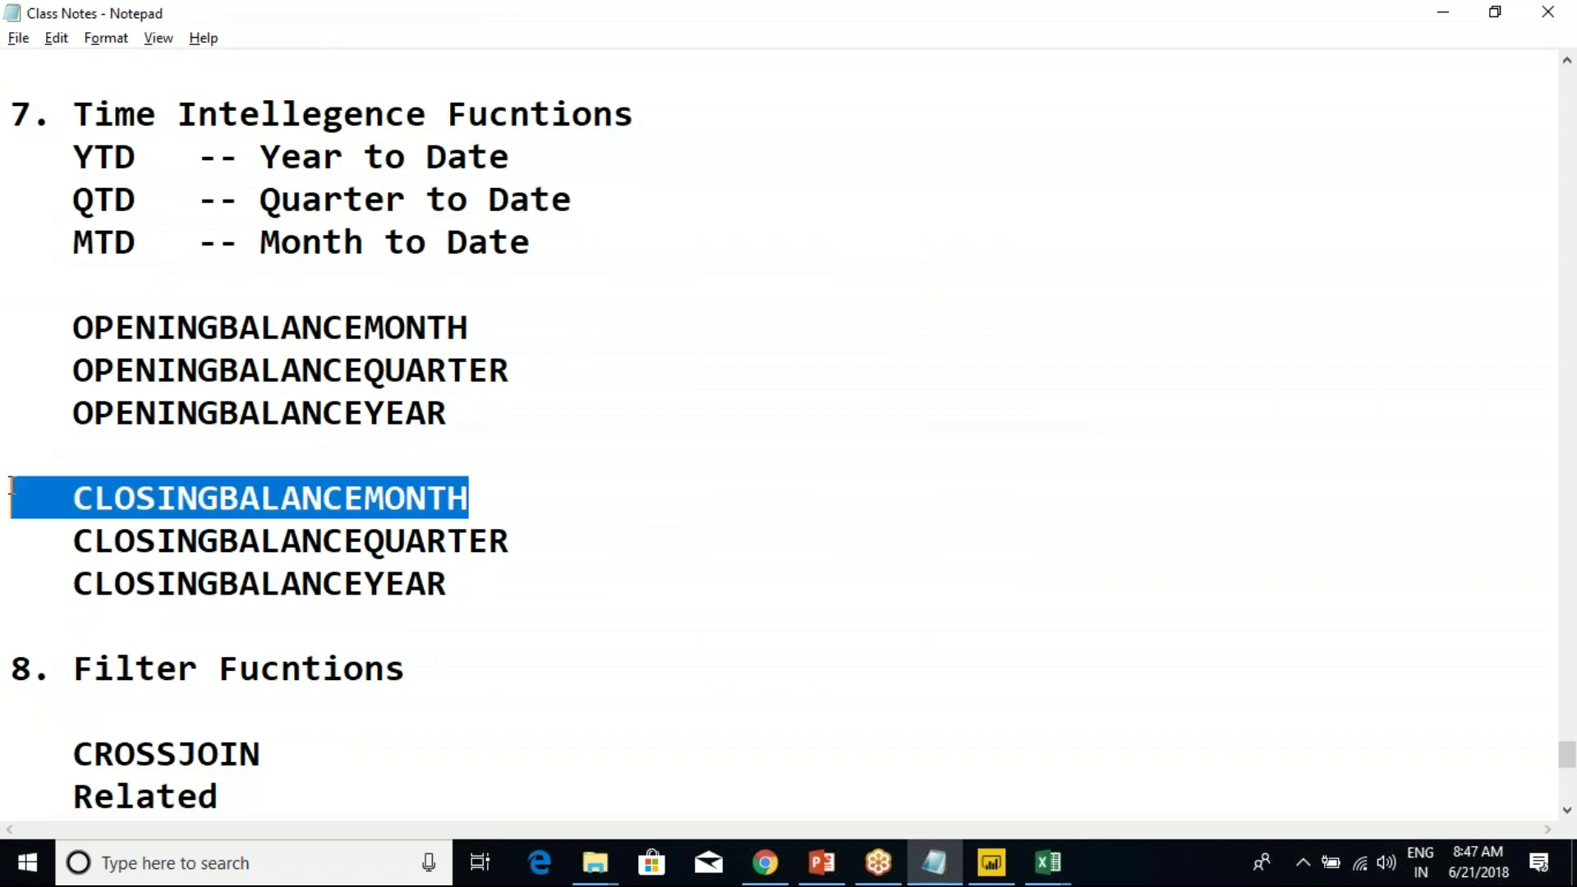
Switch back to the data_OpeningBalance workbook in Excel and review the January 2011 rows of the M_OPENINGBALANCEMONTH column.
{"action": "mouse_move", "coordinate": [1048, 862]}
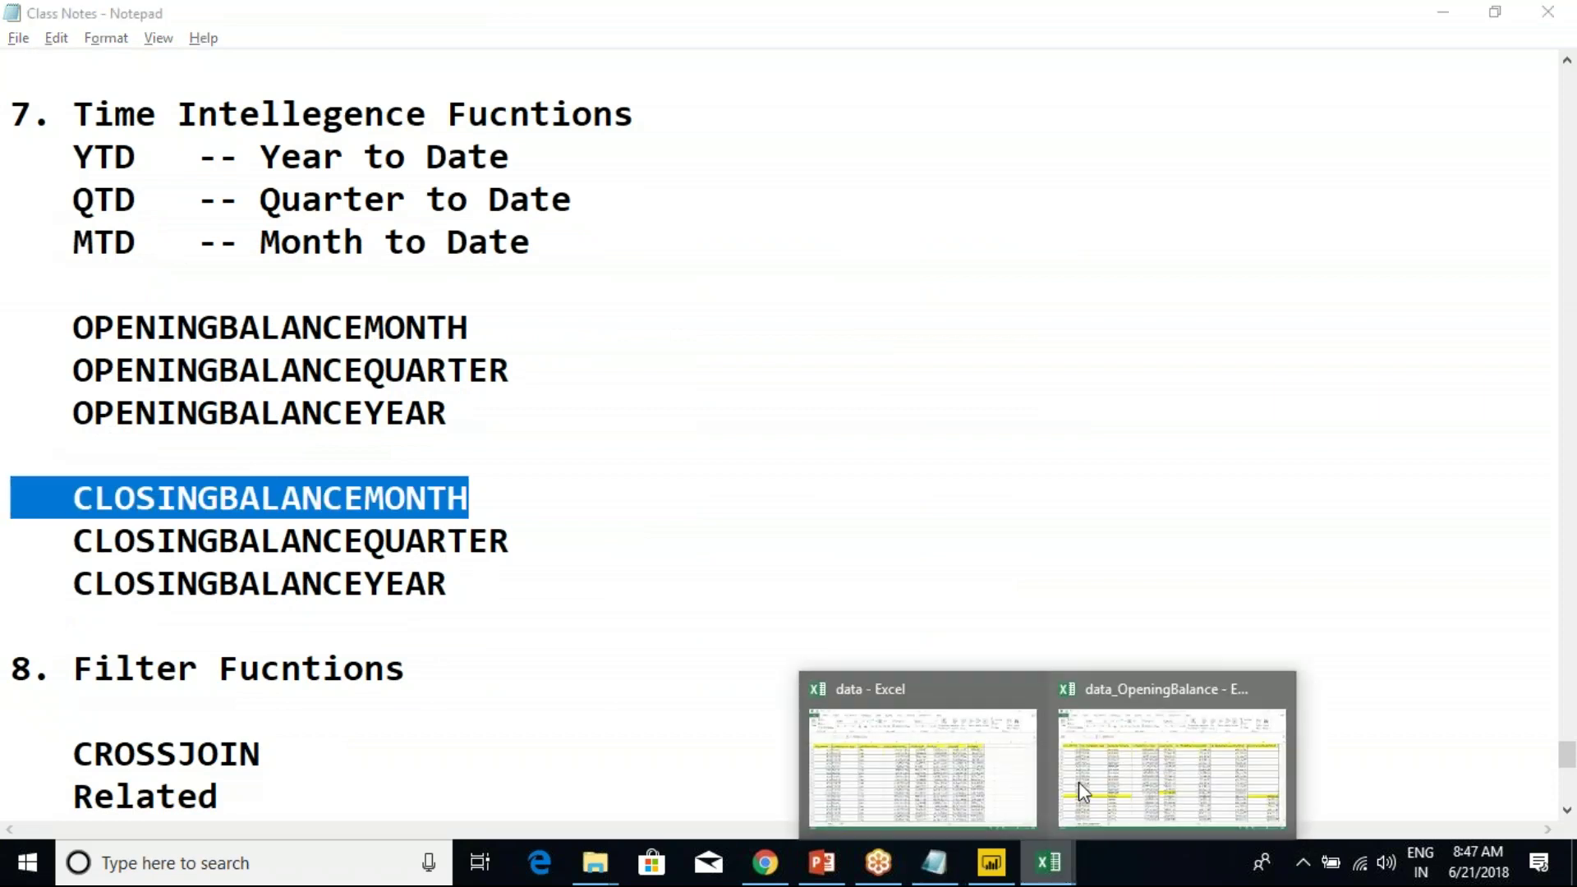
{"action": "left_click", "coordinate": [1197, 768]}
{"action": "left_click", "coordinate": [909, 530]}
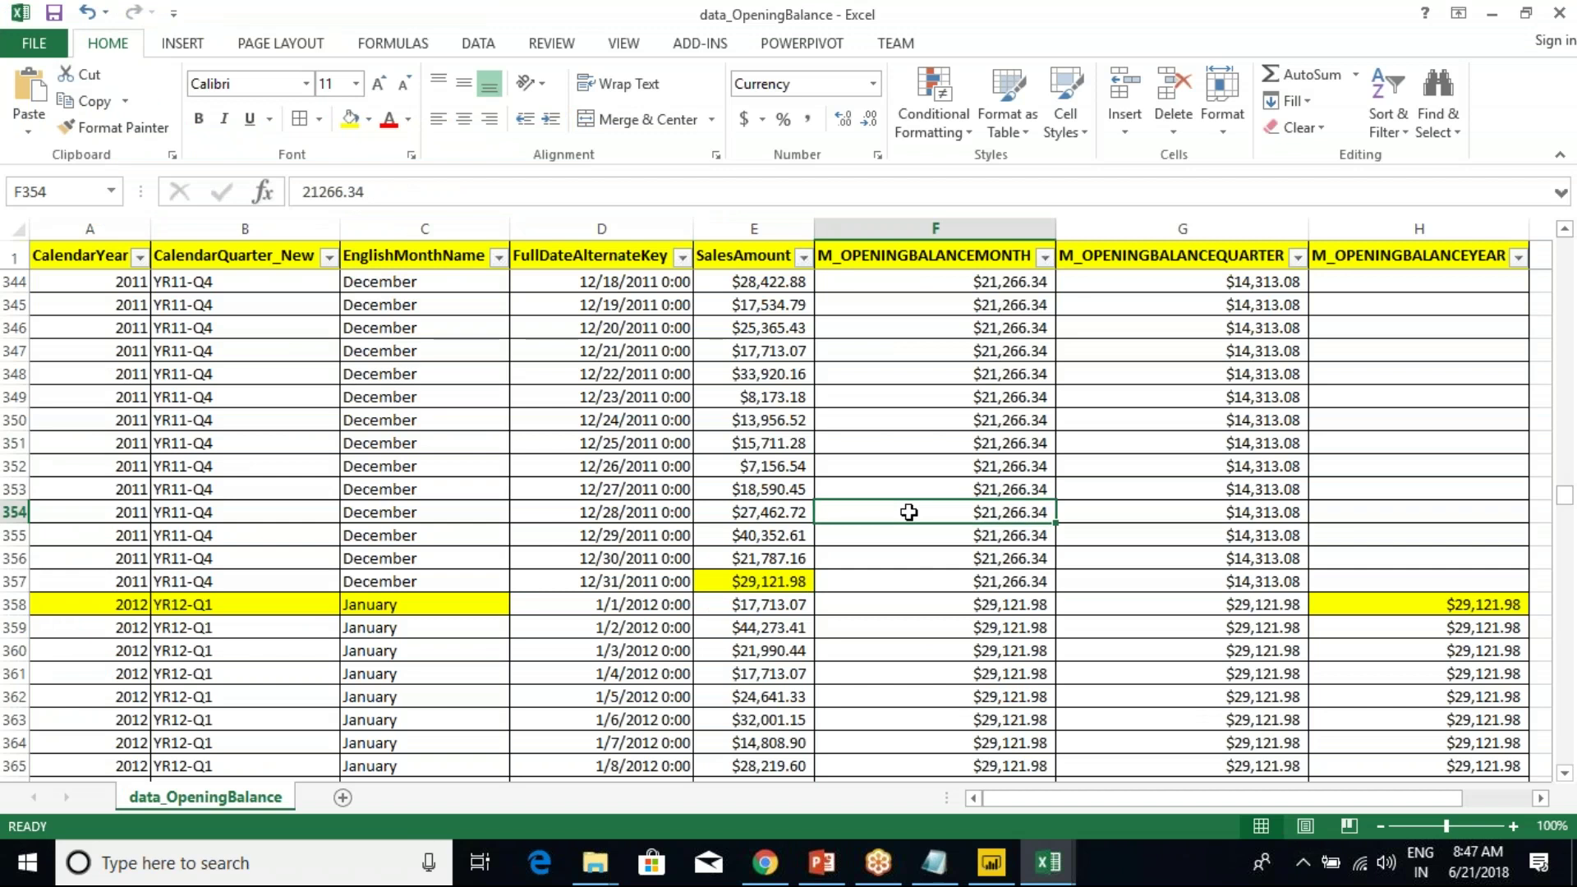
{"action": "key", "text": "ctrl+Home"}
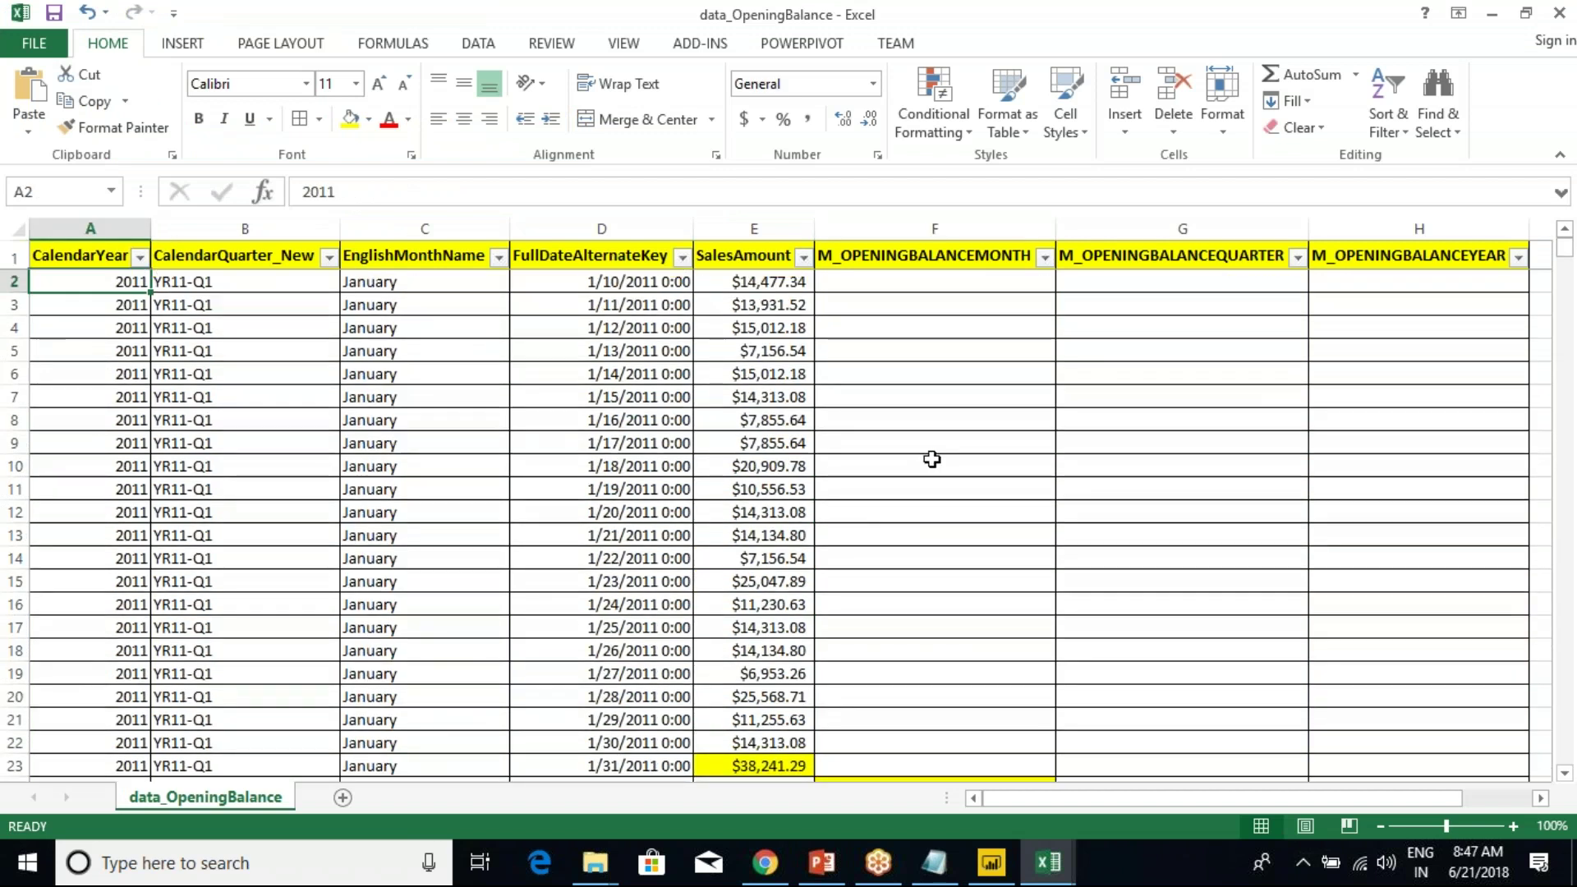
{"action": "scroll", "coordinate": [924, 468], "scroll_direction": "down", "scroll_amount": 5}
{"action": "scroll", "coordinate": [934, 461], "scroll_direction": "up", "scroll_amount": 5}
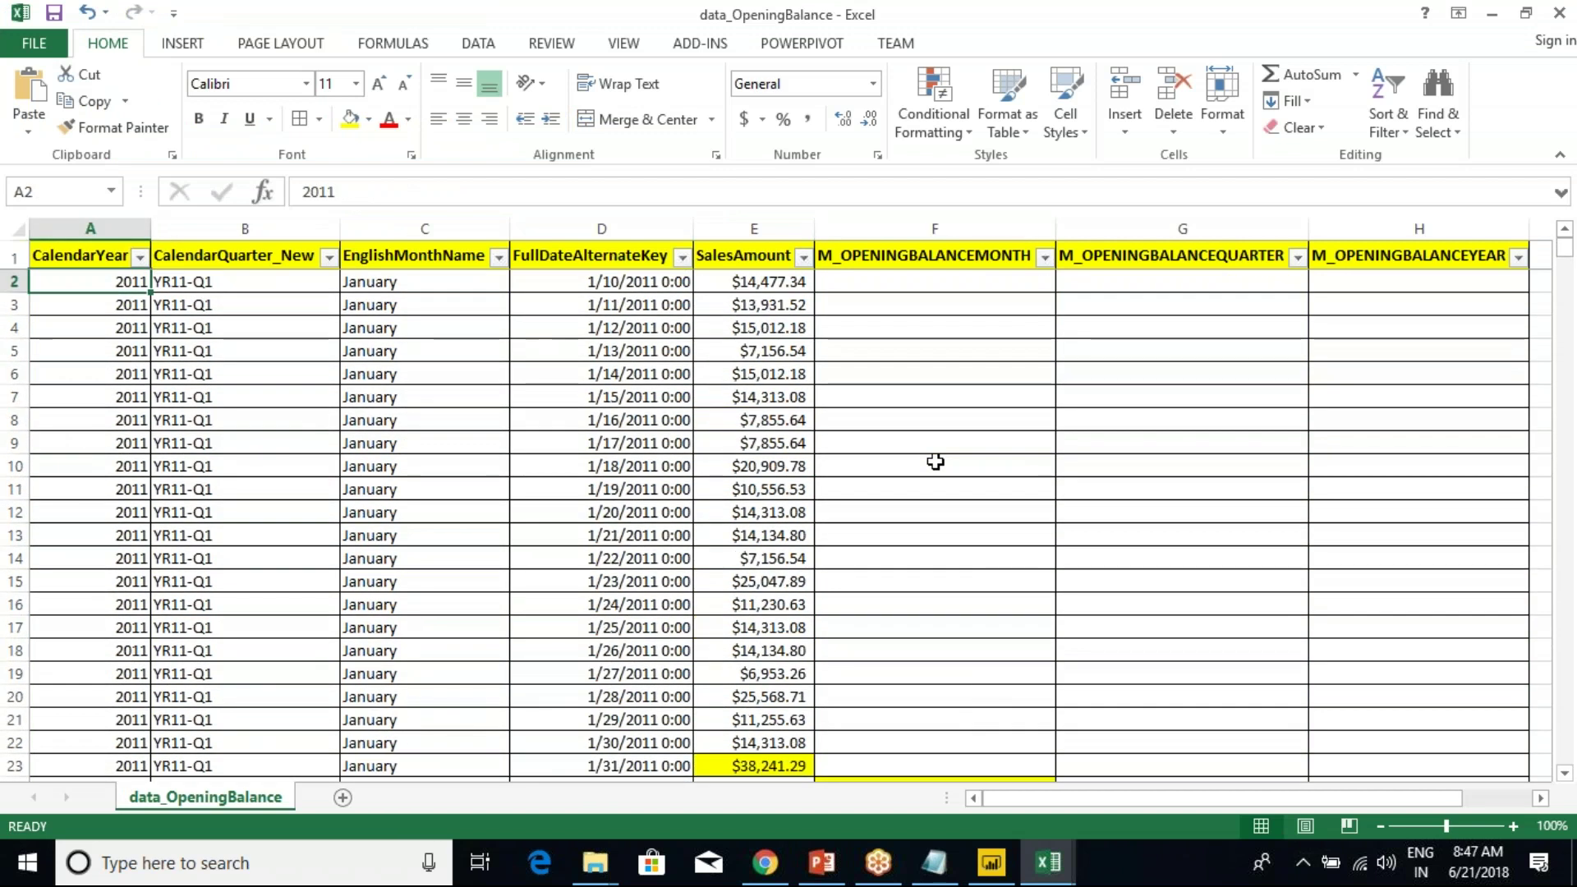
{"action": "left_click_drag", "start_coordinate": [457, 281], "coordinate": [445, 658]}
{"action": "left_click", "coordinate": [850, 464]}
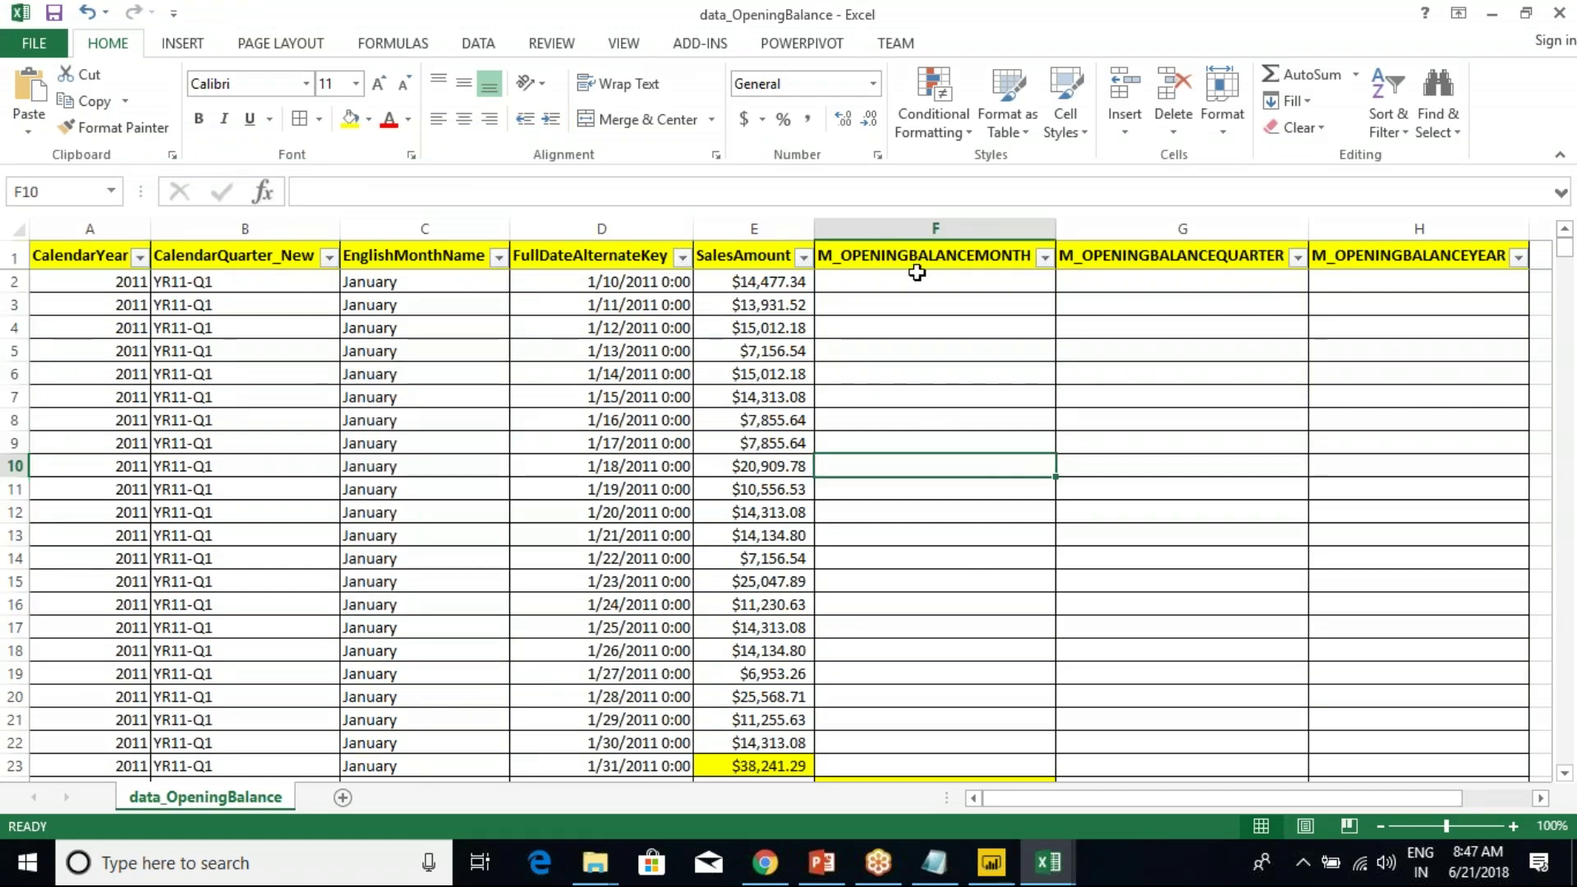
{"action": "left_click", "coordinate": [928, 264]}
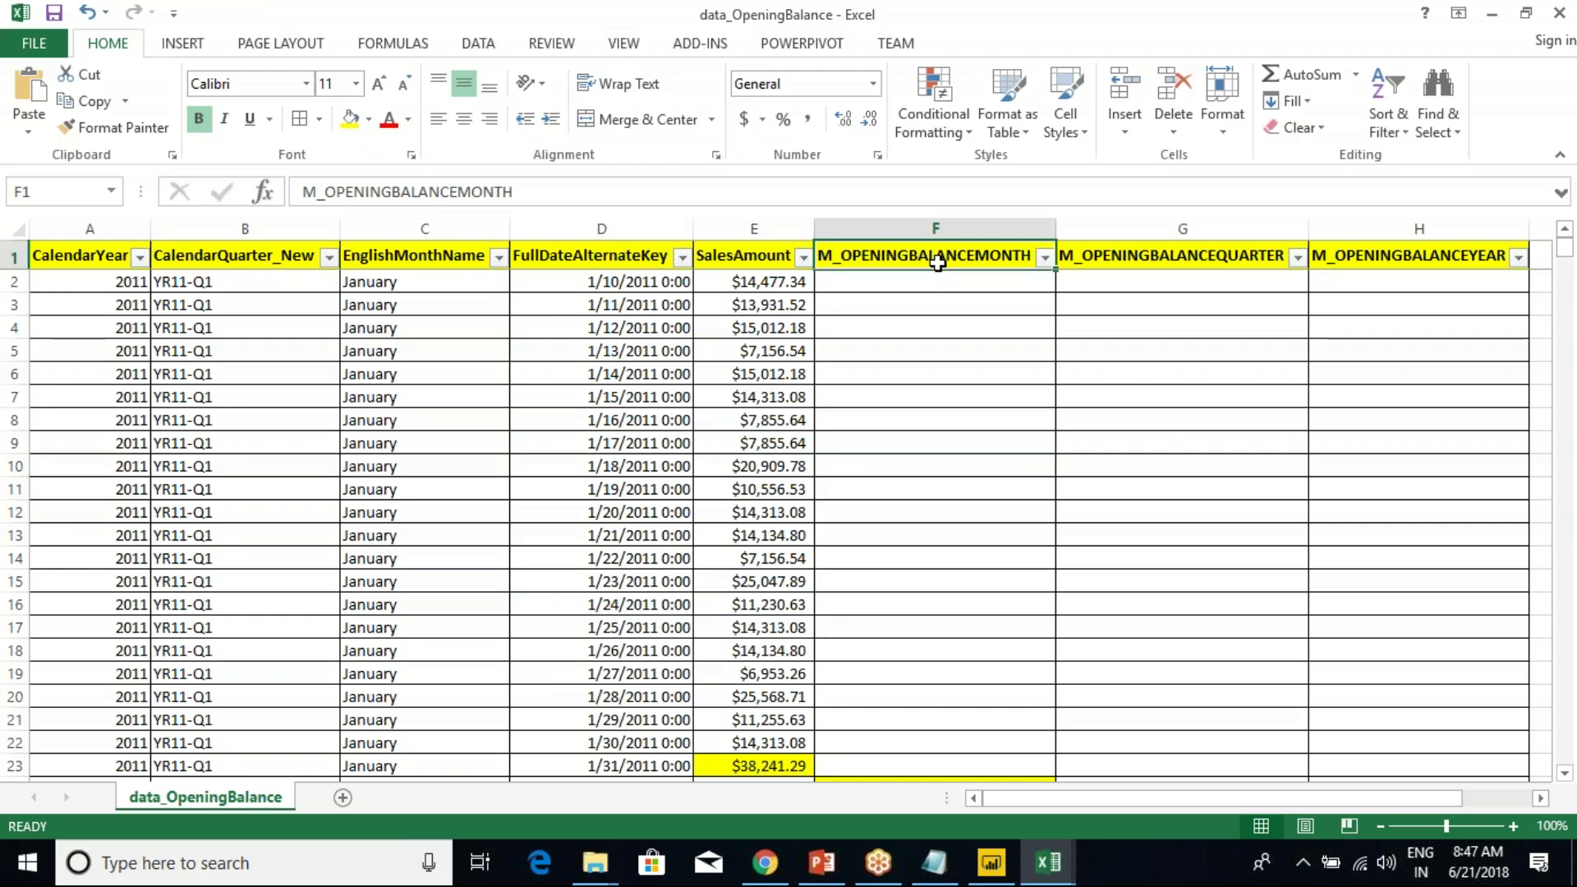
{"action": "left_click_drag", "start_coordinate": [925, 281], "coordinate": [953, 707]}
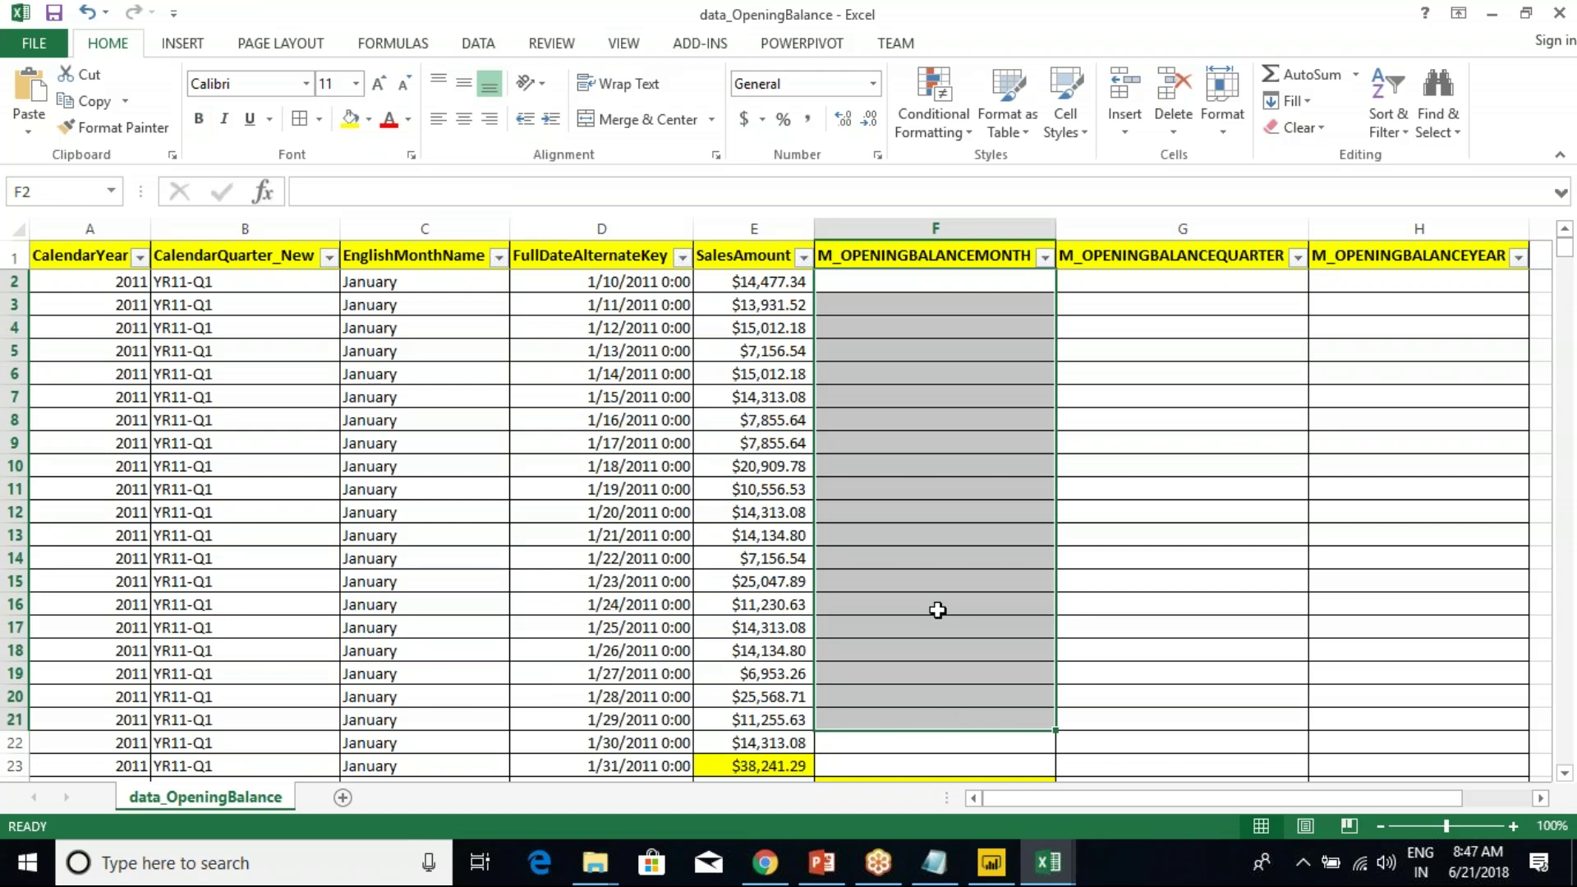
Compare the January 31, 2011 sales amount in E23 with the February 1, 2011 month opening balance in F24.
{"action": "scroll", "coordinate": [938, 611], "scroll_direction": "down", "scroll_amount": 4}
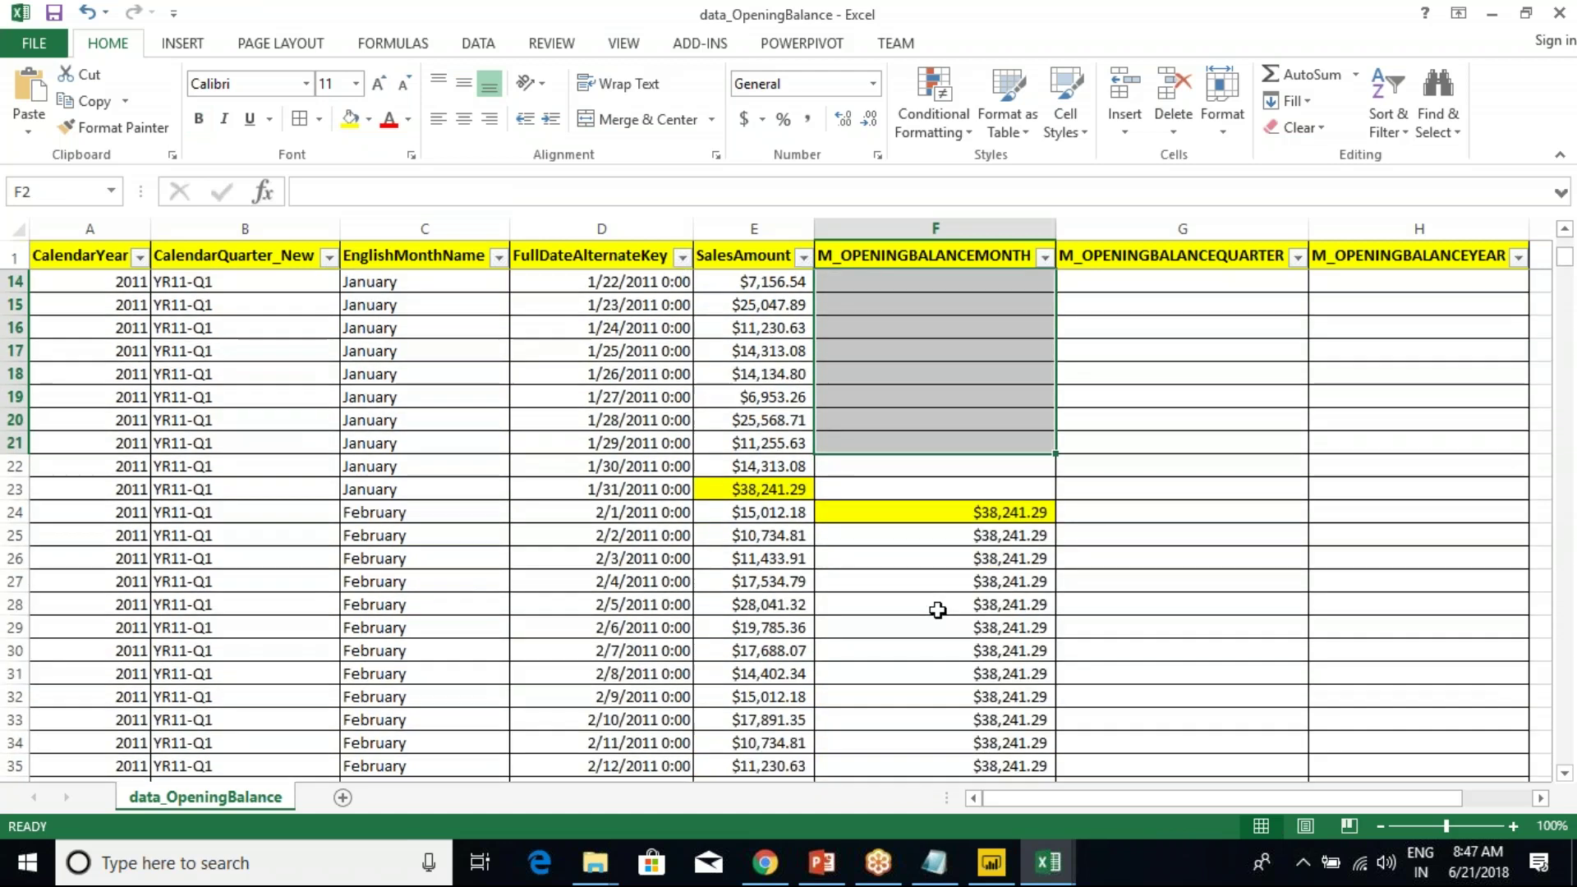
{"action": "left_click", "coordinate": [988, 605]}
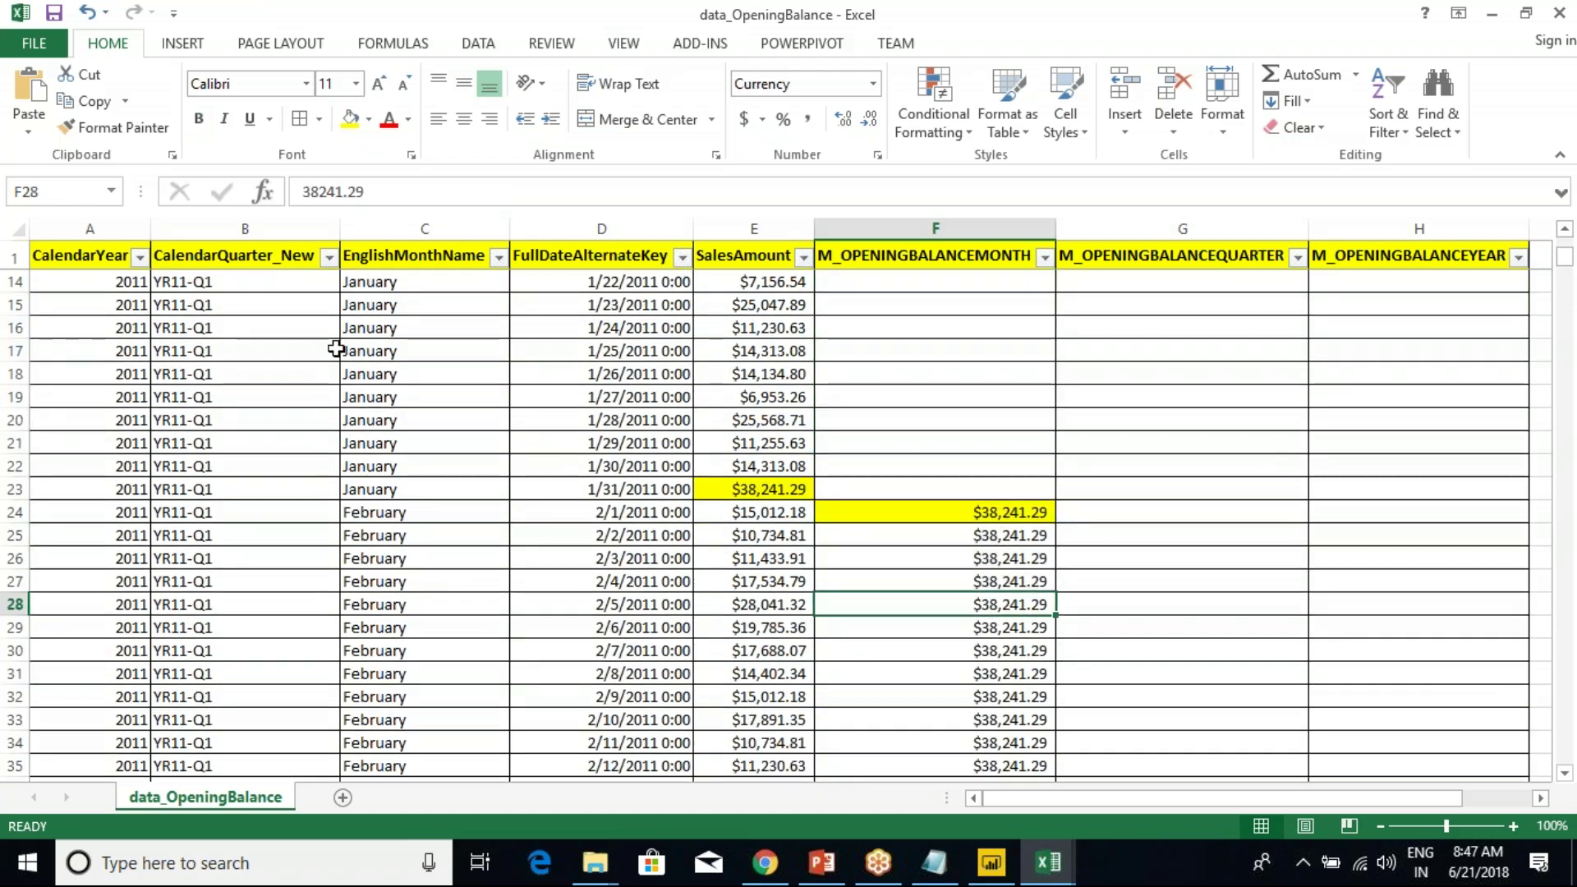
{"action": "left_click", "coordinate": [364, 287]}
{"action": "left_click_drag", "start_coordinate": [364, 288], "coordinate": [789, 490]}
{"action": "left_click", "coordinate": [837, 463]}
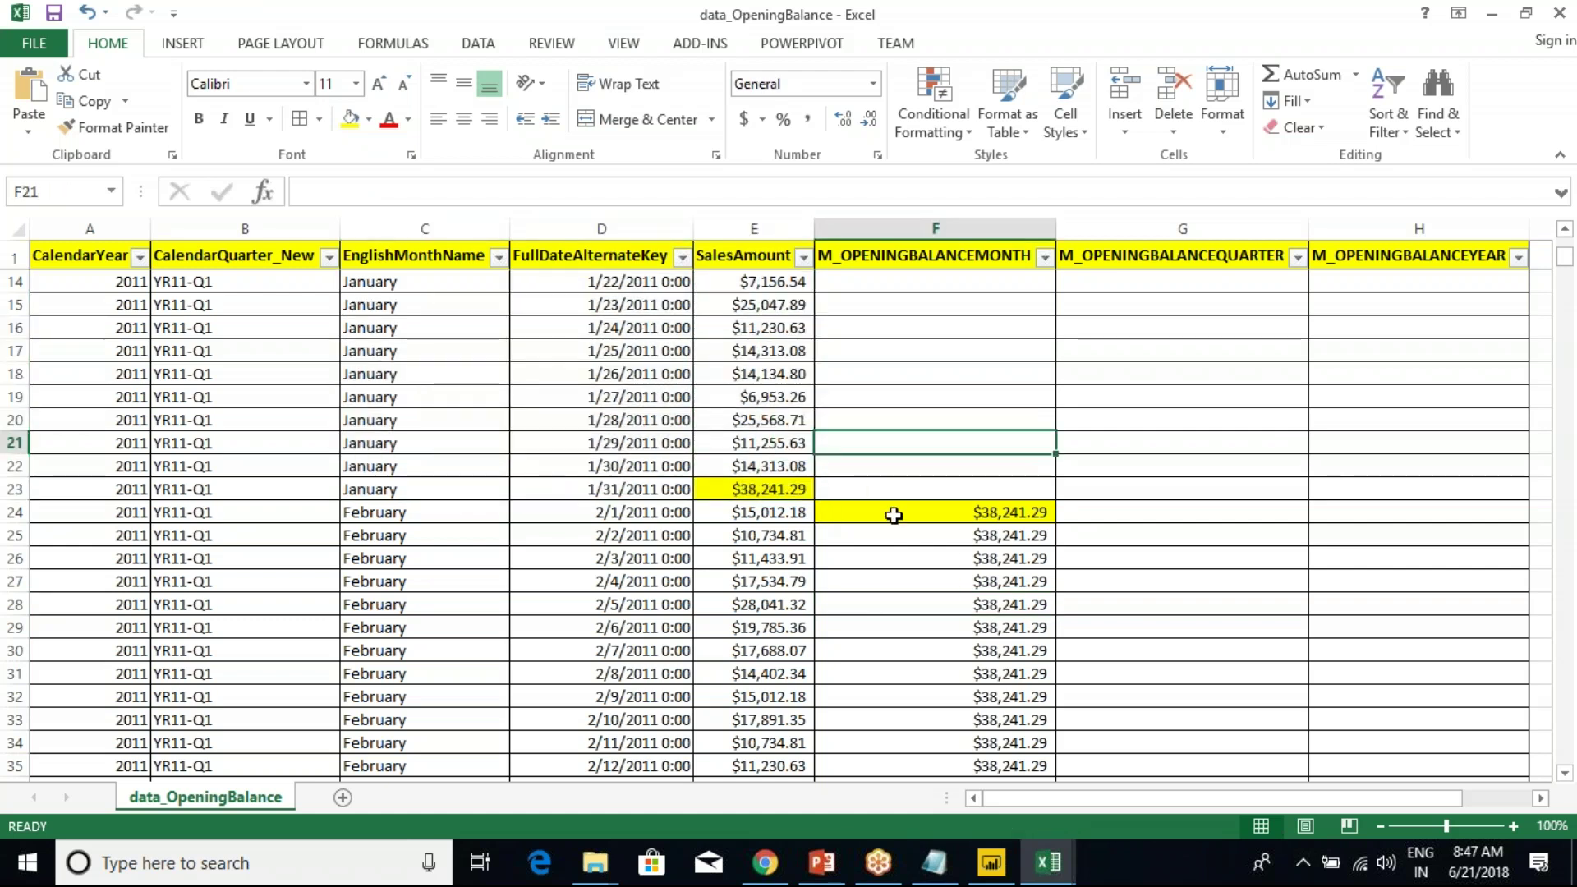
{"action": "left_click", "coordinate": [945, 513]}
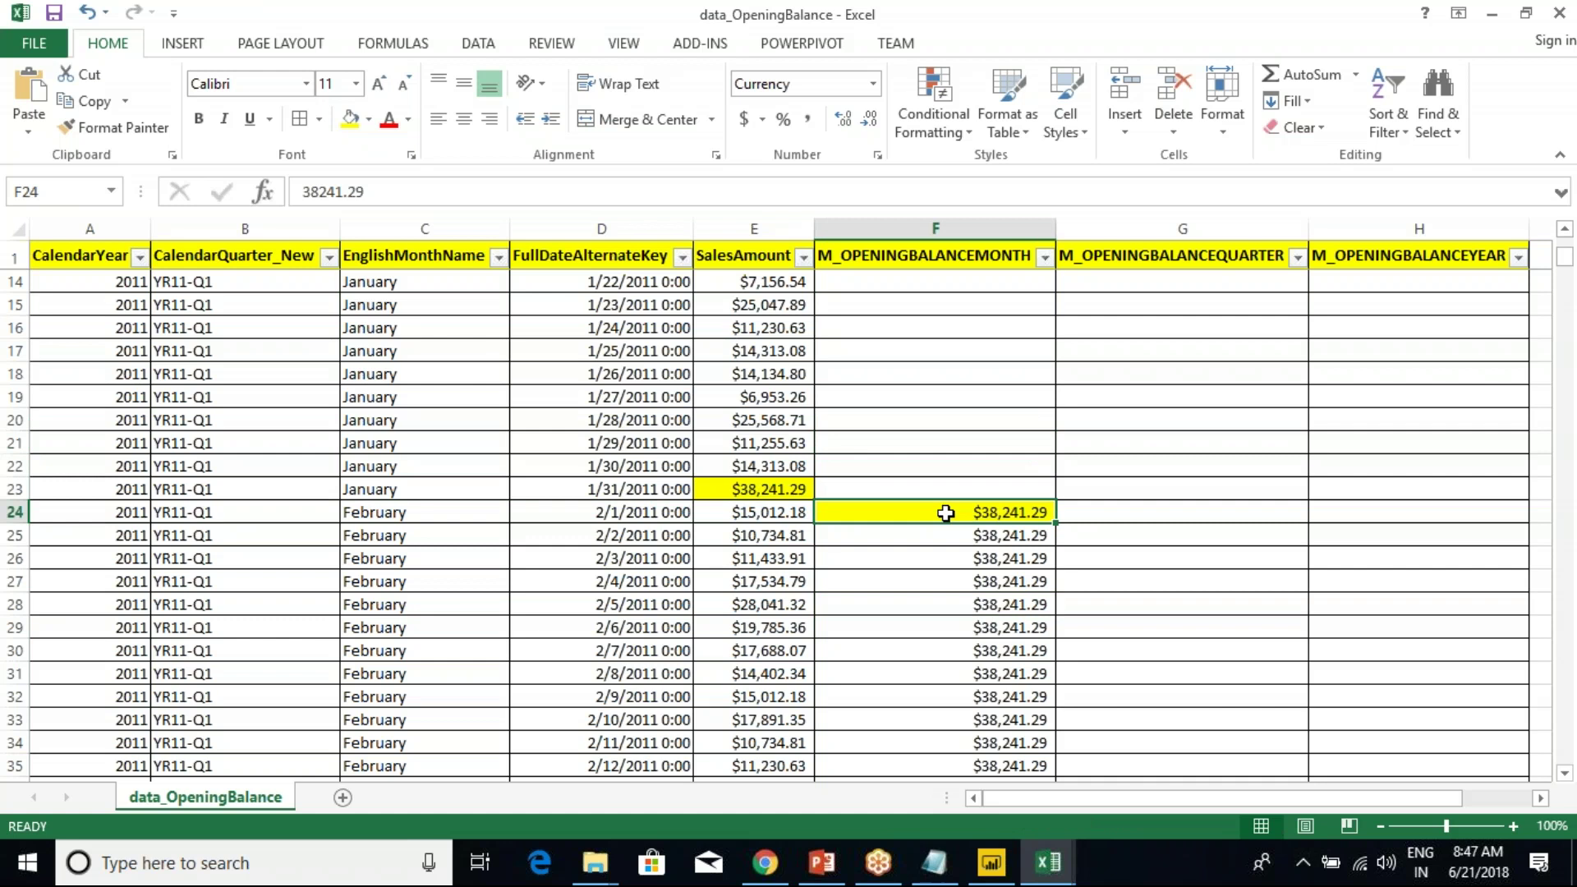
{"action": "left_click", "coordinate": [743, 493]}
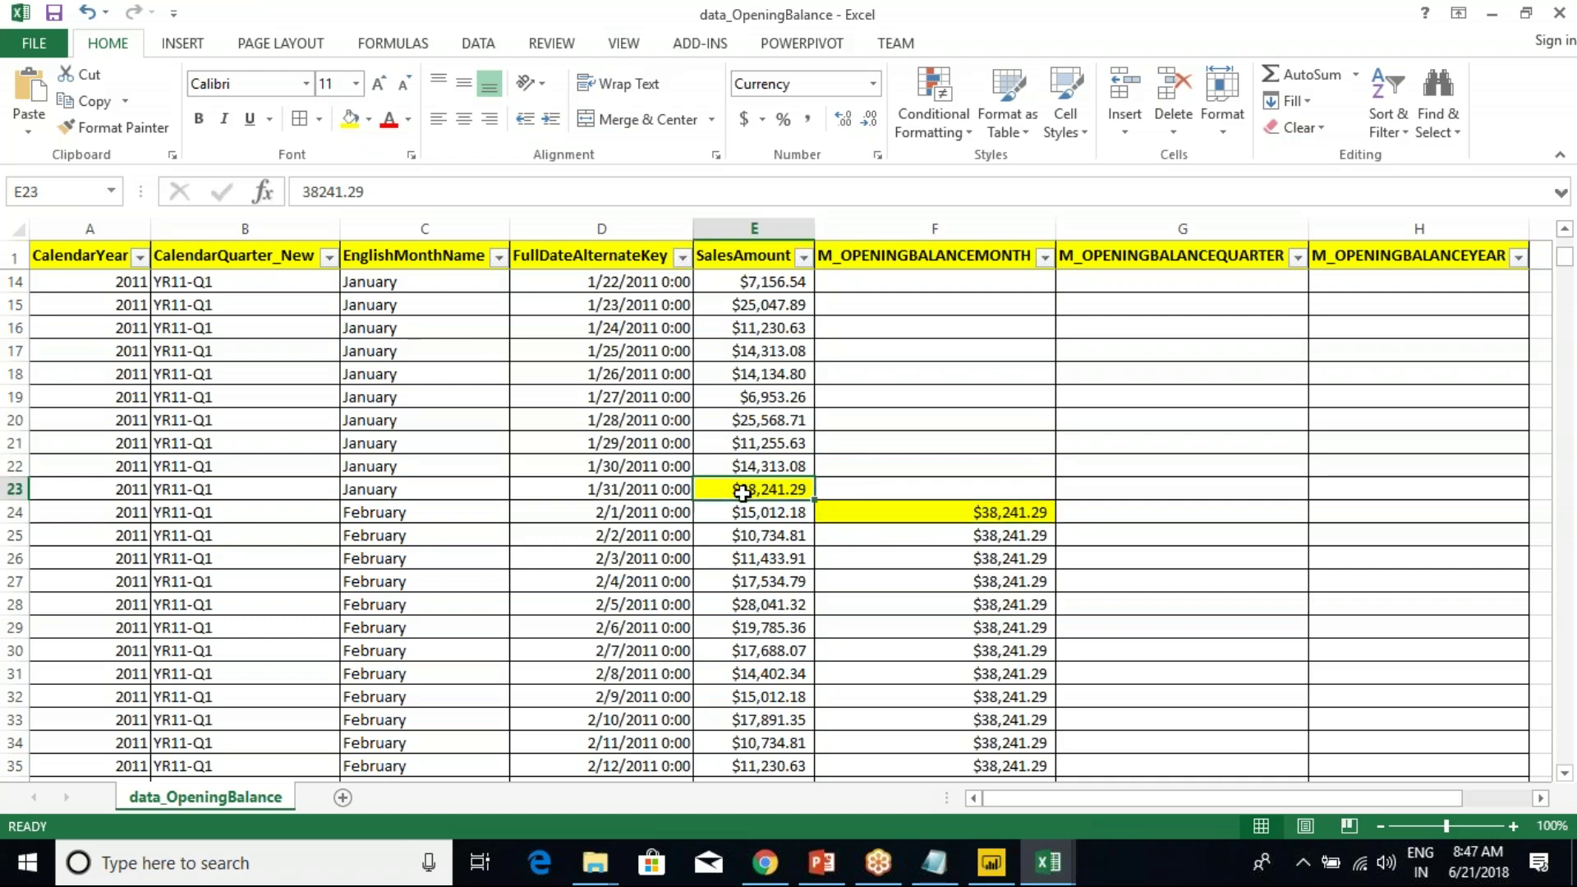
{"action": "left_click", "coordinate": [986, 510]}
{"action": "left_click", "coordinate": [1066, 510]}
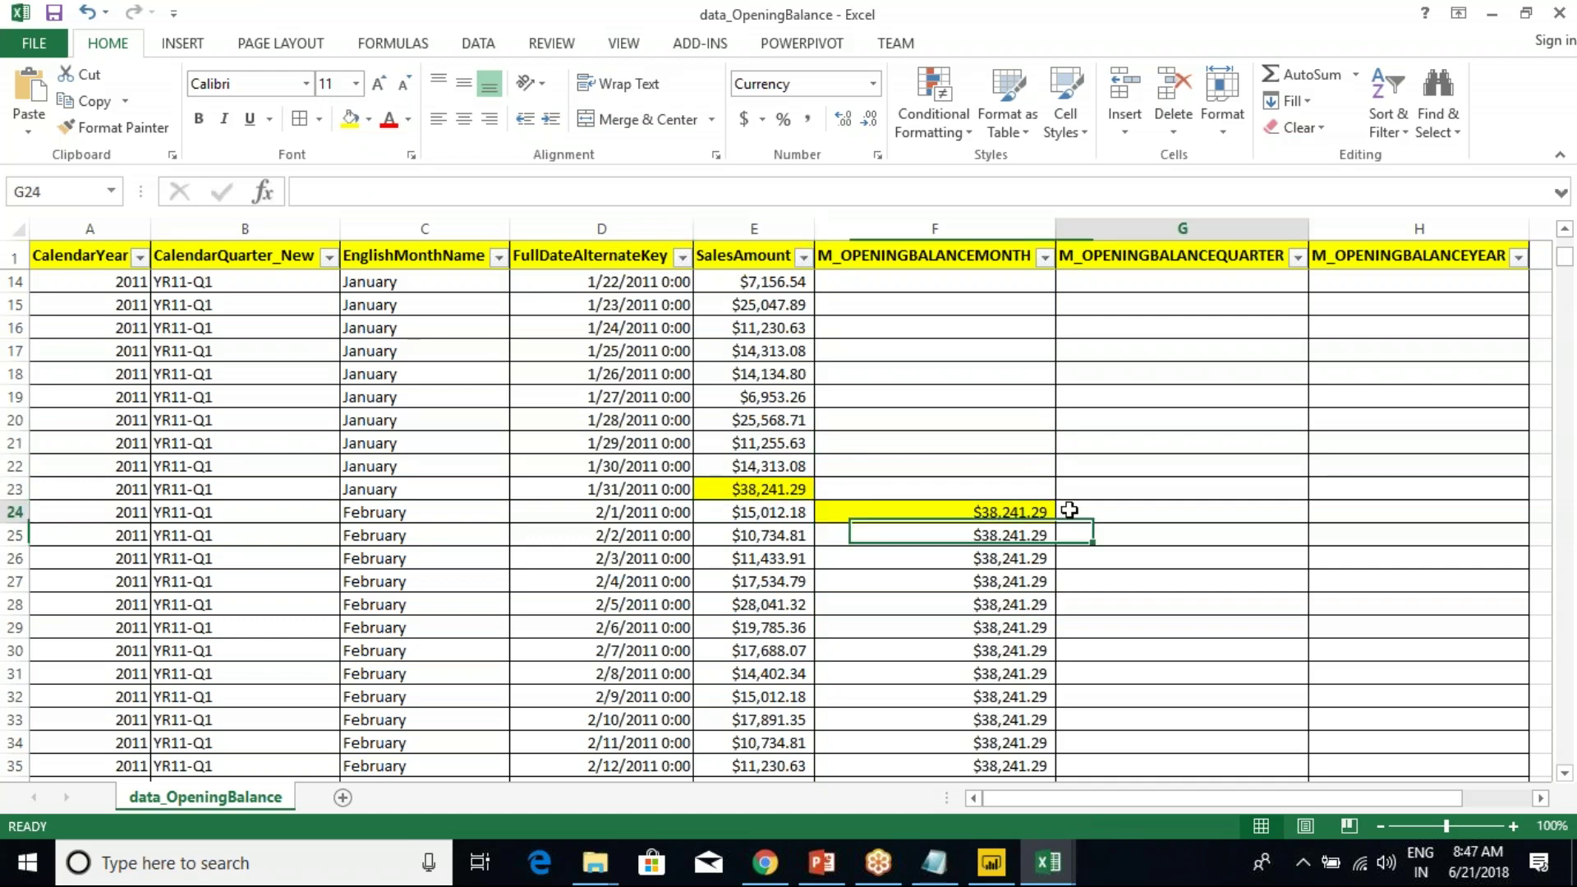
{"action": "left_click", "coordinate": [1003, 510]}
Examine the February 2011 rows, comparing the February 28 sales amount in E51 with the M_OPENINGBALANCEMONTH values for that month.
{"action": "left_click_drag", "start_coordinate": [397, 509], "coordinate": [419, 751]}
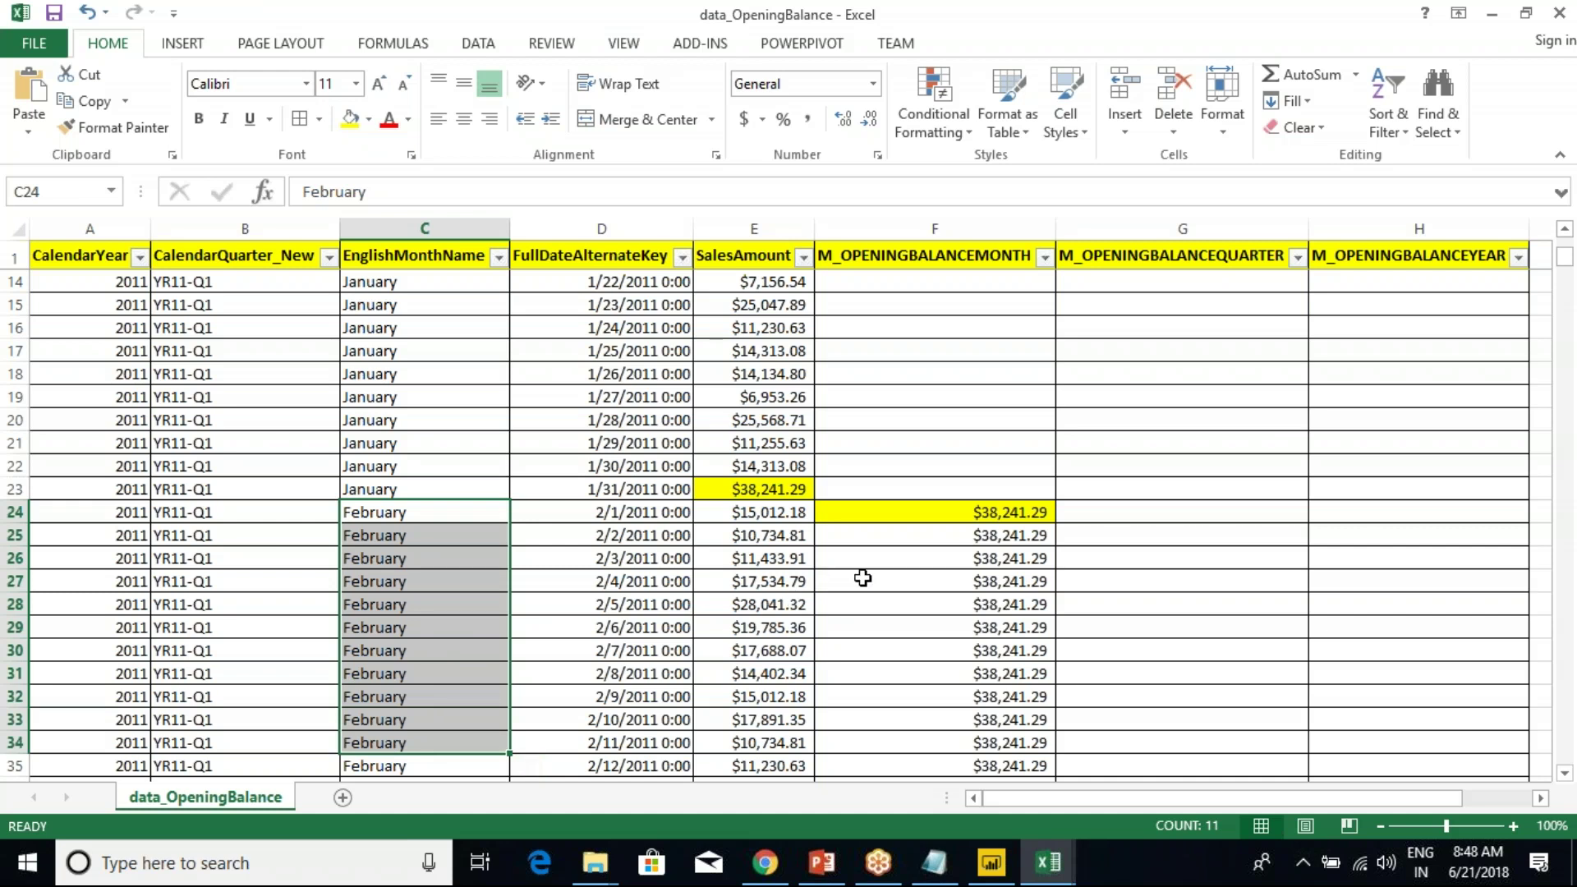
{"action": "left_click", "coordinate": [922, 514]}
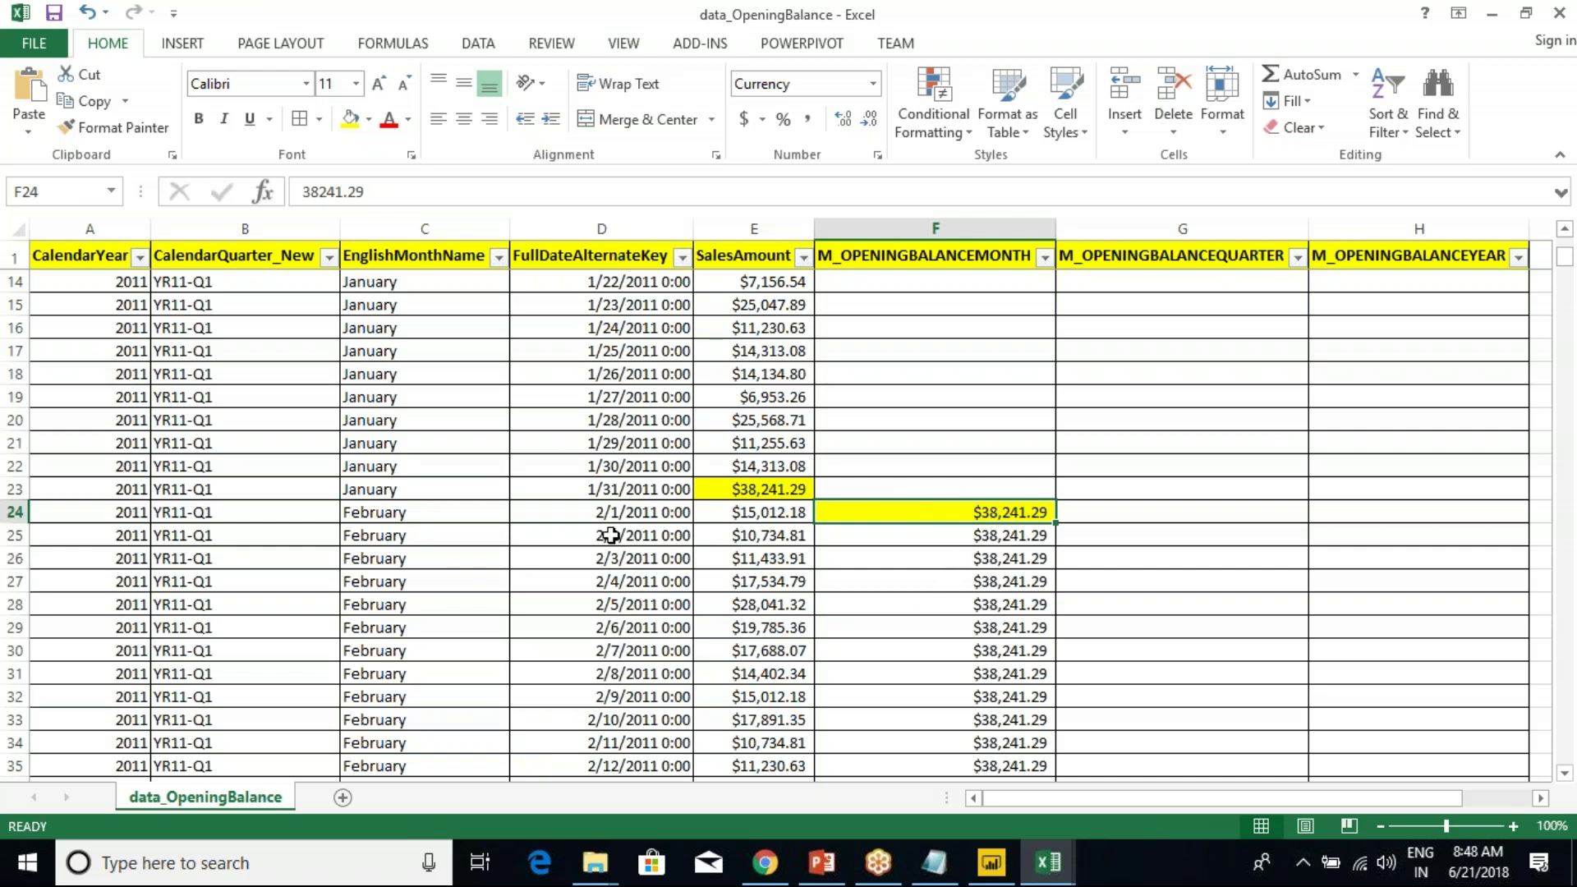
{"action": "left_click_drag", "start_coordinate": [431, 518], "coordinate": [438, 722]}
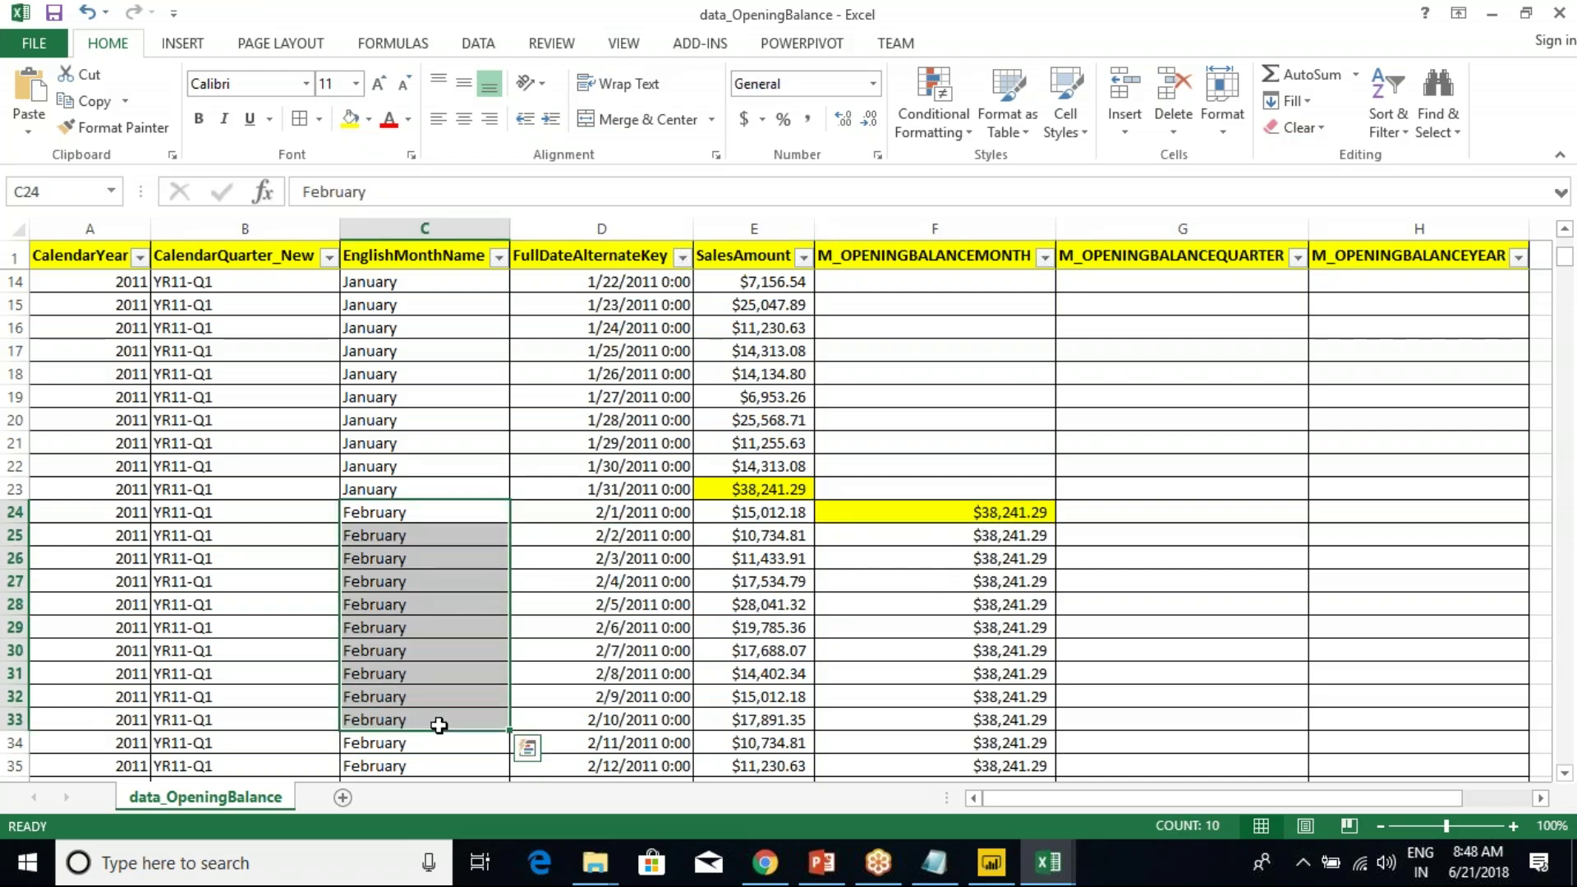
{"action": "scroll", "coordinate": [439, 723], "scroll_direction": "down", "scroll_amount": 7}
{"action": "left_click", "coordinate": [428, 653]}
{"action": "left_click_drag", "start_coordinate": [428, 653], "coordinate": [727, 657]}
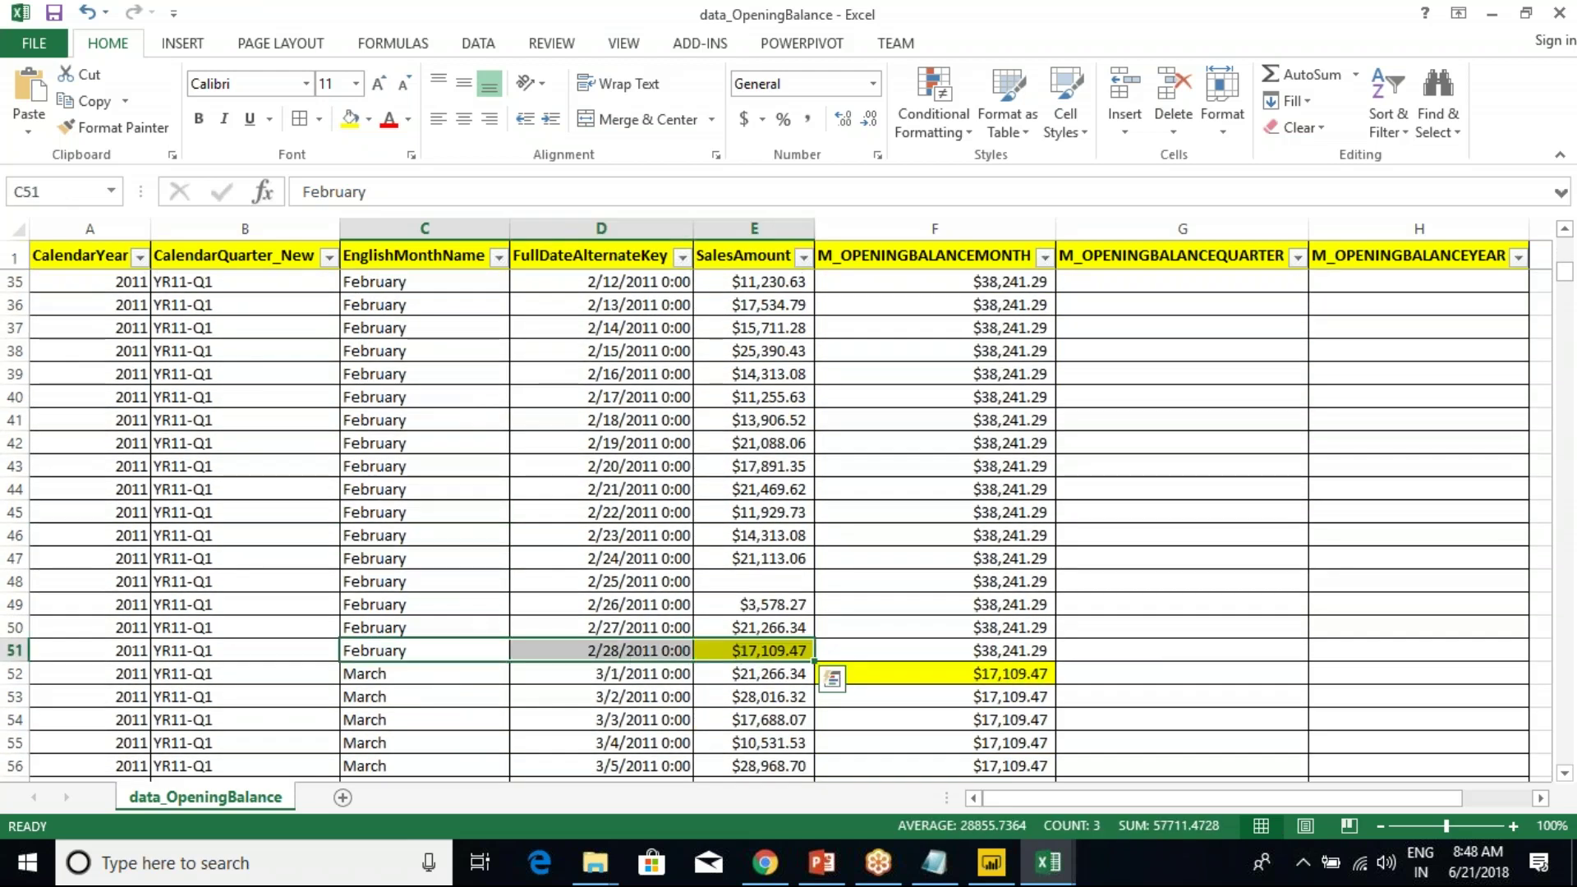
{"action": "left_click", "coordinate": [760, 649]}
{"action": "left_click", "coordinate": [450, 653]}
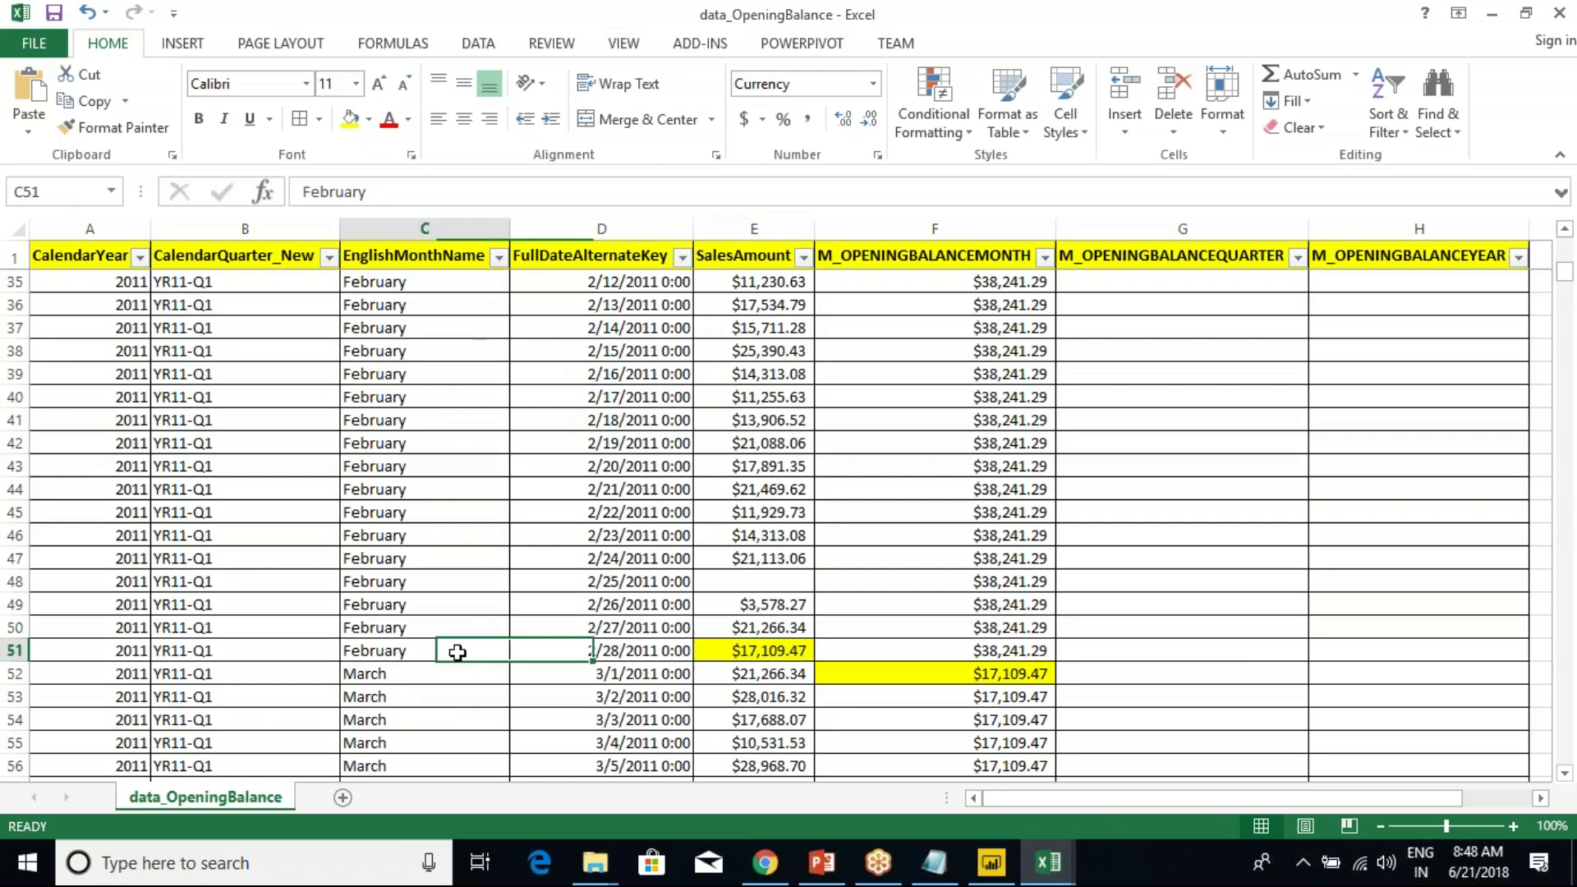
{"action": "left_click", "coordinate": [750, 653]}
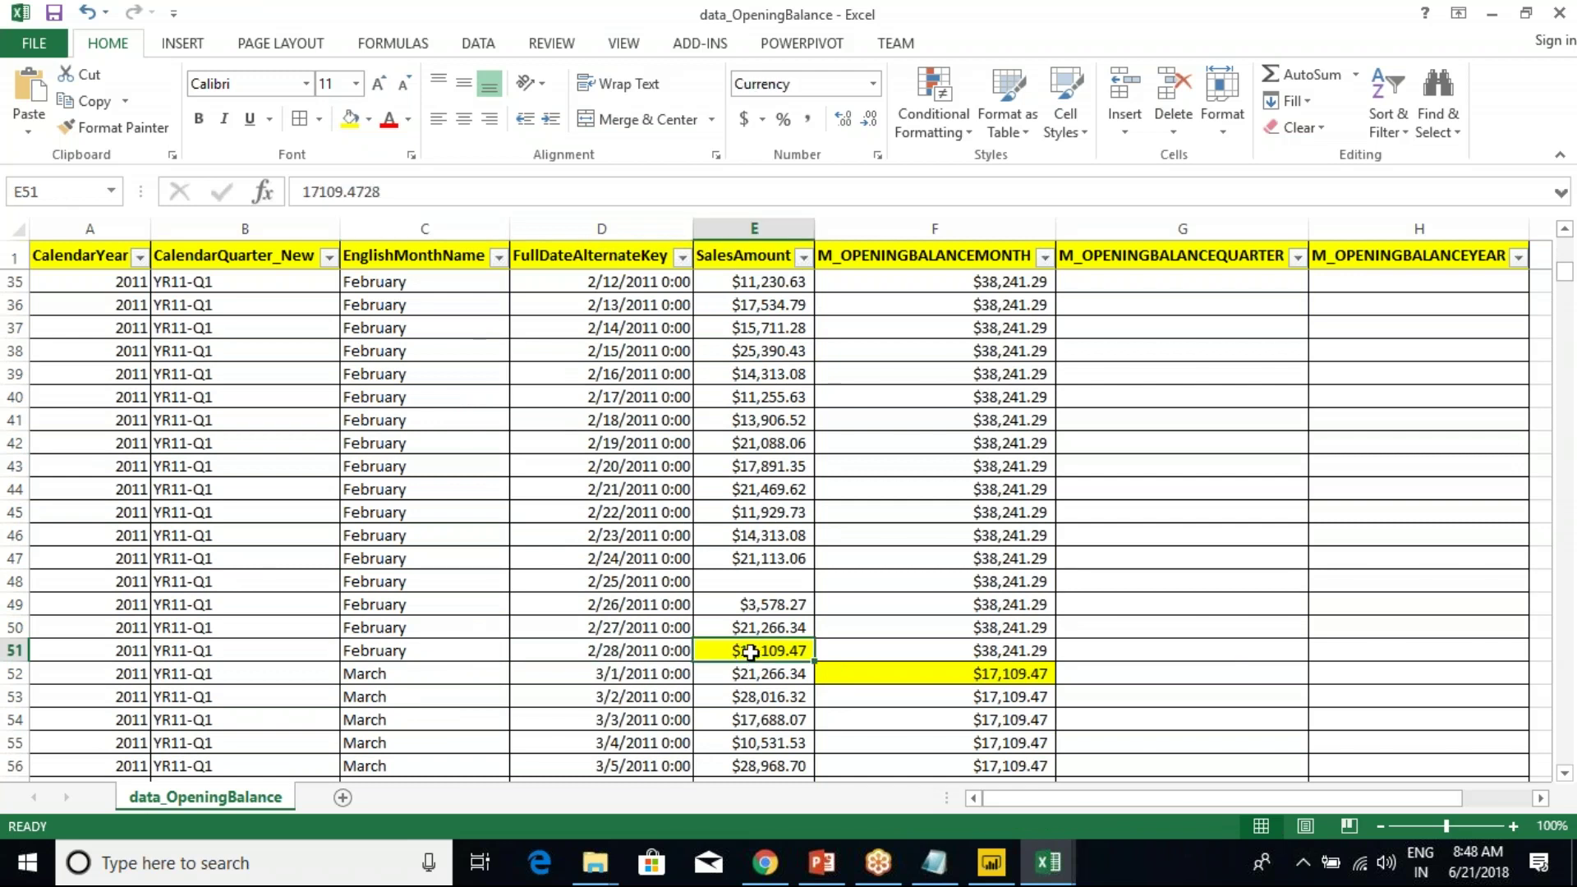
{"action": "left_click_drag", "start_coordinate": [884, 654], "coordinate": [890, 283]}
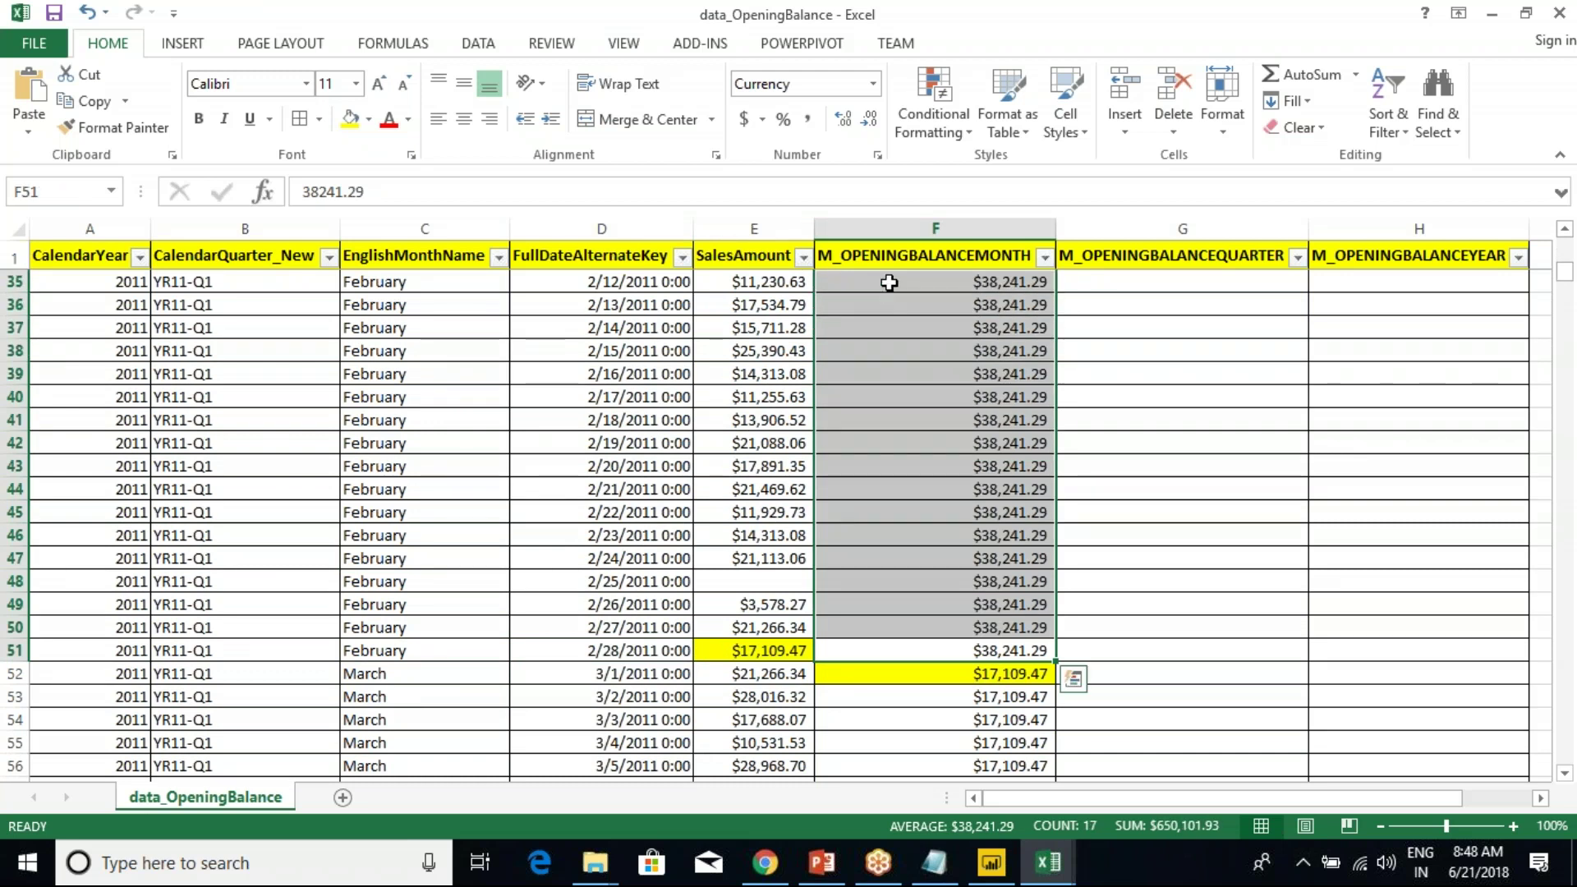
{"action": "left_click", "coordinate": [933, 460]}
{"action": "scroll", "coordinate": [727, 513], "scroll_direction": "up", "scroll_amount": 4}
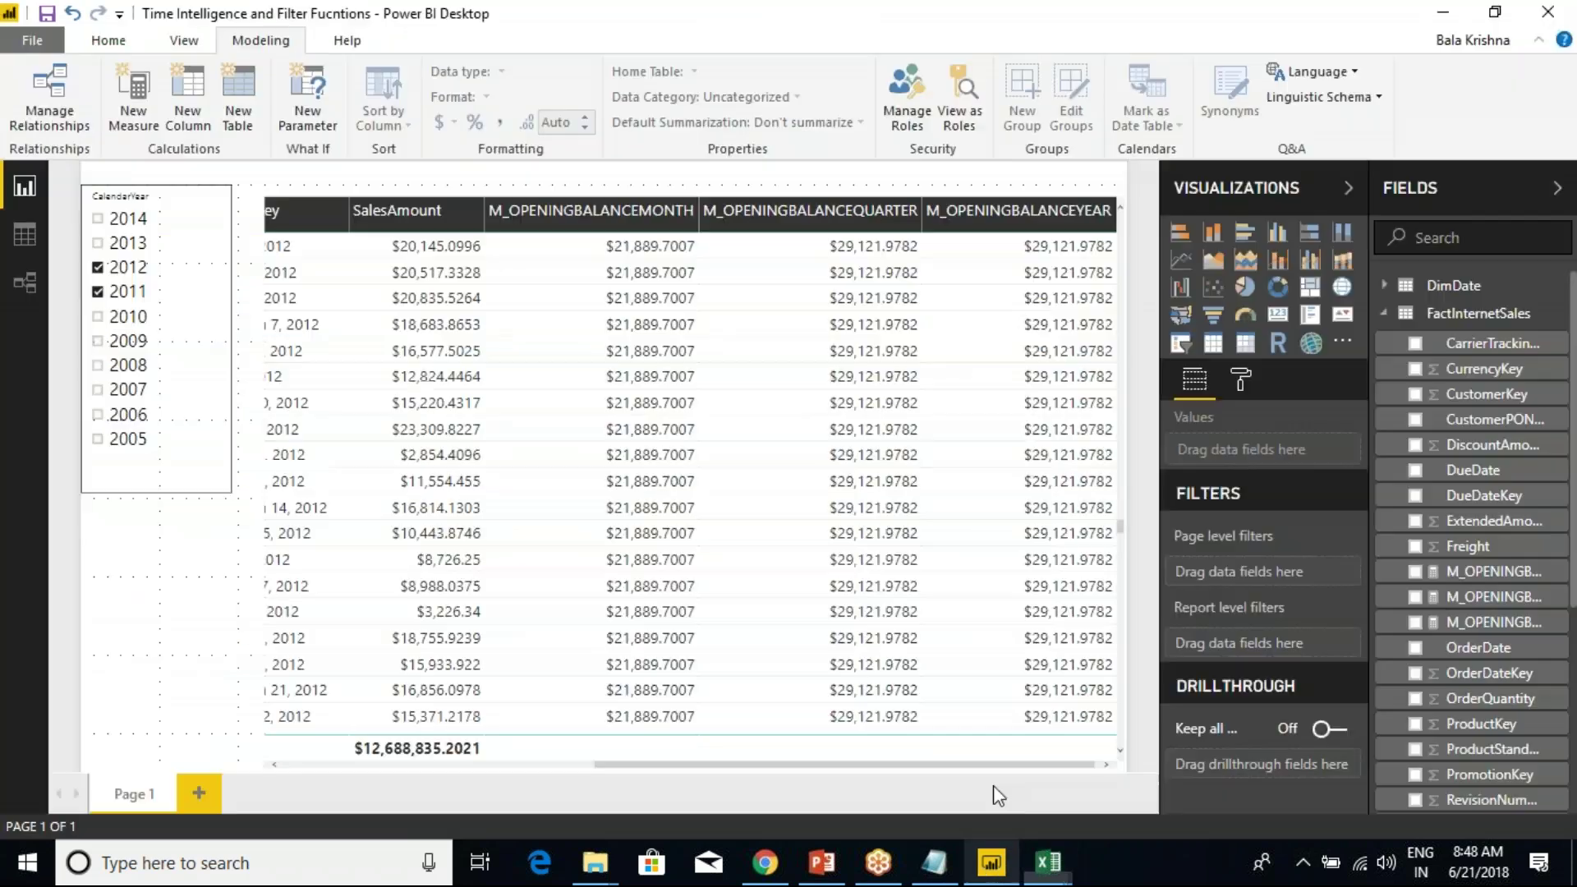
Switch to the Class Notes in Notepad and highlight the CLOSINGBALANCEMONTH, CLOSINGBALANCEQUARTER and CLOSINGBALANCEYEAR lines.
{"action": "left_click", "coordinate": [914, 858]}
{"action": "left_click", "coordinate": [534, 542]}
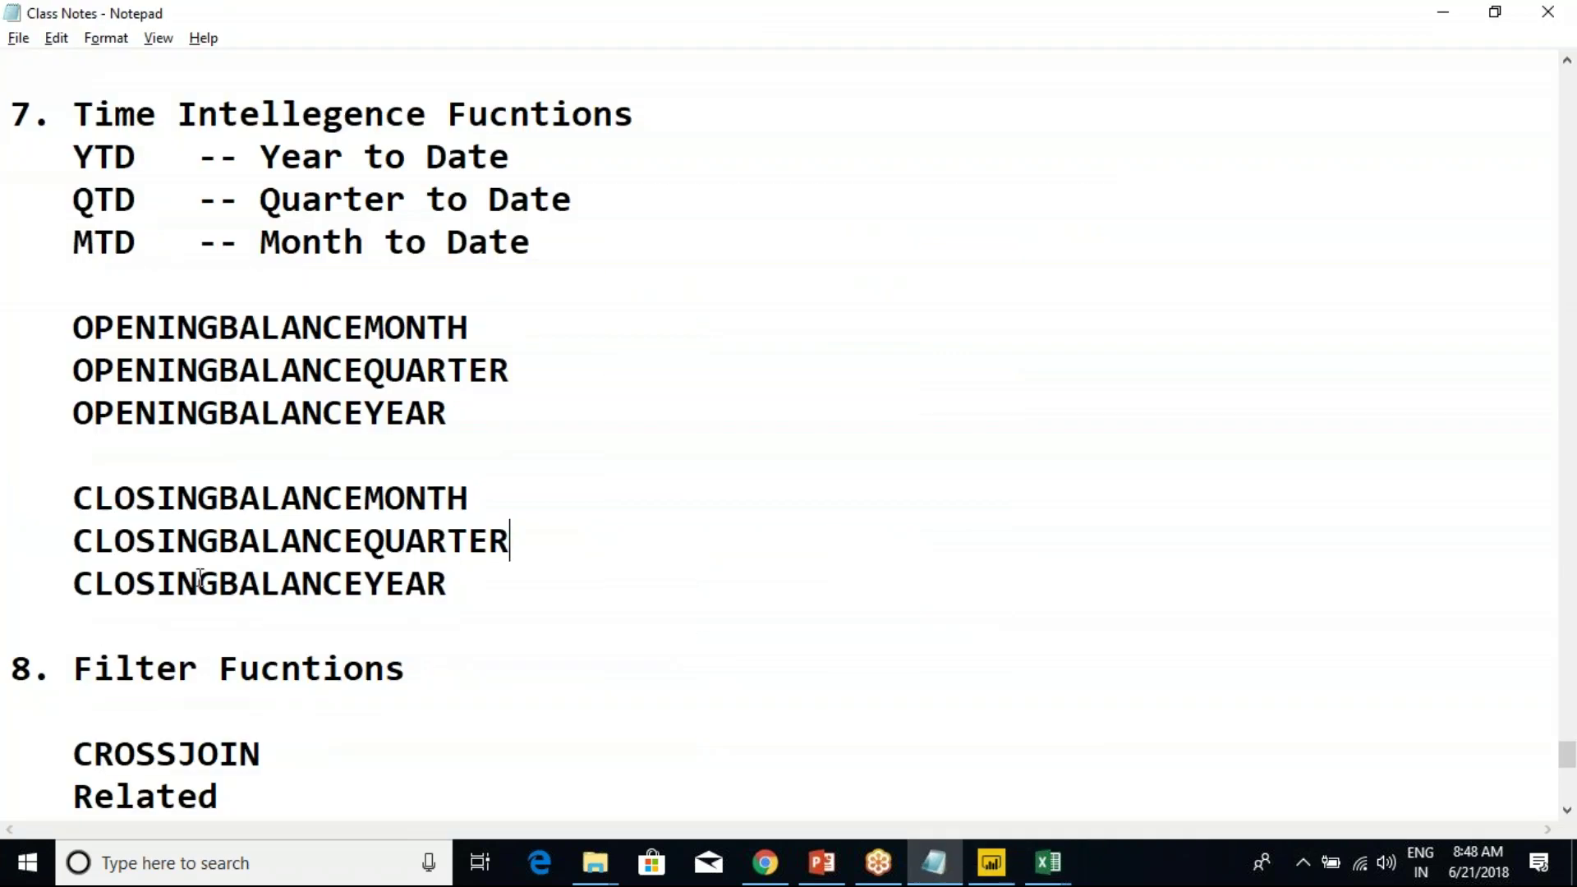
{"action": "left_click_drag", "start_coordinate": [47, 485], "coordinate": [481, 571]}
{"action": "left_click", "coordinate": [481, 571]}
Switch to Power BI Desktop and start a new FactInternetSales measure named M_ClosingBalanceMonth with the CLOSINGBALANCEMONTH function.
{"action": "left_click", "coordinate": [994, 864]}
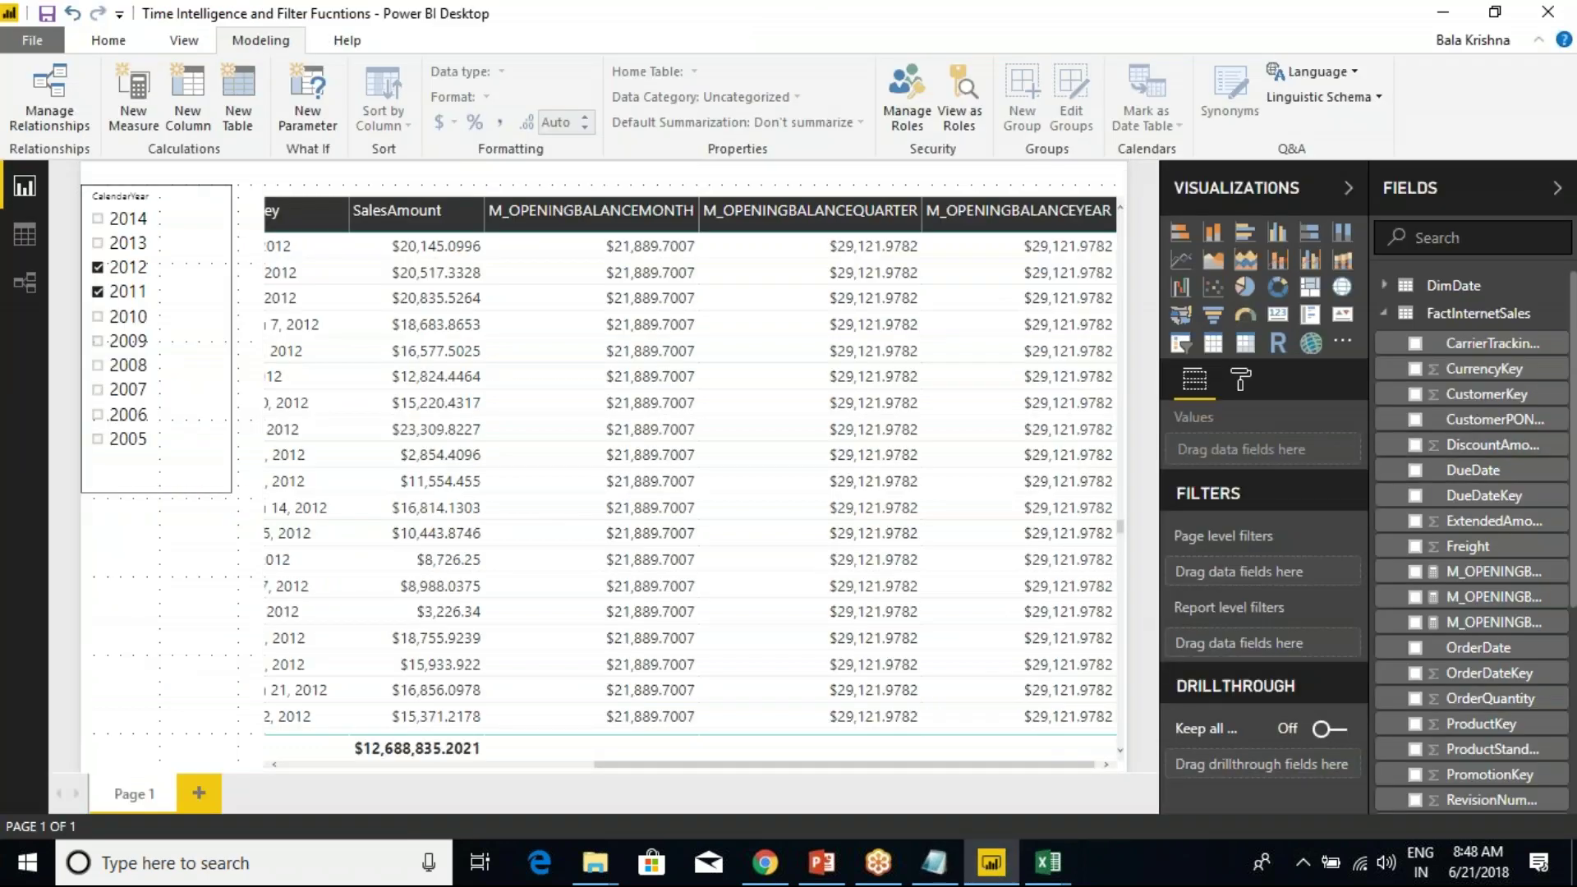
{"action": "right_click", "coordinate": [1456, 333]}
{"action": "left_click", "coordinate": [1097, 347]}
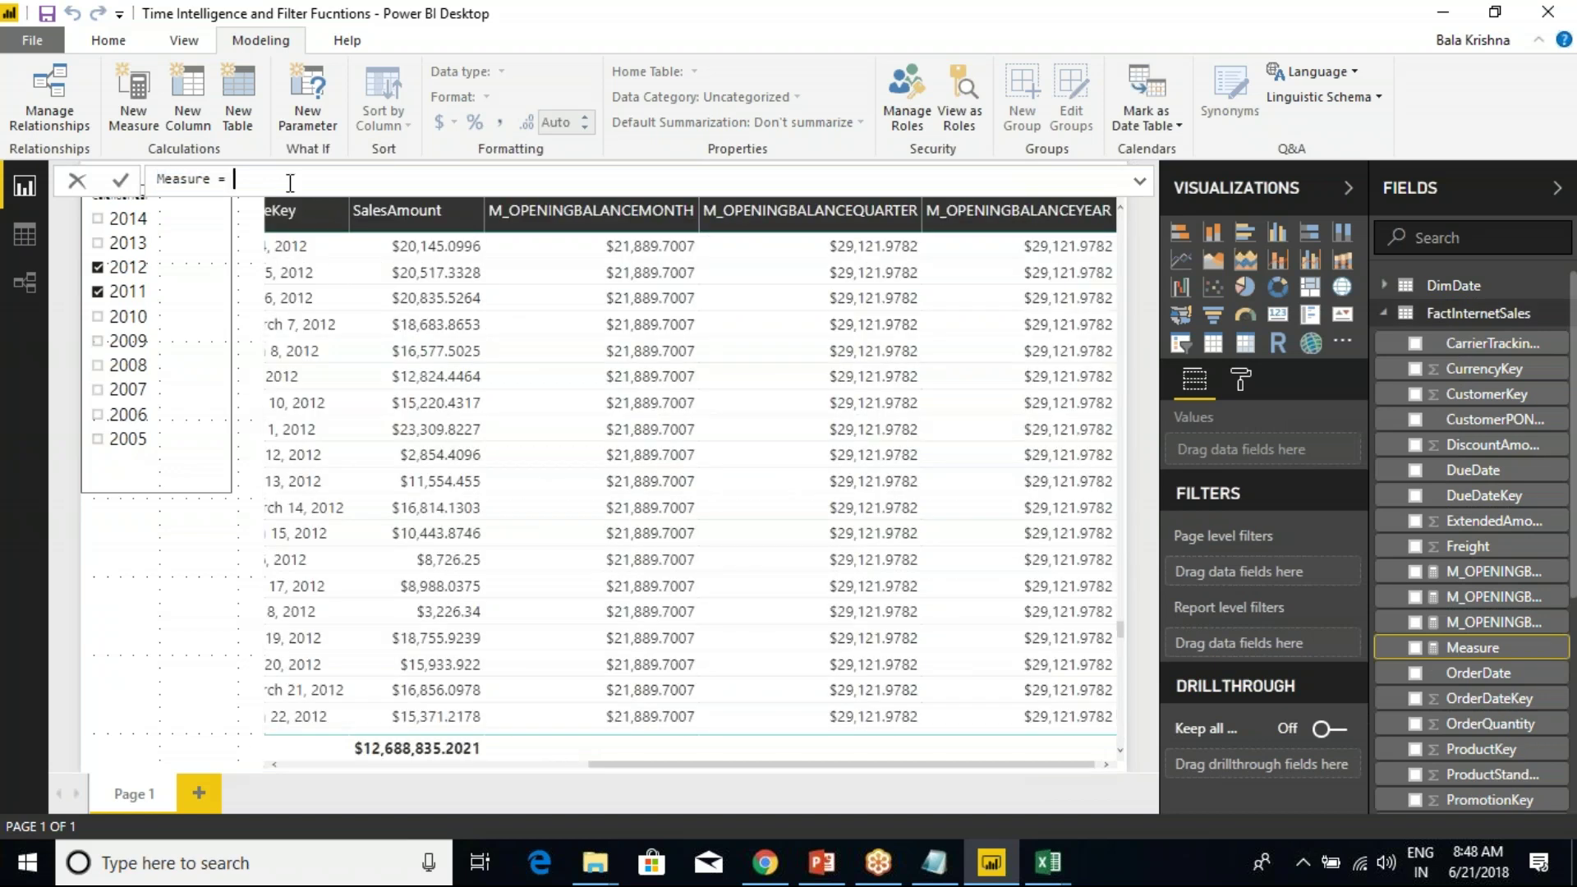
{"action": "key", "text": "ctrl+a"}
{"action": "type", "text": "m"}
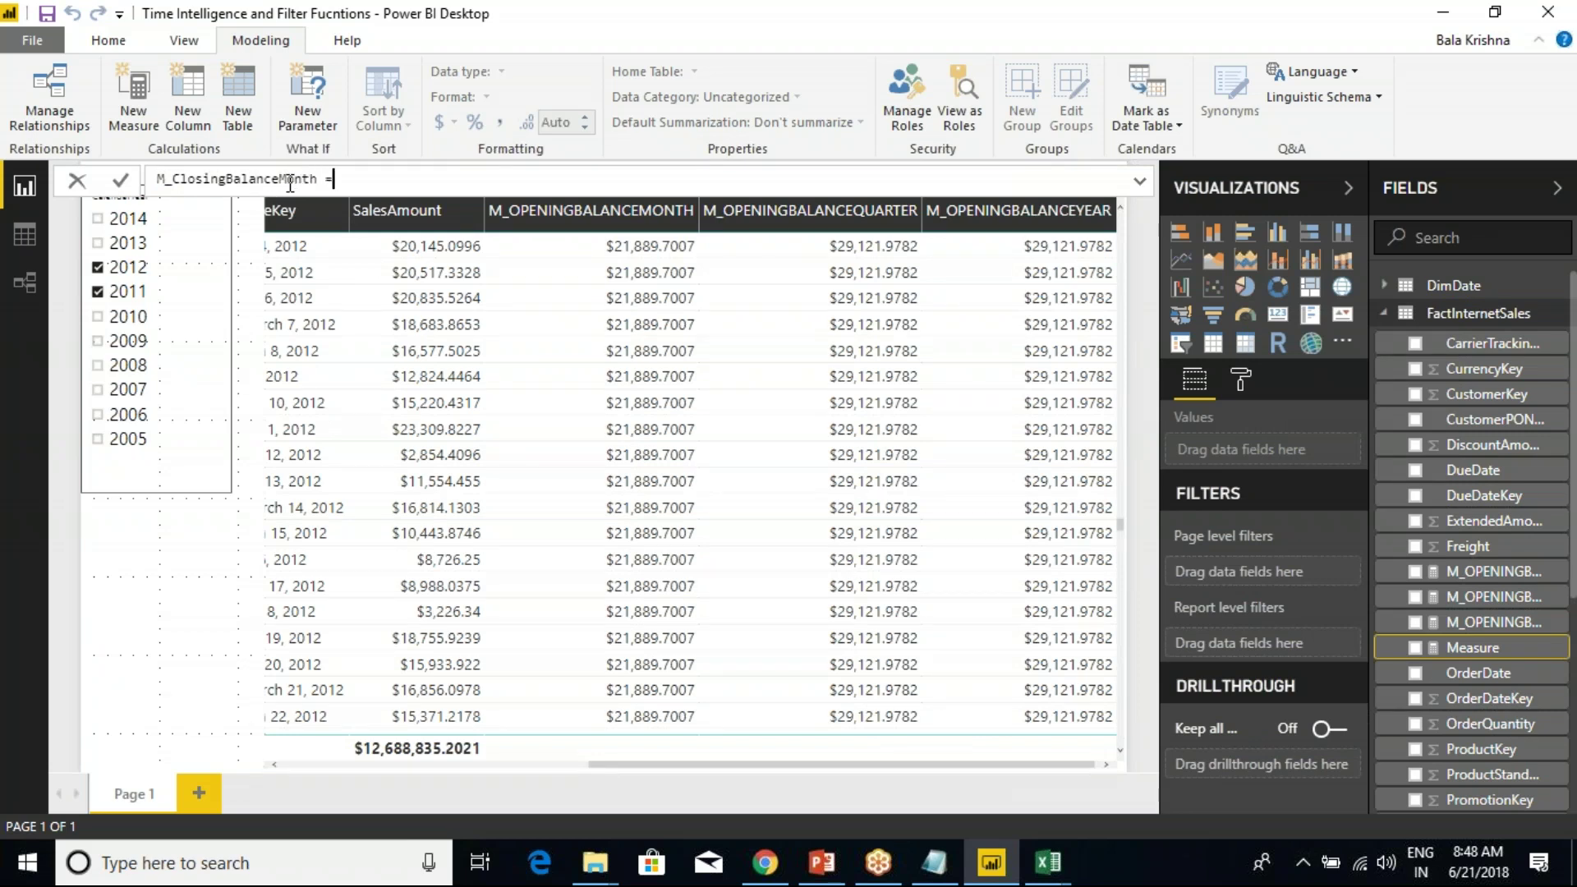
{"action": "type", "text": "los"}
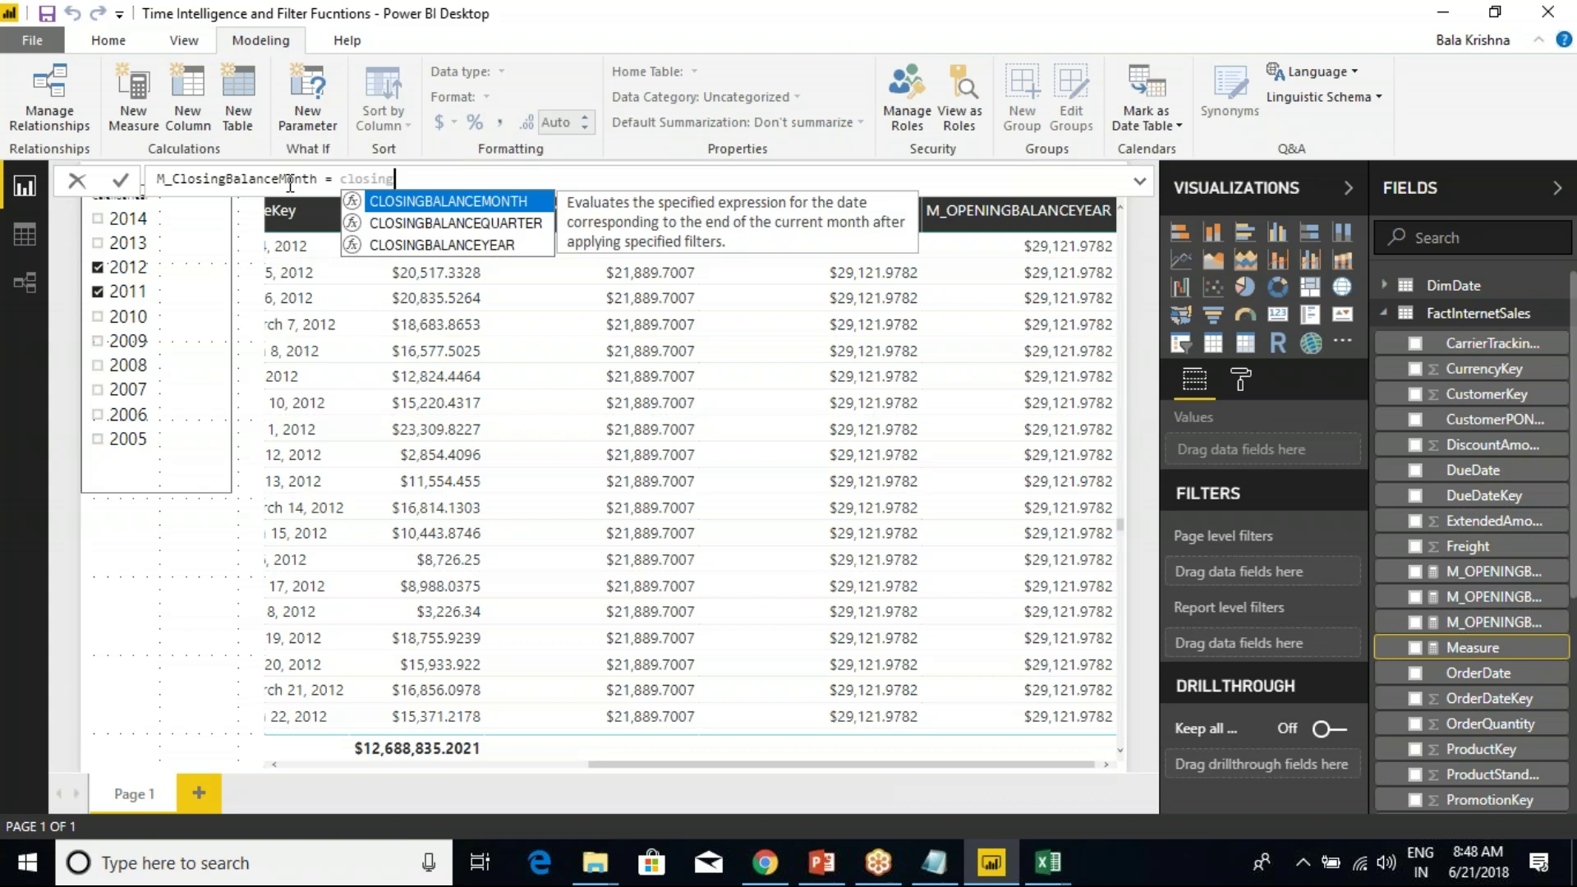
{"action": "type", "text": "ing"}
{"action": "key", "text": "Tab"}
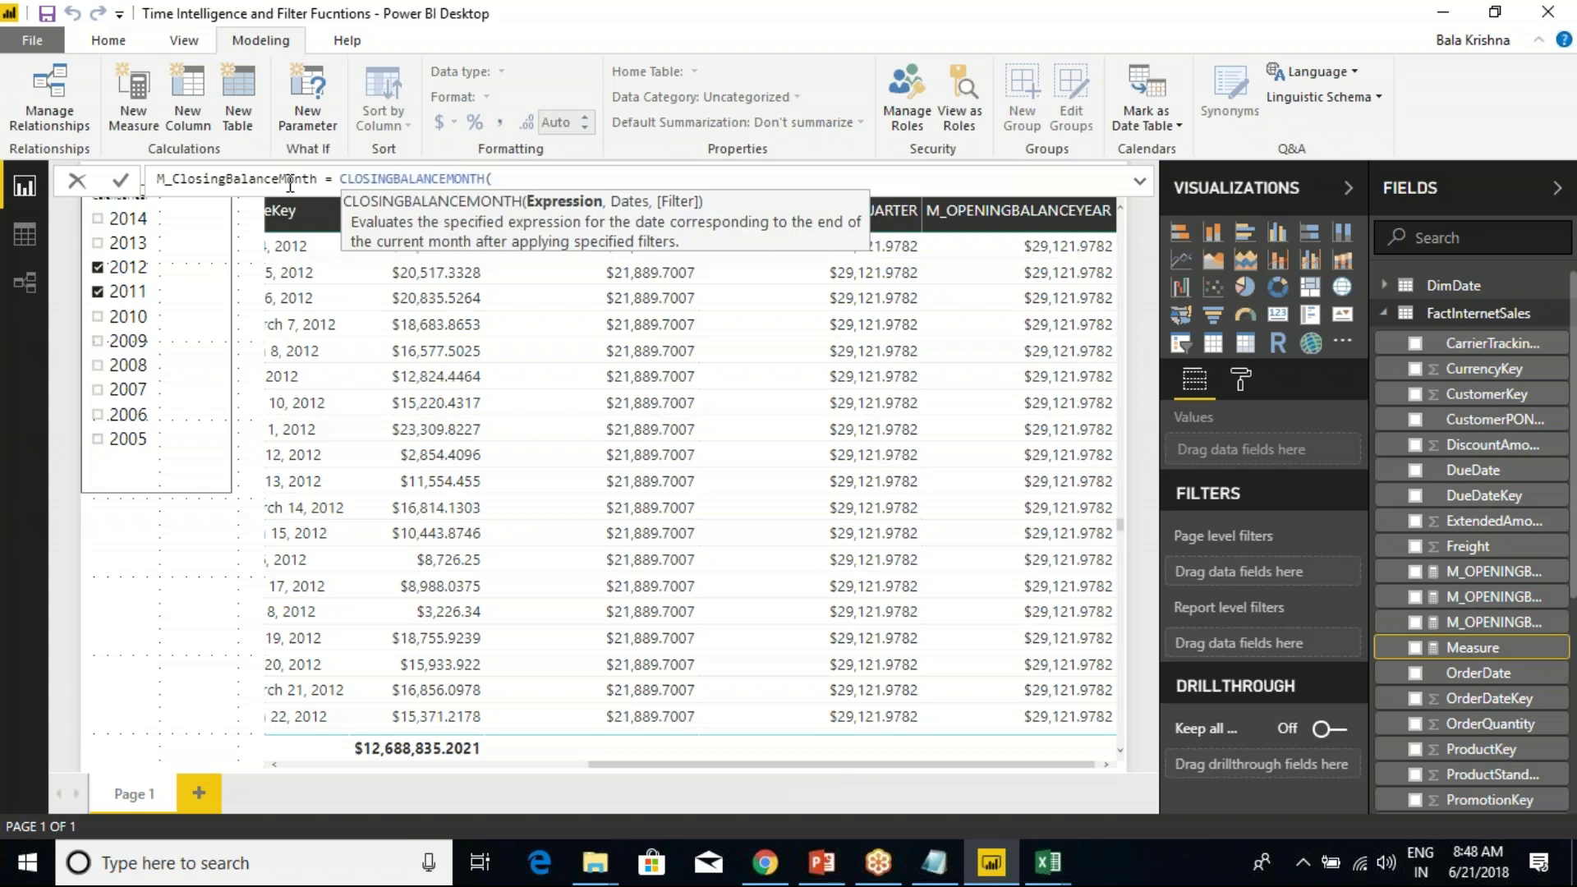
Complete the function with SUM(FactInternetSales[SalesAmount]) and DimDate[FullDateAlternateKey] as arguments, copy the whole formula and commit the measure.
{"action": "type", "text": "sum"}
{"action": "key", "text": "Tab"}
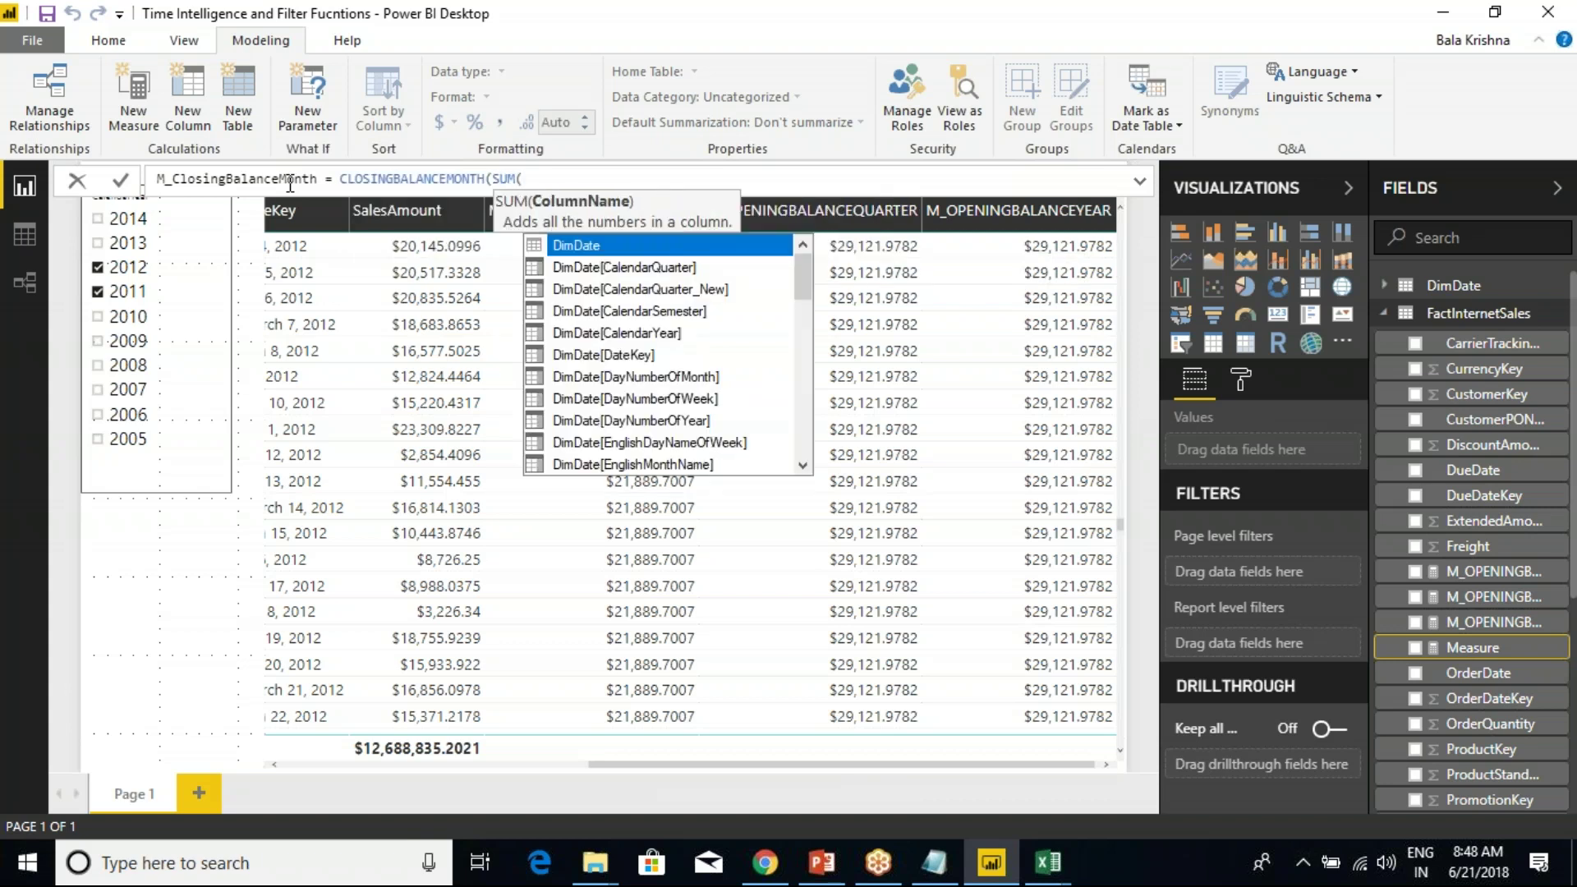
{"action": "type", "text": "s[Sa"}
{"action": "type", "text": "les"}
{"action": "key", "text": "Tab"}
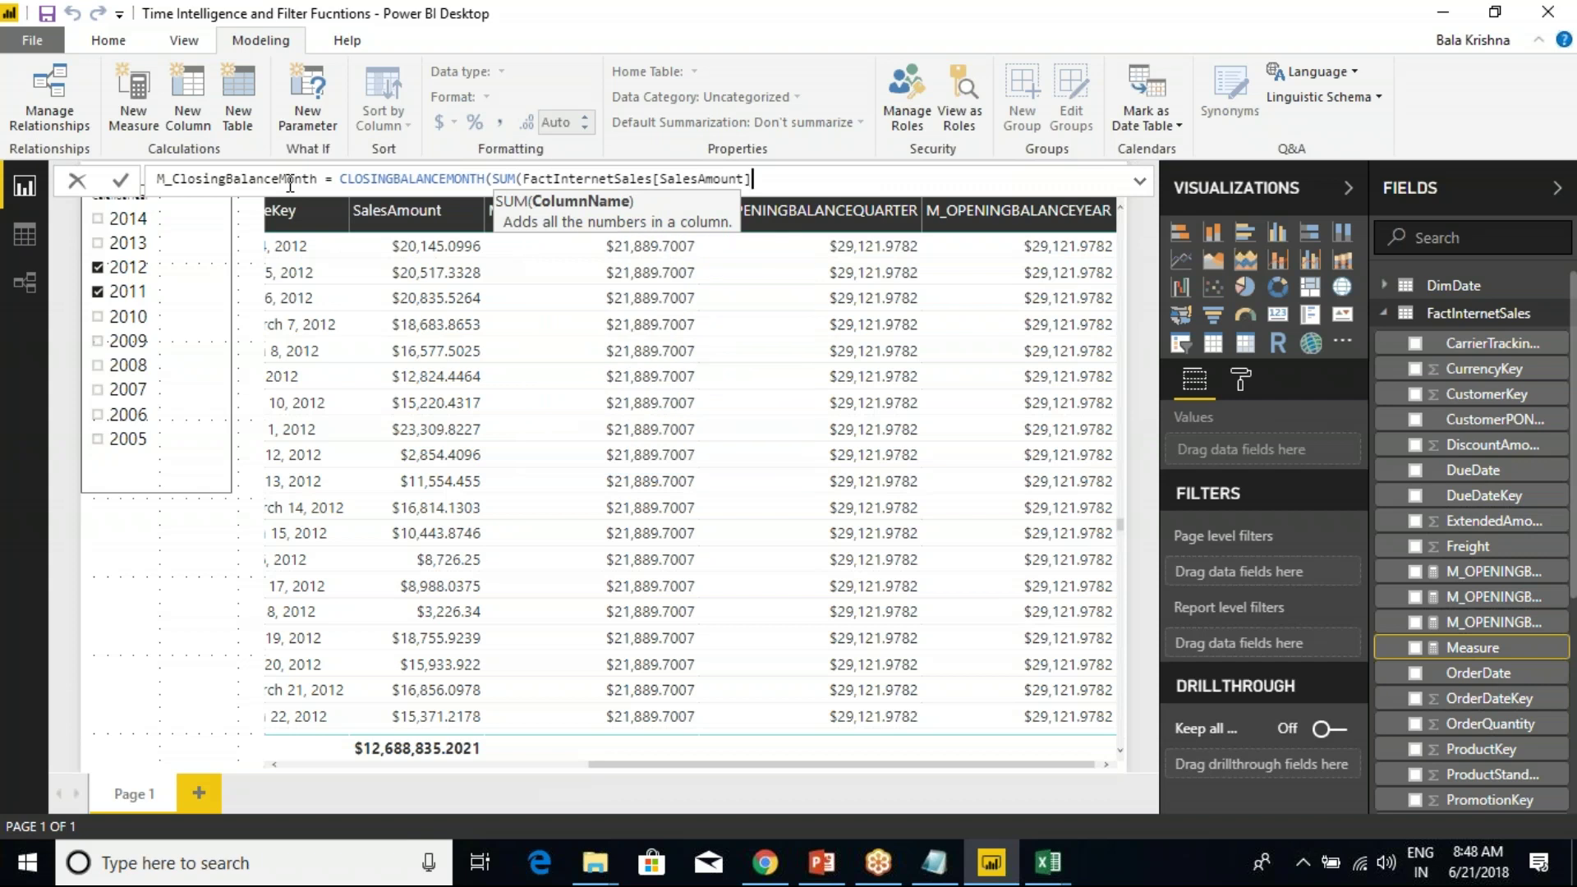
{"action": "type", "text": "),"}
{"action": "type", "text": "dimd"}
{"action": "key", "text": "Tab"}
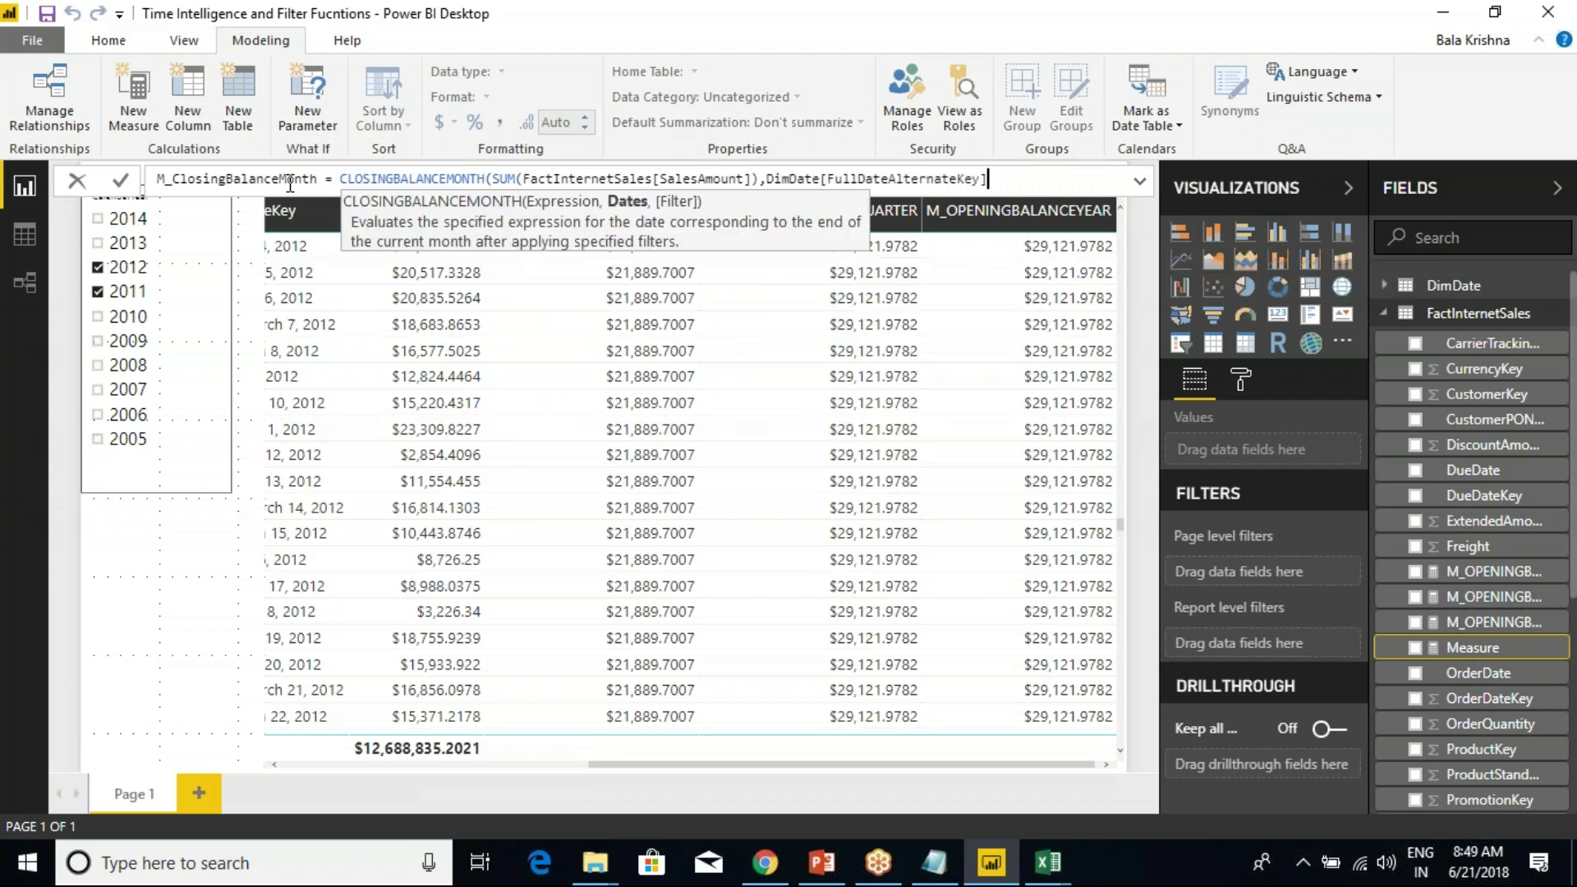
{"action": "type", "text": ")"}
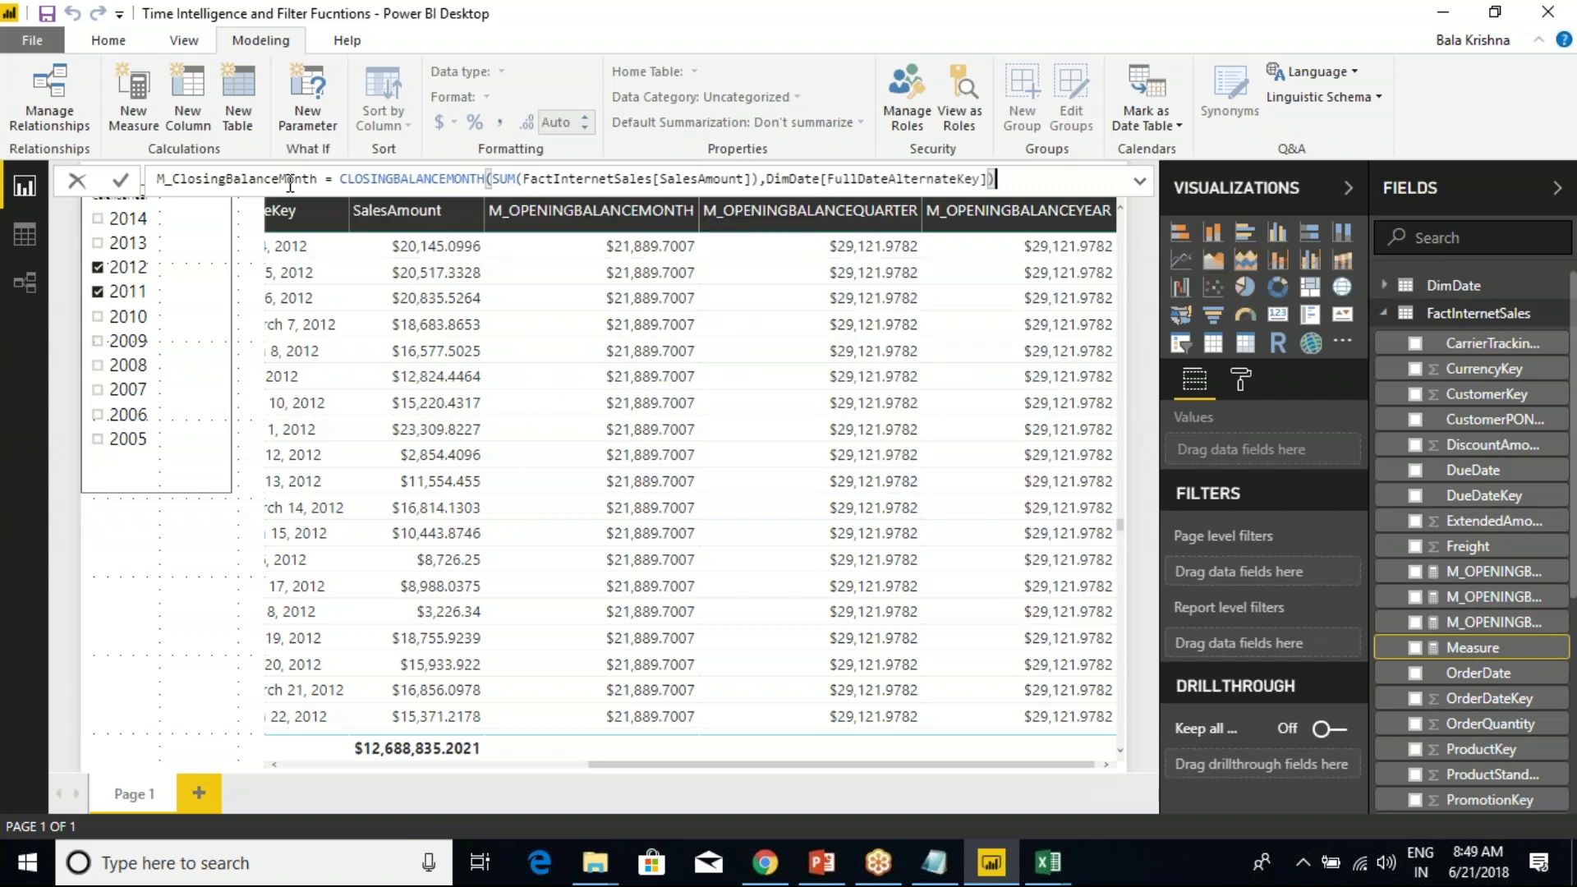
{"action": "key", "text": "ctrl+a"}
{"action": "key", "text": "ctrl+c"}
{"action": "key", "text": "Return"}
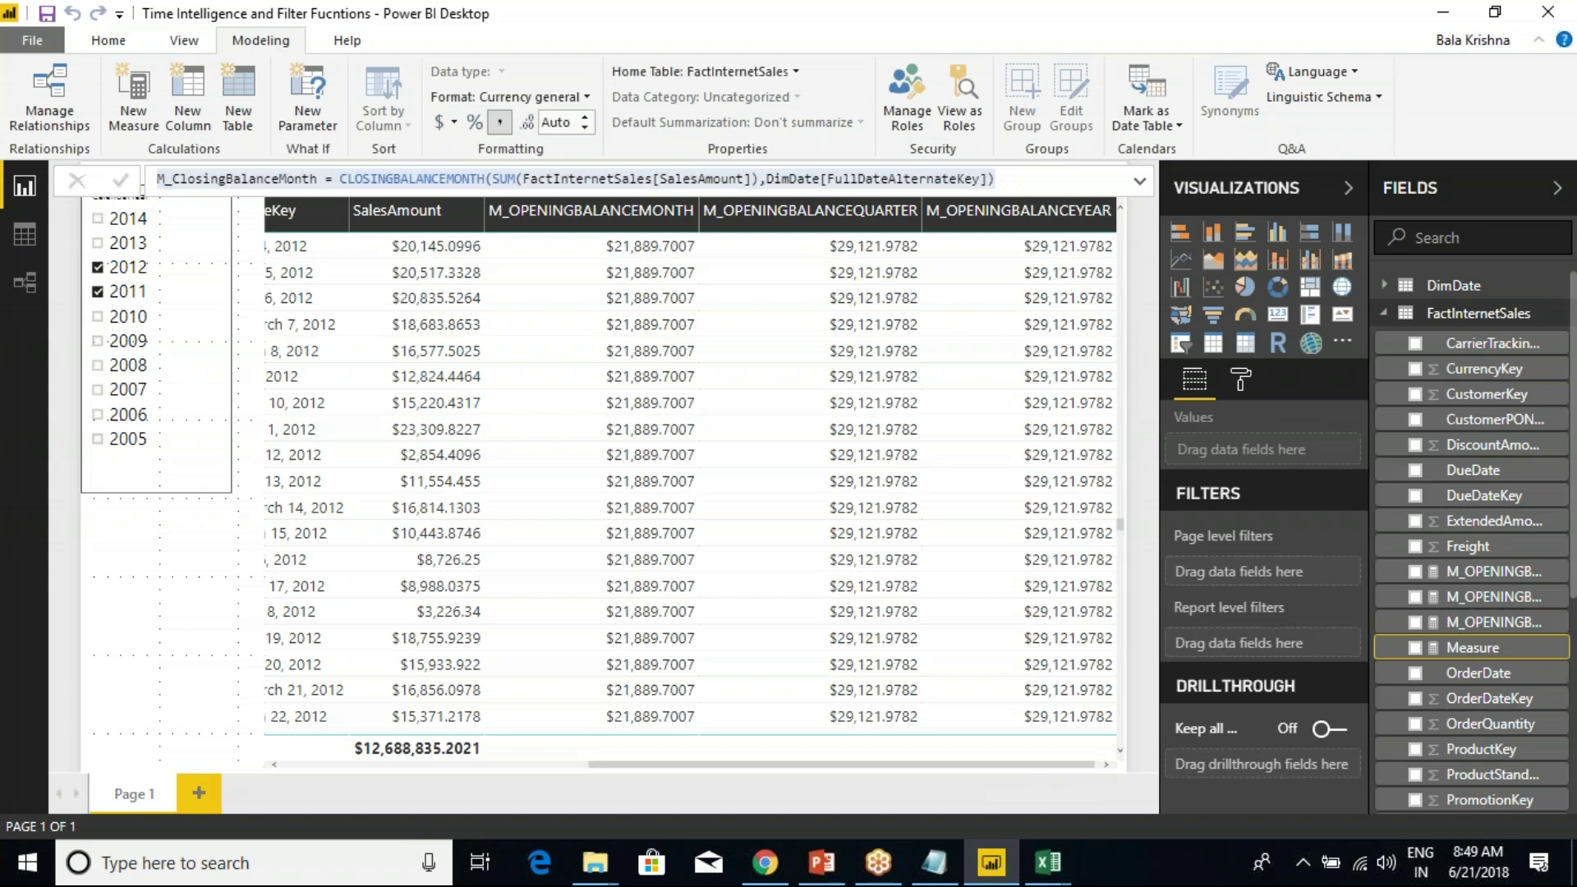
Create another FactInternetSales measure from the copied formula and rename it M_ClosingBalanceQuarter.
{"action": "right_click", "coordinate": [1474, 313]}
{"action": "key", "text": "Escape"}
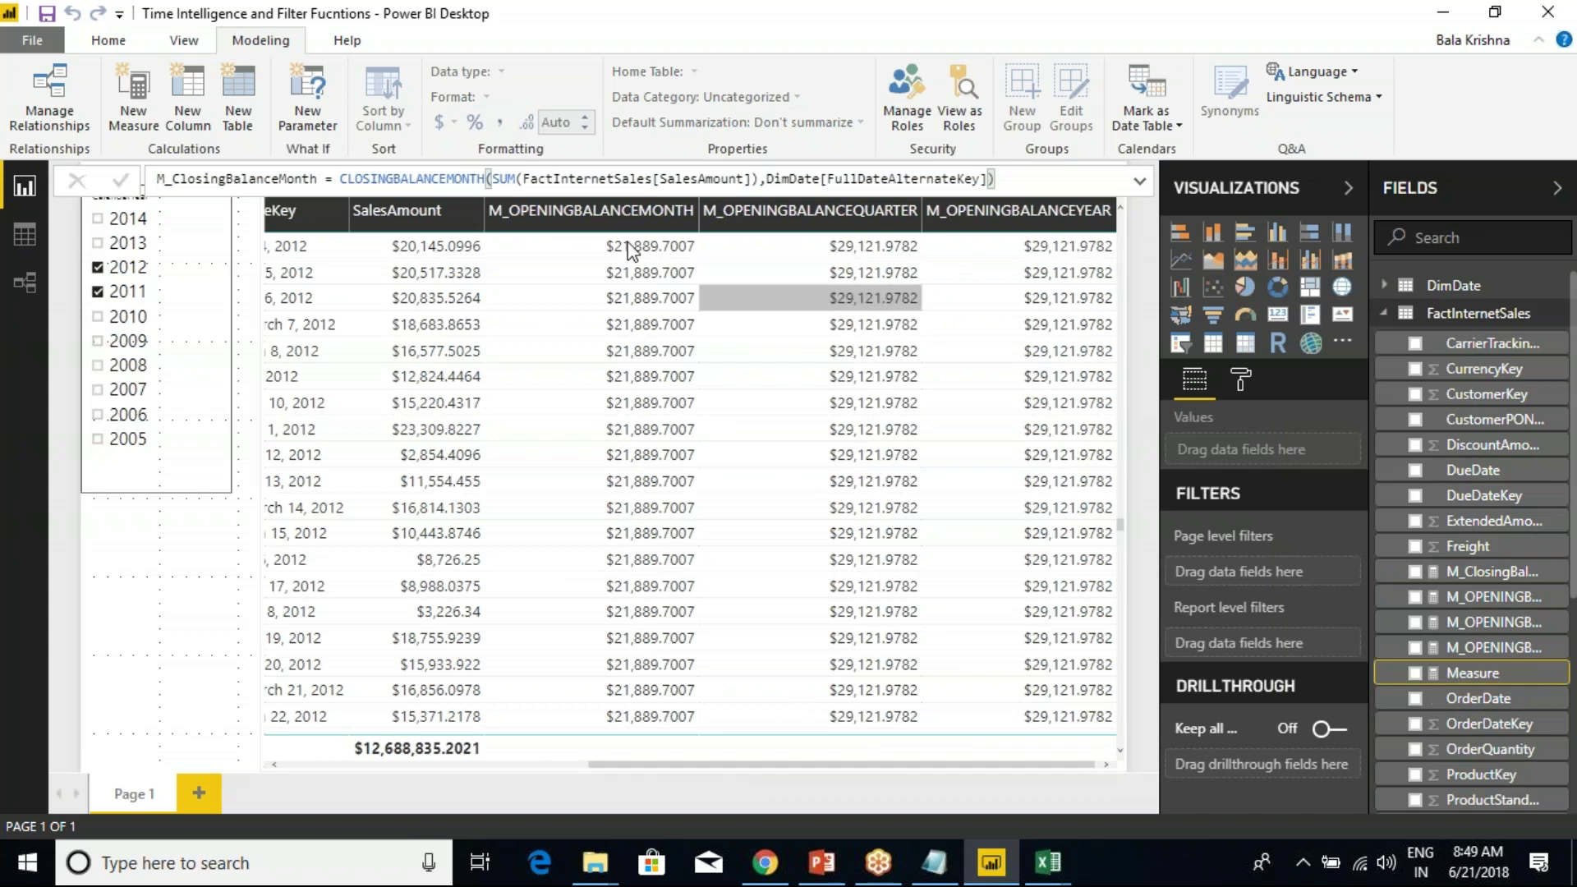
{"action": "left_click", "coordinate": [133, 98]}
{"action": "key", "text": "ctrl+v"}
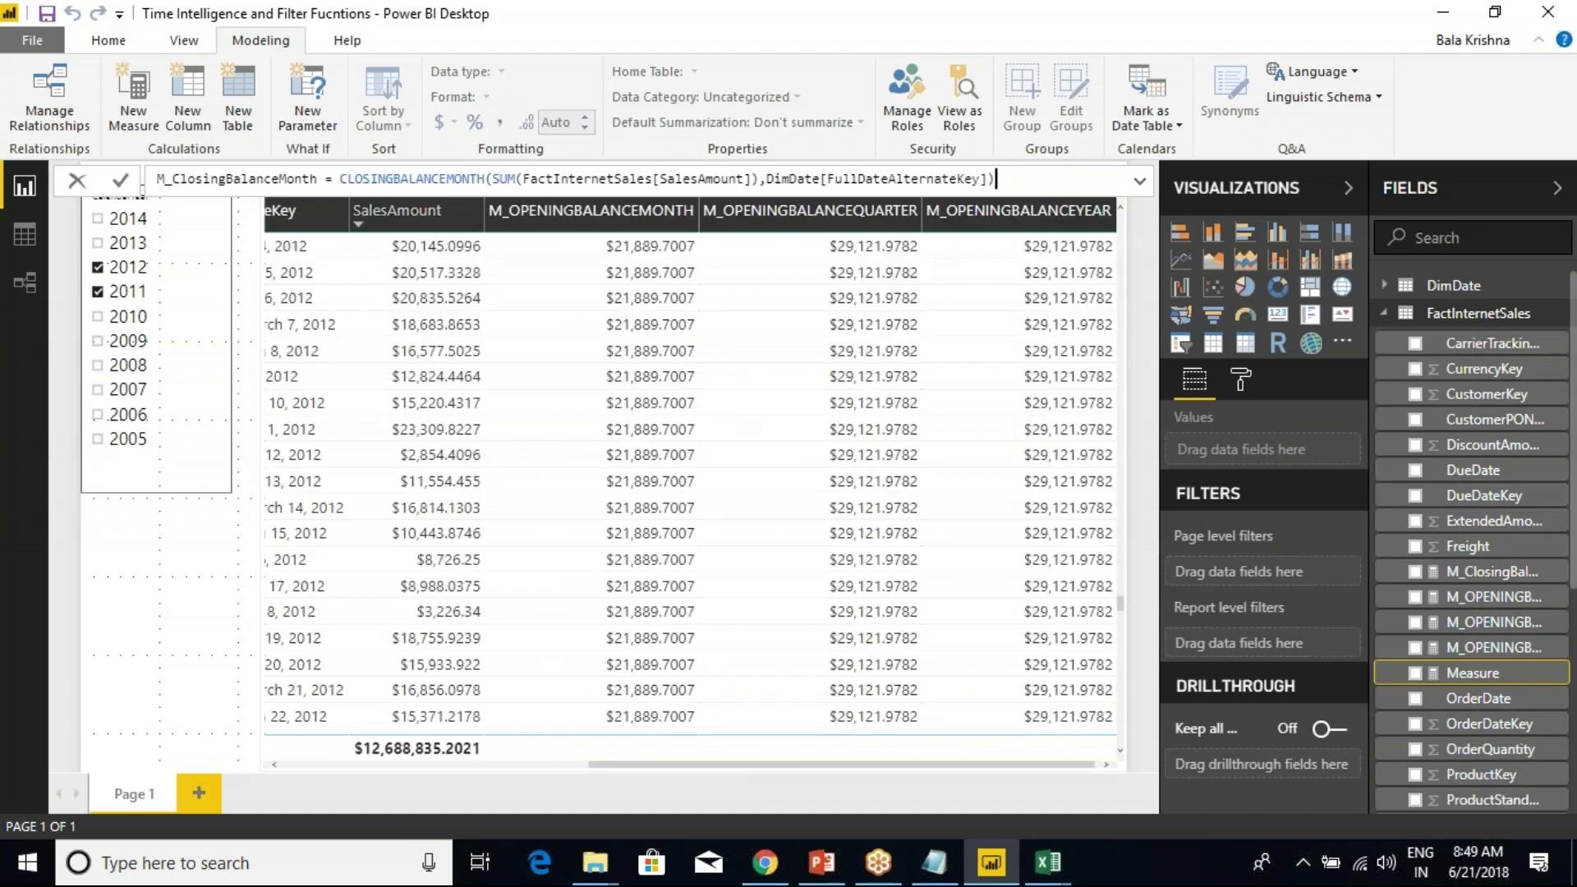
{"action": "key", "text": "BackSpace"}
{"action": "key", "text": "BackSpace"}
{"action": "key", "text": "BackSpace"}
{"action": "key", "text": "BackSpace"}
{"action": "key", "text": "BackSpace"}
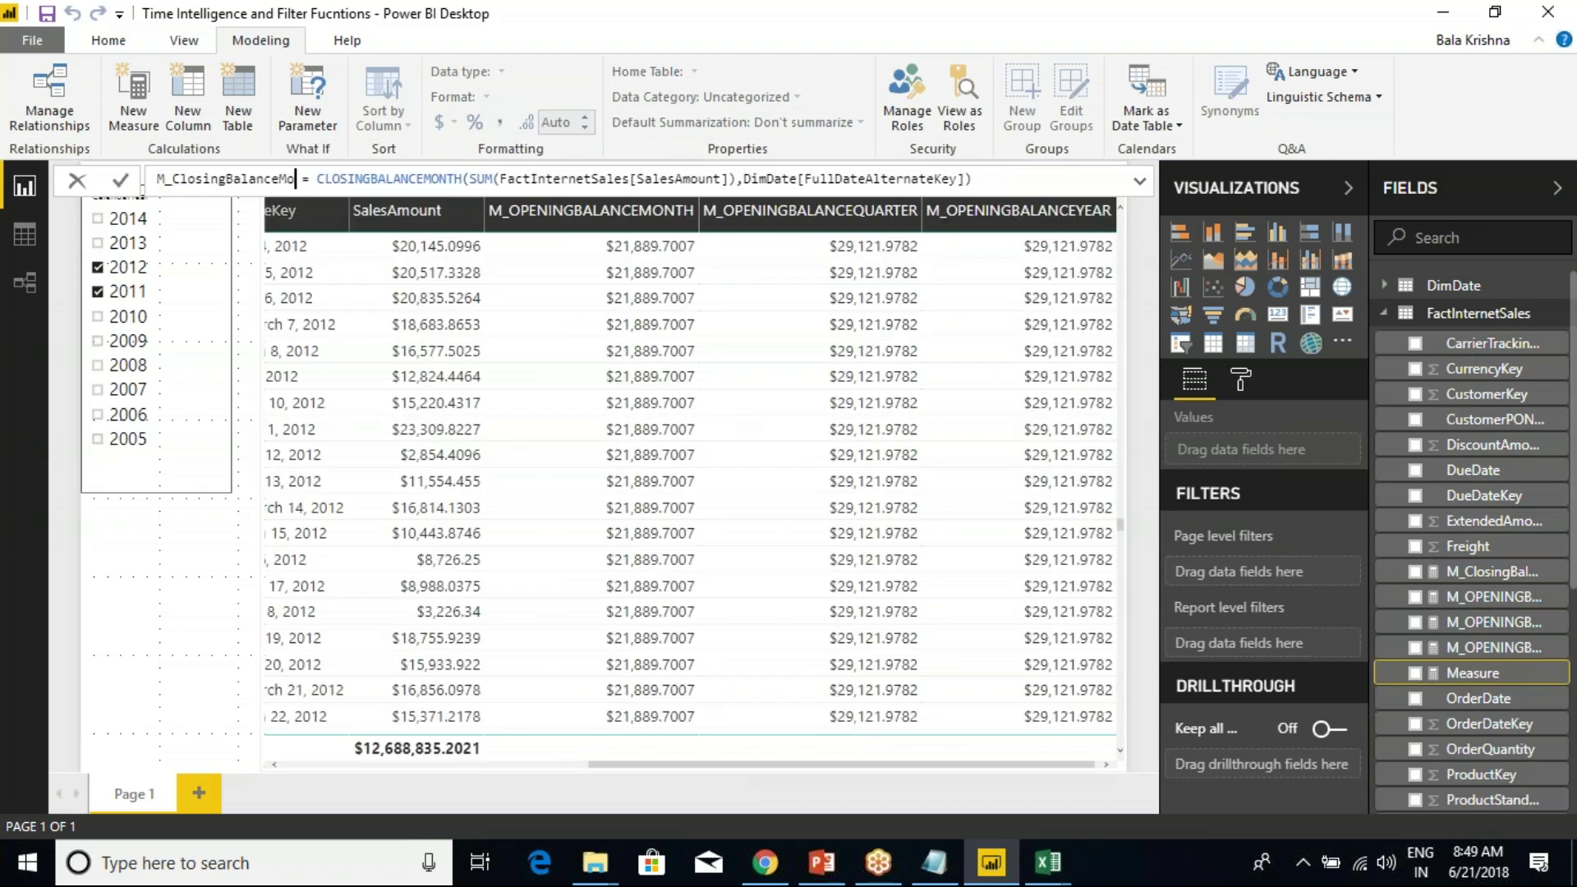
{"action": "type", "text": "Quarter"}
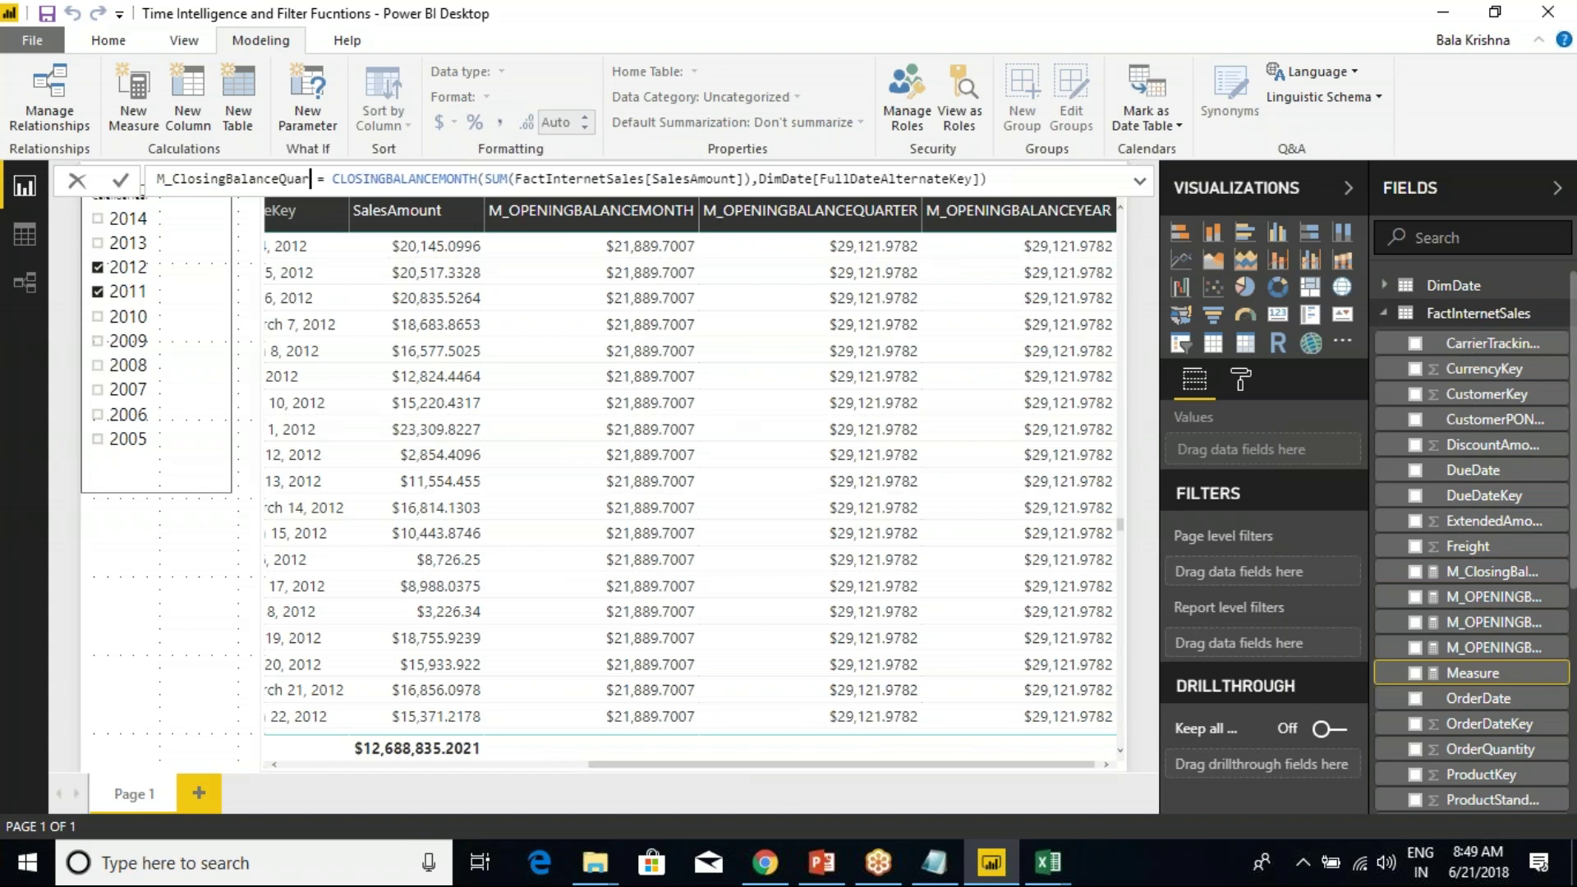
Replace the function in the M_ClosingBalanceQuarter formula with CLOSINGBALANCEQUARTER and commit the measure.
{"action": "left_click", "coordinate": [502, 180]}
{"action": "key", "text": "BackSpace"}
{"action": "key", "text": "BackSpace"}
{"action": "key", "text": "BackSpace"}
{"action": "key", "text": "BackSpace"}
{"action": "key", "text": "BackSpace"}
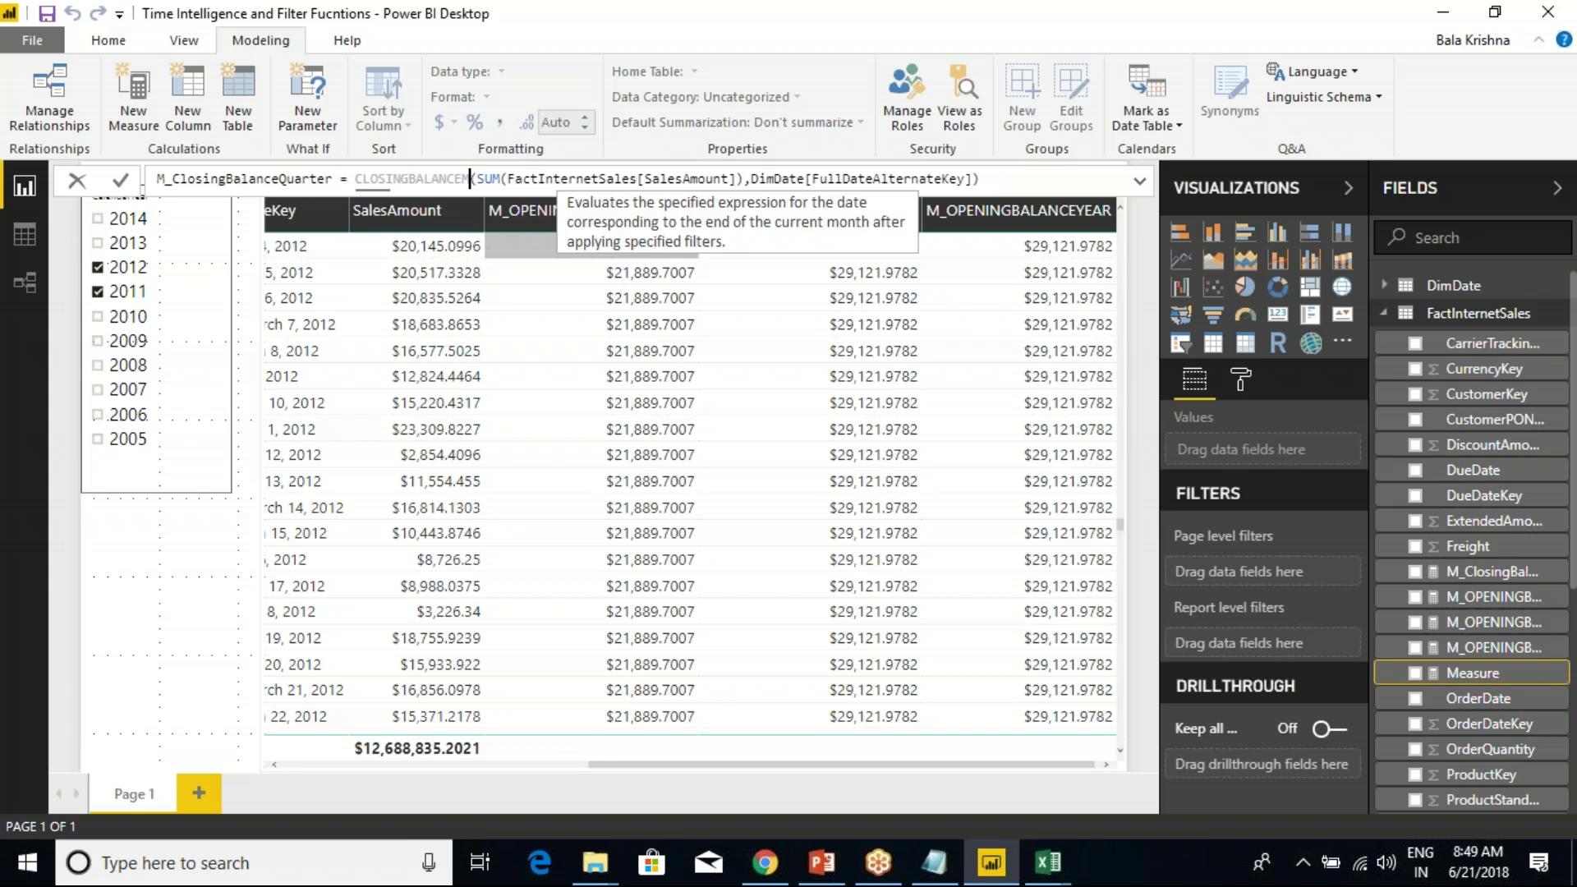
{"action": "key", "text": "Down"}
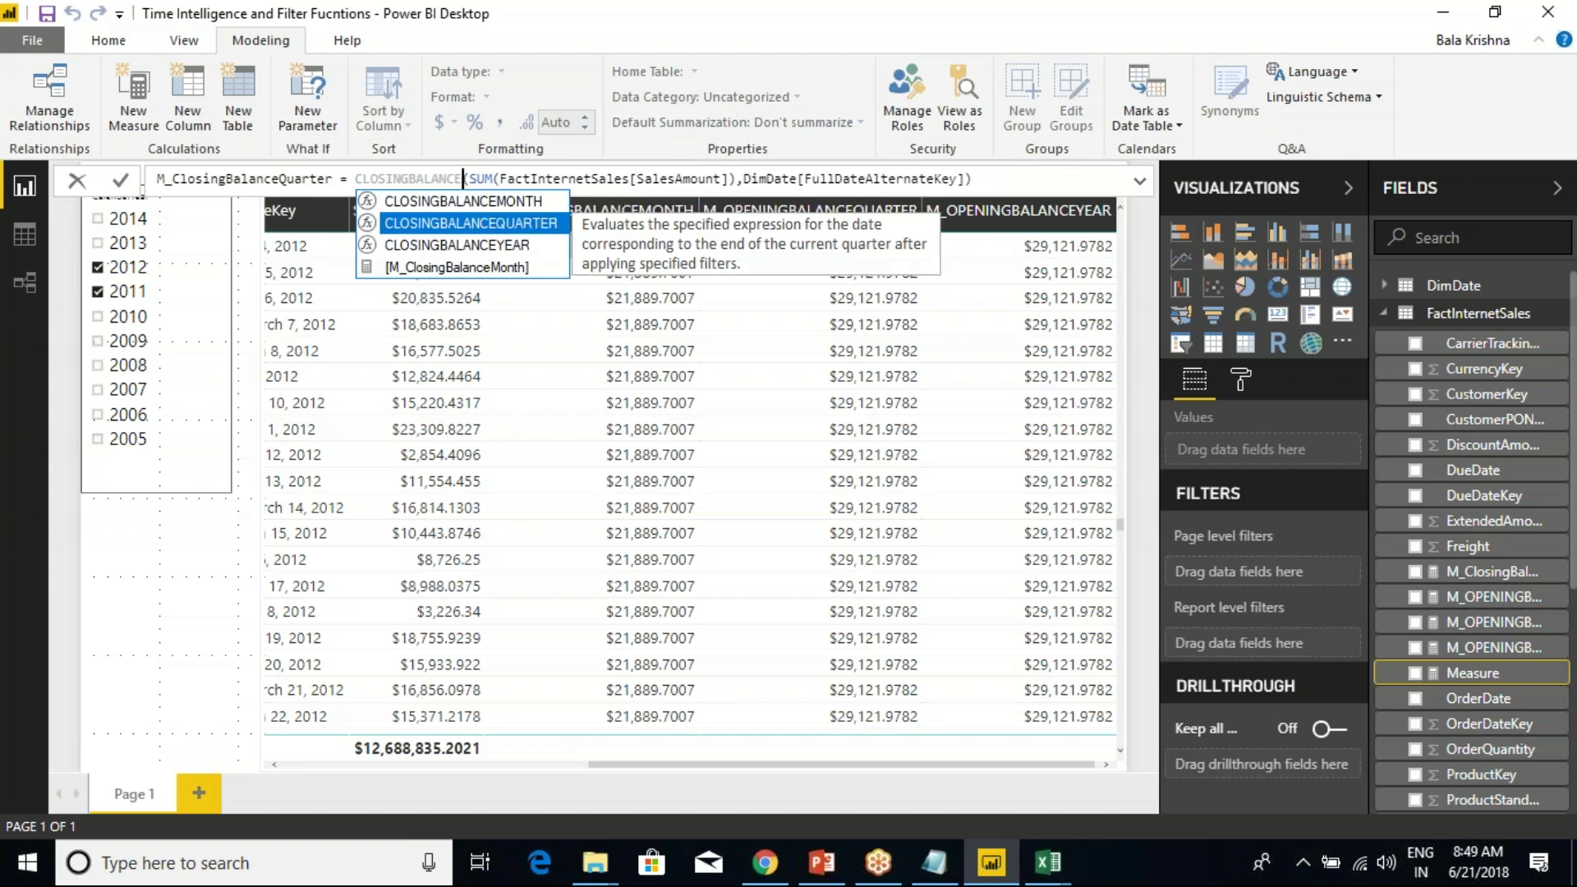
{"action": "key", "text": "Tab"}
{"action": "key", "text": "Return"}
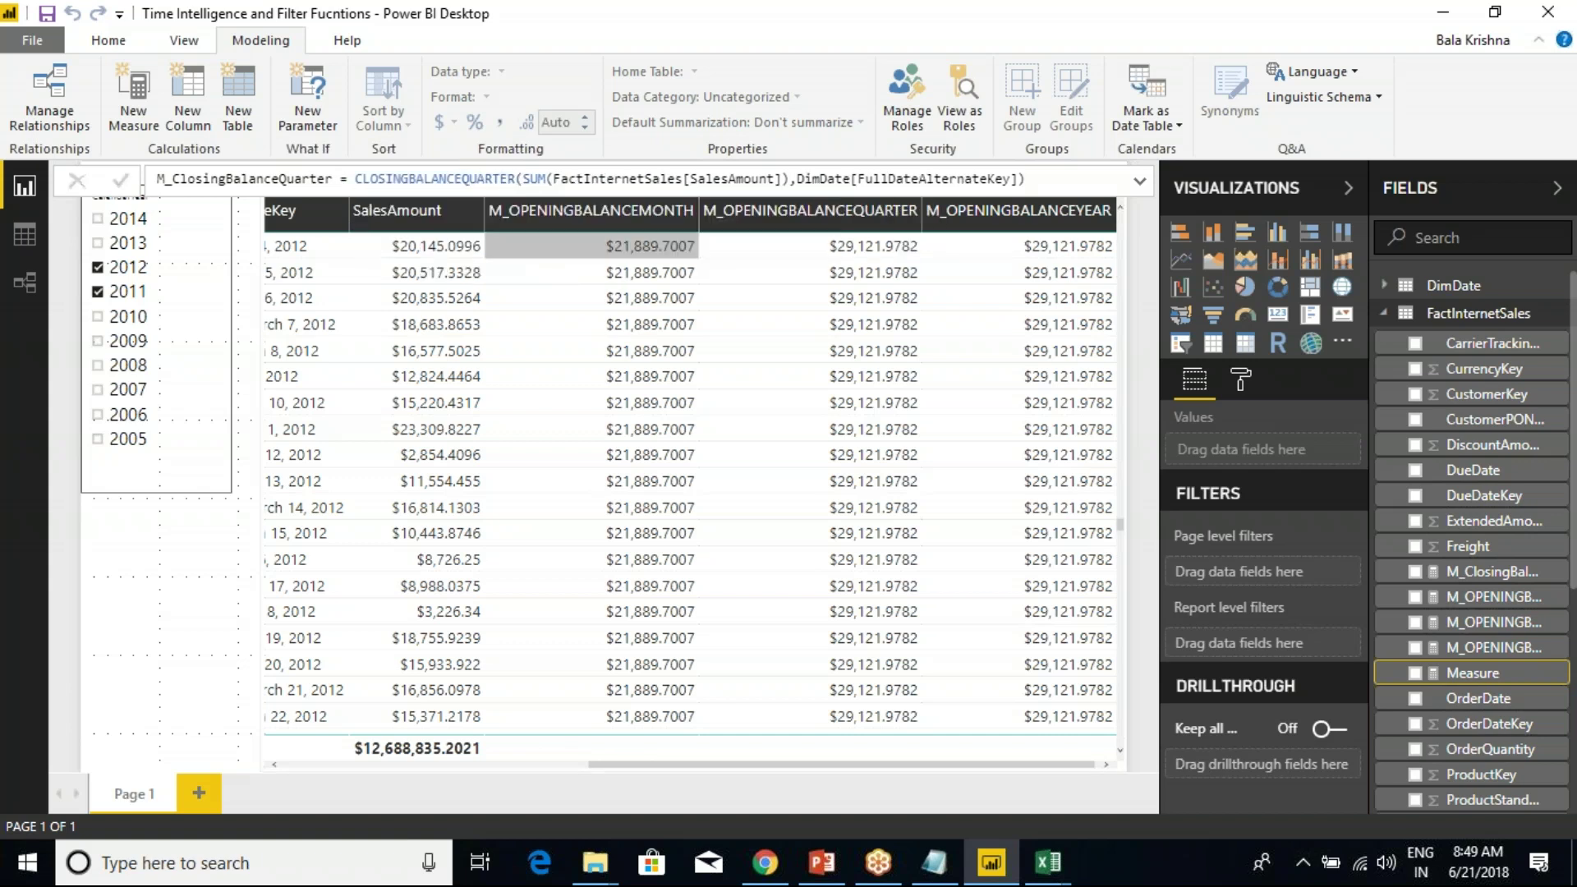
Create another FactInternetSales measure from the copied closing balance formula and rename it M_ClosingBalanceYear.
{"action": "right_click", "coordinate": [1463, 325]}
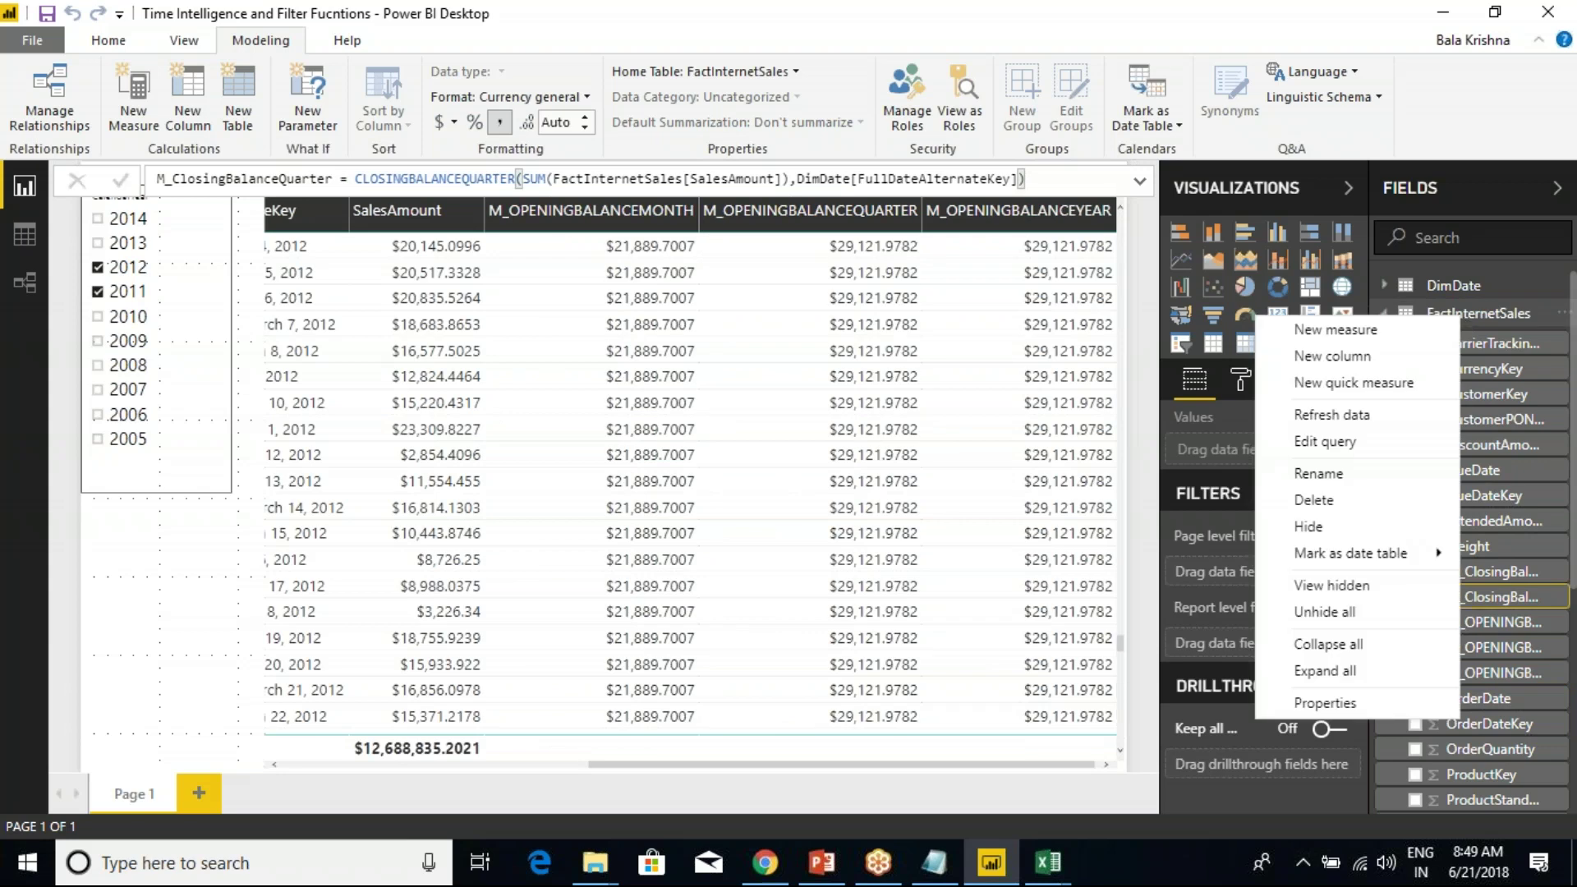
{"action": "left_click", "coordinate": [1330, 330]}
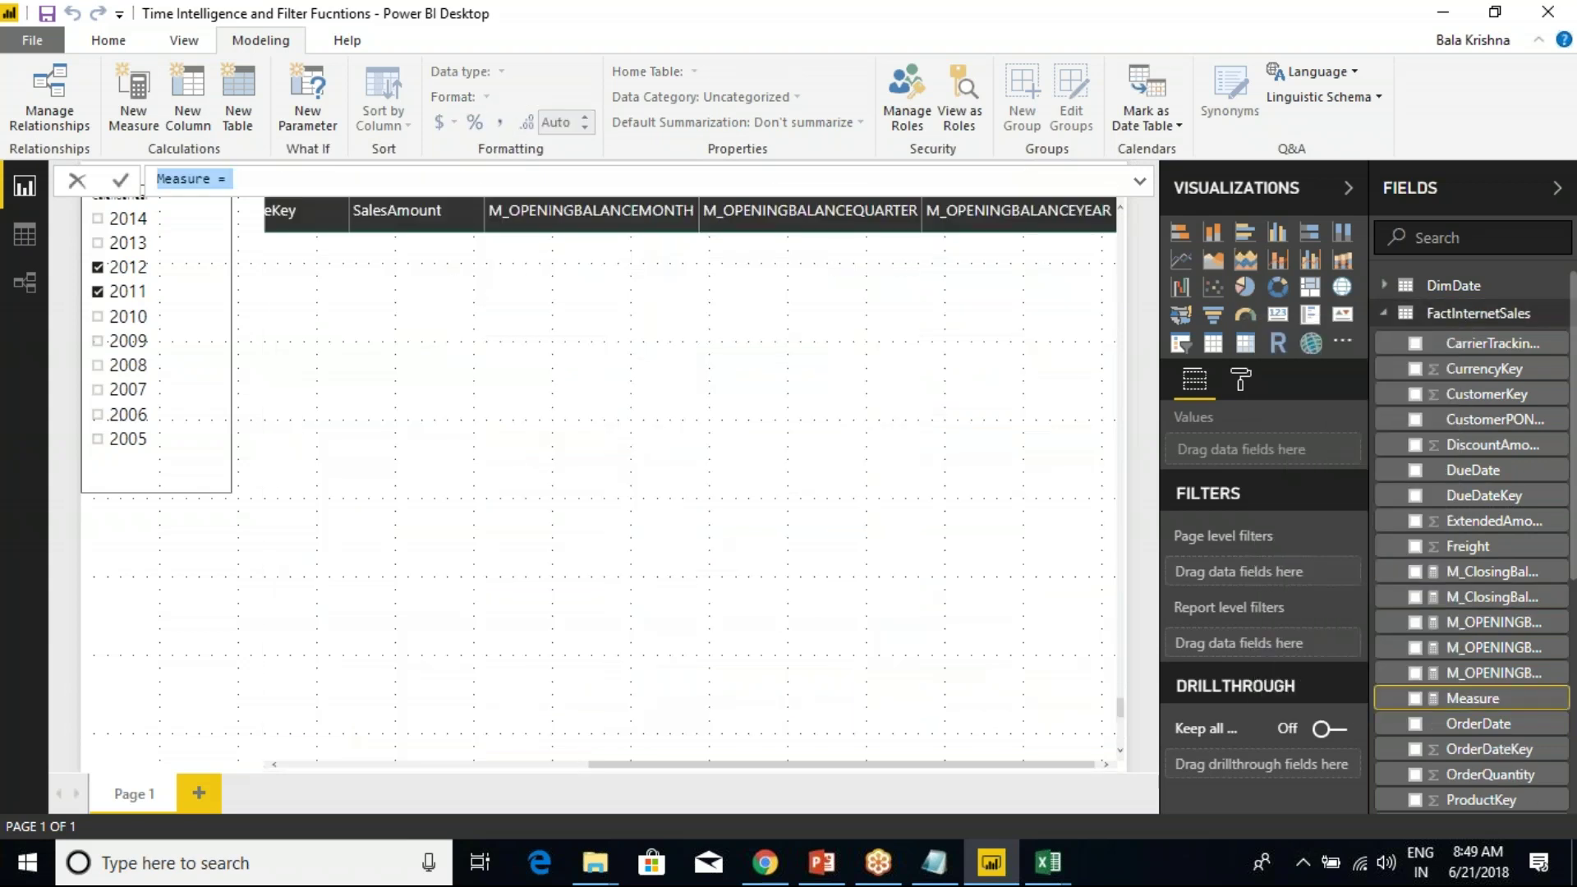
{"action": "key", "text": "ctrl+v"}
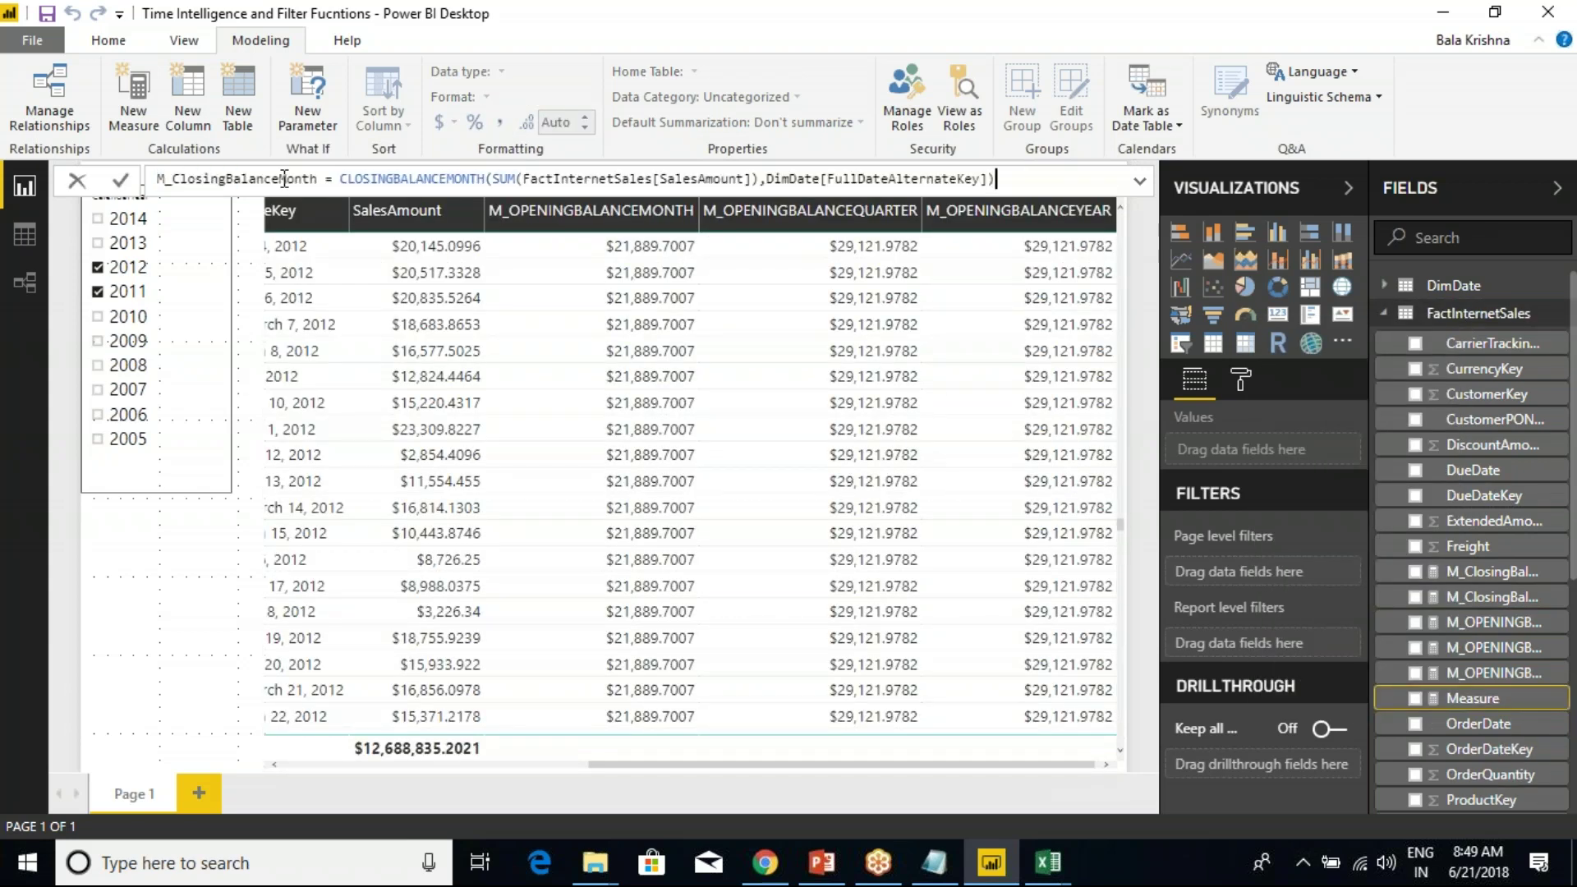
{"action": "left_click", "coordinate": [283, 179]}
{"action": "key", "text": "Delete"}
{"action": "key", "text": "Delete"}
{"action": "key", "text": "Delete"}
{"action": "key", "text": "Delete"}
{"action": "key", "text": "Delete"}
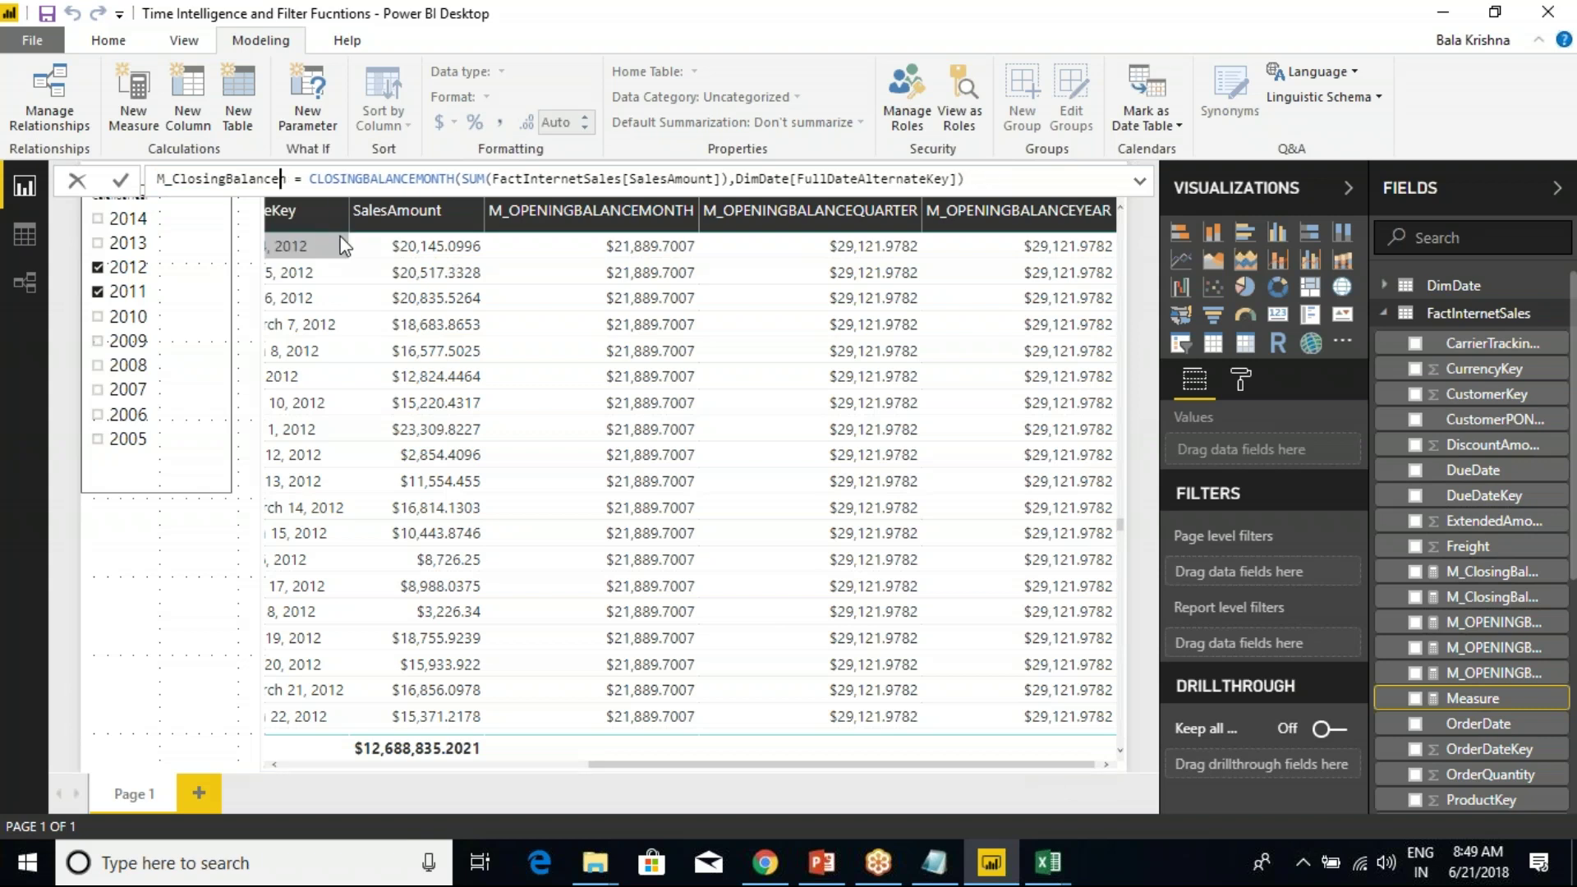
{"action": "type", "text": "Year"}
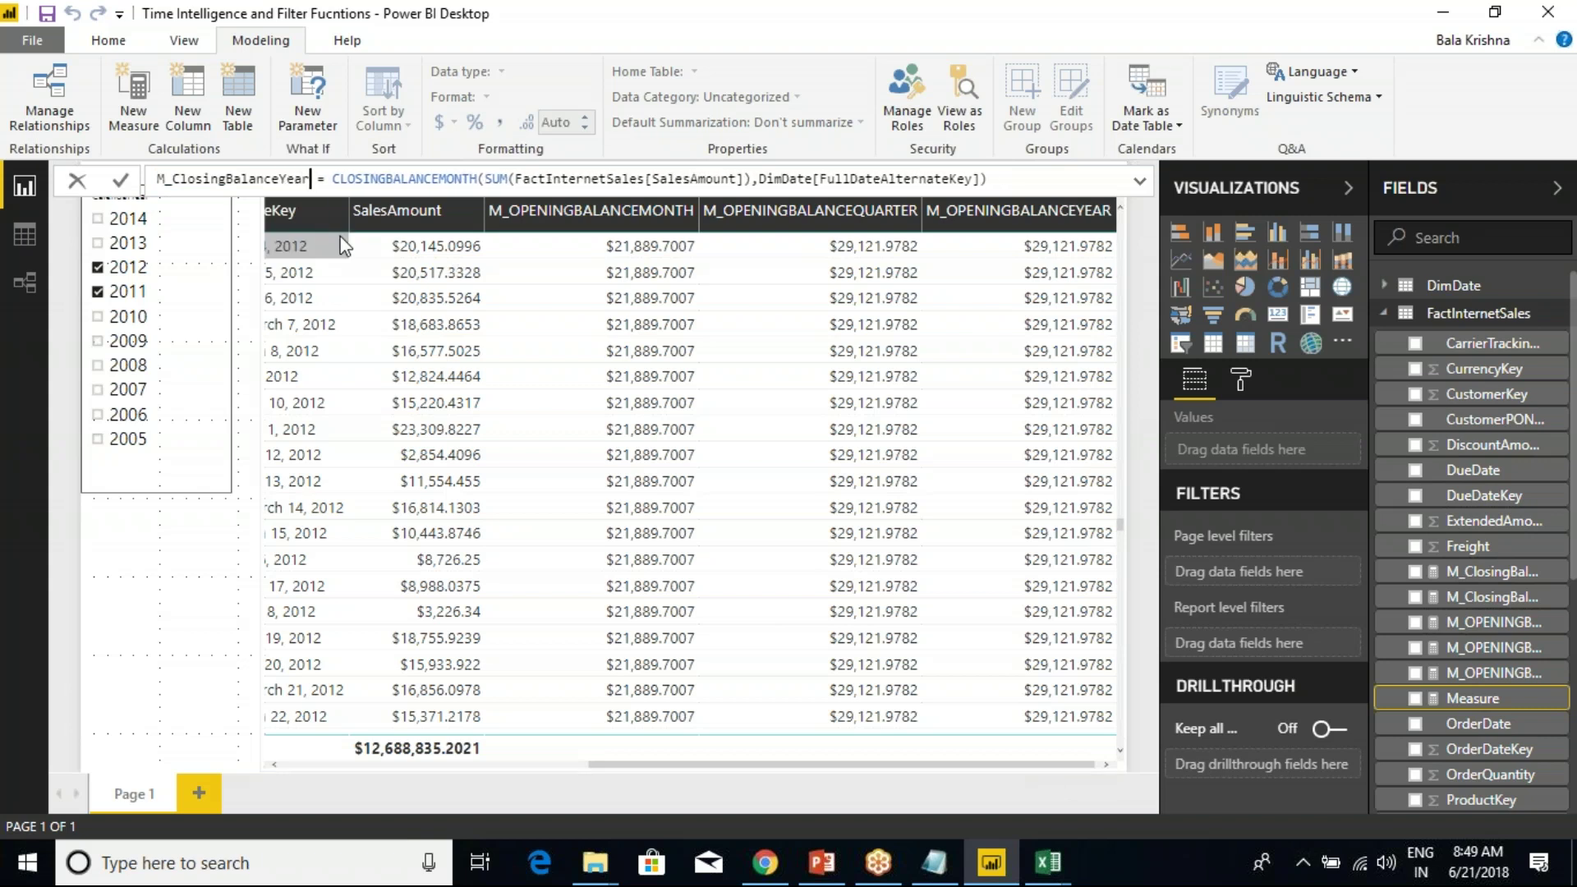
Replace the function in the M_ClosingBalanceYear formula with CLOSINGBALANCEYEAR and commit the measure.
{"action": "left_click", "coordinate": [479, 180]}
{"action": "key", "text": "BackSpace"}
{"action": "key", "text": "BackSpace"}
{"action": "key", "text": "BackSpace"}
{"action": "key", "text": "BackSpace"}
{"action": "key", "text": "BackSpace"}
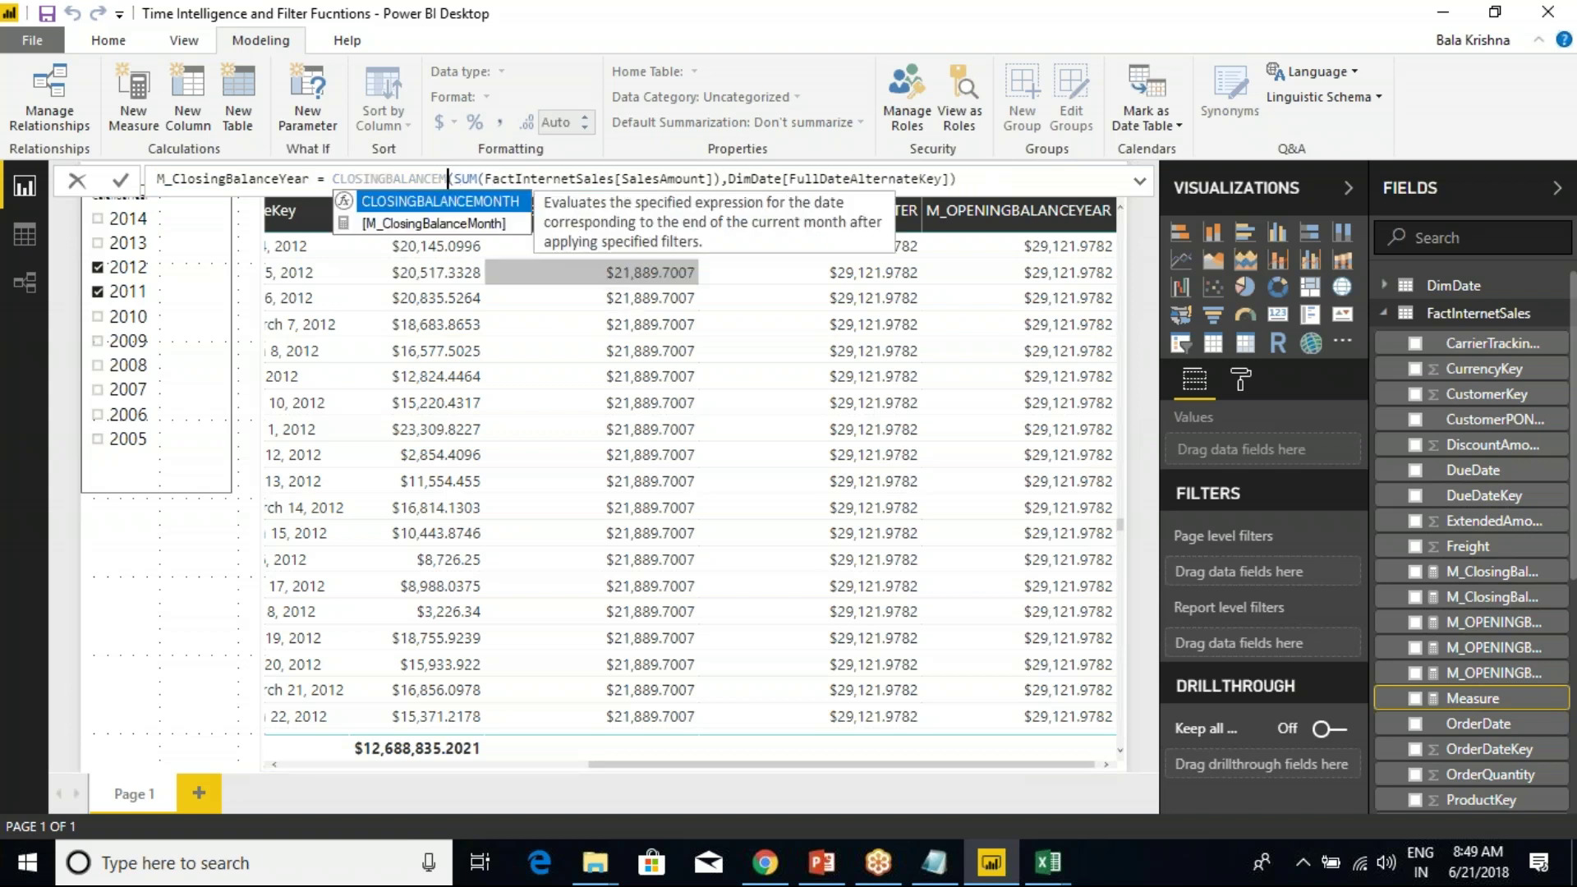
{"action": "type", "text": "YEAR"}
{"action": "key", "text": "Tab"}
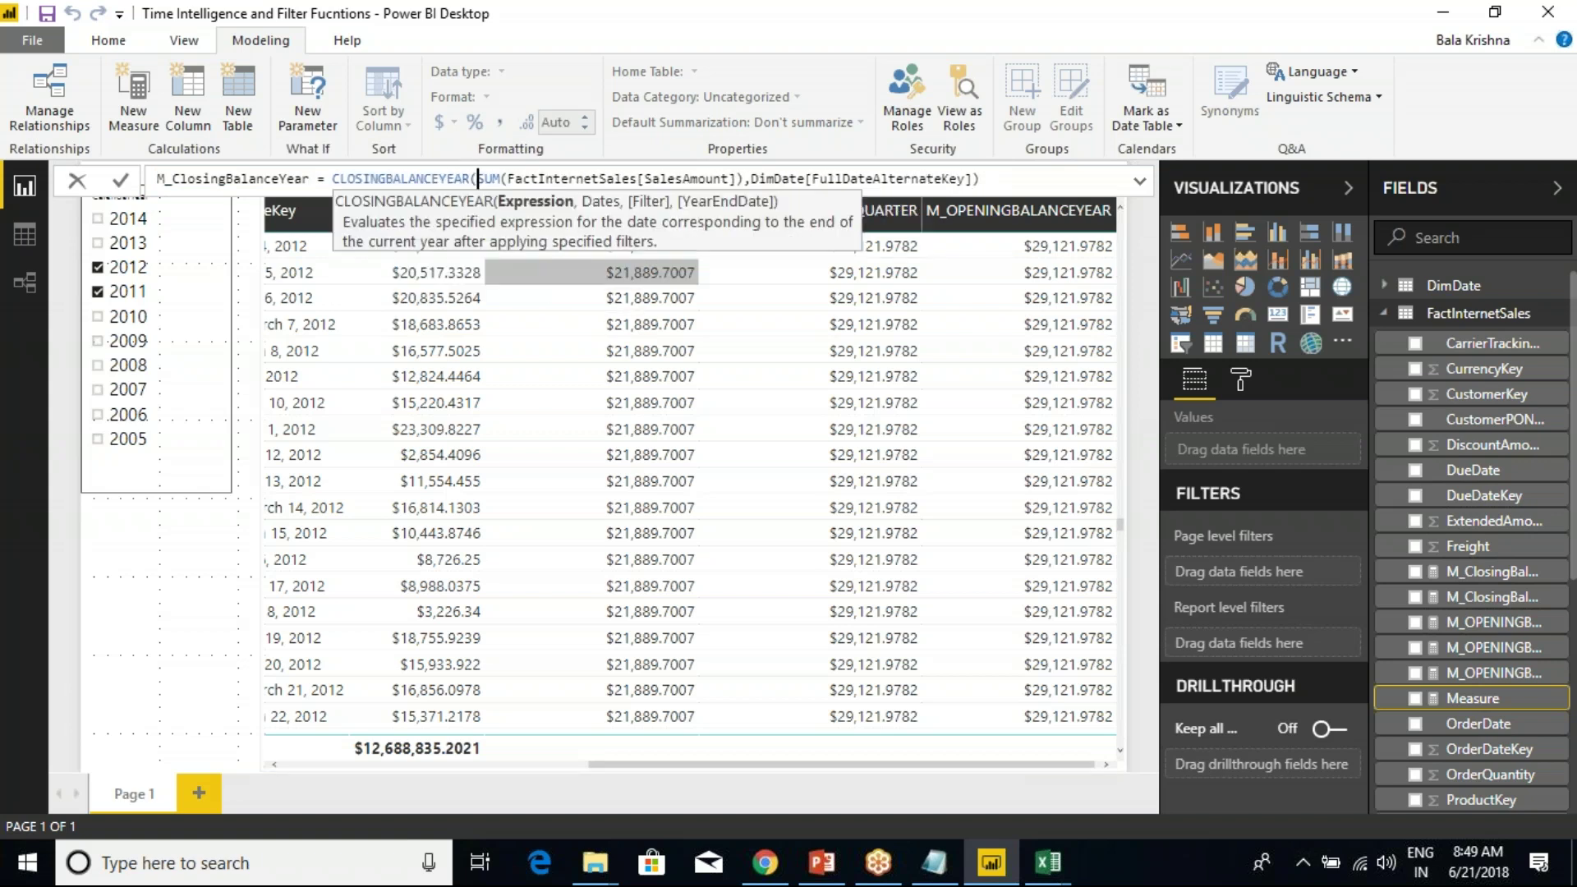
{"action": "key", "text": "Return"}
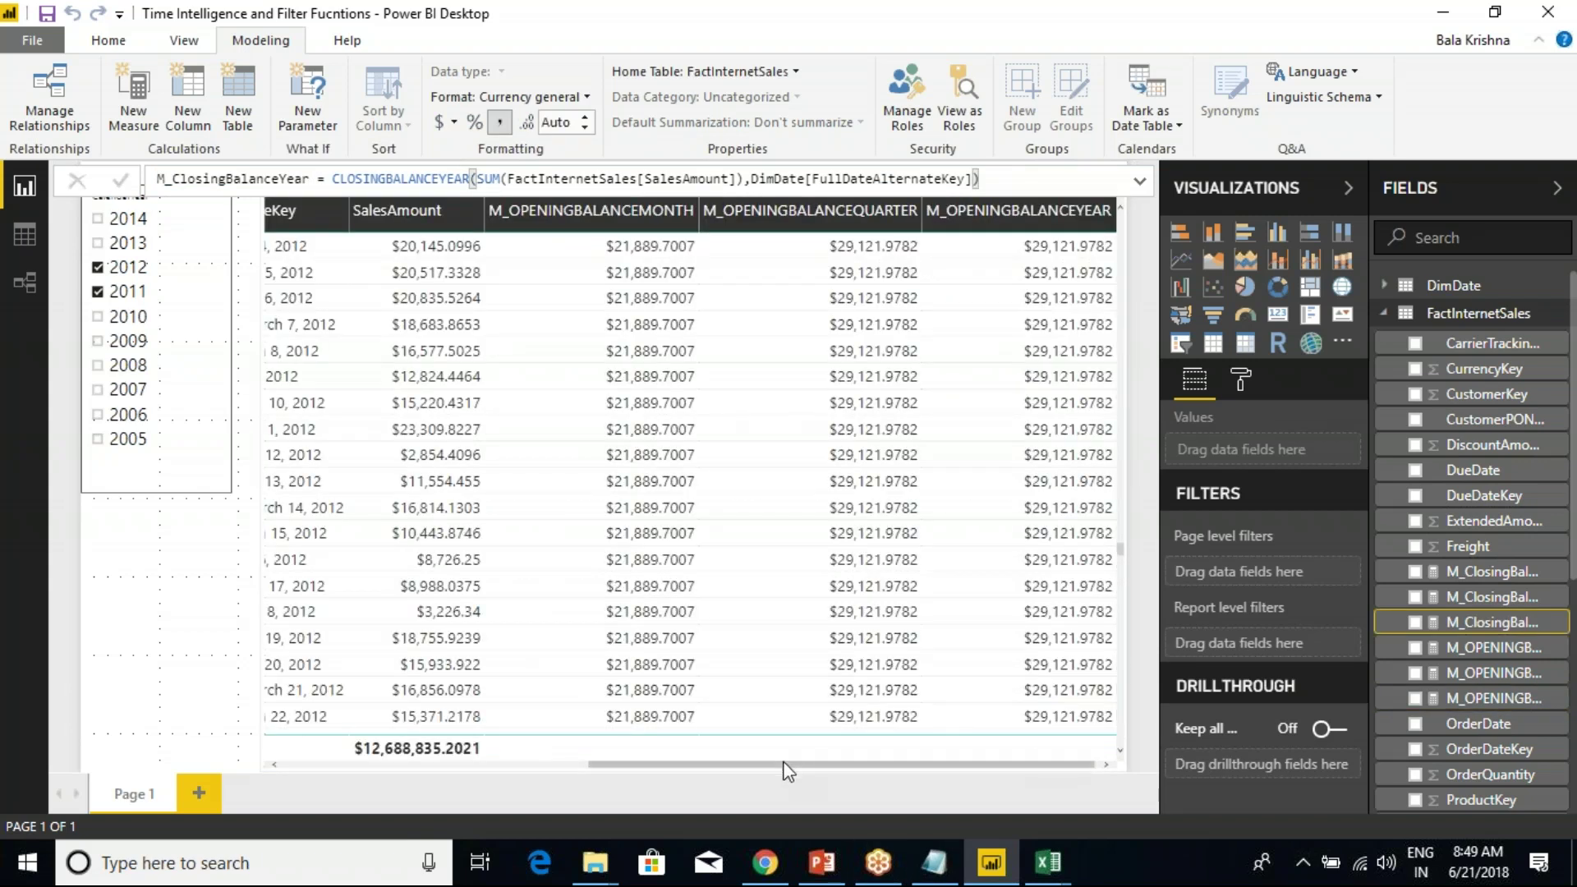
Remove the year, quarter and month opening balance measures from the table visual.
{"action": "left_click", "coordinate": [961, 746]}
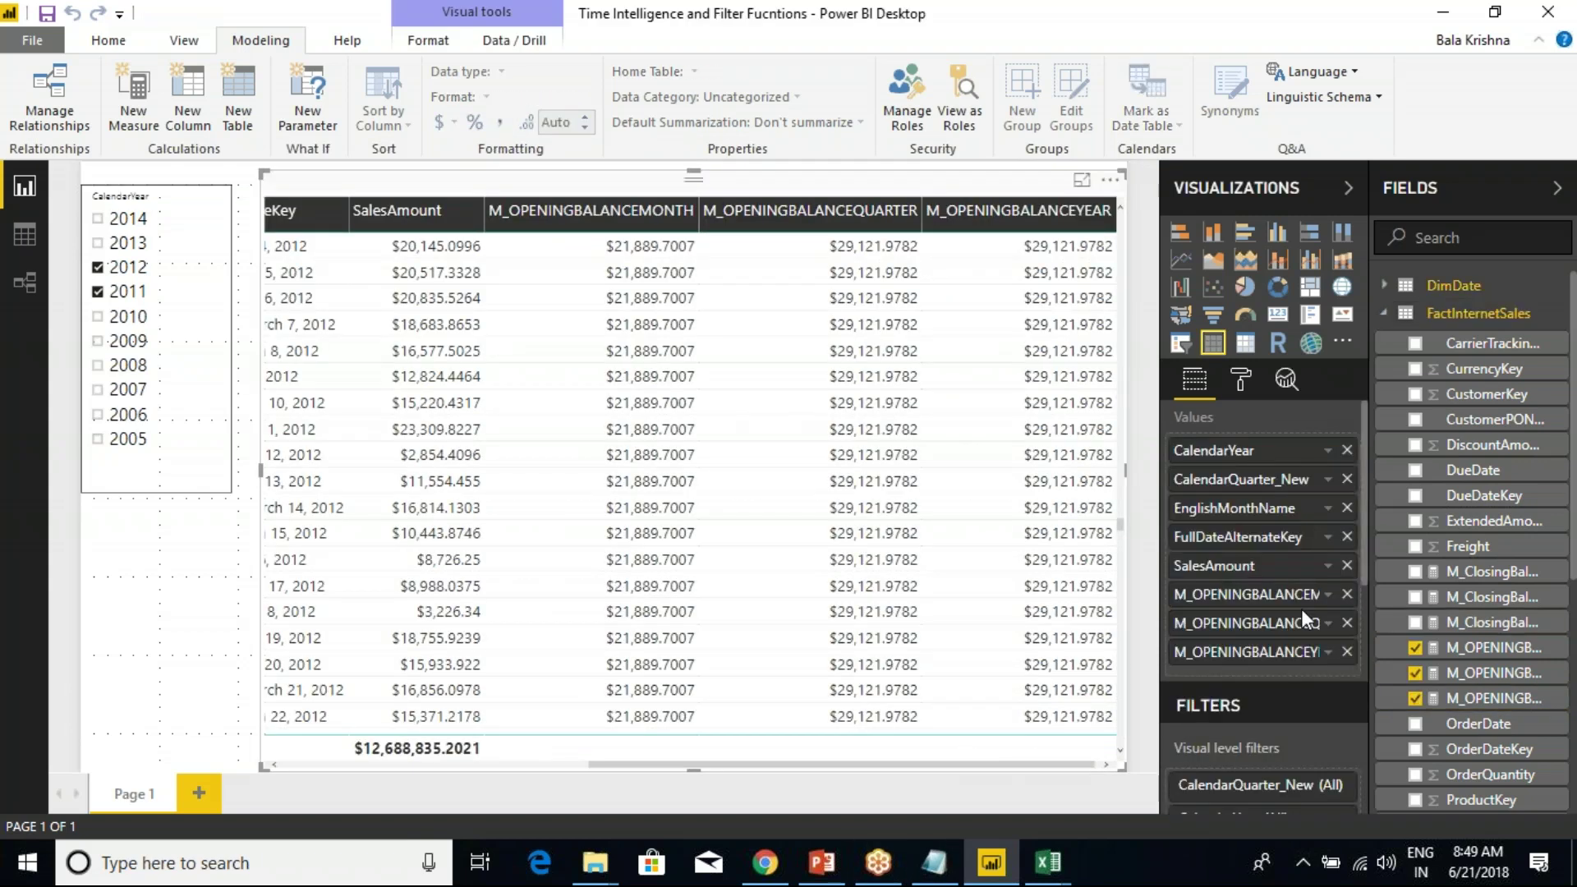
{"action": "left_click", "coordinate": [1347, 652]}
{"action": "left_click", "coordinate": [1347, 623]}
{"action": "left_click", "coordinate": [1347, 594]}
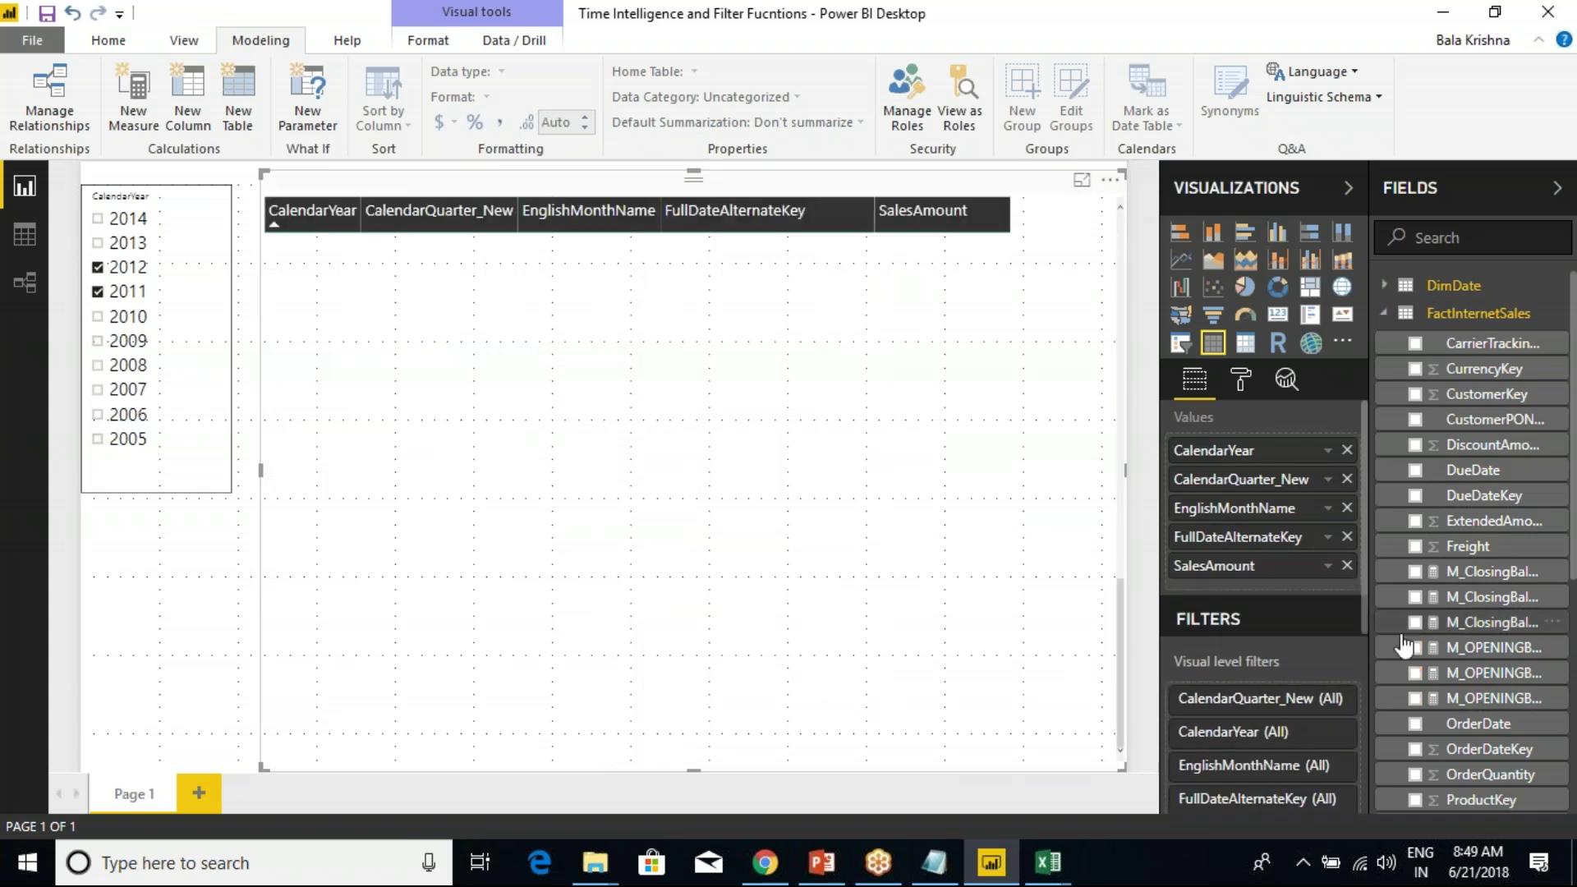
Widen the Fields pane and add M_ClosingBalanceMonth, M_ClosingBalanceQuarter and M_ClosingBalanceYear to the table visual.
{"action": "left_click_drag", "start_coordinate": [1369, 625], "coordinate": [1203, 630]}
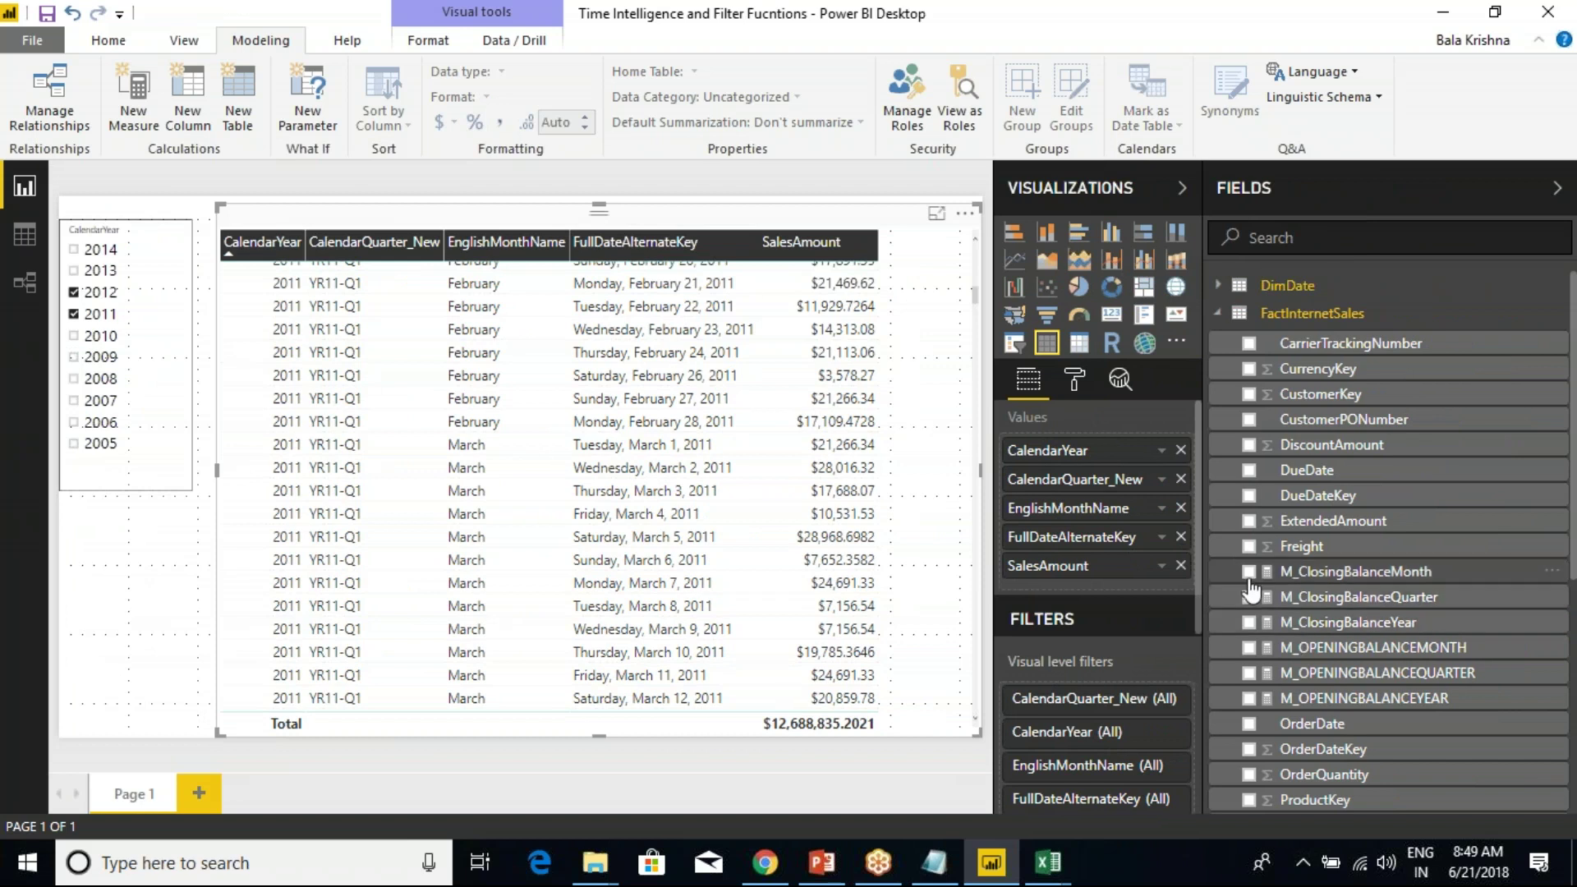
{"action": "left_click", "coordinate": [1249, 572]}
{"action": "left_click", "coordinate": [1248, 597]}
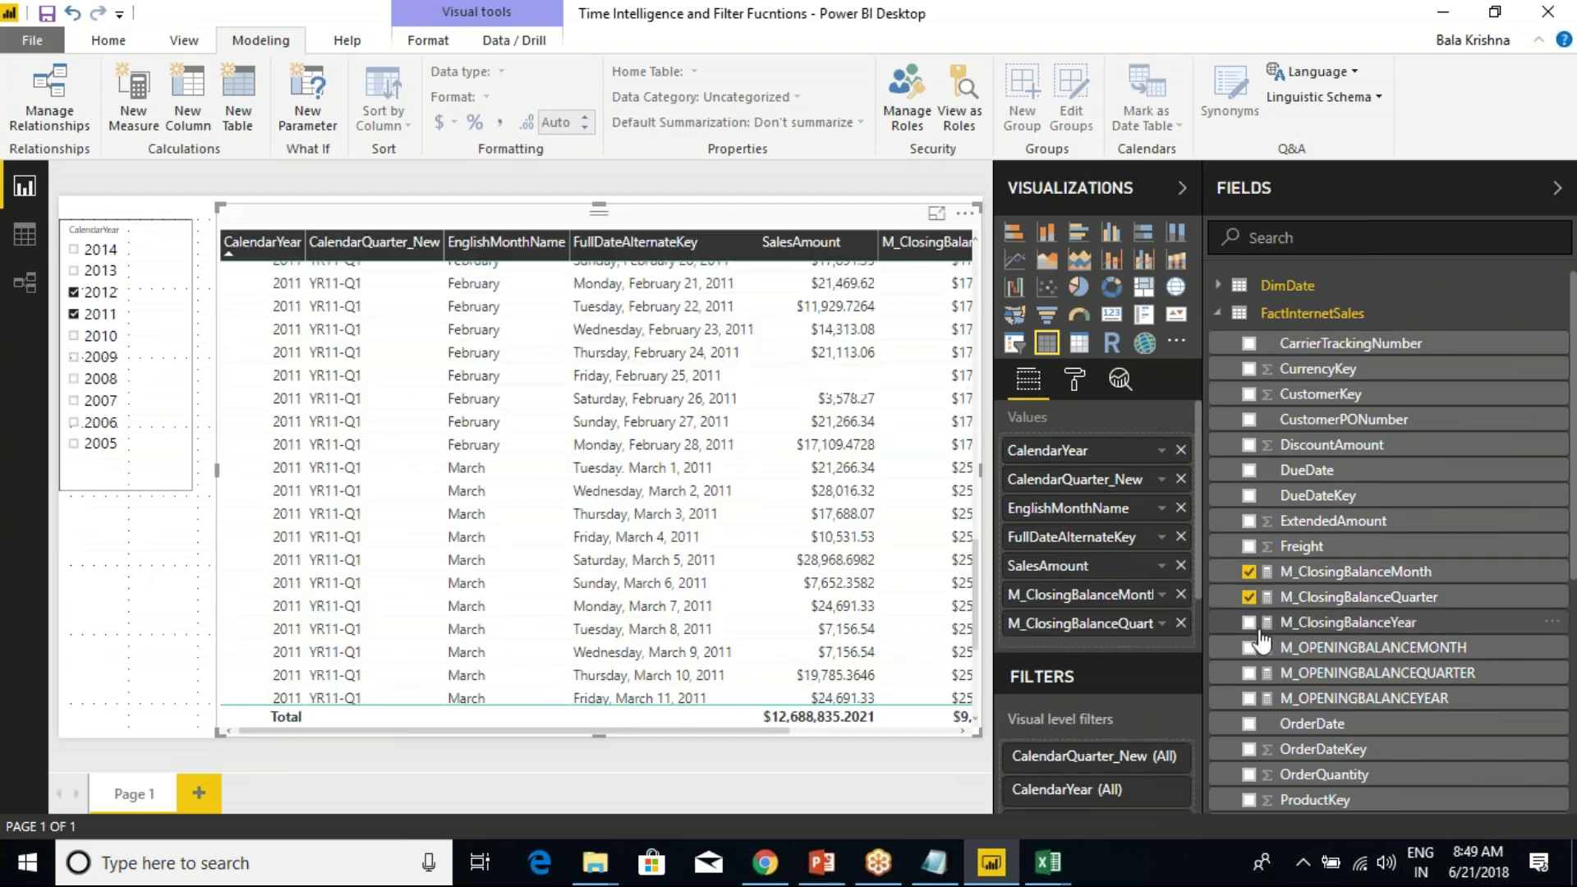
{"action": "left_click", "coordinate": [1248, 624]}
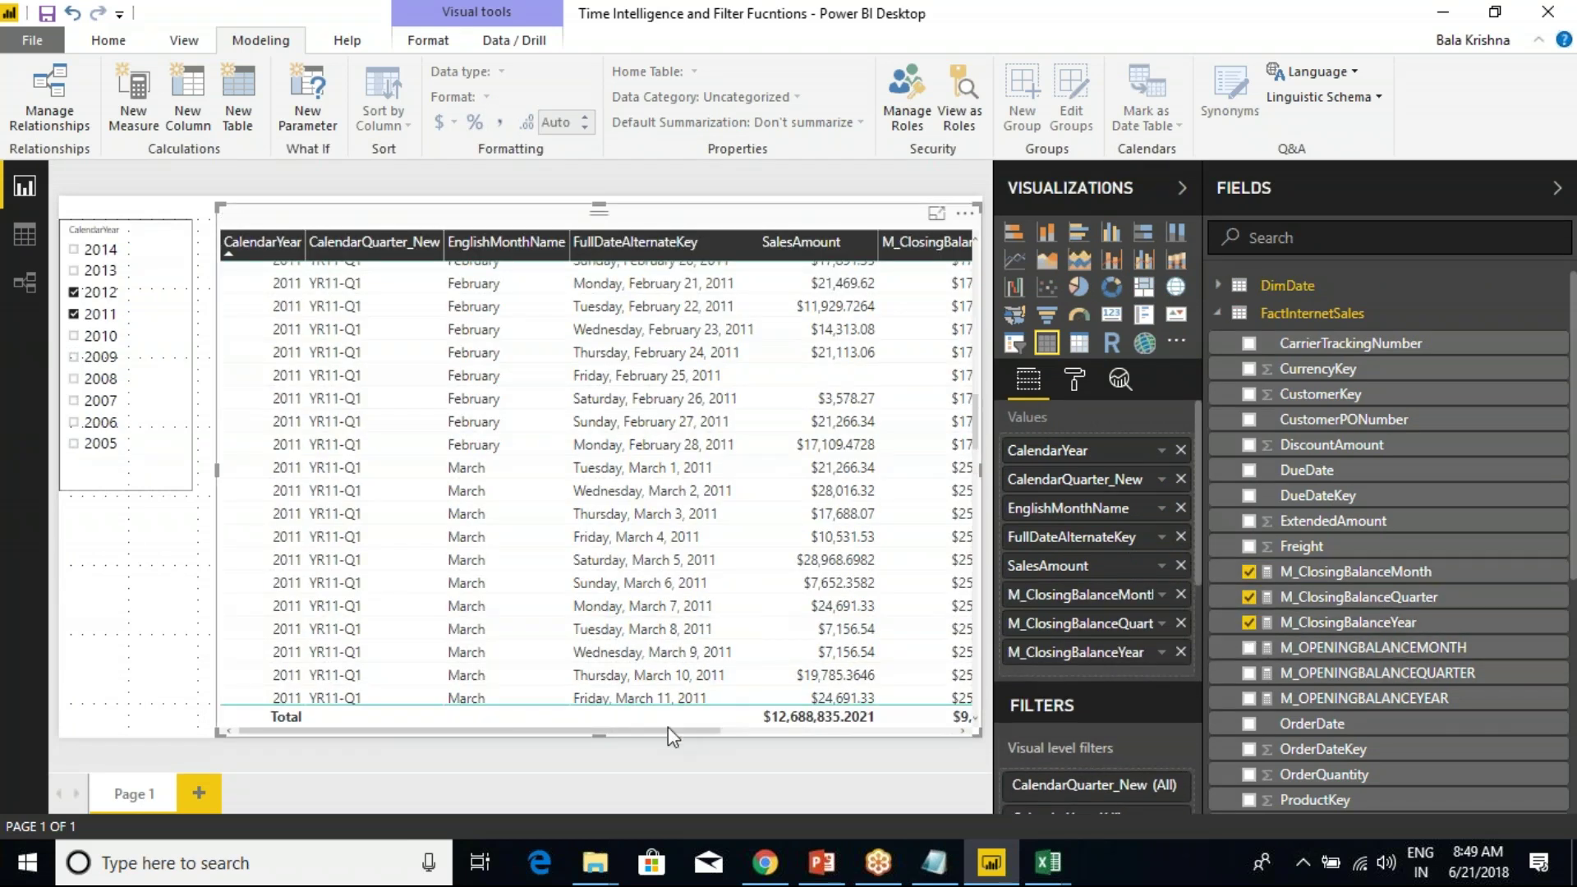
Narrow the Fields pane again and collapse it to give the report table more room.
{"action": "left_click", "coordinate": [924, 744]}
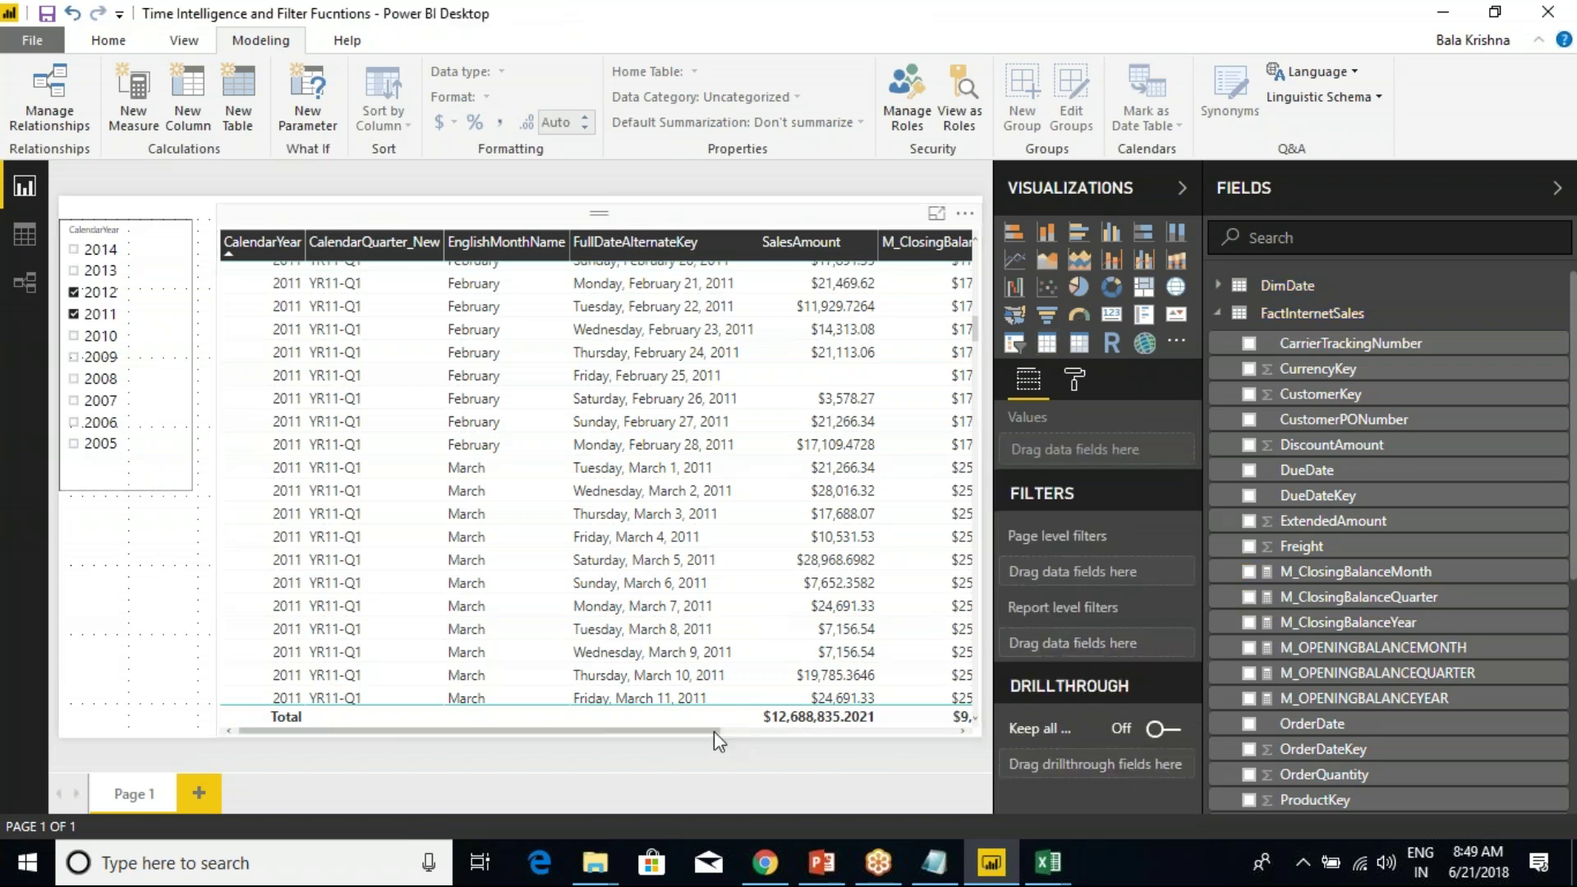
{"action": "left_click_drag", "start_coordinate": [713, 731], "coordinate": [954, 743]}
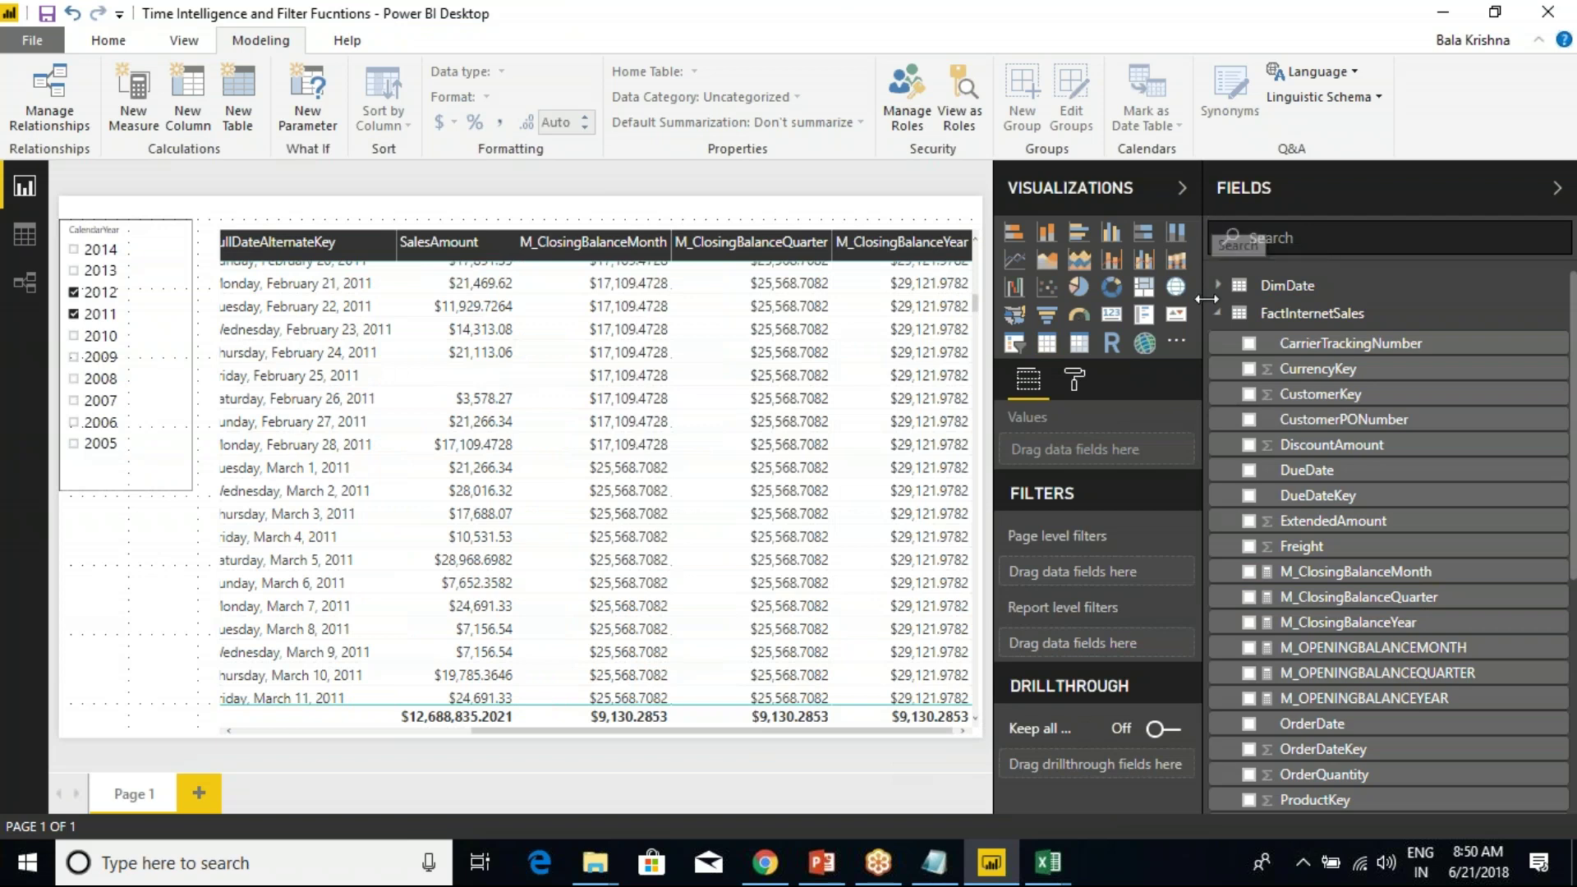
{"action": "left_click_drag", "start_coordinate": [1204, 321], "coordinate": [1377, 320]}
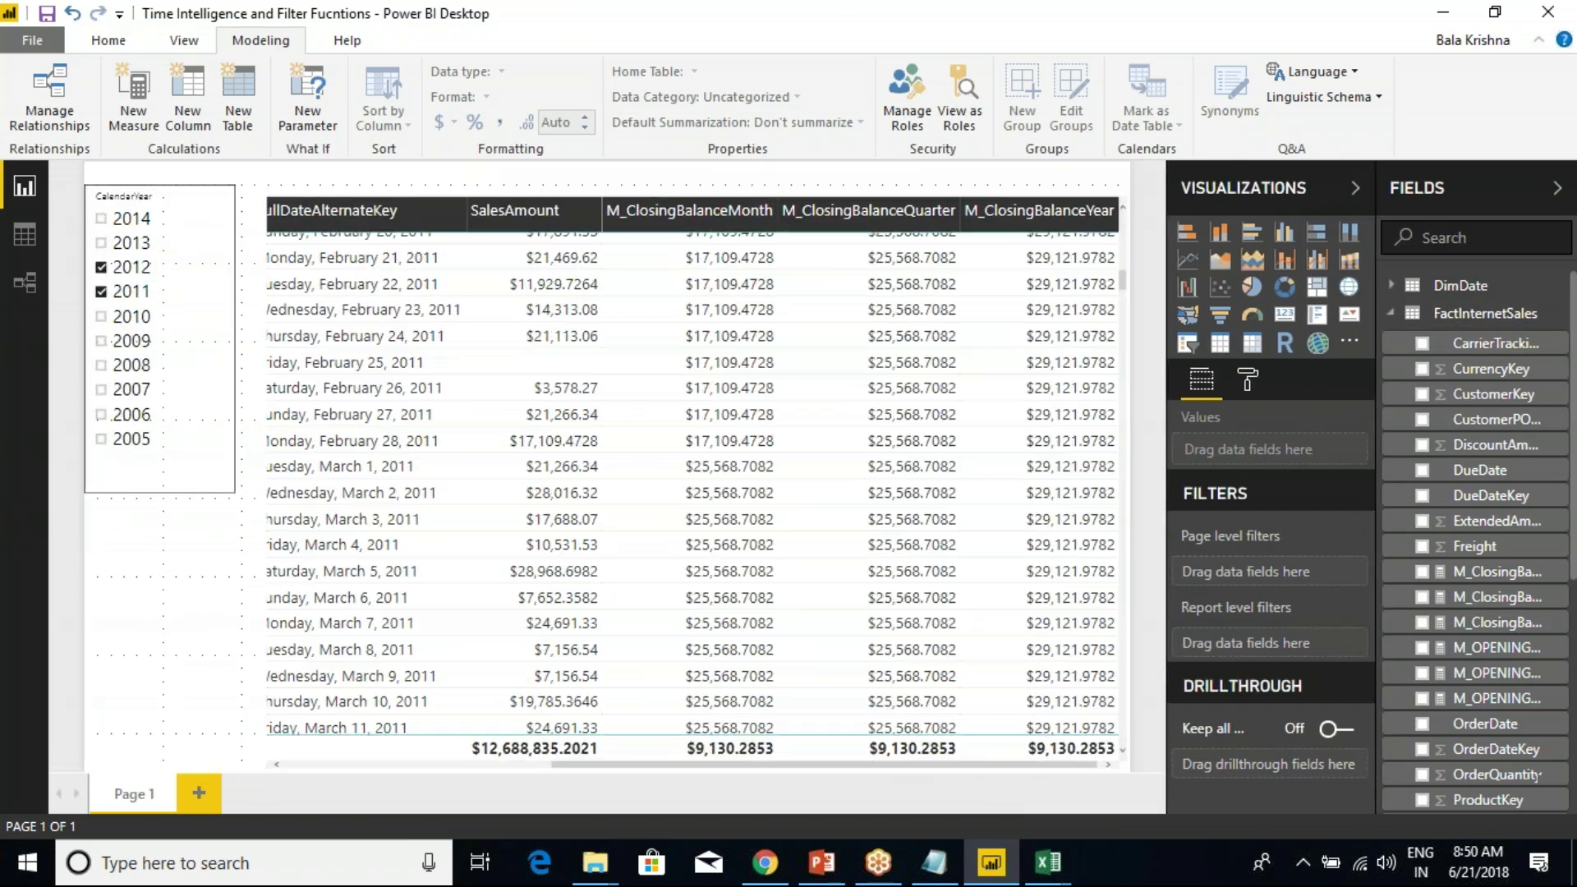
{"action": "left_click", "coordinate": [1556, 188]}
Examine the closing balance columns from January 1, 2011 together with the year, quarter, month and date columns.
{"action": "scroll", "coordinate": [901, 482], "scroll_direction": "up", "scroll_amount": 15}
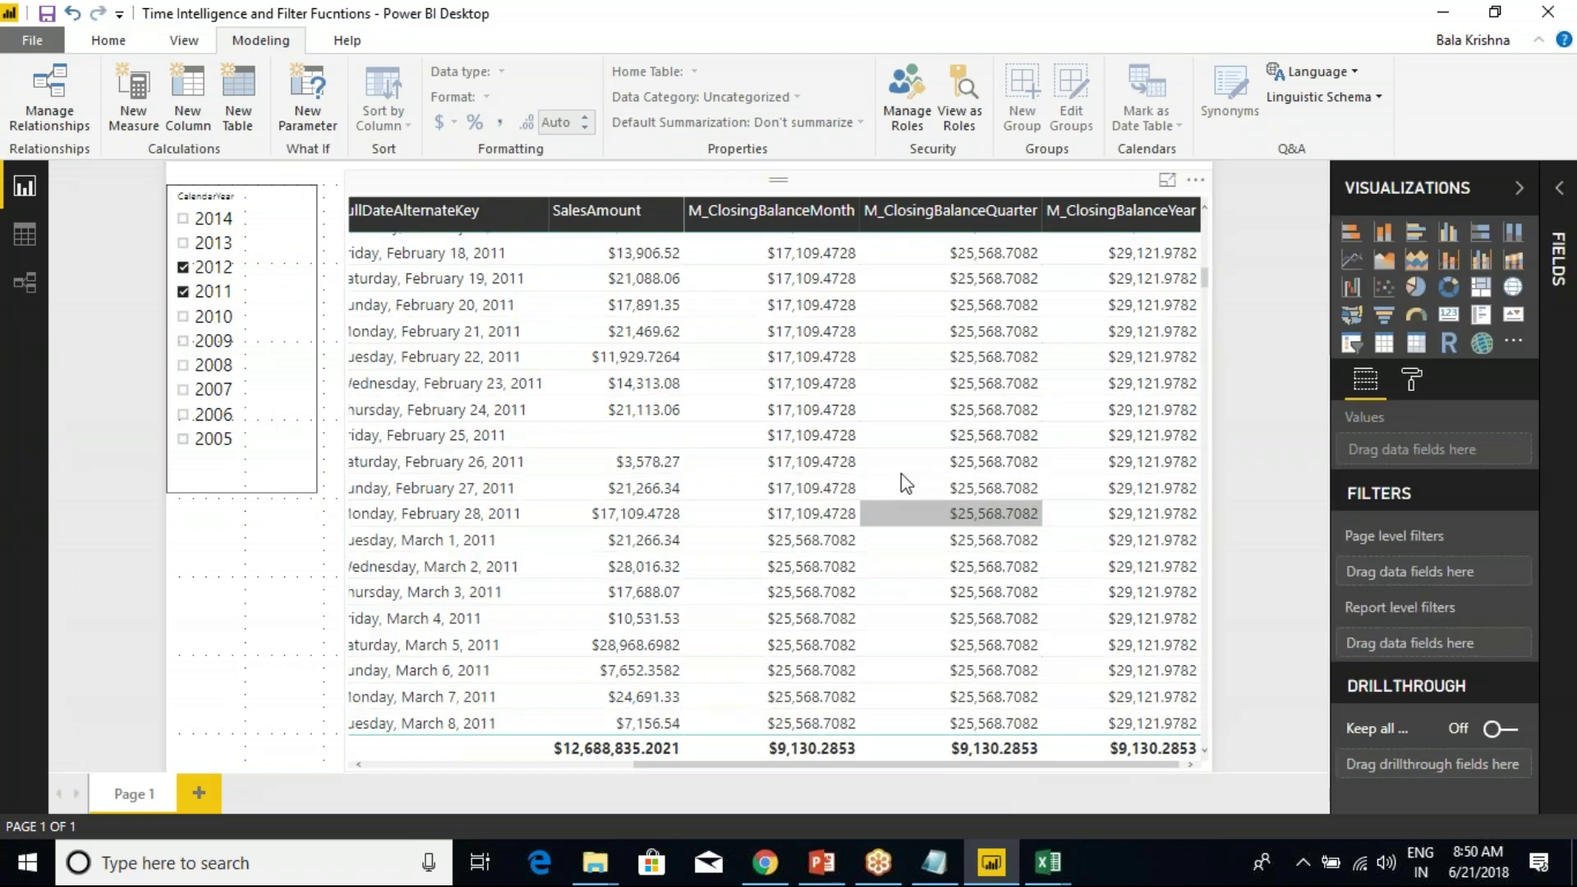
{"action": "scroll", "coordinate": [901, 481], "scroll_direction": "down", "scroll_amount": 1}
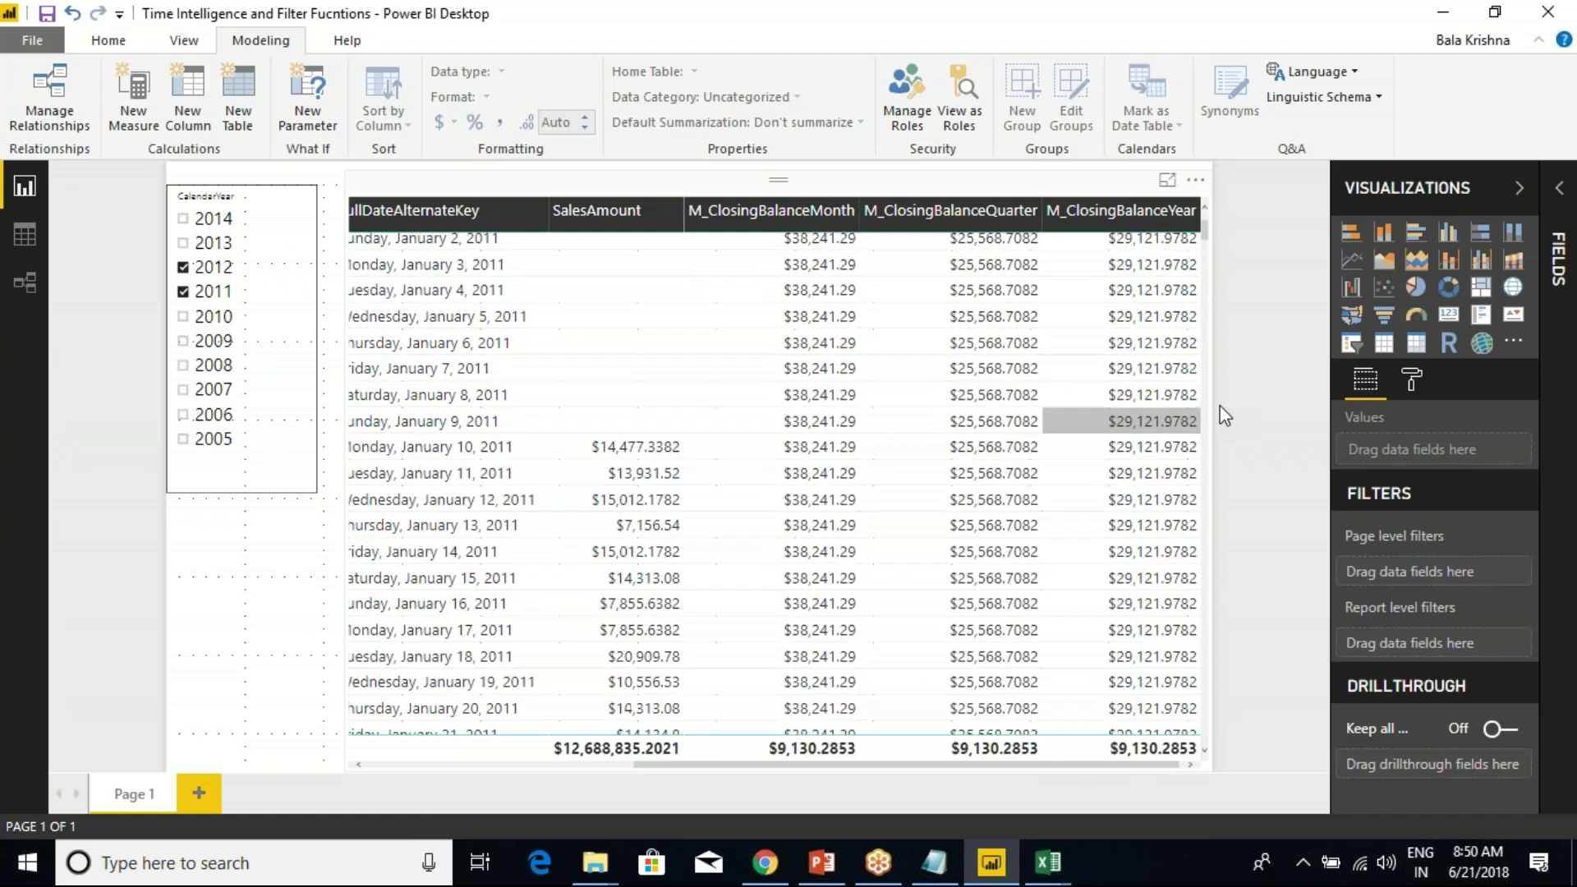
{"action": "left_click", "coordinate": [900, 481]}
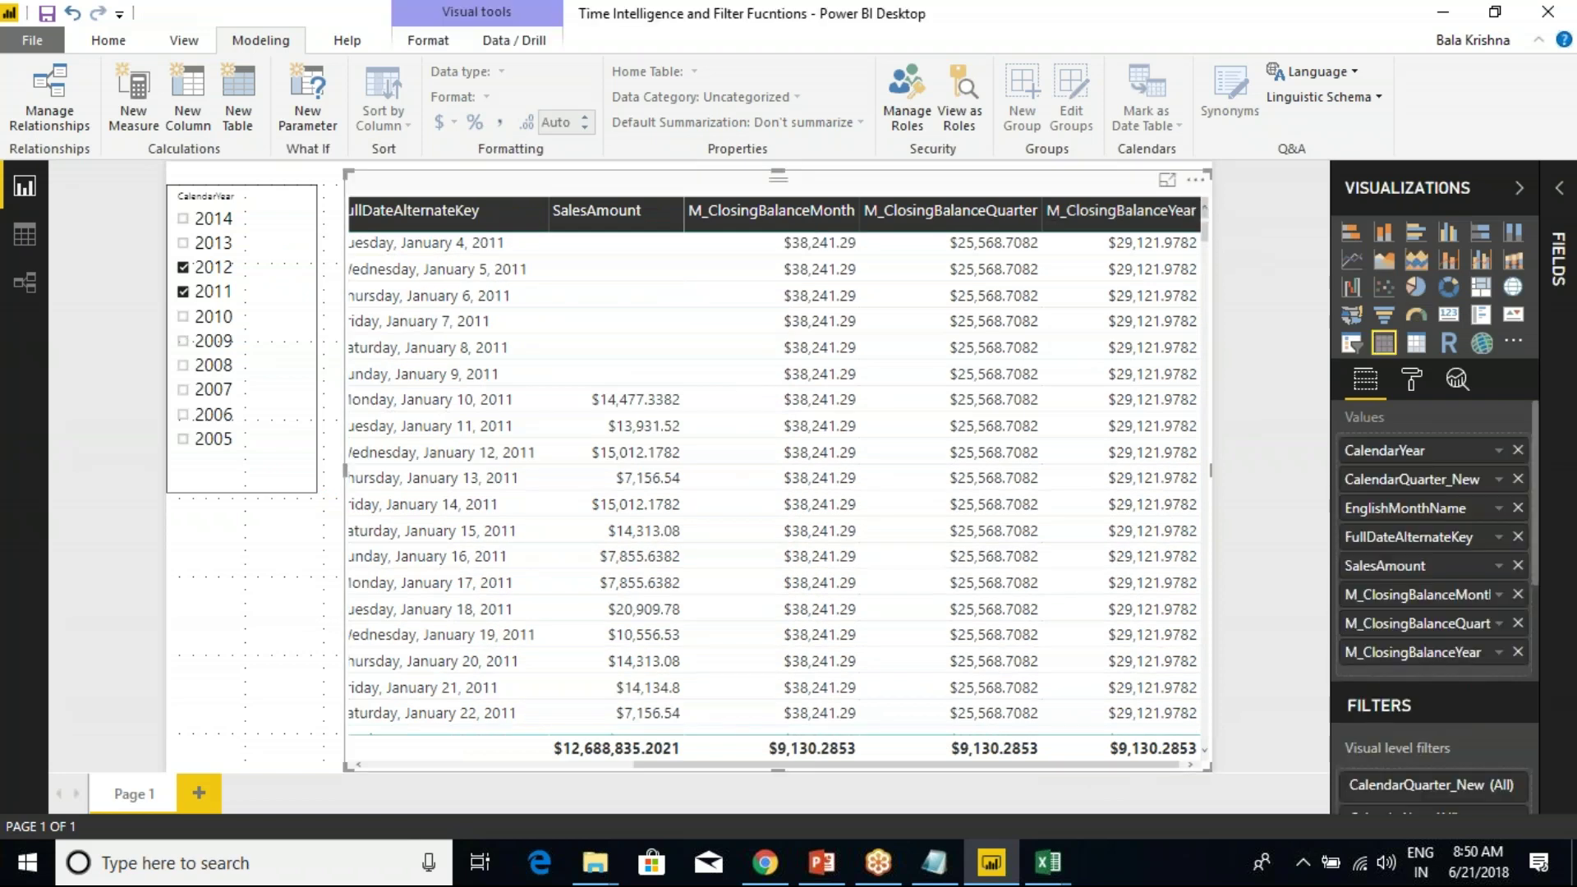
{"action": "left_click", "coordinate": [1206, 207]}
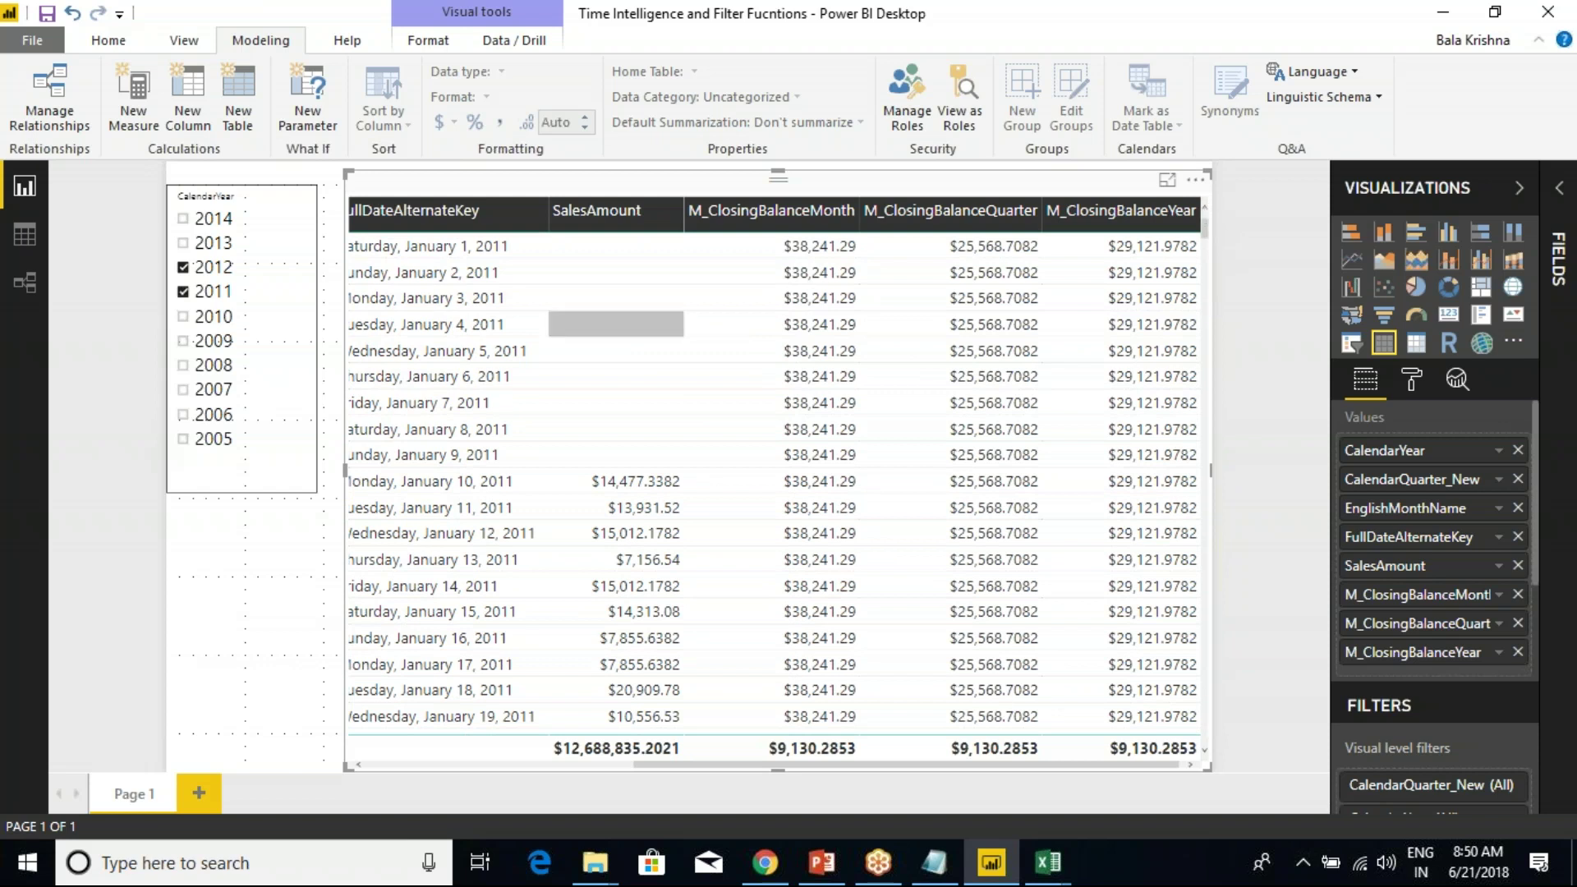
{"action": "left_click_drag", "start_coordinate": [722, 768], "coordinate": [421, 743]}
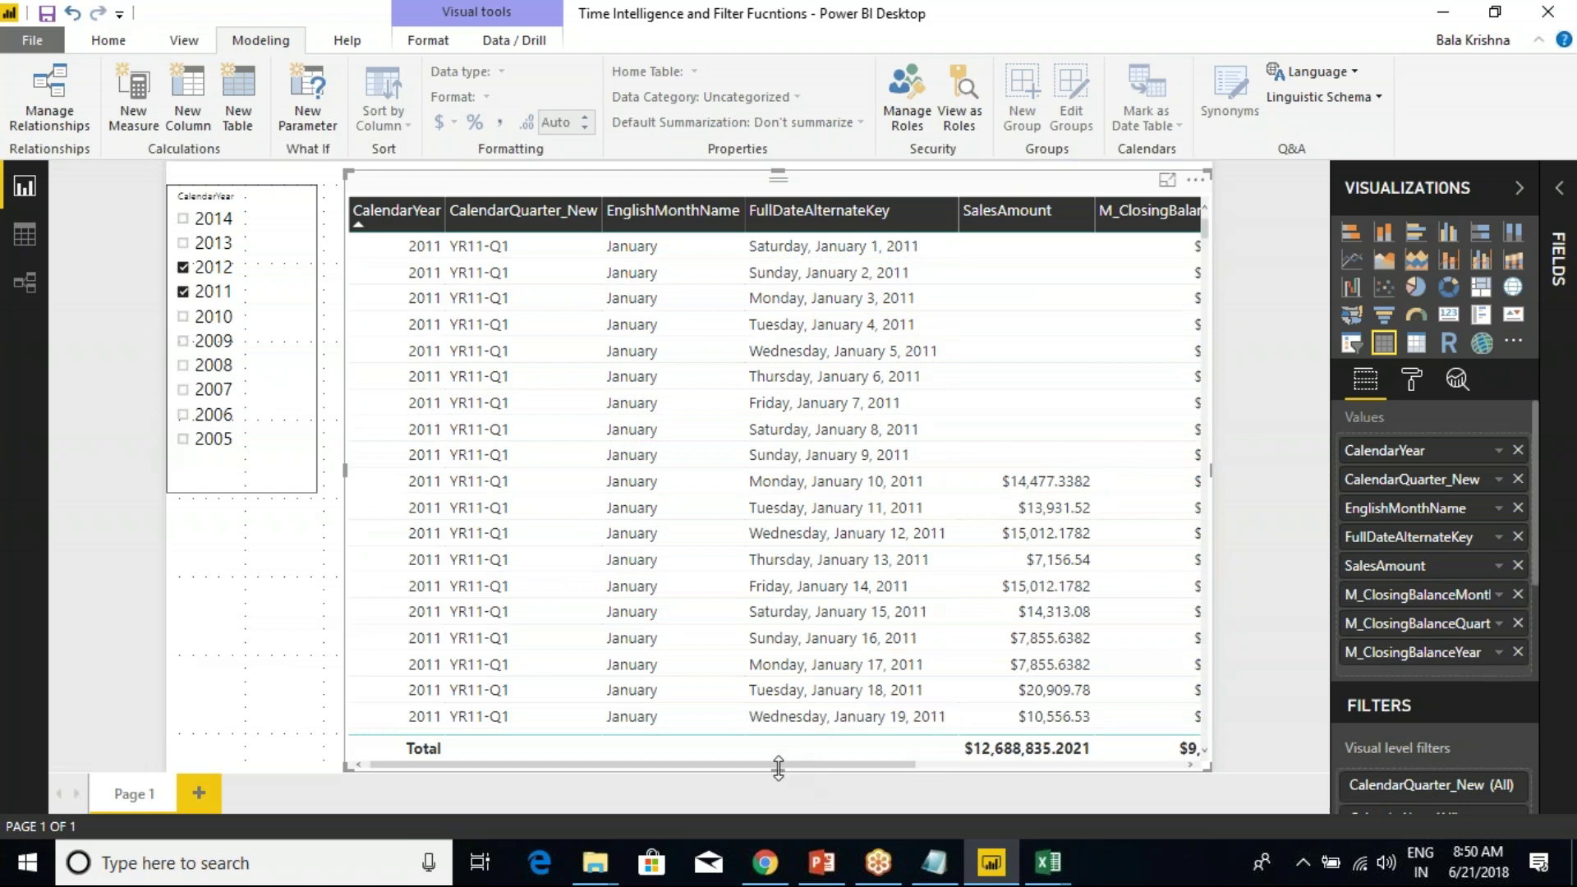
{"action": "left_click_drag", "start_coordinate": [719, 766], "coordinate": [853, 760]}
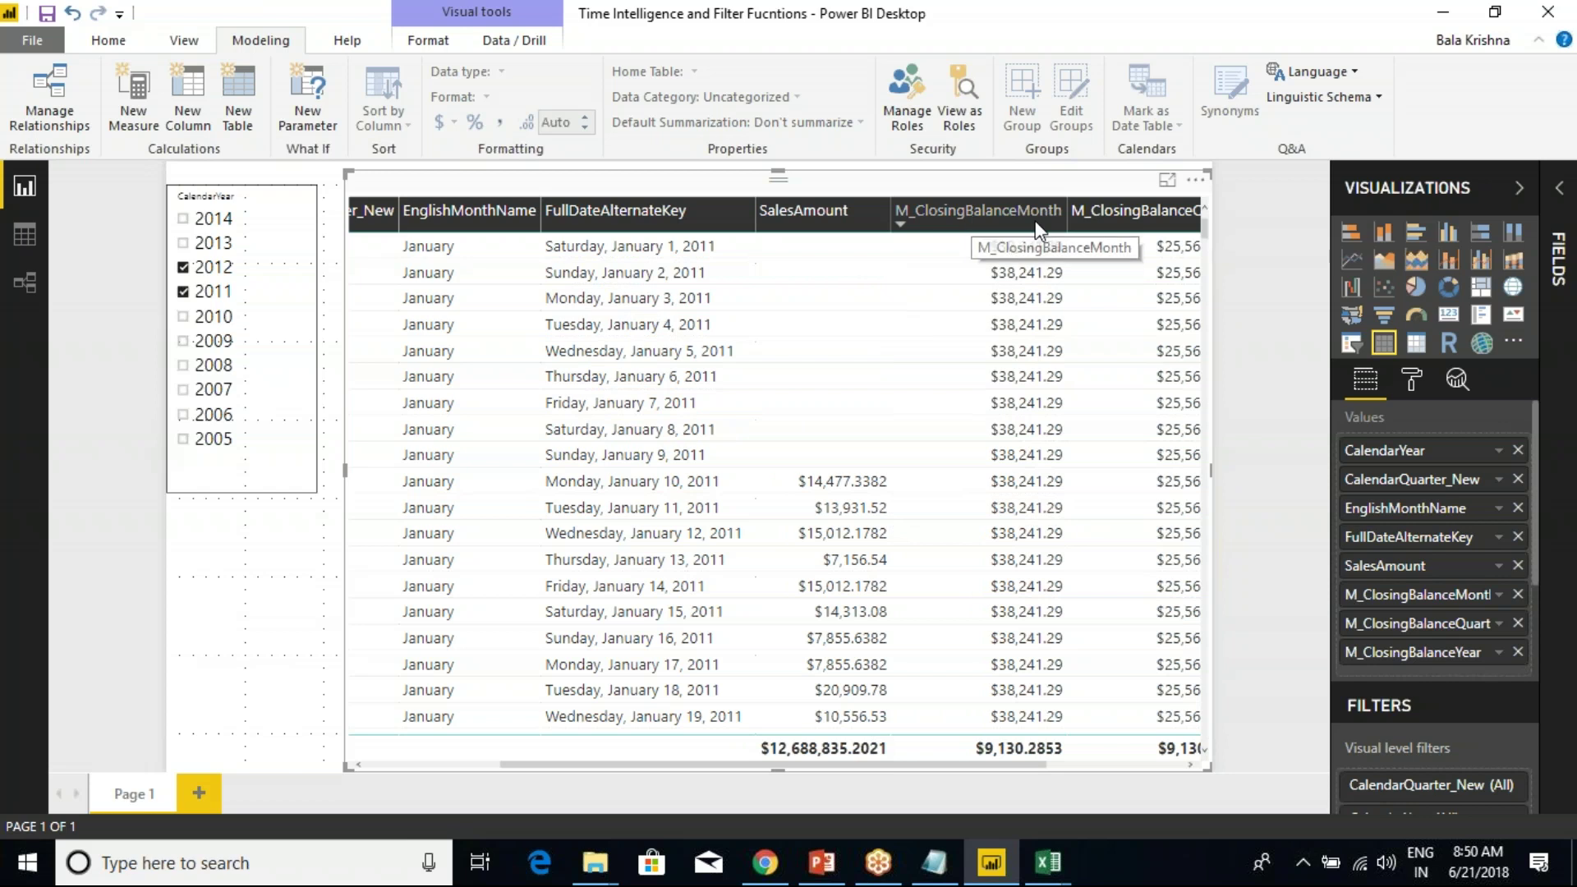
{"action": "mouse_move", "coordinate": [385, 244]}
{"action": "left_mouse_down"}
{"action": "mouse_move", "coordinate": [424, 252]}
{"action": "mouse_move", "coordinate": [453, 303]}
{"action": "mouse_move", "coordinate": [486, 434]}
{"action": "mouse_move", "coordinate": [502, 716]}
{"action": "left_mouse_up"}
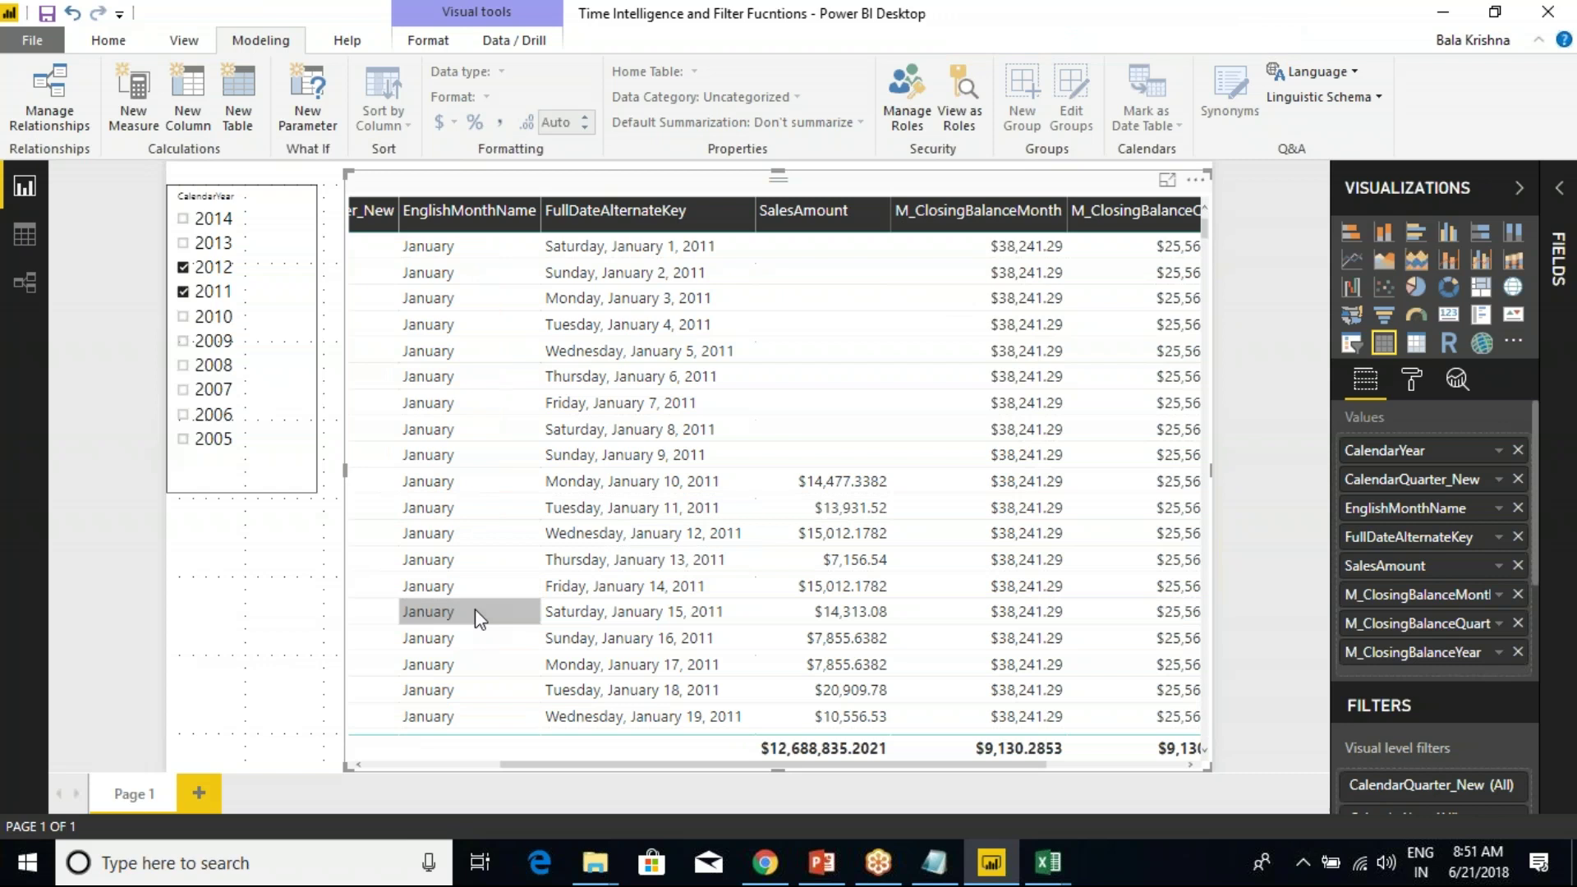
Compare the January 31, 2011 sales amount with the M_ClosingBalanceMonth values on the January rows, marking them with on-screen annotations.
{"action": "scroll", "coordinate": [475, 609], "scroll_direction": "down", "scroll_amount": 5}
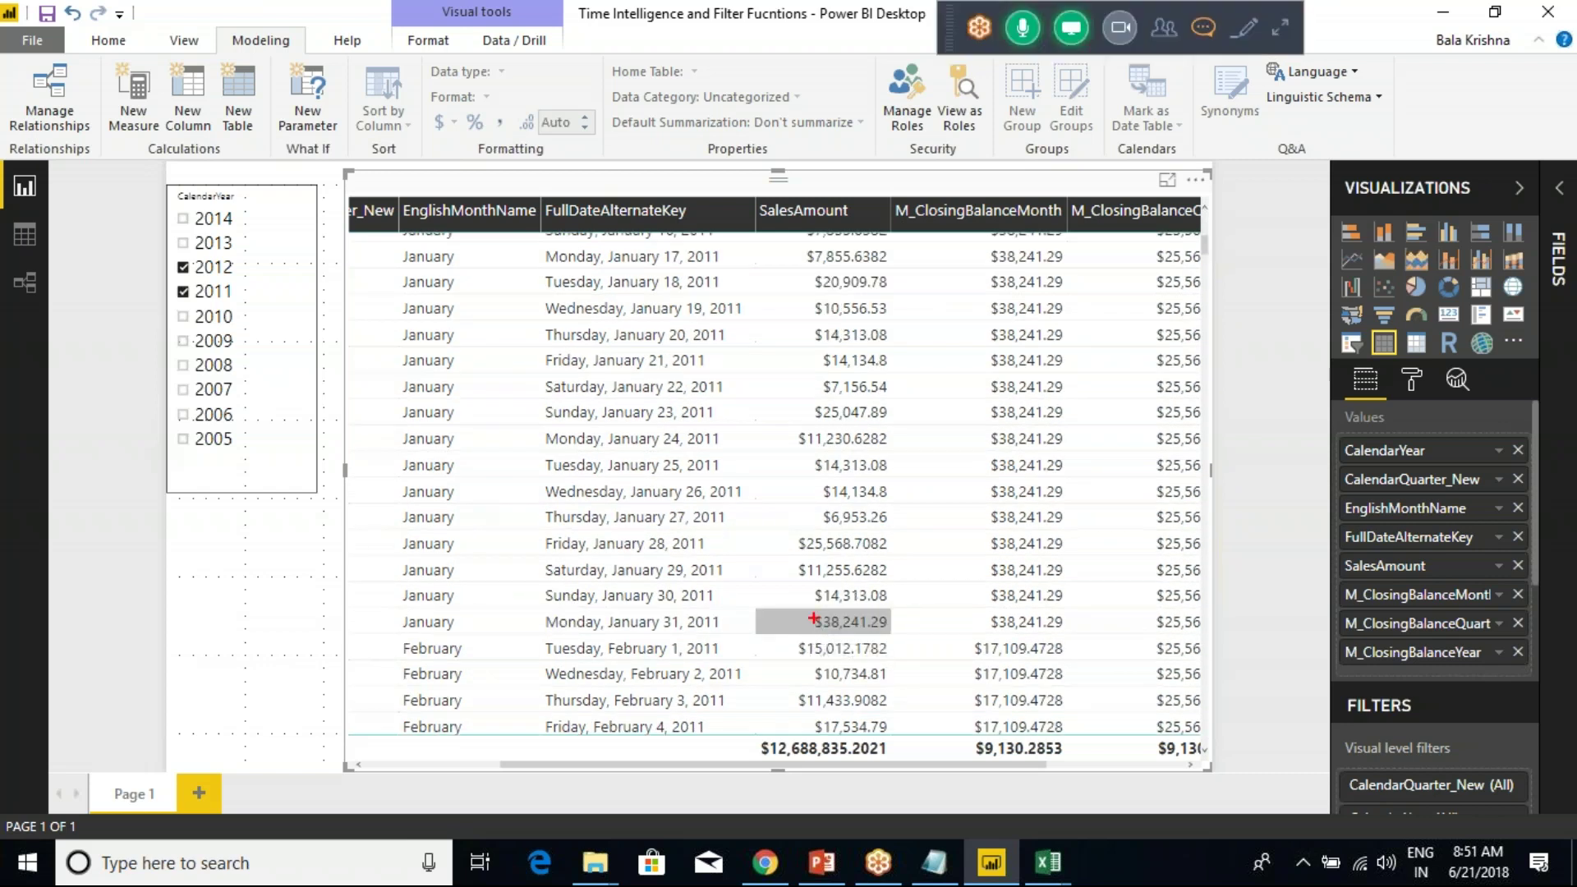
{"action": "left_click_drag", "start_coordinate": [758, 607], "coordinate": [910, 634]}
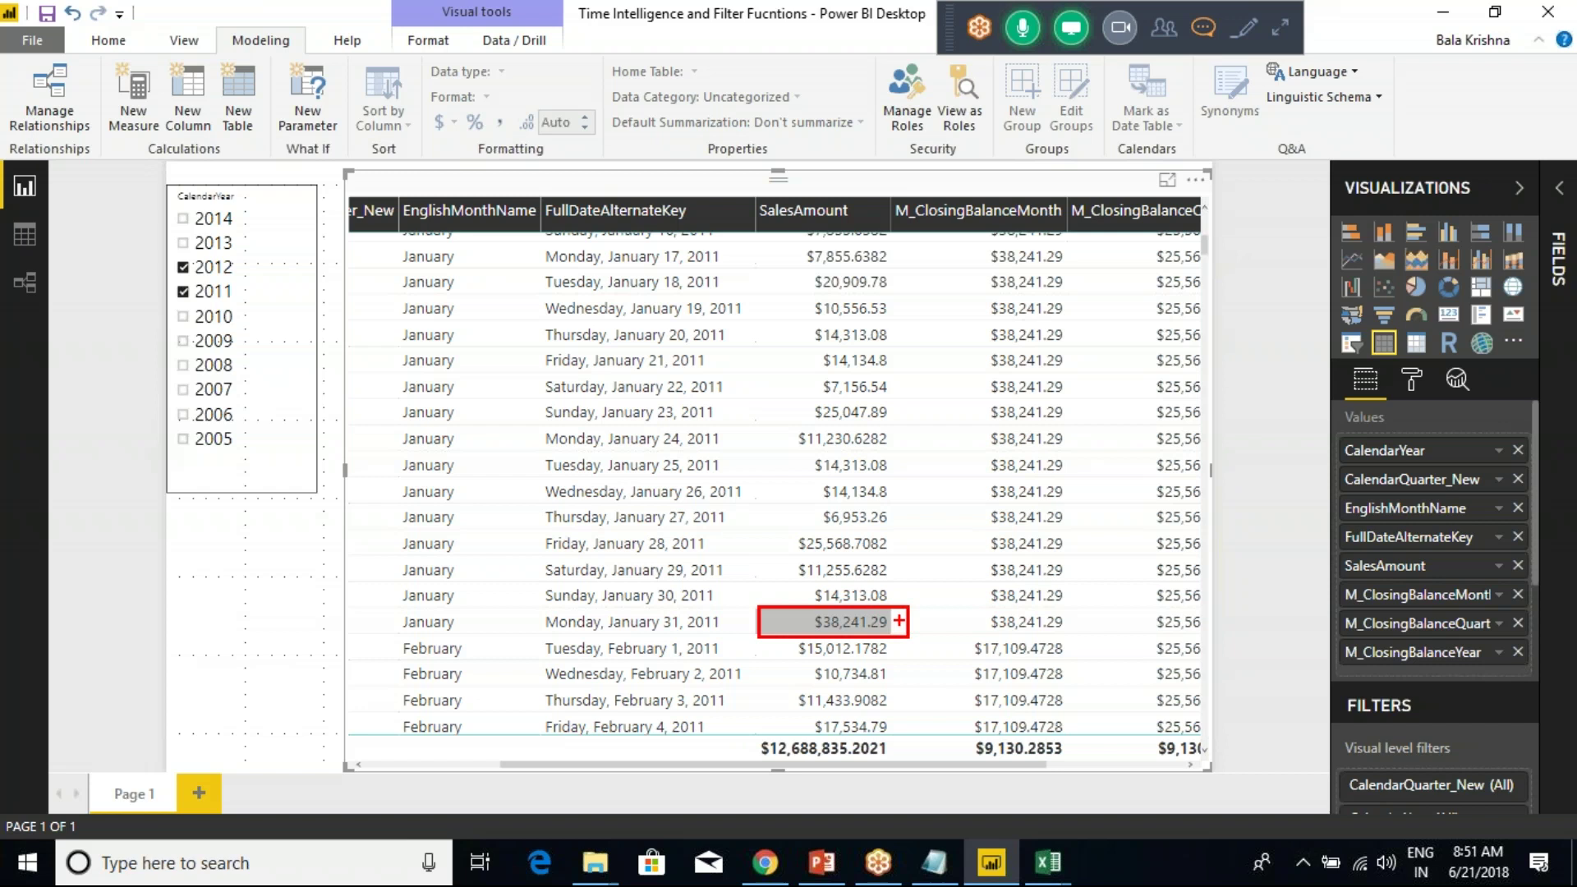
{"action": "mouse_move", "coordinate": [901, 622]}
{"action": "left_mouse_down"}
{"action": "mouse_move", "coordinate": [981, 622]}
{"action": "mouse_move", "coordinate": [956, 485]}
{"action": "mouse_move", "coordinate": [985, 306]}
{"action": "left_mouse_up"}
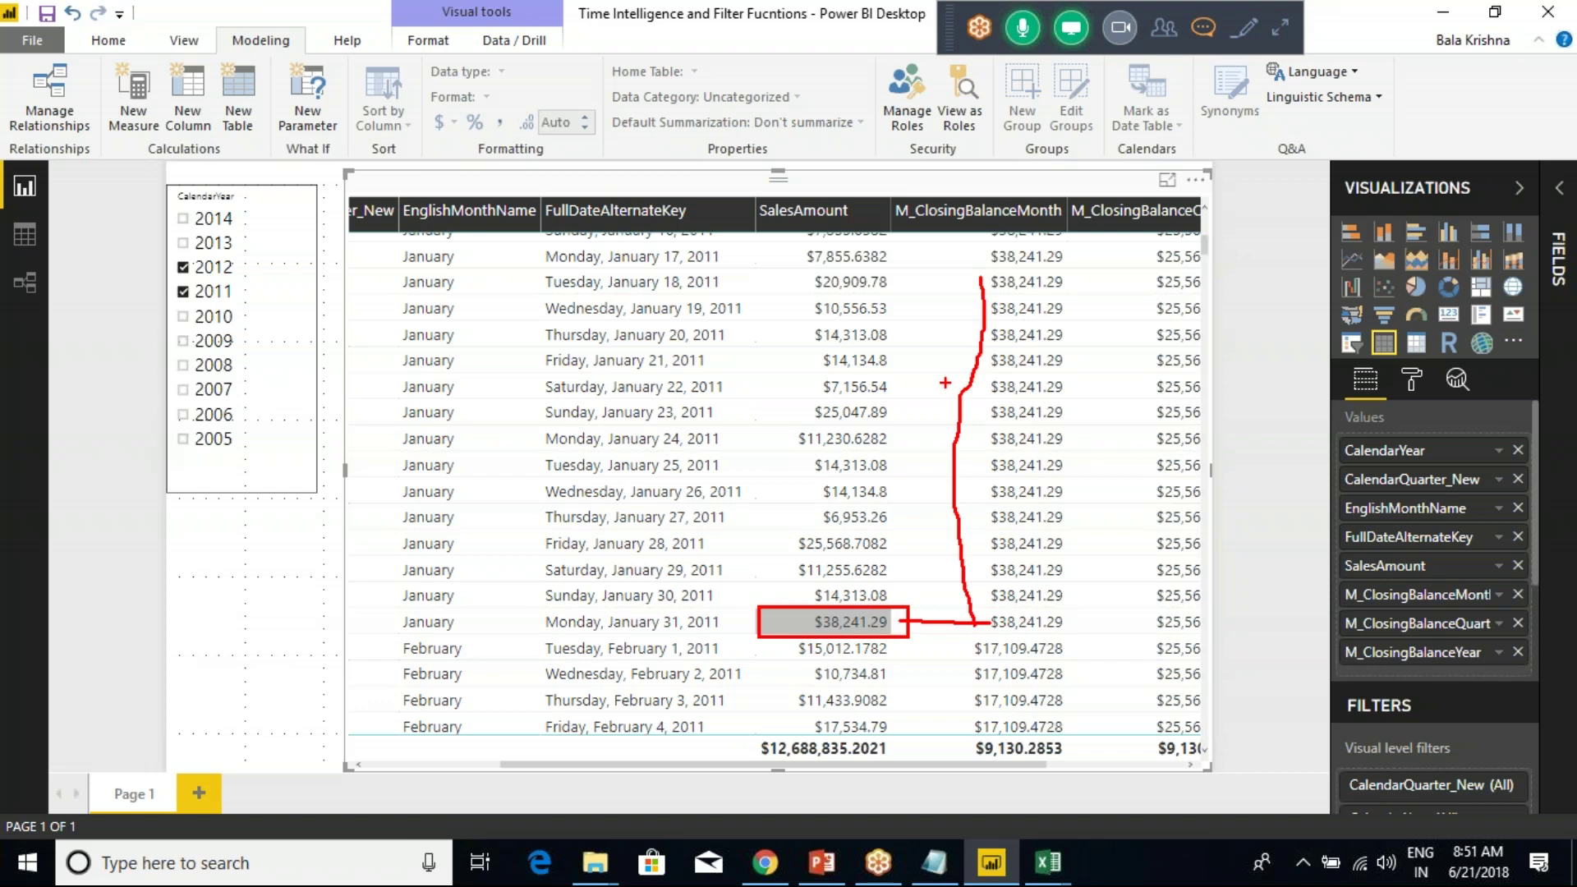
{"action": "mouse_move", "coordinate": [384, 254]}
{"action": "left_mouse_down"}
{"action": "mouse_move", "coordinate": [459, 247]}
{"action": "mouse_move", "coordinate": [483, 412]}
{"action": "mouse_move", "coordinate": [363, 414]}
{"action": "mouse_move", "coordinate": [371, 262]}
{"action": "left_mouse_up"}
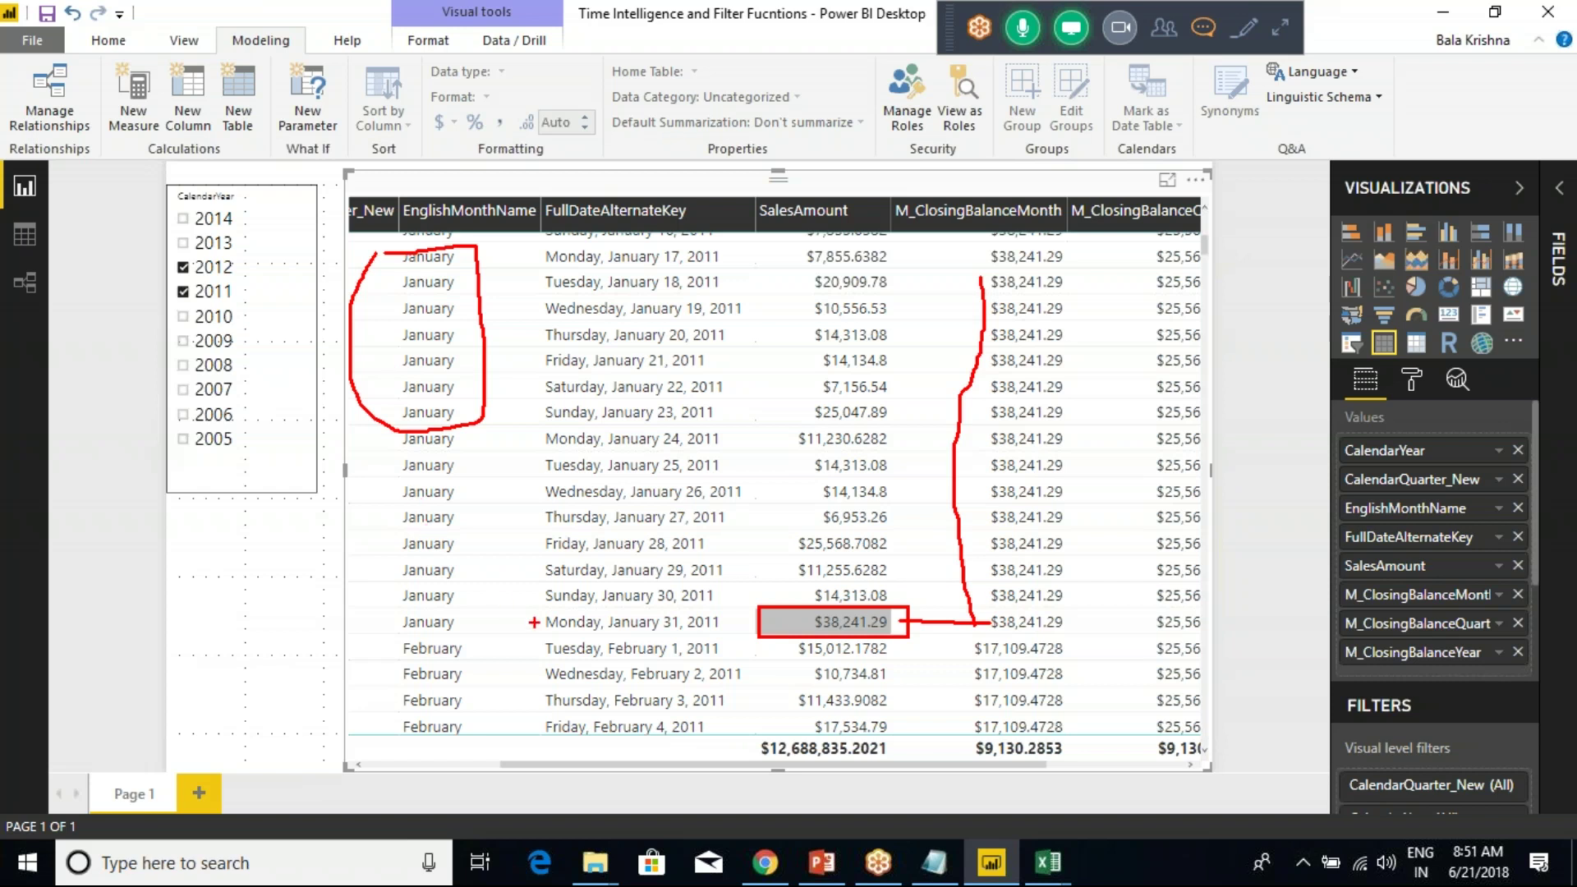
{"action": "left_click_drag", "start_coordinate": [486, 623], "coordinate": [664, 626]}
{"action": "mouse_move", "coordinate": [1065, 621]}
{"action": "left_mouse_down"}
{"action": "mouse_move", "coordinate": [1027, 429]}
{"action": "mouse_move", "coordinate": [1025, 258]}
{"action": "left_mouse_up"}
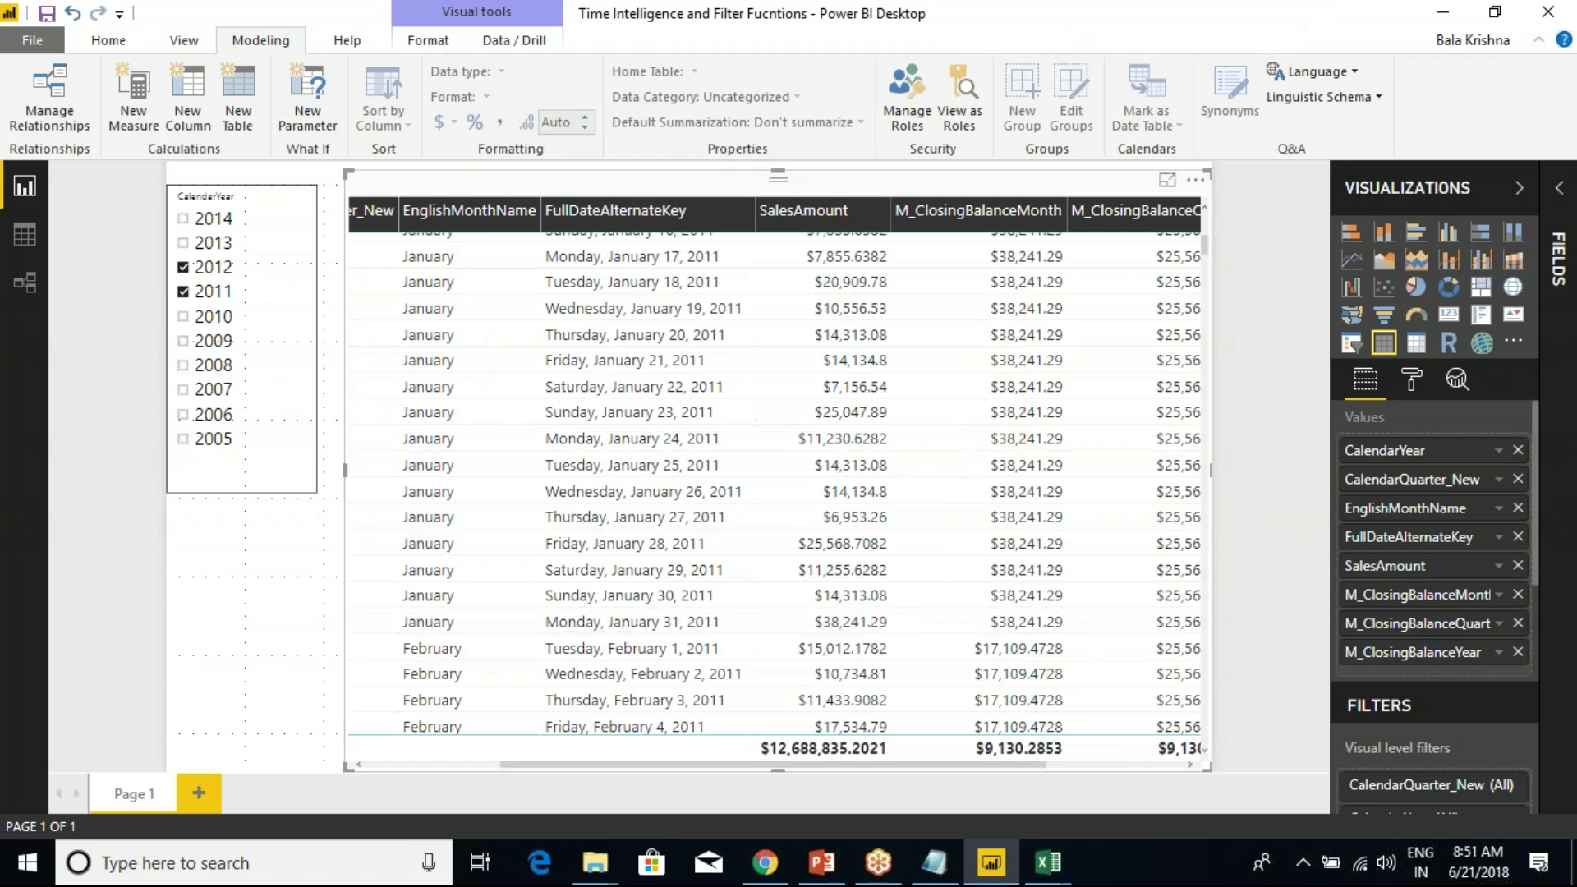
Compare the February 28, 2011 sales amount with the February M_ClosingBalanceMonth values using on-screen annotations, and clear the markings.
{"action": "scroll", "coordinate": [722, 649], "scroll_direction": "down", "scroll_amount": 5}
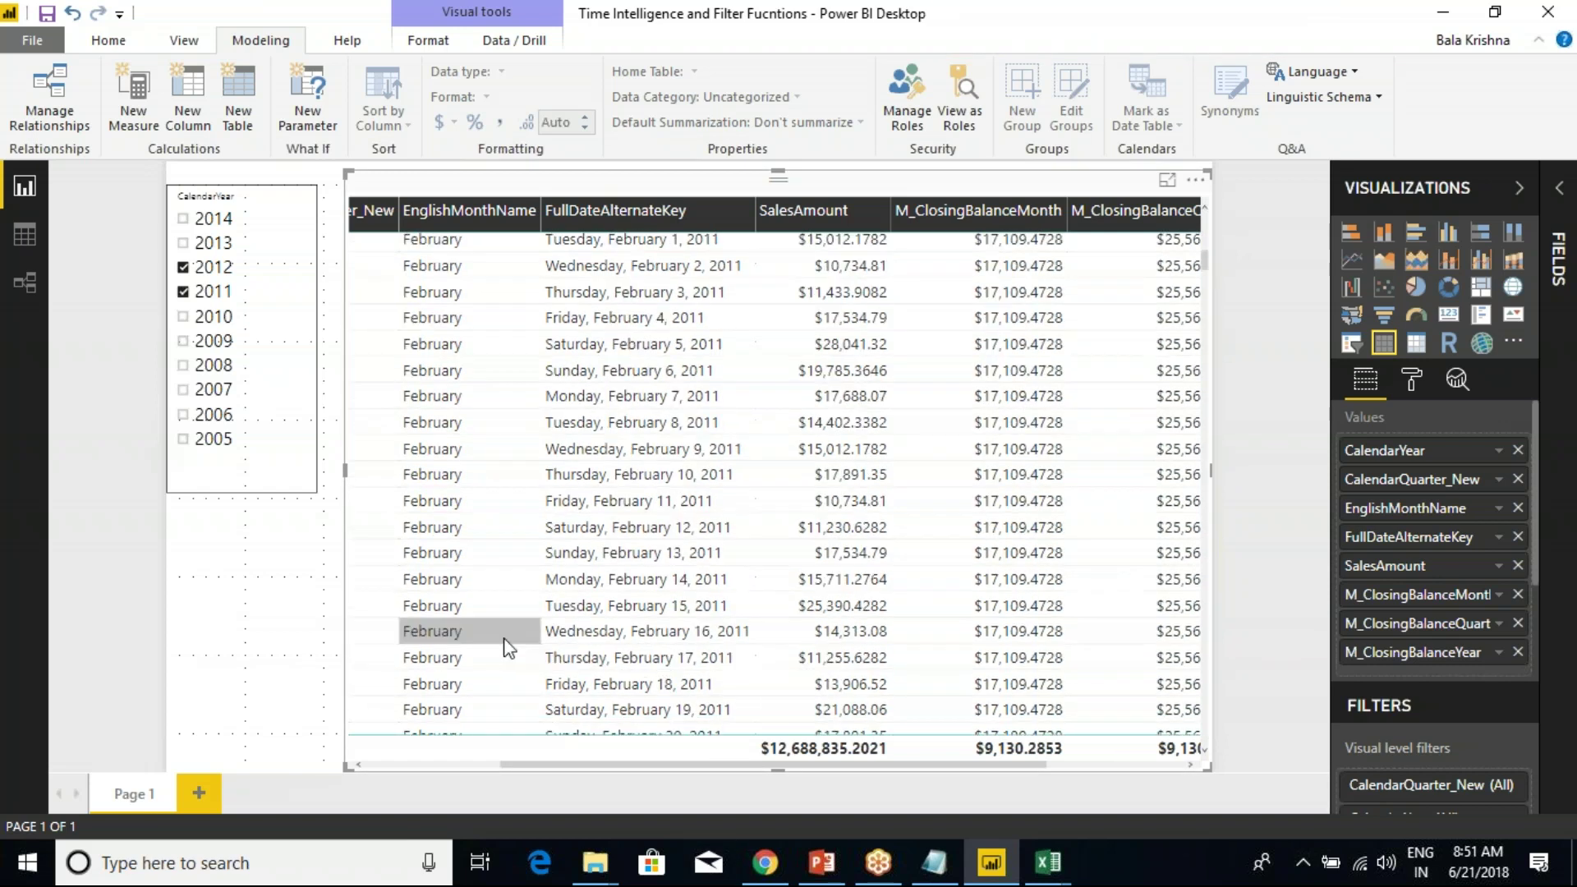
{"action": "scroll", "coordinate": [504, 645], "scroll_direction": "down", "scroll_amount": 4}
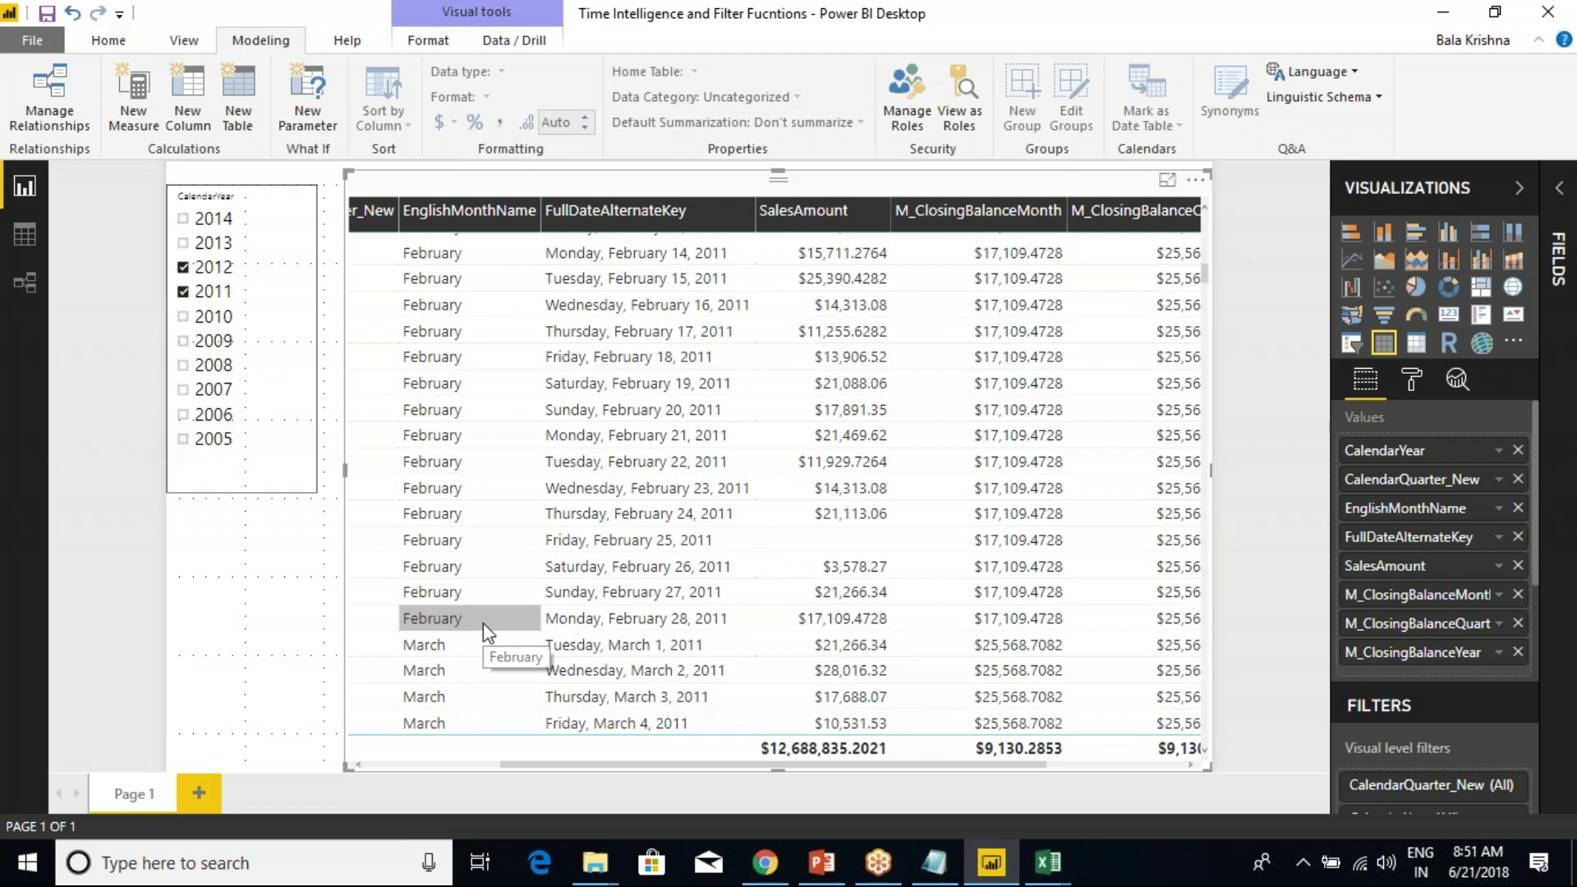
{"action": "key", "text": "ctrl+alt+d"}
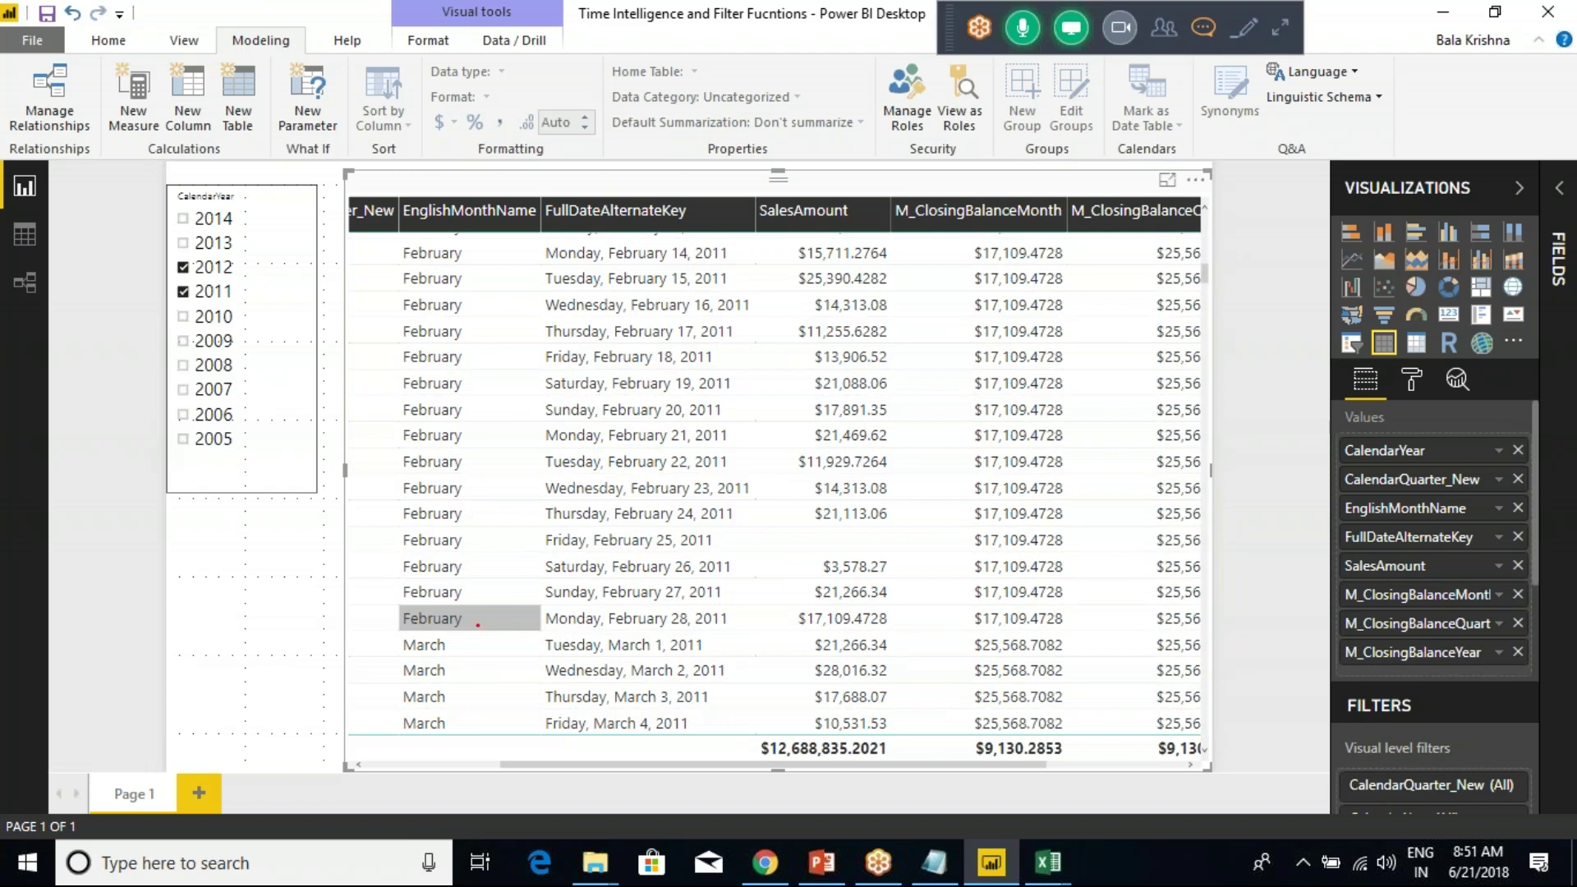
{"action": "left_click_drag", "start_coordinate": [477, 624], "coordinate": [624, 621]}
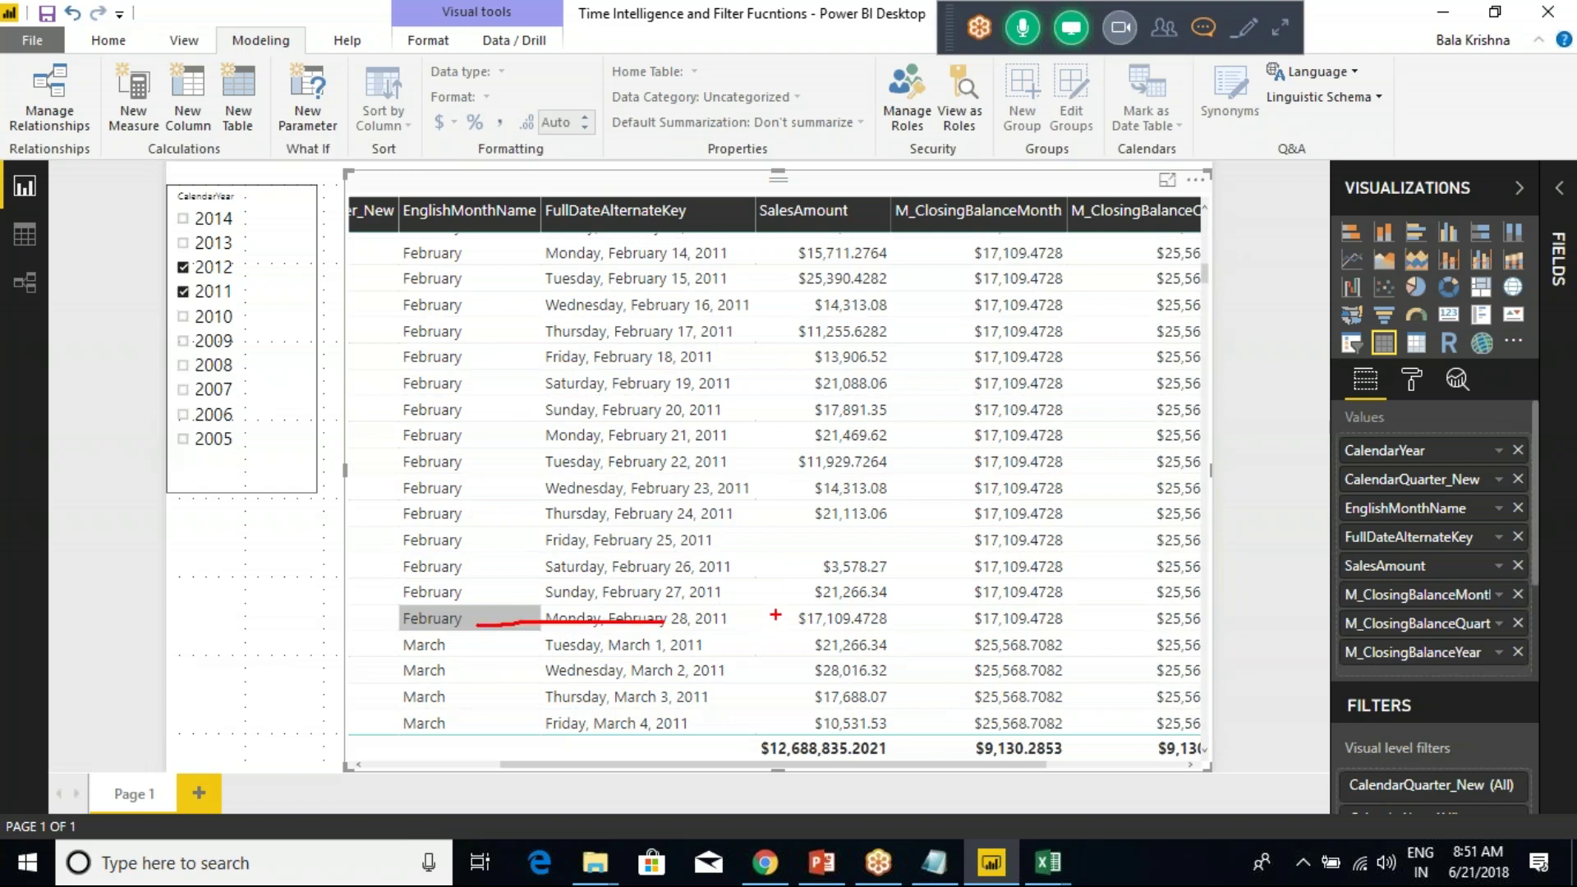
{"action": "mouse_move", "coordinate": [775, 602]}
{"action": "left_mouse_down"}
{"action": "mouse_move", "coordinate": [833, 636]}
{"action": "mouse_move", "coordinate": [904, 625]}
{"action": "mouse_move", "coordinate": [862, 597]}
{"action": "mouse_move", "coordinate": [779, 608]}
{"action": "left_mouse_up"}
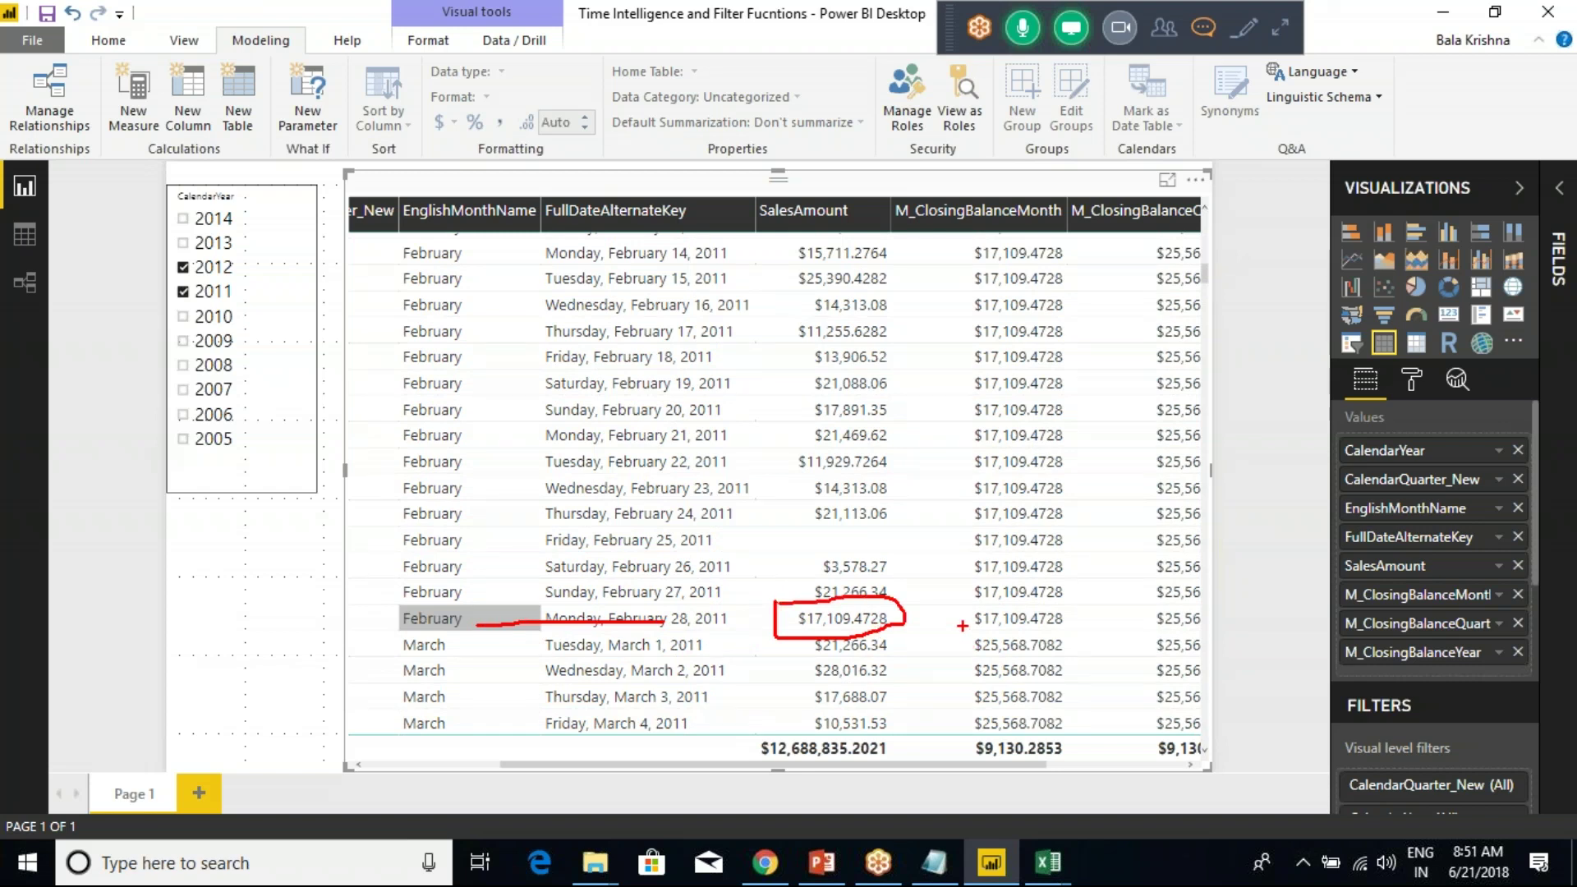
{"action": "mouse_move", "coordinate": [962, 626]}
{"action": "left_mouse_down"}
{"action": "mouse_move", "coordinate": [1073, 584]}
{"action": "mouse_move", "coordinate": [1072, 413]}
{"action": "mouse_move", "coordinate": [1004, 329]}
{"action": "mouse_move", "coordinate": [952, 343]}
{"action": "mouse_move", "coordinate": [967, 579]}
{"action": "left_mouse_up"}
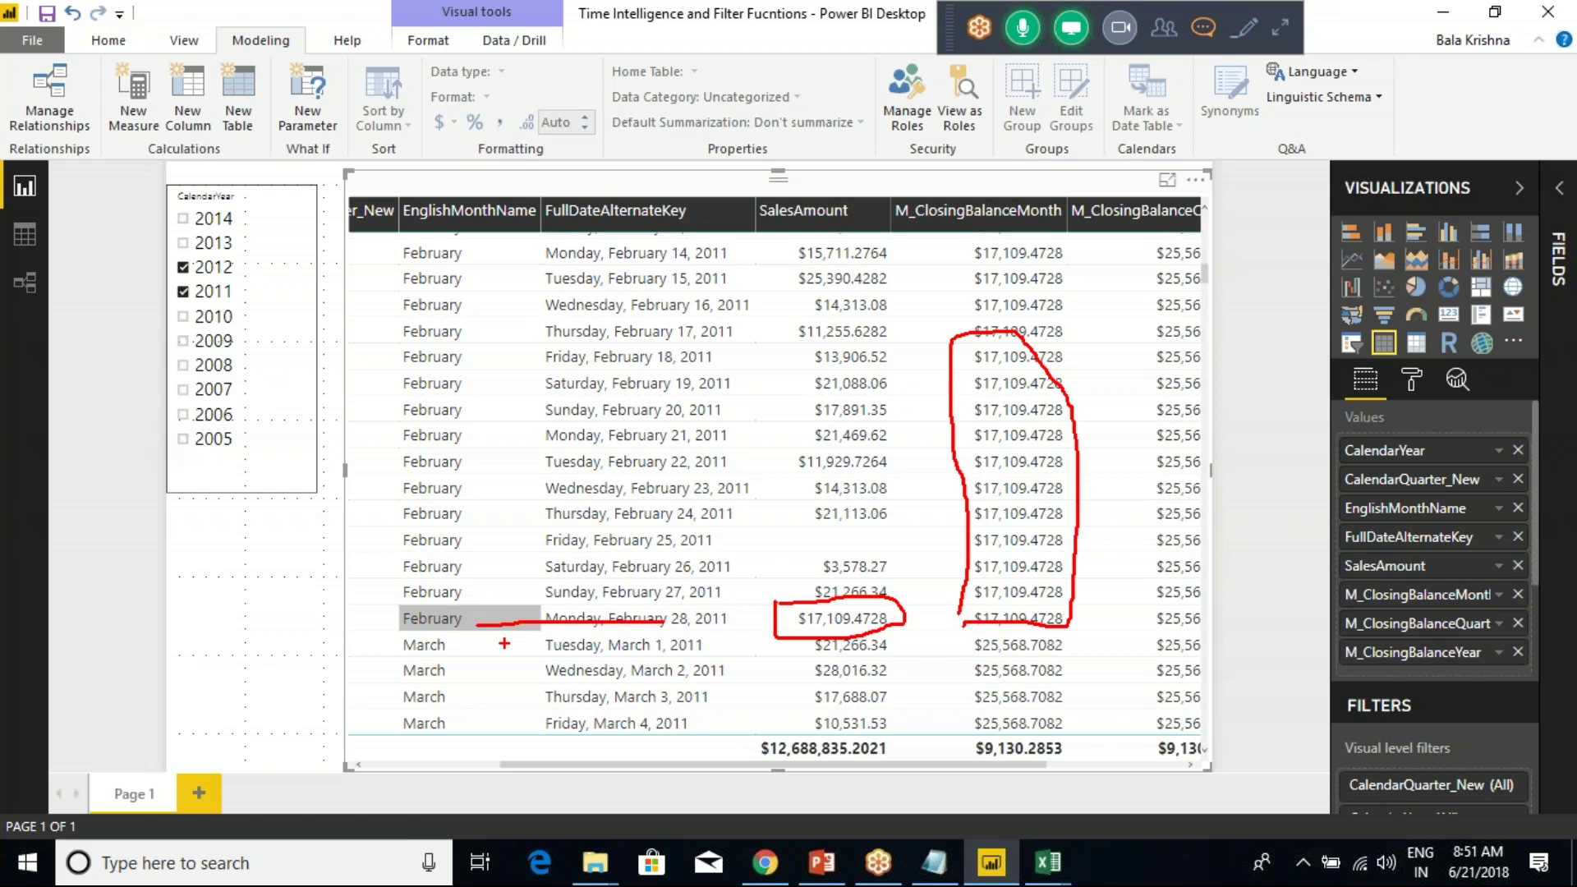
{"action": "key", "text": "Escape"}
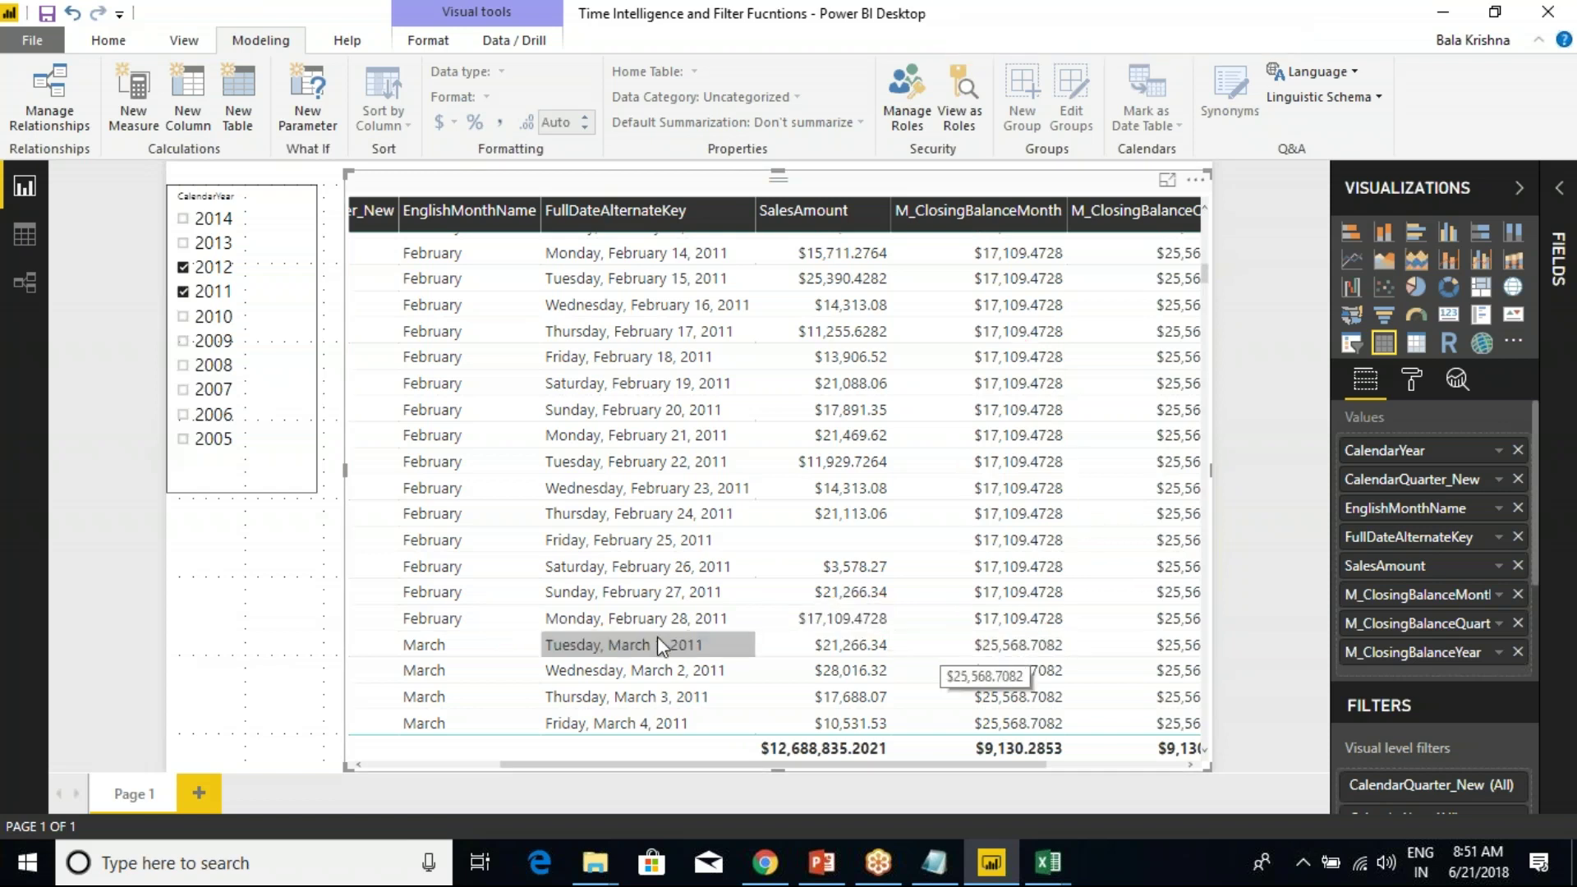
Compare the March 31, 2011 sales amount with the March M_ClosingBalanceMonth values using on-screen annotations, clear the markings, and review the March rows.
{"action": "scroll", "coordinate": [657, 639], "scroll_direction": "down", "scroll_amount": 1}
{"action": "scroll", "coordinate": [658, 639], "scroll_direction": "down", "scroll_amount": 10}
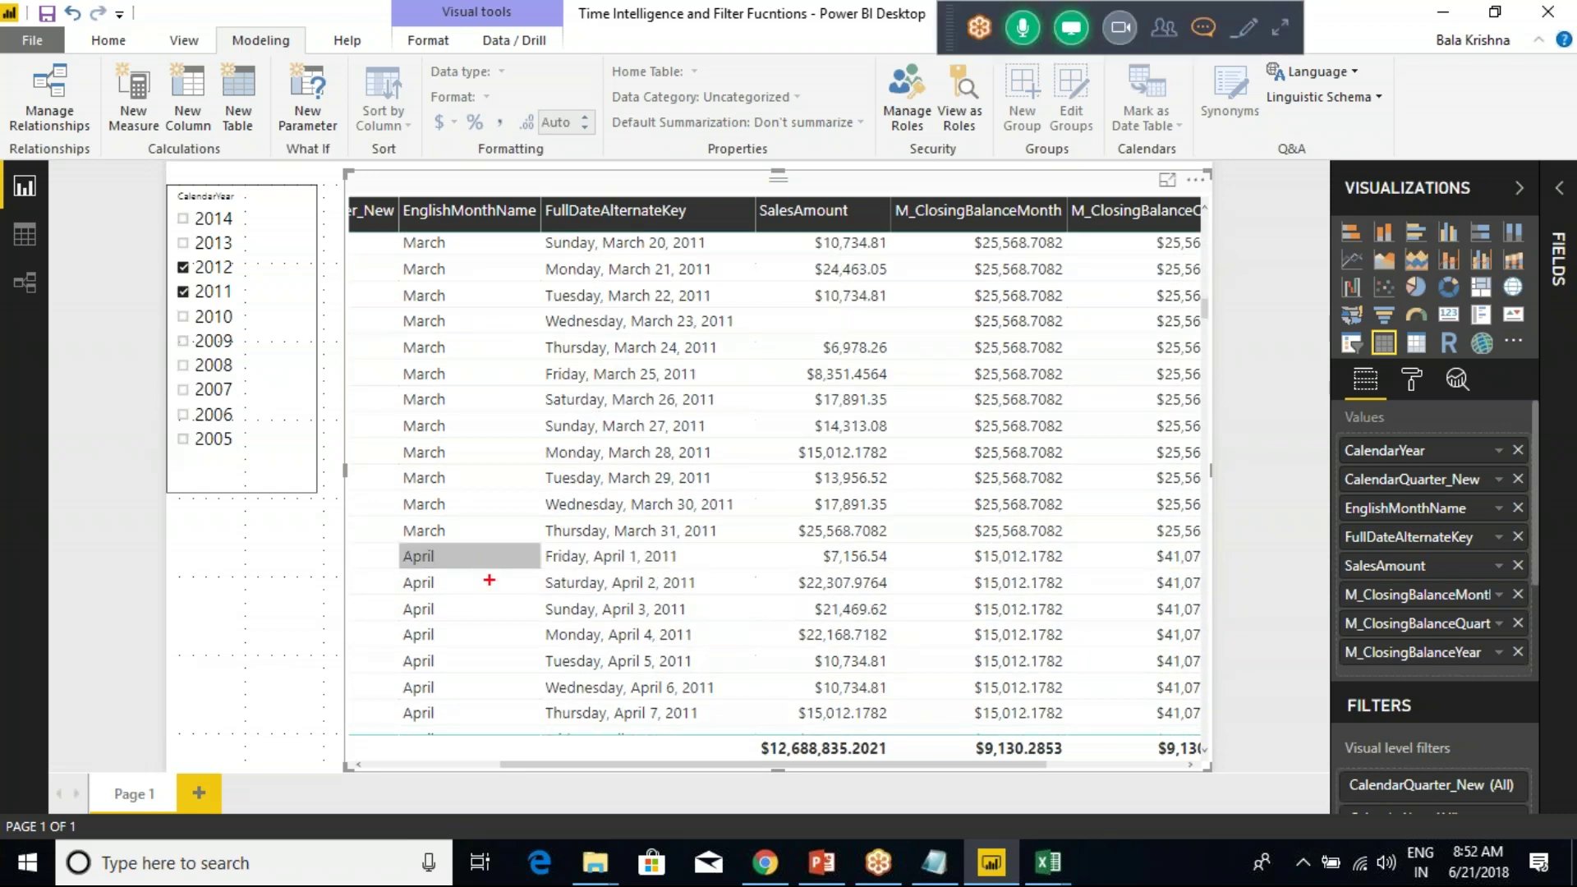
{"action": "mouse_move", "coordinate": [779, 518]}
{"action": "left_mouse_down"}
{"action": "mouse_move", "coordinate": [807, 540]}
{"action": "mouse_move", "coordinate": [1058, 544]}
{"action": "mouse_move", "coordinate": [1097, 382]}
{"action": "left_mouse_up"}
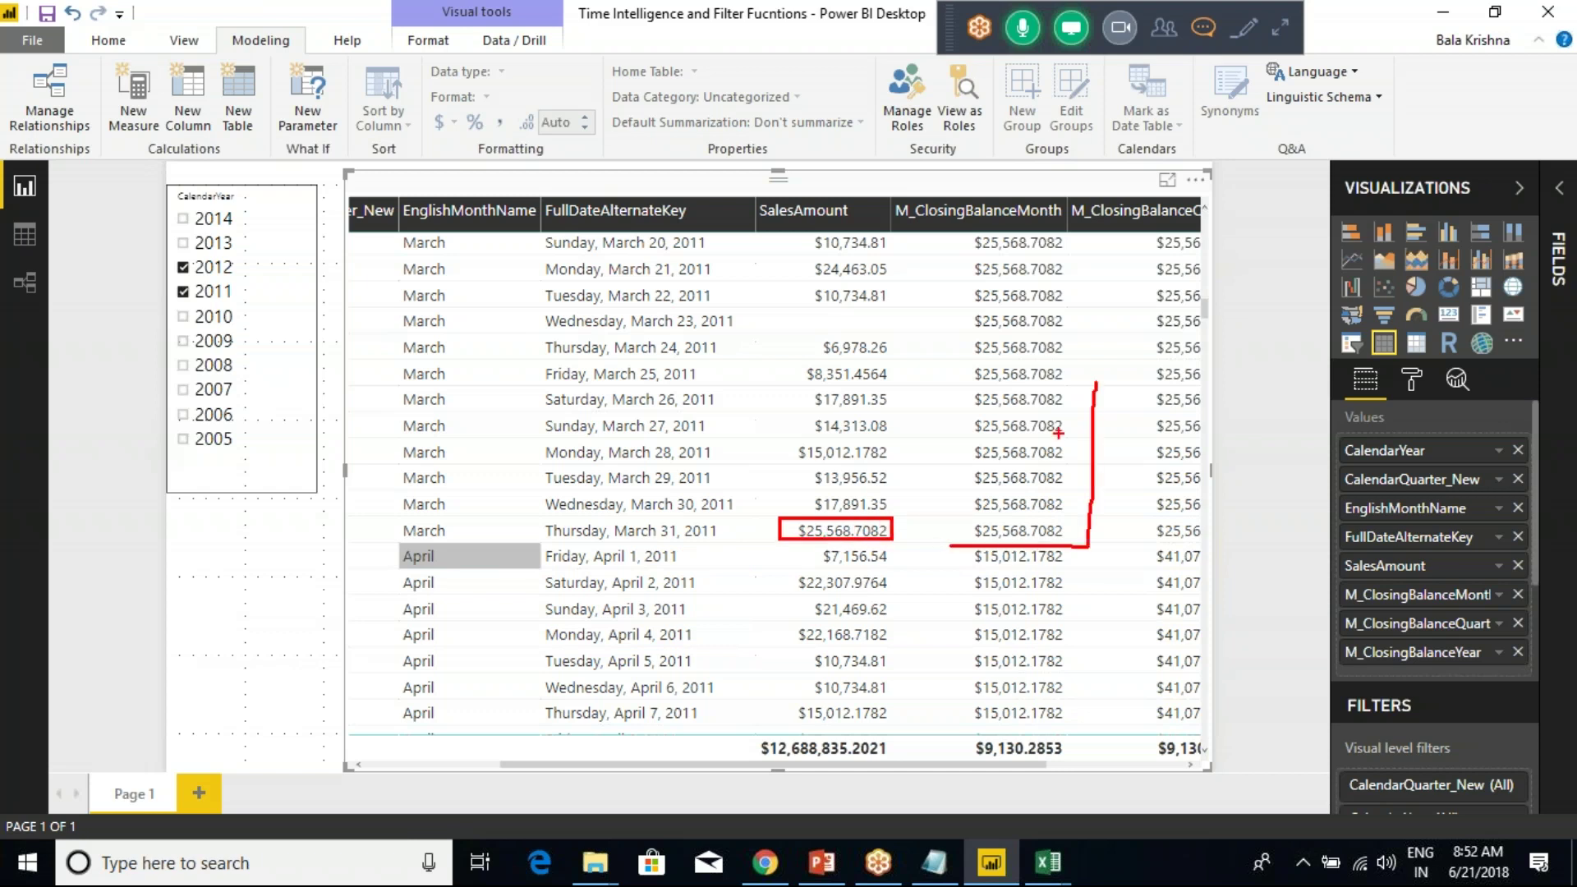
{"action": "left_click_drag", "start_coordinate": [954, 542], "coordinate": [949, 398]}
{"action": "key", "text": "Escape"}
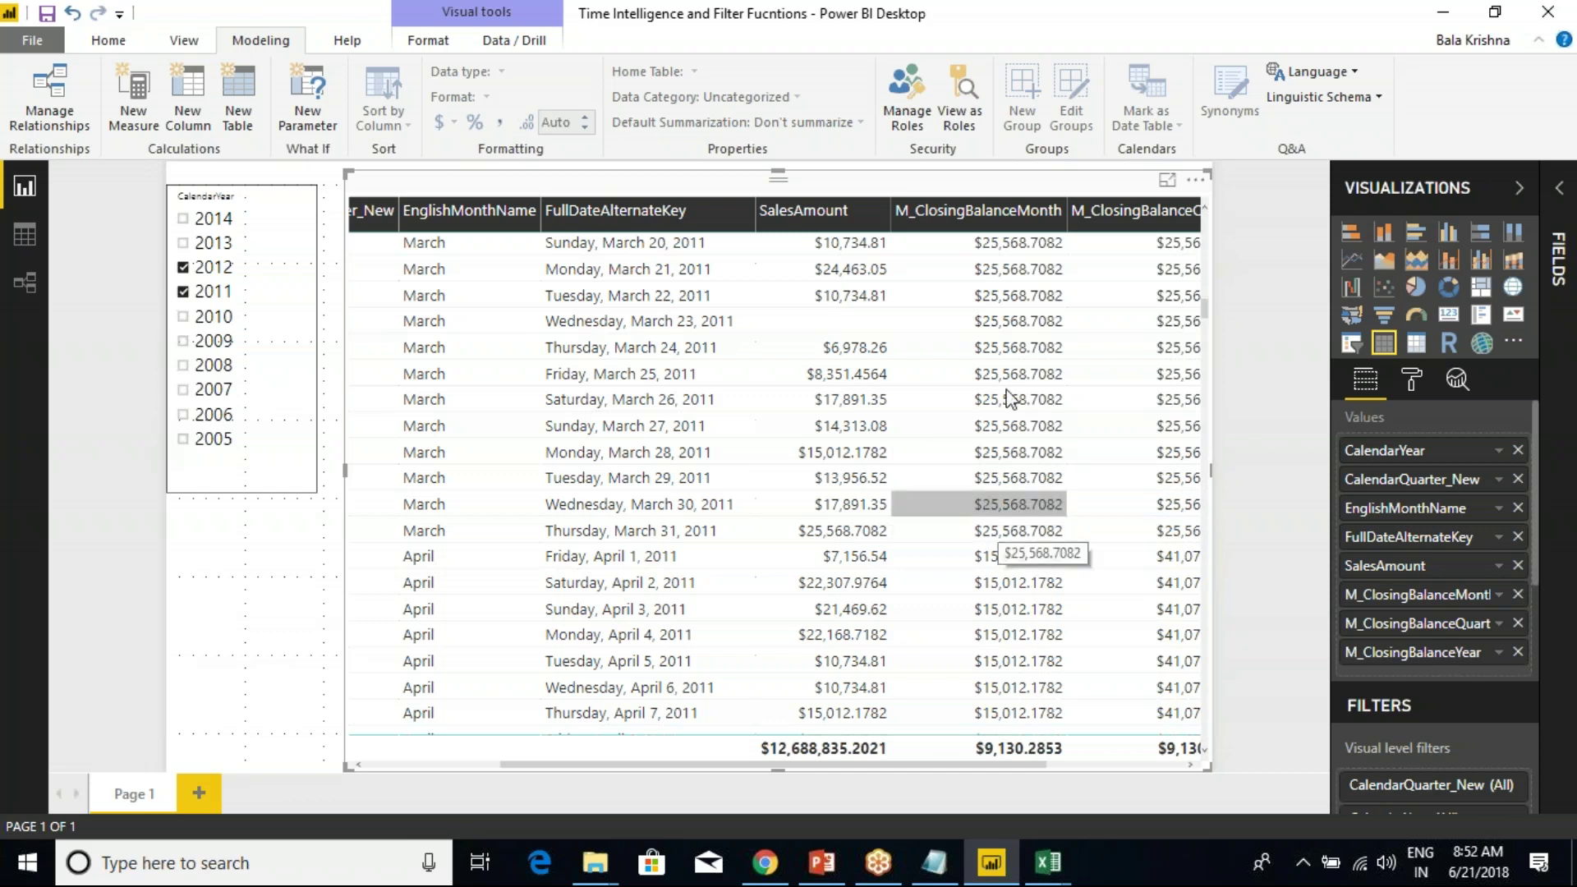
{"action": "scroll", "coordinate": [1009, 516], "scroll_direction": "up", "scroll_amount": 2}
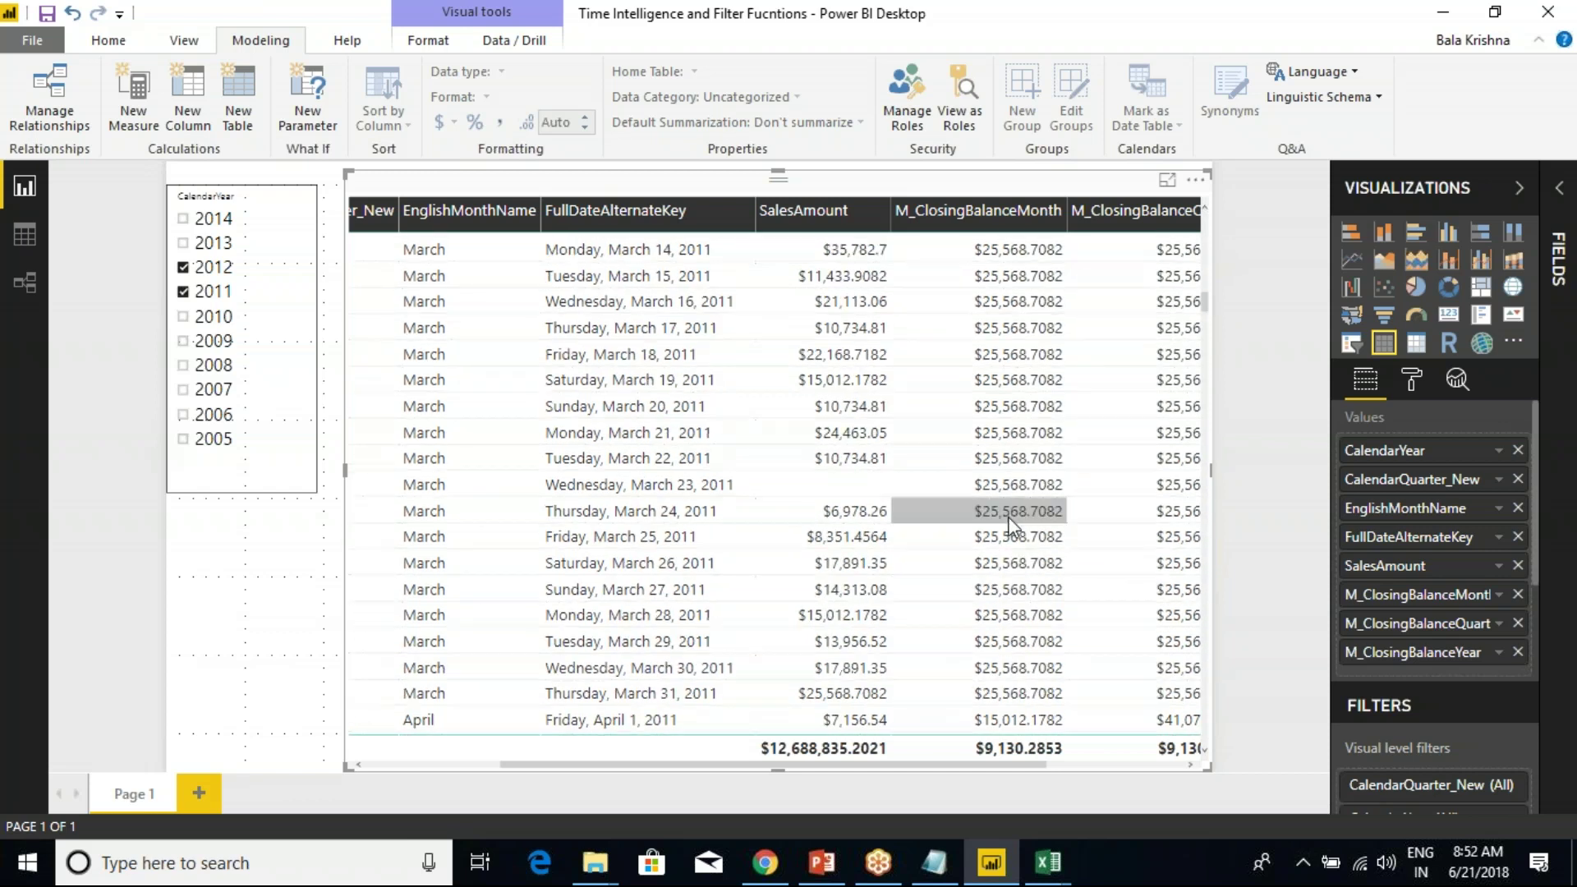
{"action": "scroll", "coordinate": [991, 412], "scroll_direction": "up", "scroll_amount": 3}
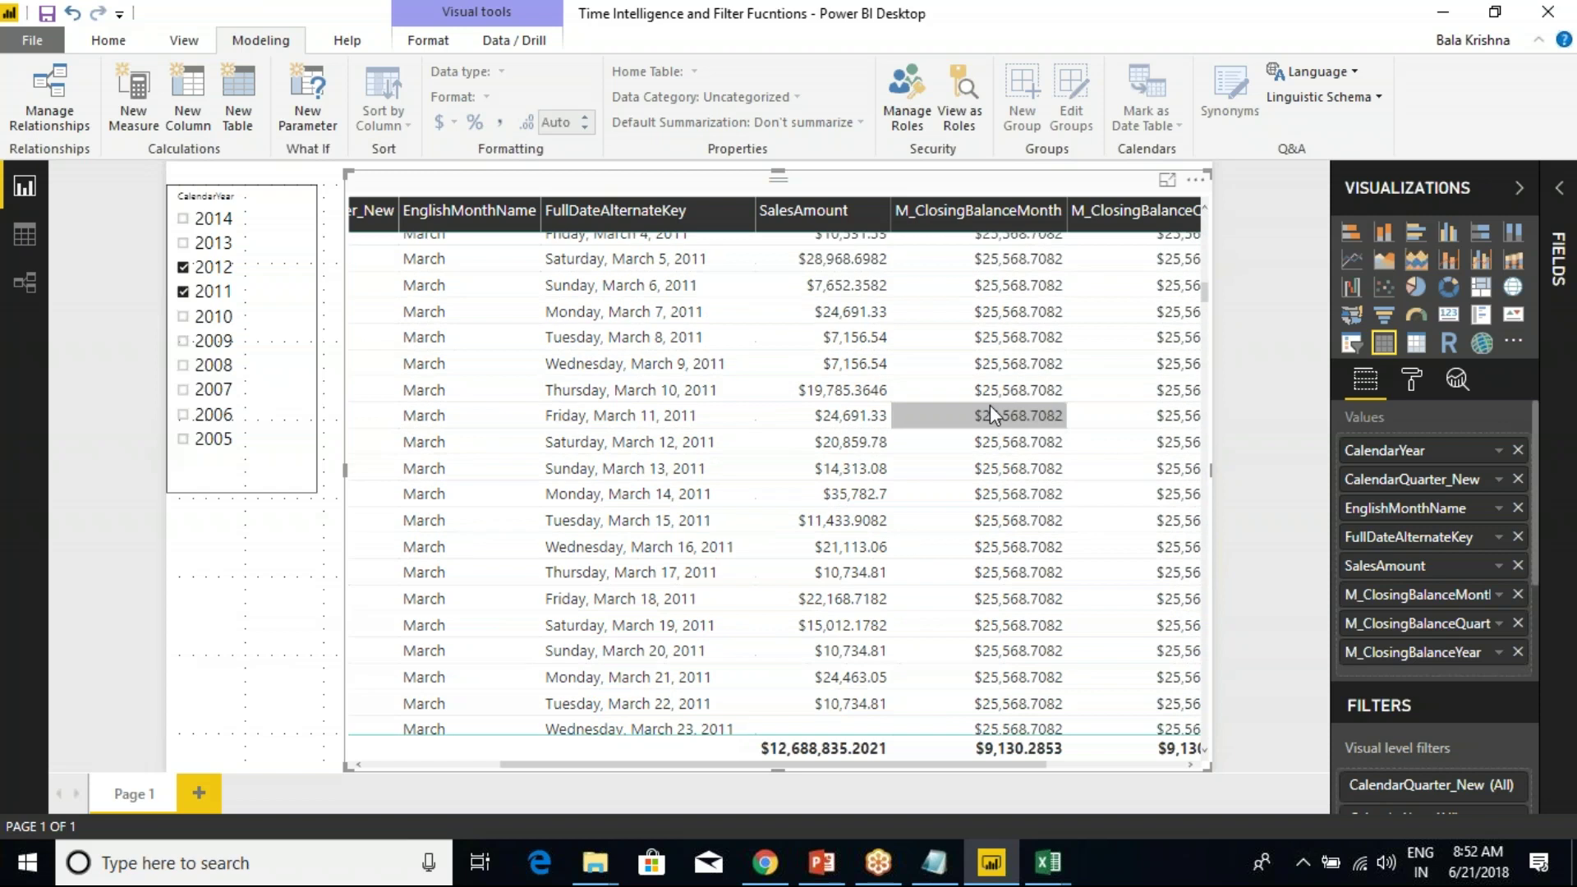
{"action": "scroll", "coordinate": [989, 406], "scroll_direction": "up", "scroll_amount": 2}
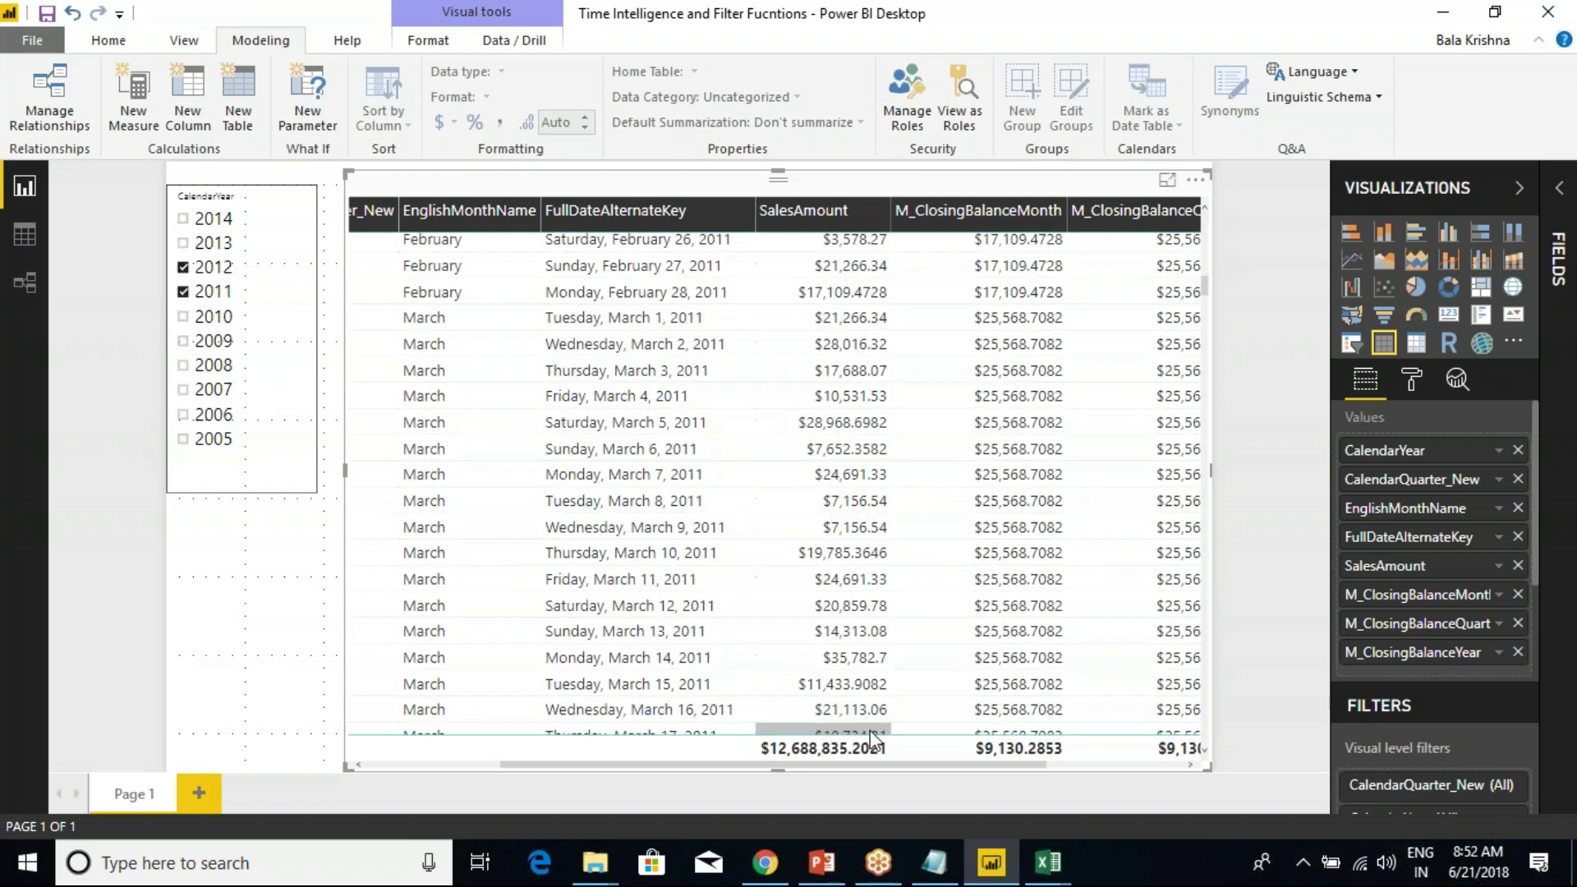
Compare the March 31, 2011 sales amount with the first-quarter M_ClosingBalanceQuarter values, marking them with on-screen annotations, and clear the markings.
{"action": "left_click_drag", "start_coordinate": [854, 763], "coordinate": [944, 763]}
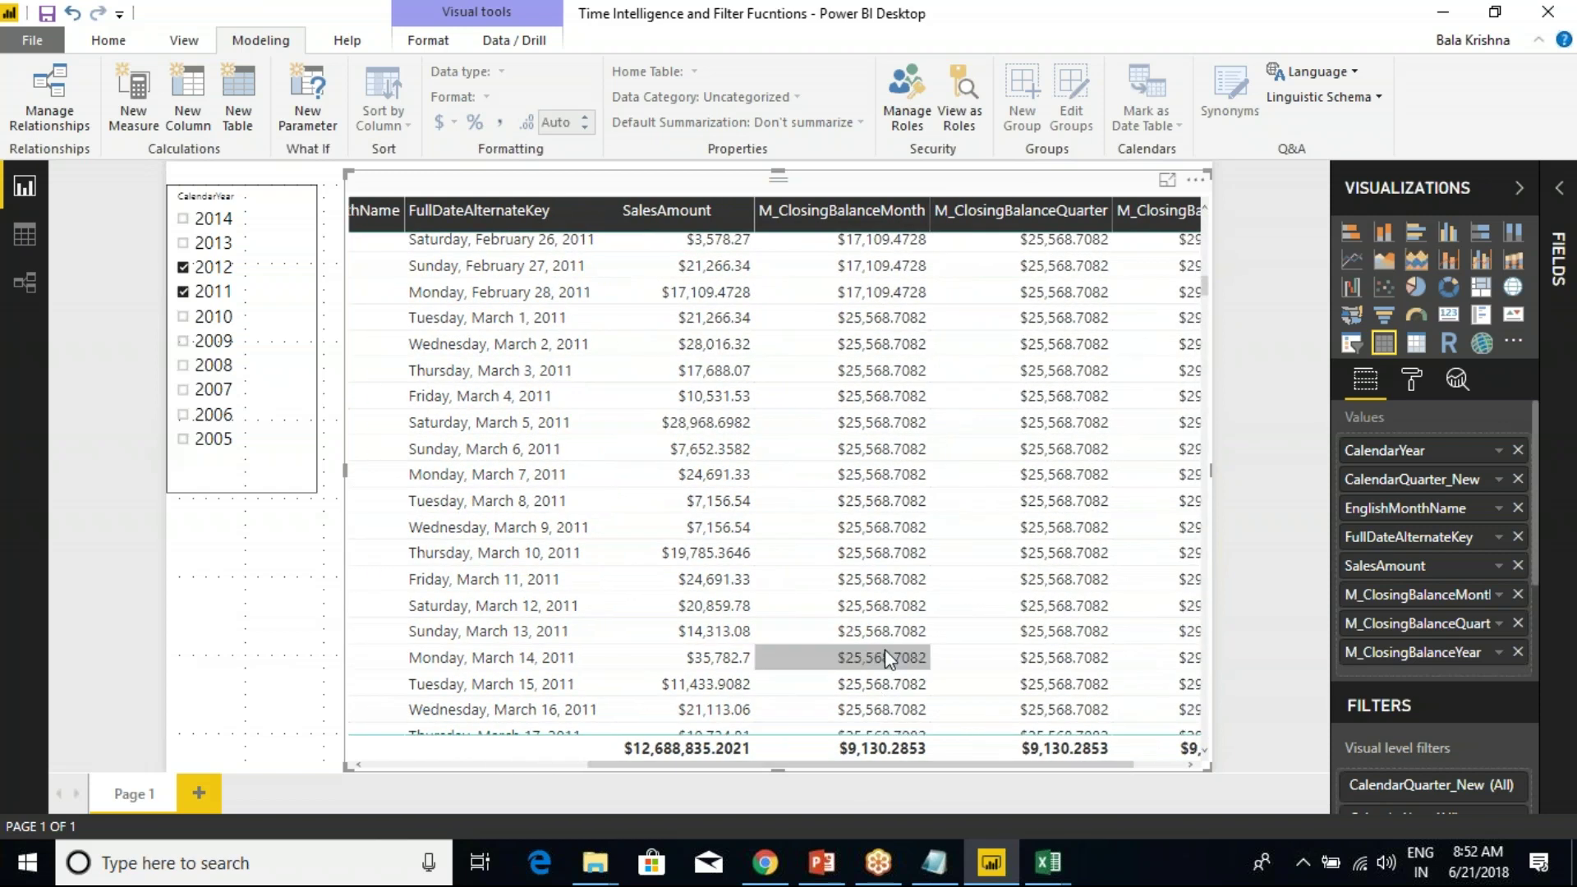
{"action": "scroll", "coordinate": [883, 673], "scroll_direction": "down", "scroll_amount": 1}
{"action": "scroll", "coordinate": [886, 657], "scroll_direction": "down", "scroll_amount": 4}
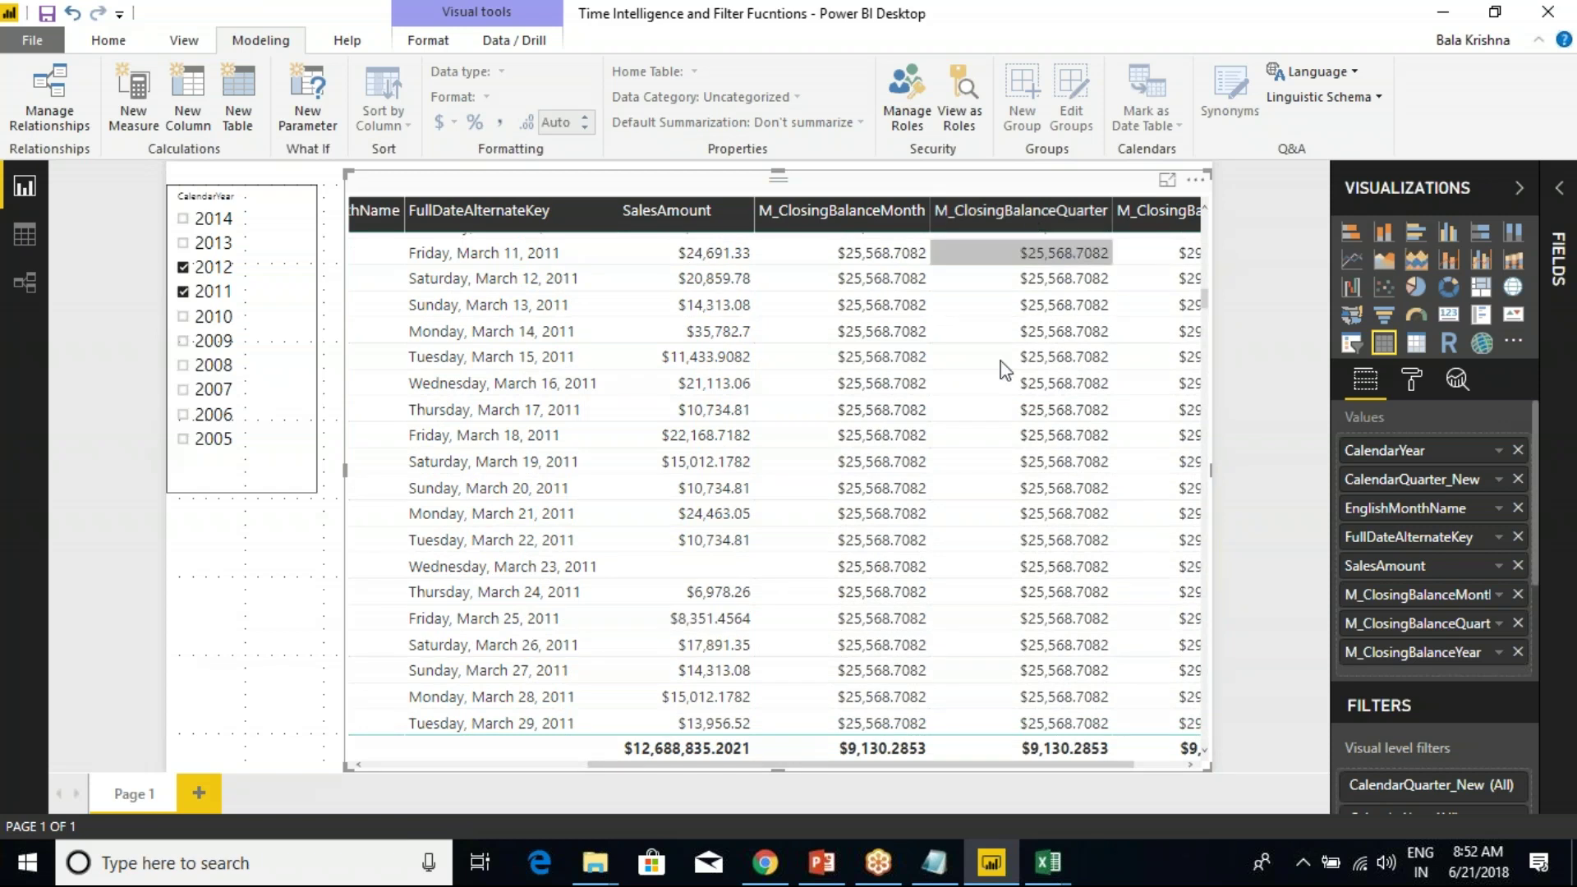
{"action": "scroll", "coordinate": [682, 661], "scroll_direction": "down", "scroll_amount": 3}
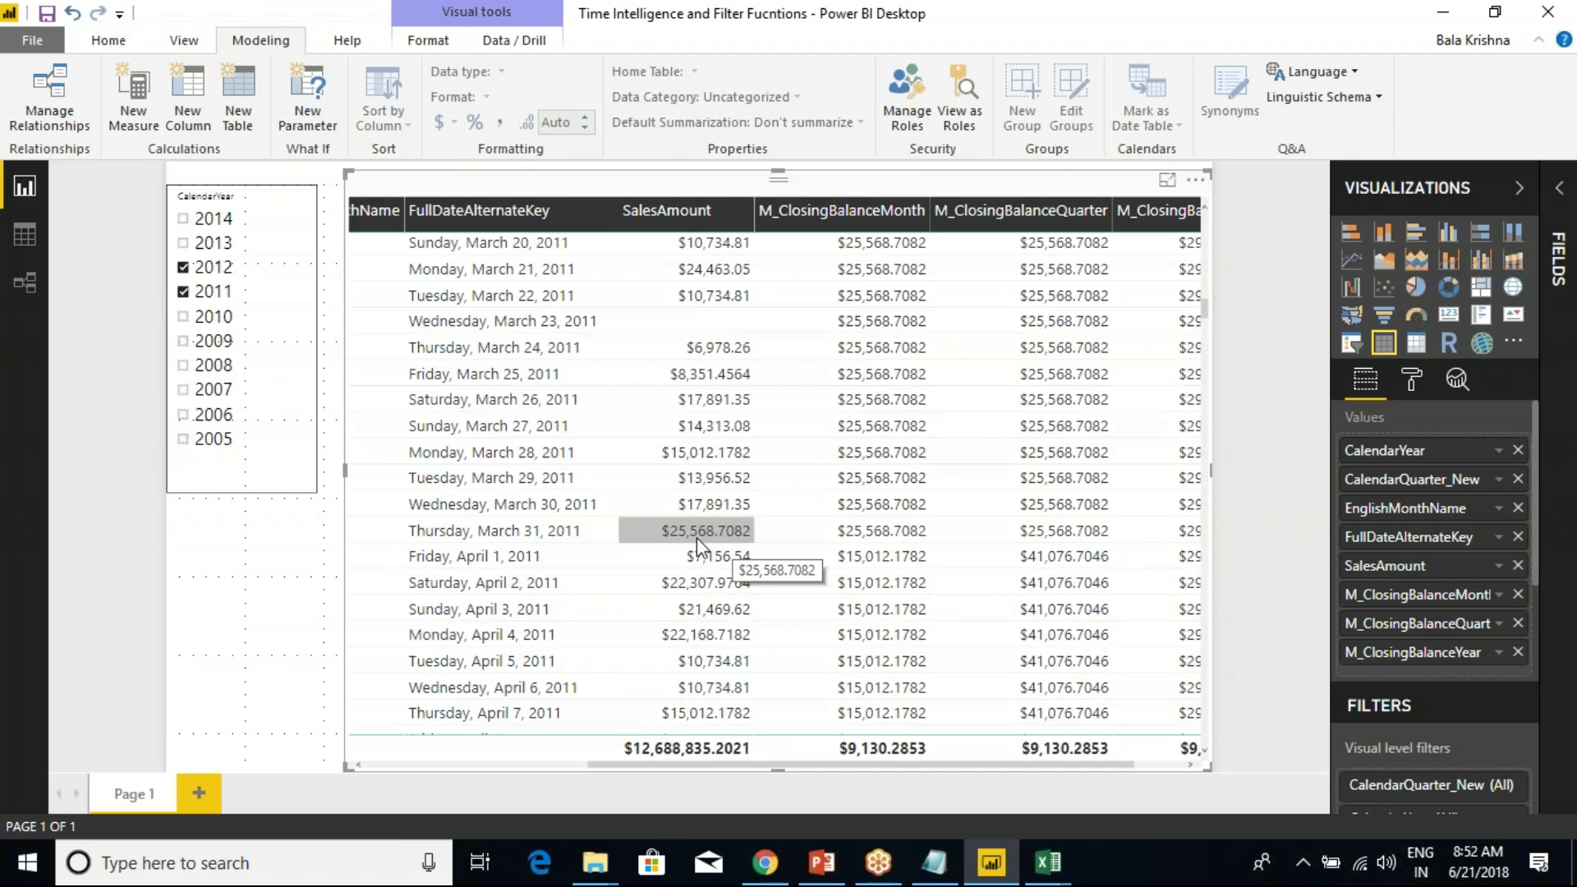
{"action": "mouse_move", "coordinate": [694, 530]}
{"action": "left_mouse_down"}
{"action": "mouse_move", "coordinate": [964, 581]}
{"action": "mouse_move", "coordinate": [1006, 534]}
{"action": "left_mouse_up"}
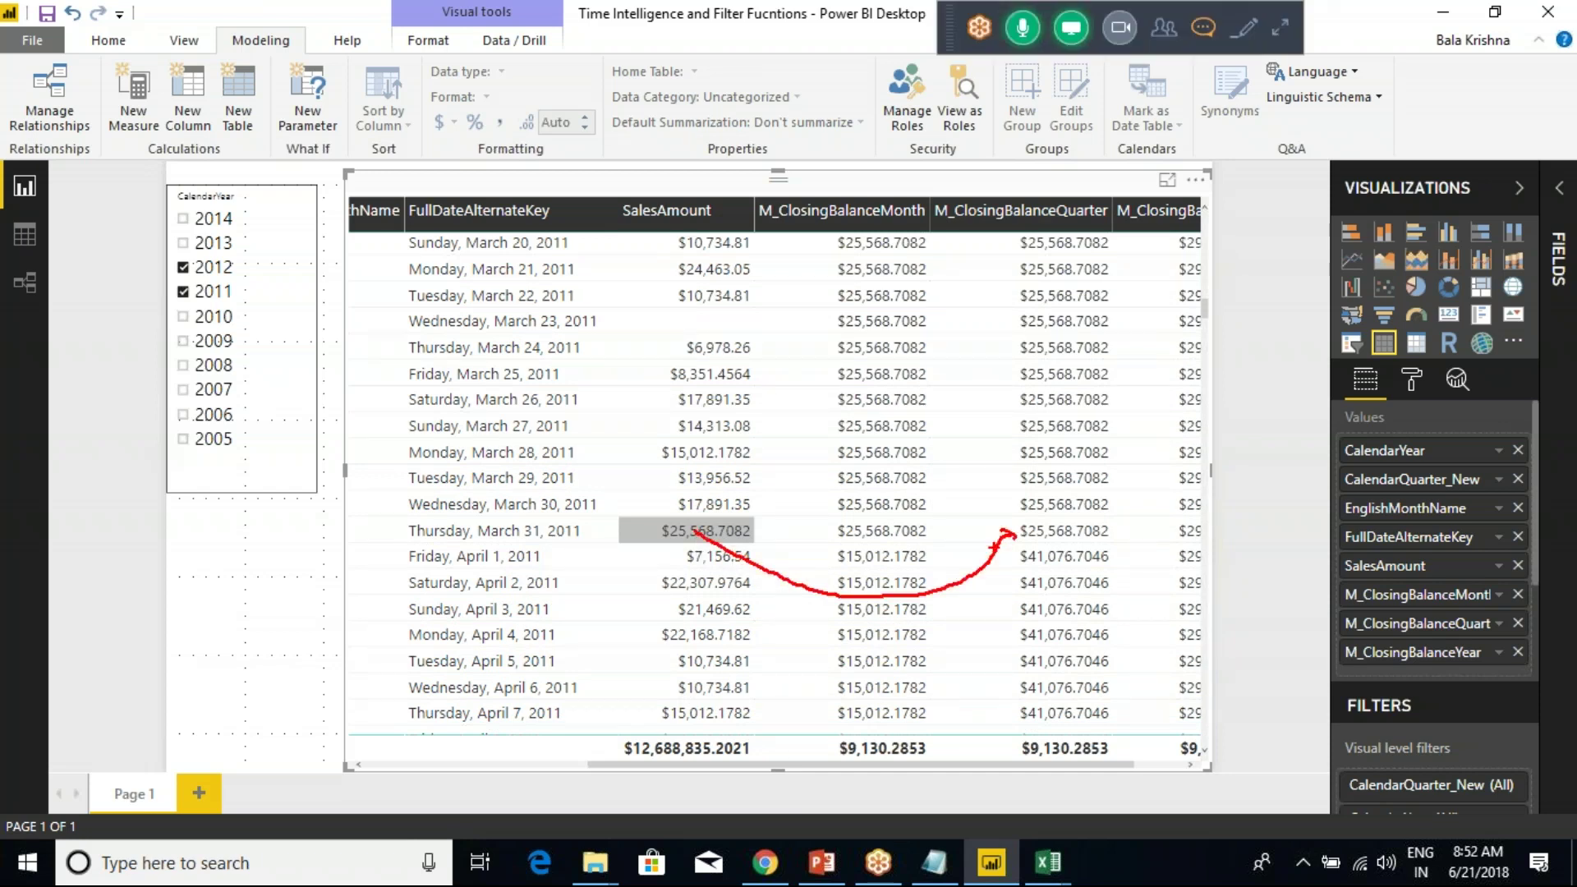
{"action": "left_click_drag", "start_coordinate": [1004, 560], "coordinate": [998, 673]}
{"action": "mouse_move", "coordinate": [1132, 527]}
{"action": "left_mouse_down"}
{"action": "mouse_move", "coordinate": [1118, 437]}
{"action": "mouse_move", "coordinate": [1131, 447]}
{"action": "left_mouse_up"}
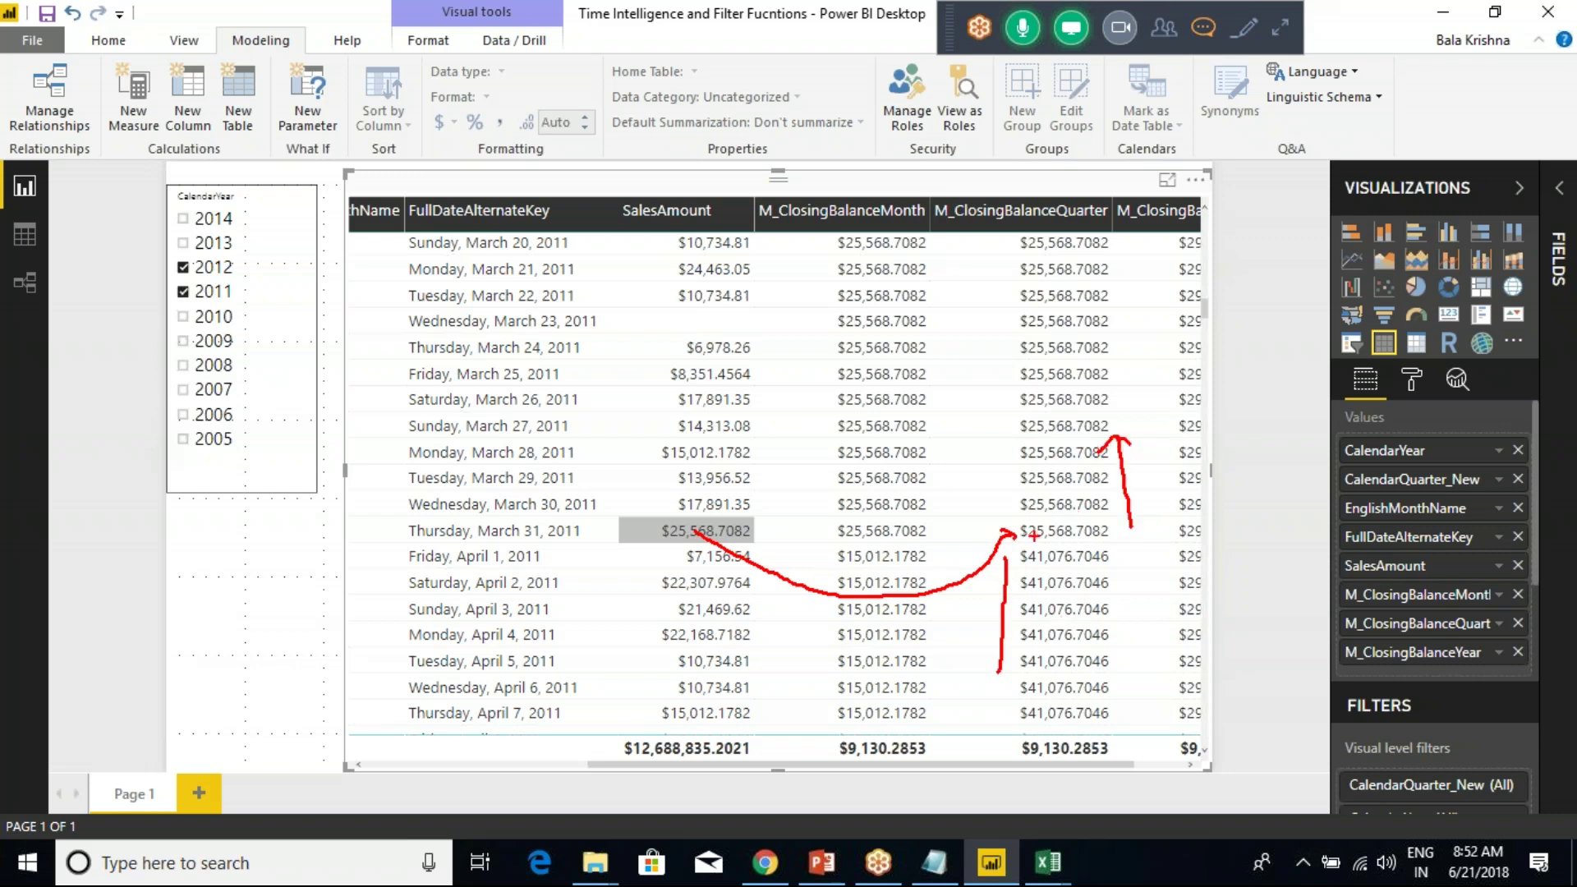
{"action": "mouse_move", "coordinate": [1006, 544]}
{"action": "left_mouse_down"}
{"action": "mouse_move", "coordinate": [1132, 534]}
{"action": "mouse_move", "coordinate": [1004, 461]}
{"action": "mouse_move", "coordinate": [995, 379]}
{"action": "mouse_move", "coordinate": [1023, 392]}
{"action": "left_mouse_up"}
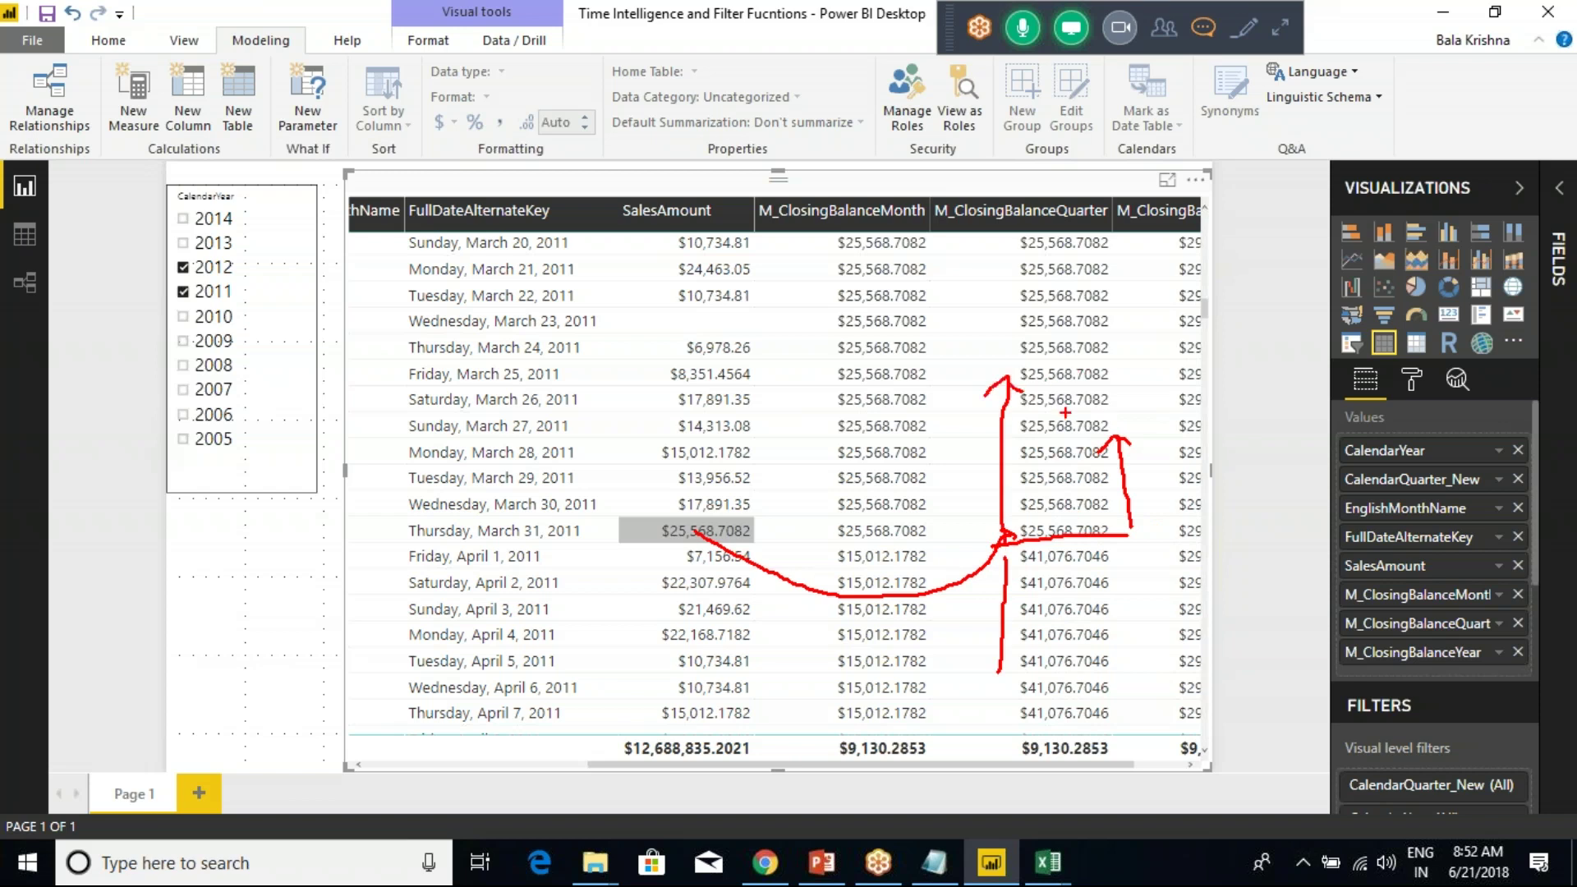
{"action": "key", "text": "Escape"}
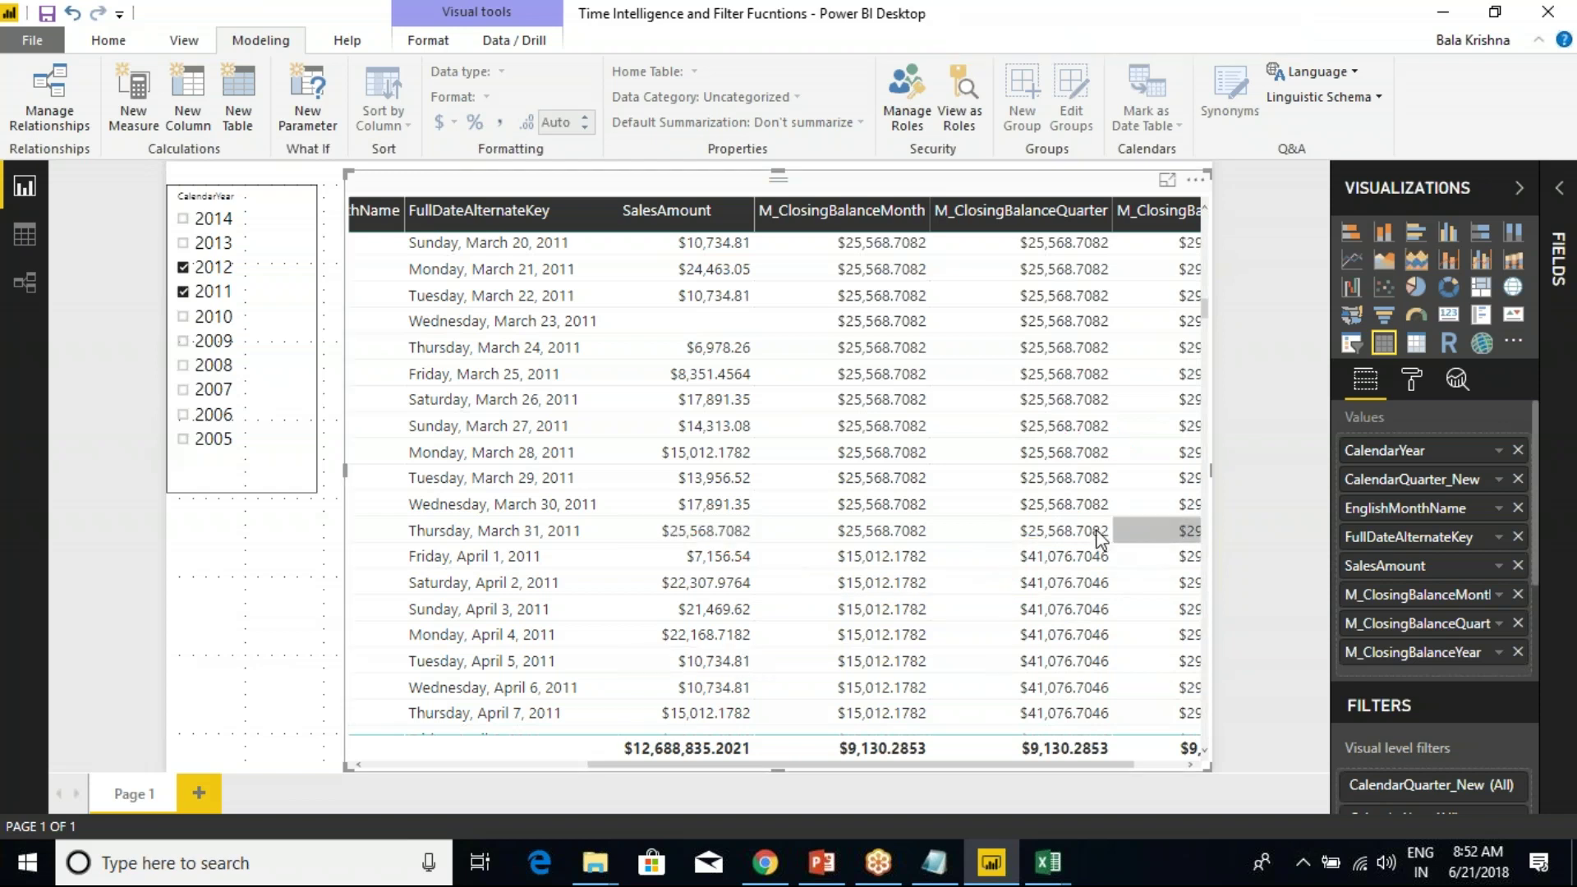
Check the M_ClosingBalanceQuarter values from January 1, 2011 through the start of the second quarter in April.
{"action": "scroll", "coordinate": [1095, 529], "scroll_direction": "up", "scroll_amount": 5}
{"action": "scroll", "coordinate": [1096, 529], "scroll_direction": "up", "scroll_amount": 15}
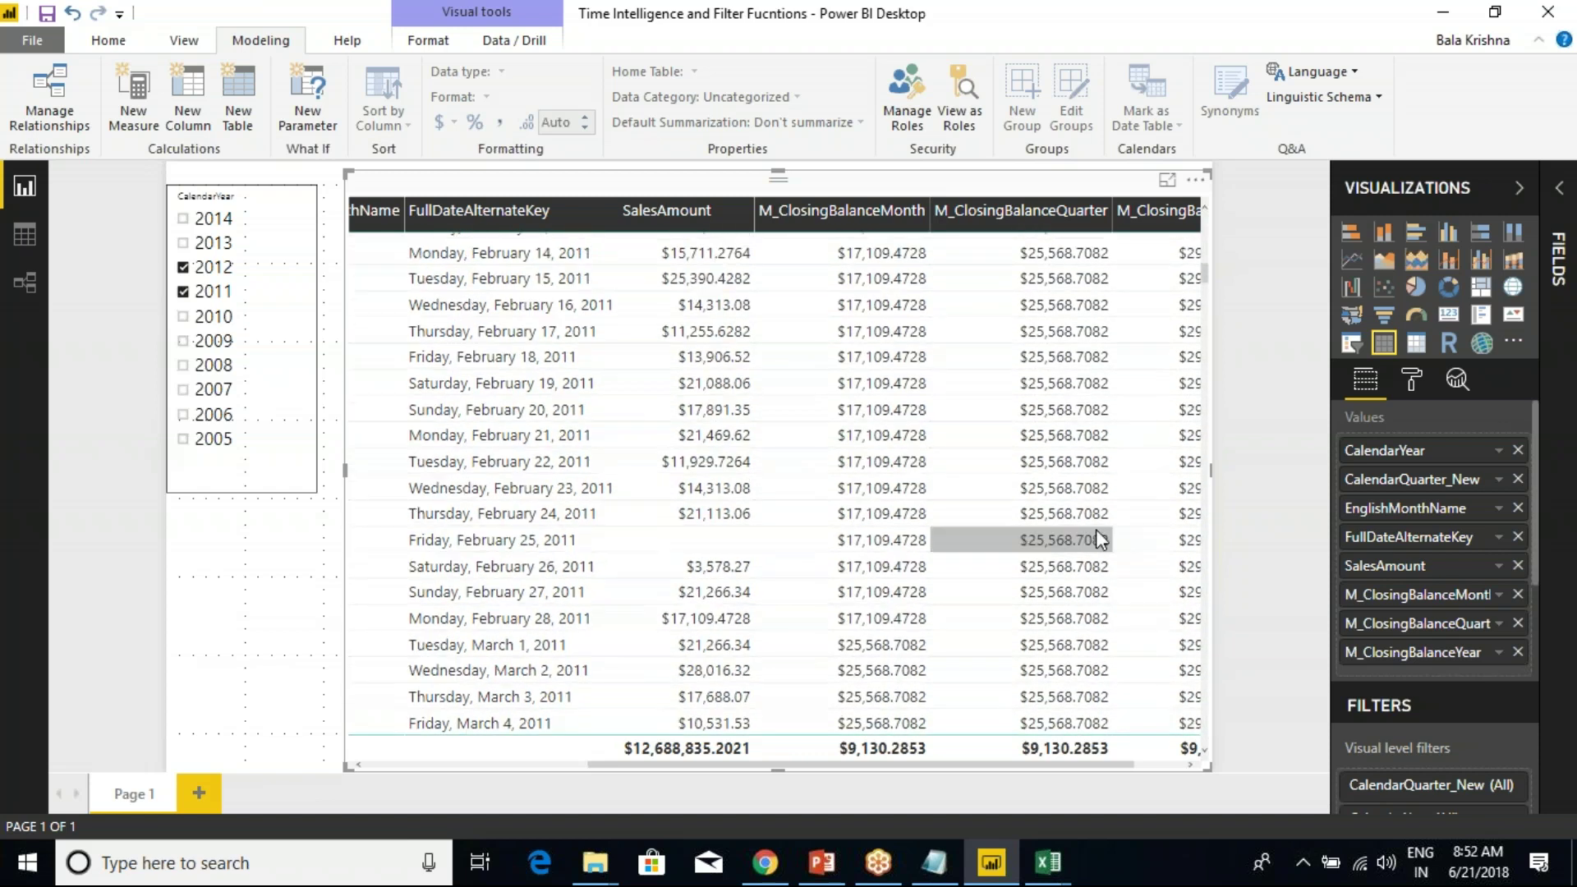
{"action": "scroll", "coordinate": [1096, 529], "scroll_direction": "up", "scroll_amount": 4}
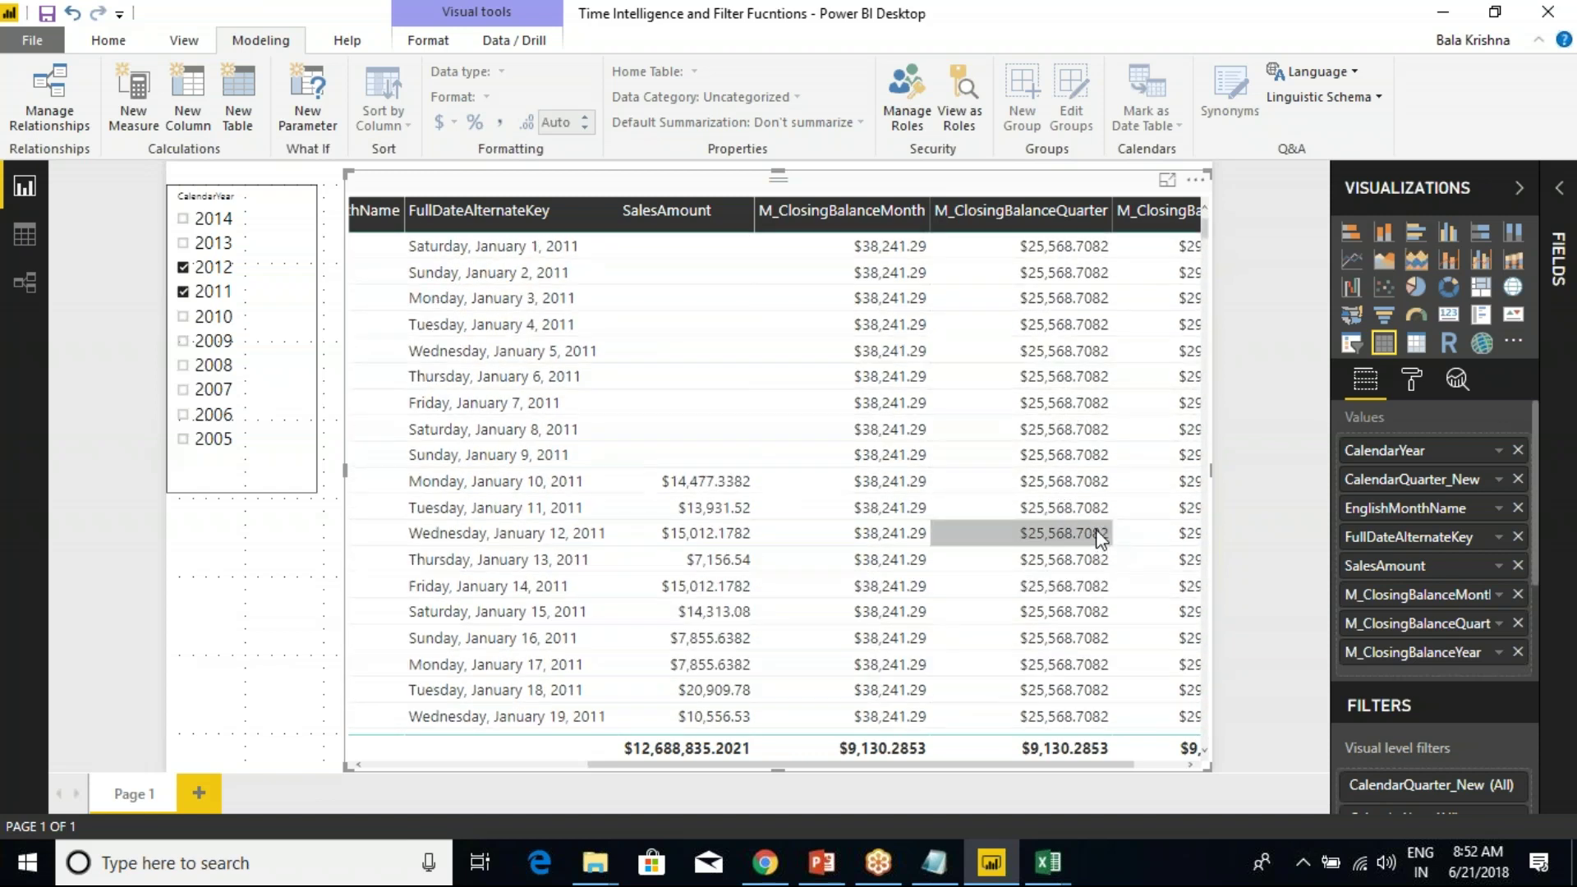
{"action": "scroll", "coordinate": [1066, 454], "scroll_direction": "down", "scroll_amount": 20}
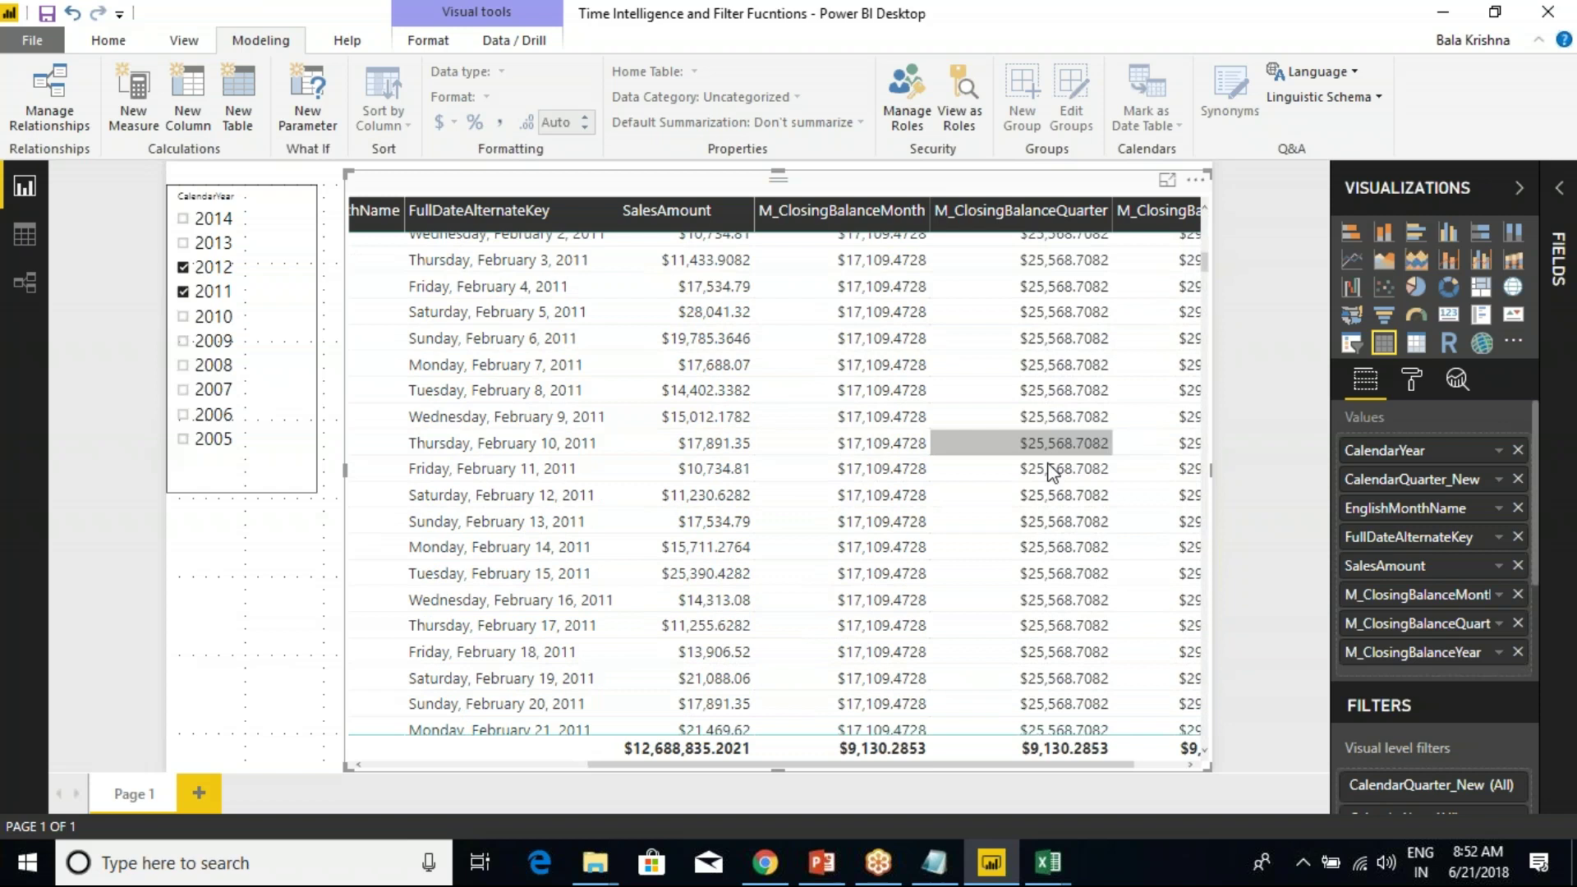
{"action": "scroll", "coordinate": [1035, 470], "scroll_direction": "down", "scroll_amount": 4}
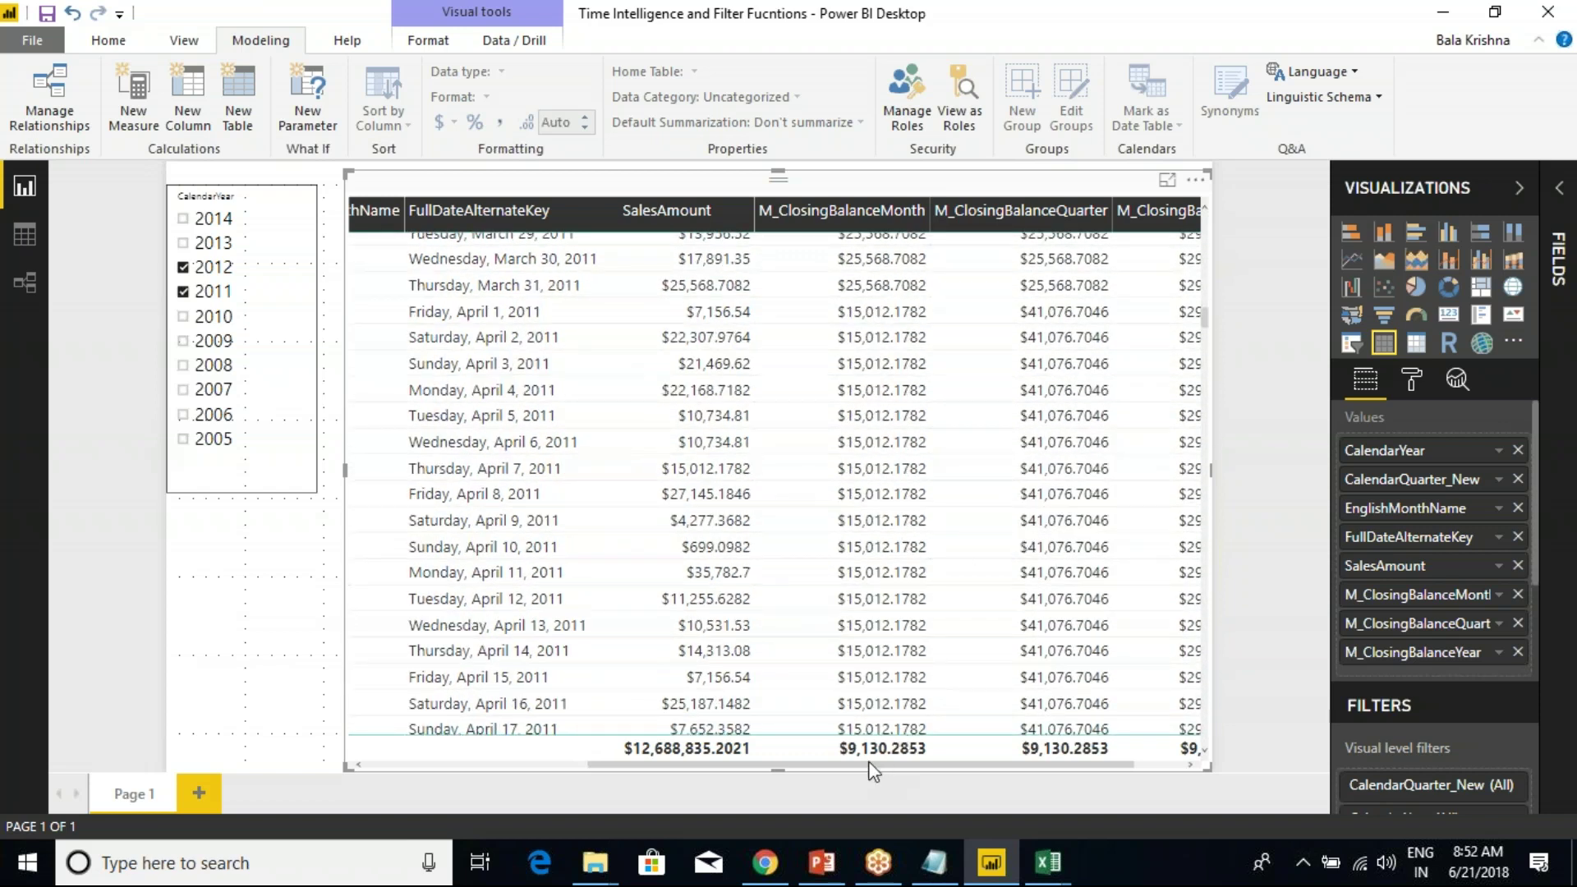
Examine the M_ClosingBalanceYear column around December 31, 2011 and across the 2012 rows.
{"action": "left_click_drag", "start_coordinate": [922, 762], "coordinate": [969, 762]}
{"action": "left_click_drag", "start_coordinate": [1205, 324], "coordinate": [1206, 630]}
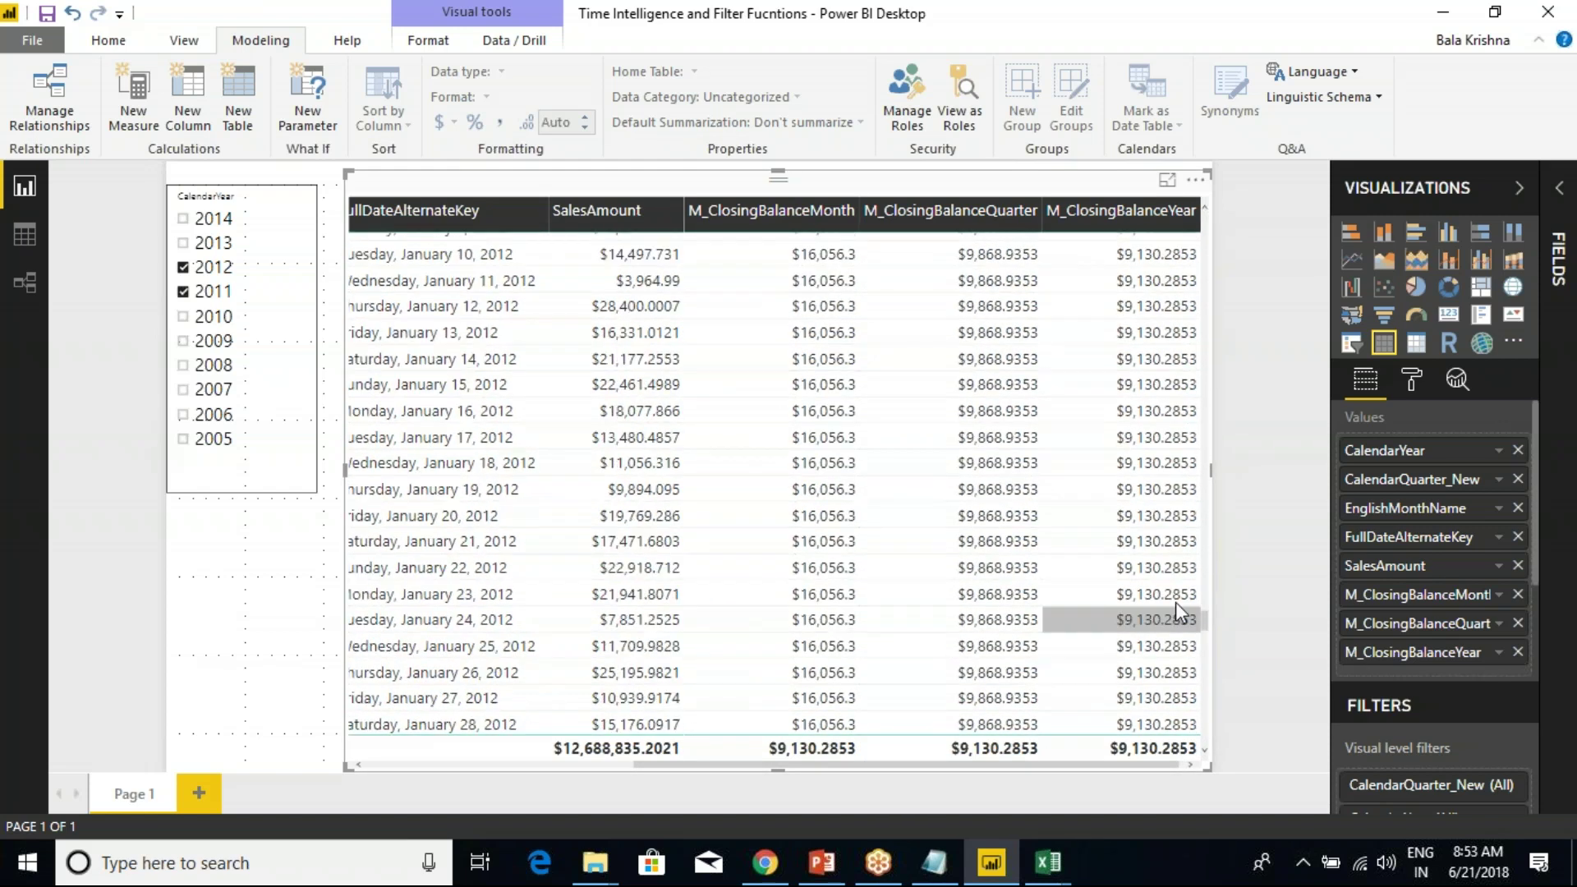
{"action": "scroll", "coordinate": [1130, 521], "scroll_direction": "up", "scroll_amount": 4}
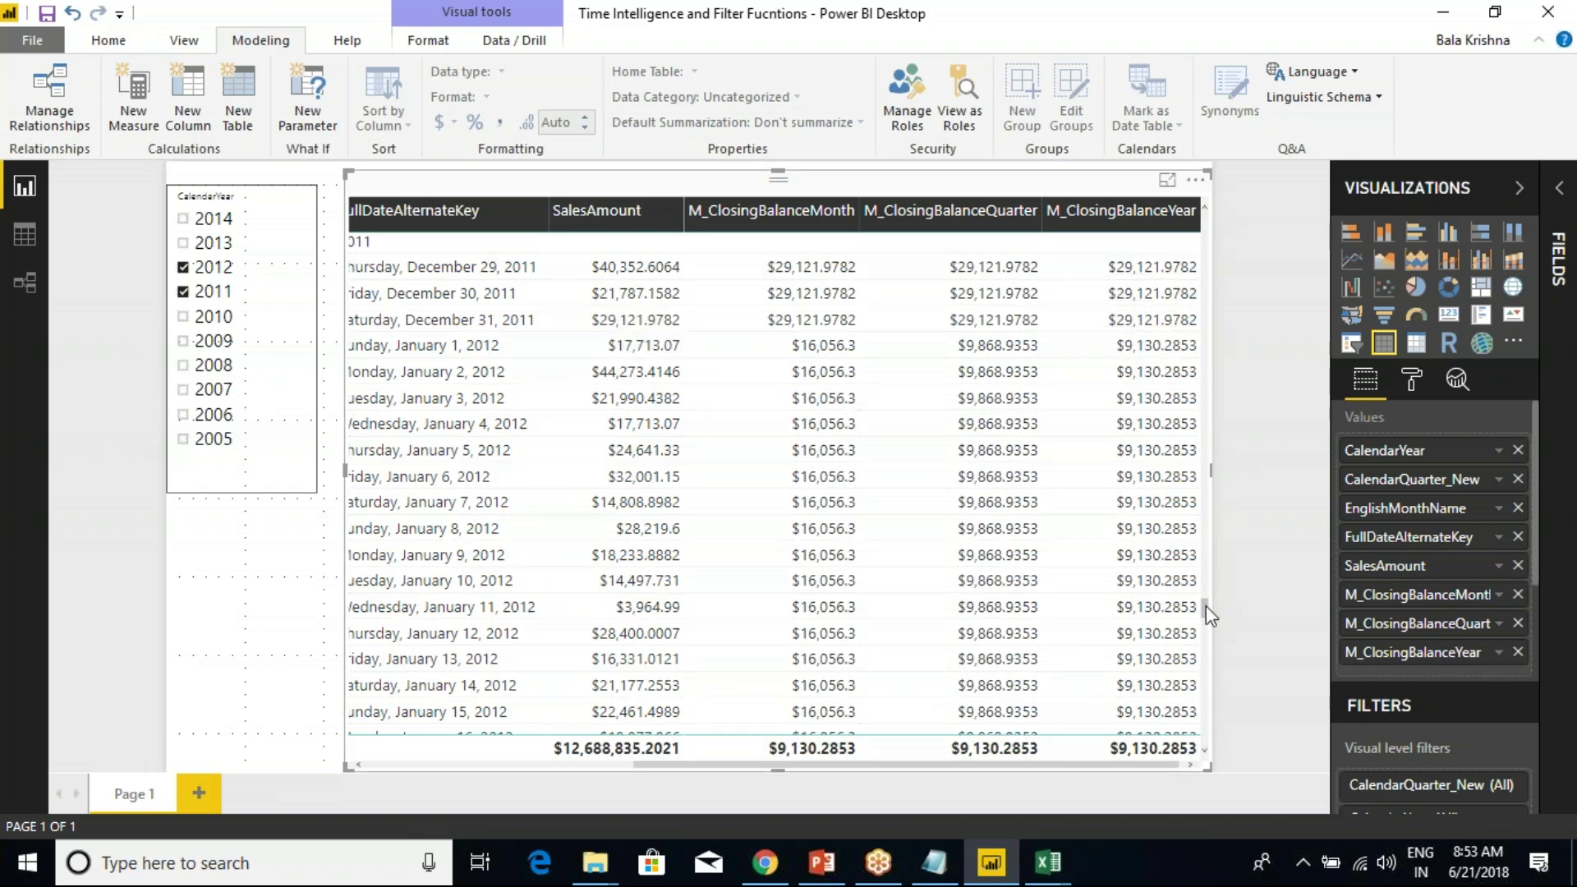
{"action": "left_click_drag", "start_coordinate": [1204, 612], "coordinate": [1199, 747]}
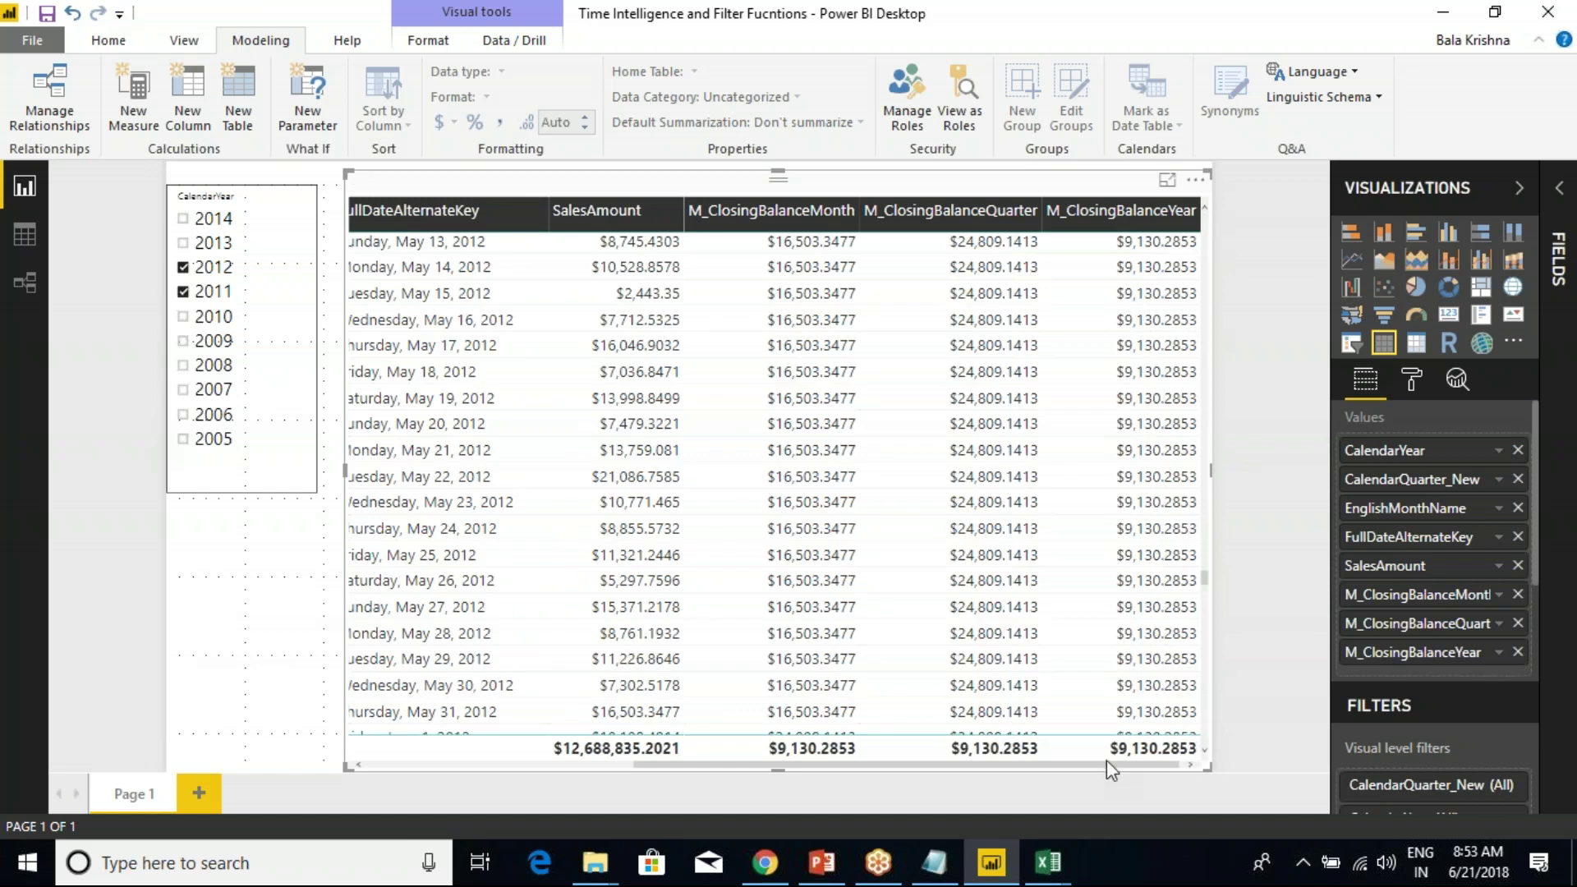
Switch to the Class Notes file in Notepad and review the listed opening and closing balance functions.
{"action": "left_click", "coordinate": [935, 863]}
{"action": "left_click_drag", "start_coordinate": [461, 583], "coordinate": [11, 316]}
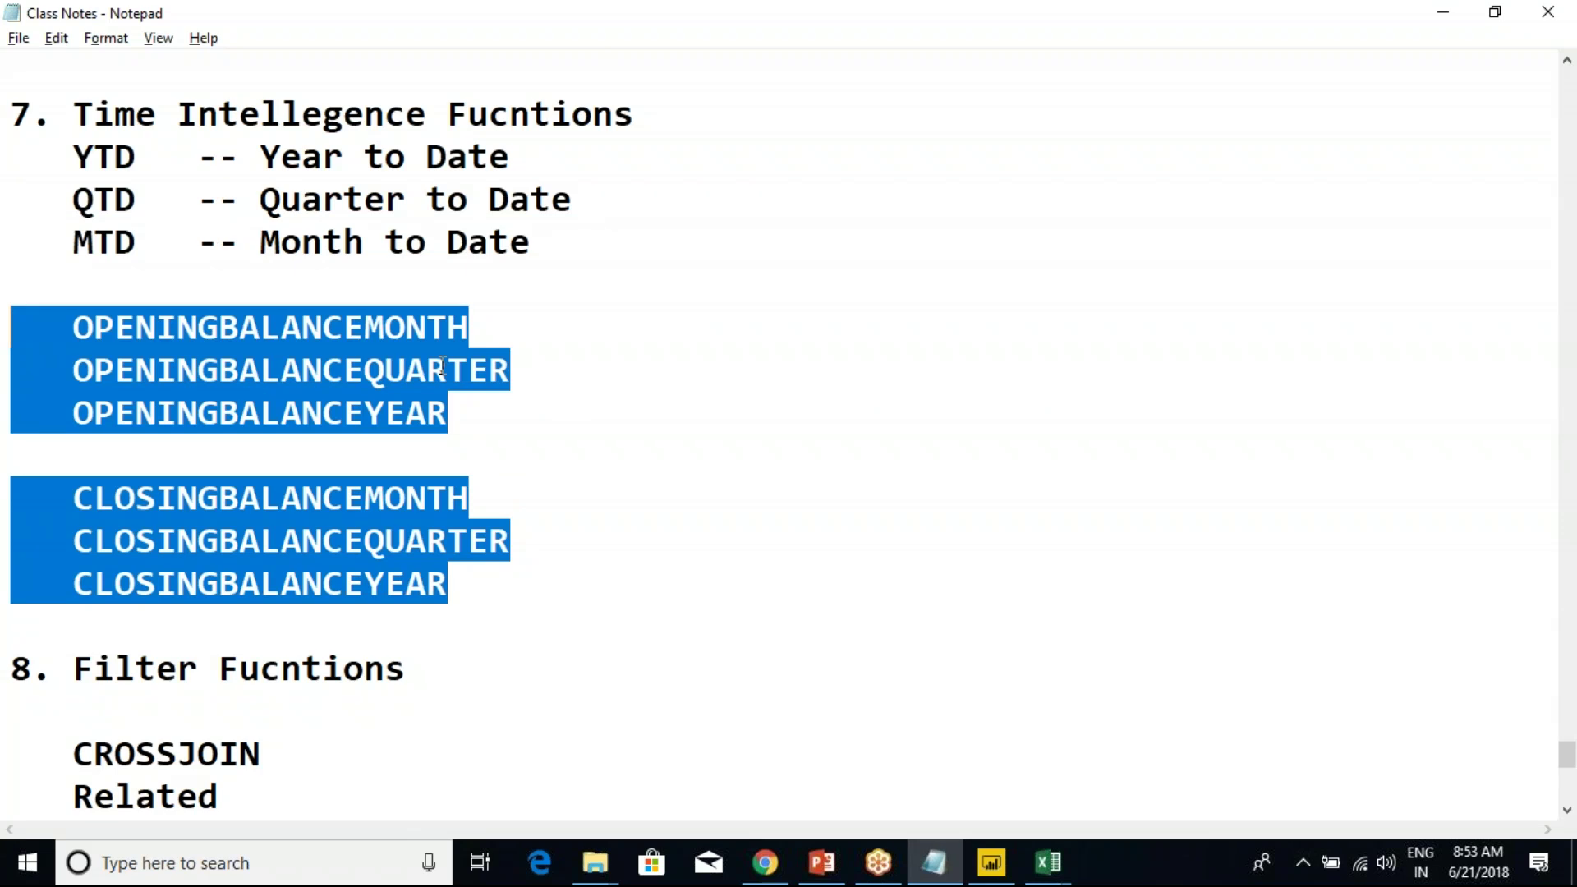
{"action": "left_click", "coordinate": [395, 343]}
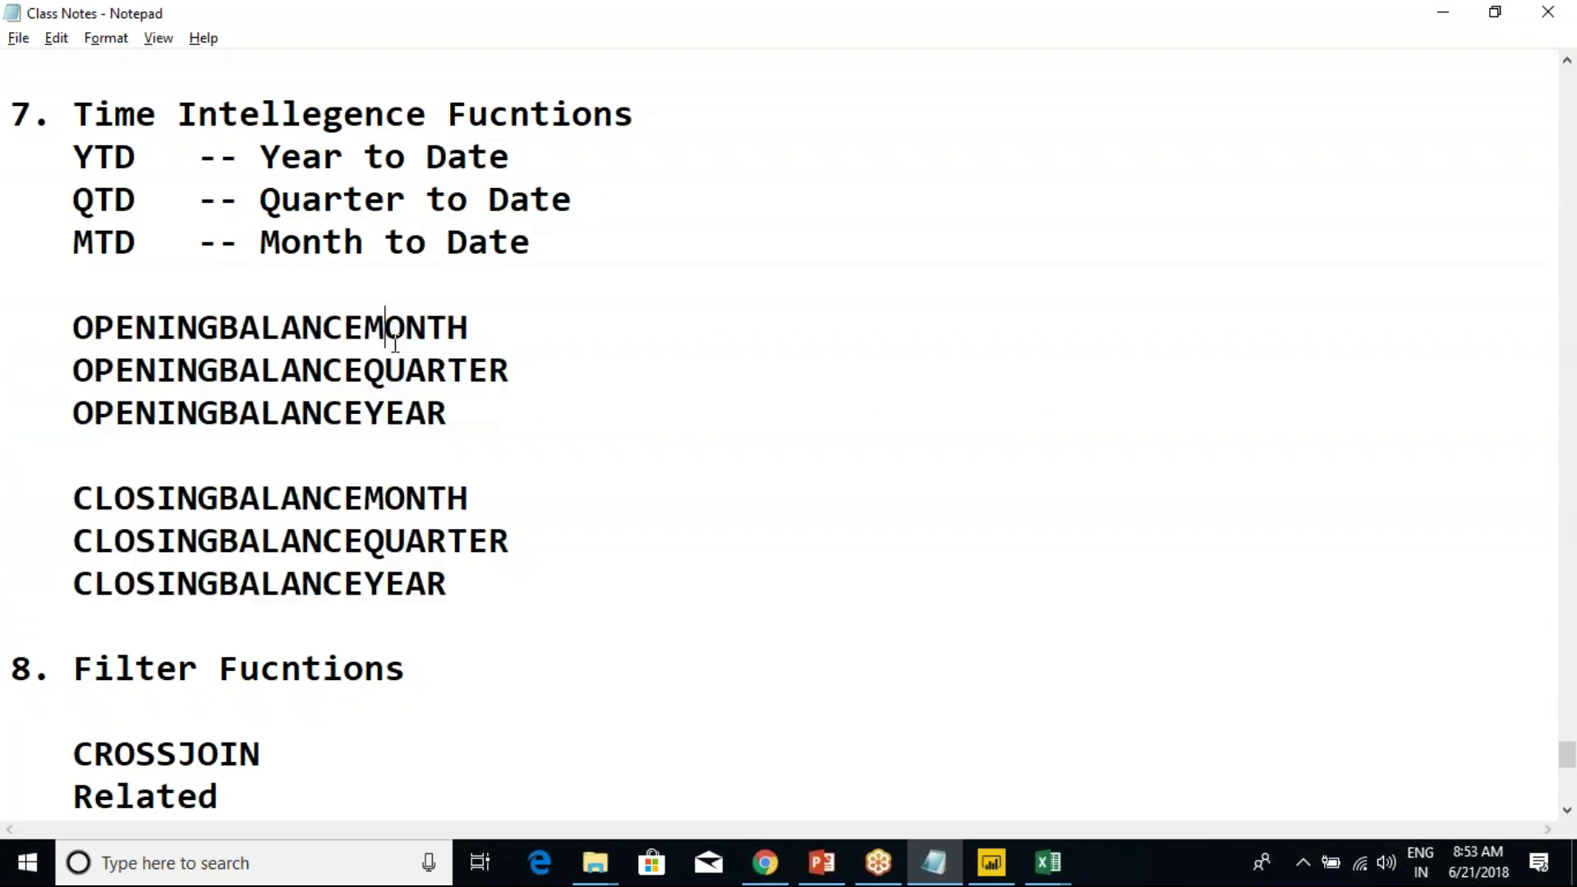
{"action": "left_click", "coordinate": [169, 455]}
Add a "Pending:-" heading above CROSSJOIN in the Filter Functions section of the notes.
{"action": "scroll", "coordinate": [435, 501], "scroll_direction": "down", "scroll_amount": 3}
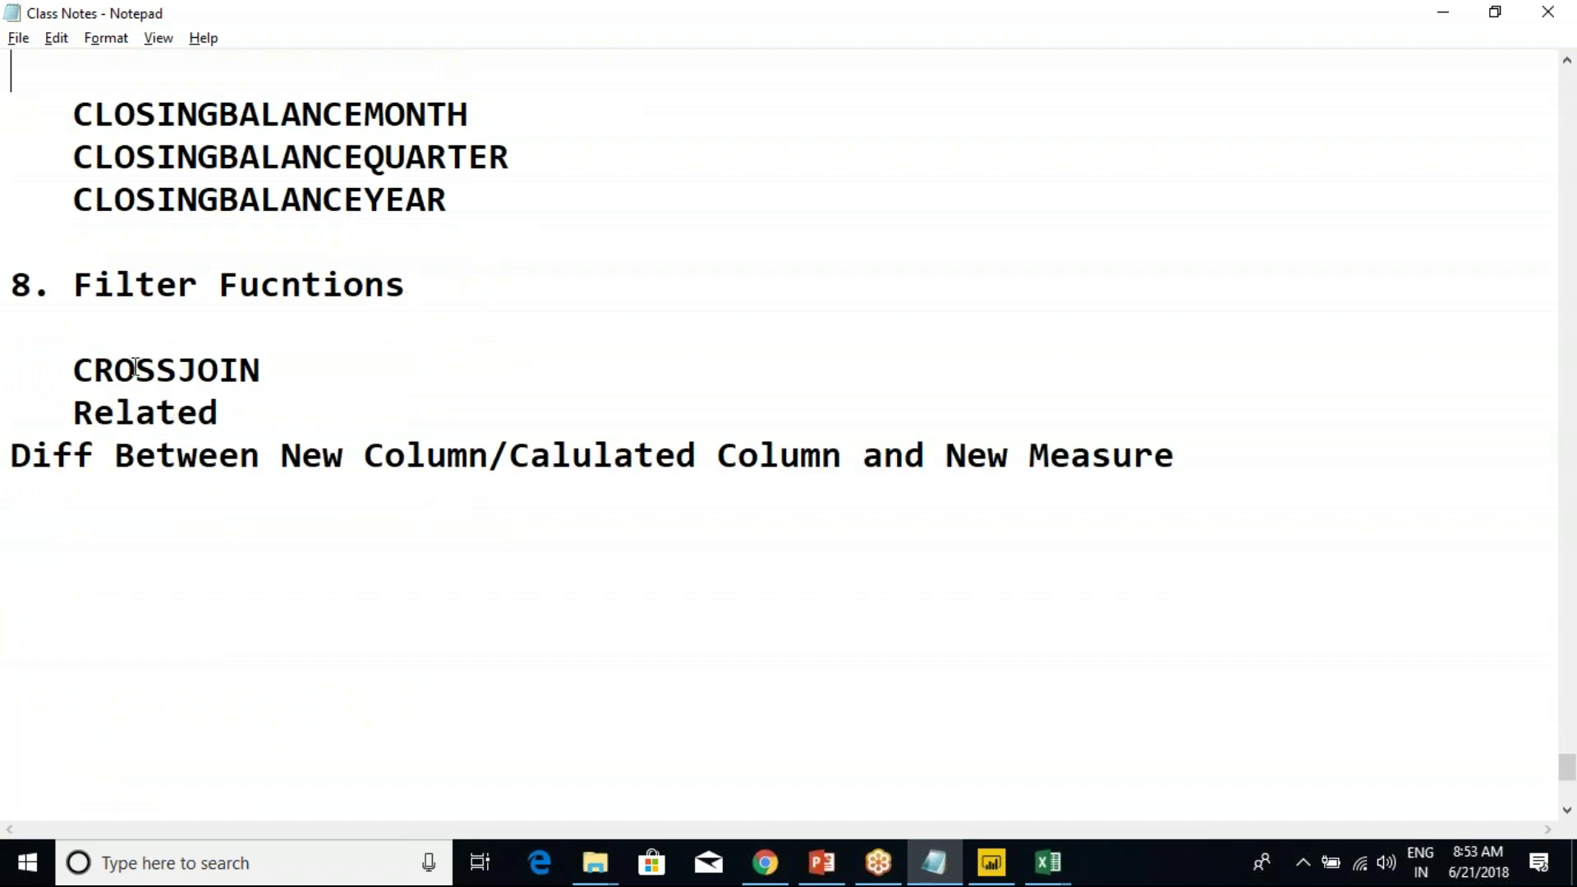
{"action": "key", "text": "Return"}
{"action": "type", "text": "Pe"}
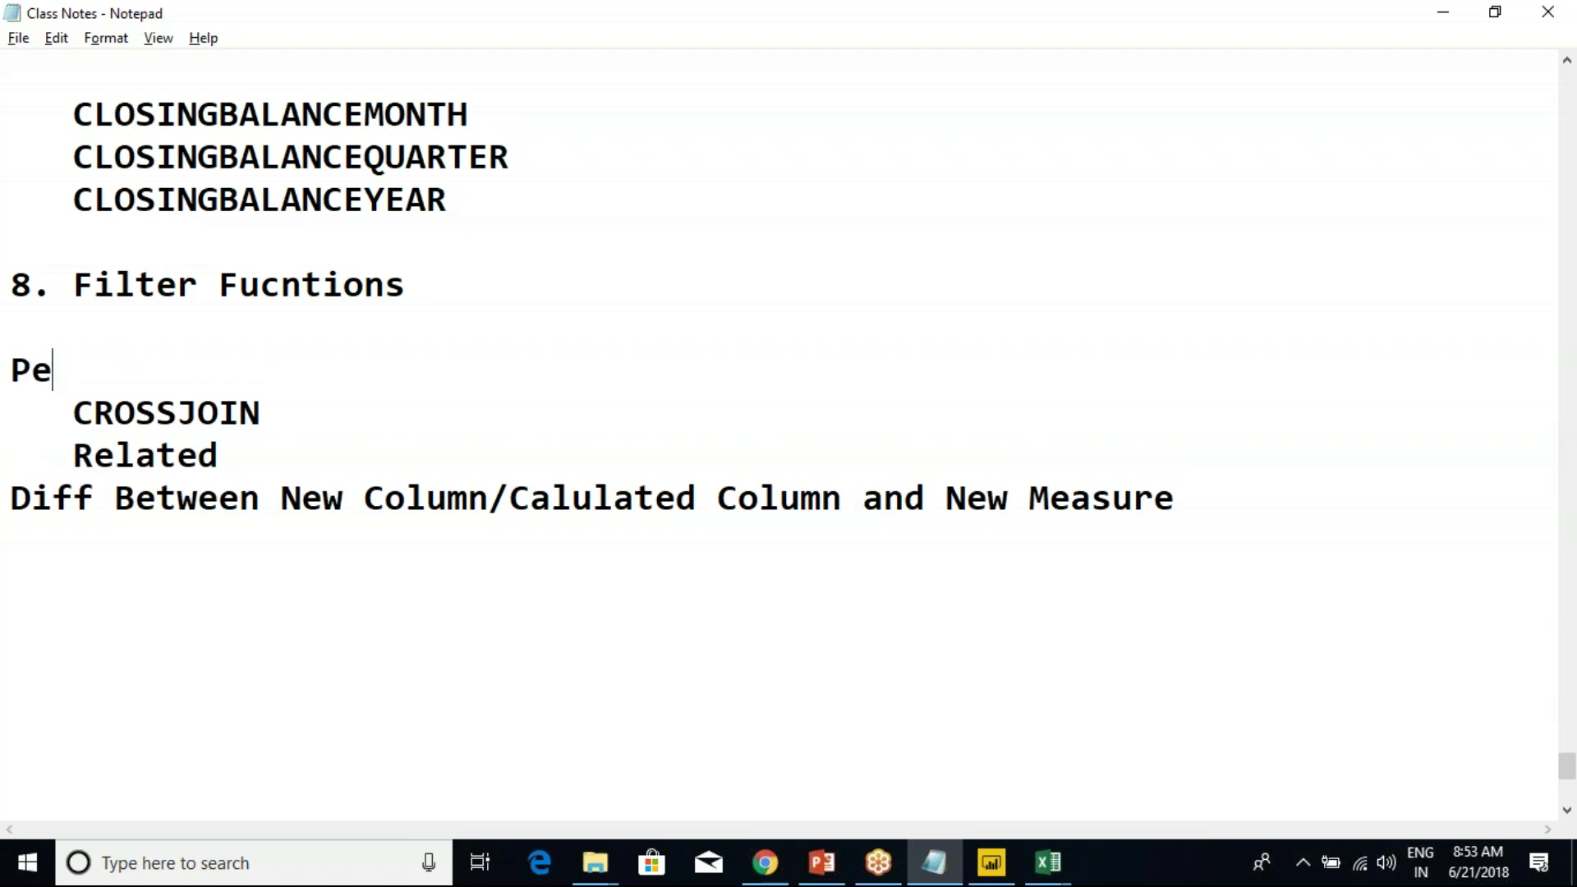
{"action": "type", "text": "nding:-"}
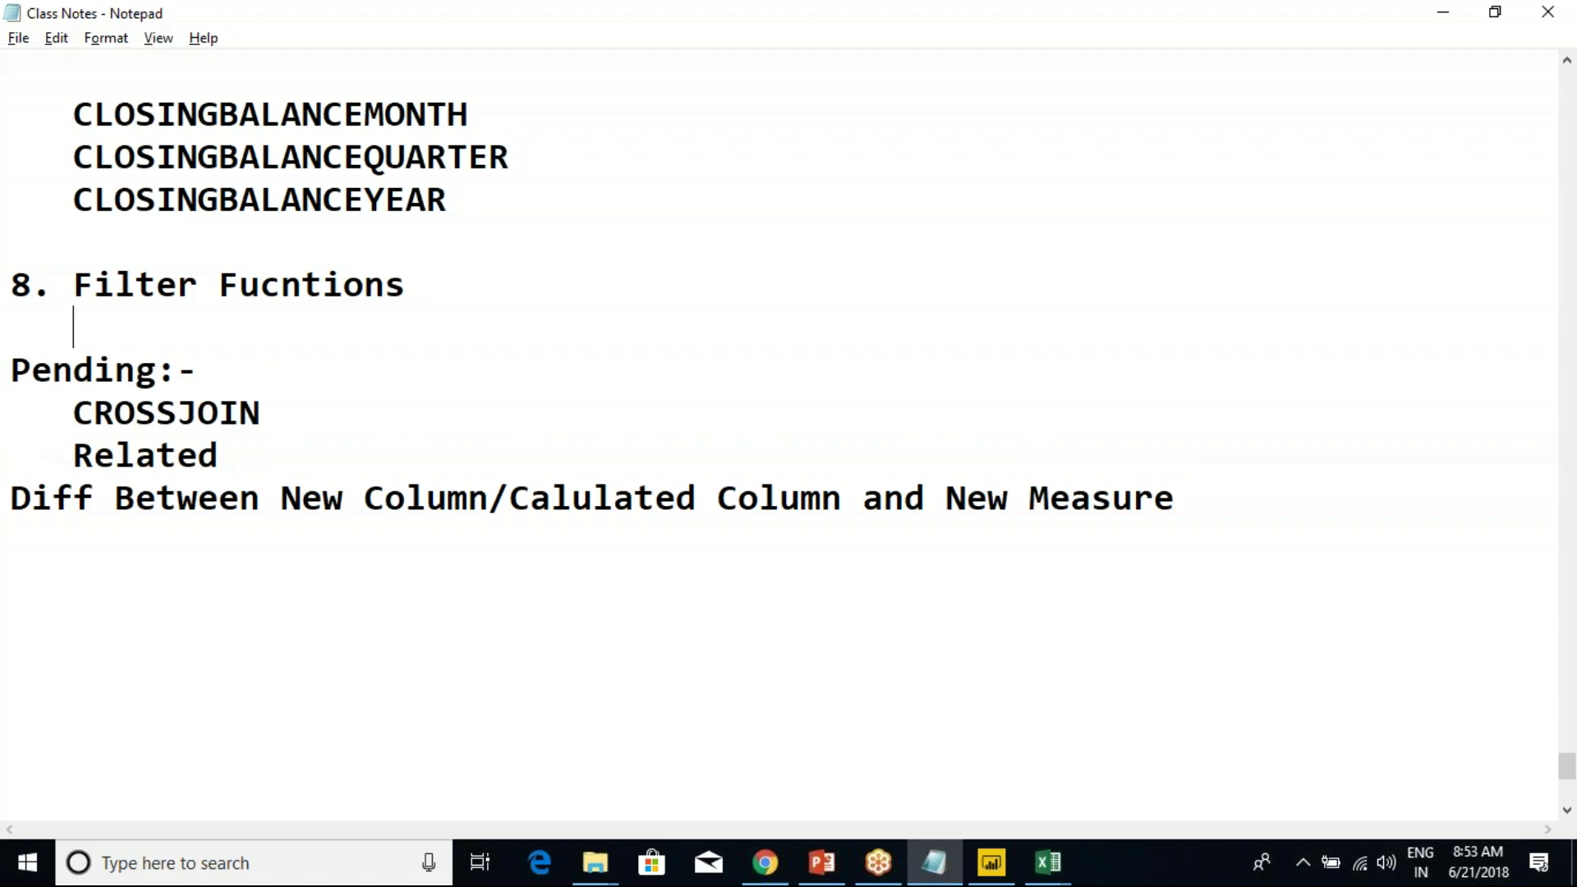
Insert blank lines above the Pending heading and list CALCULATE and FILTER under Filter Functions, indented like the other entries.
{"action": "key", "text": "Return"}
{"action": "key", "text": "Return"}
{"action": "left_click", "coordinate": [11, 369]}
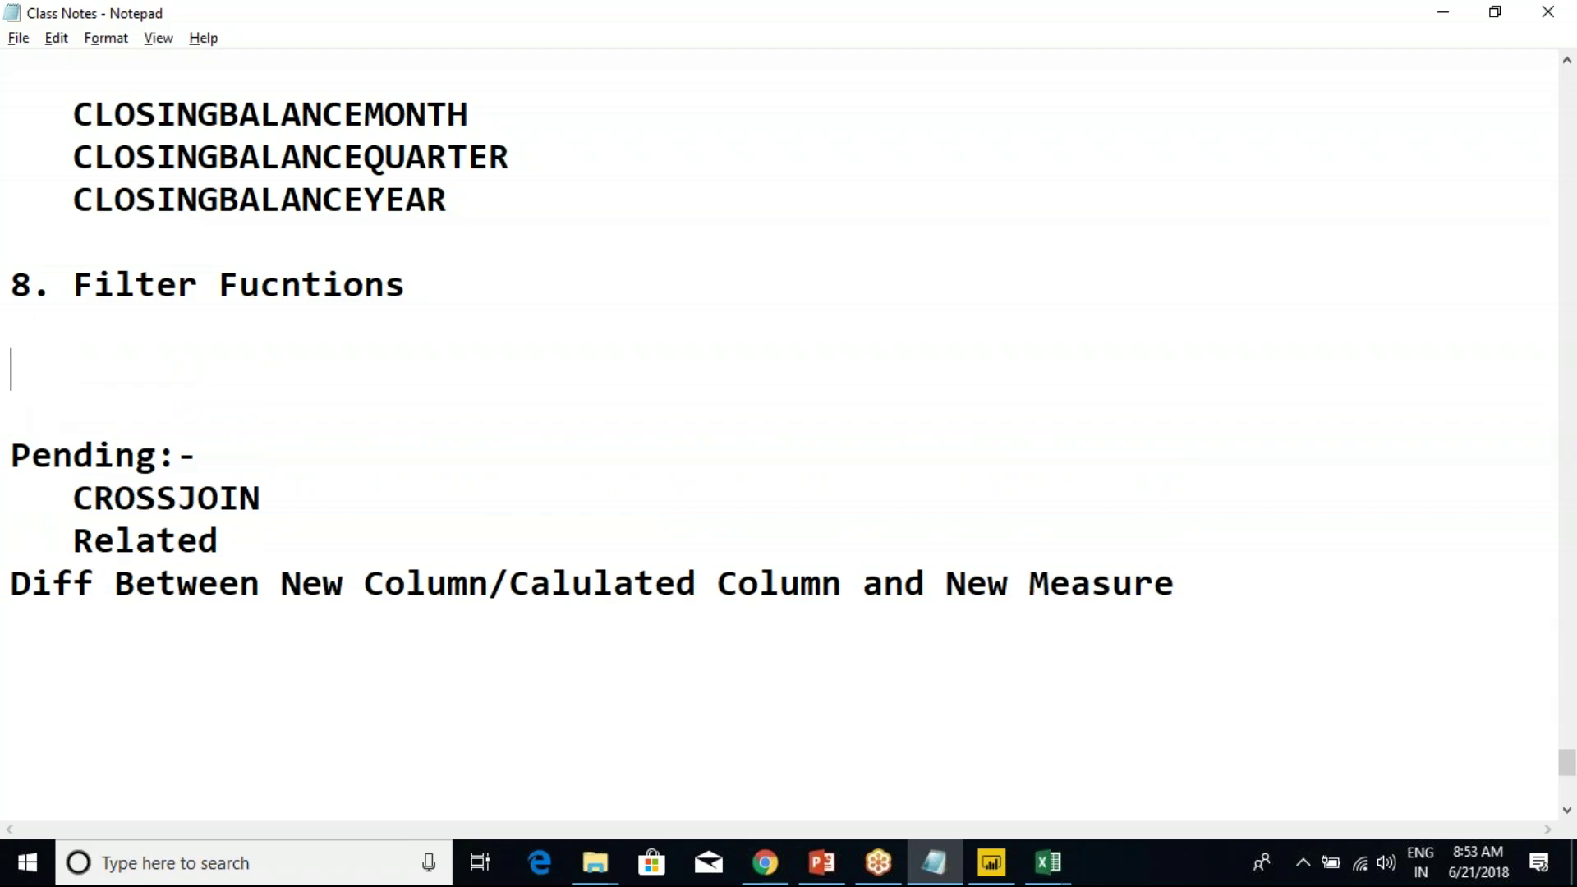
{"action": "type", "text": "CALCULATE"}
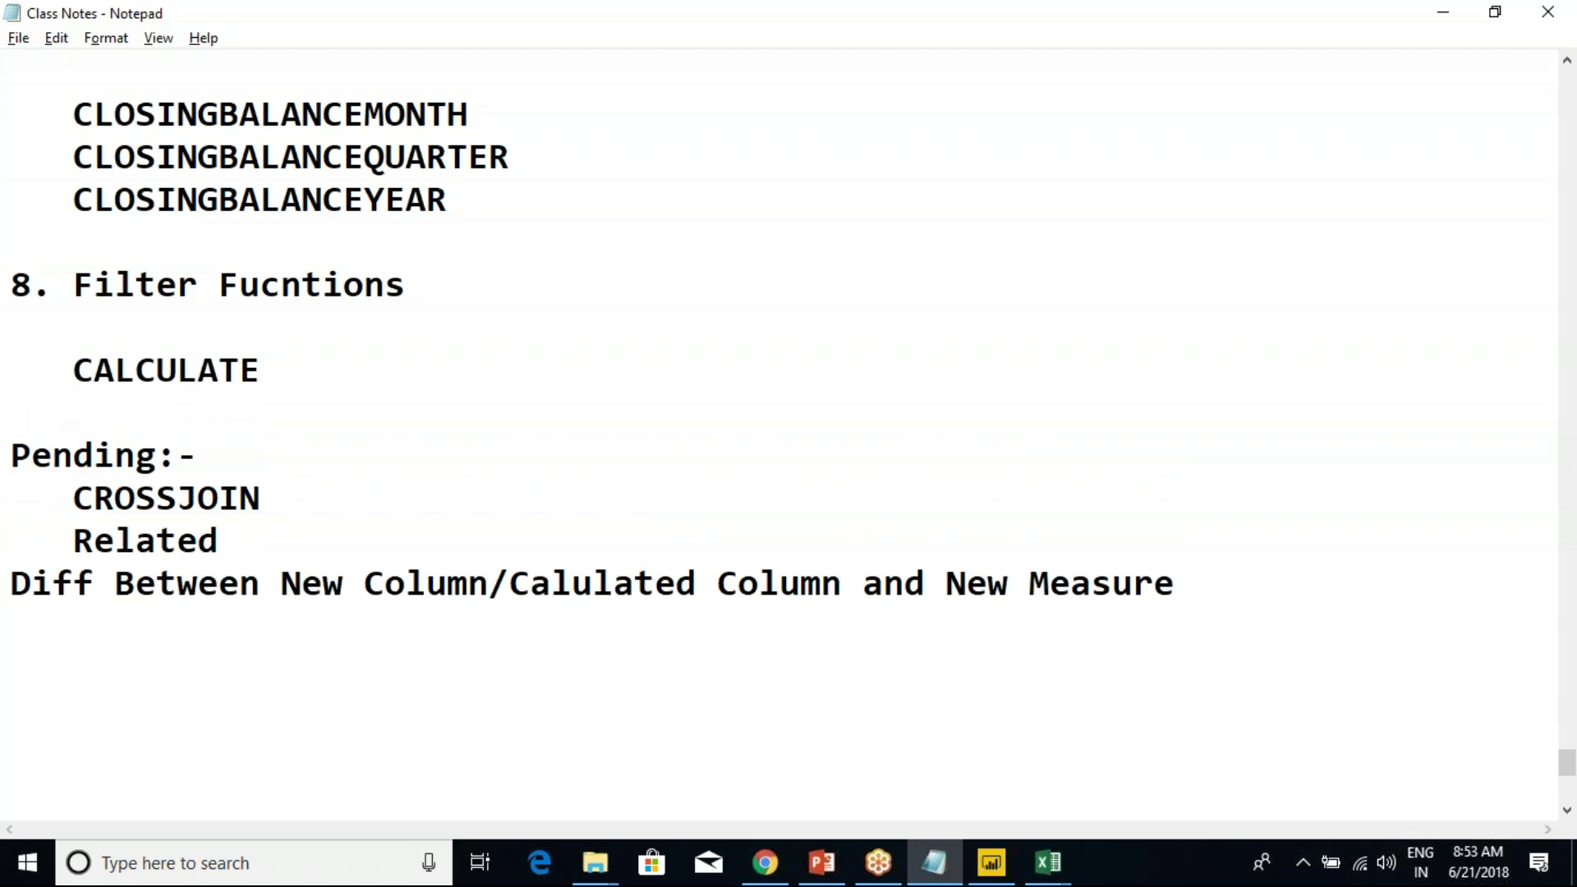
{"action": "type", "text": "FILTER"}
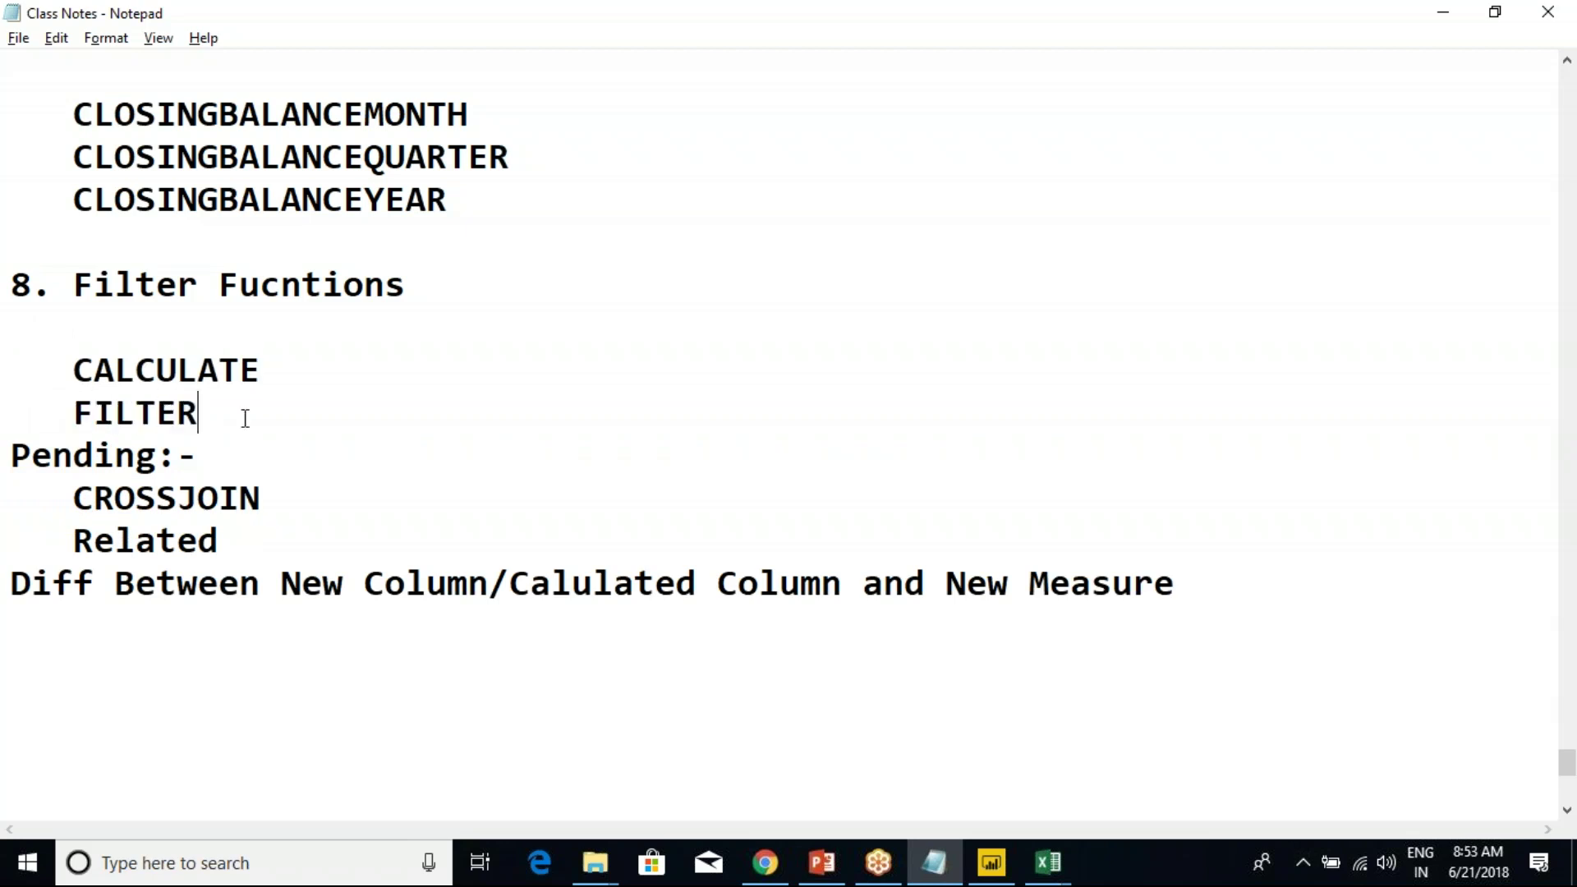
Review the Time Intelligence and Filter Functions sections of the notes, highlighting the balance functions, CALCULATE and FILTER.
{"action": "left_click_drag", "start_coordinate": [198, 406], "coordinate": [11, 373]}
{"action": "left_click", "coordinate": [138, 412]}
{"action": "left_click_drag", "start_coordinate": [199, 413], "coordinate": [12, 376]}
{"action": "left_click", "coordinate": [11, 284]}
{"action": "left_click", "coordinate": [260, 284]}
{"action": "scroll", "coordinate": [305, 360], "scroll_direction": "up", "scroll_amount": 2}
{"action": "scroll", "coordinate": [305, 360], "scroll_direction": "up", "scroll_amount": 2}
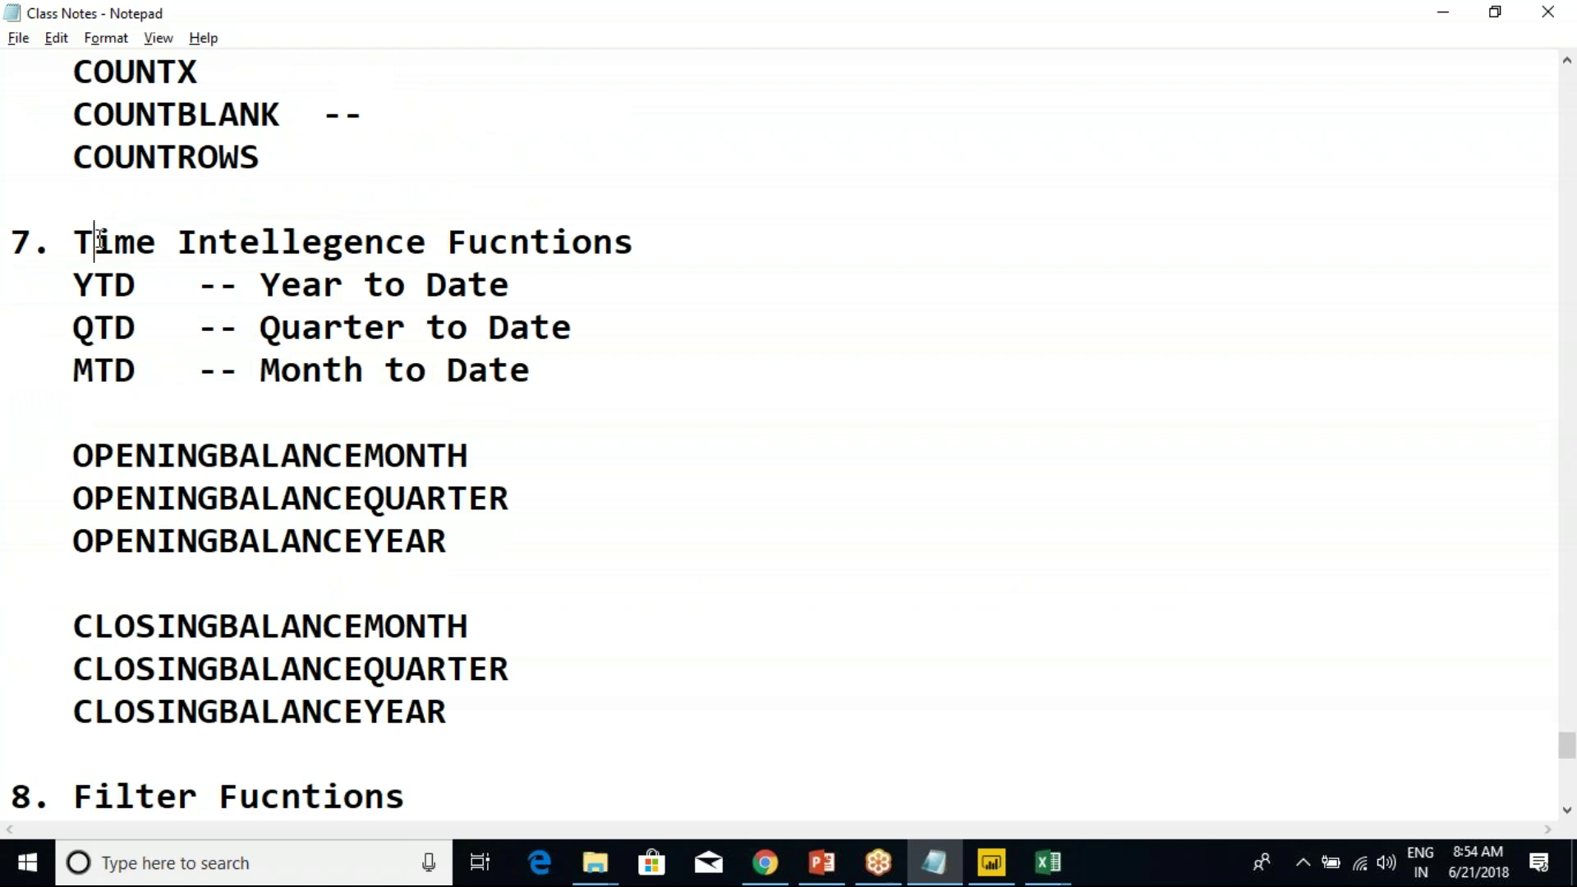
{"action": "left_click_drag", "start_coordinate": [100, 240], "coordinate": [363, 242]}
{"action": "scroll", "coordinate": [298, 417], "scroll_direction": "down", "scroll_amount": 2}
{"action": "left_click_drag", "start_coordinate": [94, 200], "coordinate": [424, 443]}
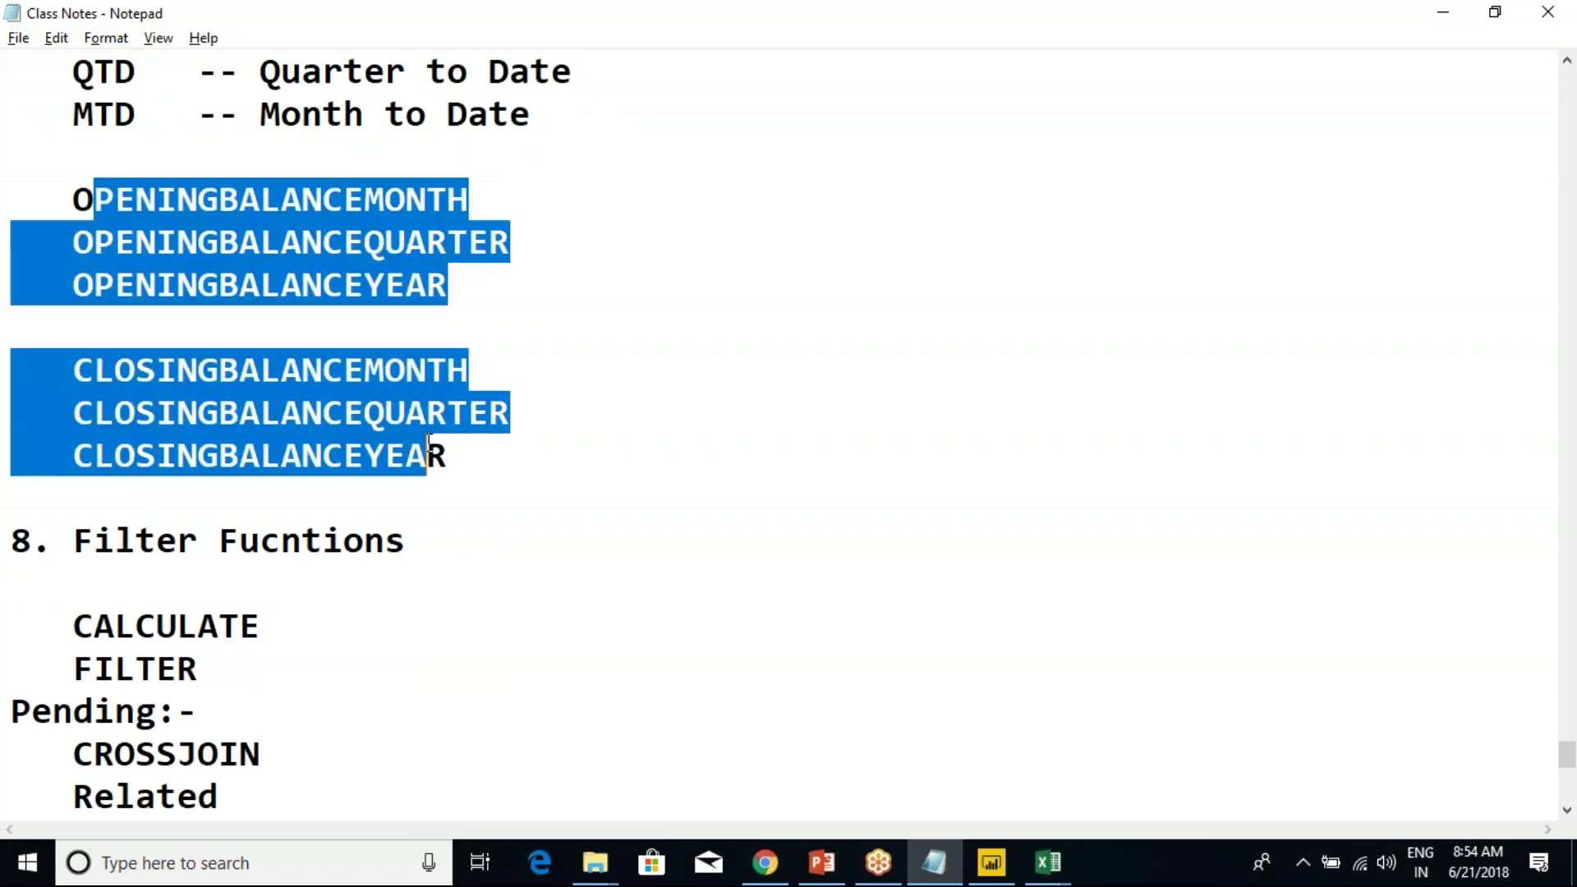
{"action": "left_click", "coordinate": [427, 444]}
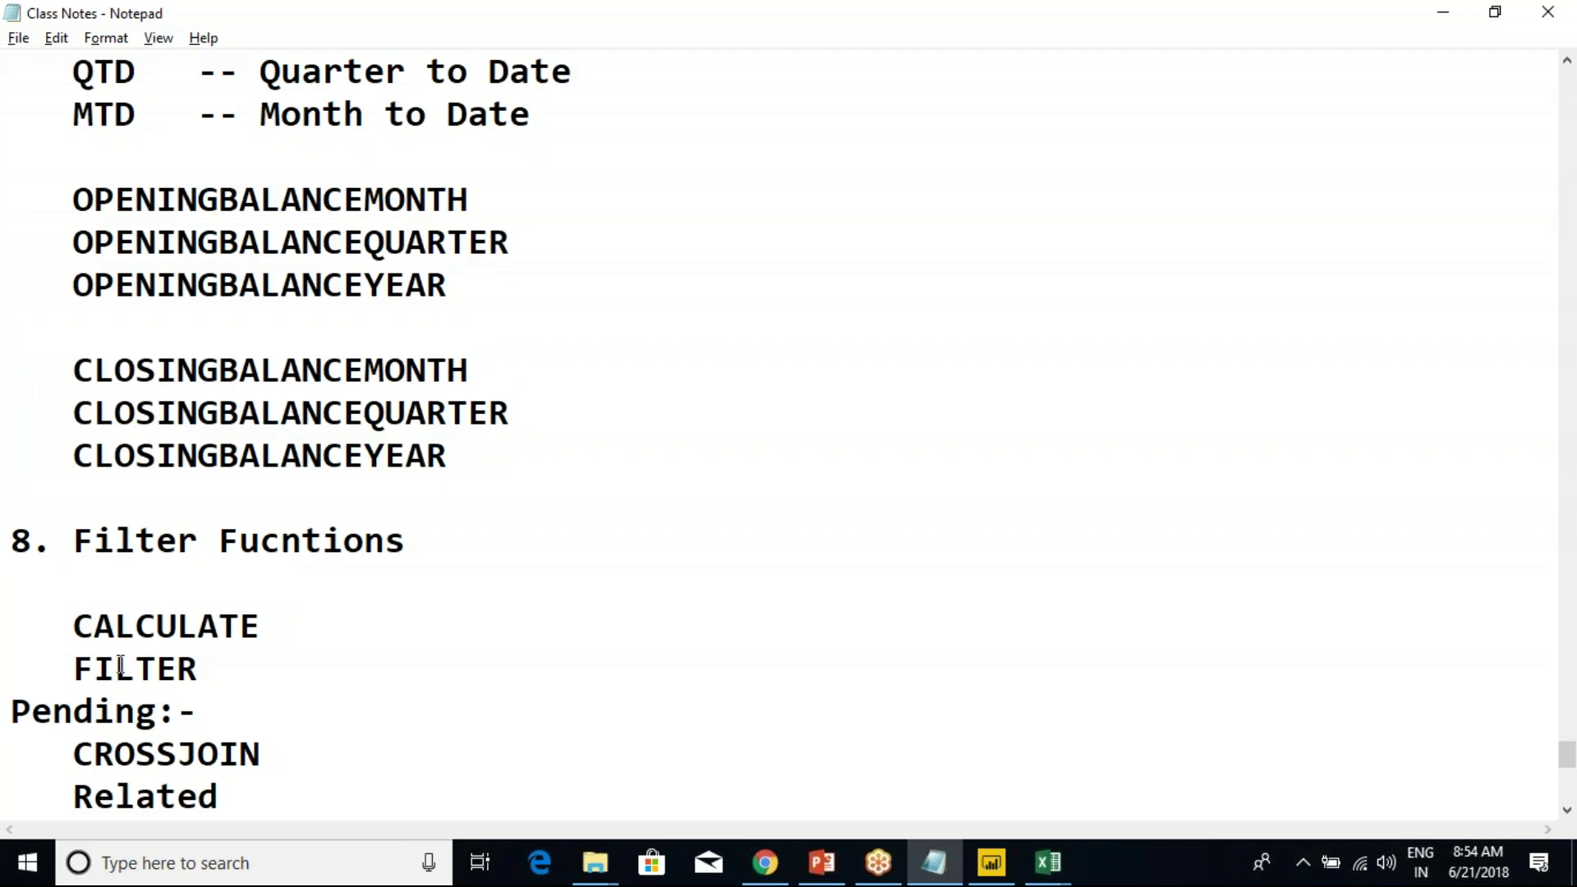
{"action": "double_click", "coordinate": [138, 631]}
{"action": "double_click", "coordinate": [126, 670]}
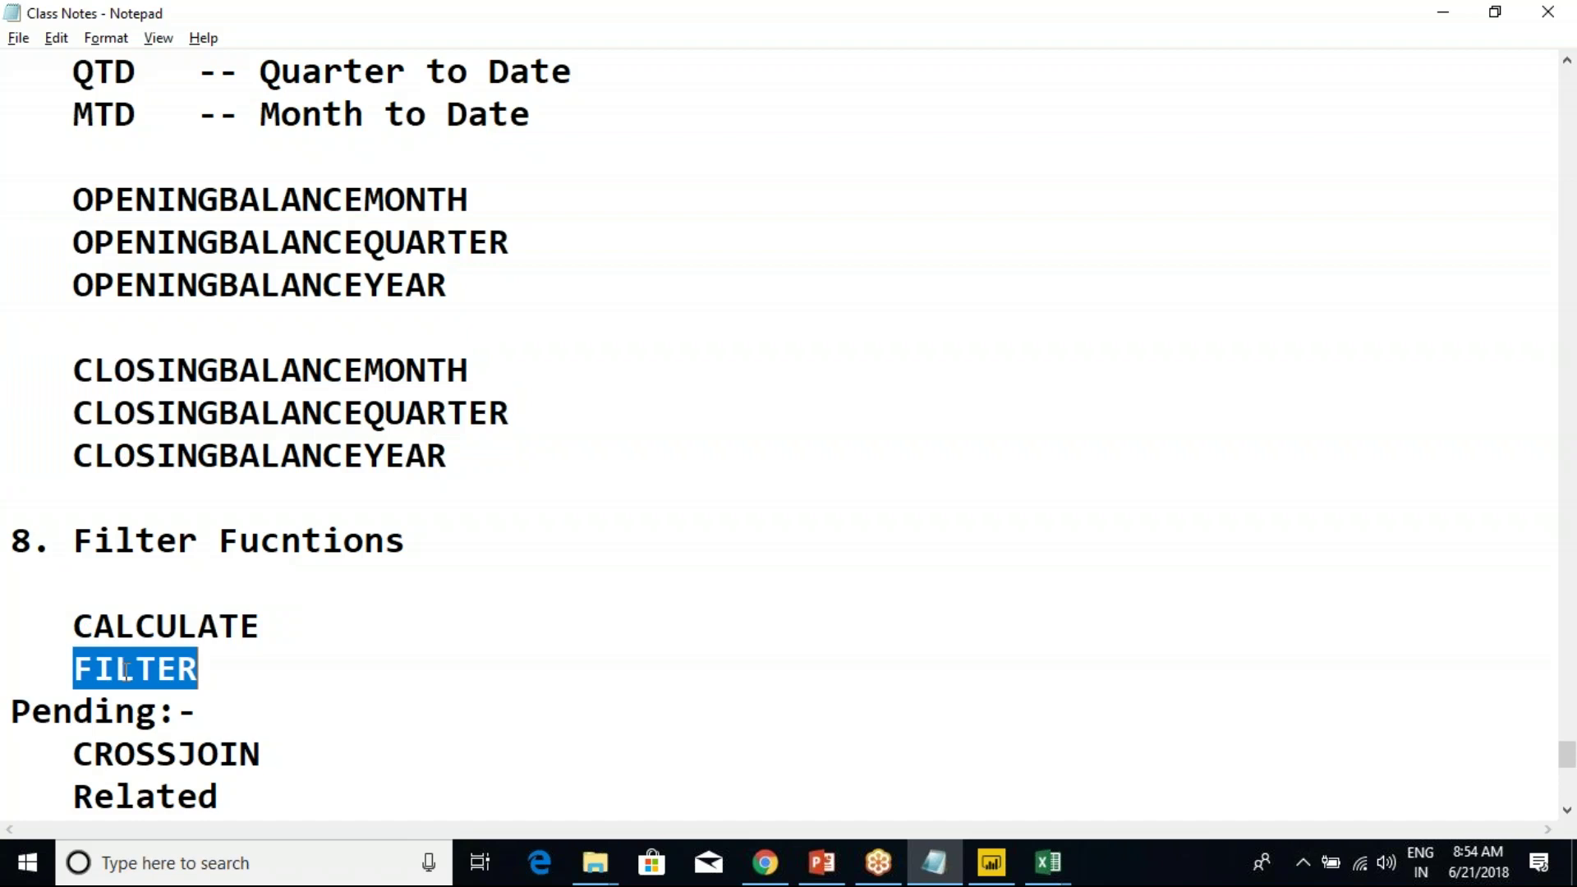
{"action": "scroll", "coordinate": [217, 629], "scroll_direction": "down", "scroll_amount": 2}
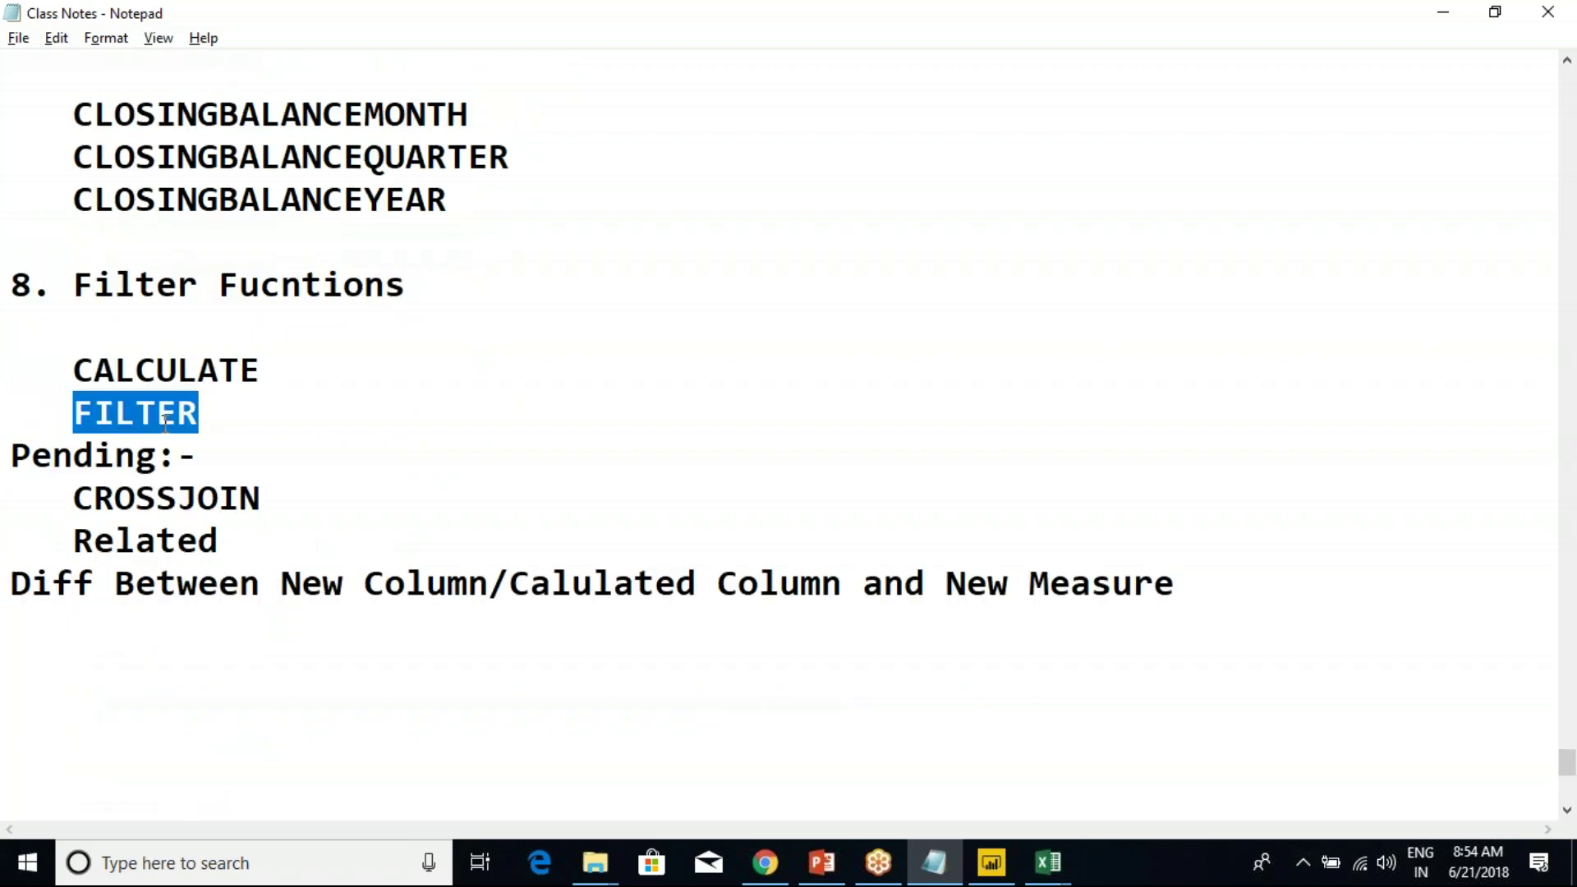
Insert a blank line between FILTER and the Pending heading.
{"action": "left_click", "coordinate": [231, 411]}
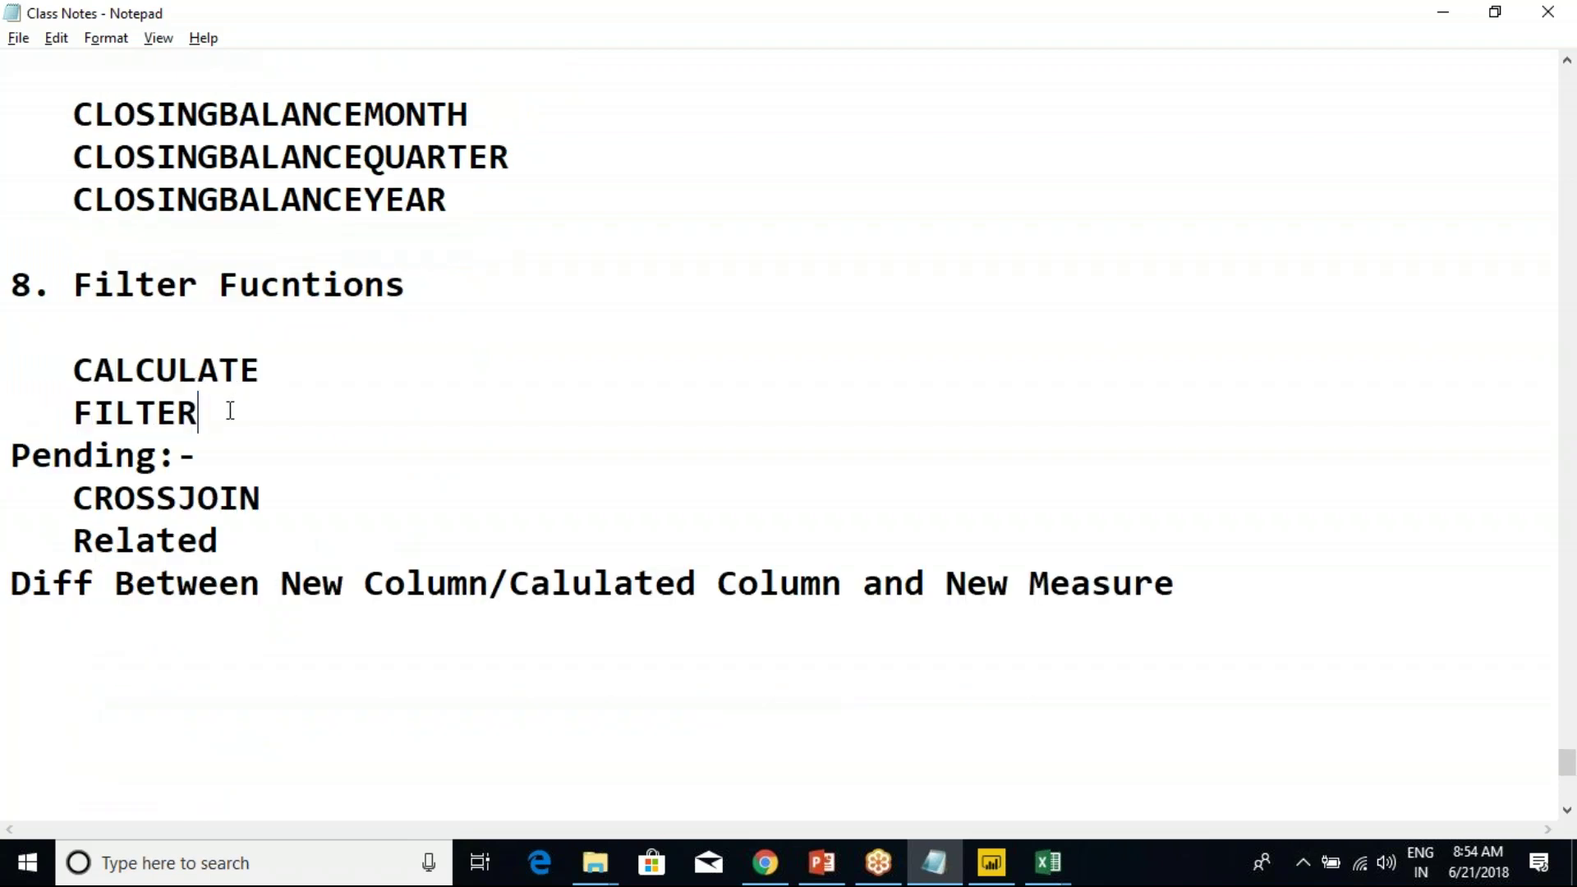
{"action": "key", "text": "Return"}
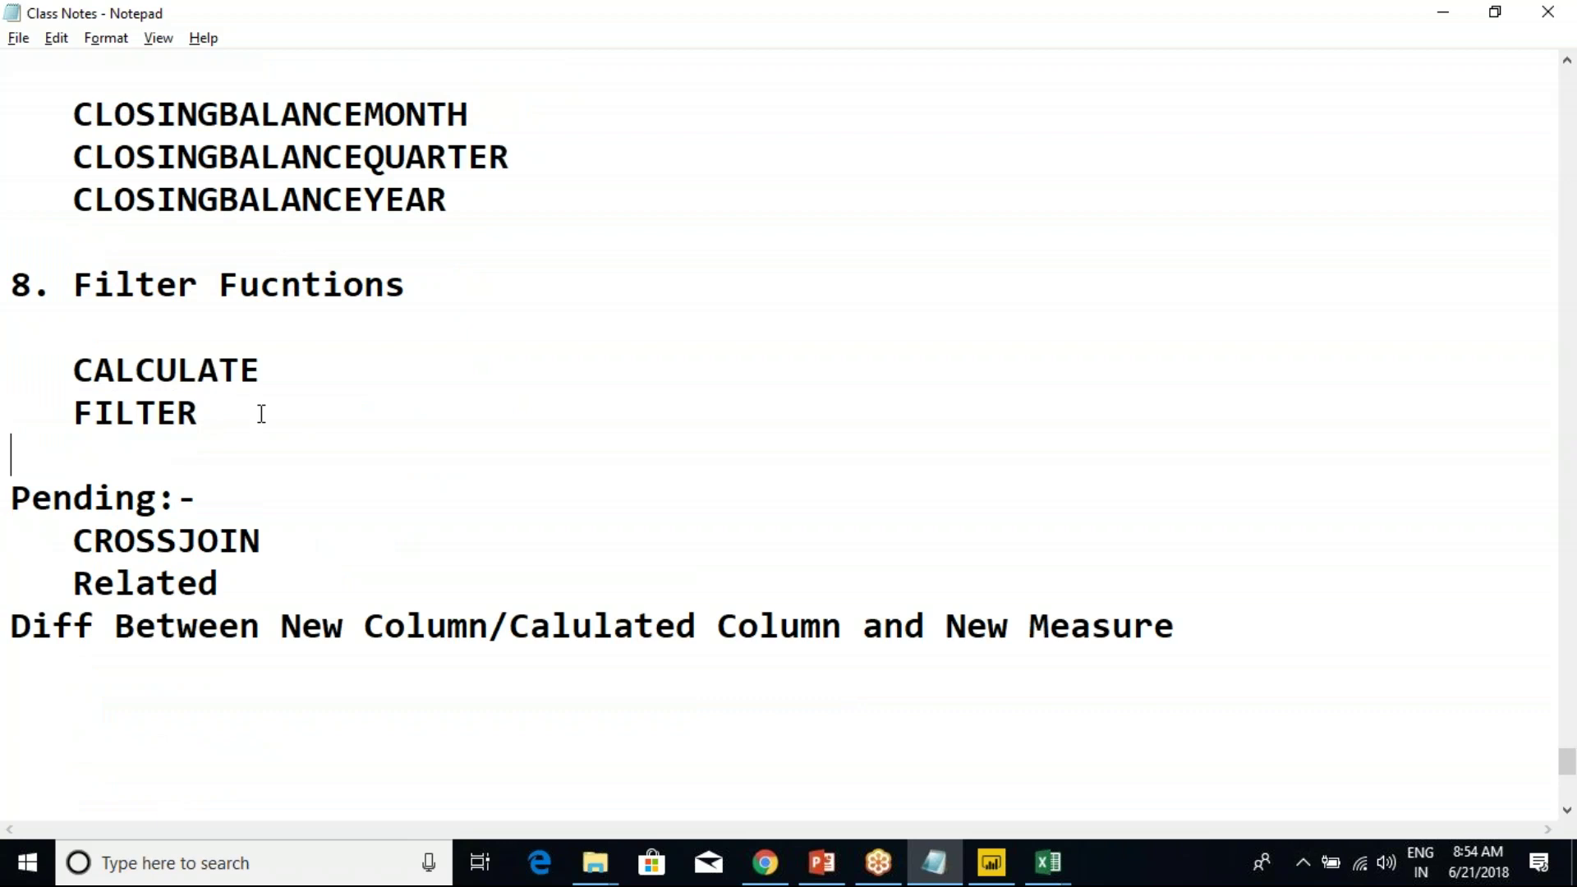
Try to remove the blank lines above the Pending Topics heading, and undo the deletion.
{"action": "scroll", "coordinate": [209, 542], "scroll_direction": "down", "scroll_amount": 10}
{"action": "left_click", "coordinate": [99, 542]}
{"action": "left_click", "coordinate": [17, 238]}
{"action": "key", "text": "Delete"}
{"action": "key", "text": "Delete"}
{"action": "key", "text": "Delete"}
{"action": "key", "text": "Delete"}
{"action": "key", "text": "Delete"}
{"action": "key", "text": "Delete"}
{"action": "key", "text": "Delete"}
{"action": "key", "text": "Delete"}
{"action": "key", "text": "Delete"}
{"action": "key", "text": "Delete"}
{"action": "key", "text": "Delete"}
{"action": "key", "text": "Delete"}
{"action": "key", "text": "Delete"}
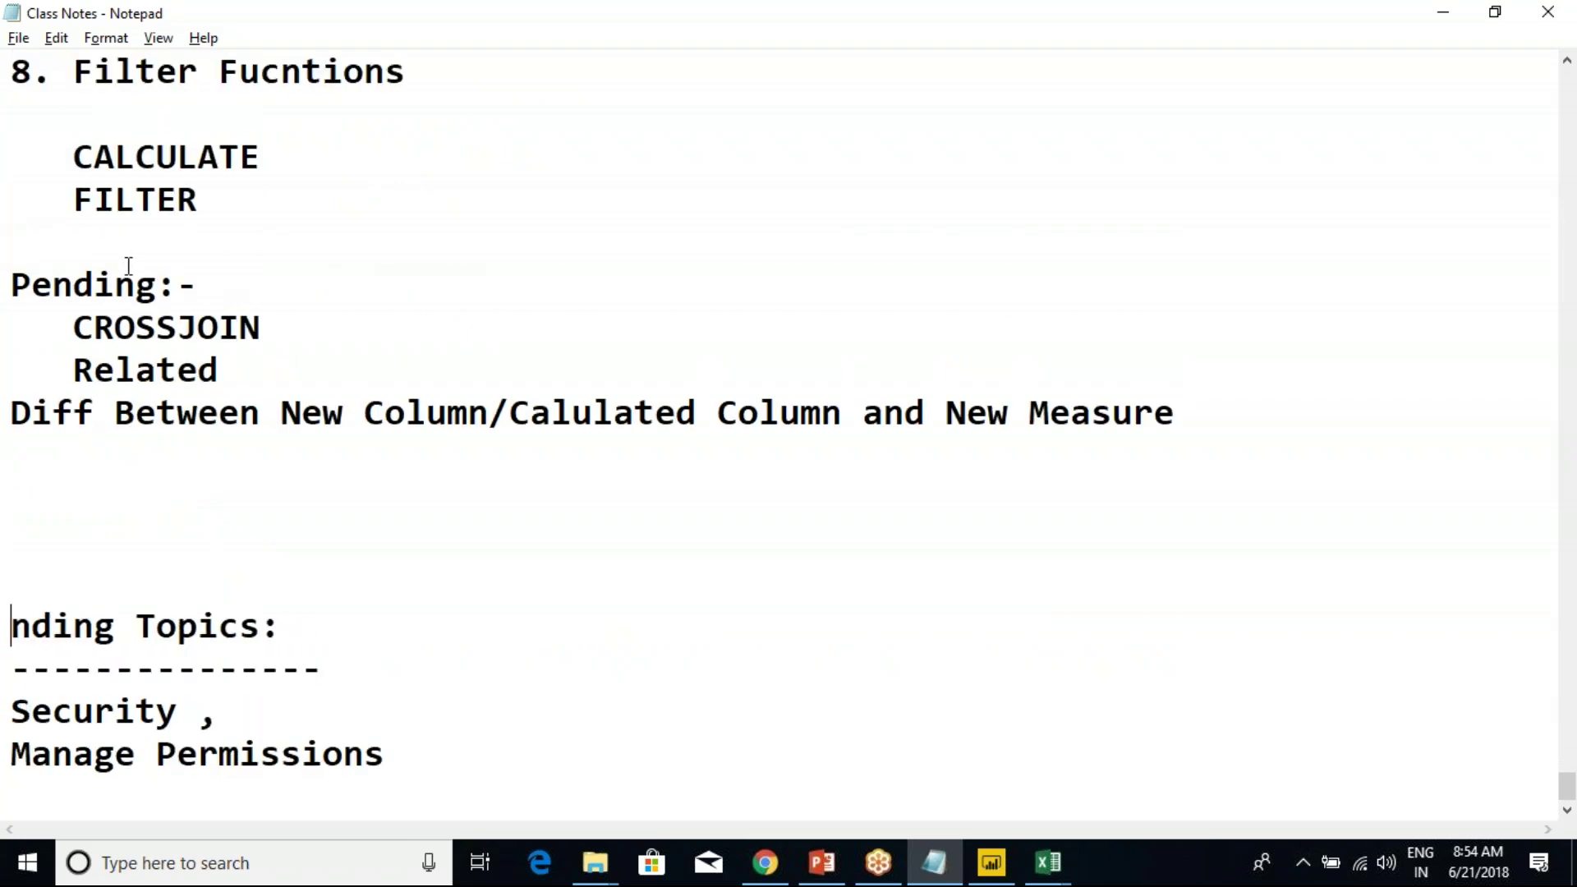
{"action": "key", "text": "ctrl+z"}
{"action": "left_click", "coordinate": [48, 173]}
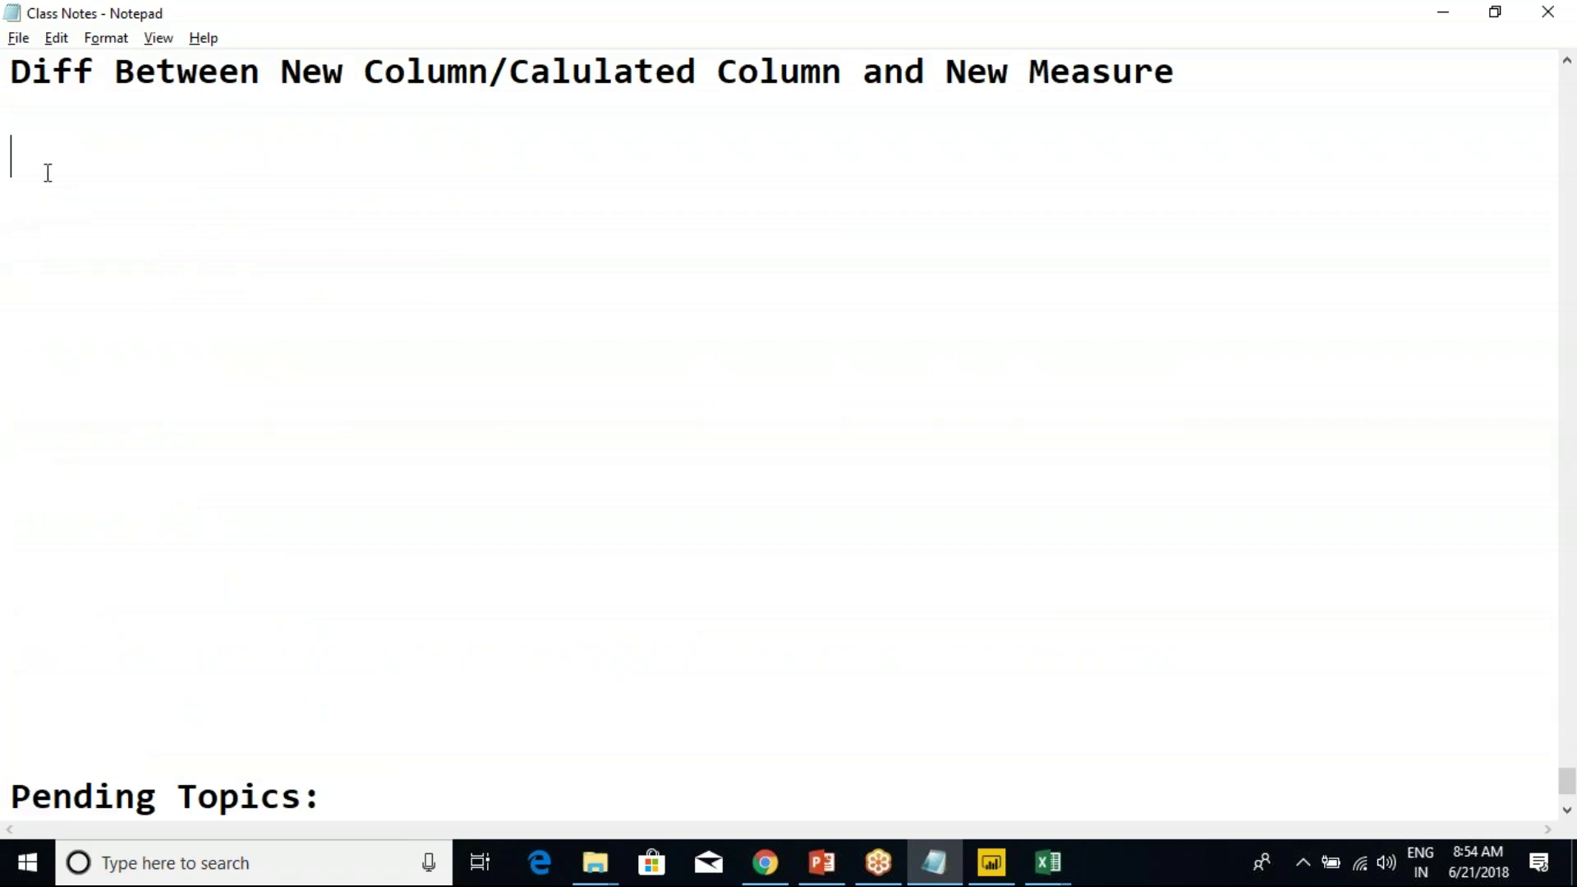